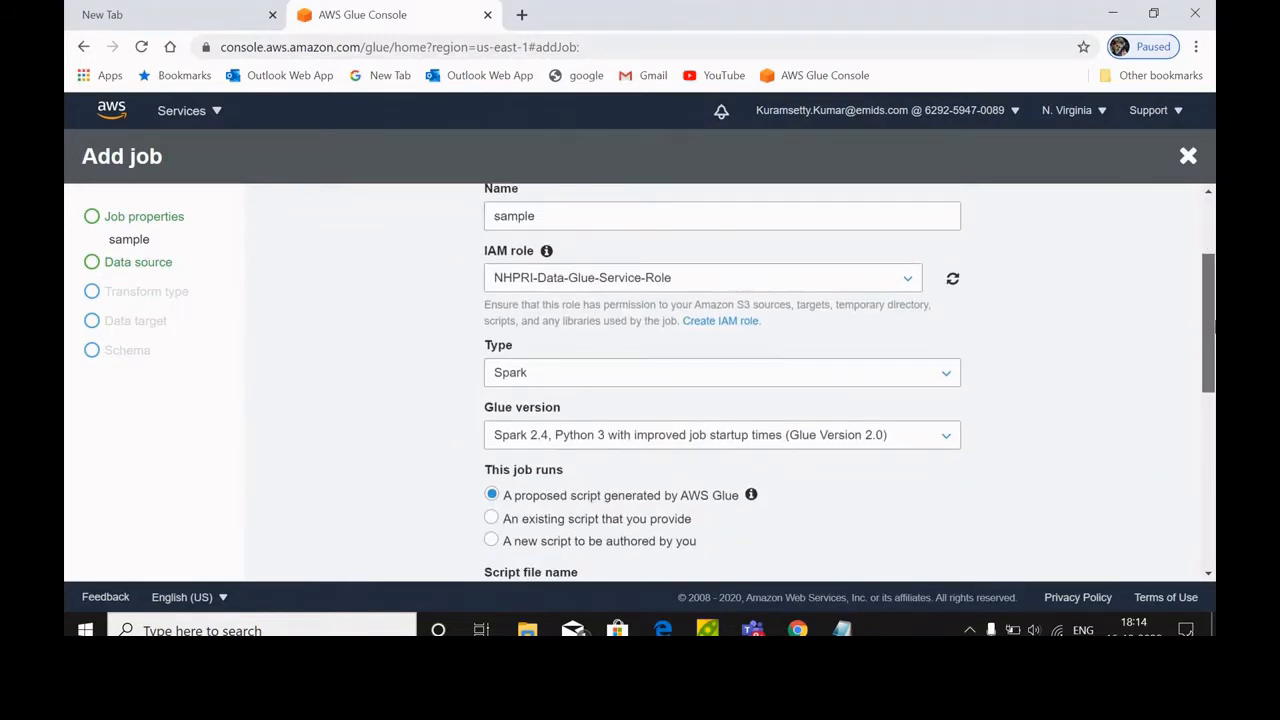
# Step: Review the job properties, from name, IAM role, type and Glue version to the script file name, S3 script path and temporary directory
pyautogui.moveTo(1213, 322); pyautogui.dragTo(1200, 250)
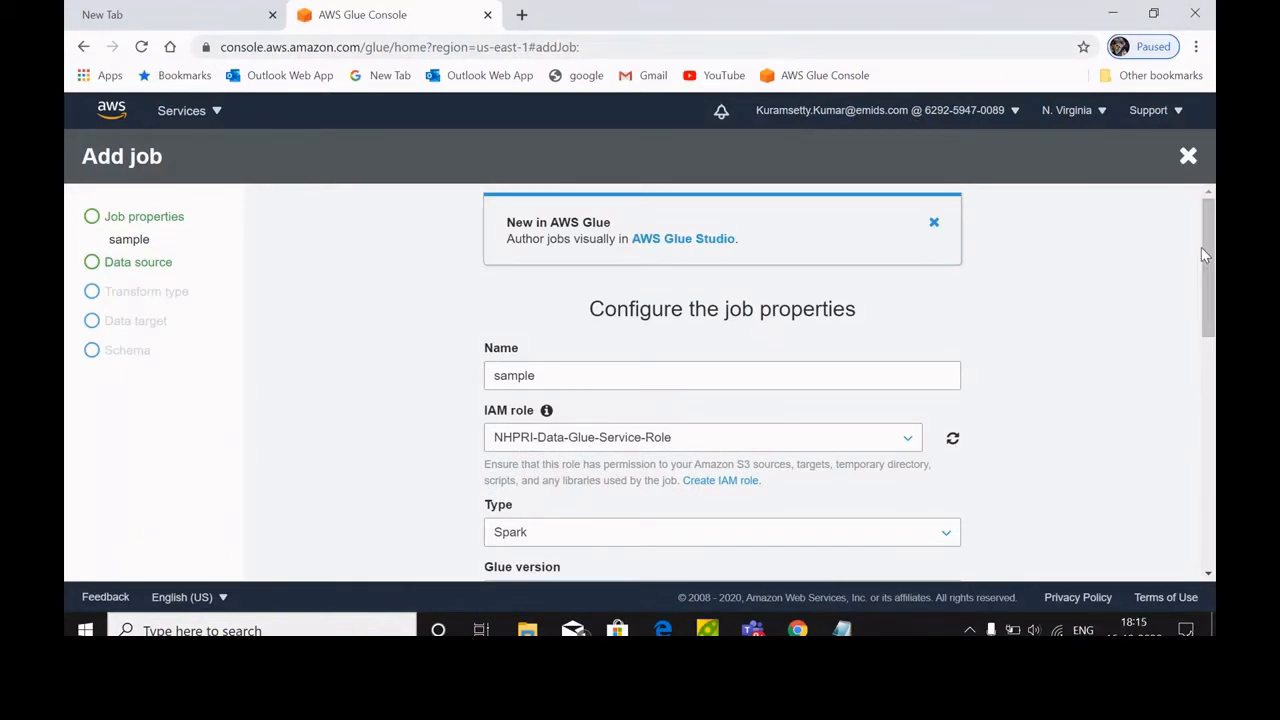
pyautogui.moveTo(1204, 226); pyautogui.dragTo(1206, 254)
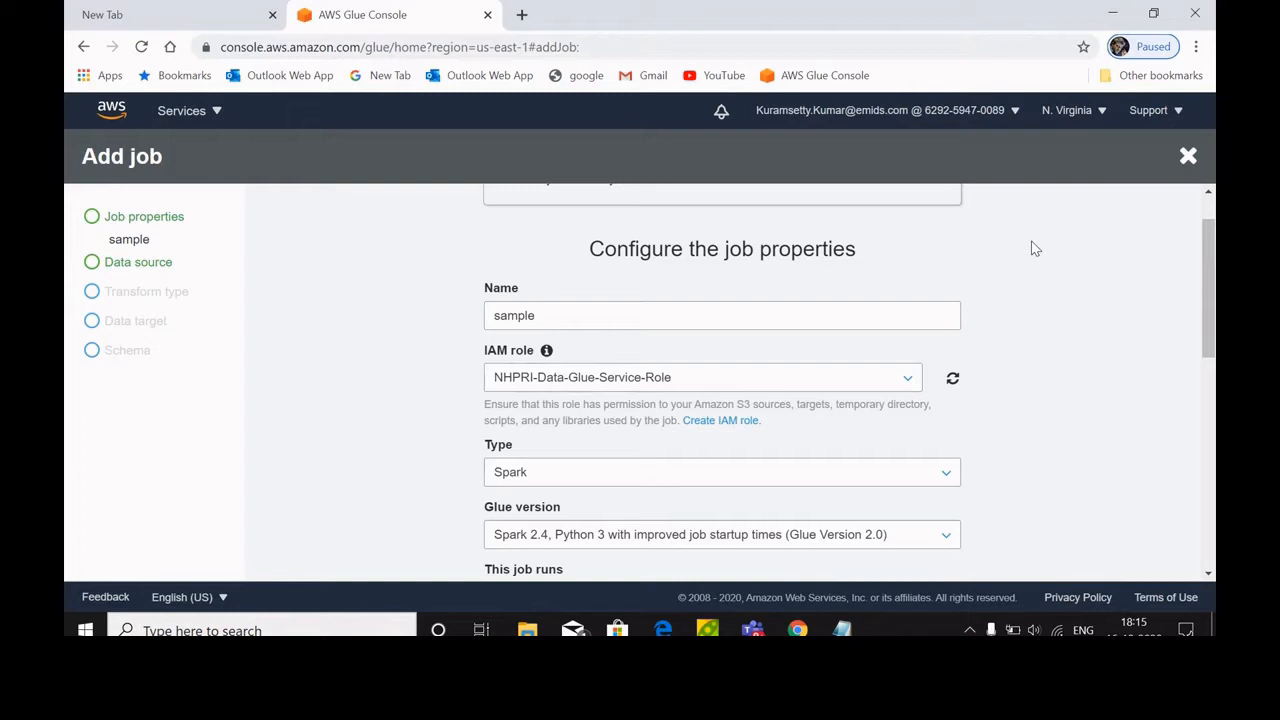
pyautogui.moveTo(1203, 273)
pyautogui.mouseDown()
pyautogui.moveTo(1205, 245)
pyautogui.moveTo(1205, 294)
pyautogui.mouseUp()
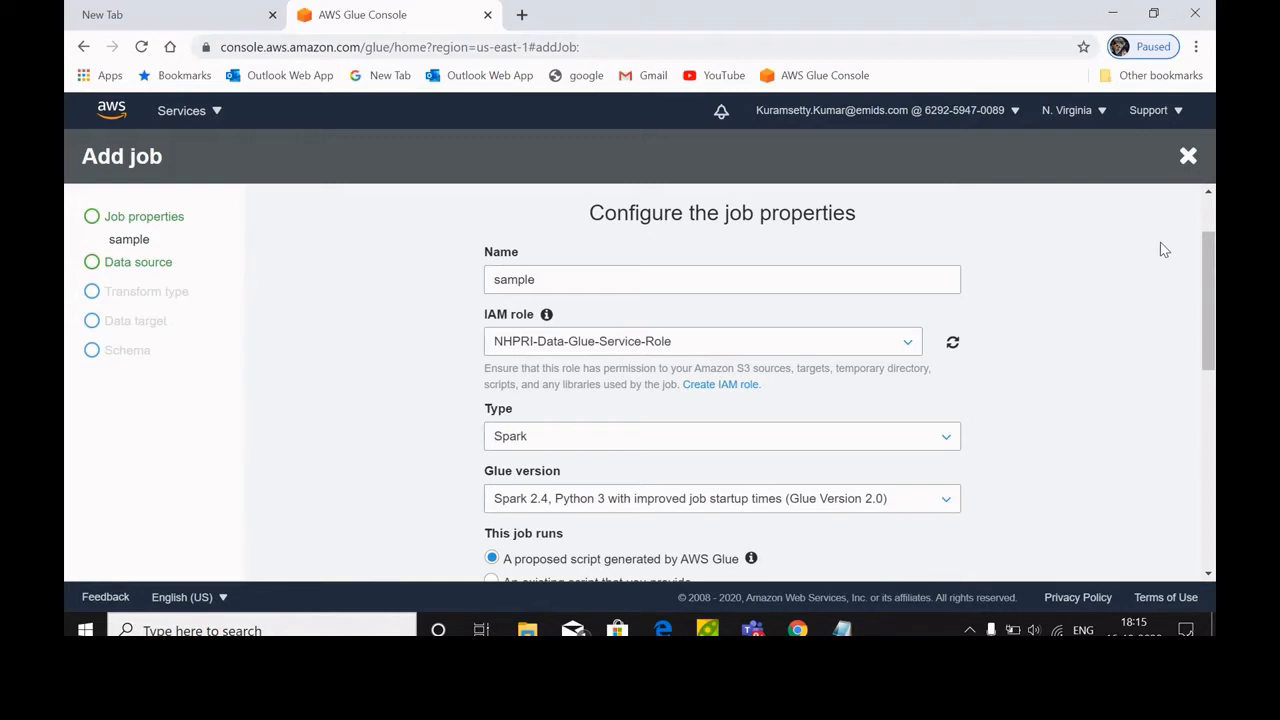
pyautogui.moveTo(752, 628)
pyautogui.moveTo(1212, 285); pyautogui.dragTo(1213, 313)
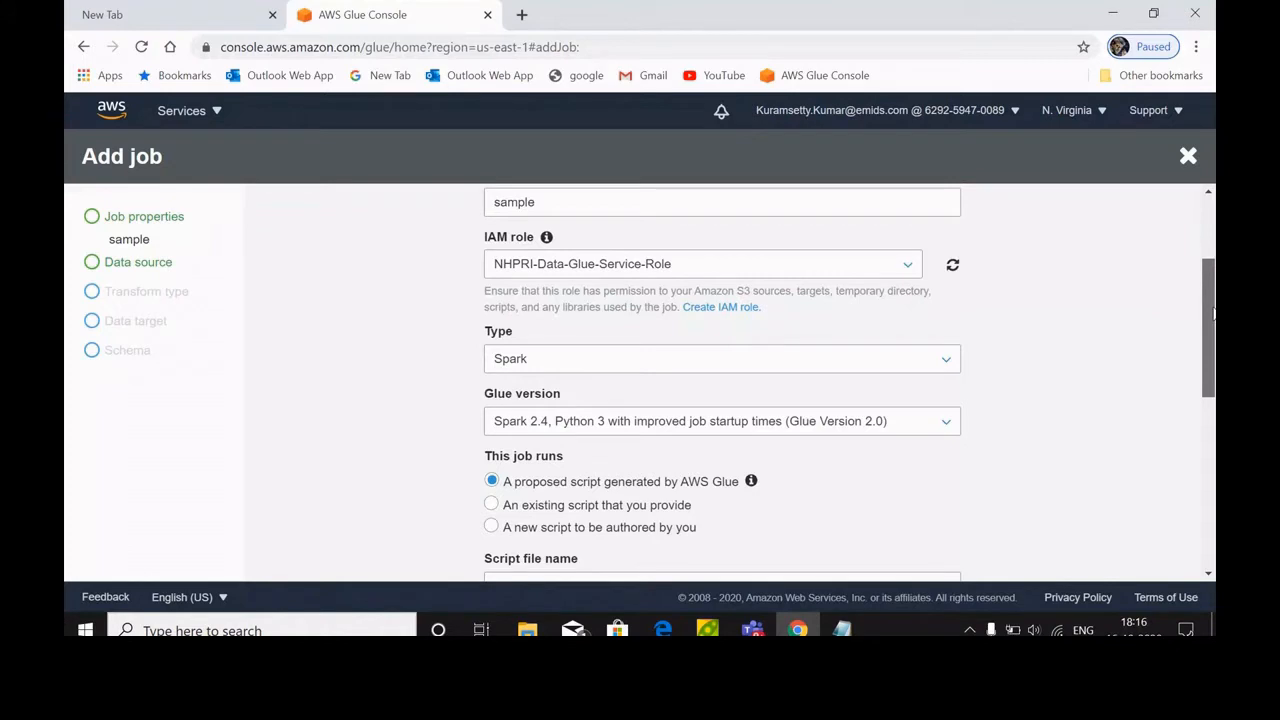
pyautogui.moveTo(1213, 313); pyautogui.dragTo(1213, 300)
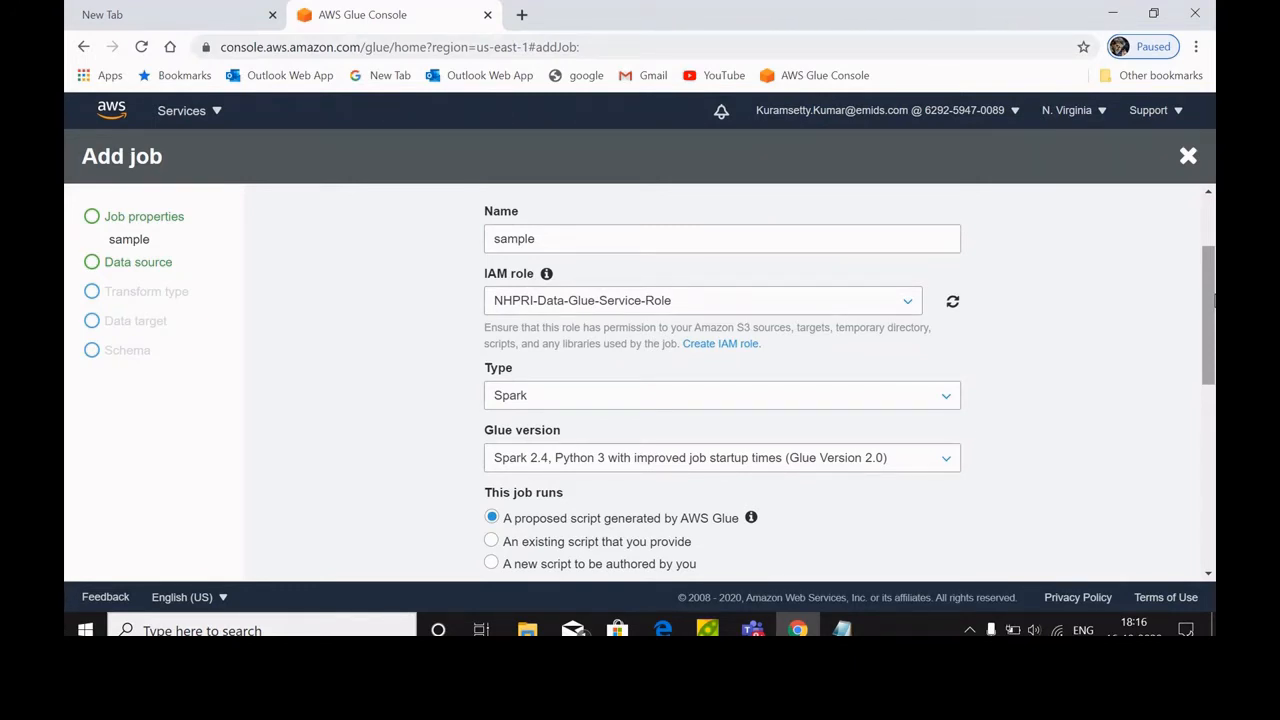
pyautogui.moveTo(1213, 300); pyautogui.dragTo(1213, 328)
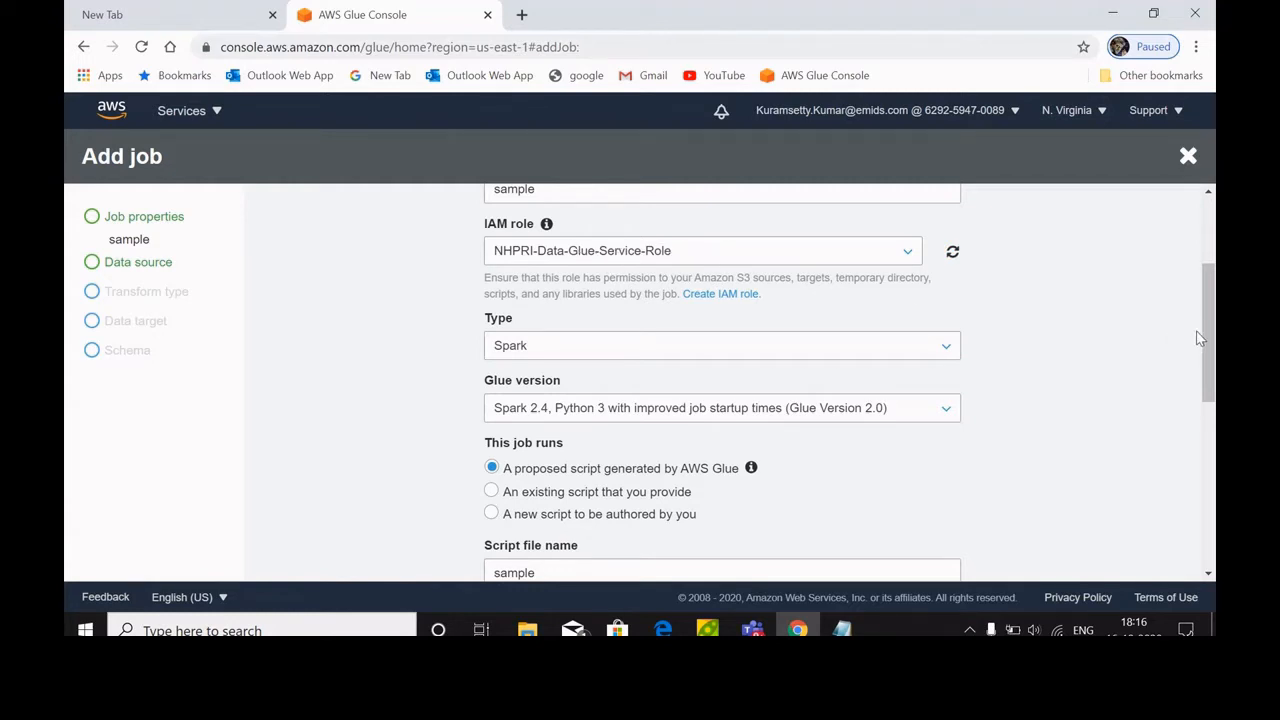
pyautogui.moveTo(1211, 339); pyautogui.dragTo(1212, 345)
pyautogui.scroll(-1, 1212, 345)
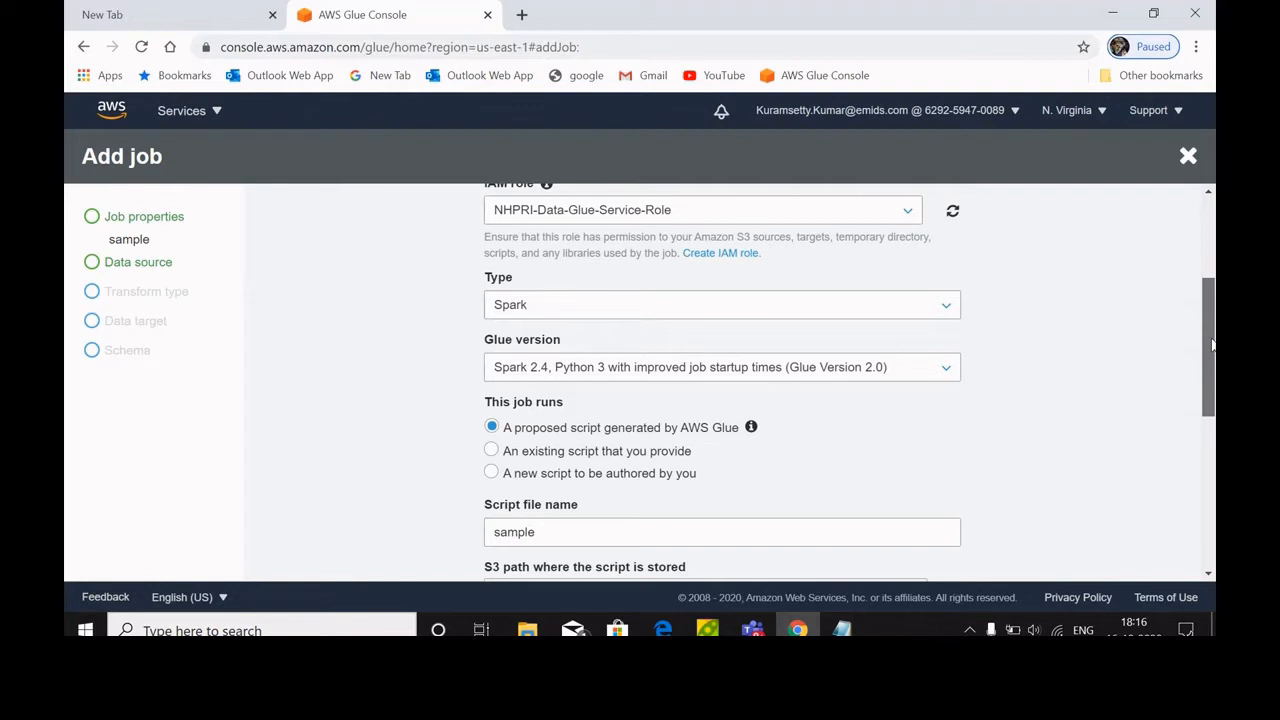
pyautogui.moveTo(1212, 345); pyautogui.dragTo(1212, 355)
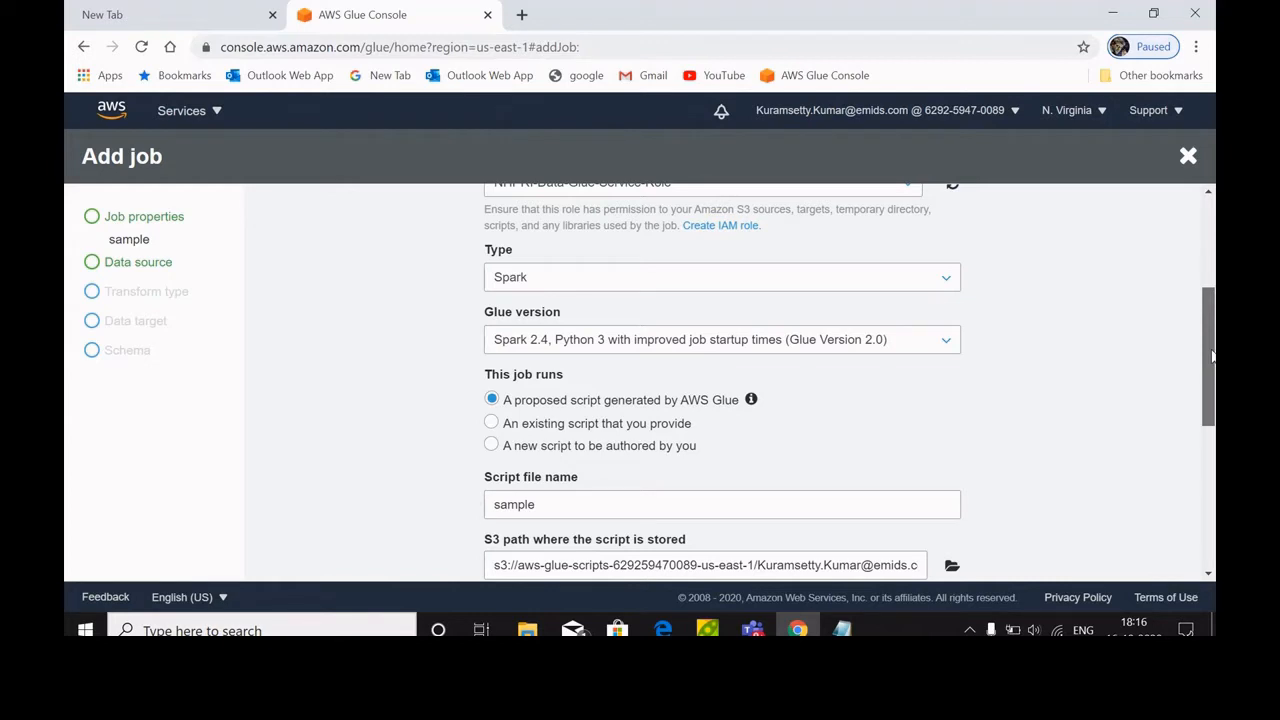
pyautogui.moveTo(1212, 355); pyautogui.dragTo(1208, 373)
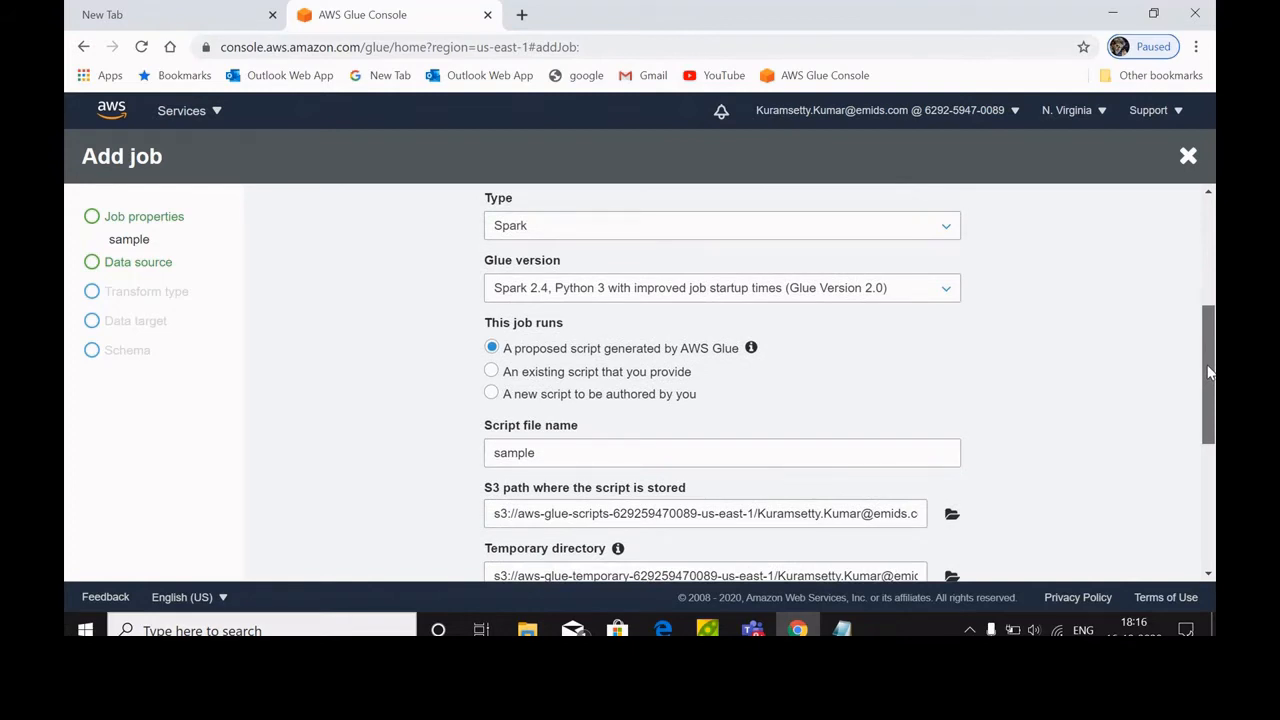
pyautogui.moveTo(1208, 373); pyautogui.dragTo(1208, 393)
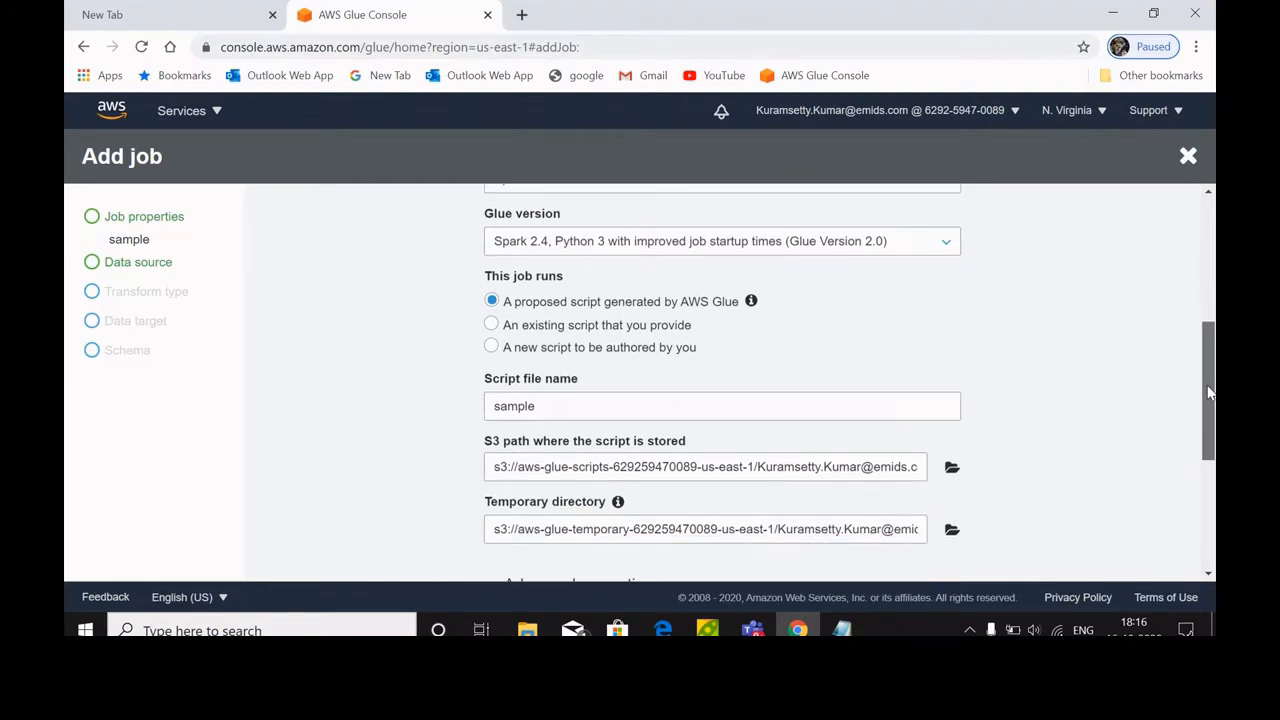
pyautogui.moveTo(1208, 393); pyautogui.dragTo(1208, 404)
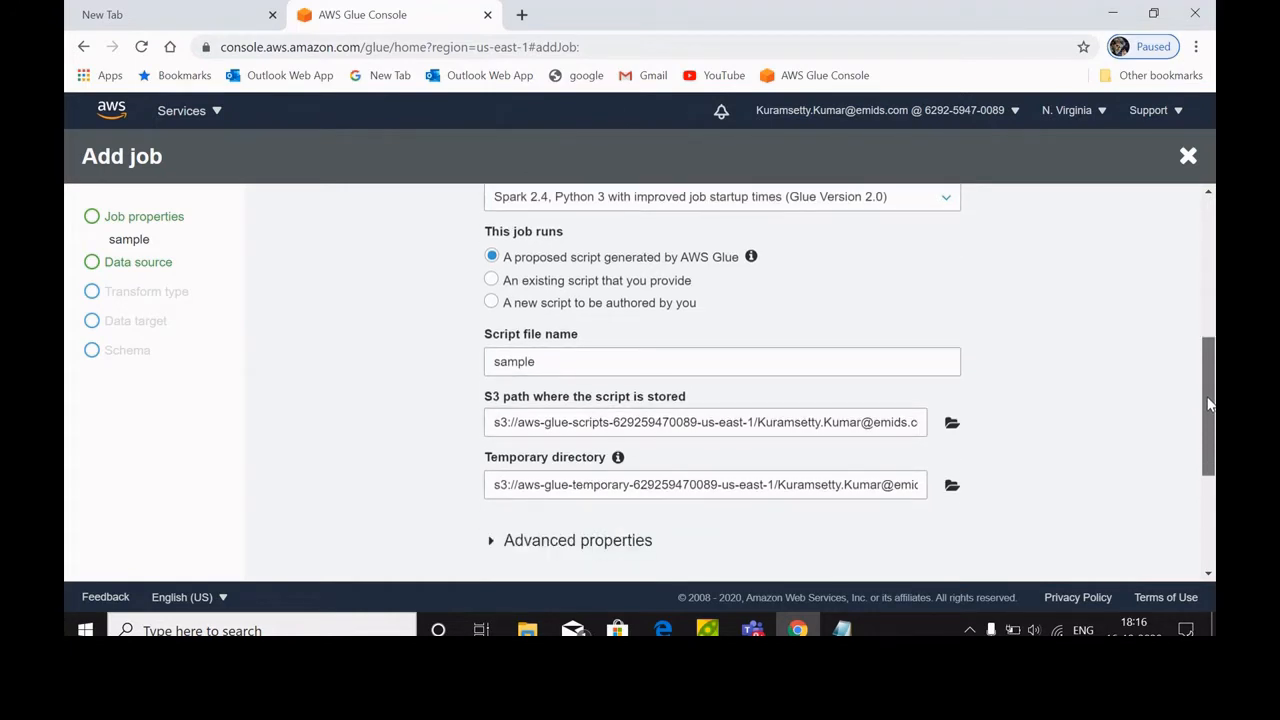
# Step: Set the S3 path where the script is stored to the glue-scripts folder in the nphri-cms-data bucket
pyautogui.click(952, 424)
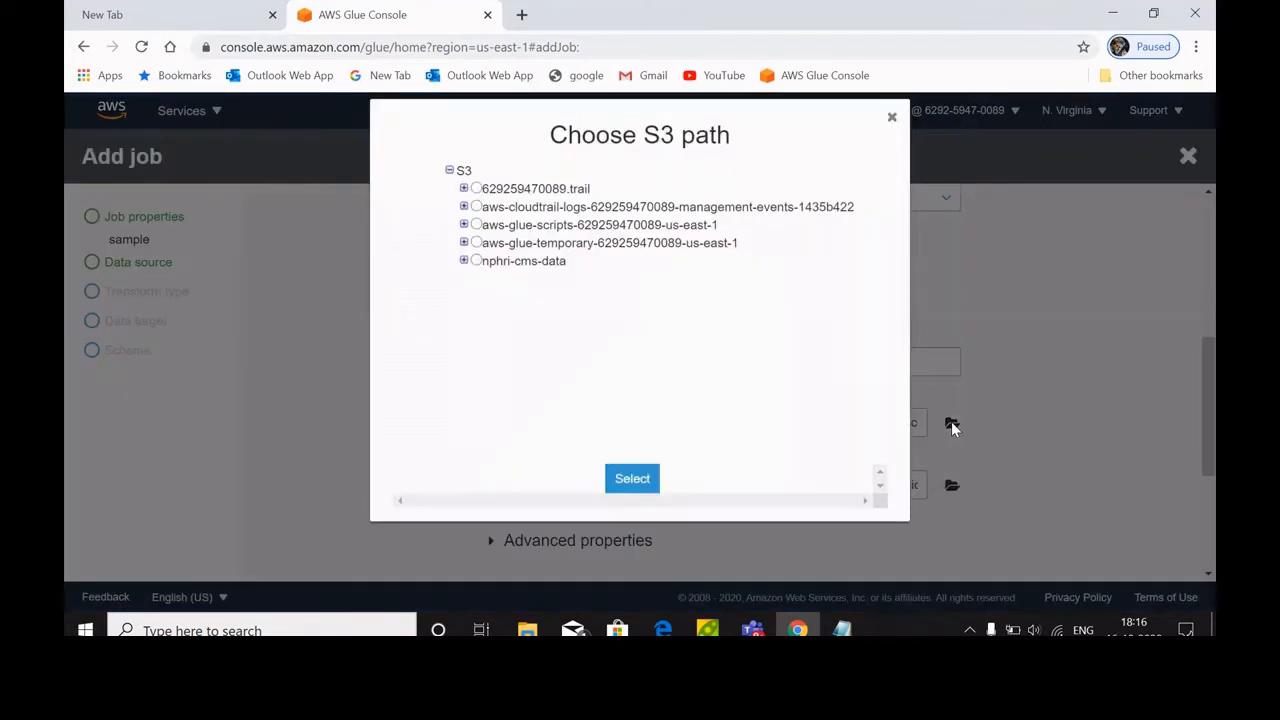
pyautogui.click(464, 263)
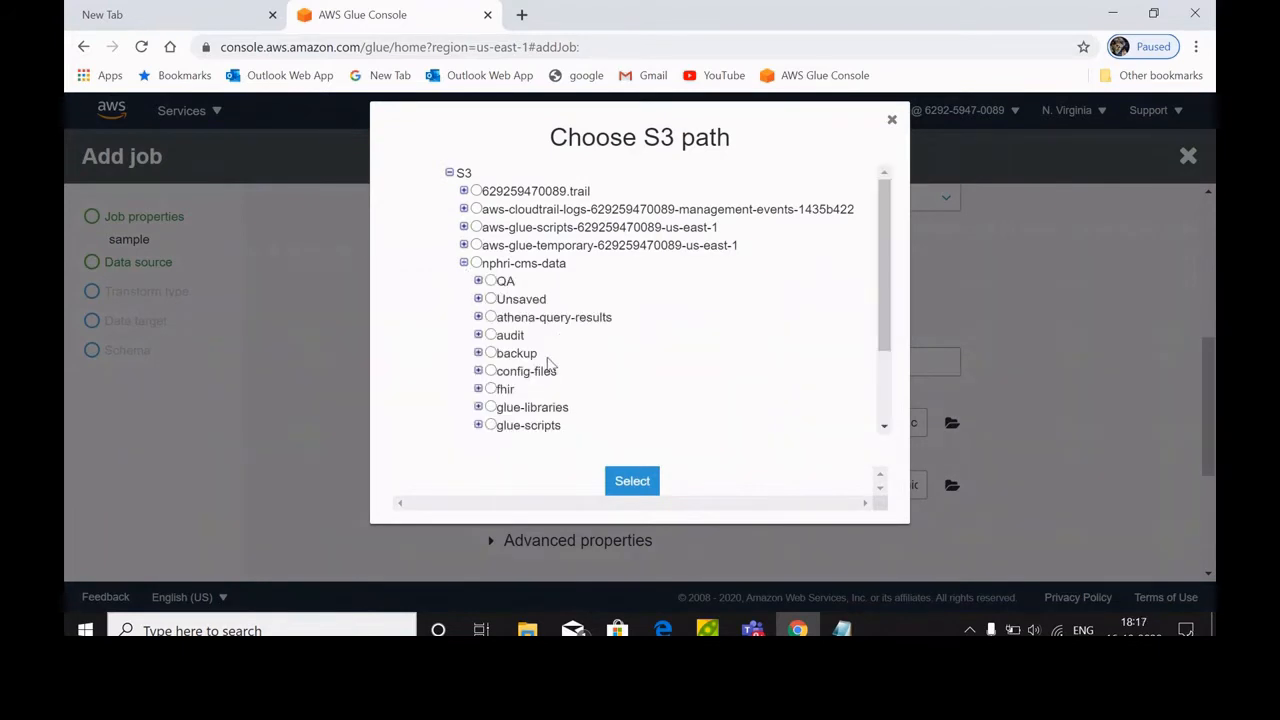
pyautogui.moveTo(885, 342); pyautogui.dragTo(866, 420)
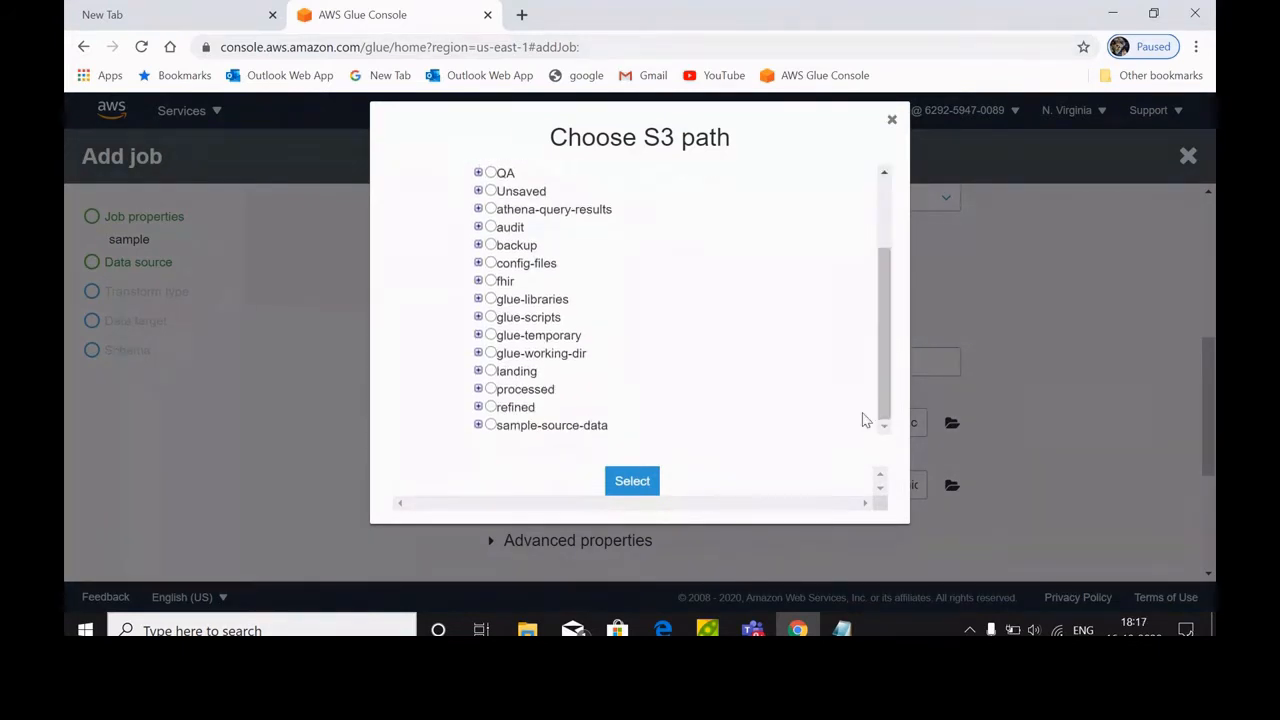
pyautogui.click(478, 317)
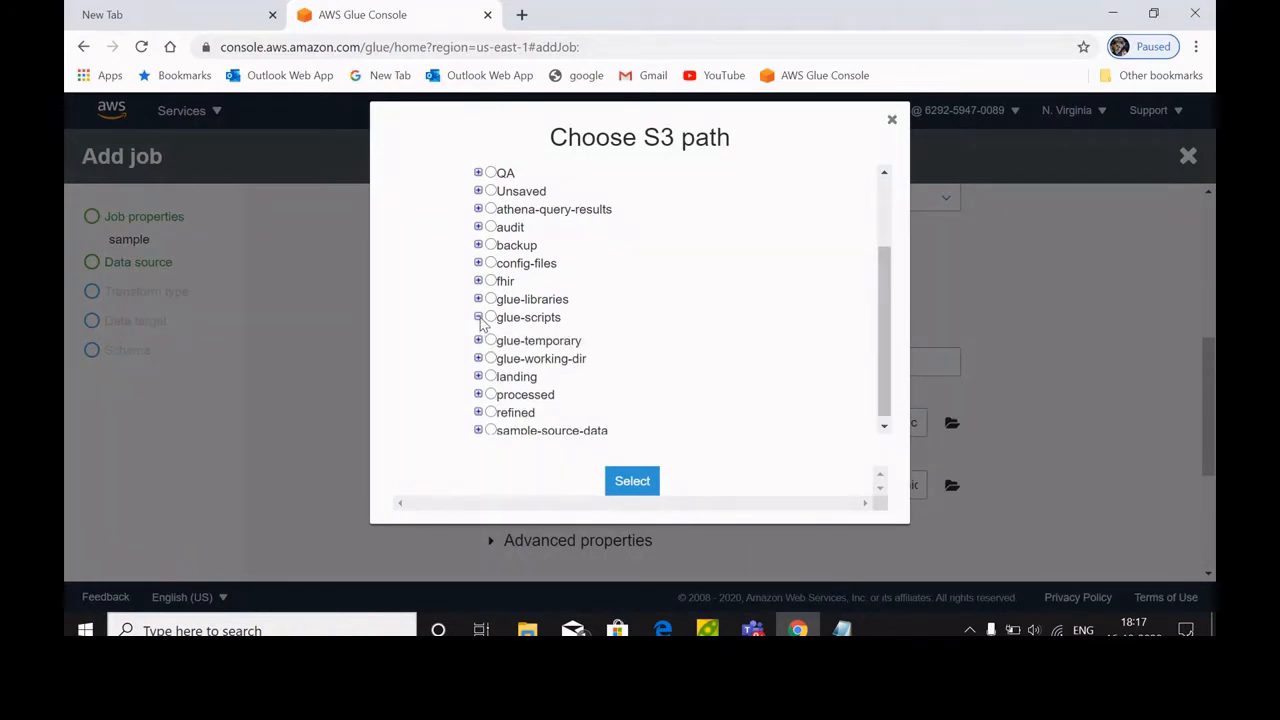
pyautogui.click(490, 317)
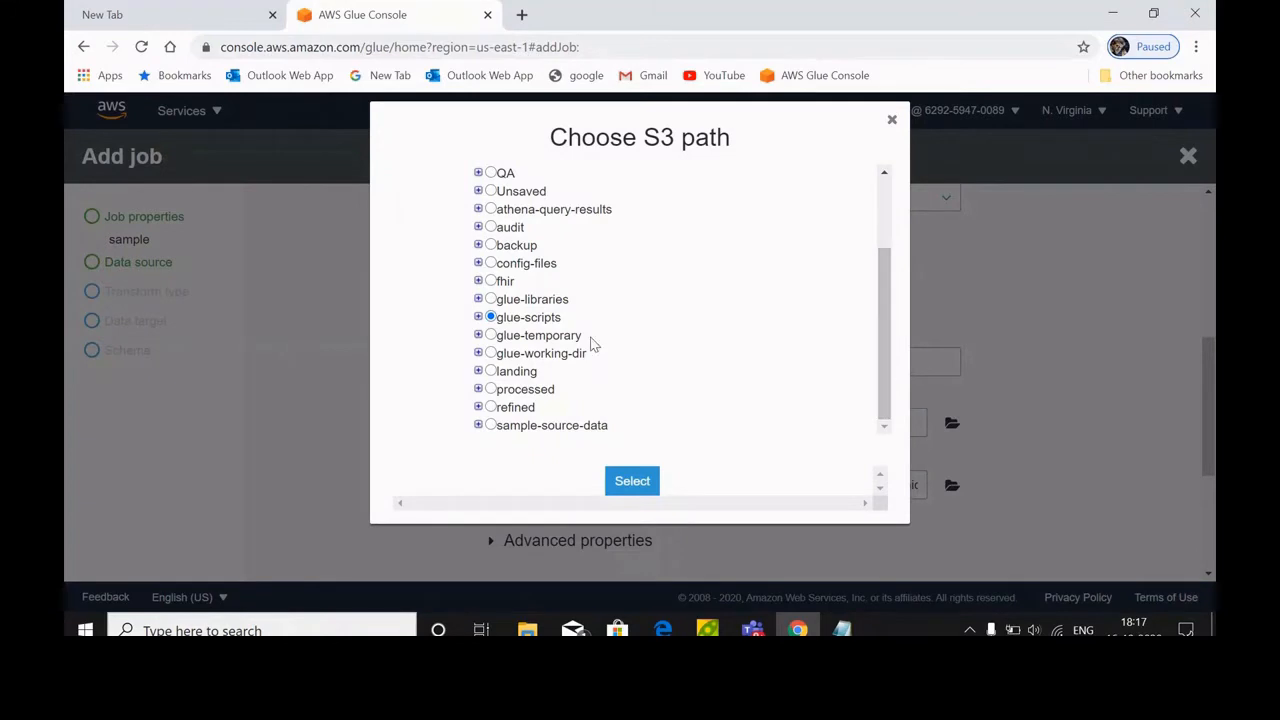
pyautogui.click(488, 319)
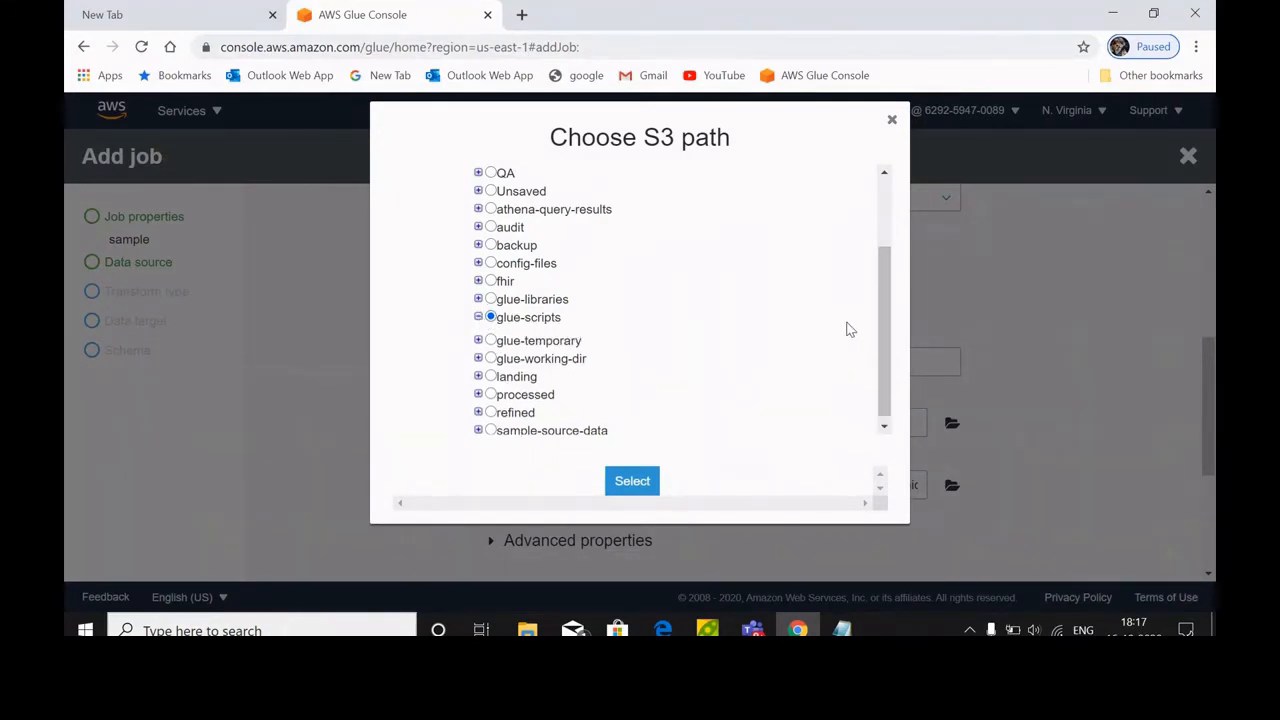
pyautogui.click(891, 122)
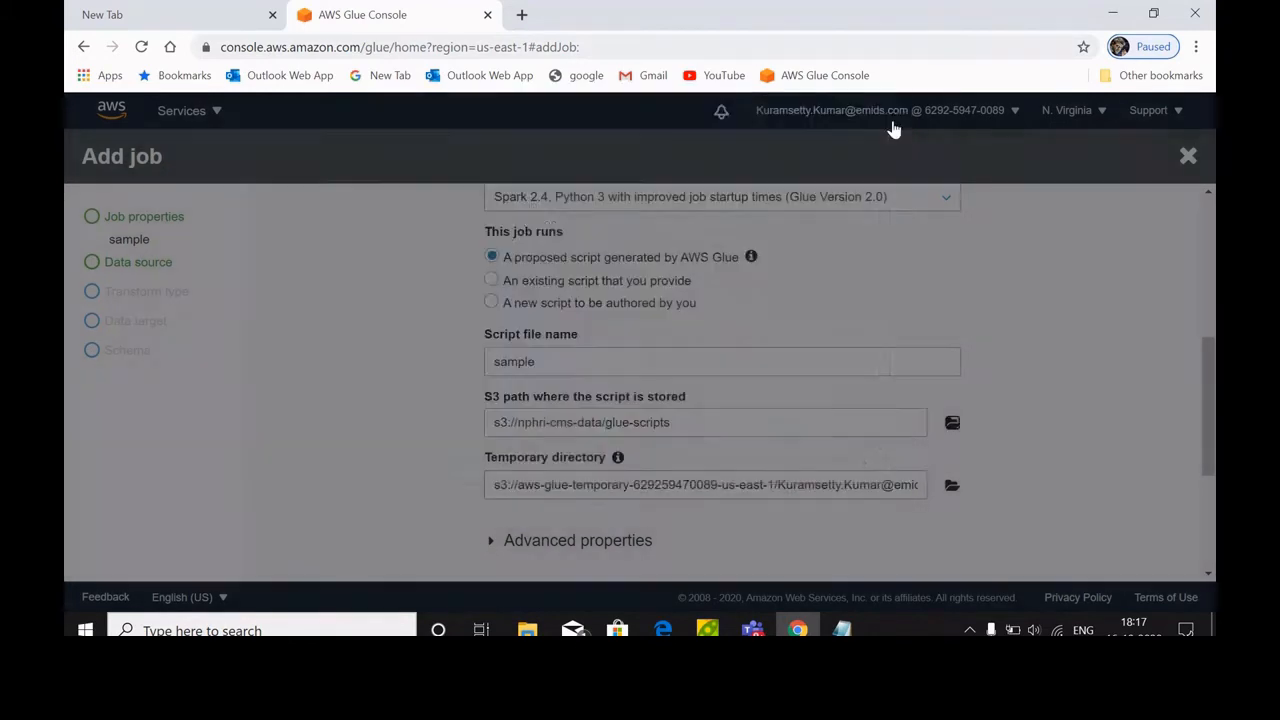
# Step: Set the temporary directory to the glue-working-dir folder in the nphri-cms-data bucket
pyautogui.scroll(-1, 1009, 390)
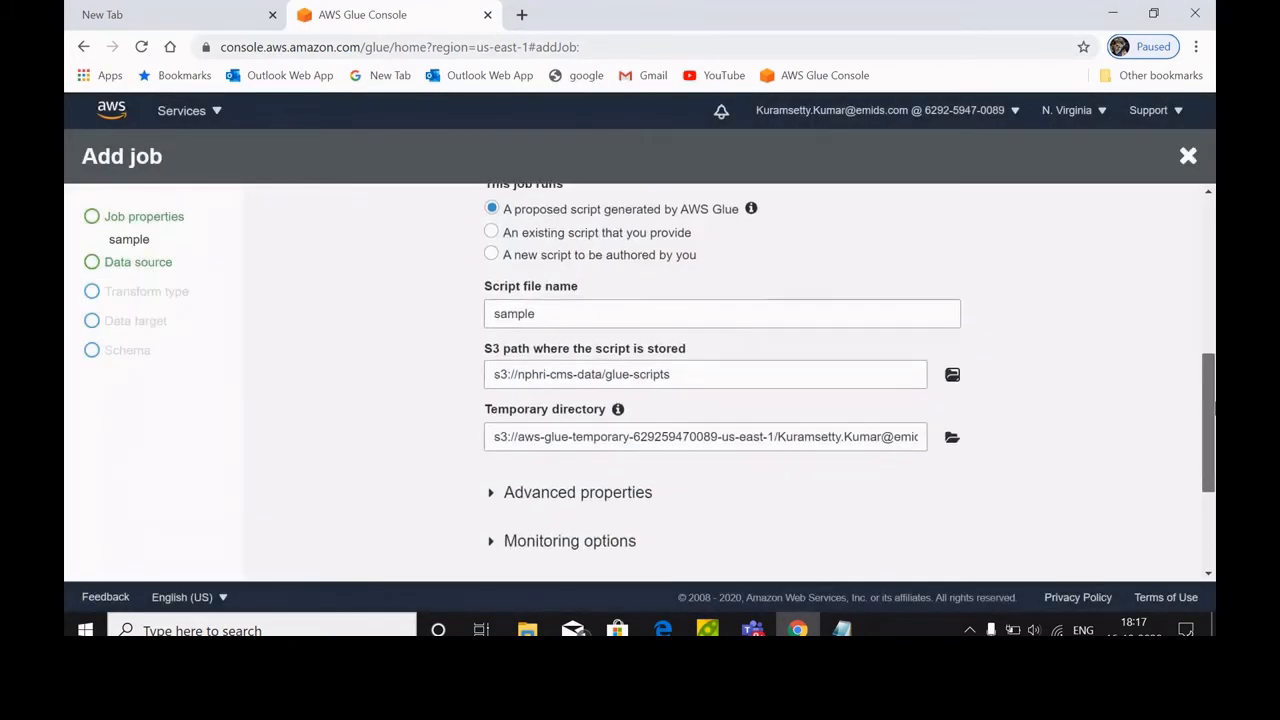
pyautogui.scroll(-2, 1210, 450)
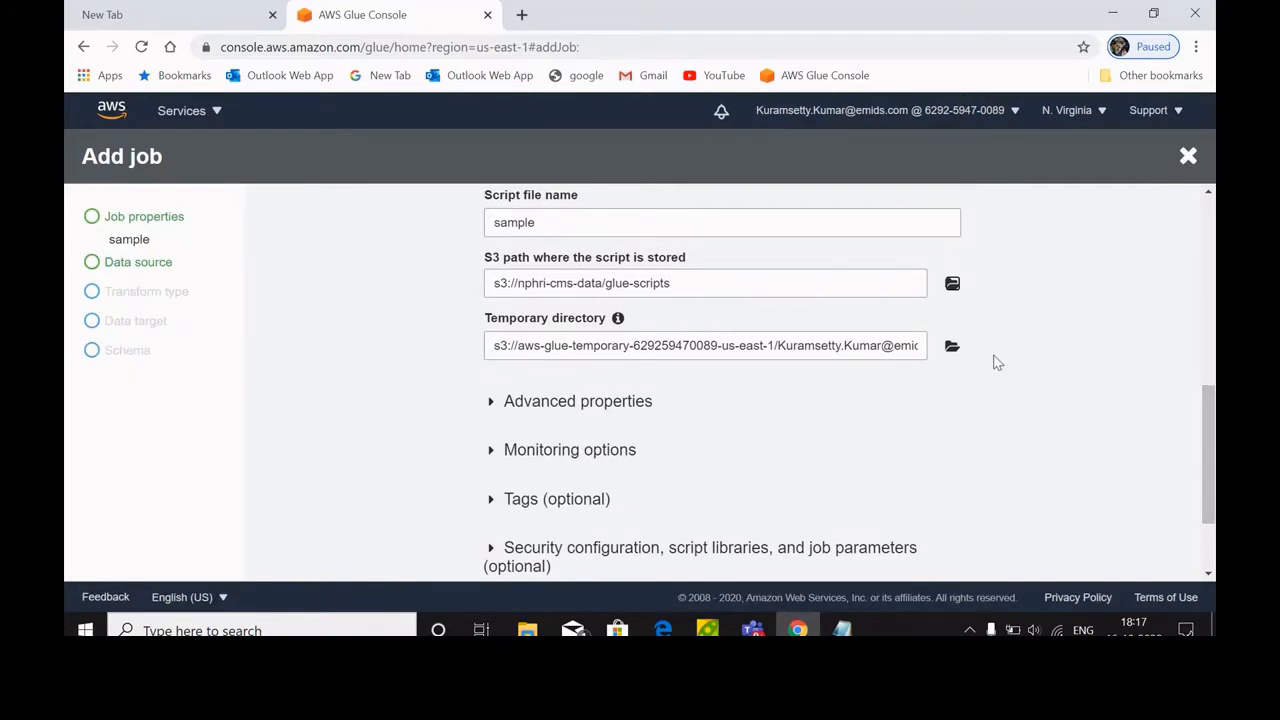
pyautogui.click(953, 346)
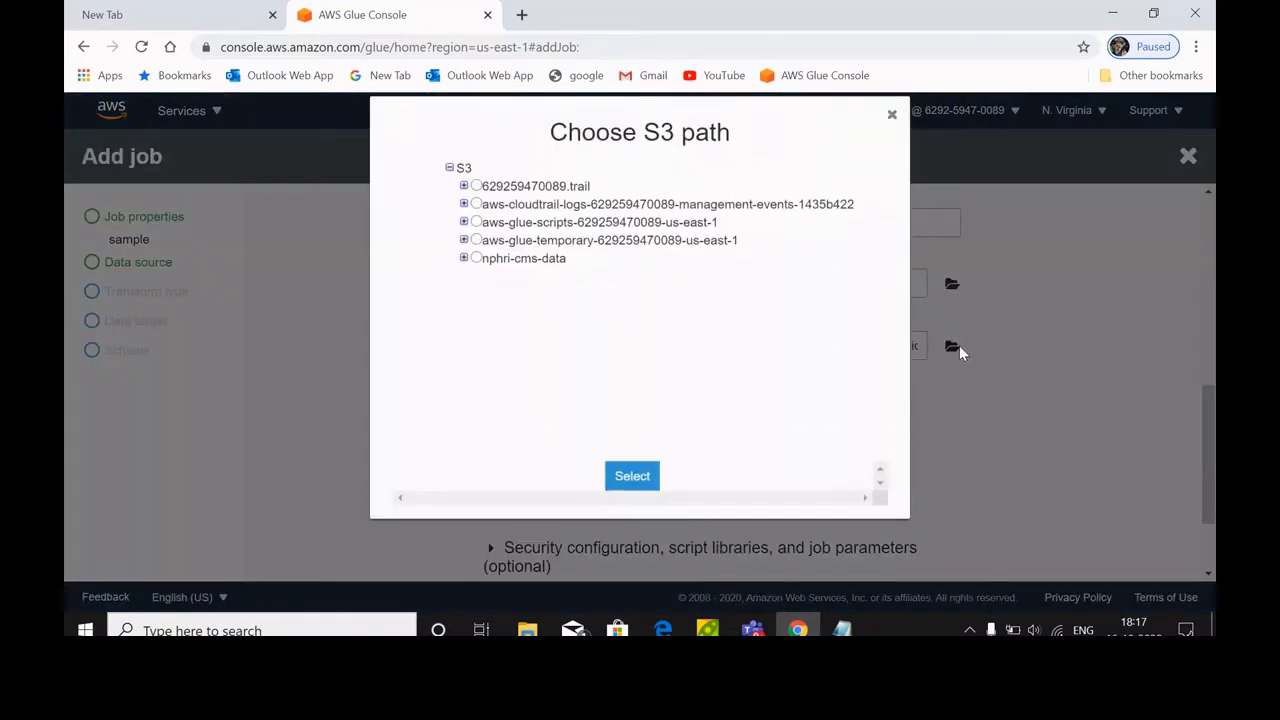
pyautogui.click(463, 263)
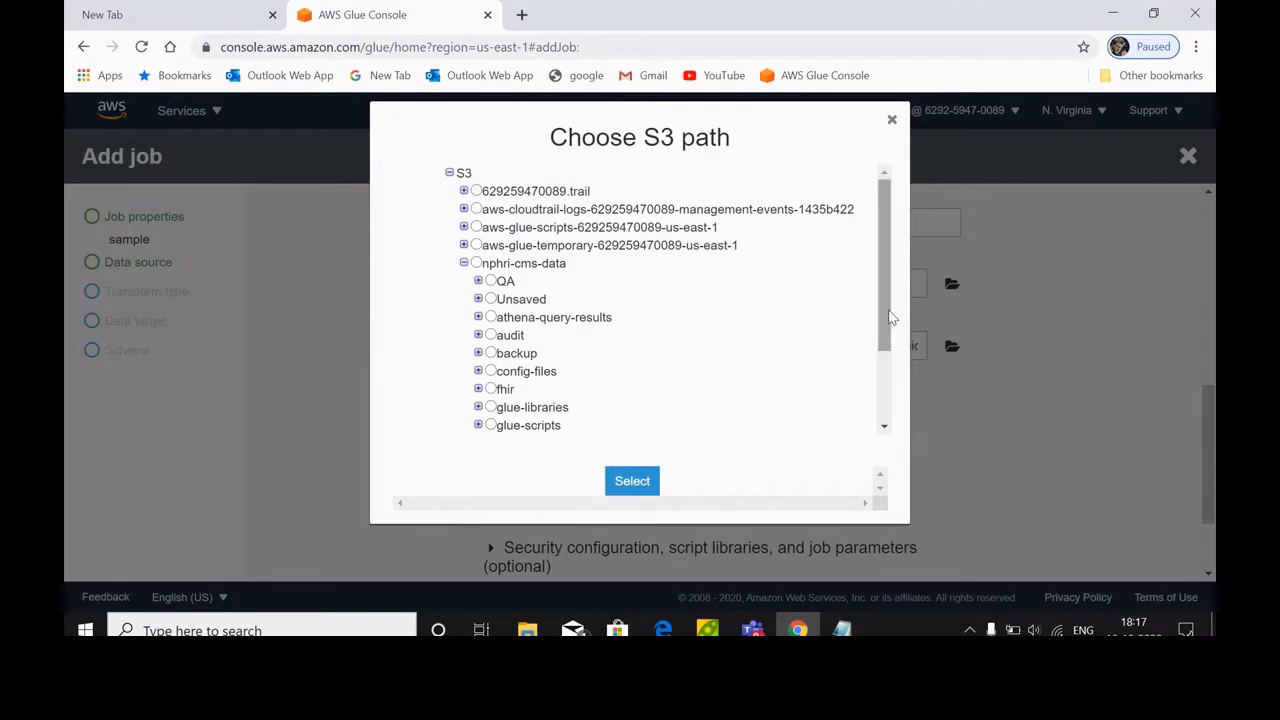
pyautogui.moveTo(891, 320); pyautogui.dragTo(884, 410)
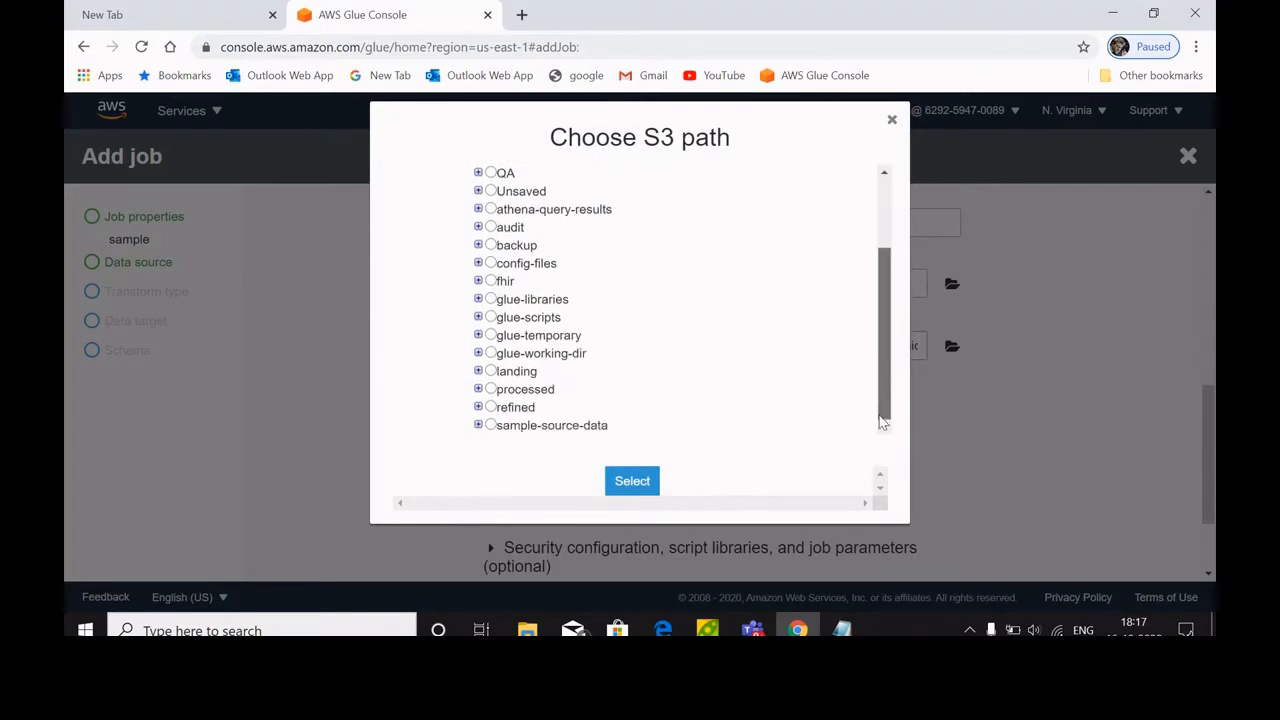
pyautogui.click(490, 354)
pyautogui.rightClick(535, 343)
pyautogui.click(766, 311)
pyautogui.click(890, 119)
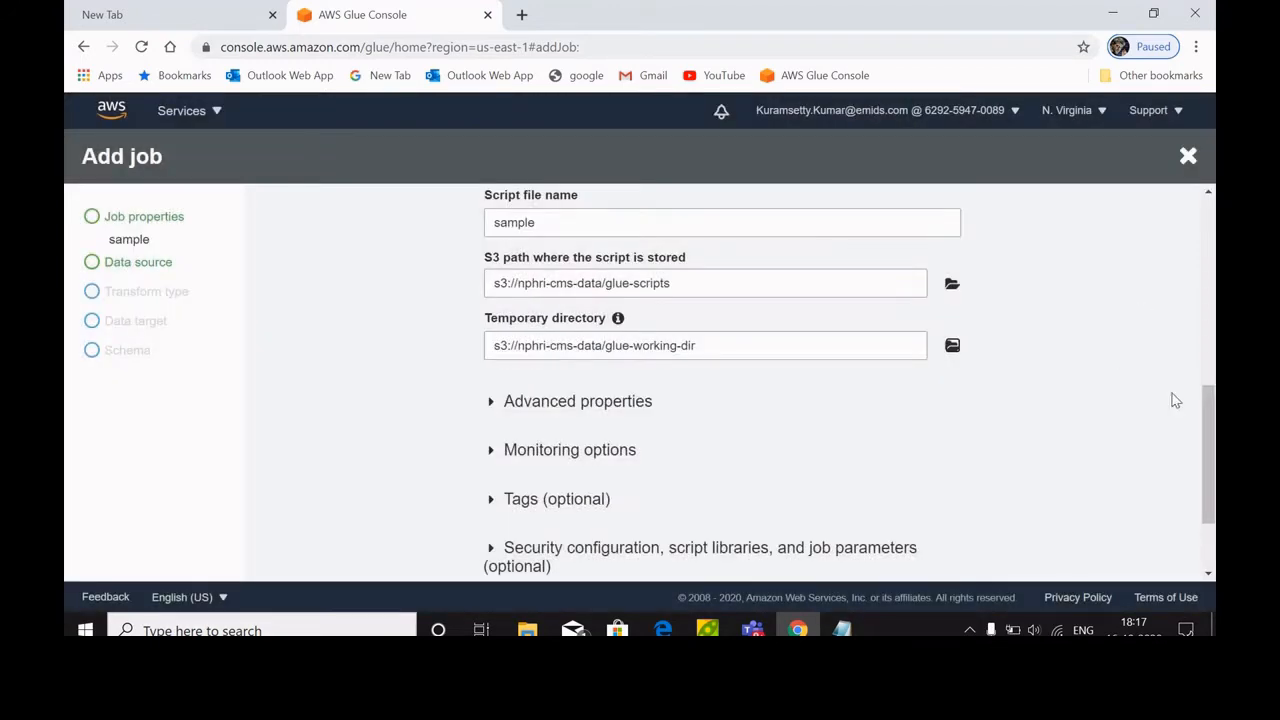
# Step: Expand the advanced properties of the job and check the job bookmark setting
pyautogui.scroll(-1, 1210, 457)
pyautogui.click(610, 282)
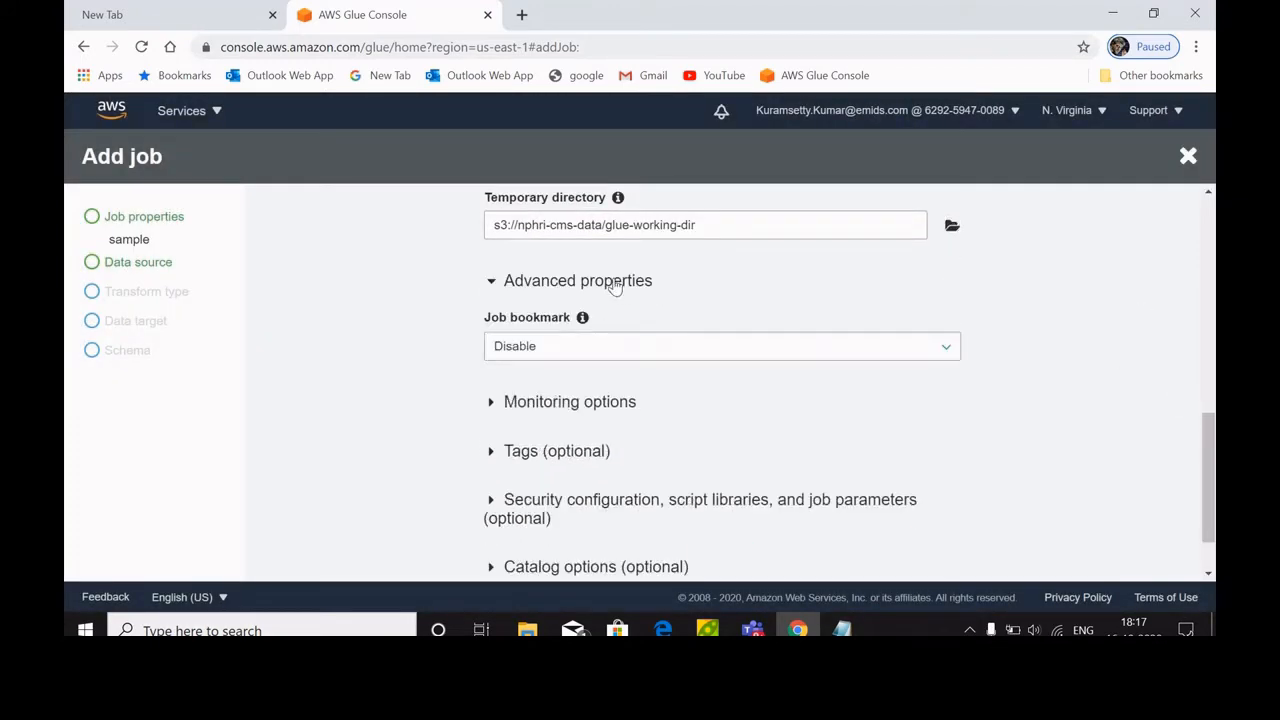
pyautogui.moveTo(1213, 432); pyautogui.dragTo(1213, 403)
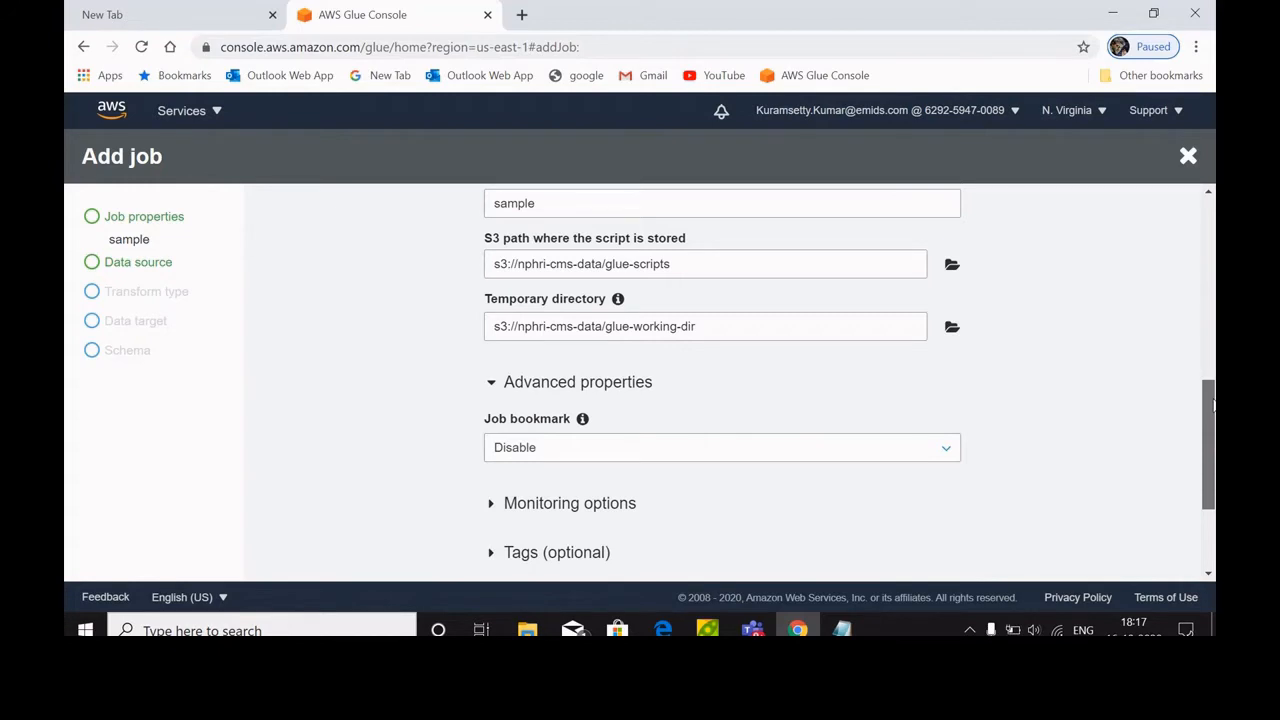
# Step: Enable Spark UI and Job metrics in the job's monitoring options
pyautogui.moveTo(1213, 403); pyautogui.dragTo(1206, 485)
pyautogui.click(605, 336)
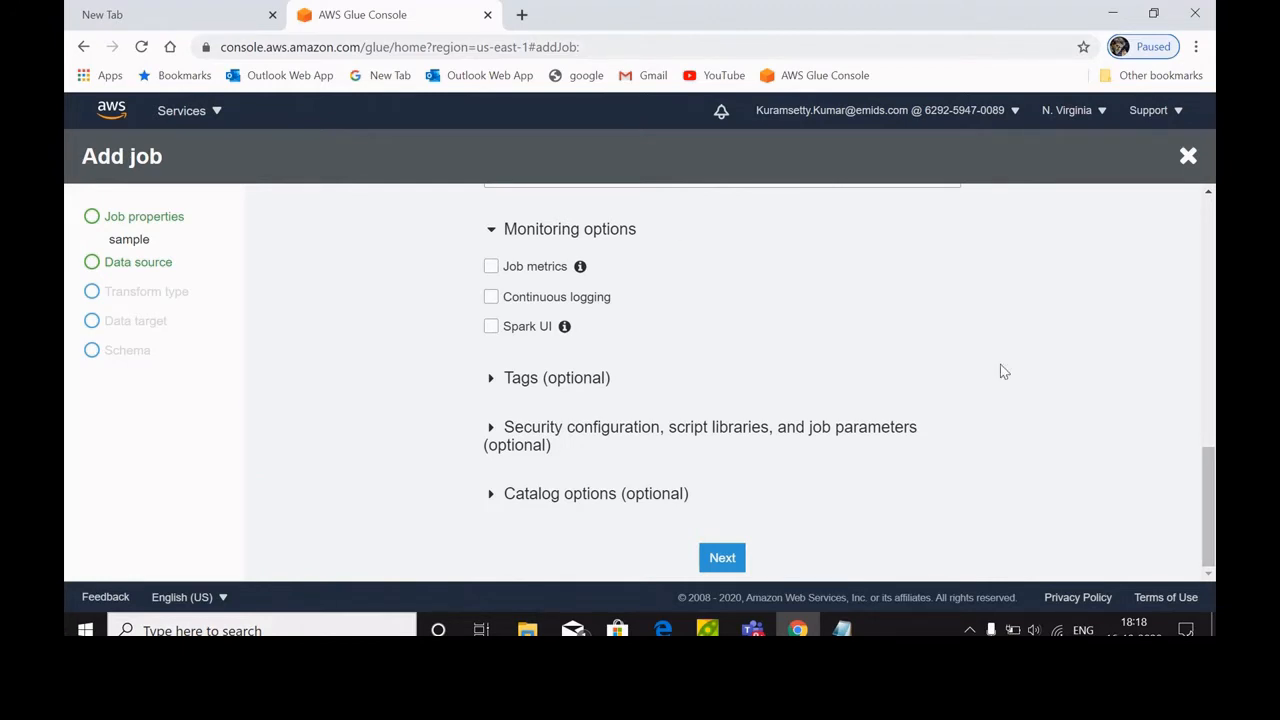
pyautogui.click(491, 327)
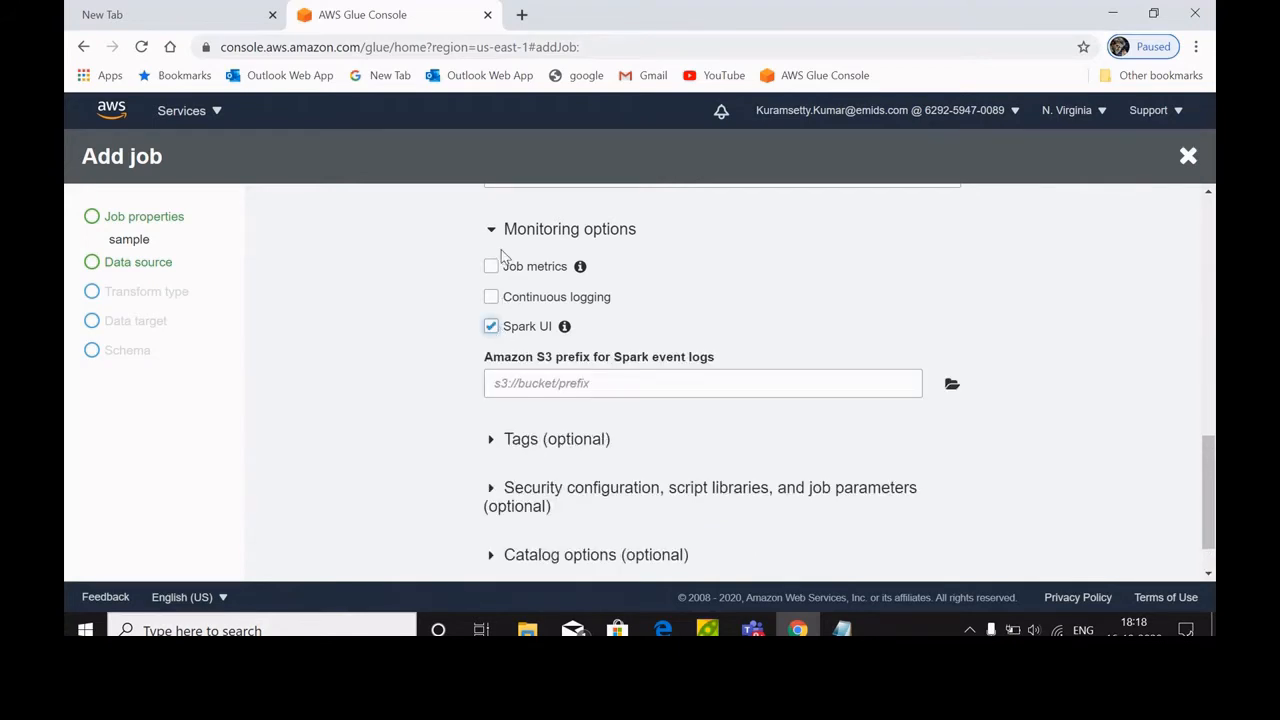
pyautogui.click(491, 266)
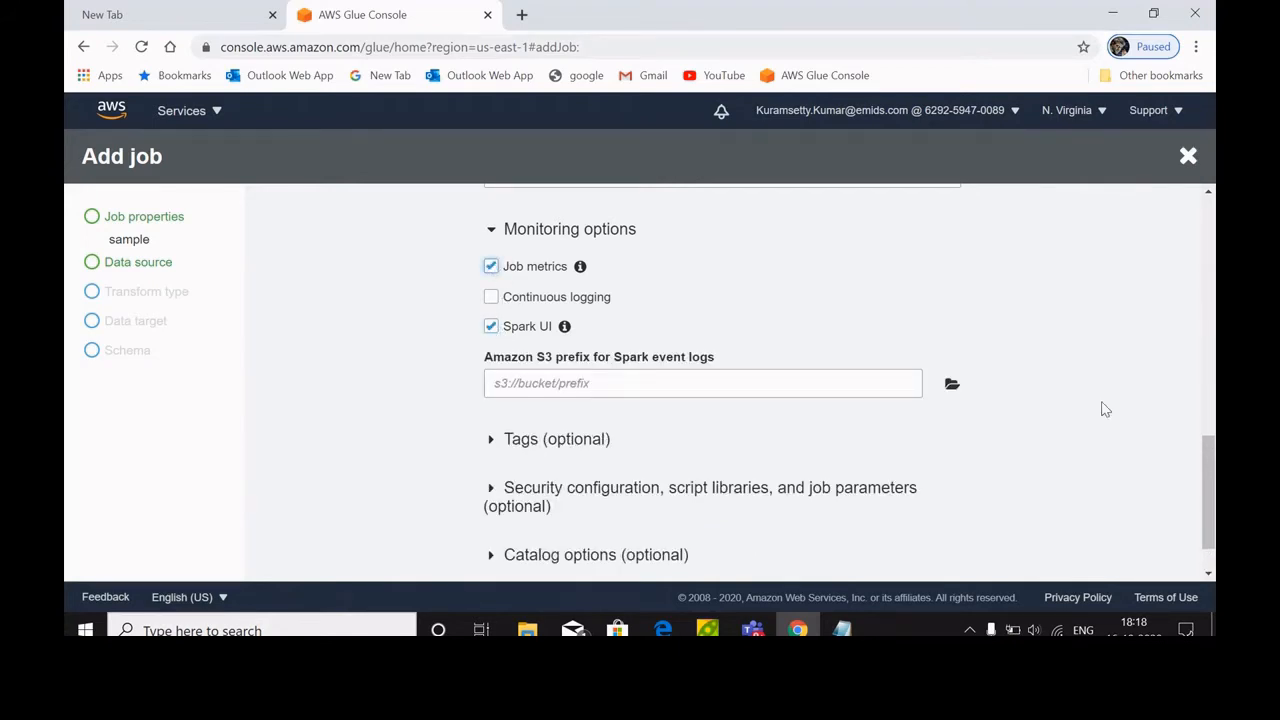
# Step: Set the Amazon S3 prefix for Spark event logs to the audit/sparkHistoryLogs folder in the nphri-cms-data bucket
pyautogui.click(953, 386)
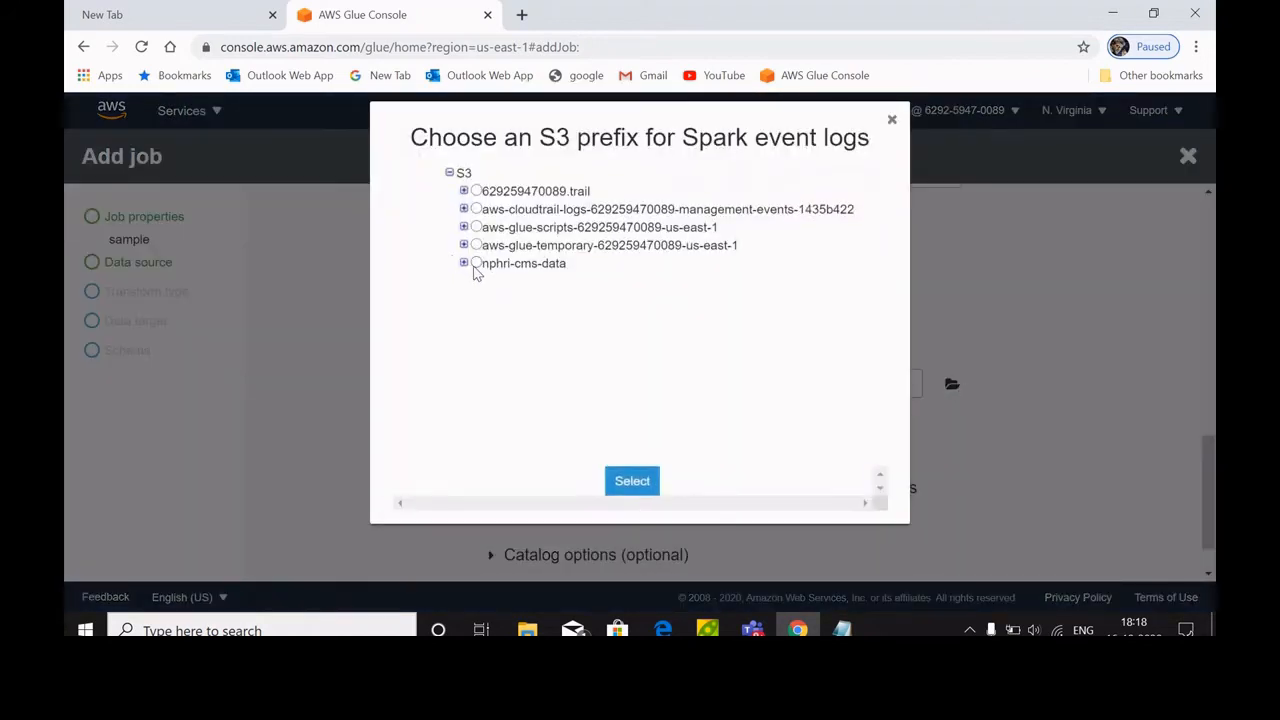
pyautogui.click(464, 264)
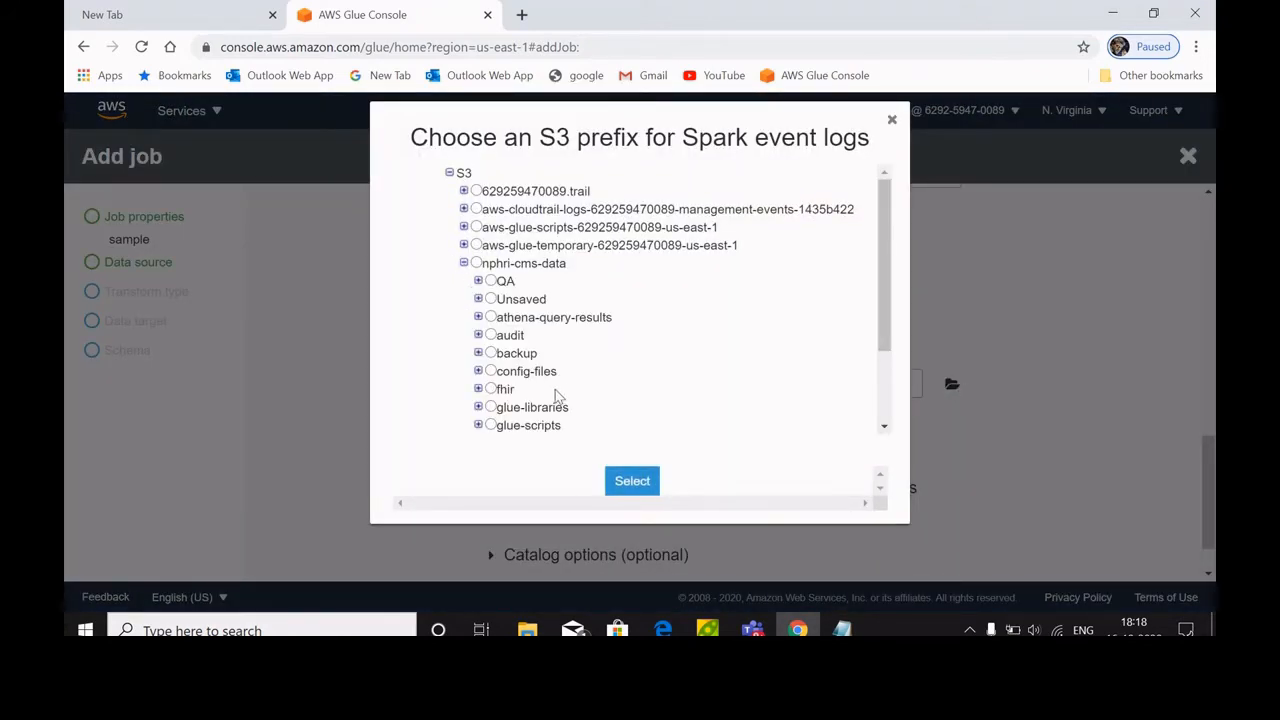
pyautogui.click(490, 336)
pyautogui.click(478, 335)
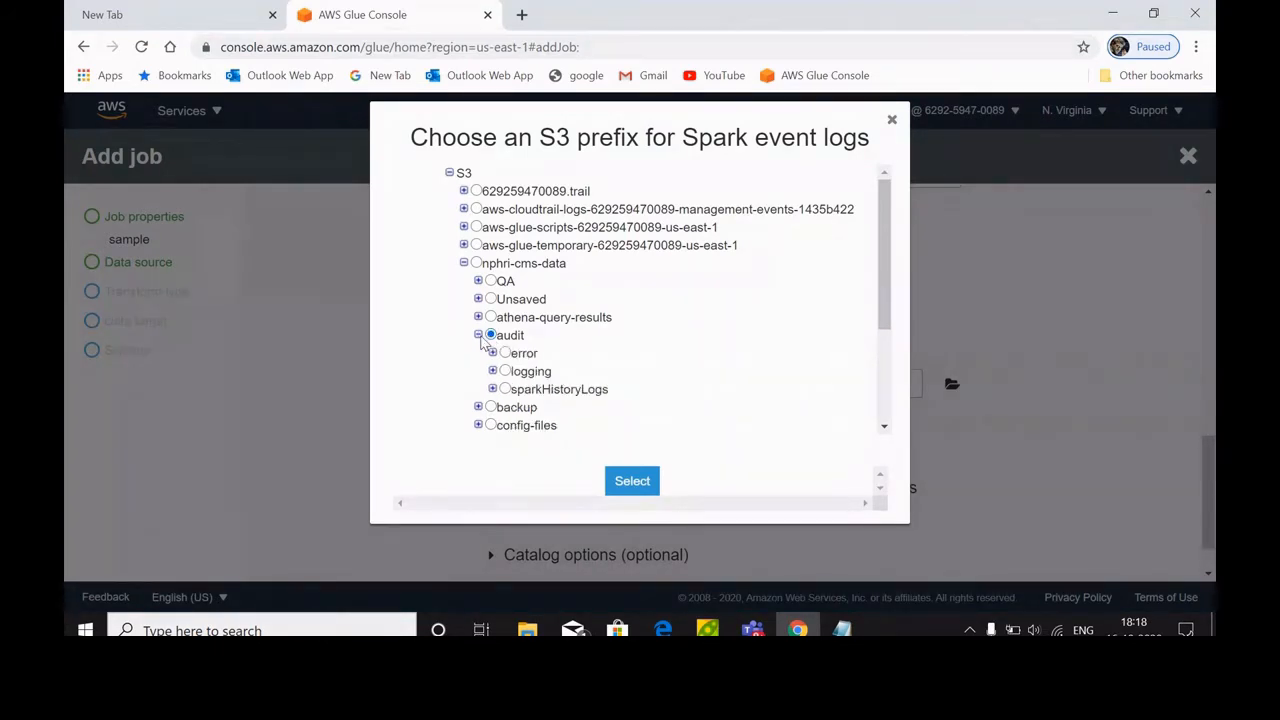
pyautogui.click(493, 390)
pyautogui.click(505, 389)
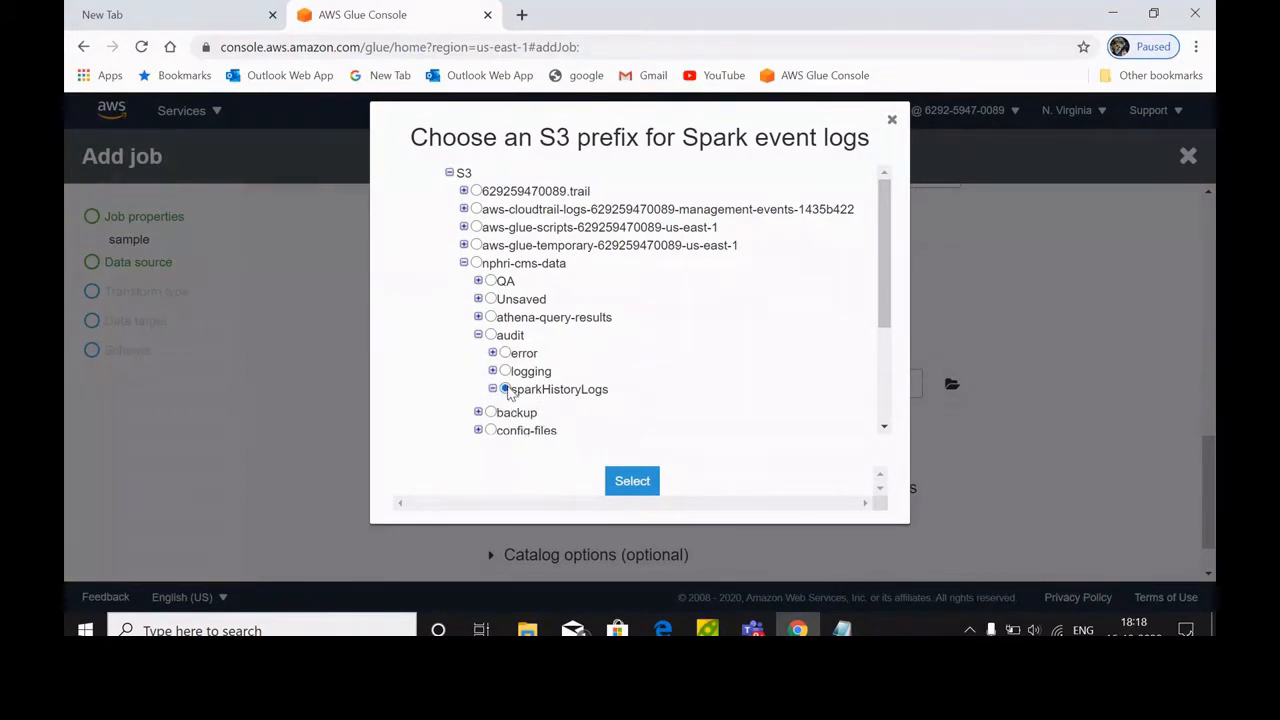
pyautogui.click(892, 121)
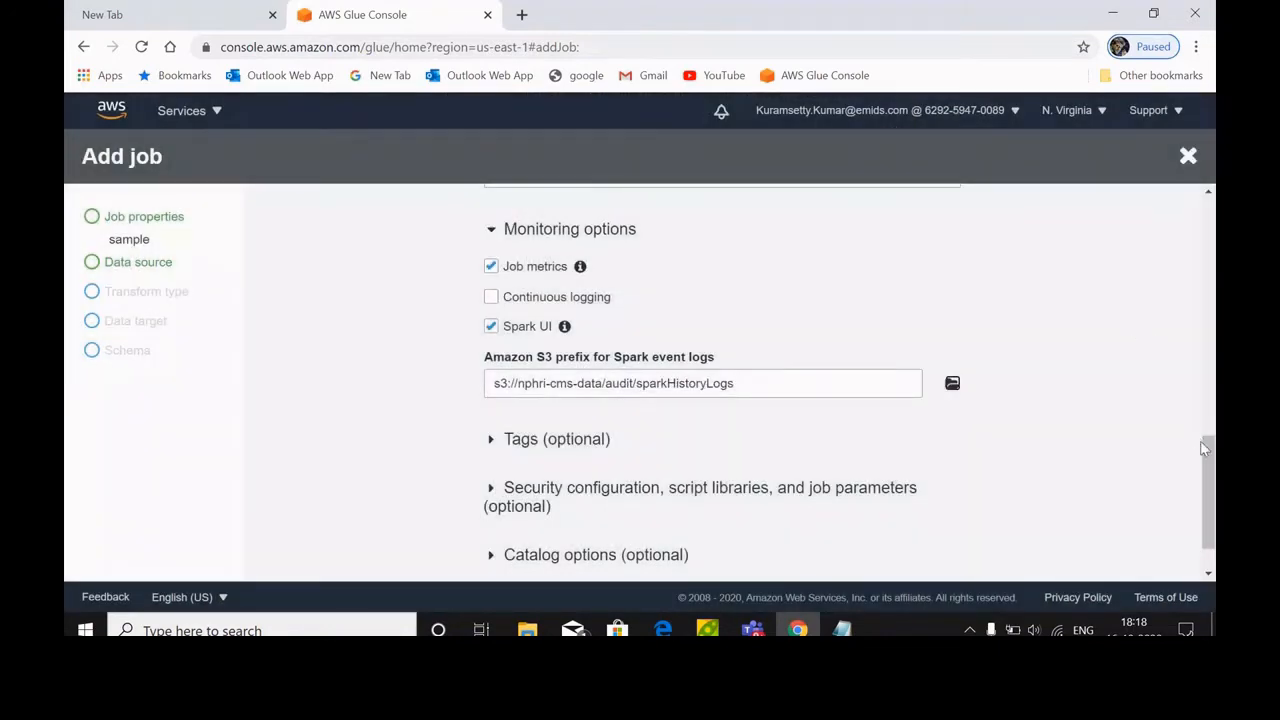
pyautogui.scroll(-1, 1210, 480)
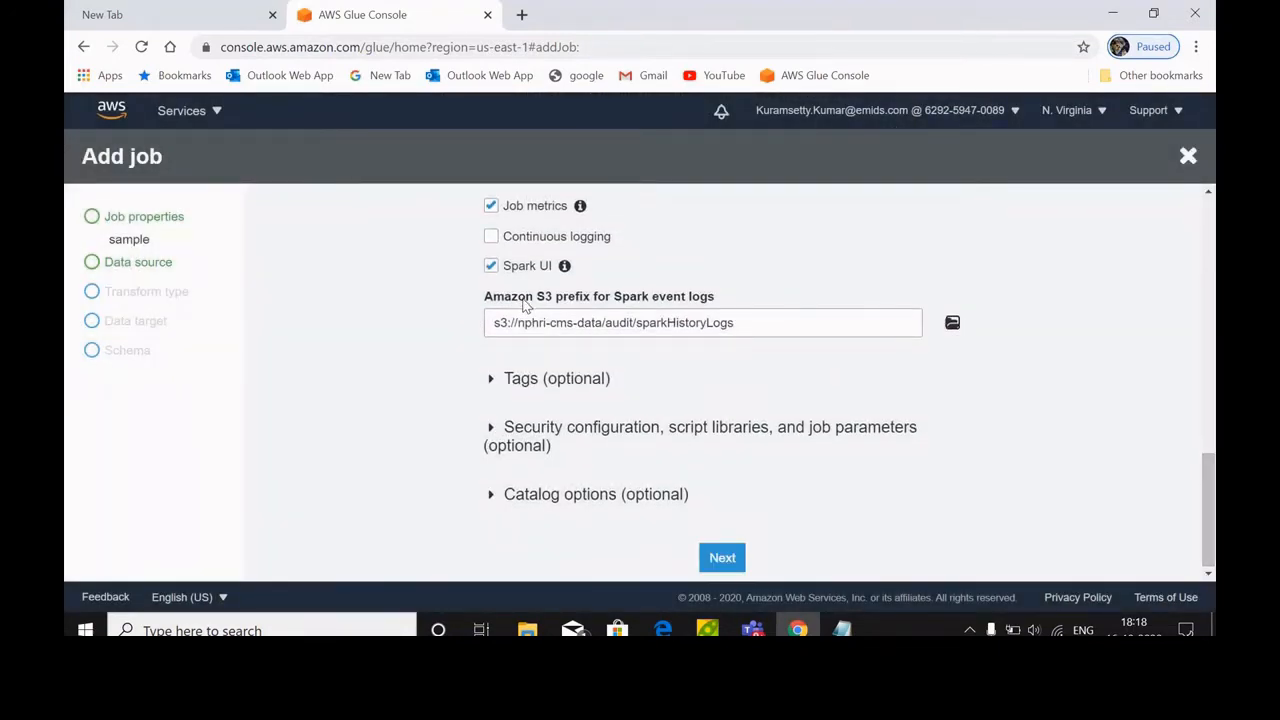
# Step: Expand the security configuration, script libraries and job parameters section and set the Python library path to glue-libraries/python-lib/fhir.zip in the nphri-cms-data bucket
pyautogui.click(494, 428)
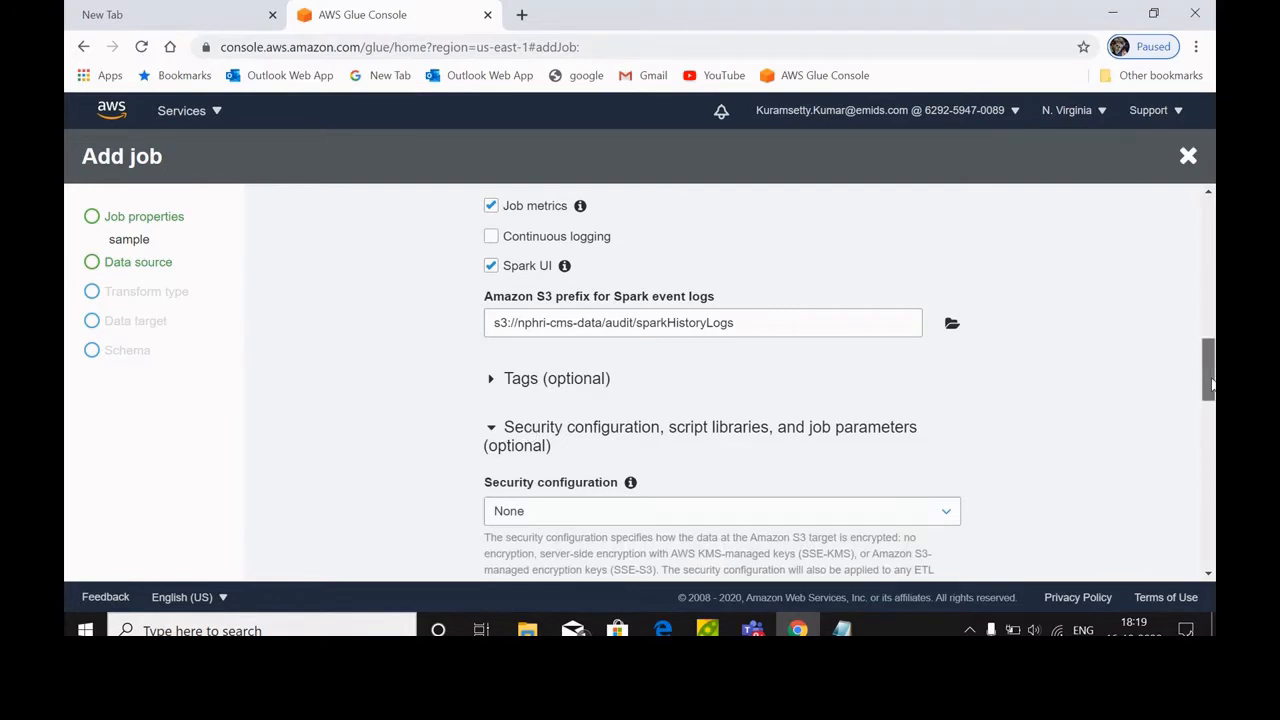
pyautogui.moveTo(1212, 378); pyautogui.dragTo(1204, 427)
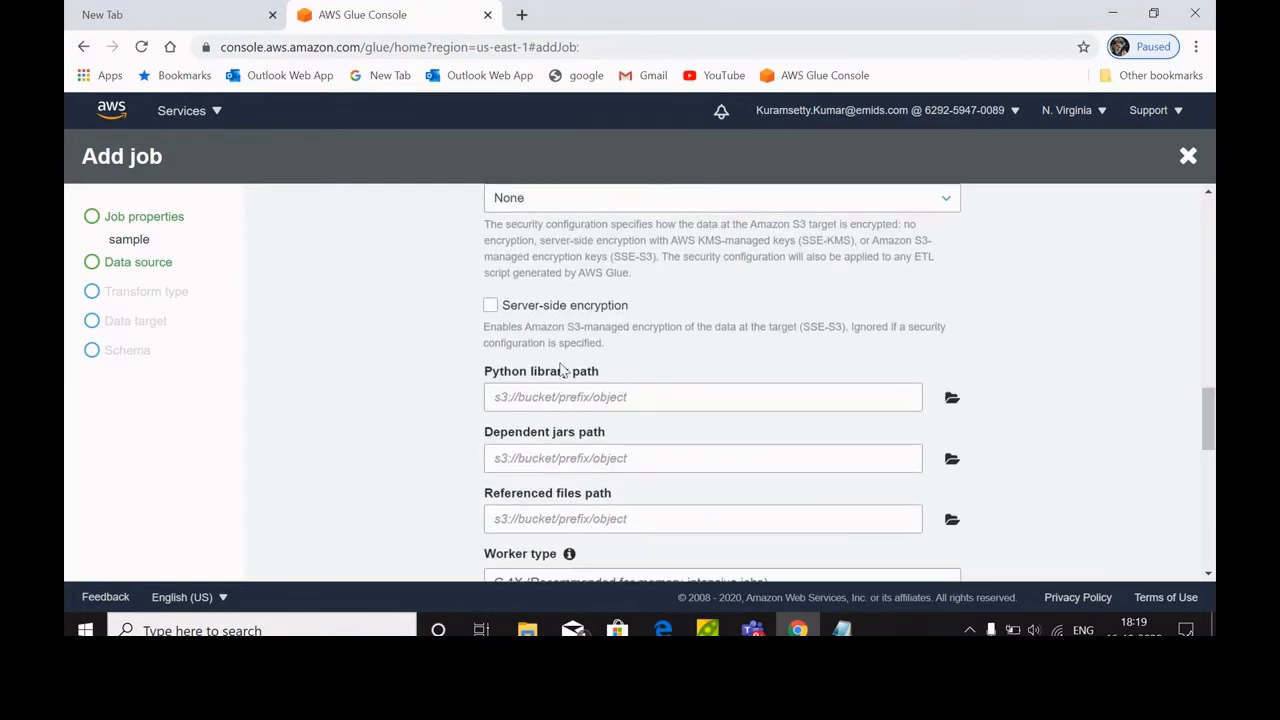
pyautogui.click(952, 398)
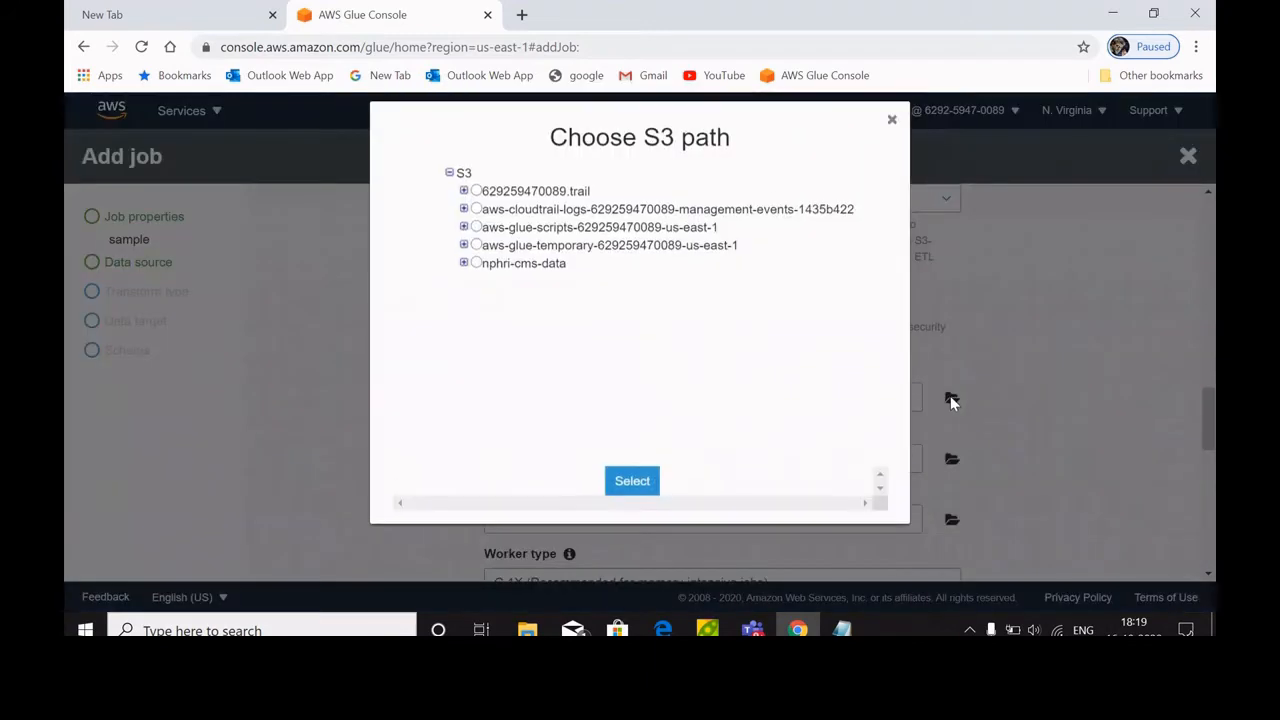
pyautogui.click(464, 264)
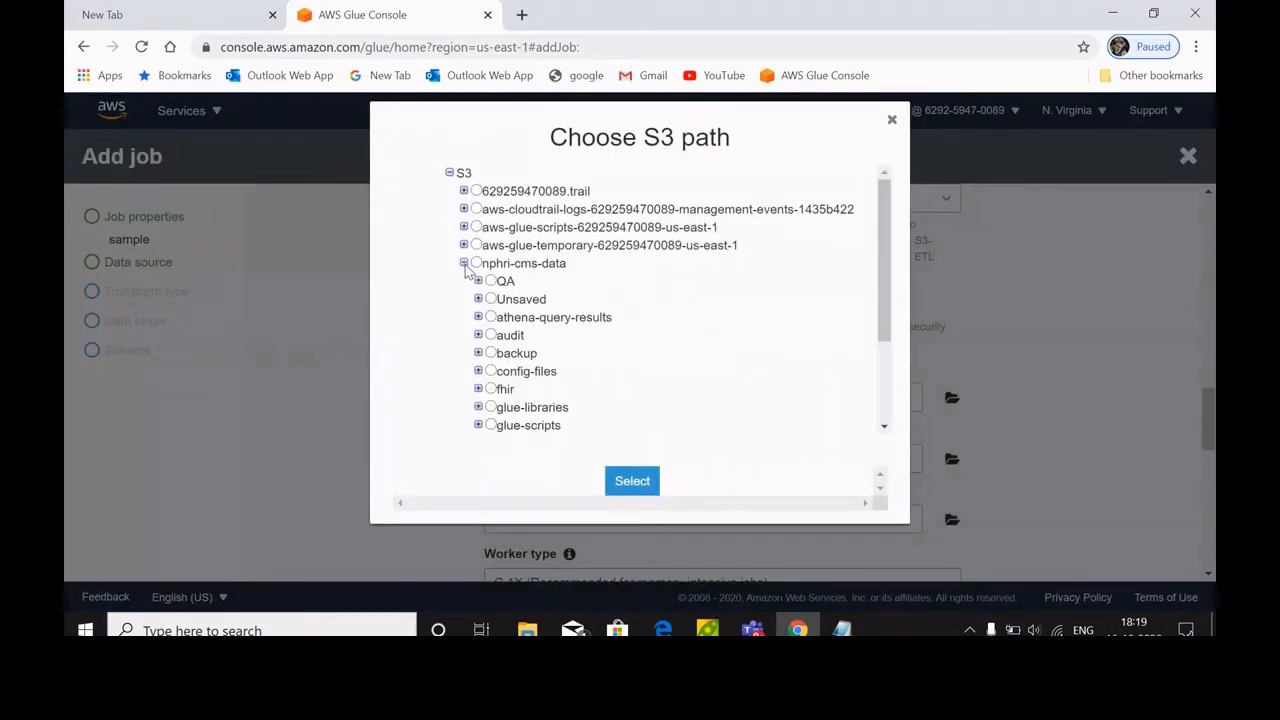
pyautogui.click(491, 389)
pyautogui.click(478, 389)
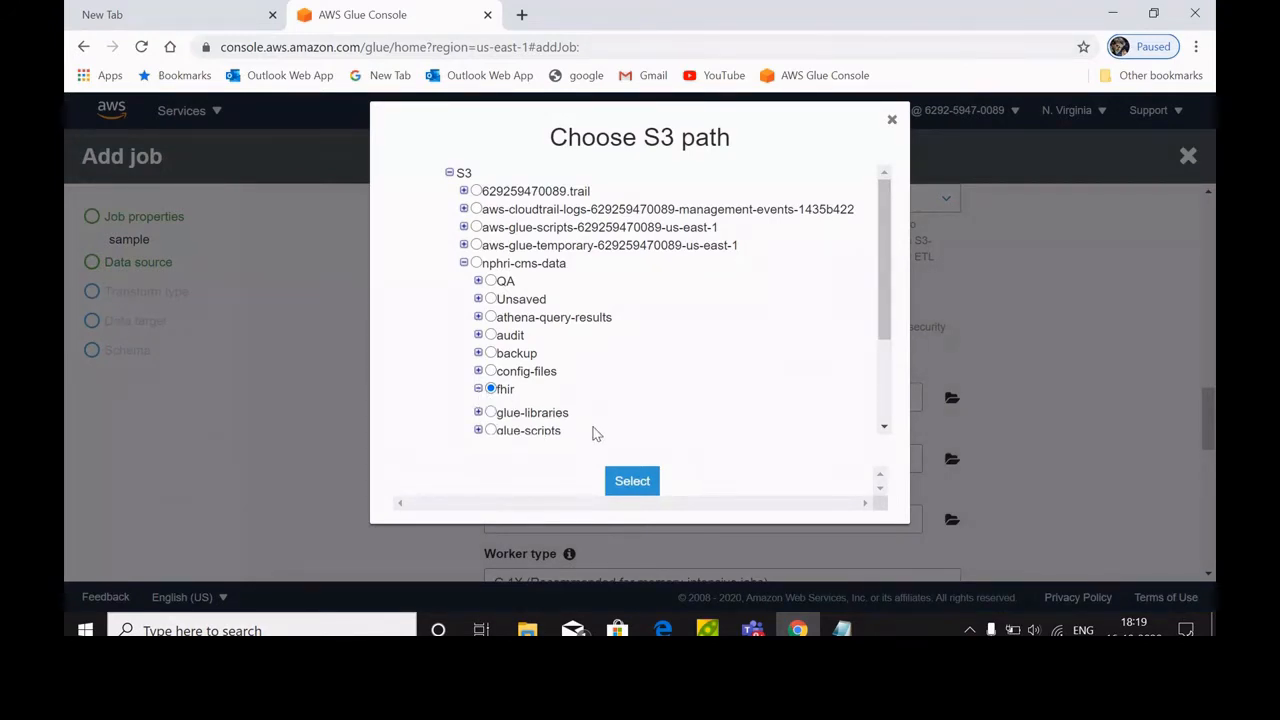
pyautogui.moveTo(879, 285); pyautogui.dragTo(886, 398)
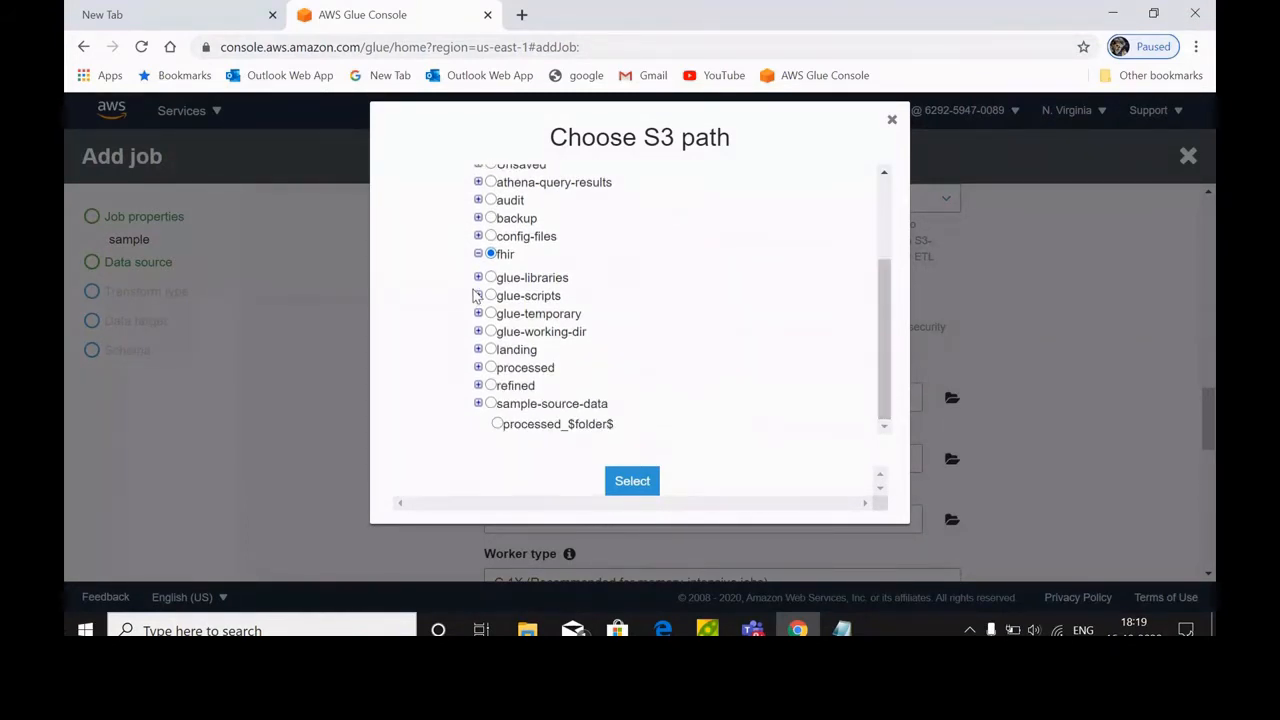
pyautogui.moveTo(888, 331); pyautogui.dragTo(888, 314)
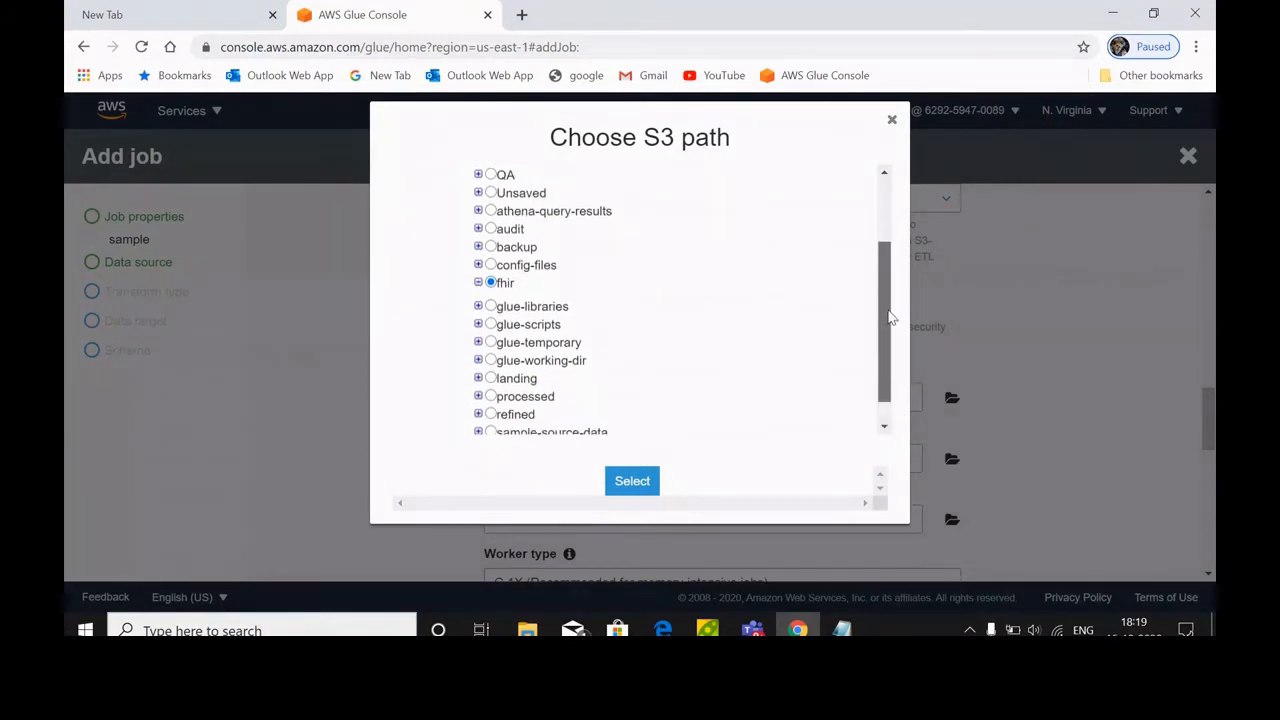
pyautogui.click(478, 306)
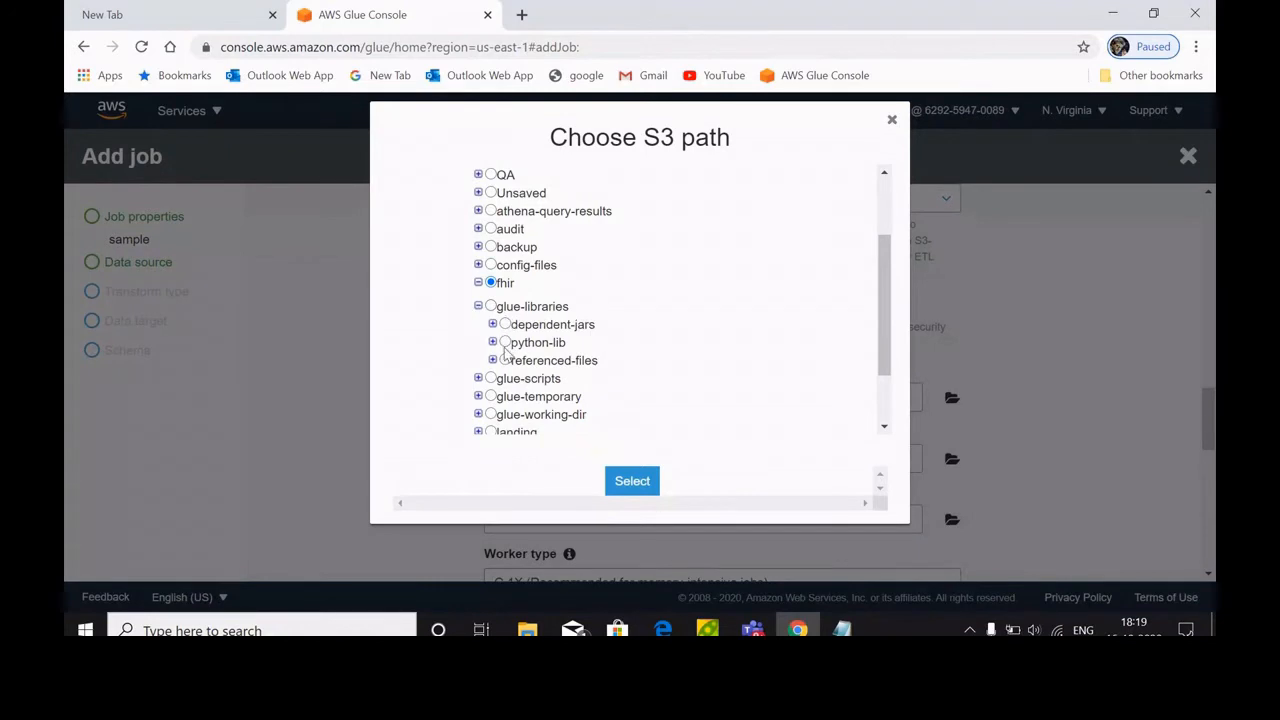
pyautogui.click(493, 342)
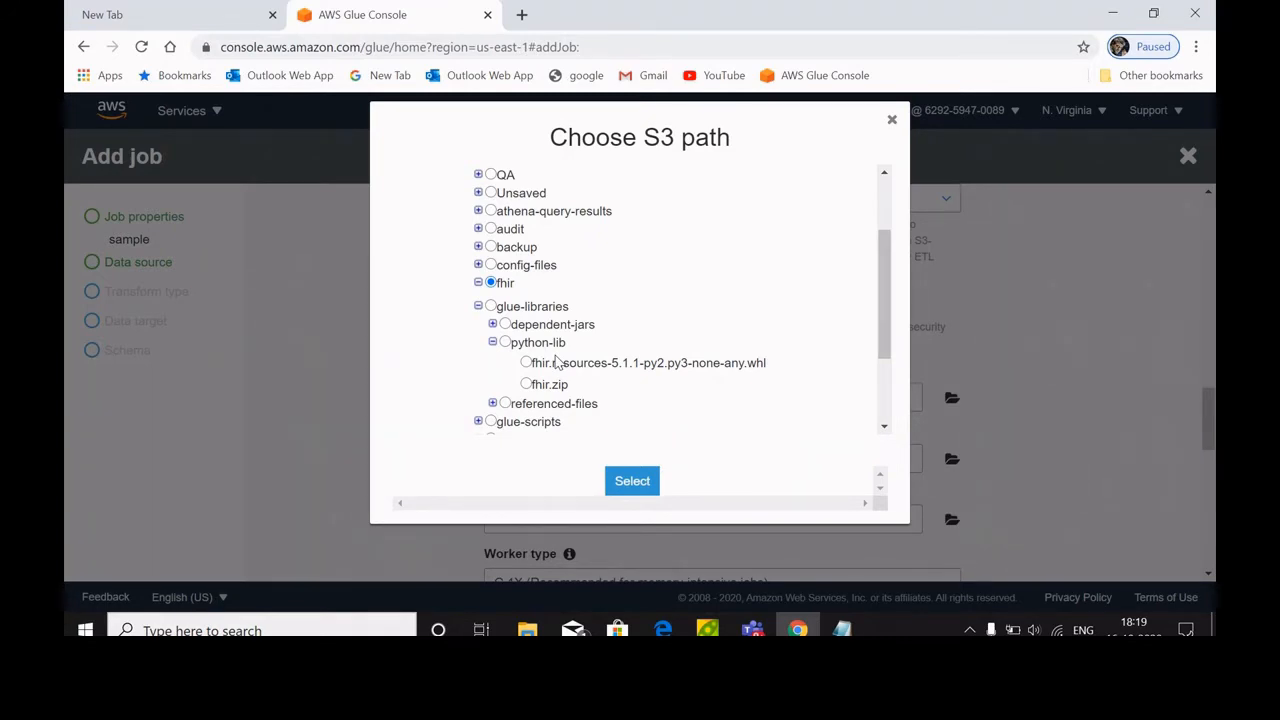
pyautogui.click(526, 385)
pyautogui.click(619, 477)
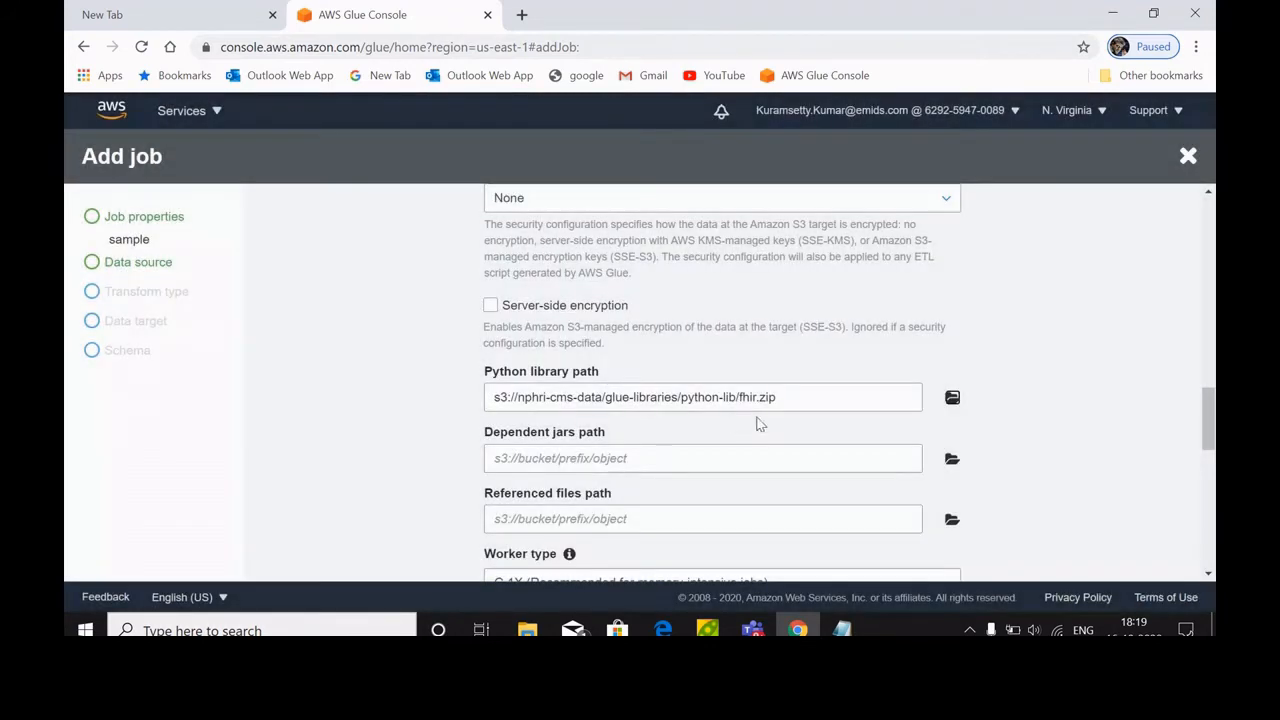
pyautogui.click(786, 395)
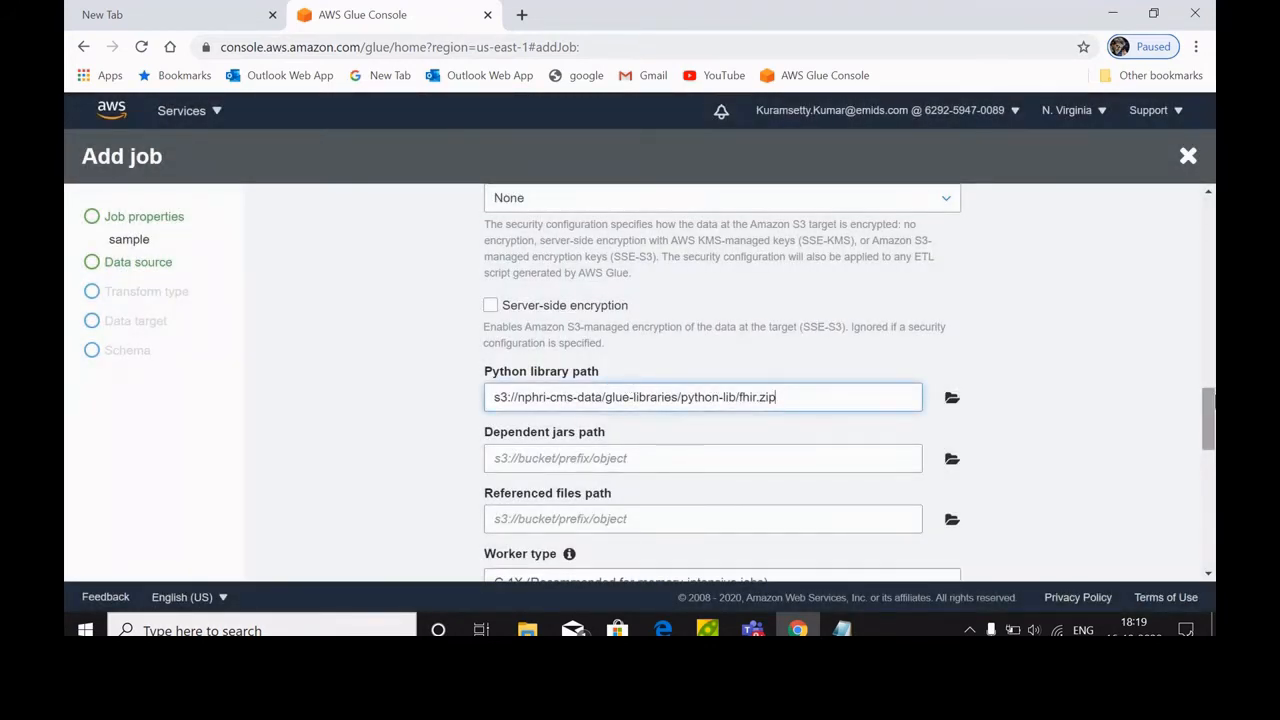
# Step: Browse the config-files folder in the nphri-cms-data bucket for the referenced files path, and close the chooser without selecting a file
pyautogui.moveTo(1210, 400)
pyautogui.mouseDown()
pyautogui.moveTo(1210, 458)
pyautogui.moveTo(1210, 422)
pyautogui.mouseUp()
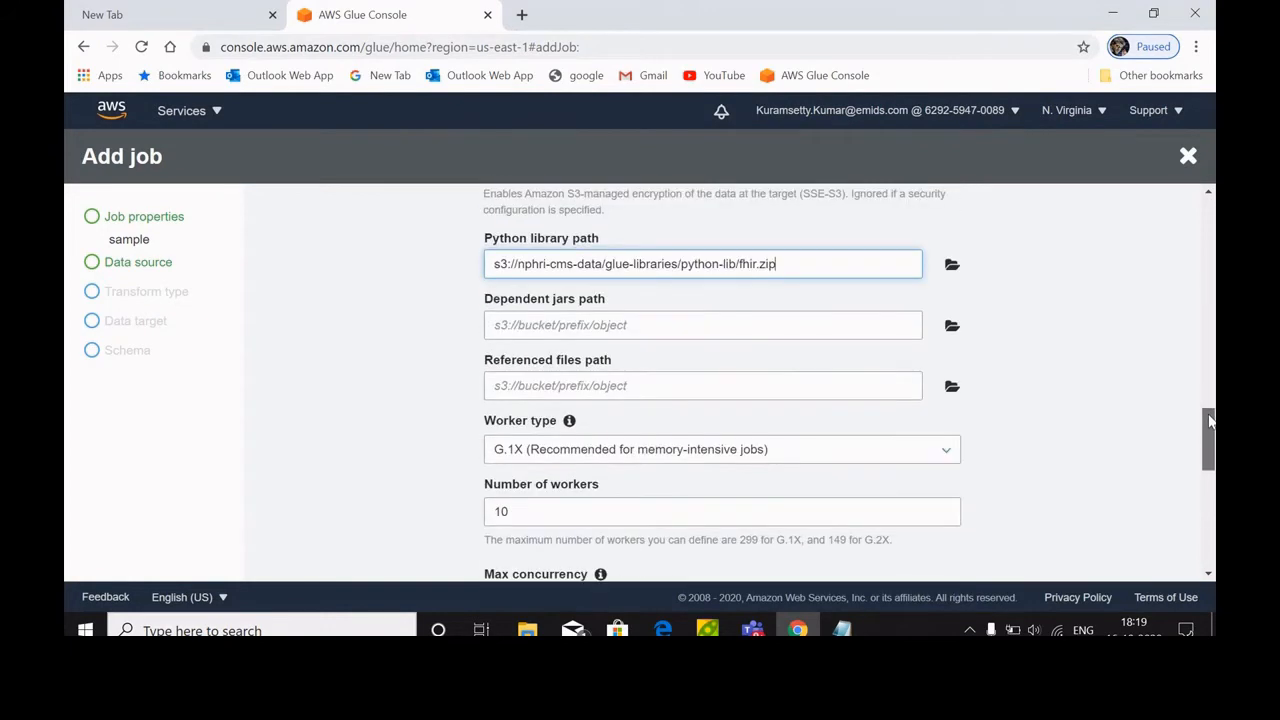
pyautogui.click(717, 387)
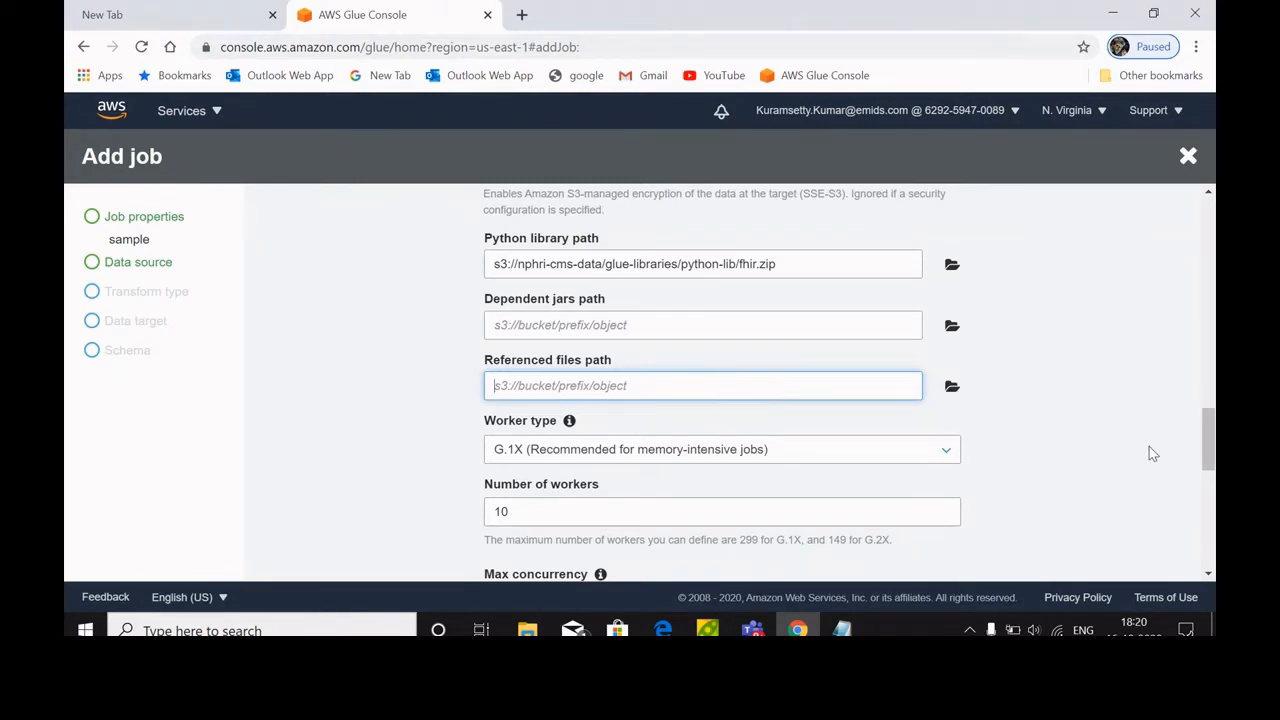
pyautogui.moveTo(1209, 450)
pyautogui.mouseDown()
pyautogui.moveTo(1210, 480)
pyautogui.moveTo(1210, 452)
pyautogui.mouseUp()
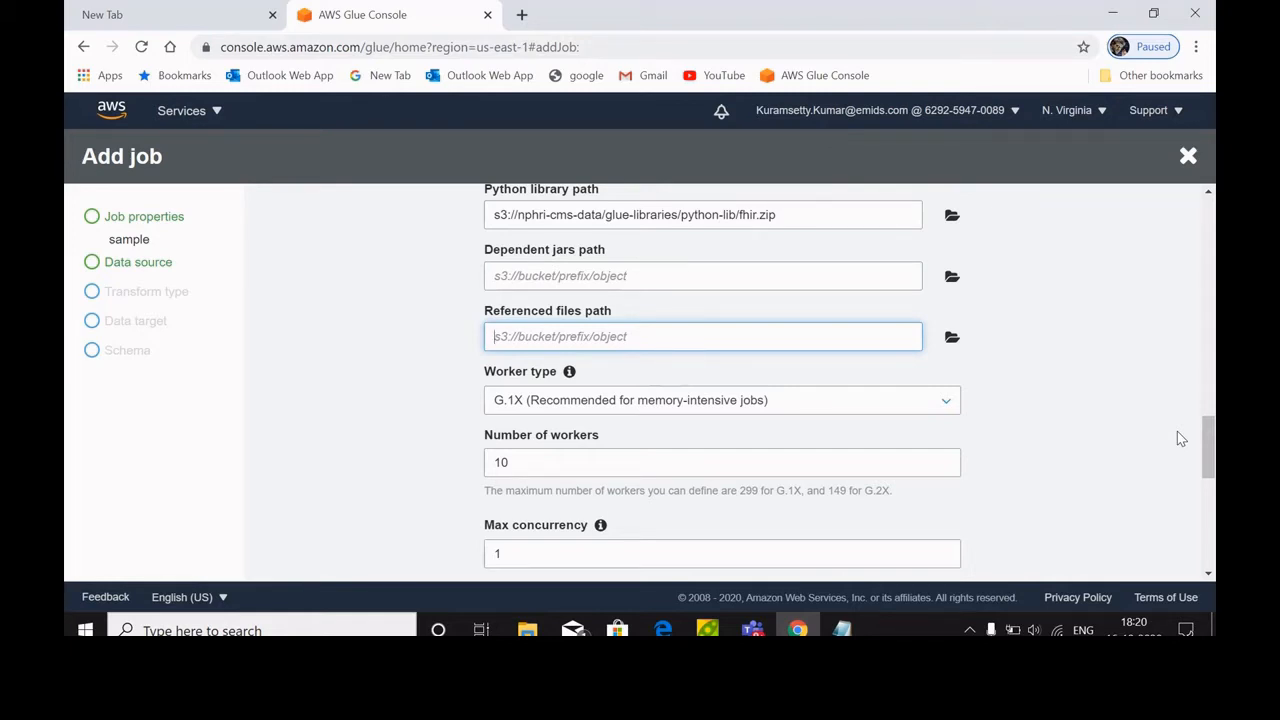
pyautogui.click(952, 338)
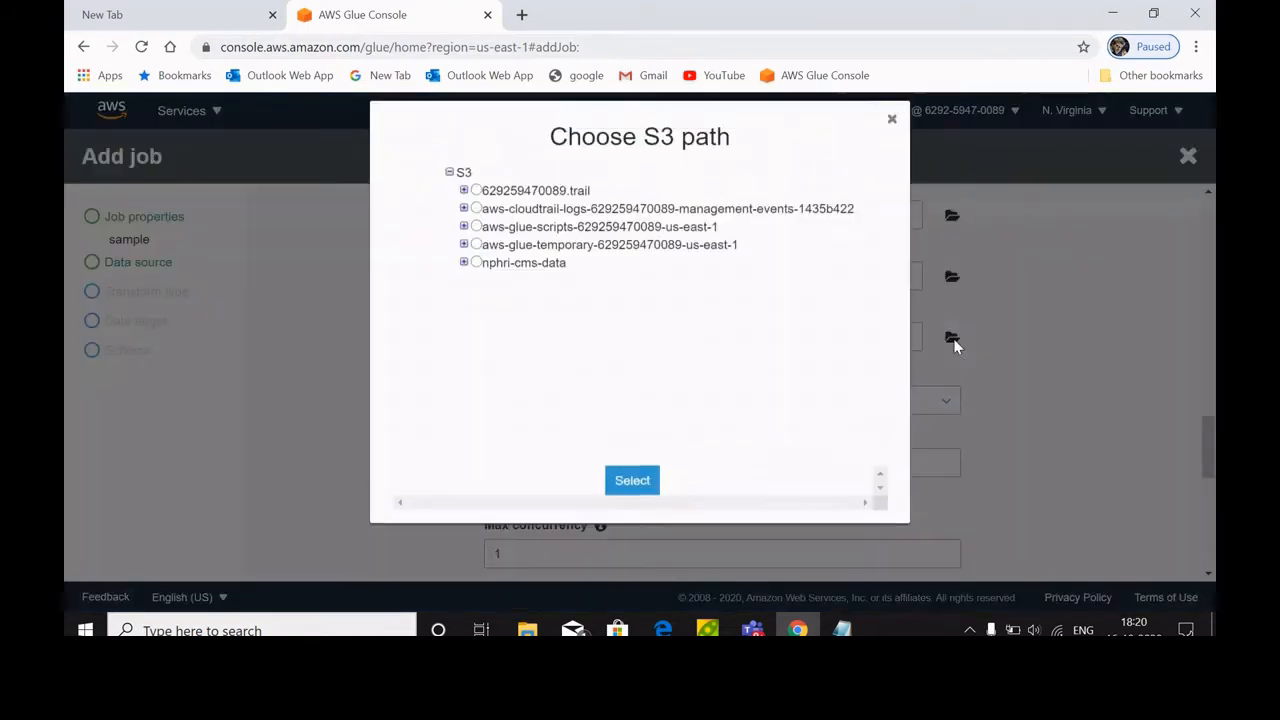
pyautogui.click(463, 263)
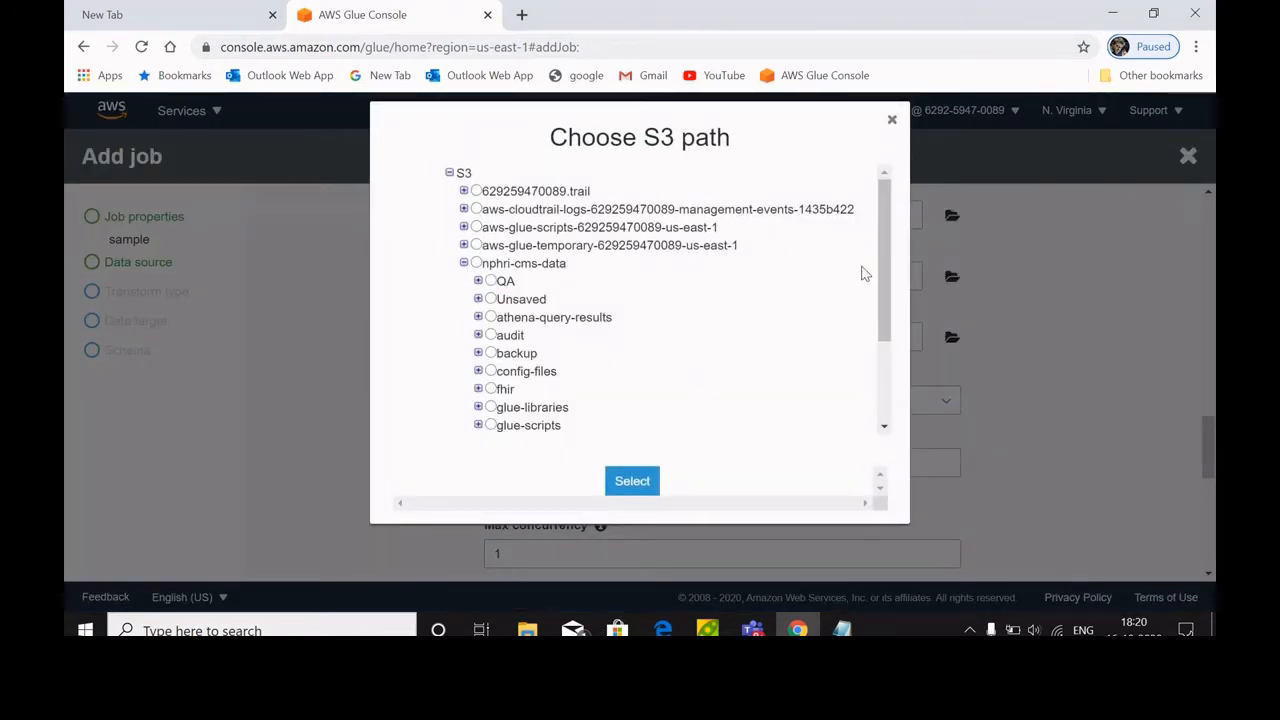
pyautogui.scroll(-1, 880, 259)
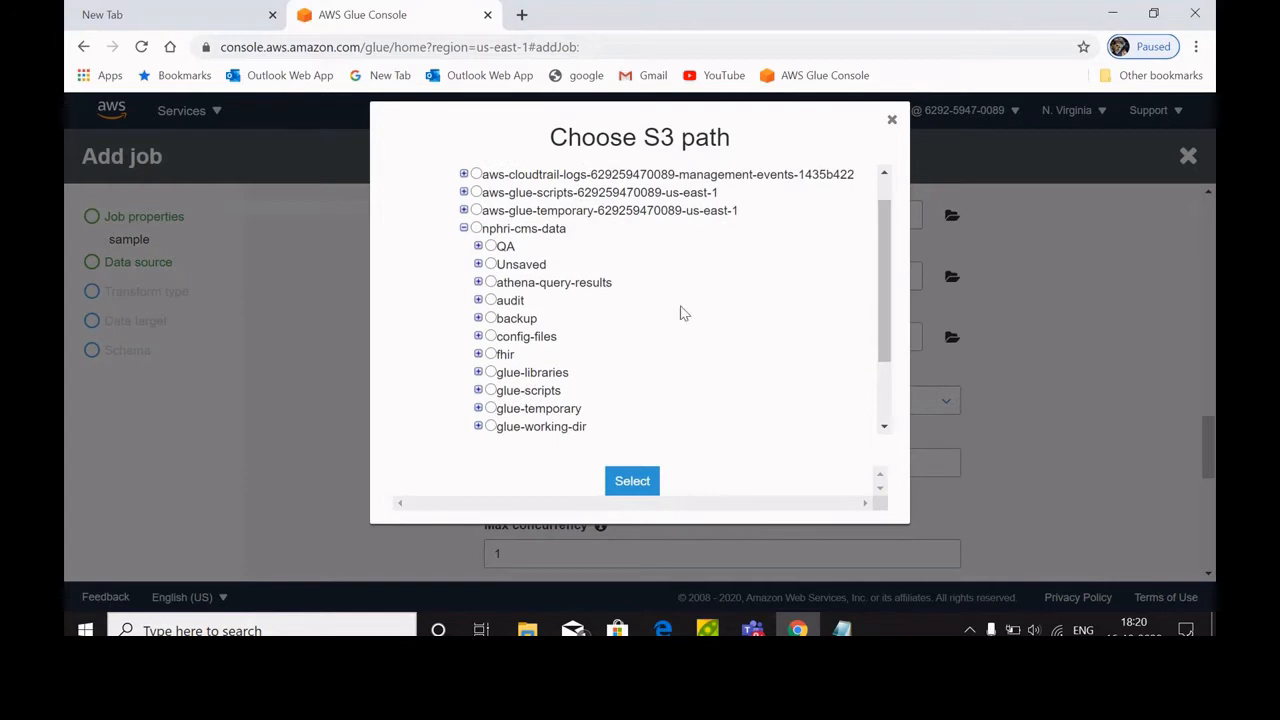
pyautogui.click(479, 338)
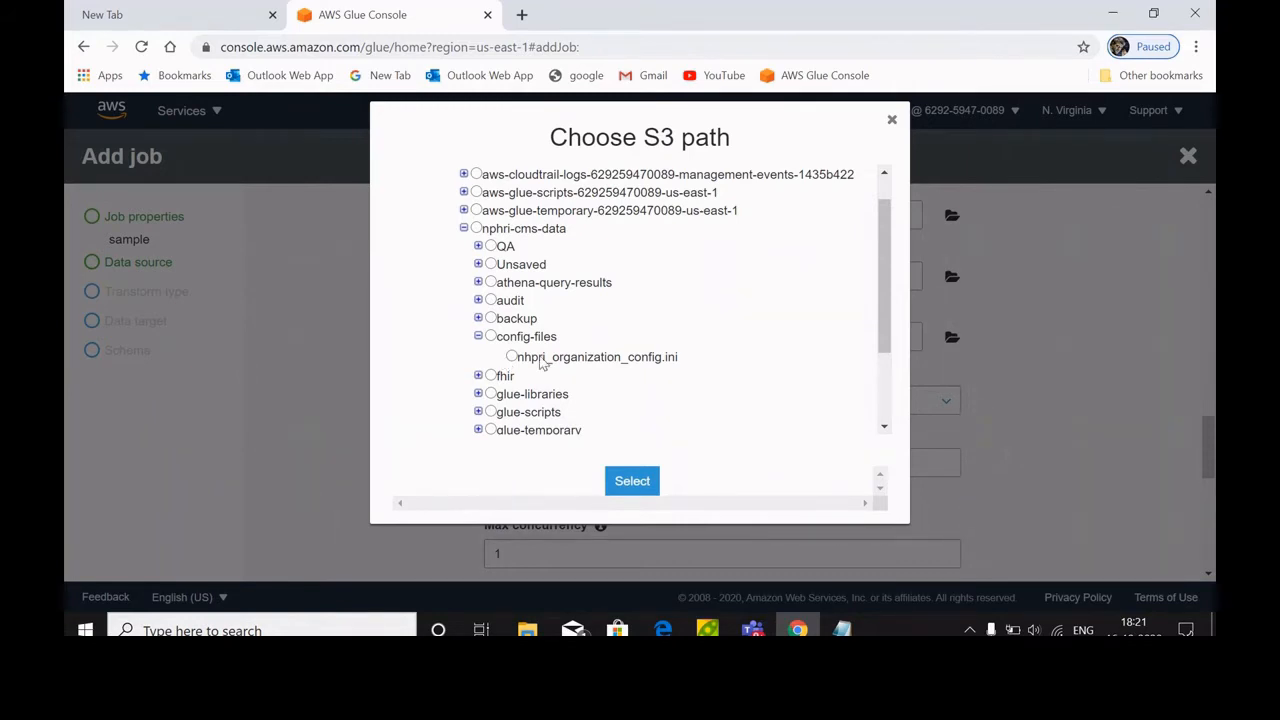
pyautogui.click(889, 120)
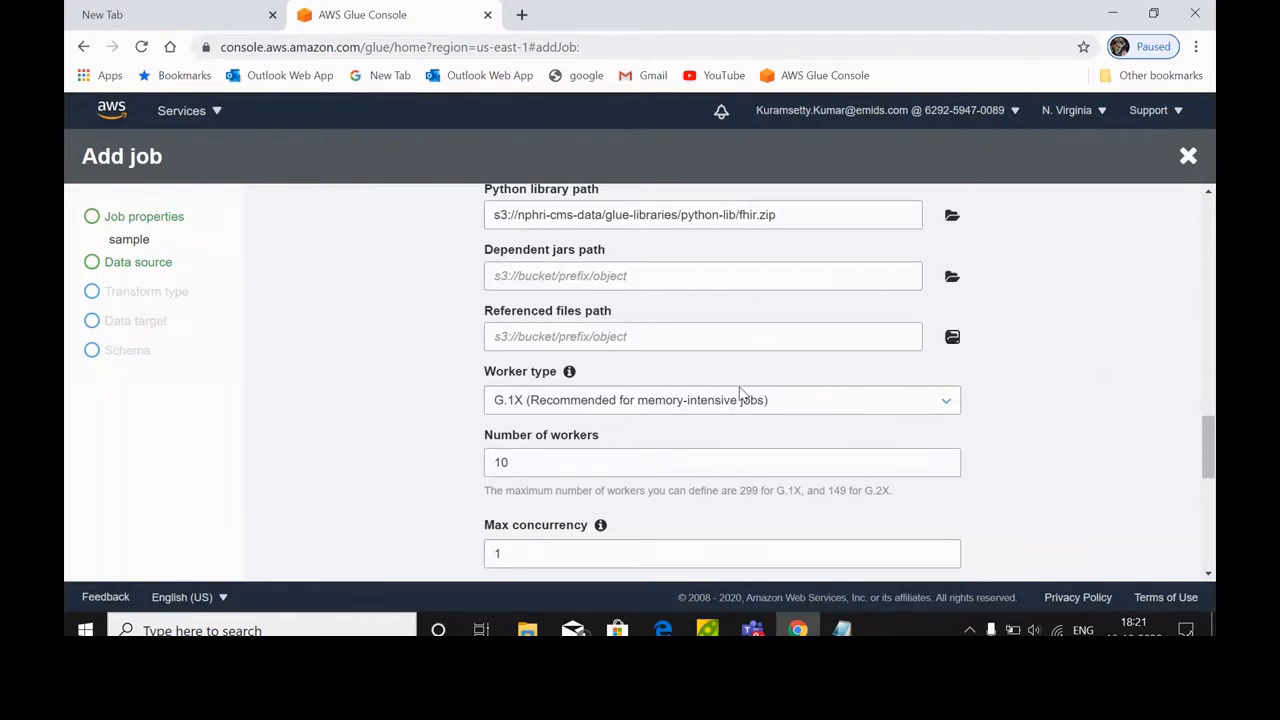
# Step: Try the Standard worker type and the G.2X worker type for the job
pyautogui.click(940, 403)
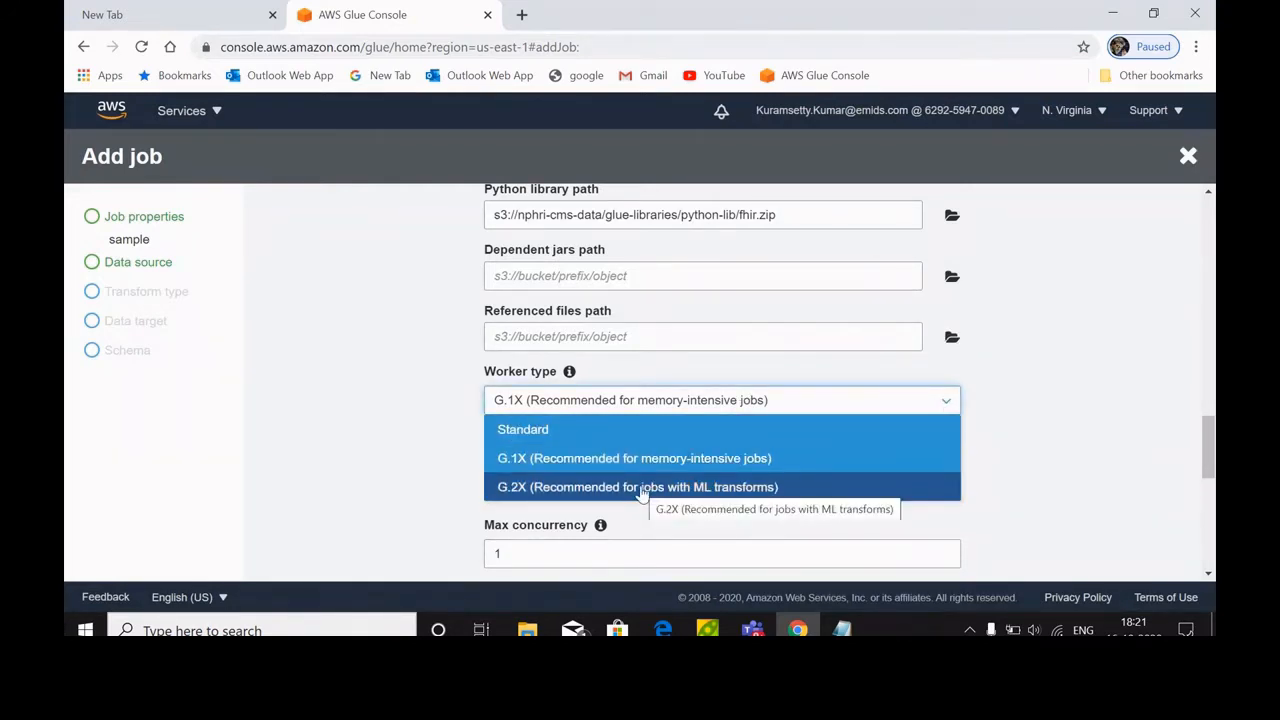
pyautogui.click(640, 435)
pyautogui.click(950, 405)
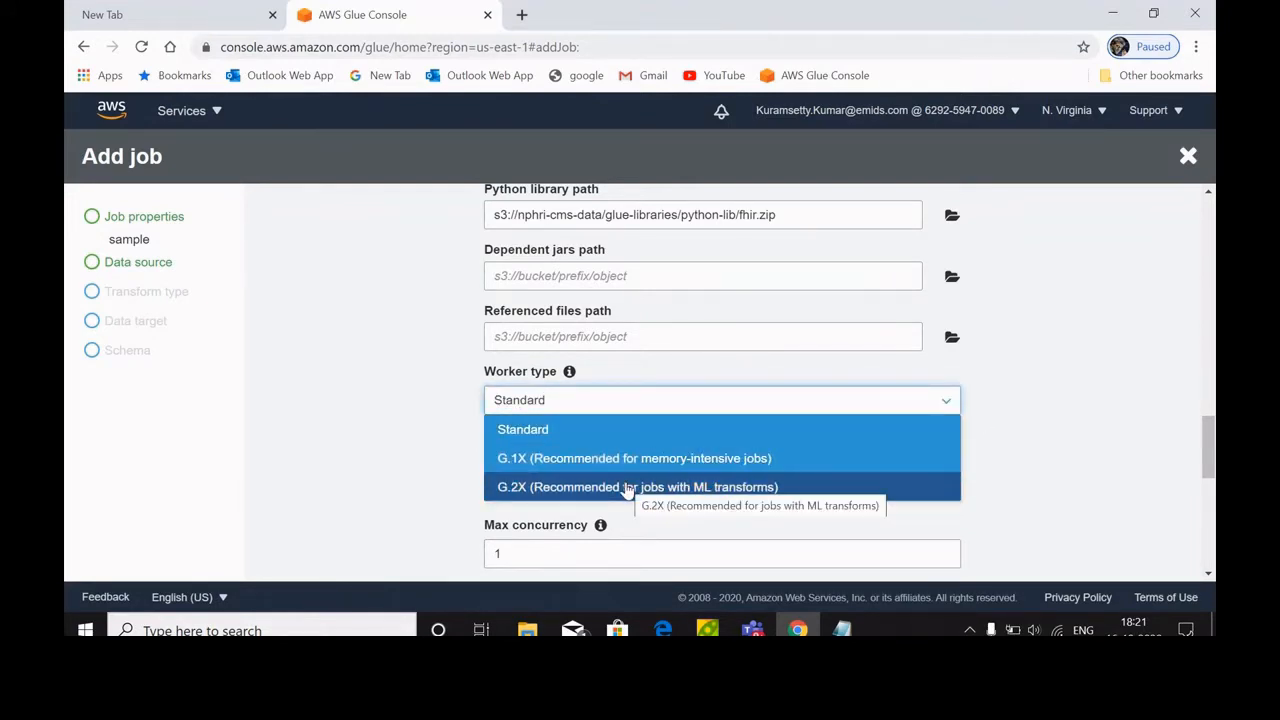
pyautogui.click(1205, 437)
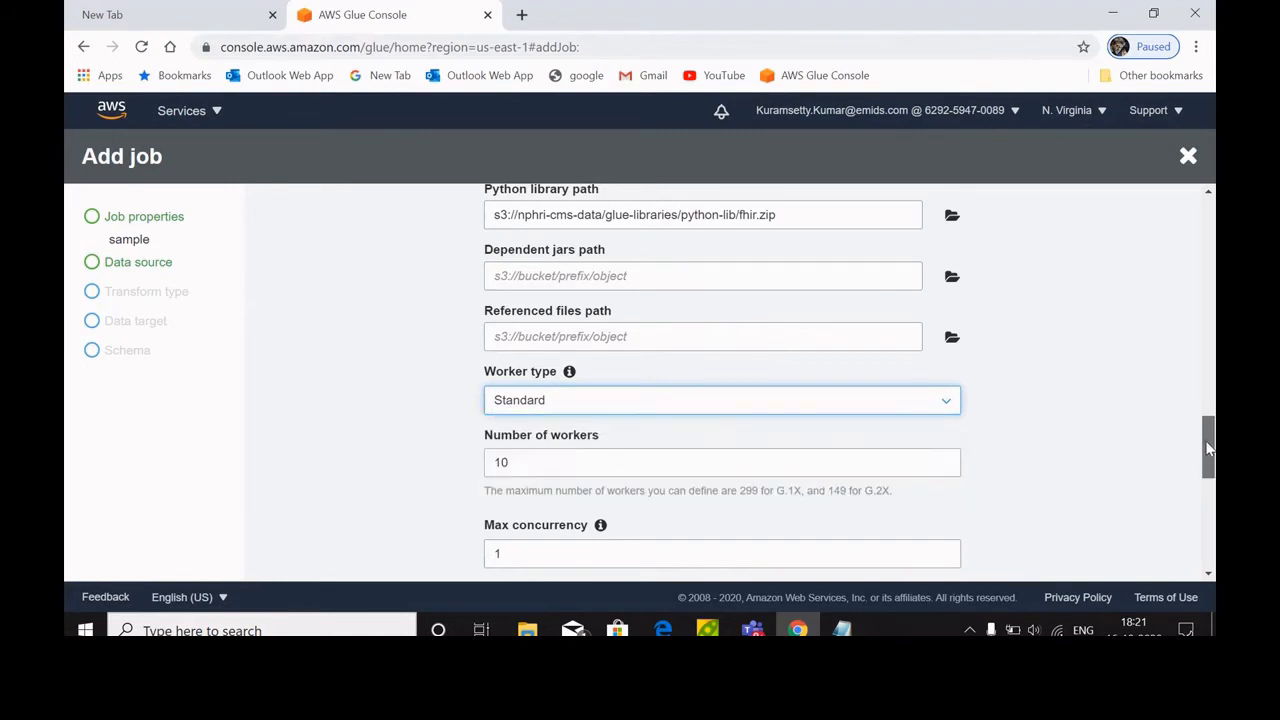
pyautogui.moveTo(1205, 437); pyautogui.dragTo(1207, 463)
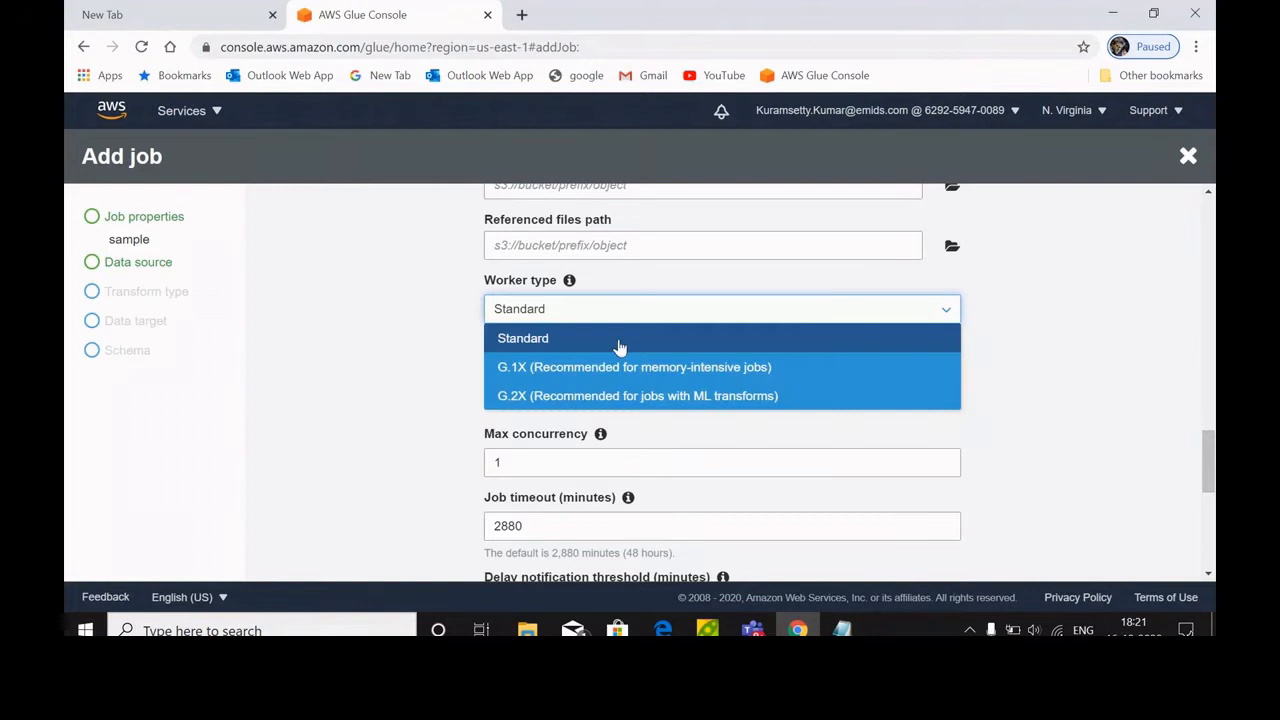
pyautogui.click(640, 396)
pyautogui.click(880, 371)
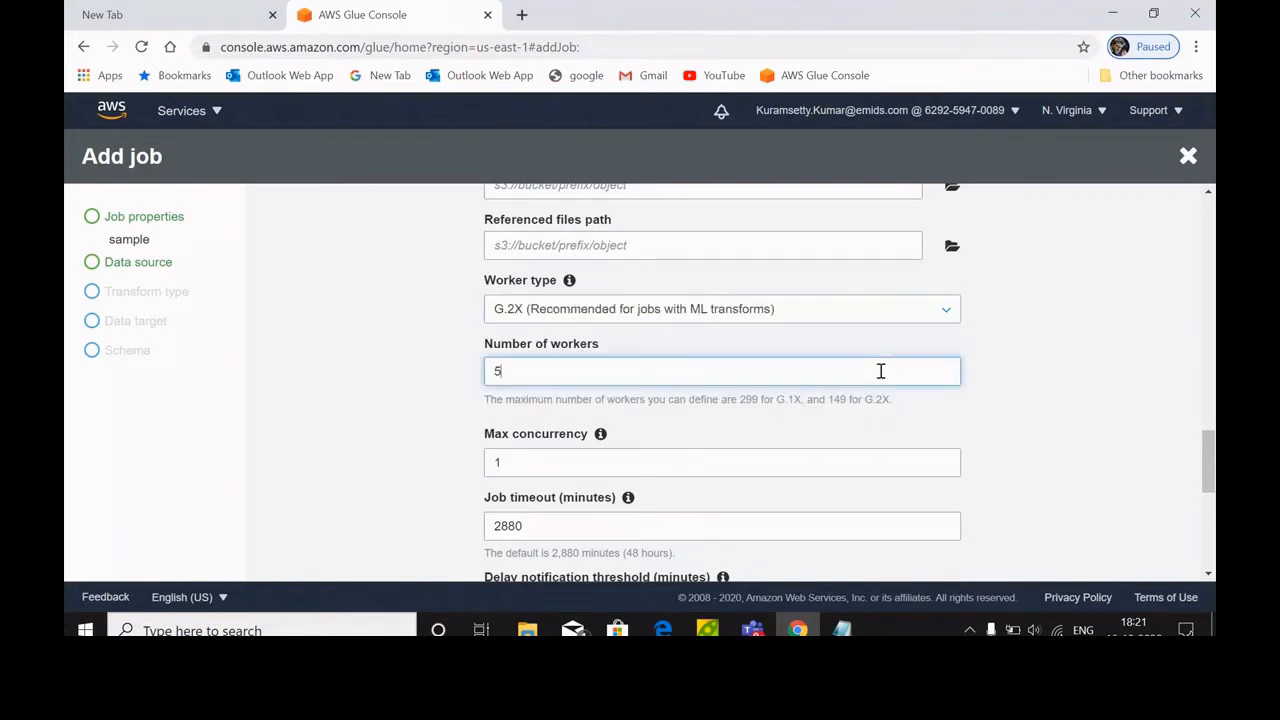
# Step: Set the job's worker type to Standard and look over the other worker types available
pyautogui.click(946, 313)
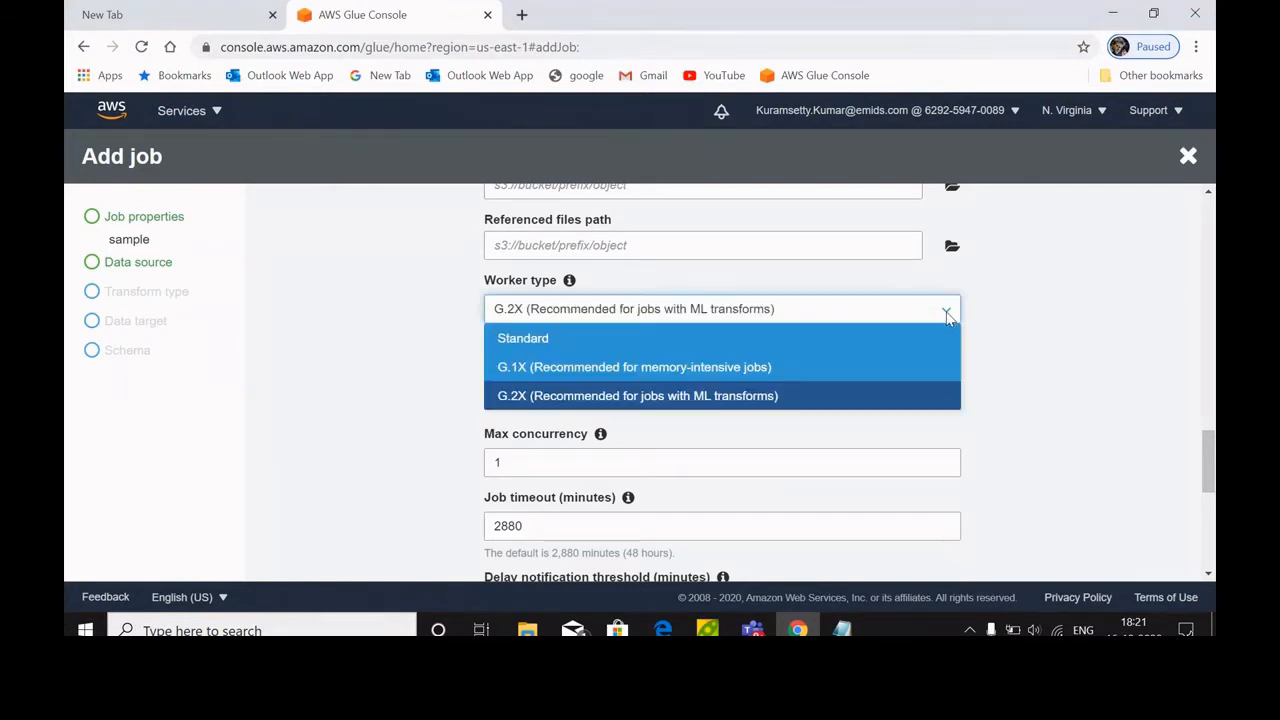
pyautogui.click(618, 340)
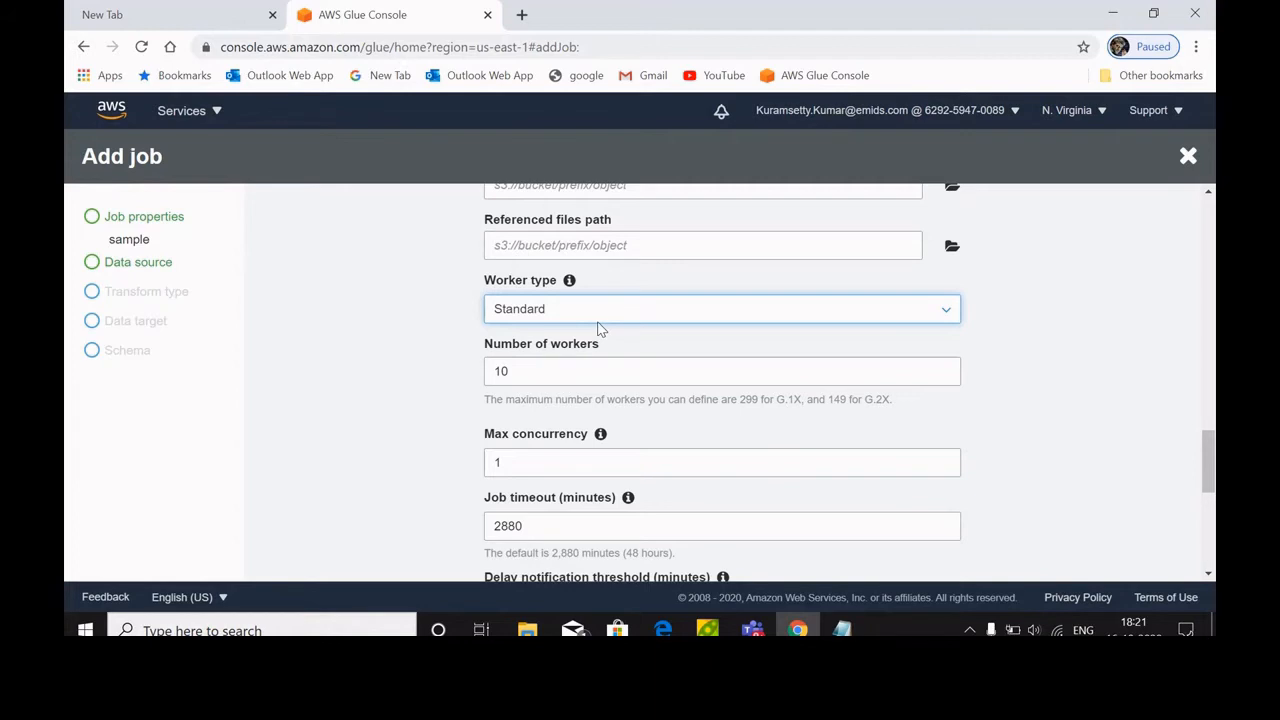
pyautogui.click(705, 308)
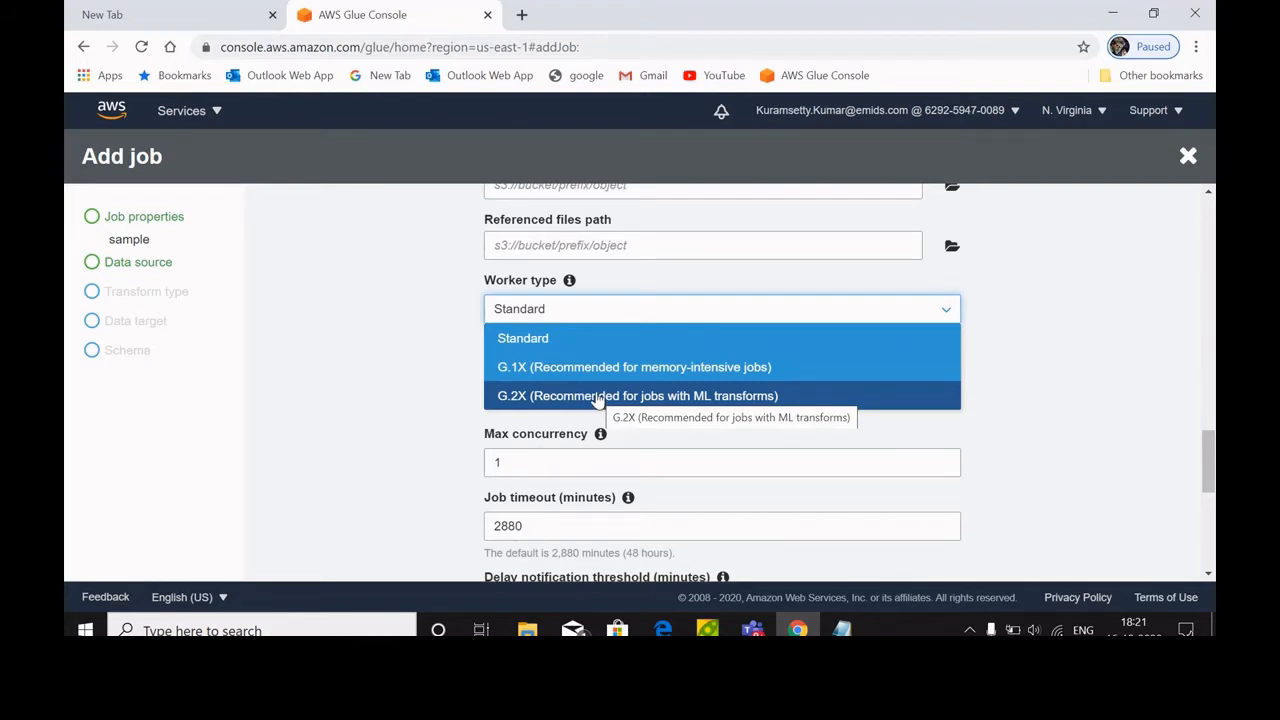
pyautogui.click(1044, 368)
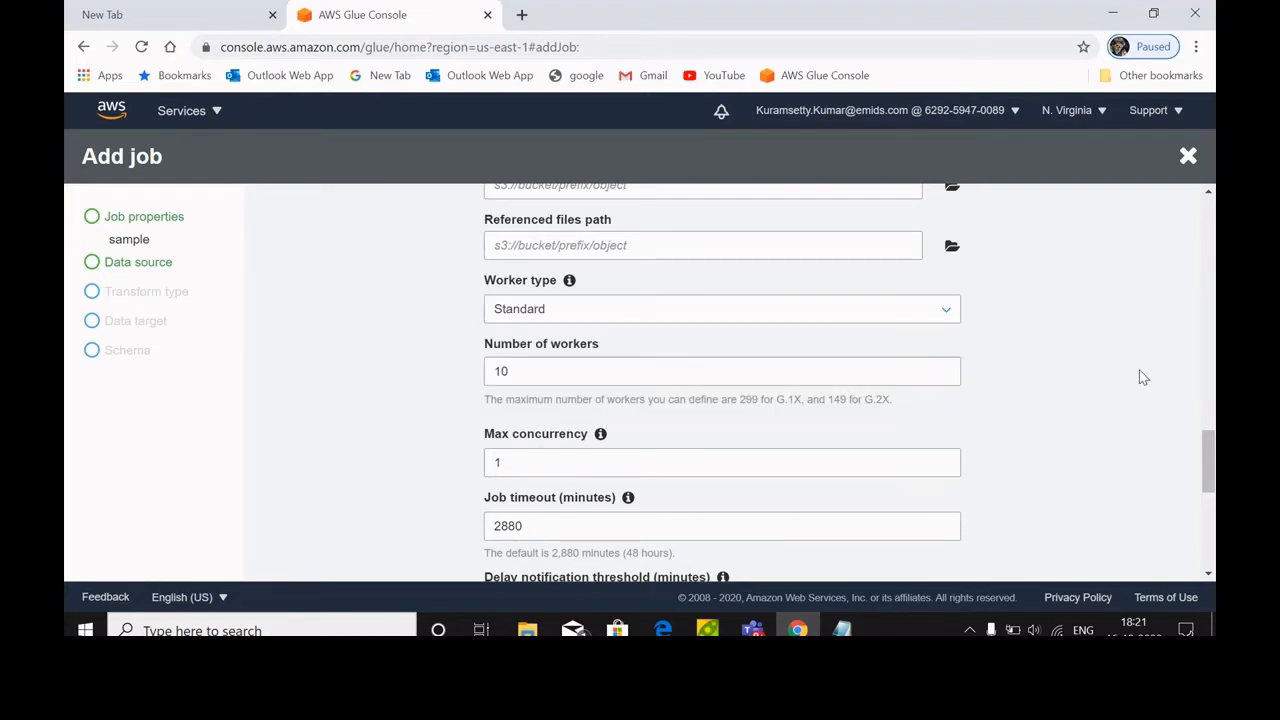
# Step: Examine the number of workers, max concurrency, job timeout, and the key and value fields for job parameters and non-overrideable job parameters
pyautogui.click(552, 368)
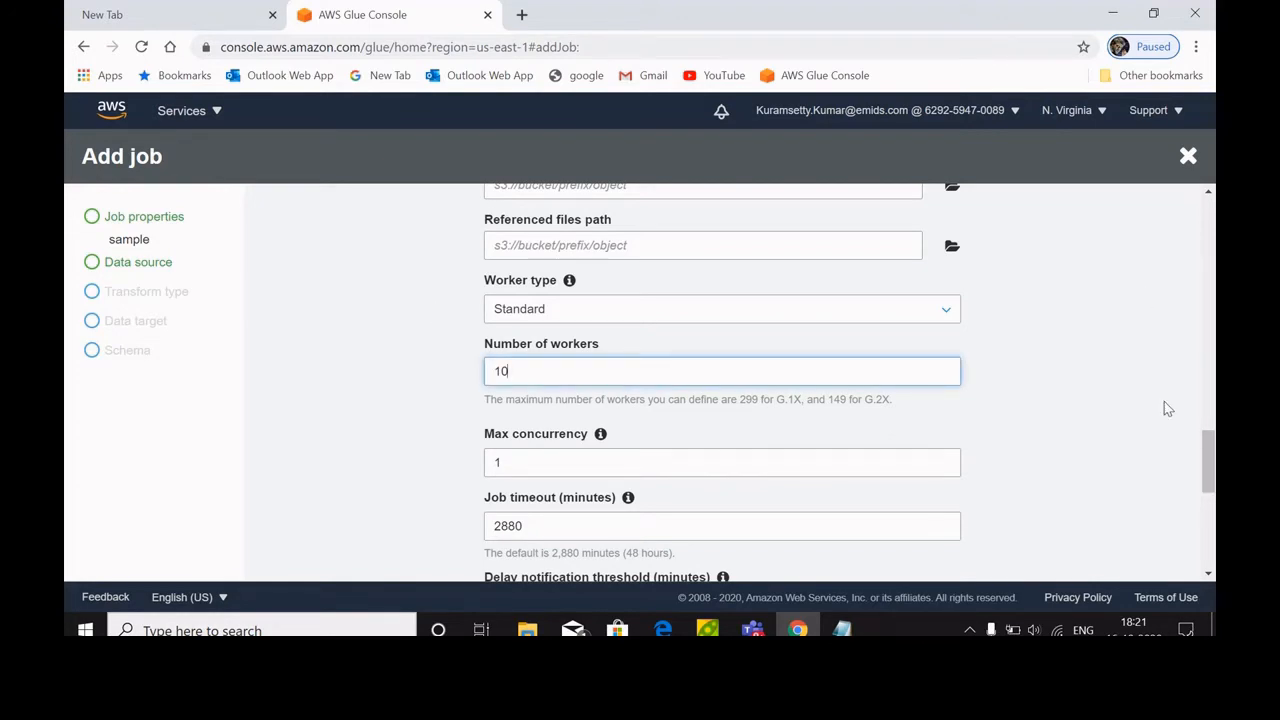
pyautogui.moveTo(1208, 462); pyautogui.dragTo(1208, 501)
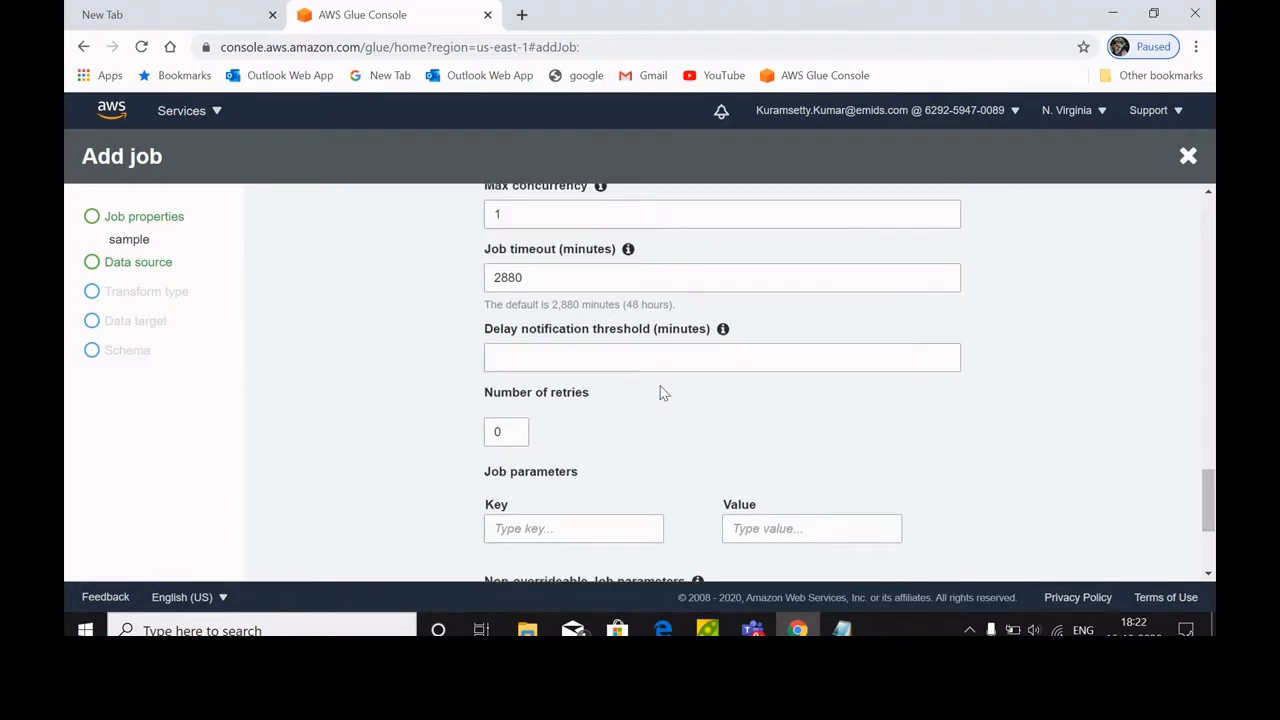
pyautogui.click(563, 216)
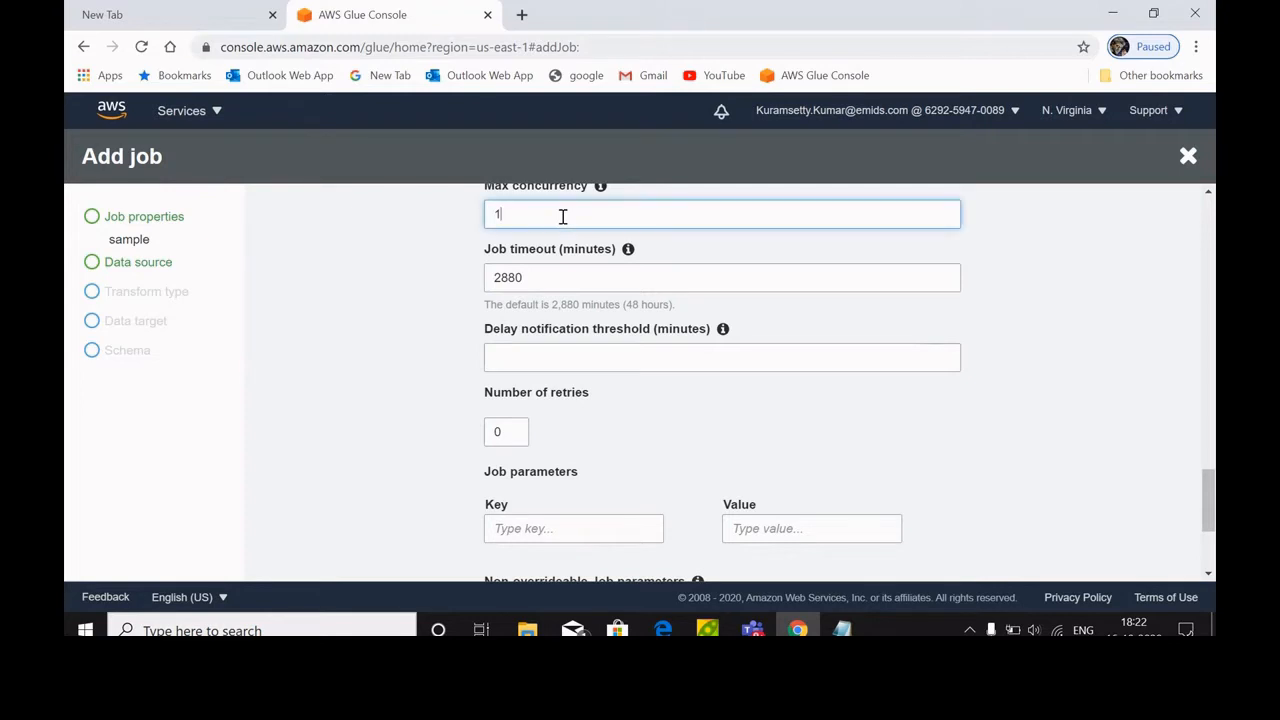
pyautogui.click(562, 278)
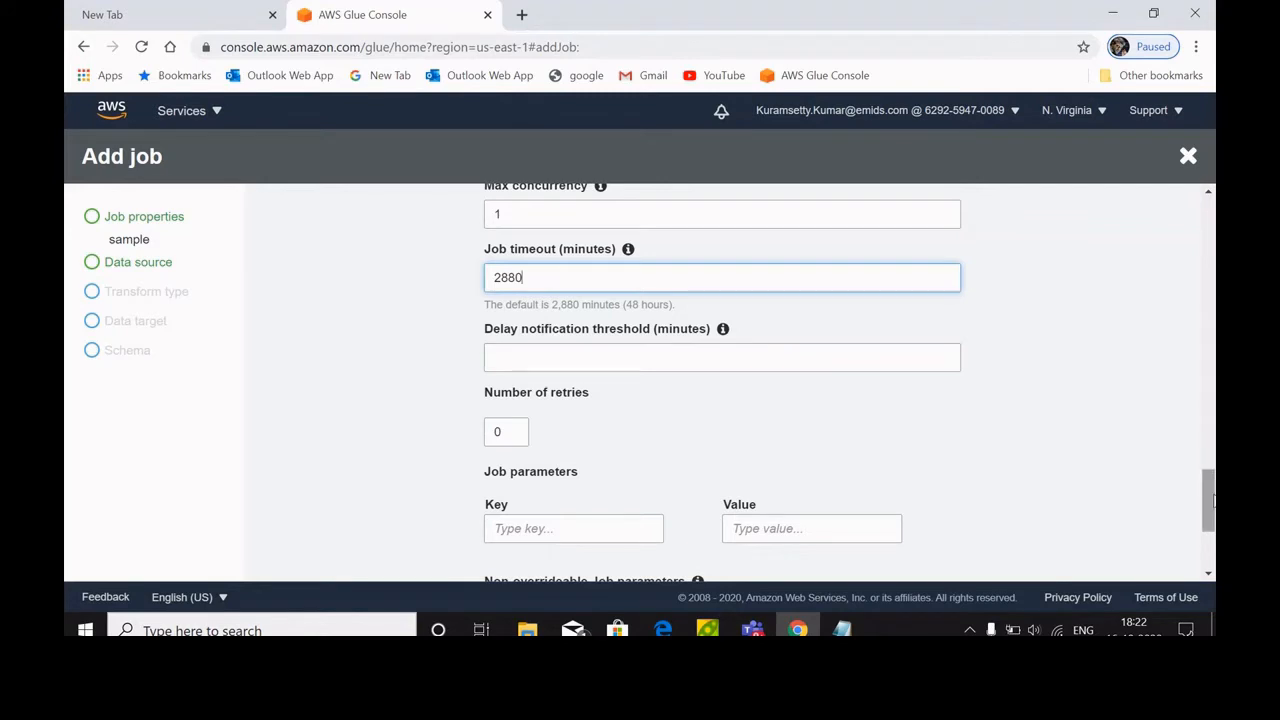
pyautogui.moveTo(1208, 530); pyautogui.dragTo(1208, 567)
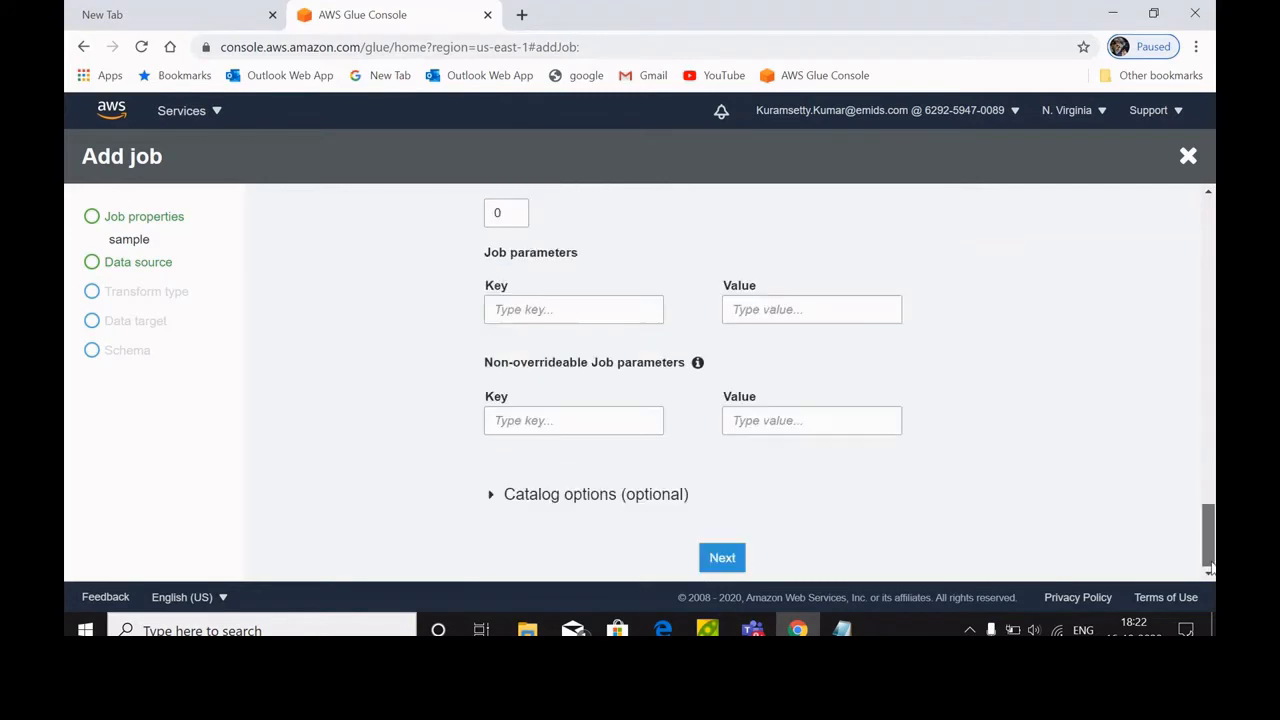
pyautogui.click(589, 309)
pyautogui.click(778, 313)
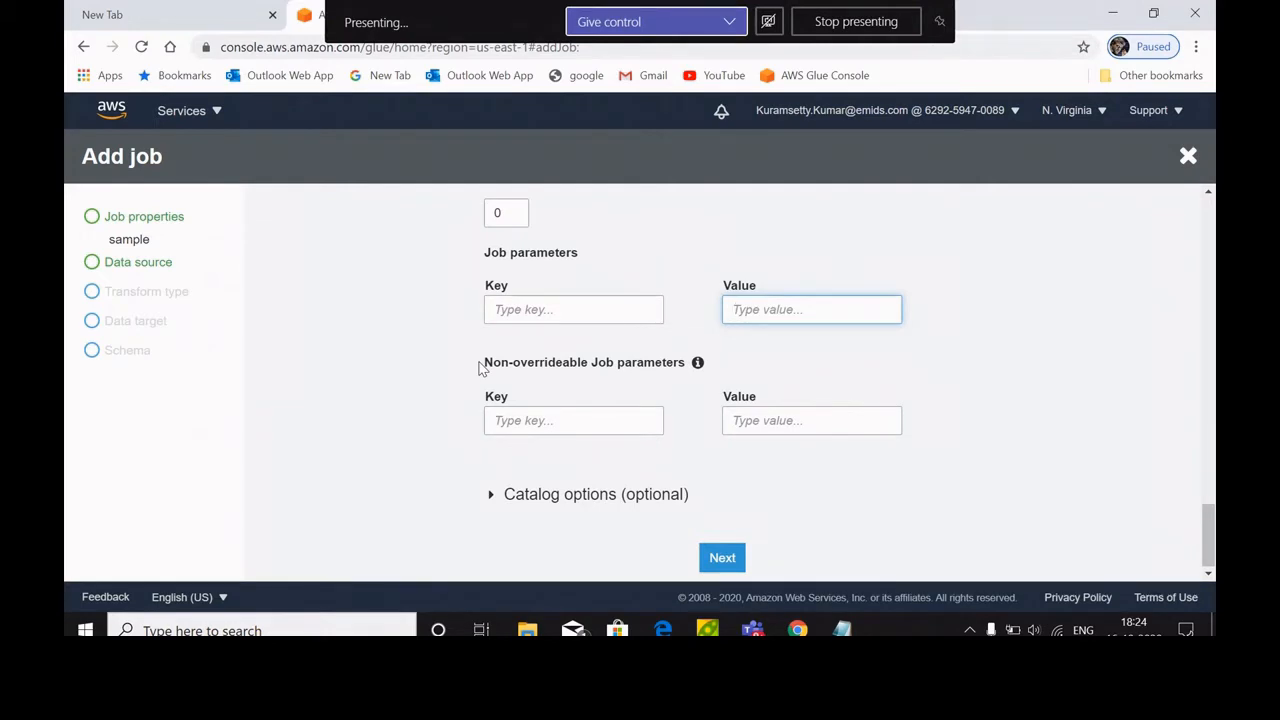
pyautogui.click(633, 405)
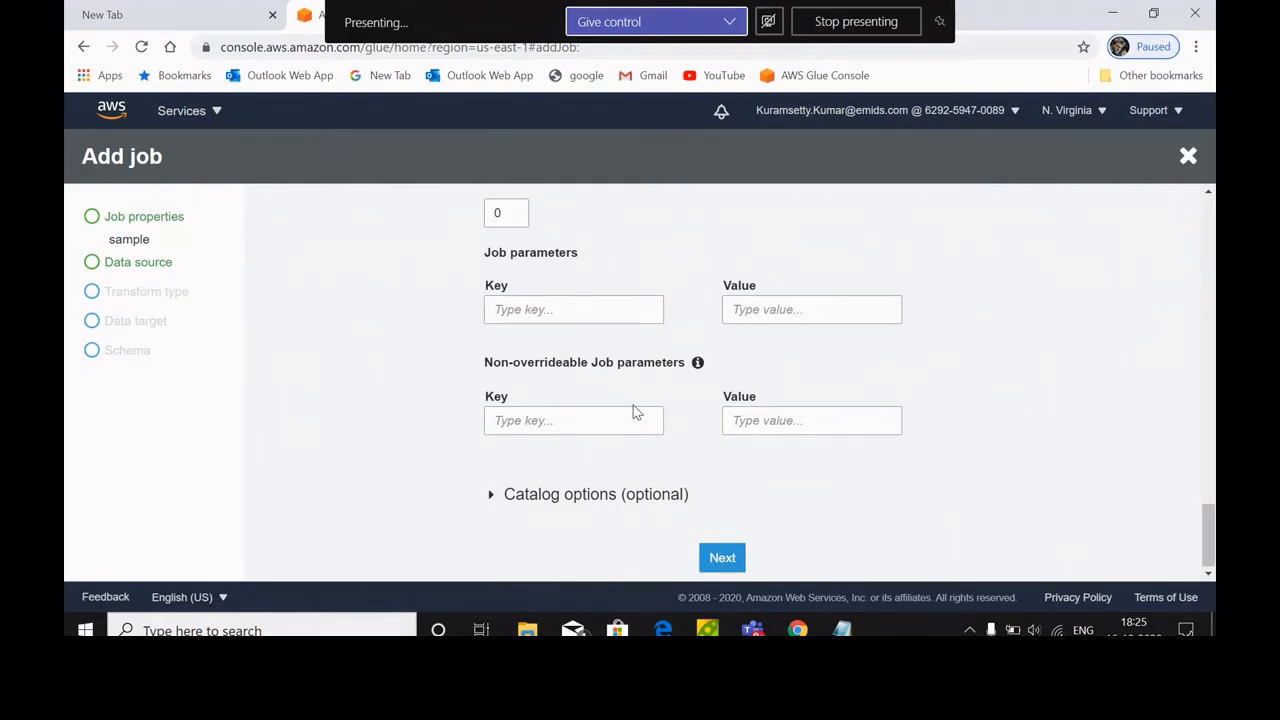
# Step: Expand the optional catalog options below the job parameters and view the Hive metastore setting
pyautogui.click(610, 425)
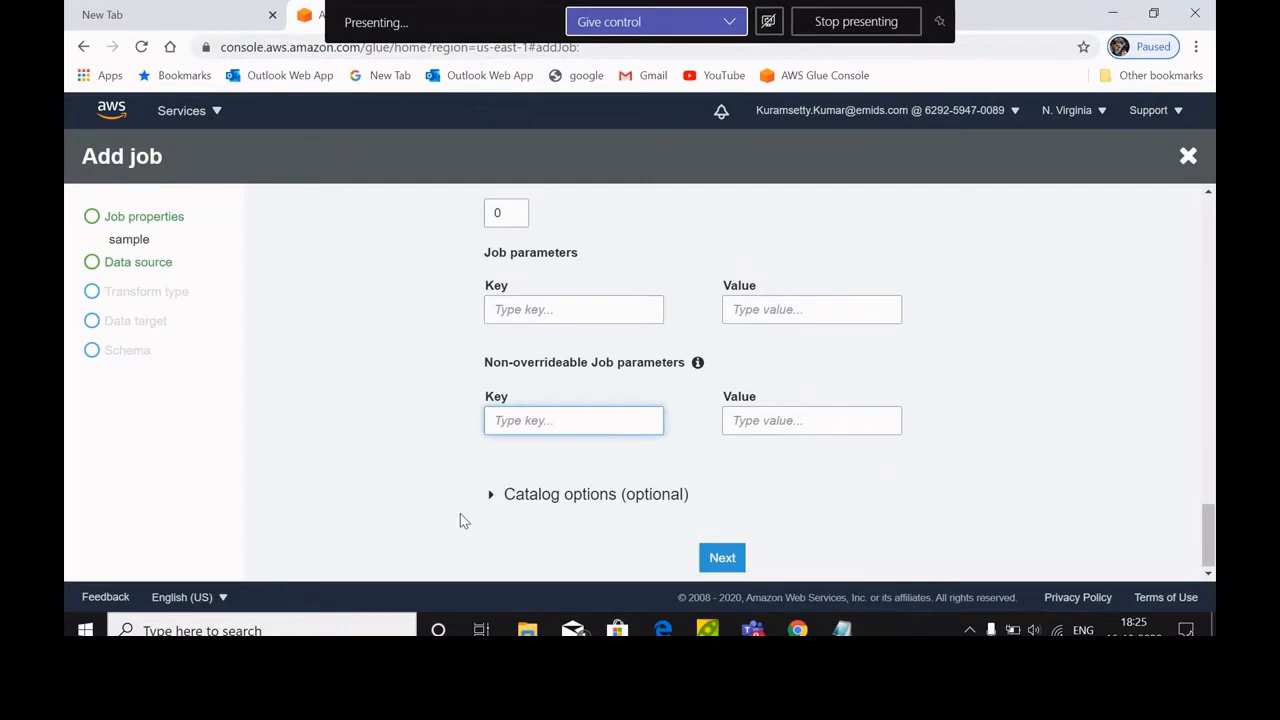
pyautogui.doubleClick(489, 496)
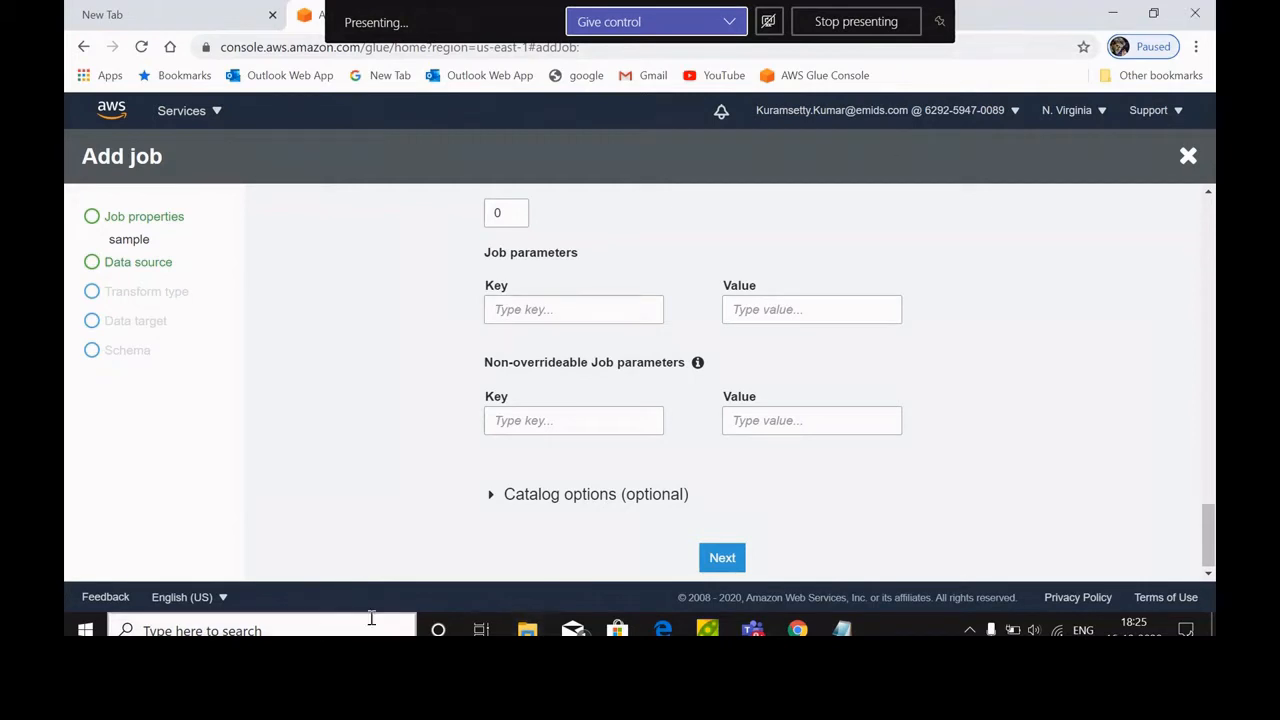
pyautogui.click(490, 498)
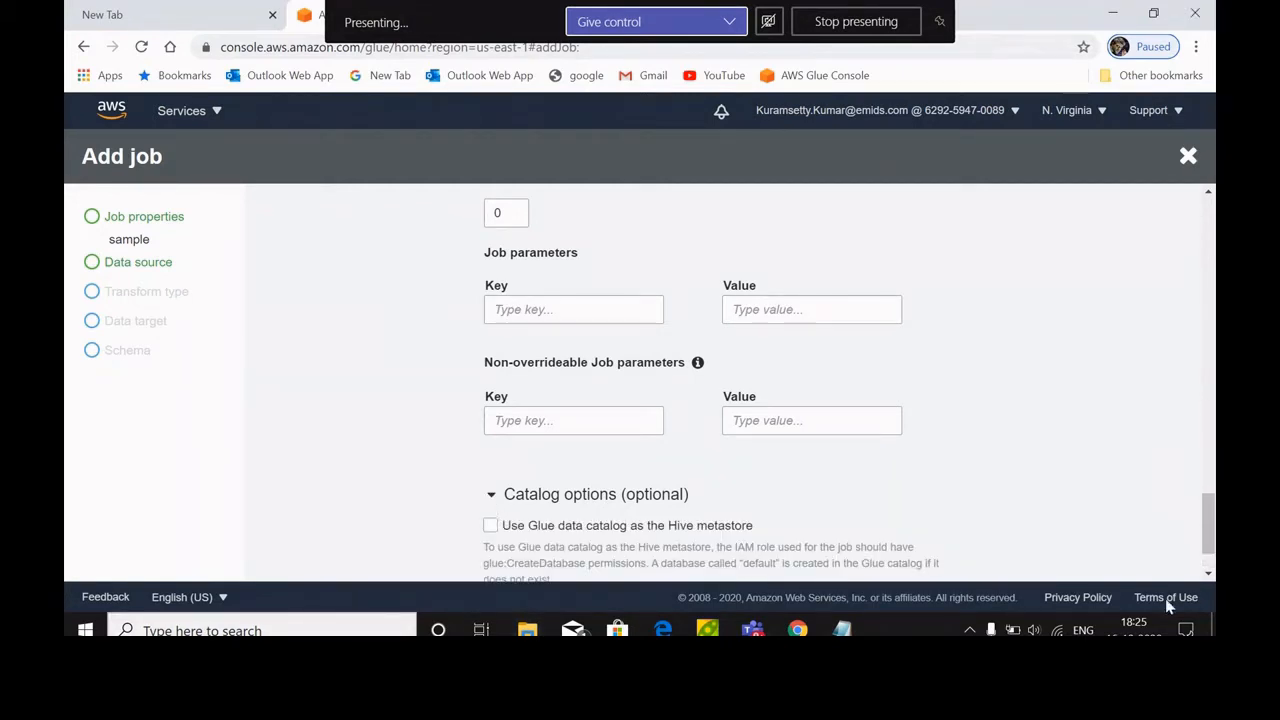
pyautogui.moveTo(1208, 540); pyautogui.dragTo(1210, 585)
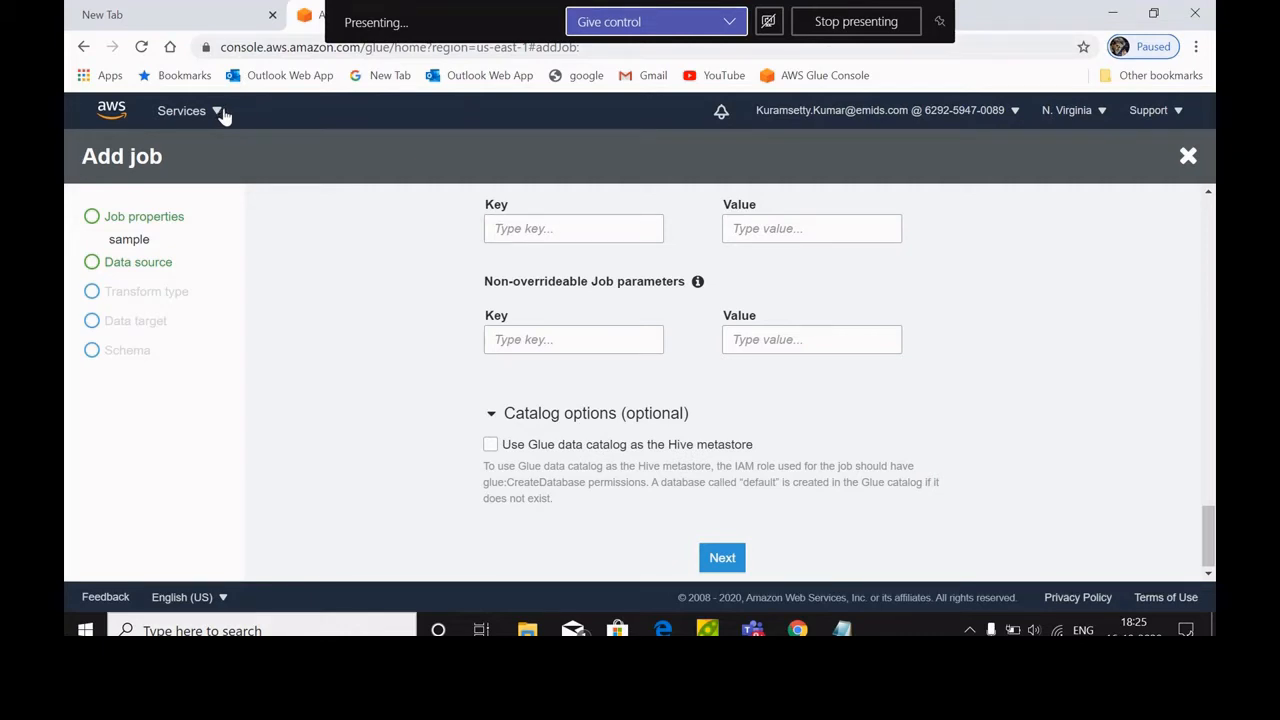
# Step: Switch to the Data Workstream meeting window in Microsoft Teams, check it, and return to the Glue job form
pyautogui.click(753, 629)
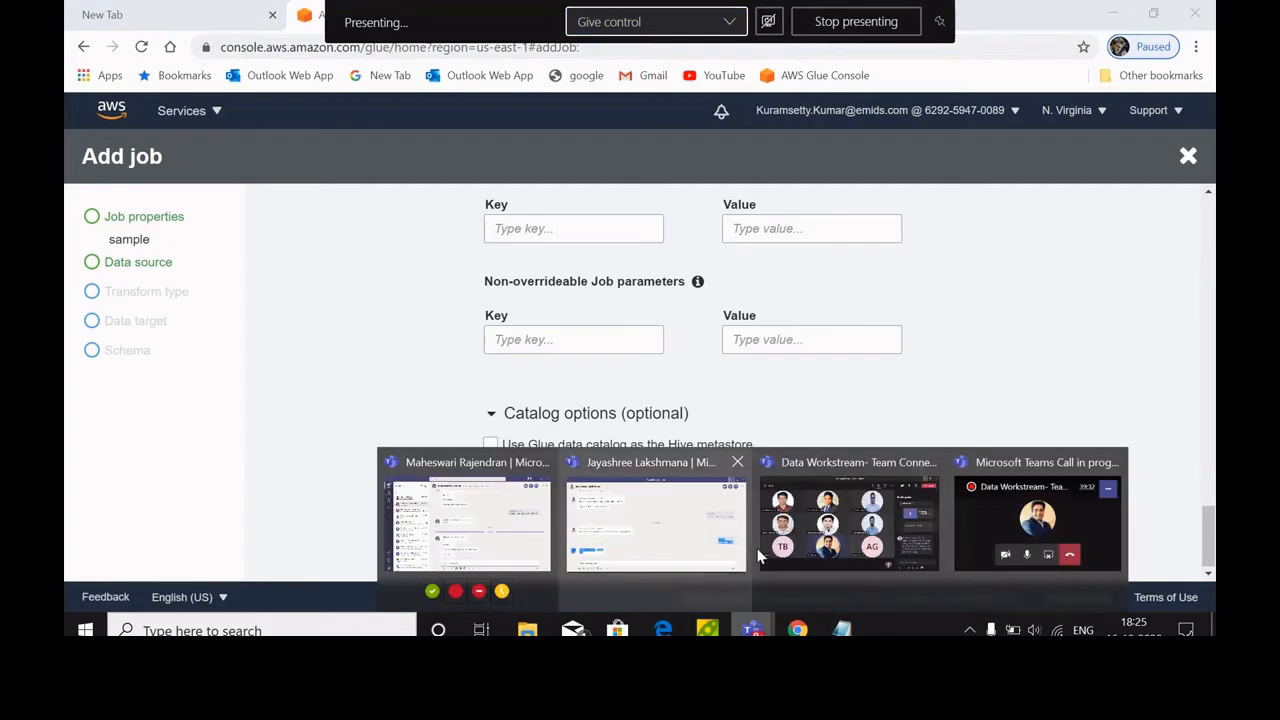
pyautogui.click(826, 536)
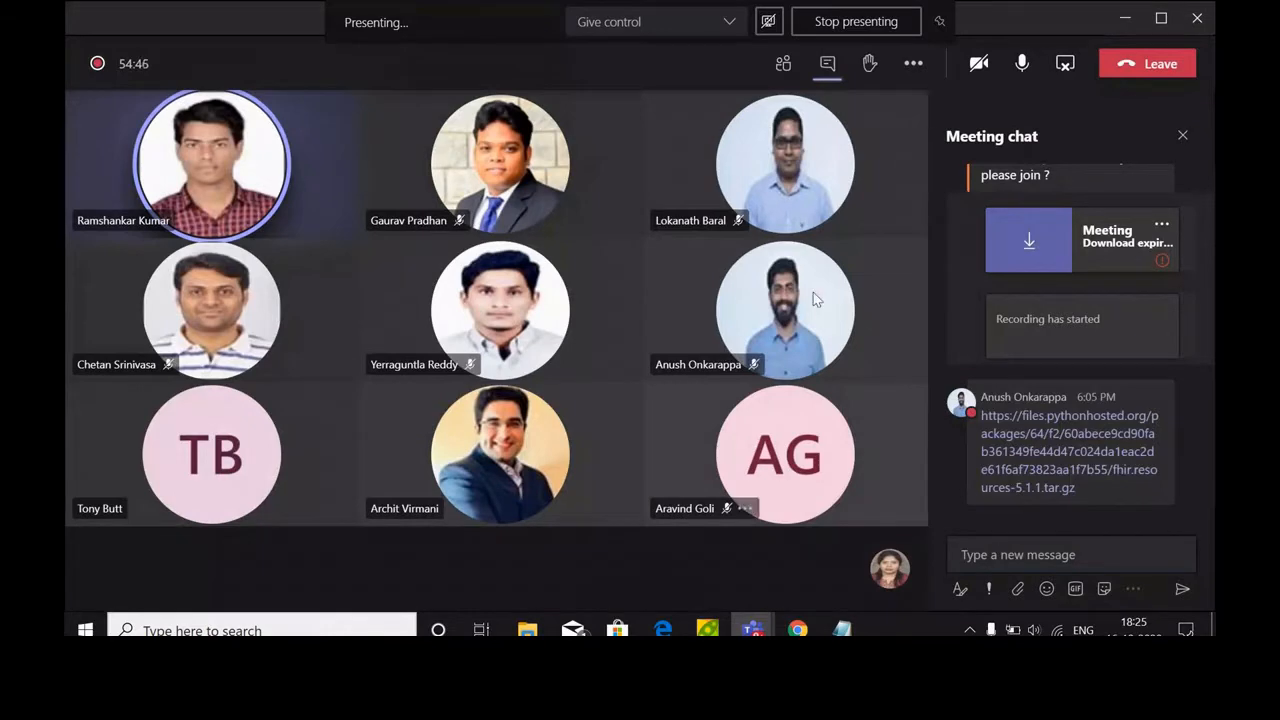
pyautogui.click(1125, 20)
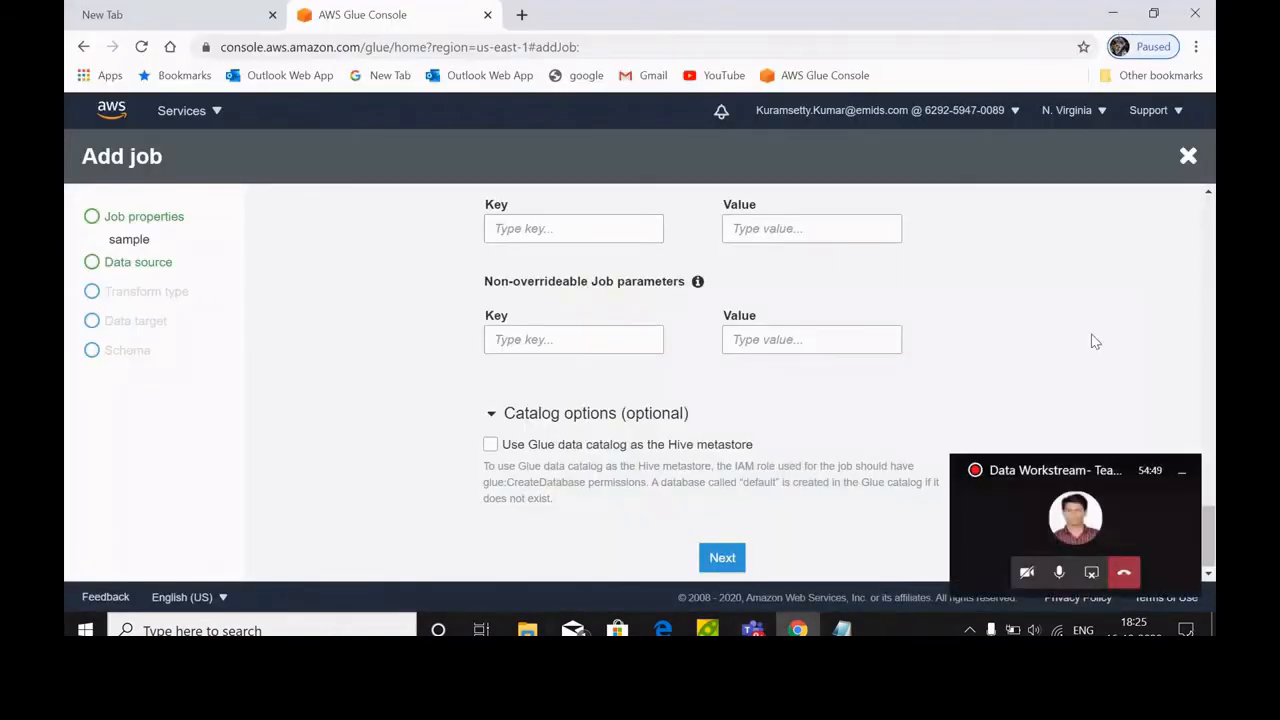
pyautogui.click(737, 557)
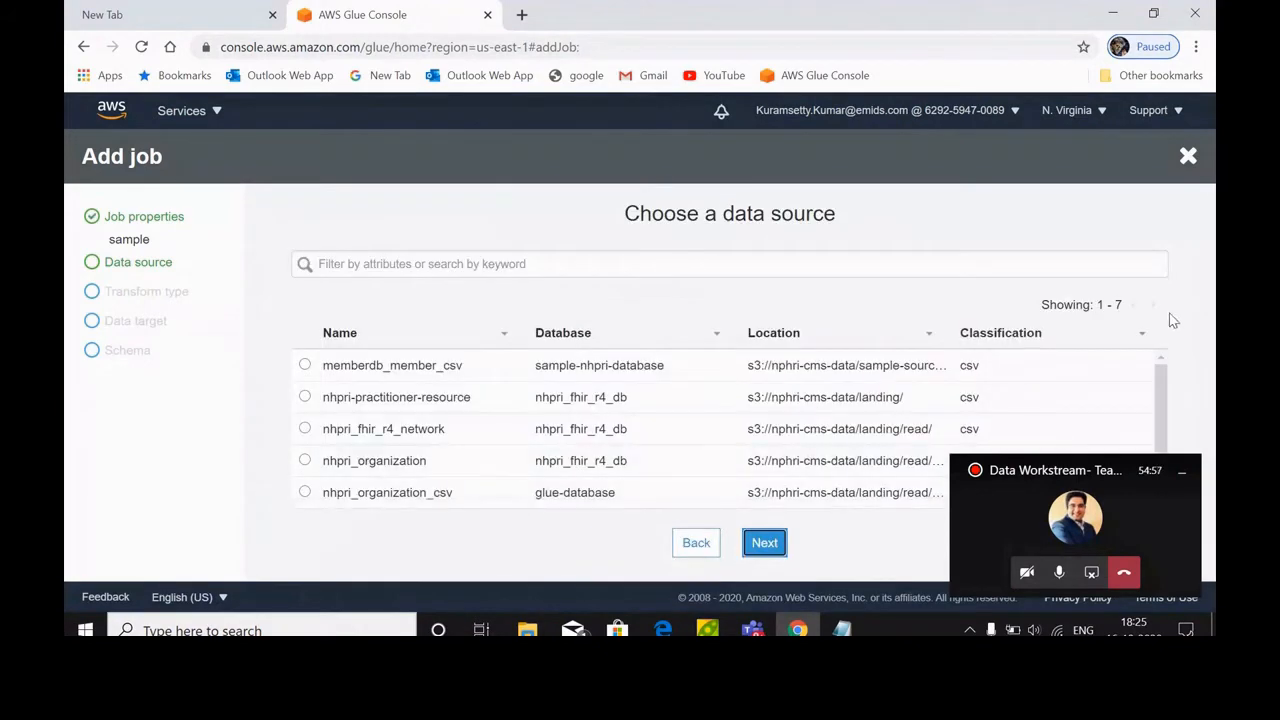
pyautogui.click(696, 543)
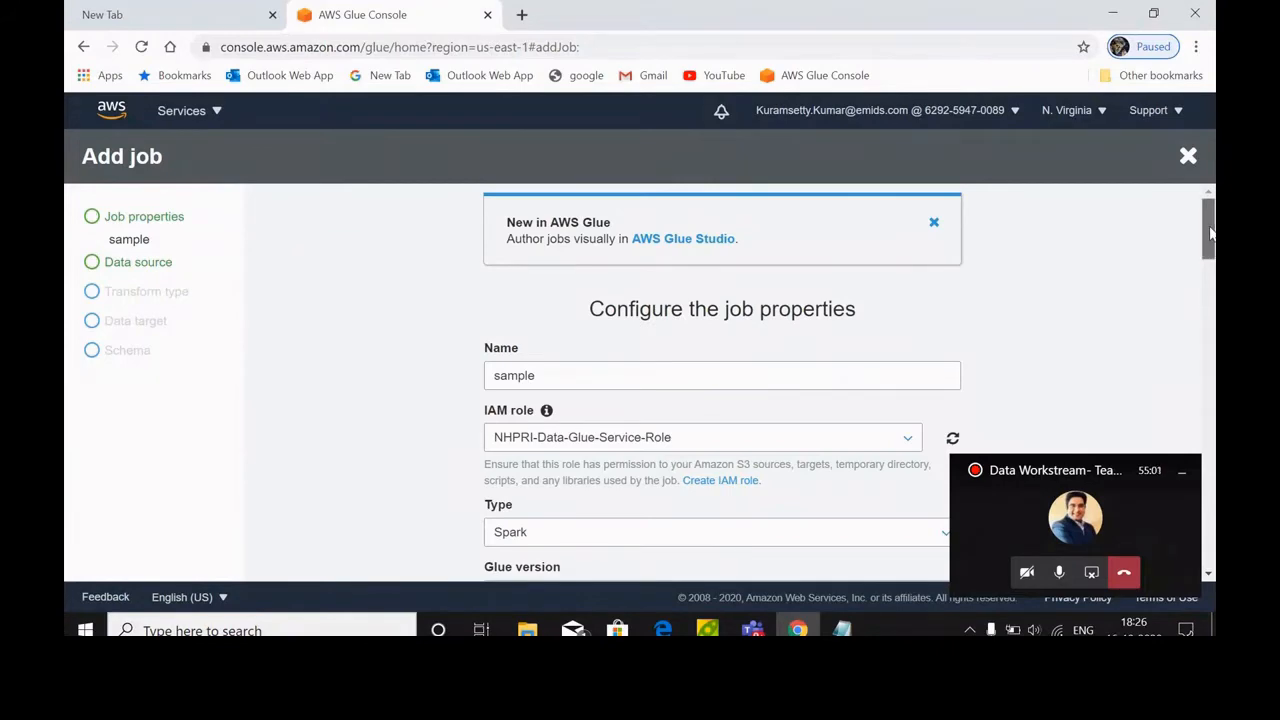
pyautogui.moveTo(1208, 230); pyautogui.dragTo(1206, 540)
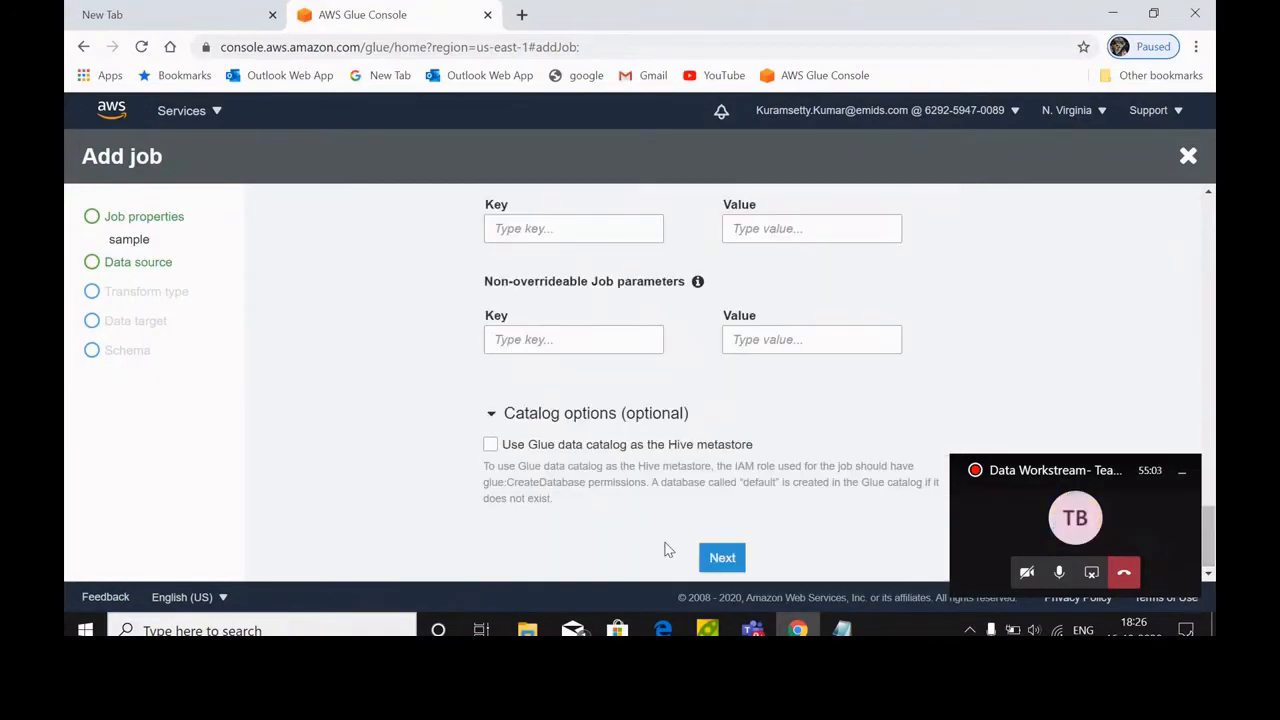
pyautogui.click(1043, 510)
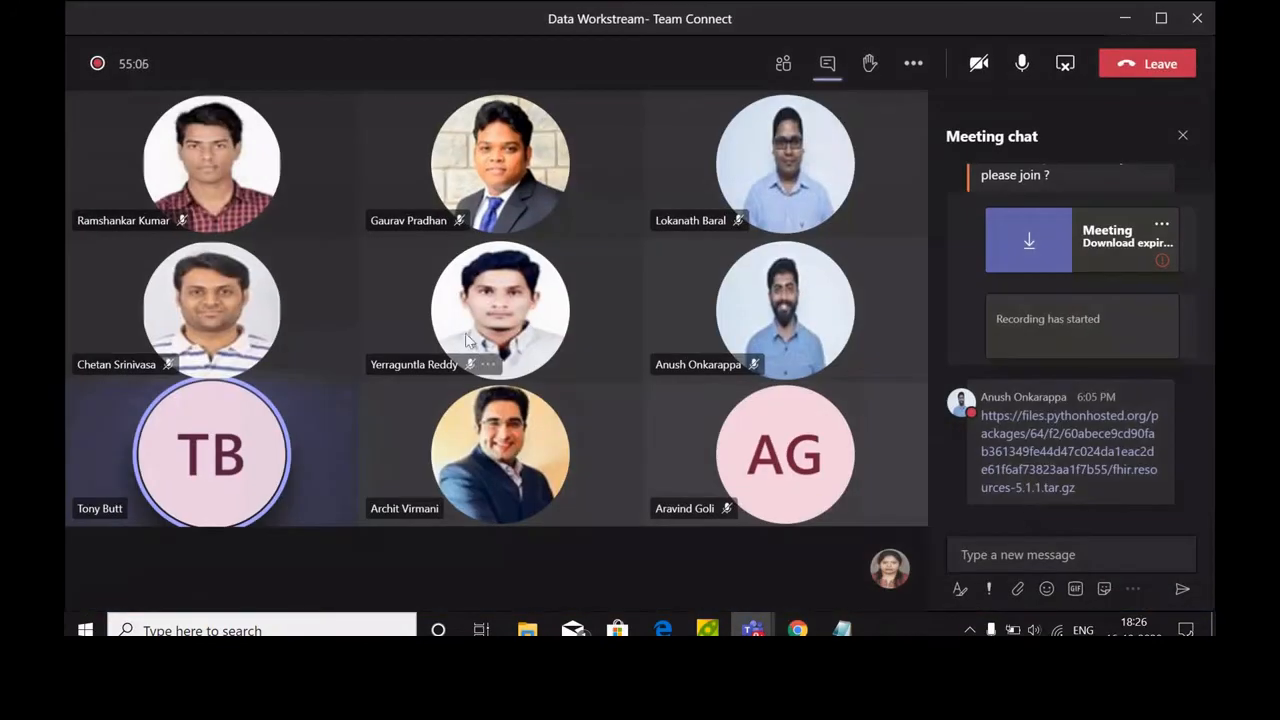
pyautogui.click(1120, 20)
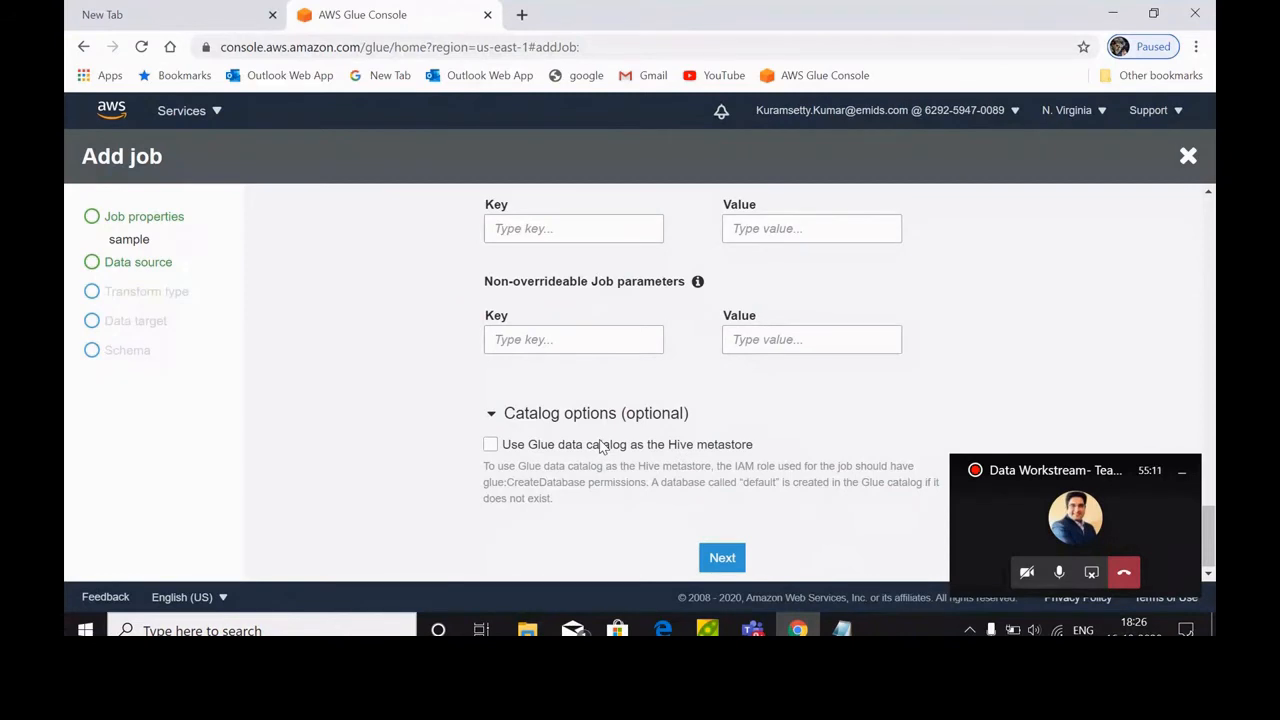
# Step: Continue to the data source selection and review the listed tables with their databases, S3 locations and classifications
pyautogui.click(727, 557)
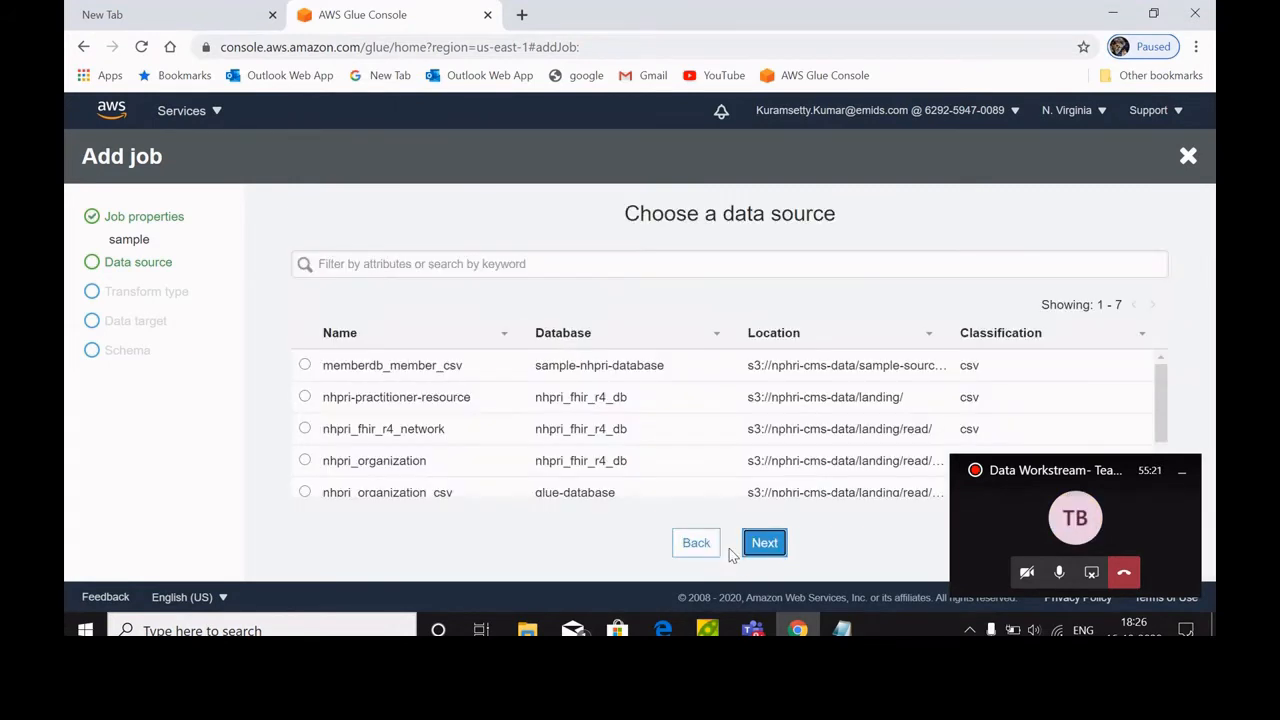
pyautogui.moveTo(1158, 385); pyautogui.dragTo(1158, 452)
pyautogui.scroll(1, 1160, 425)
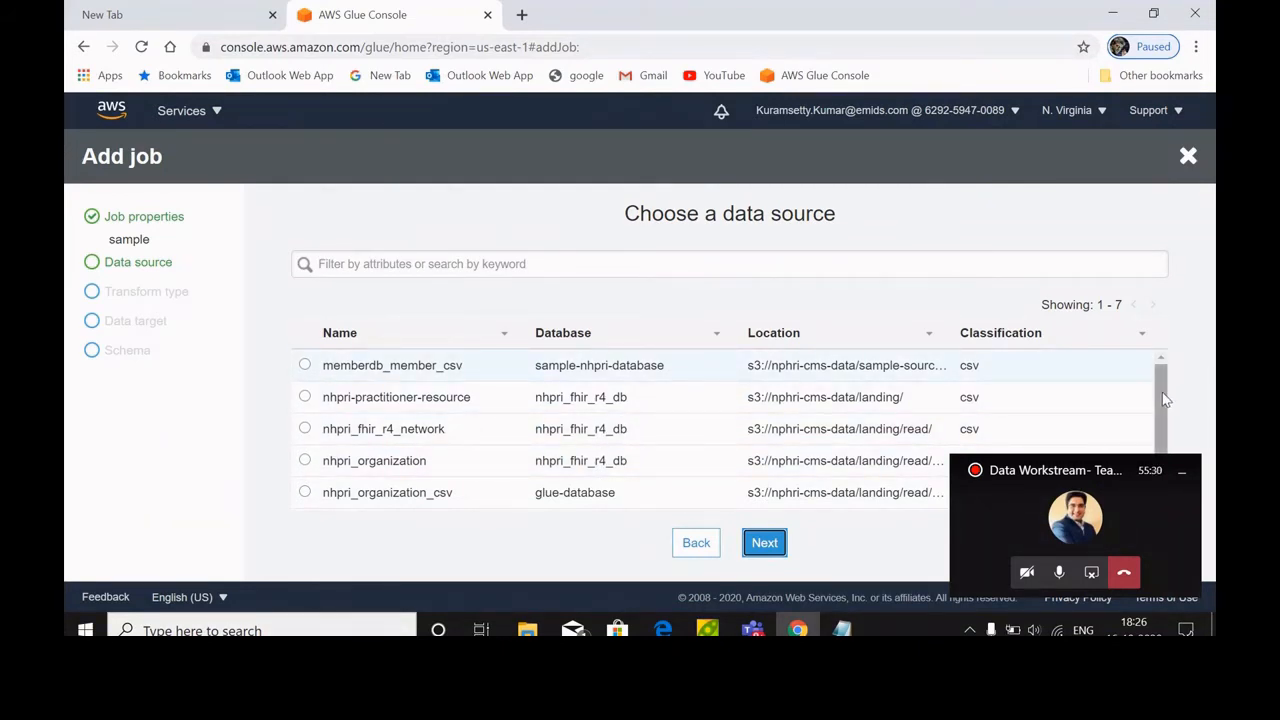
pyautogui.scroll(-1, 1170, 425)
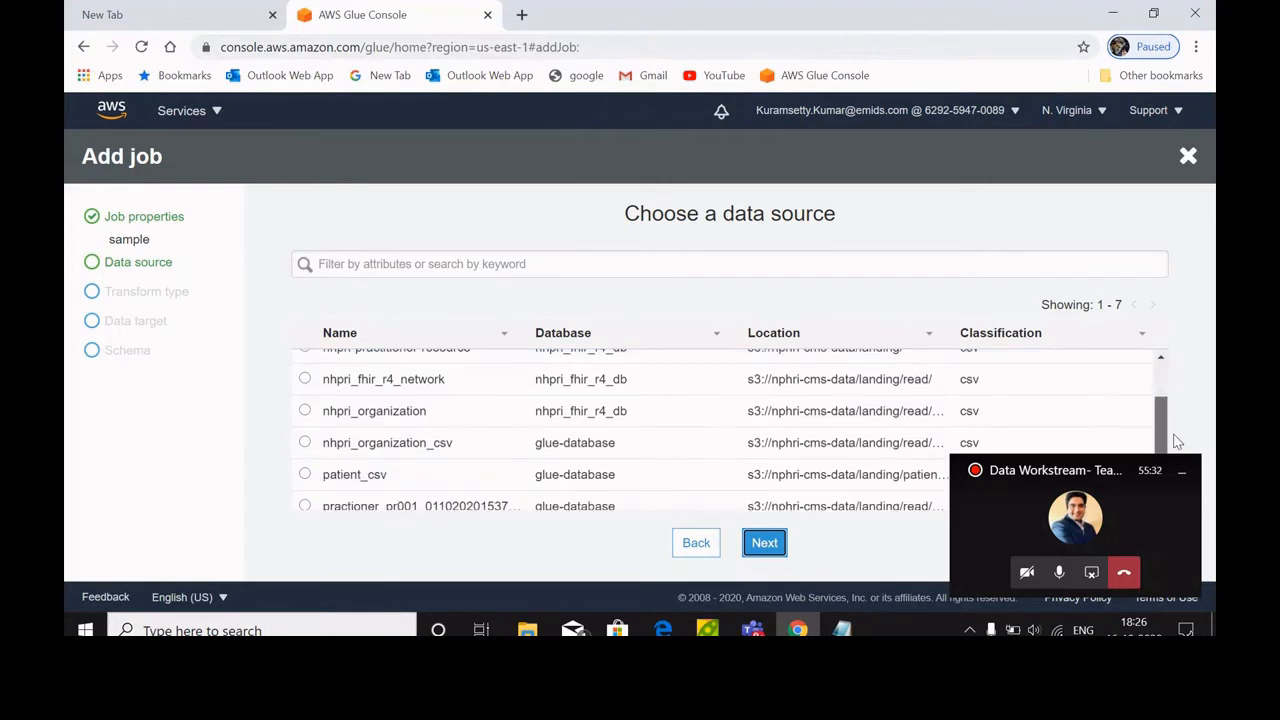
pyautogui.scroll(1, 1174, 434)
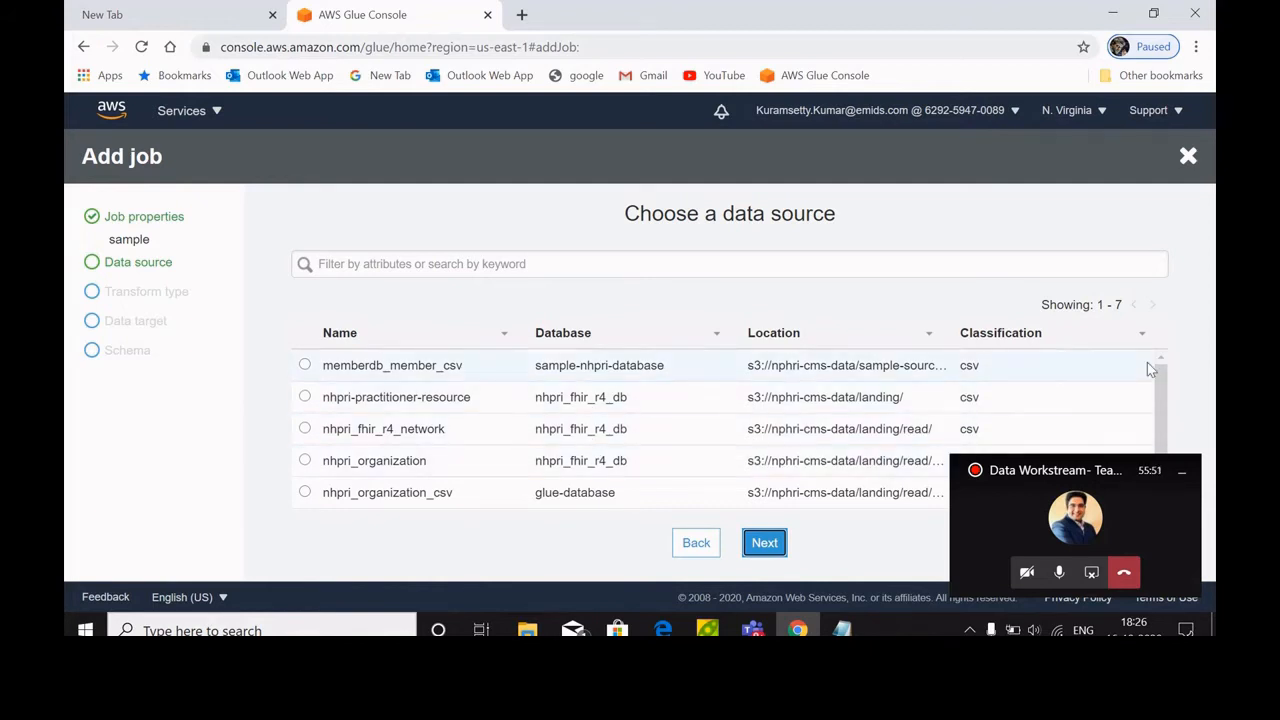
pyautogui.moveTo(1160, 372); pyautogui.dragTo(1172, 437)
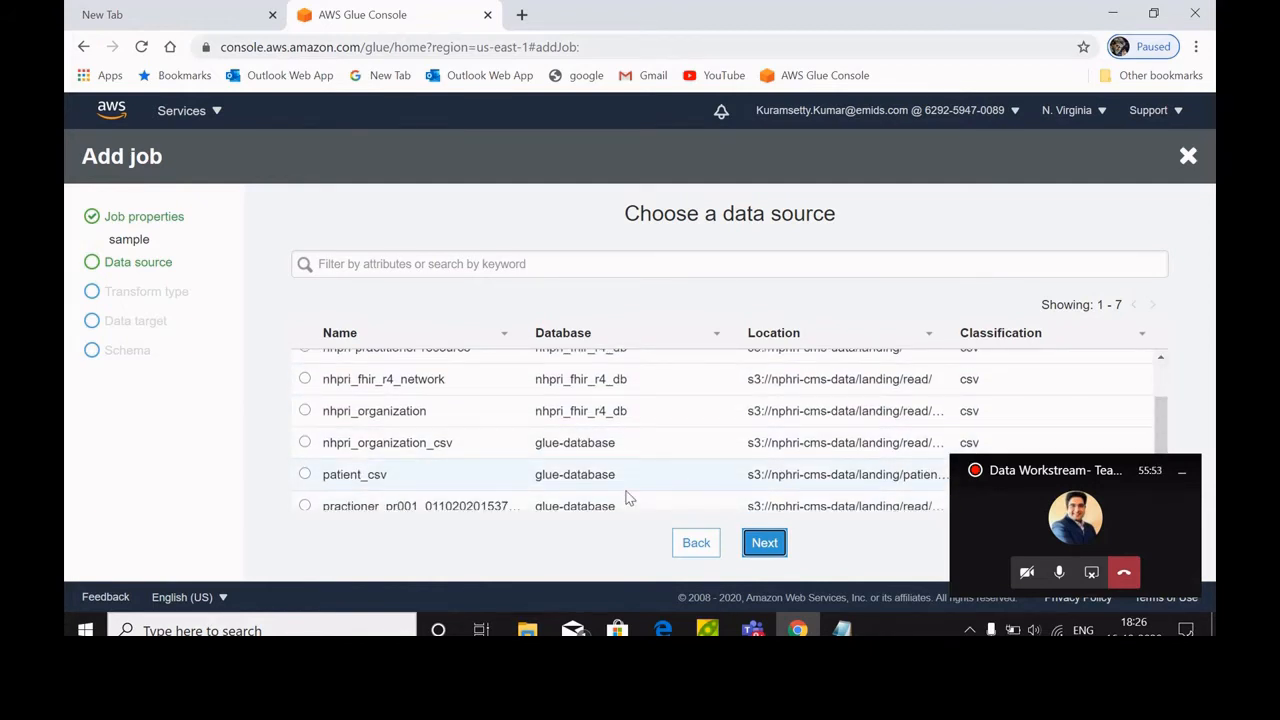
pyautogui.scroll(2, 1166, 424)
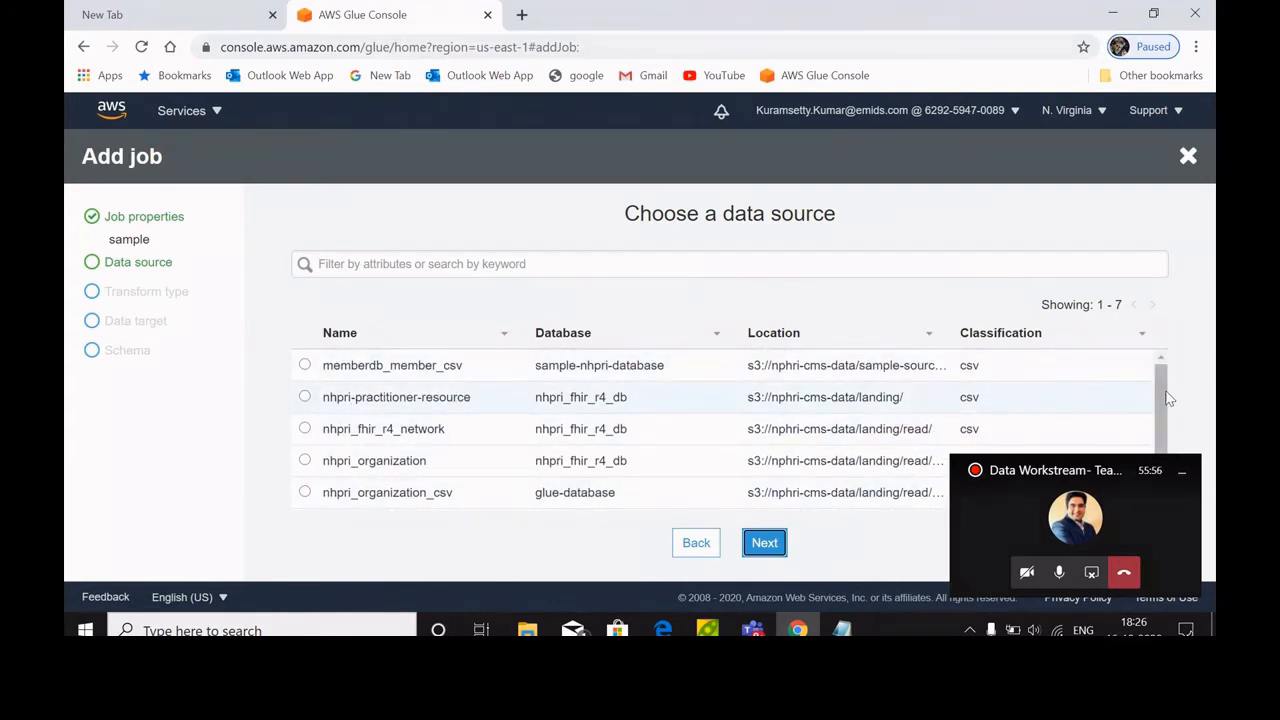
pyautogui.moveTo(1166, 400); pyautogui.dragTo(1170, 503)
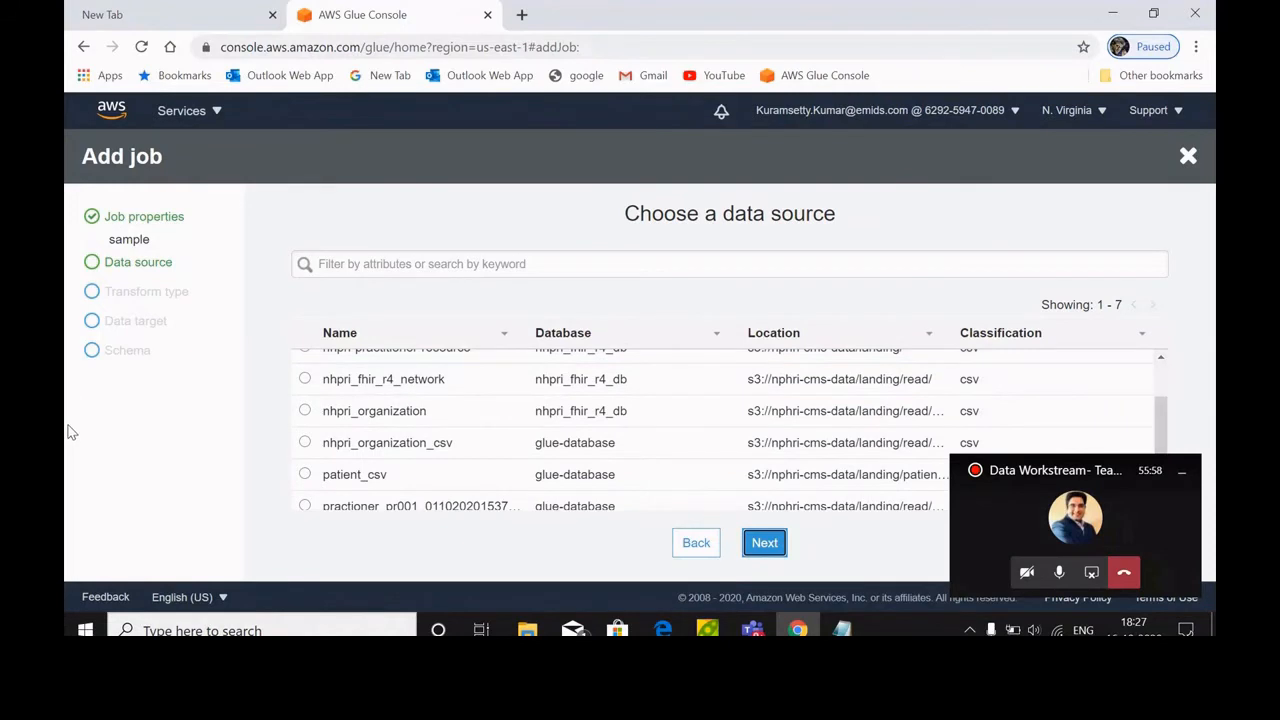
# Step: Try the nhpri_organization_csv table as the data source, clear the selection, and look through the table list again
pyautogui.click(305, 444)
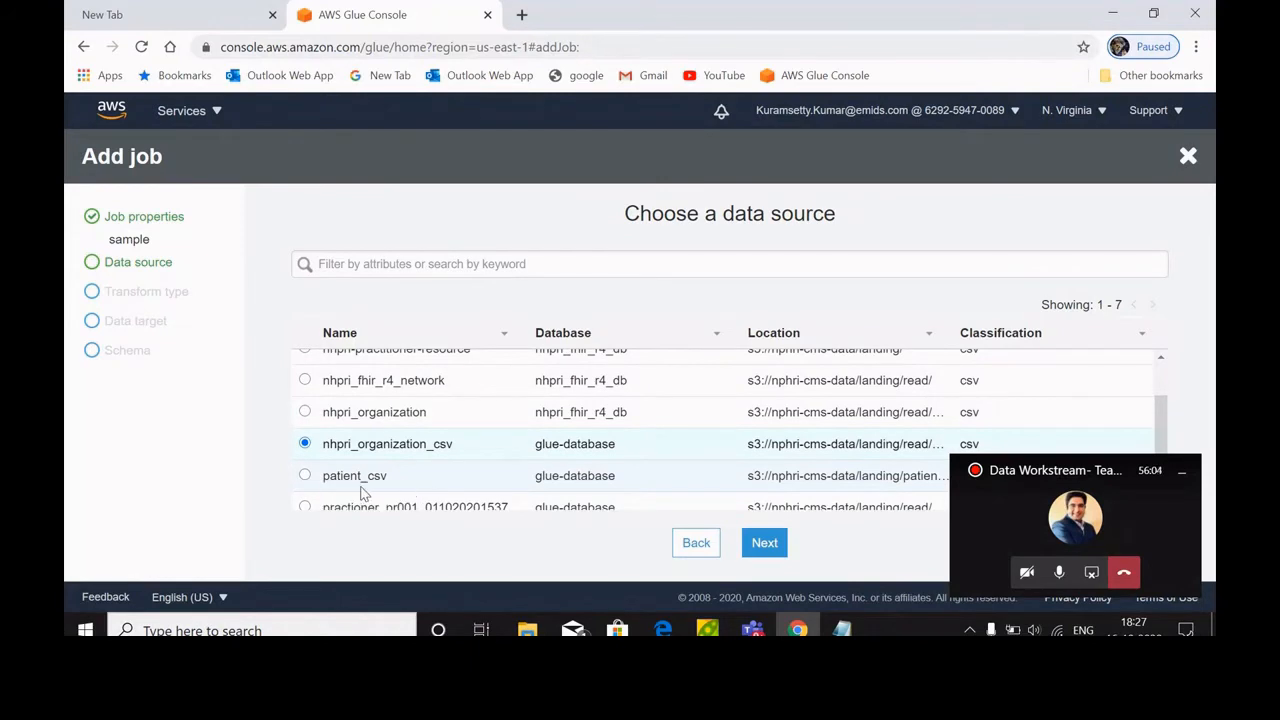
pyautogui.click(305, 445)
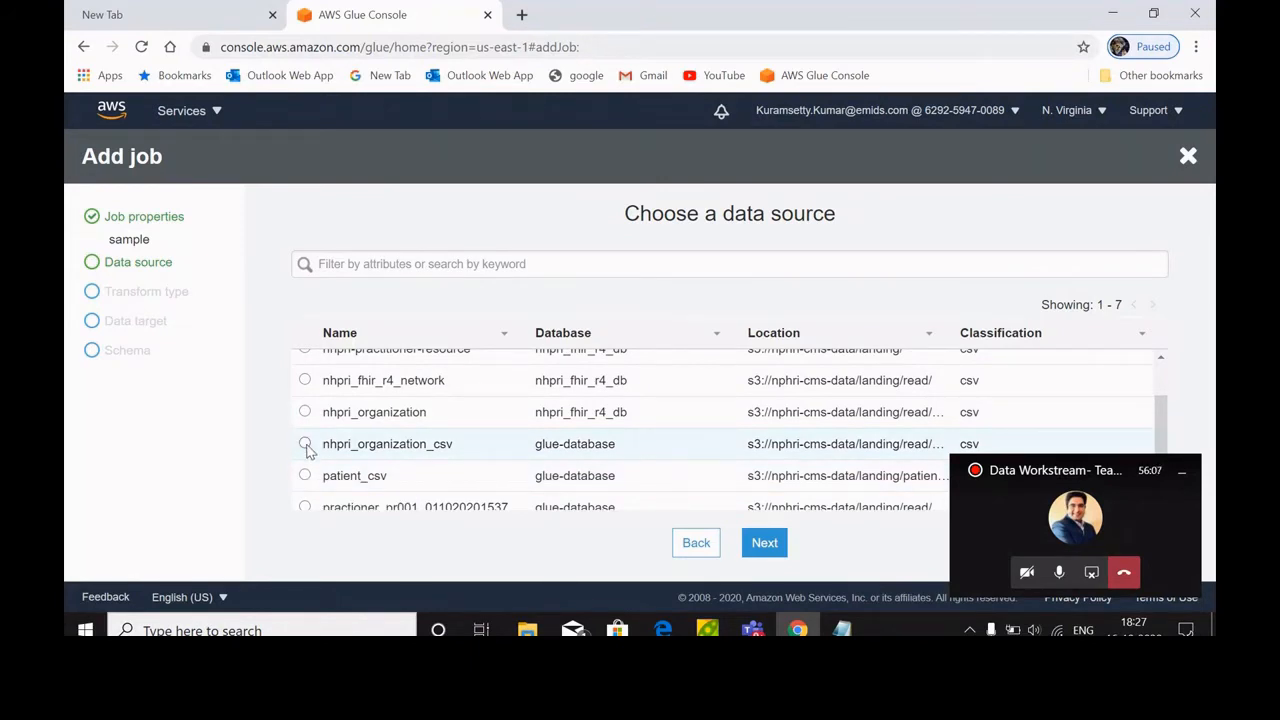
pyautogui.moveTo(1170, 414); pyautogui.dragTo(1170, 380)
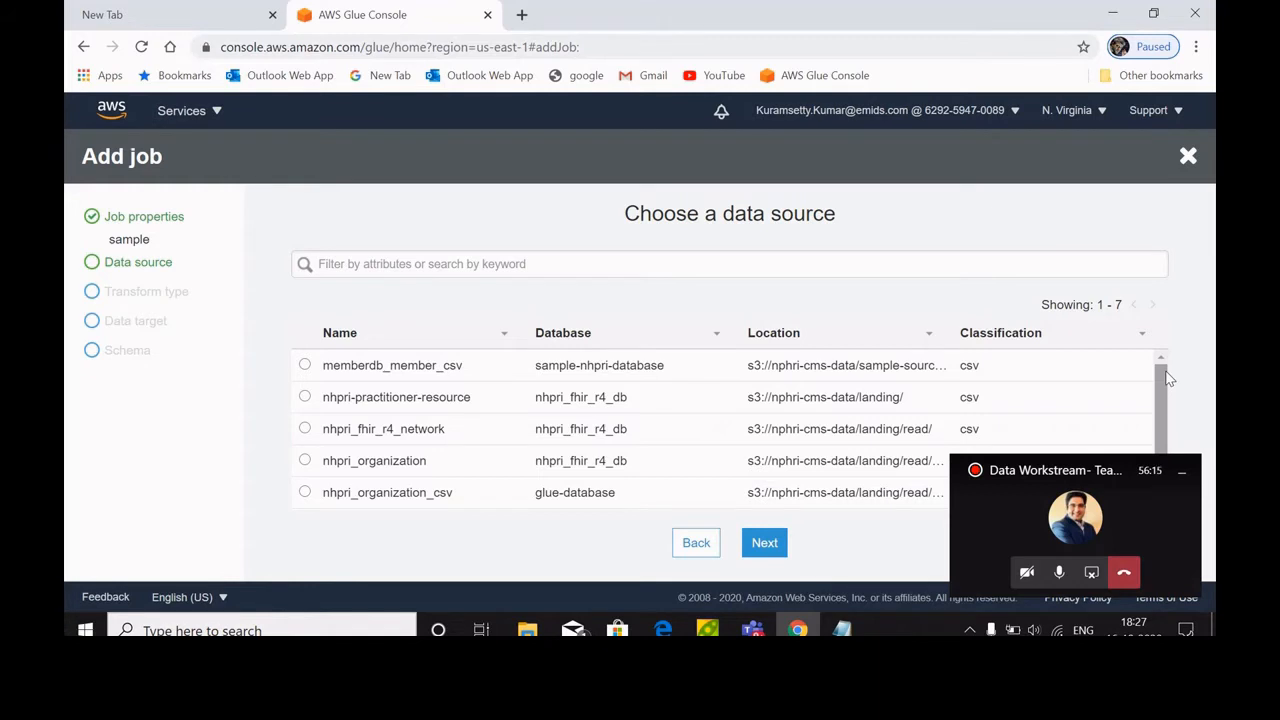
pyautogui.moveTo(1157, 379); pyautogui.dragTo(1162, 505)
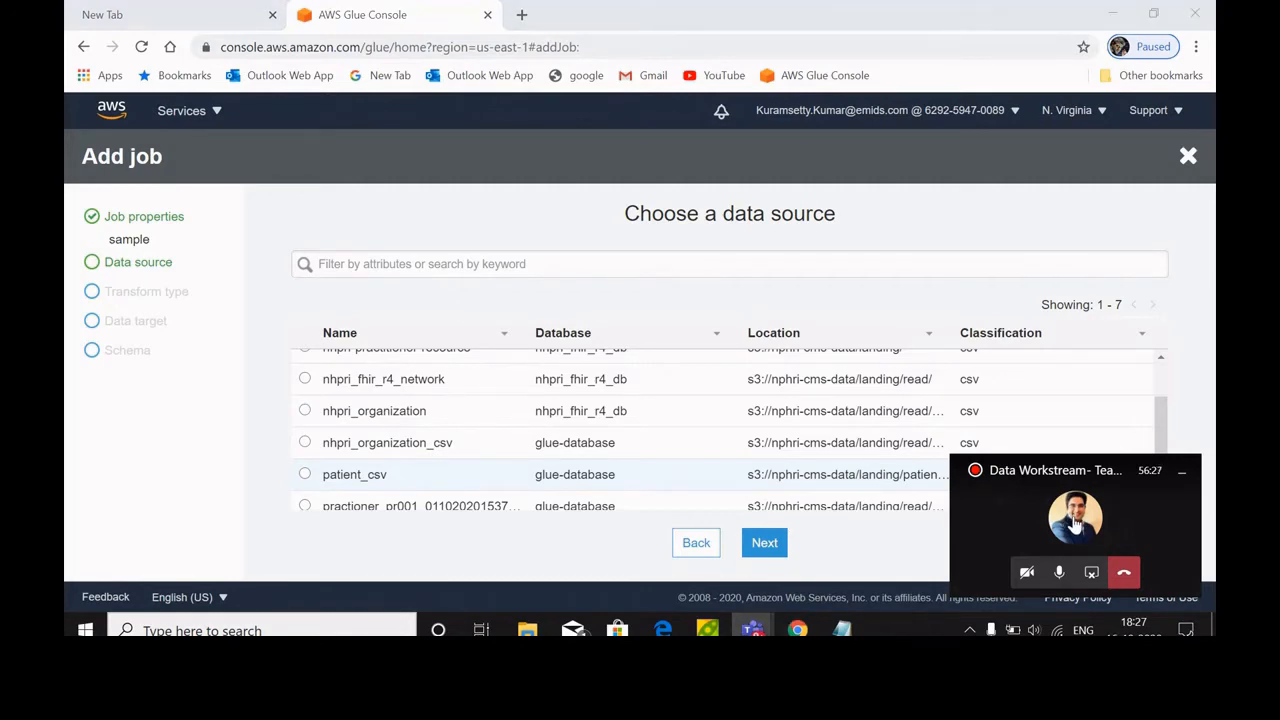
pyautogui.click(1075, 520)
pyautogui.click(1125, 18)
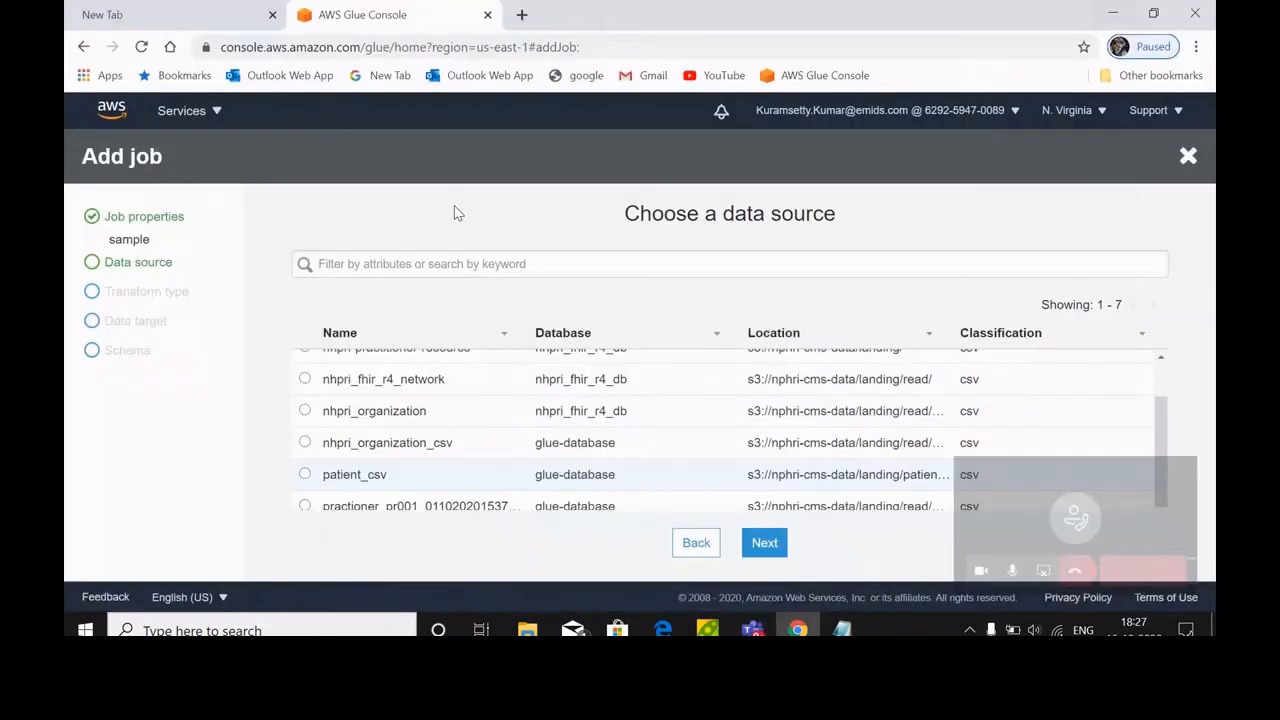
# Step: Duplicate the Glue Console page, open the Glue data catalog tables in the copy, and mark and unmark the nhpri_fhir_r4_network table
pyautogui.rightClick(430, 14)
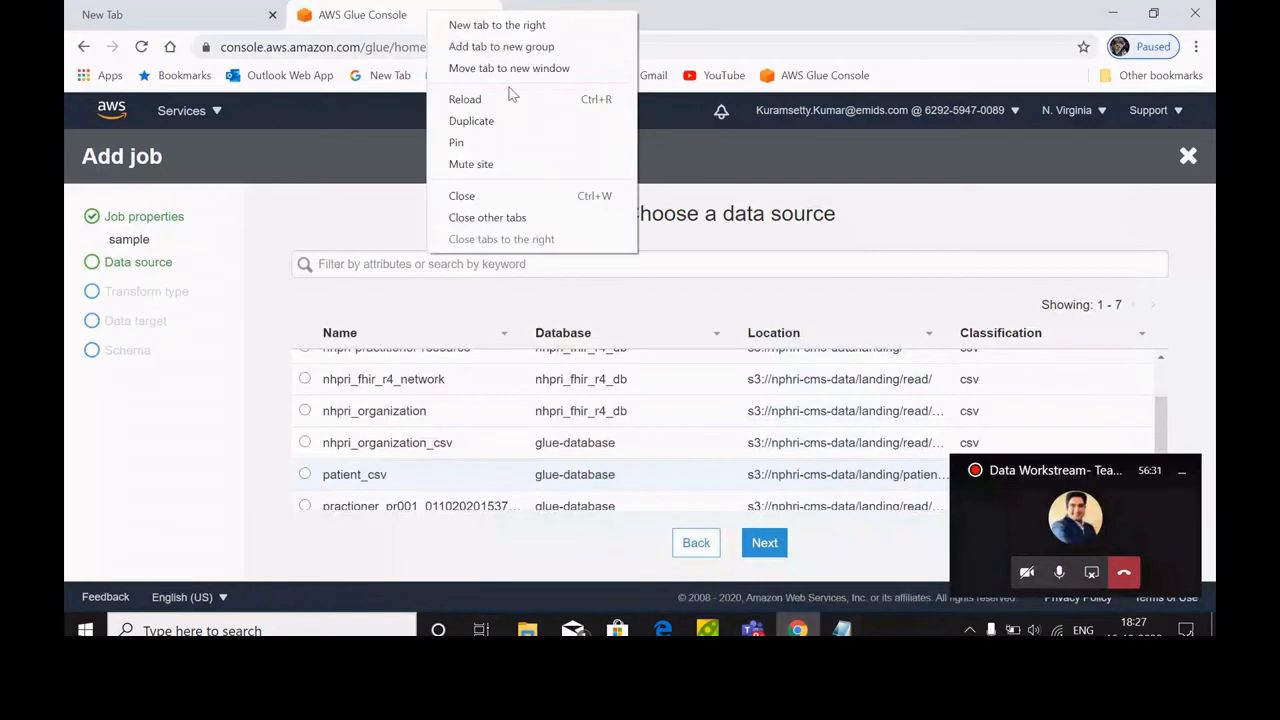
pyautogui.click(506, 120)
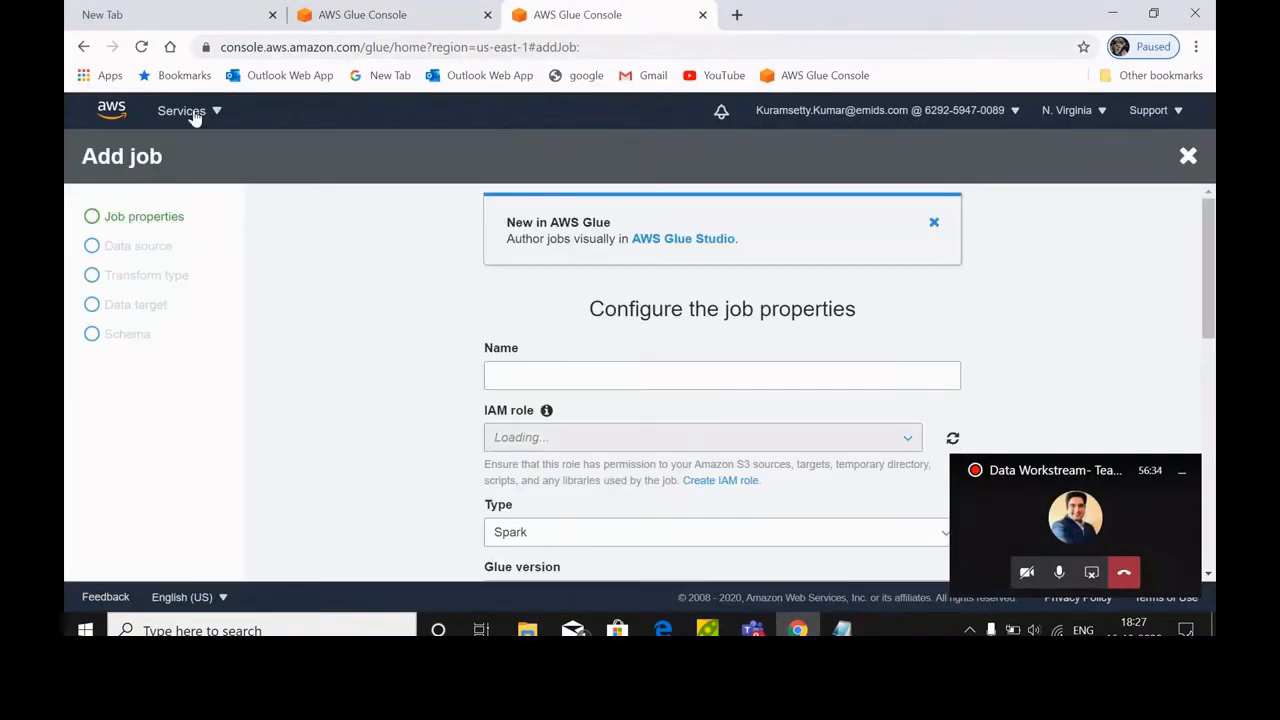
pyautogui.click(195, 113)
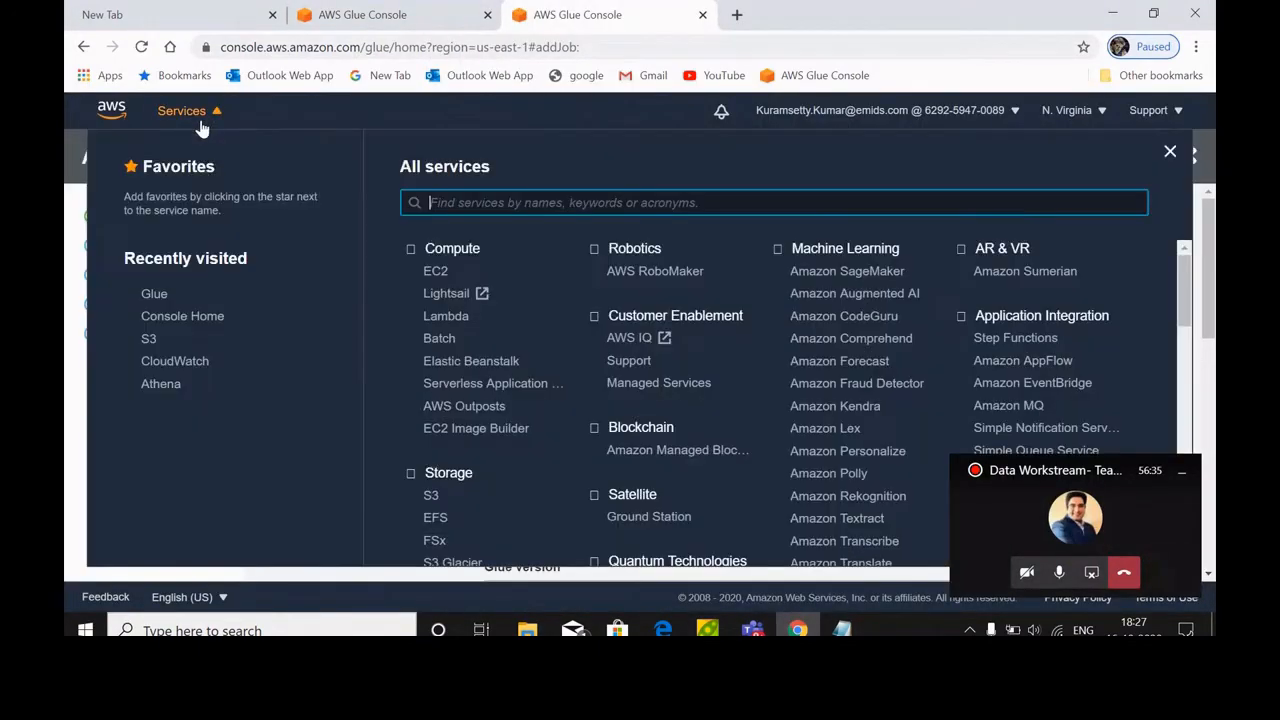
pyautogui.click(150, 296)
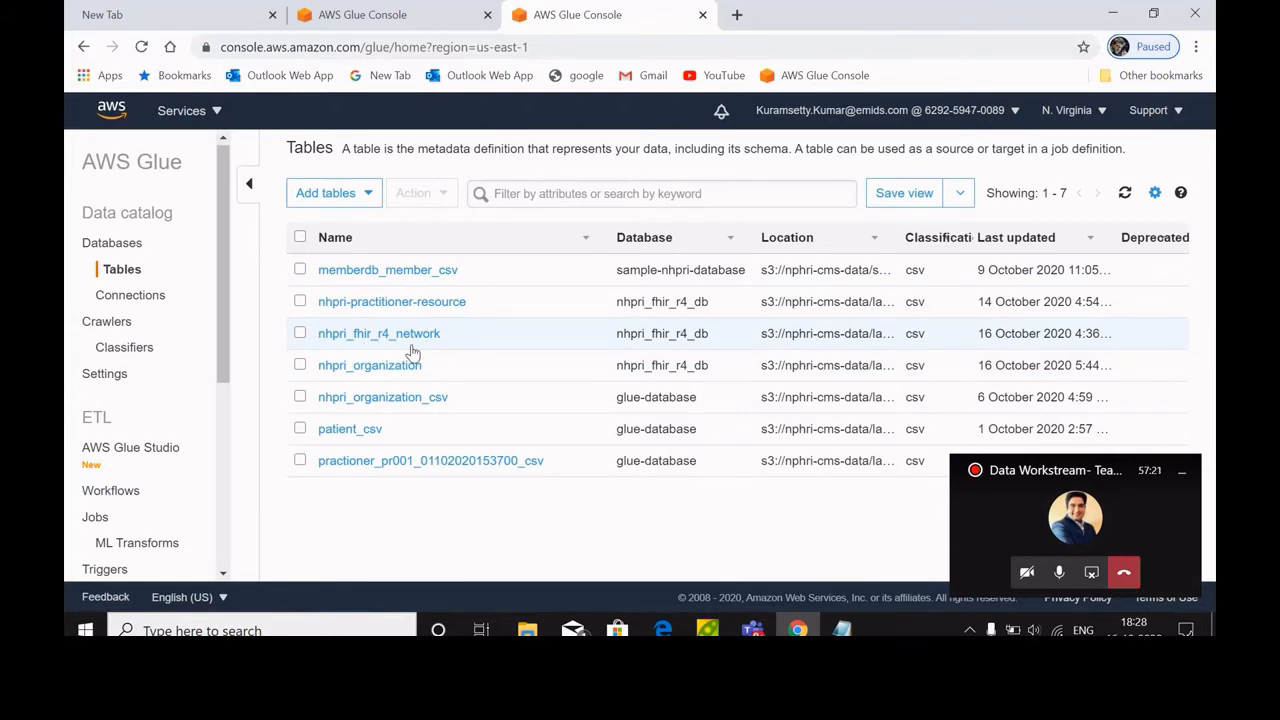
pyautogui.click(300, 334)
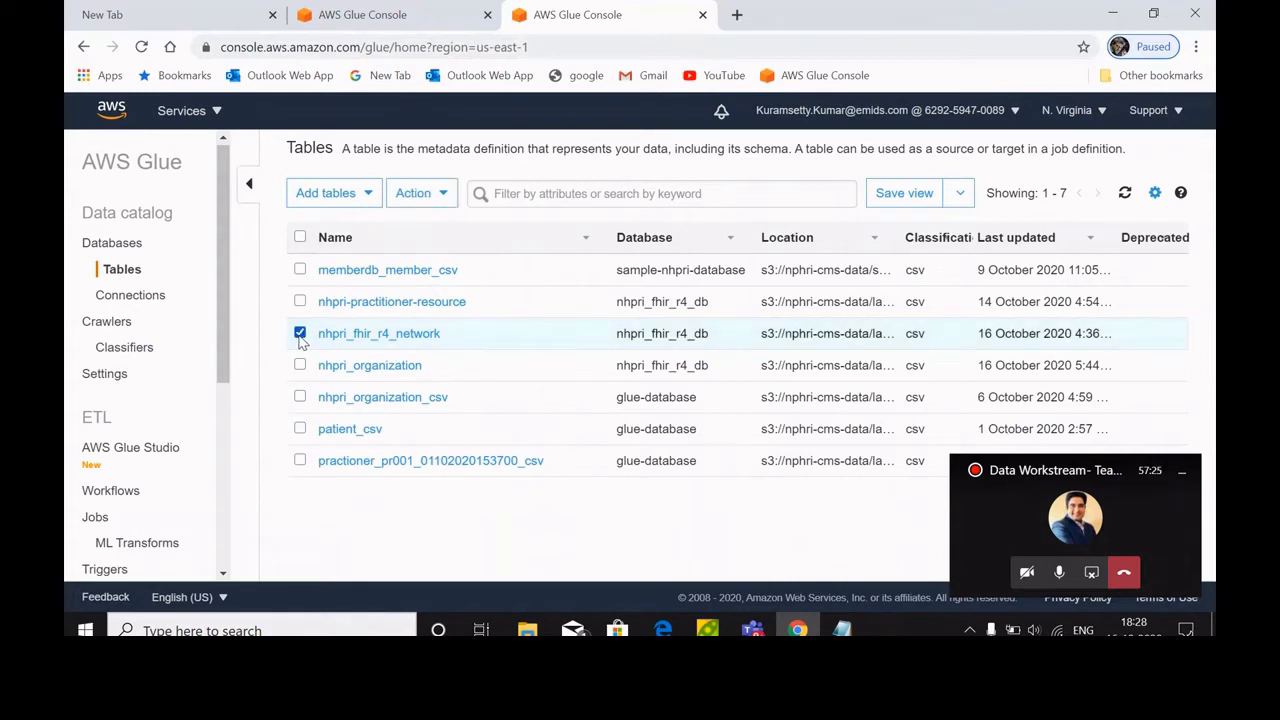
pyautogui.click(300, 334)
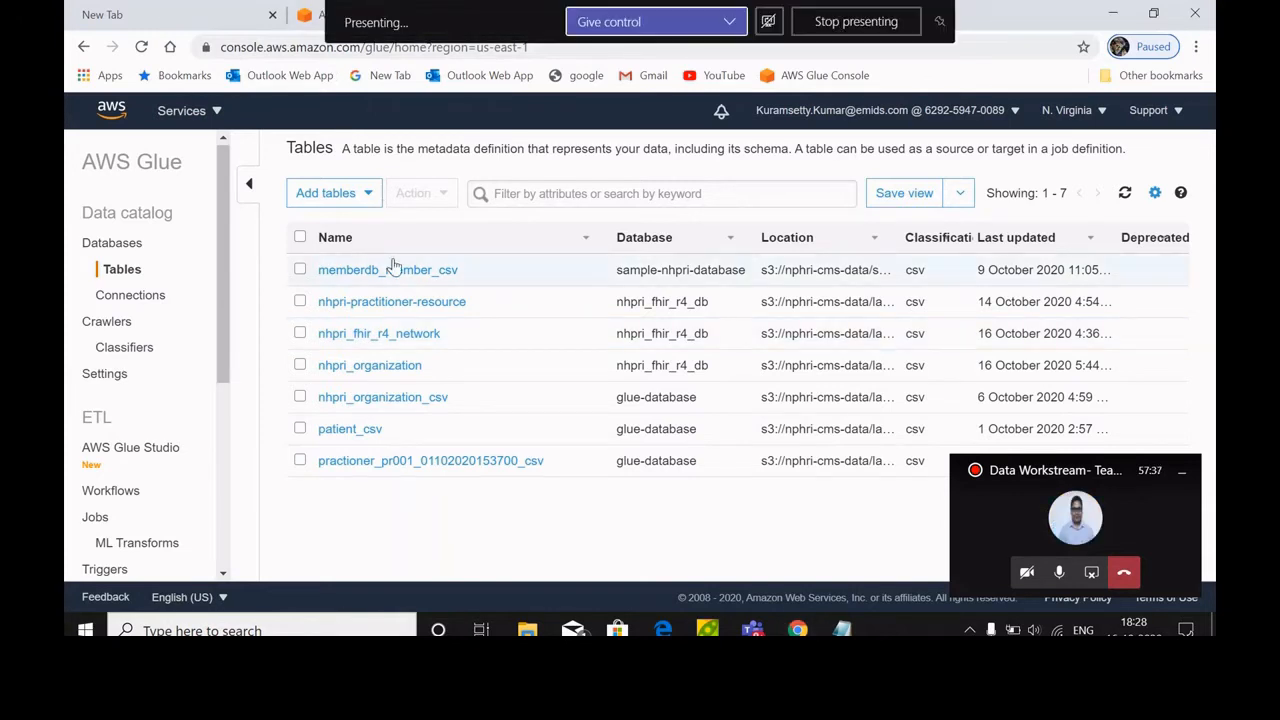
# Step: Return to the Add job page of the sample job and look over the tables offered as data sources
pyautogui.click(300, 12)
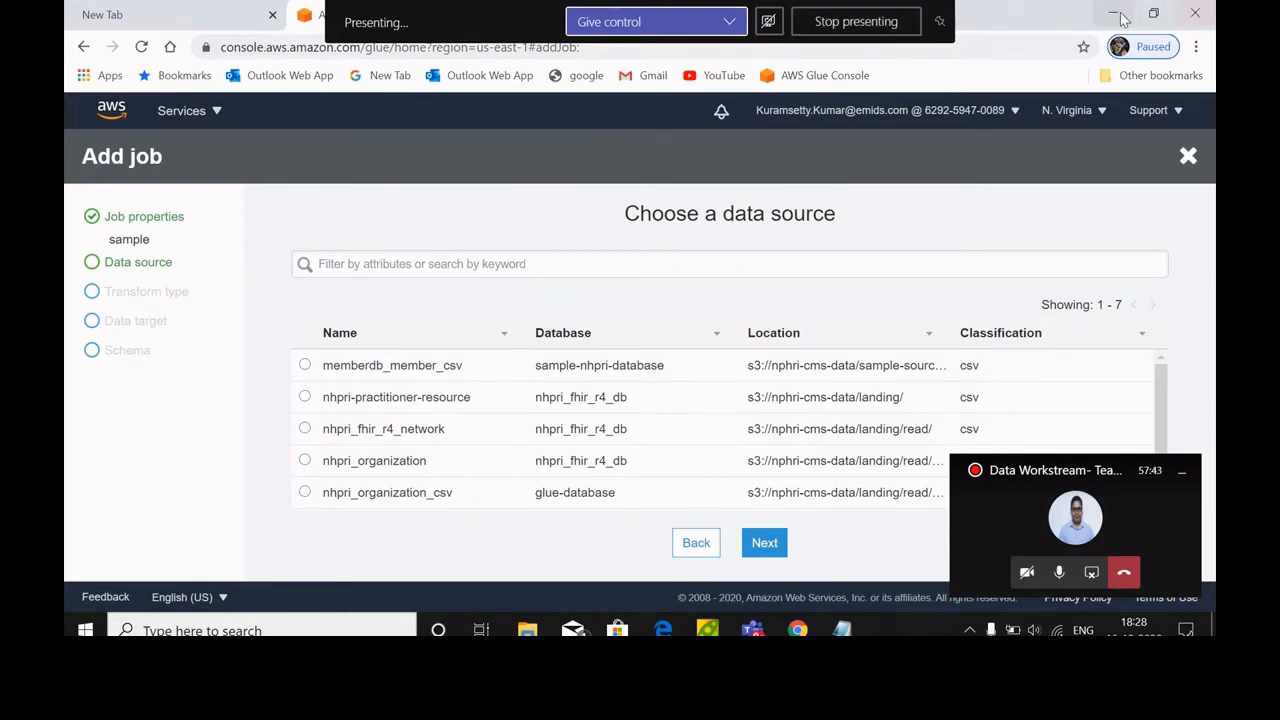
pyautogui.click(1153, 13)
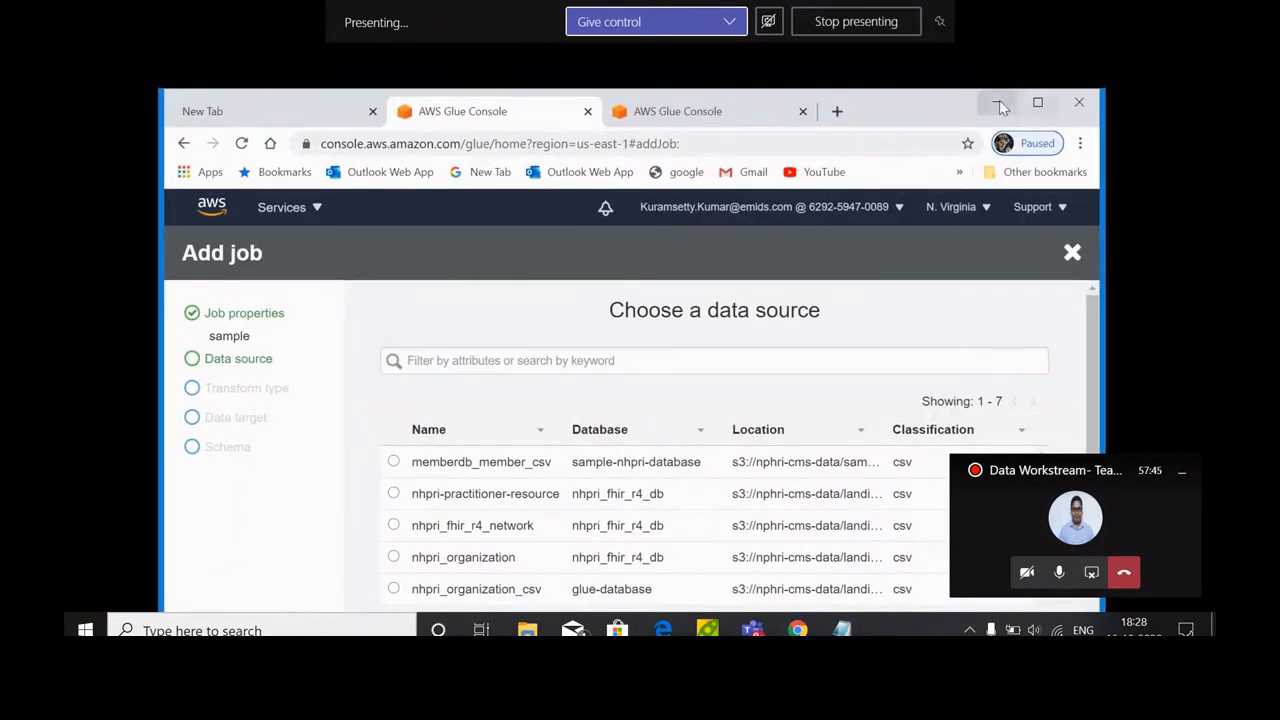
pyautogui.click(1037, 102)
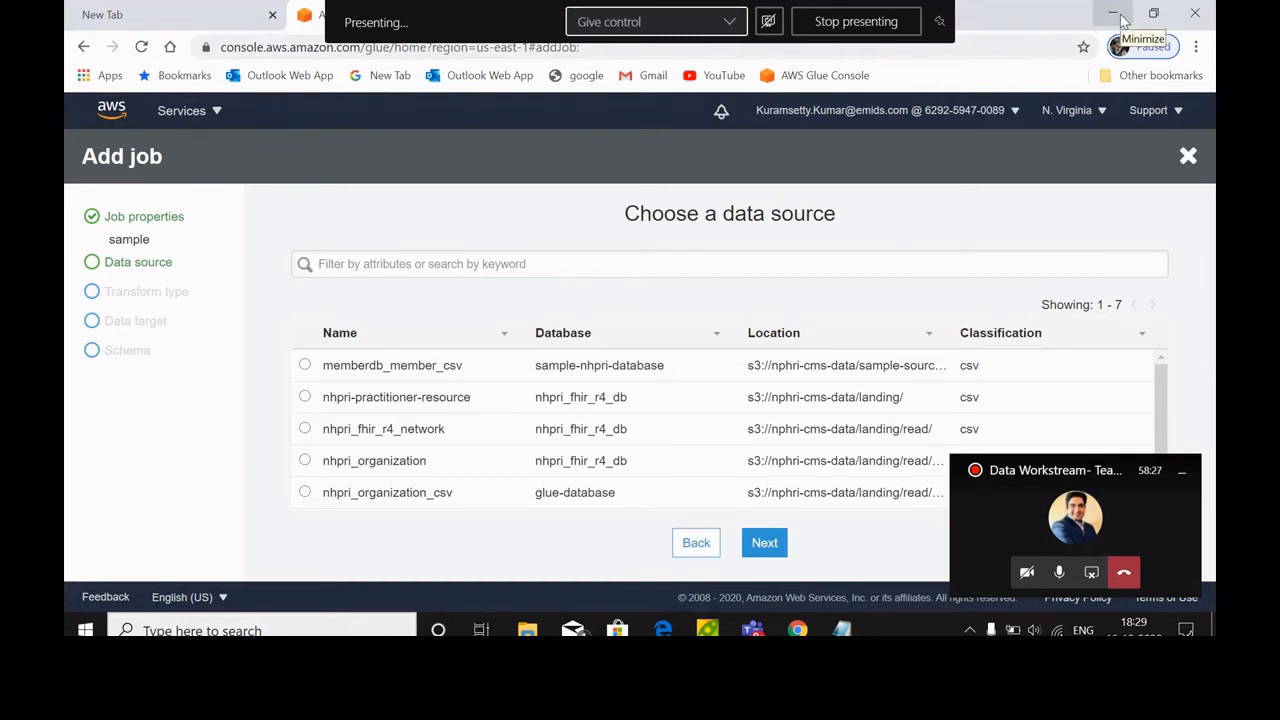
pyautogui.moveTo(1160, 383); pyautogui.dragTo(1168, 420)
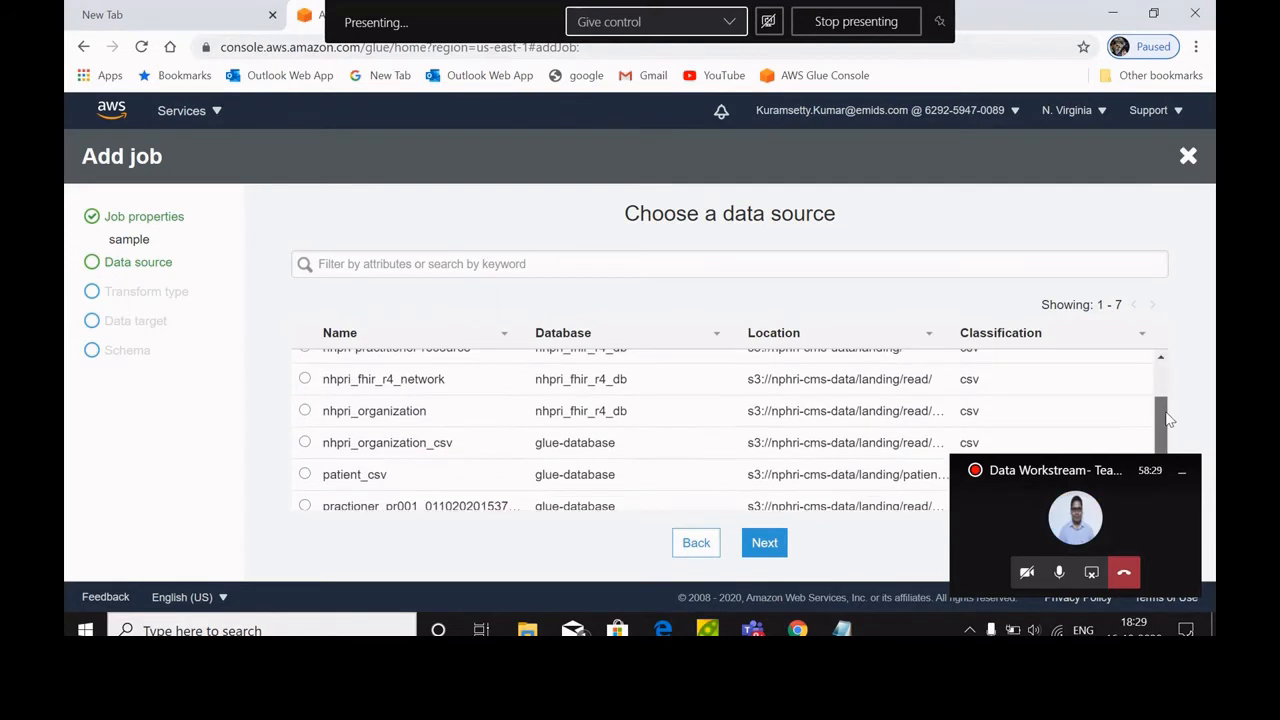
pyautogui.scroll(3, 1177, 390)
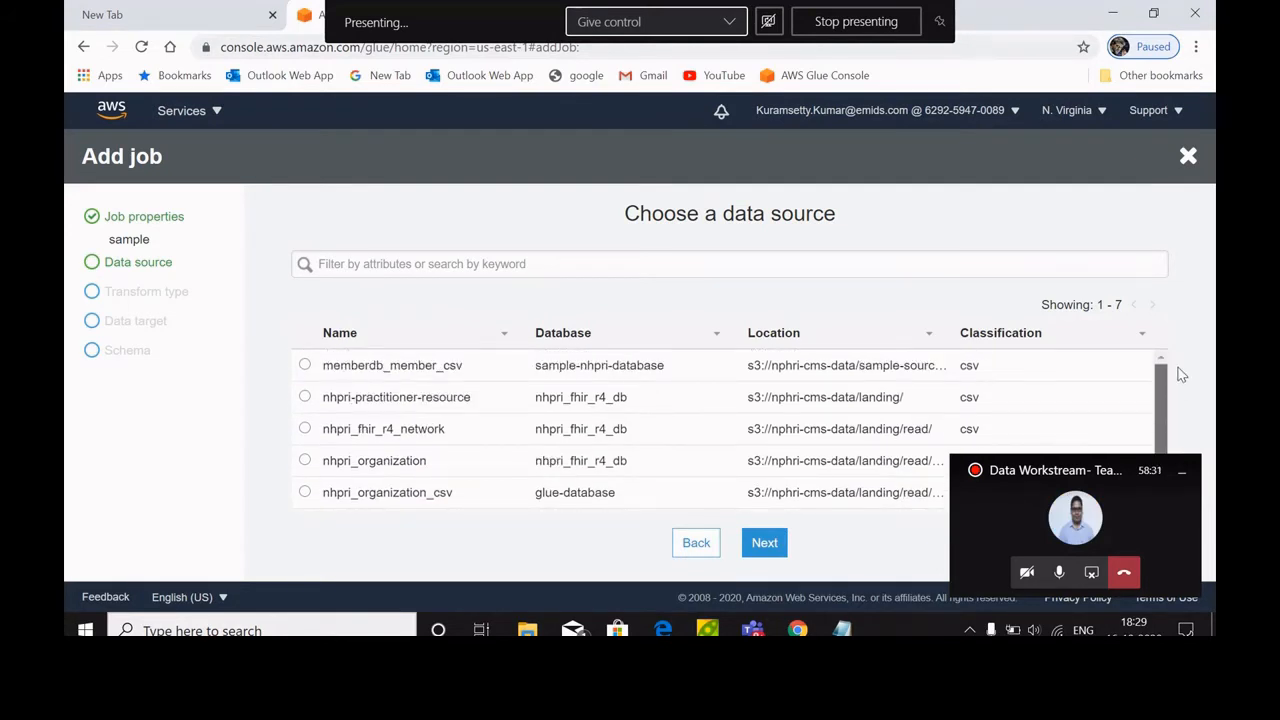
# Step: Look through the listed tables, choose nhpri_fhir_r4_network as the job's data source and continue to the transform type
pyautogui.scroll(-2, 1180, 378)
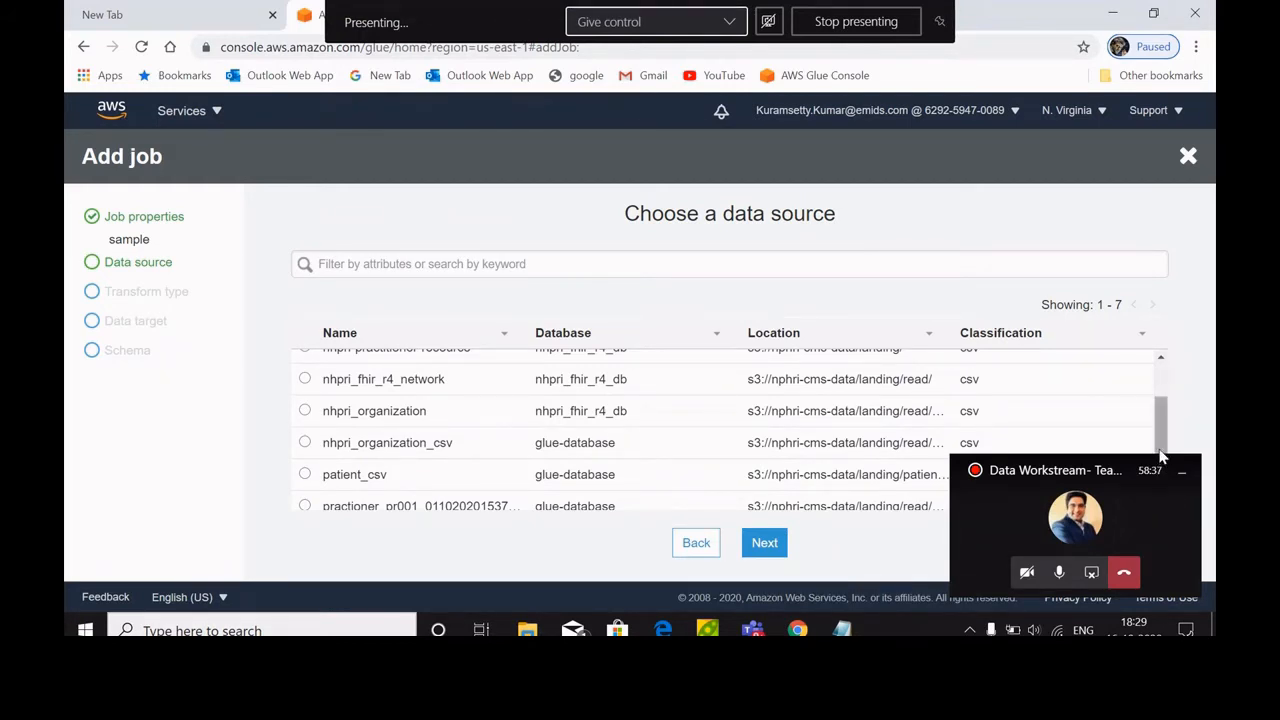
pyautogui.moveTo(1160, 435); pyautogui.dragTo(1163, 385)
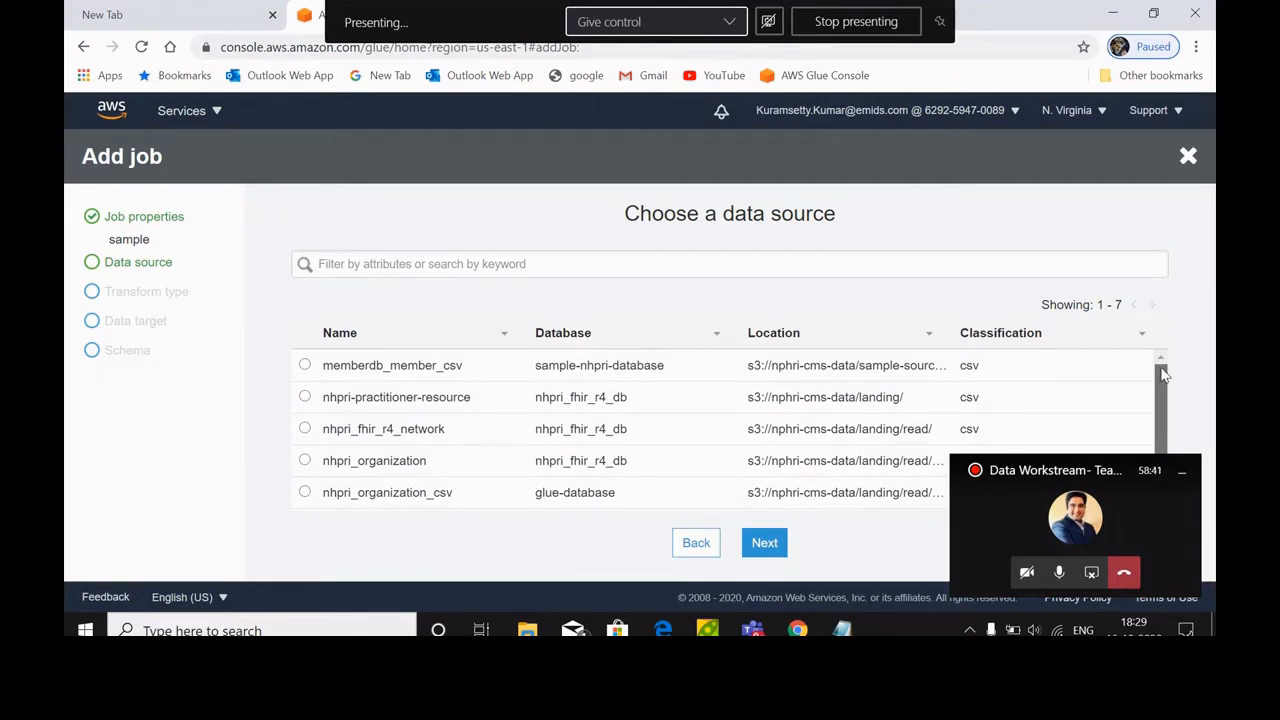
pyautogui.moveTo(1163, 373); pyautogui.dragTo(1172, 437)
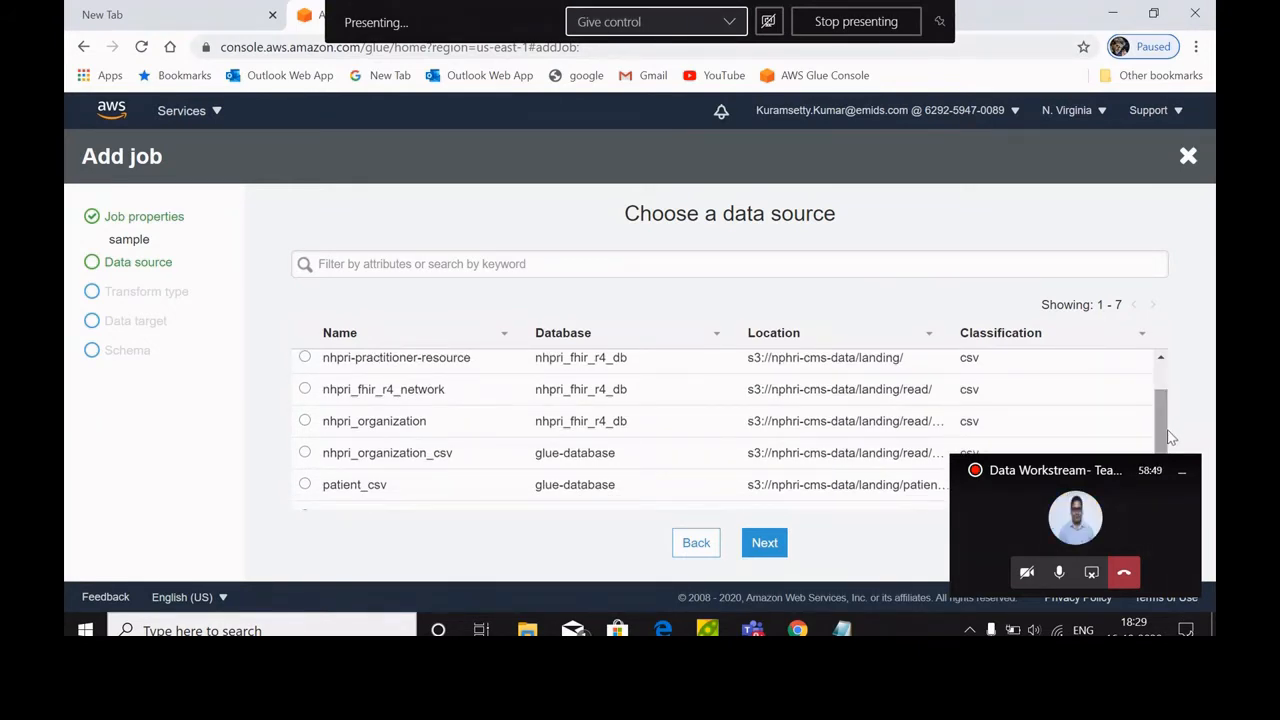
pyautogui.moveTo(1158, 405); pyautogui.dragTo(1157, 378)
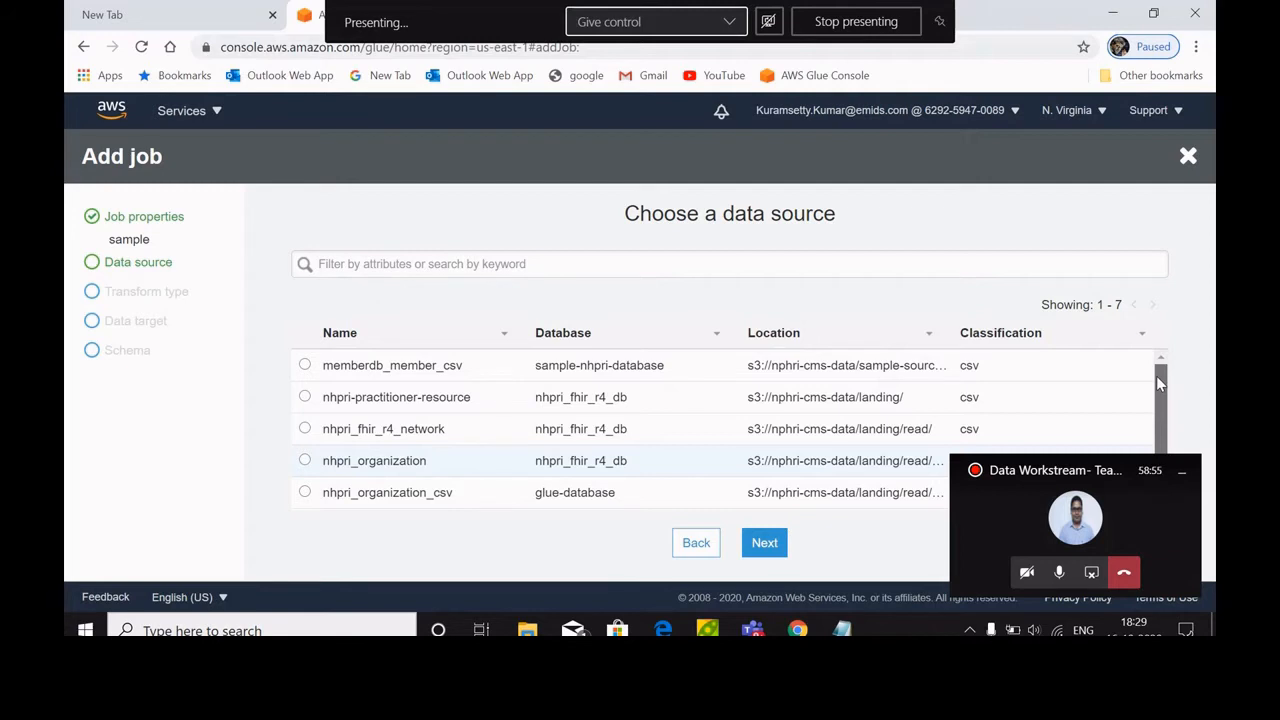
pyautogui.moveTo(1156, 375); pyautogui.dragTo(1170, 348)
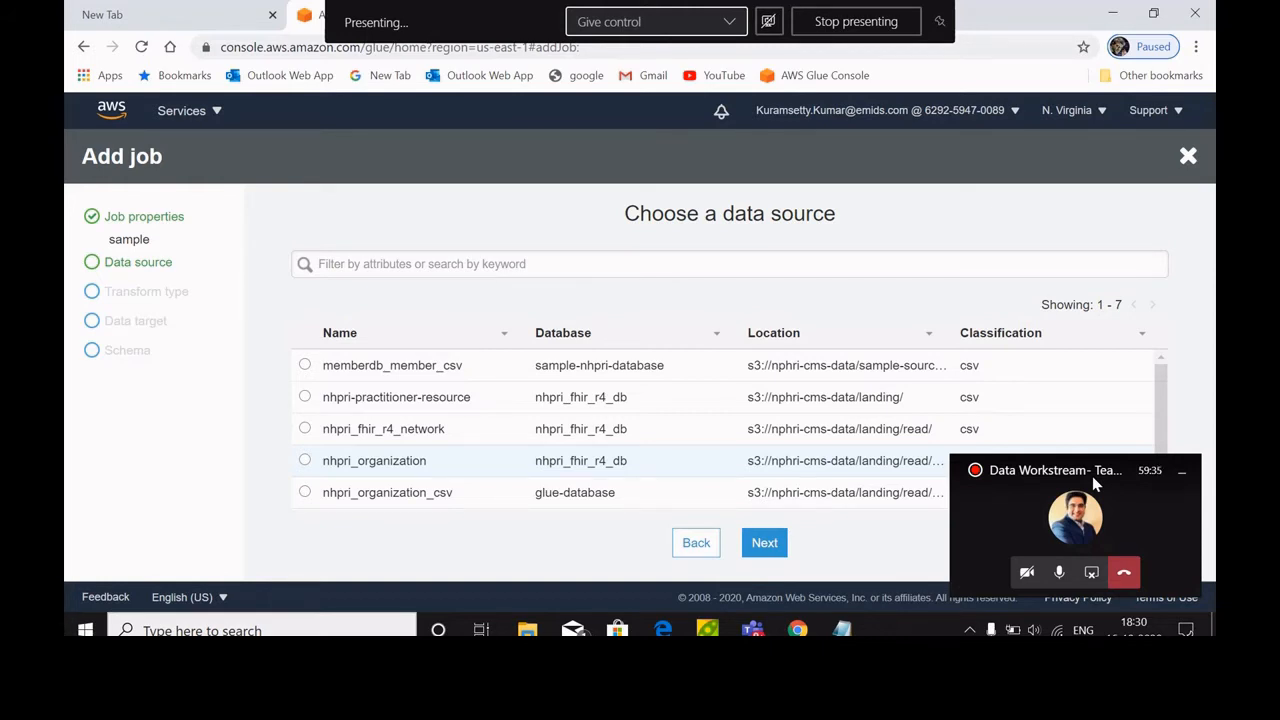
pyautogui.moveTo(1159, 383); pyautogui.dragTo(1163, 430)
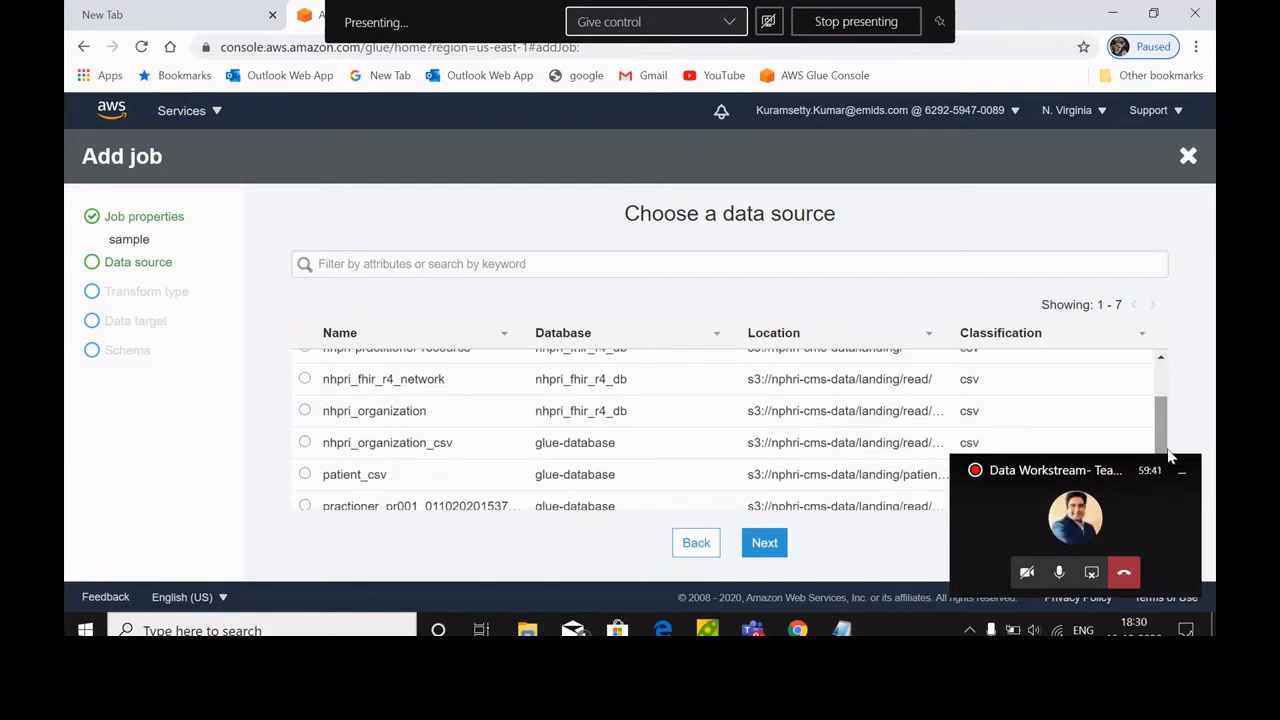
pyautogui.moveTo(1160, 411); pyautogui.dragTo(1160, 360)
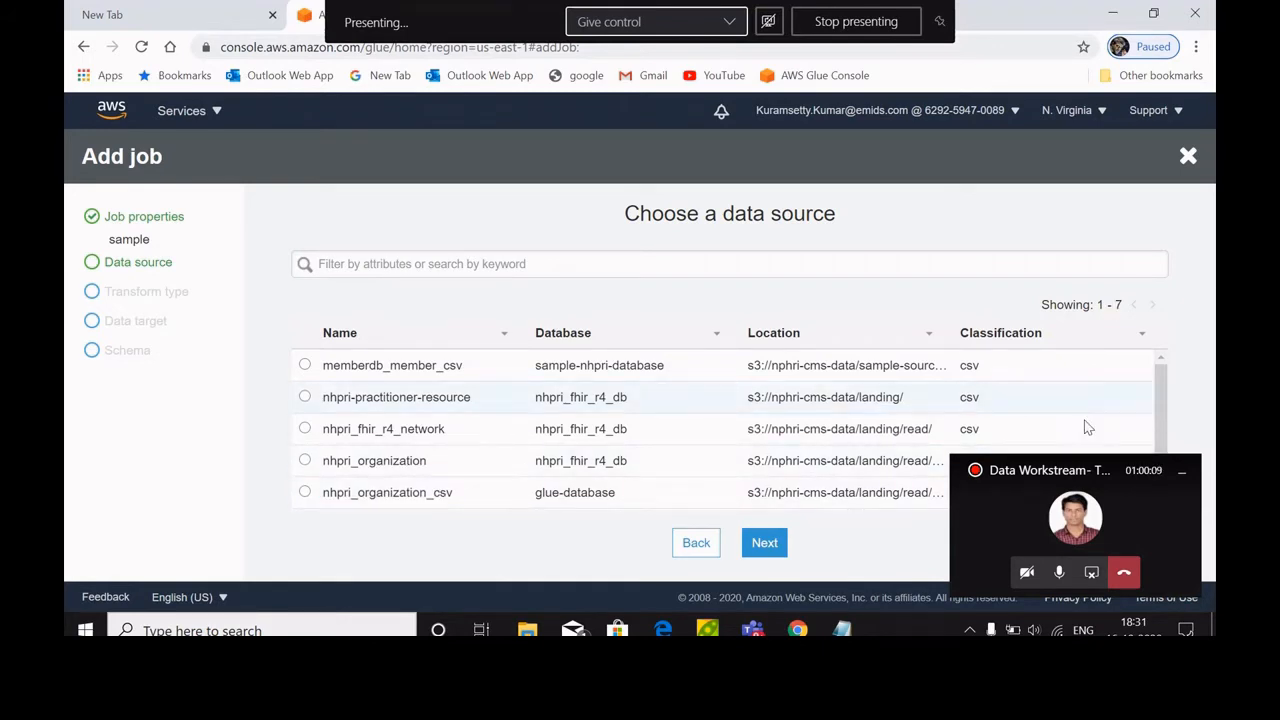
pyautogui.moveTo(1160, 430); pyautogui.dragTo(1165, 473)
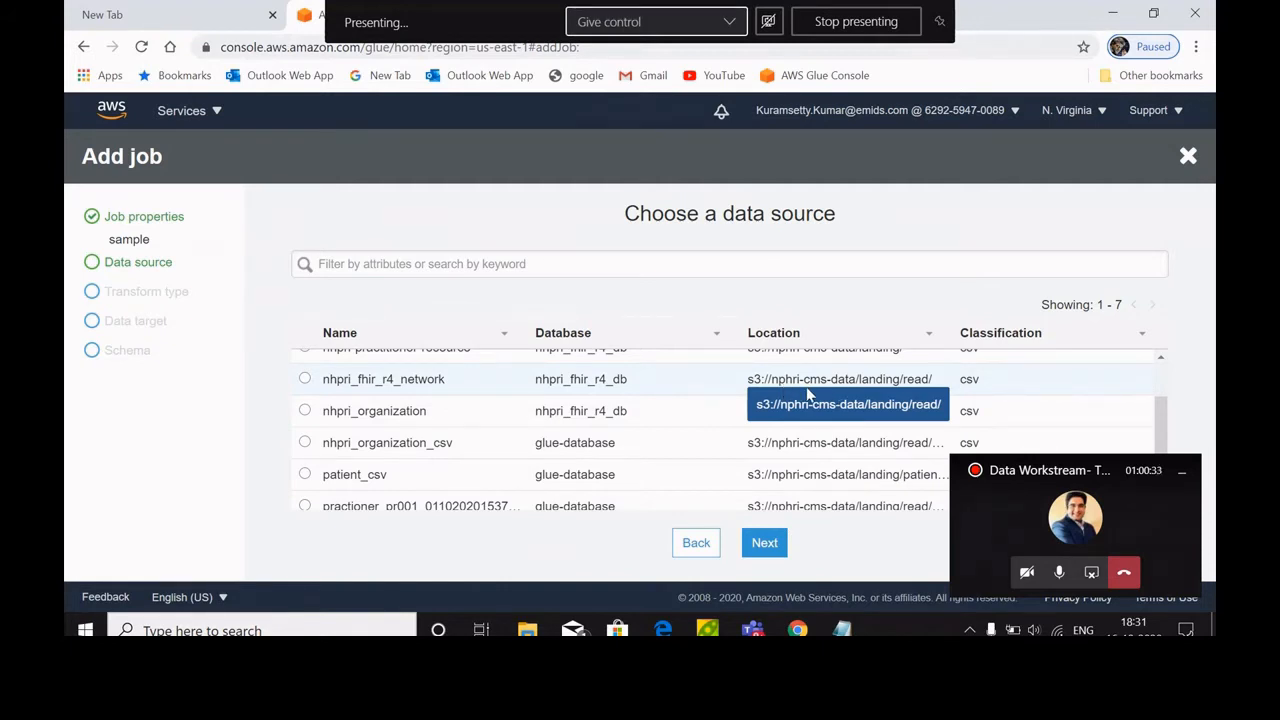
pyautogui.click(305, 380)
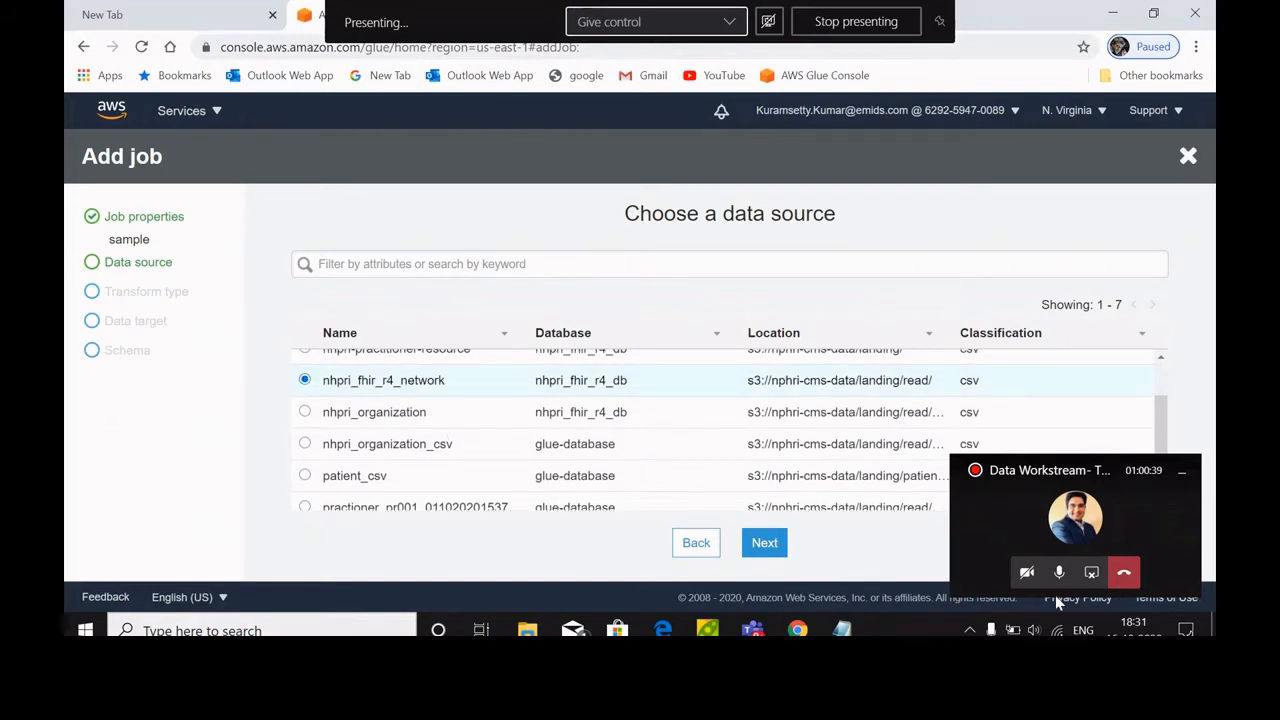
pyautogui.click(764, 542)
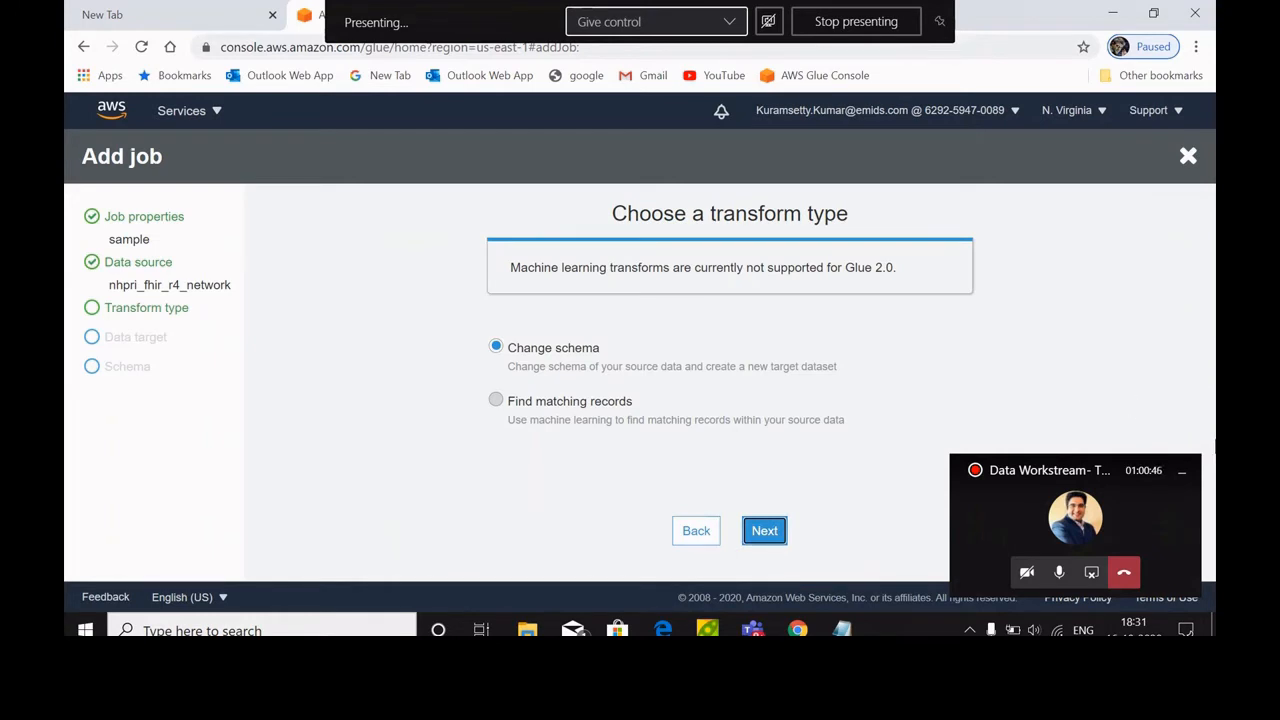
# Step: Accept the Change schema transform, set the existing catalog table nhpri_organization as the data target, and continue to the output schema
pyautogui.click(764, 532)
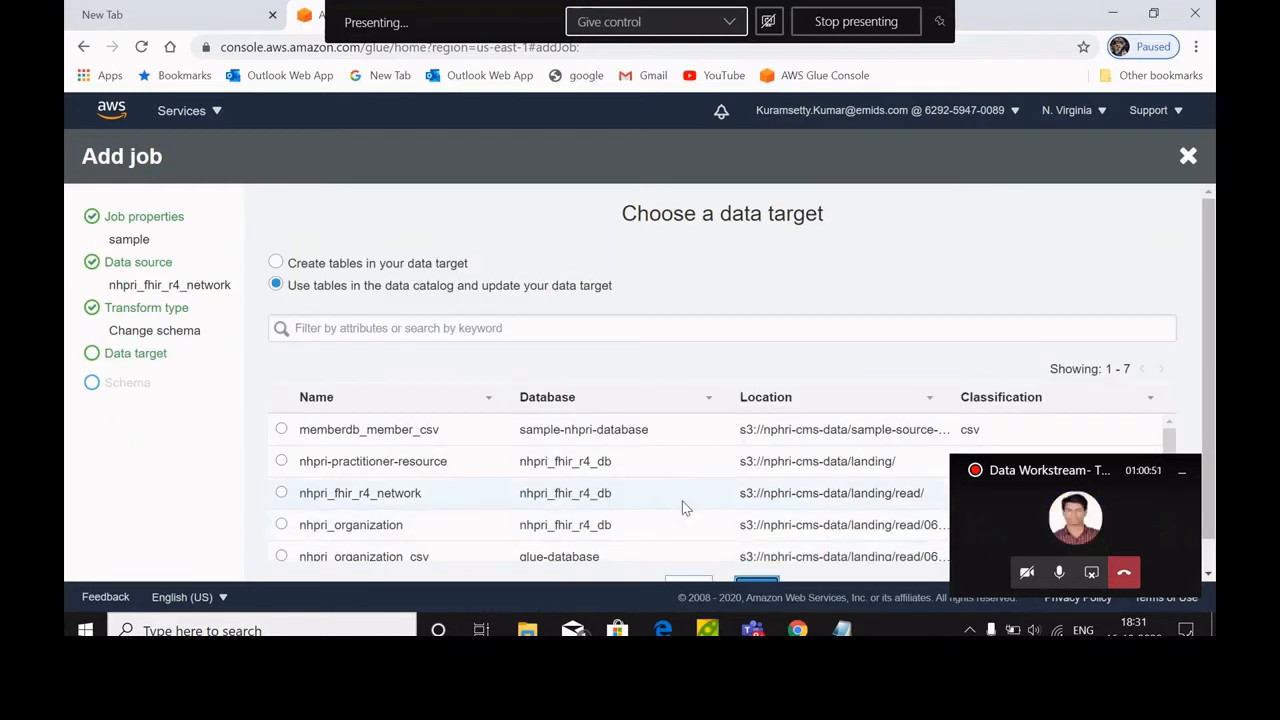
pyautogui.scroll(-1, 1212, 470)
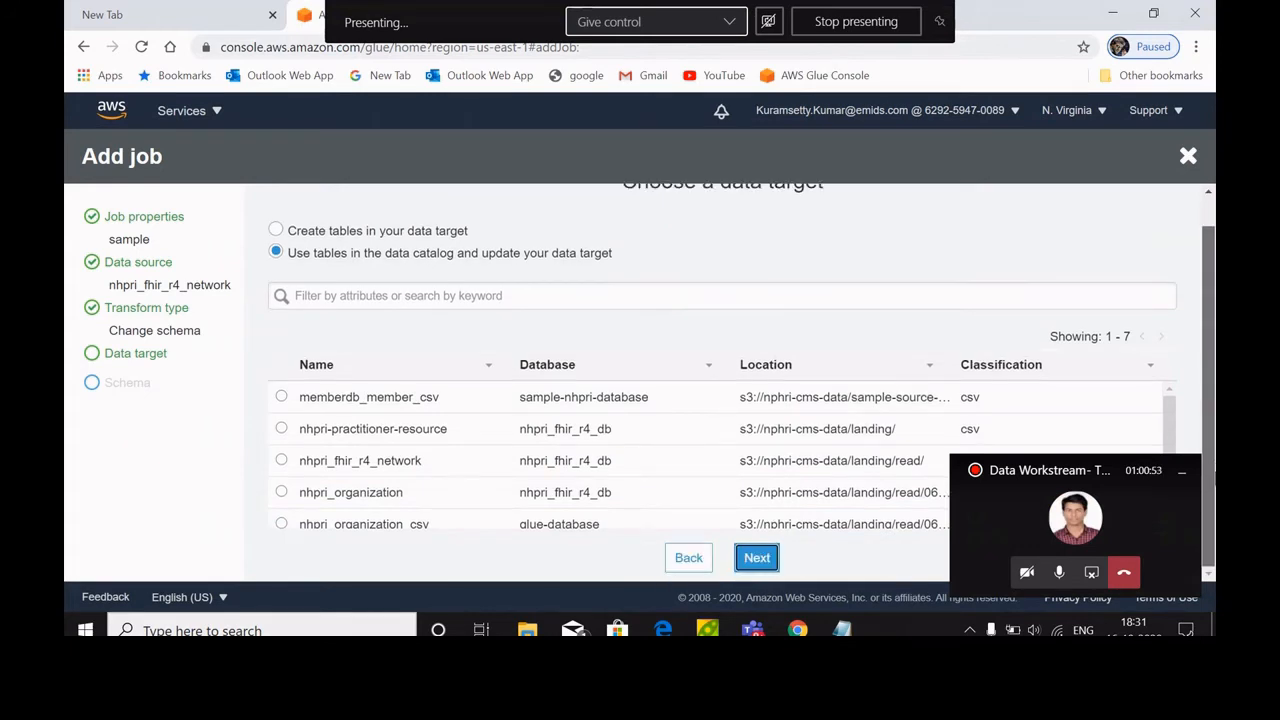
pyautogui.scroll(1, 1210, 470)
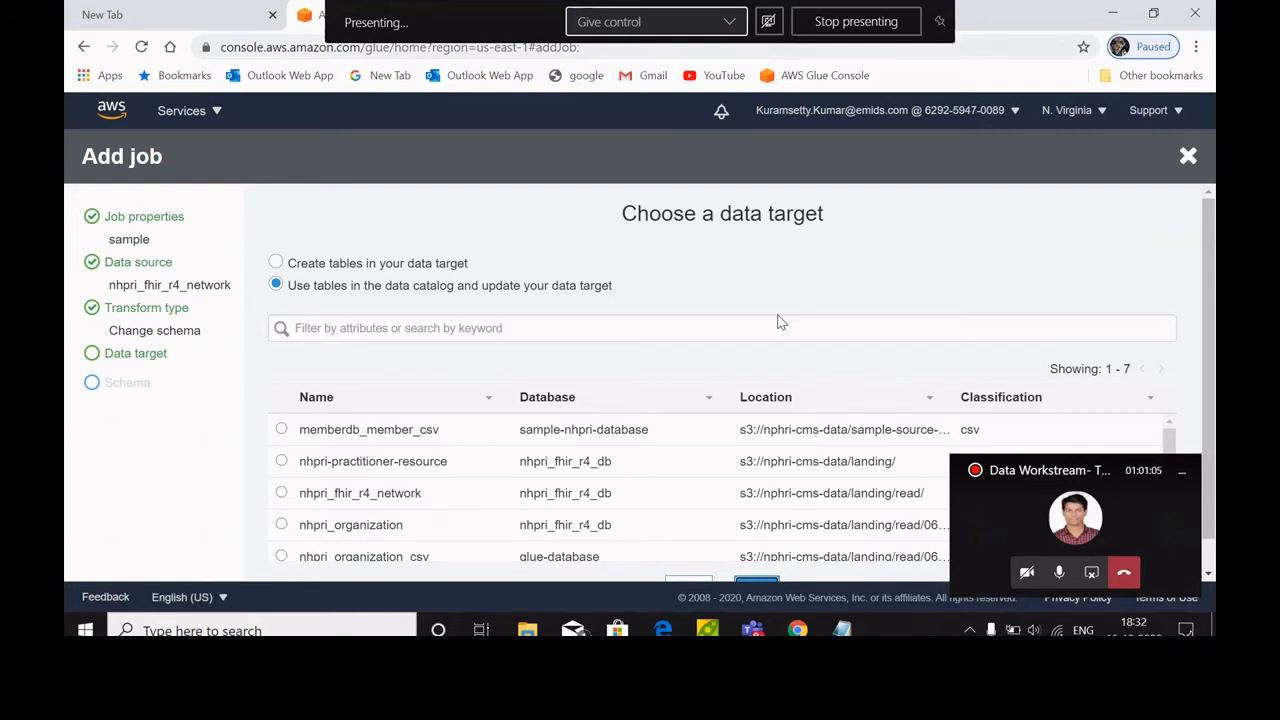
pyautogui.scroll(-1, 1210, 300)
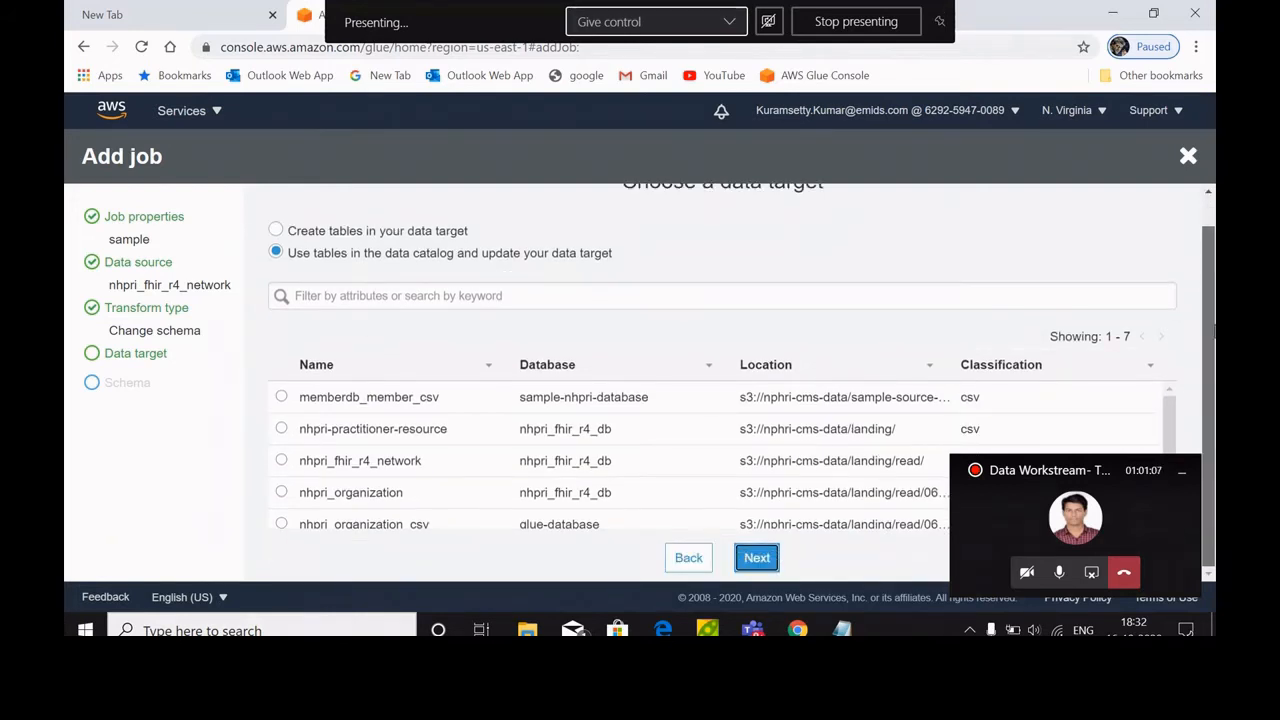
pyautogui.click(281, 492)
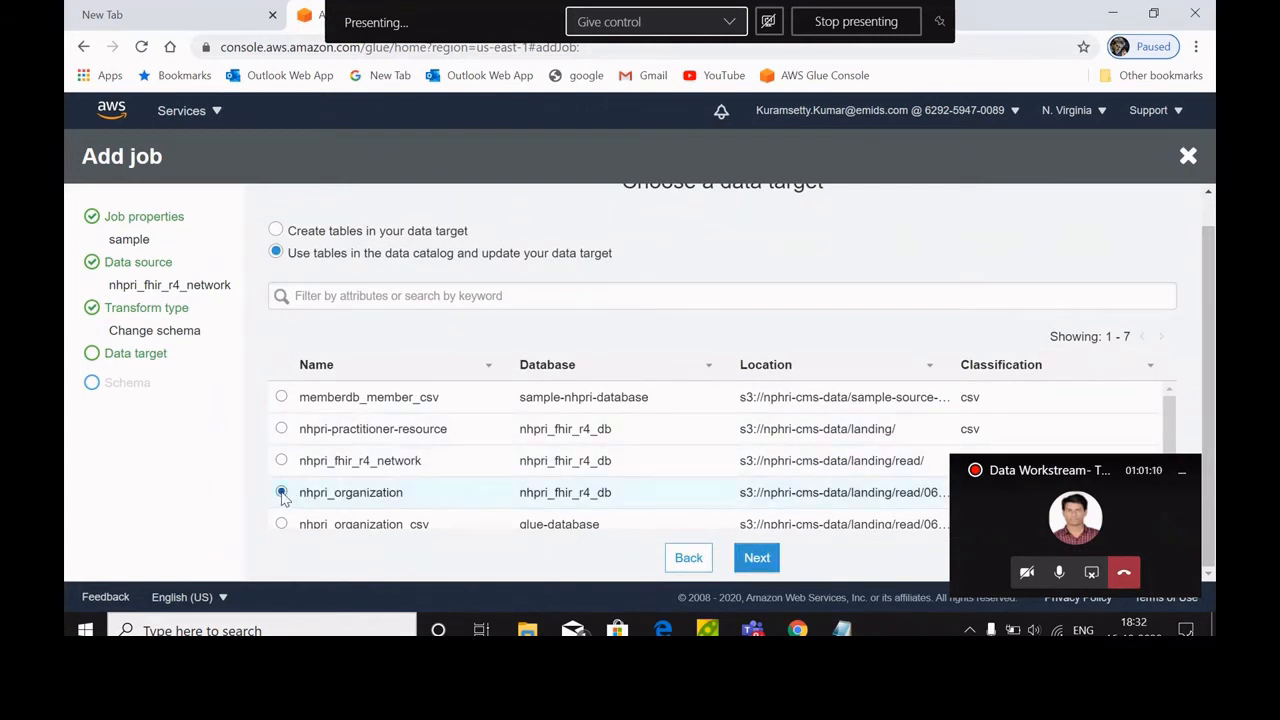
pyautogui.click(756, 559)
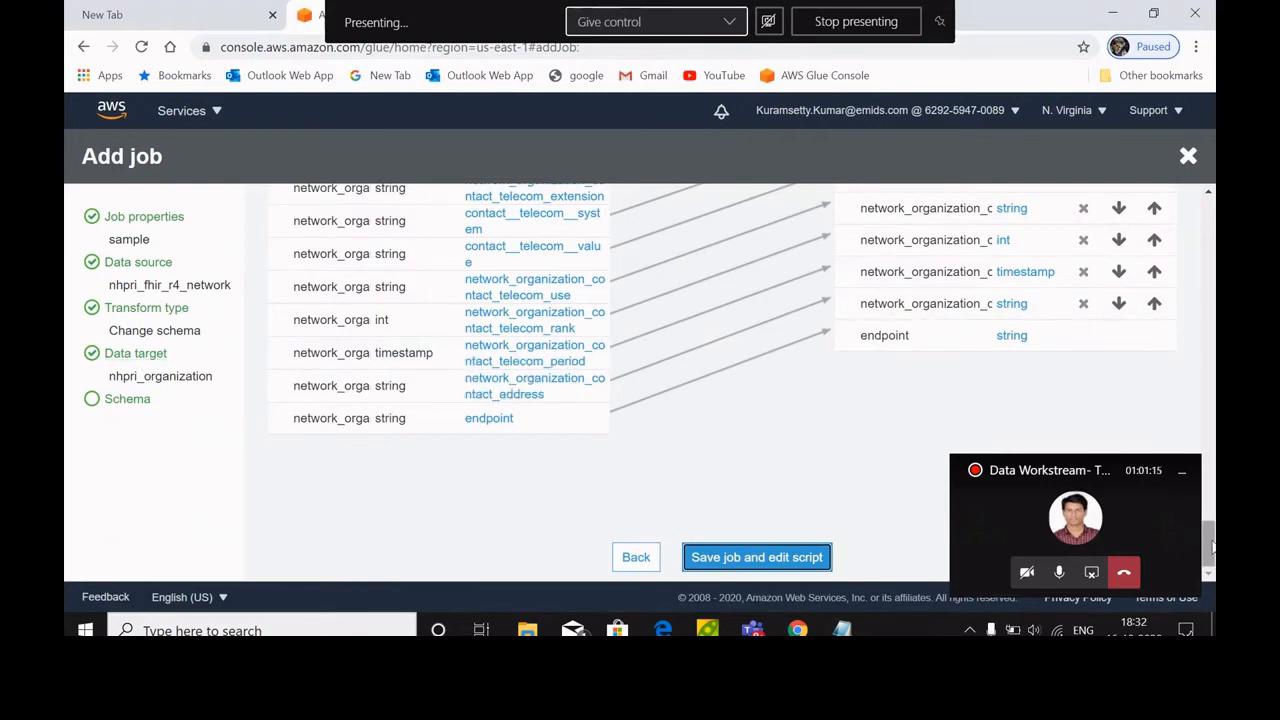
# Step: Remove the target column mapped to network_organization_npi_identifier_extension and move the network_organization_meta_extension target column down one row
pyautogui.moveTo(1212, 545); pyautogui.dragTo(1210, 205)
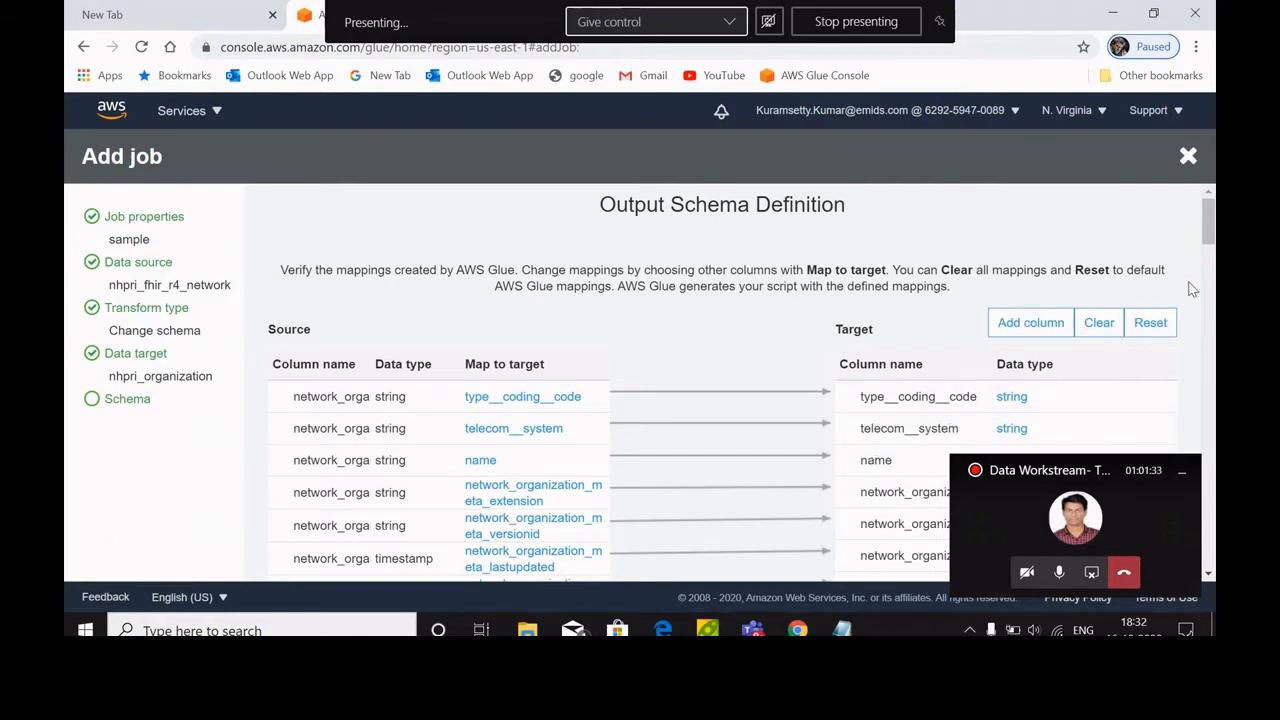
pyautogui.moveTo(1208, 218); pyautogui.dragTo(1209, 291)
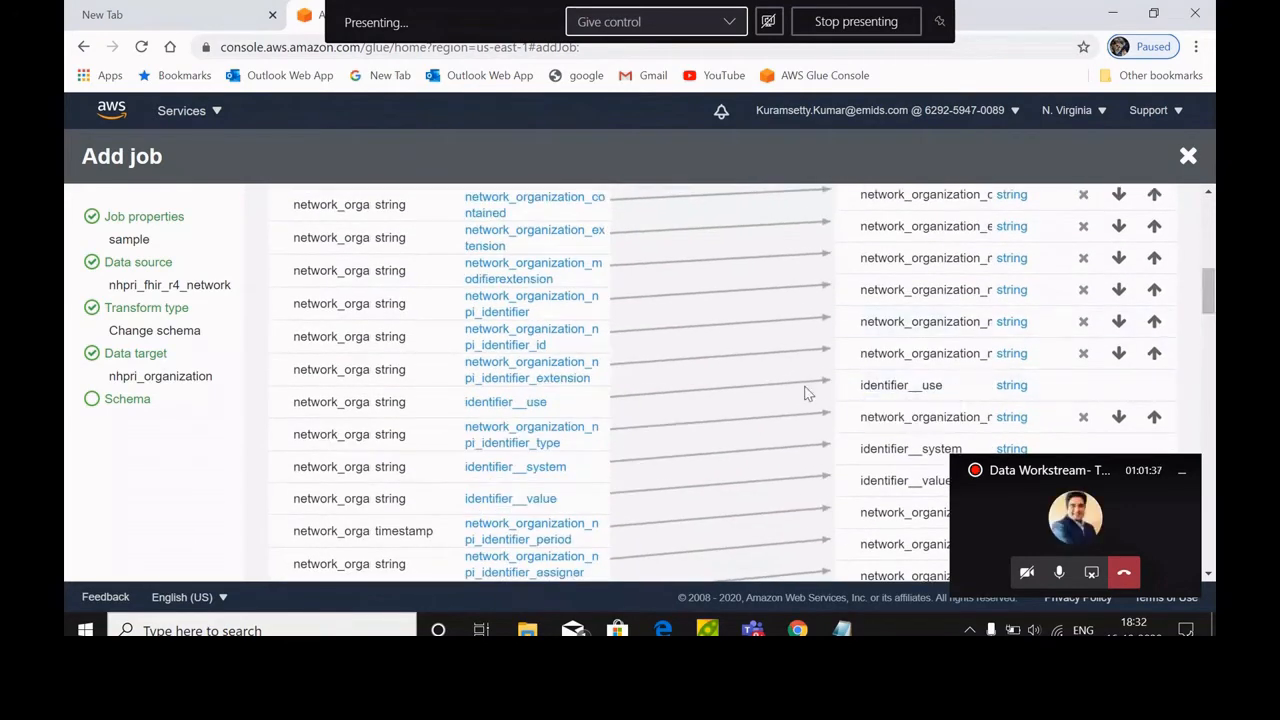
pyautogui.click(1083, 353)
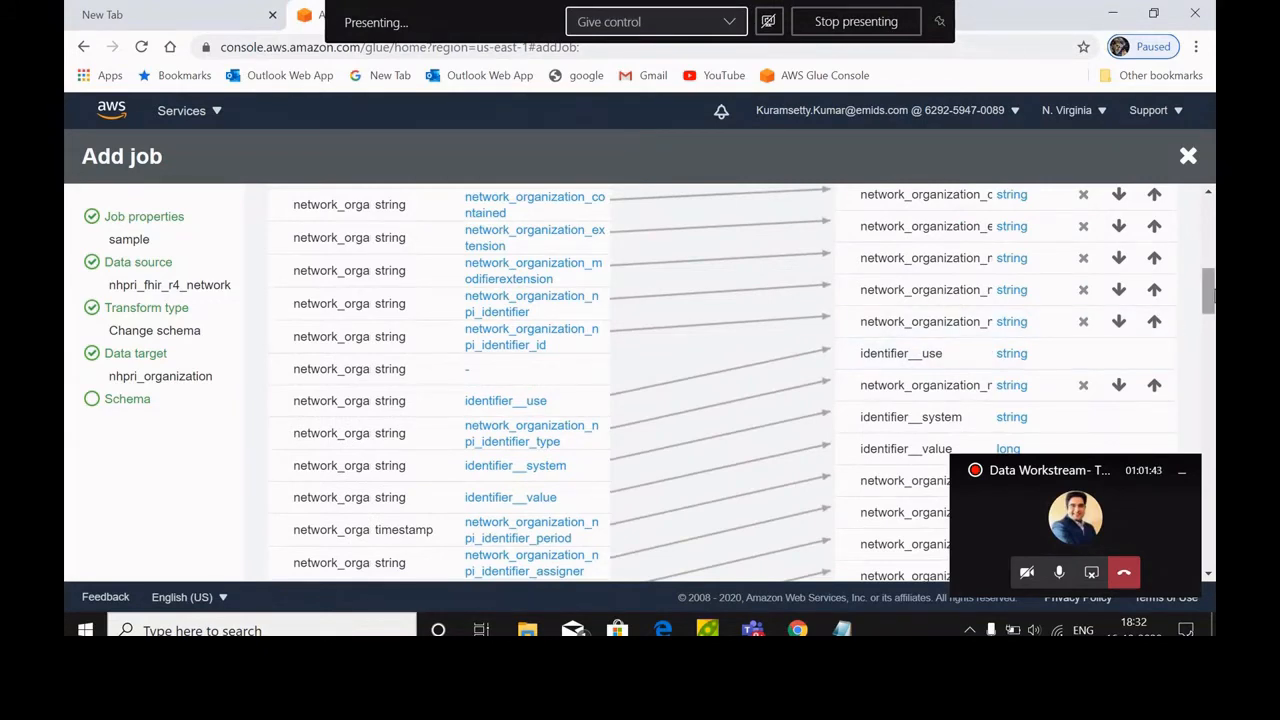
pyautogui.moveTo(1209, 295); pyautogui.dragTo(1212, 248)
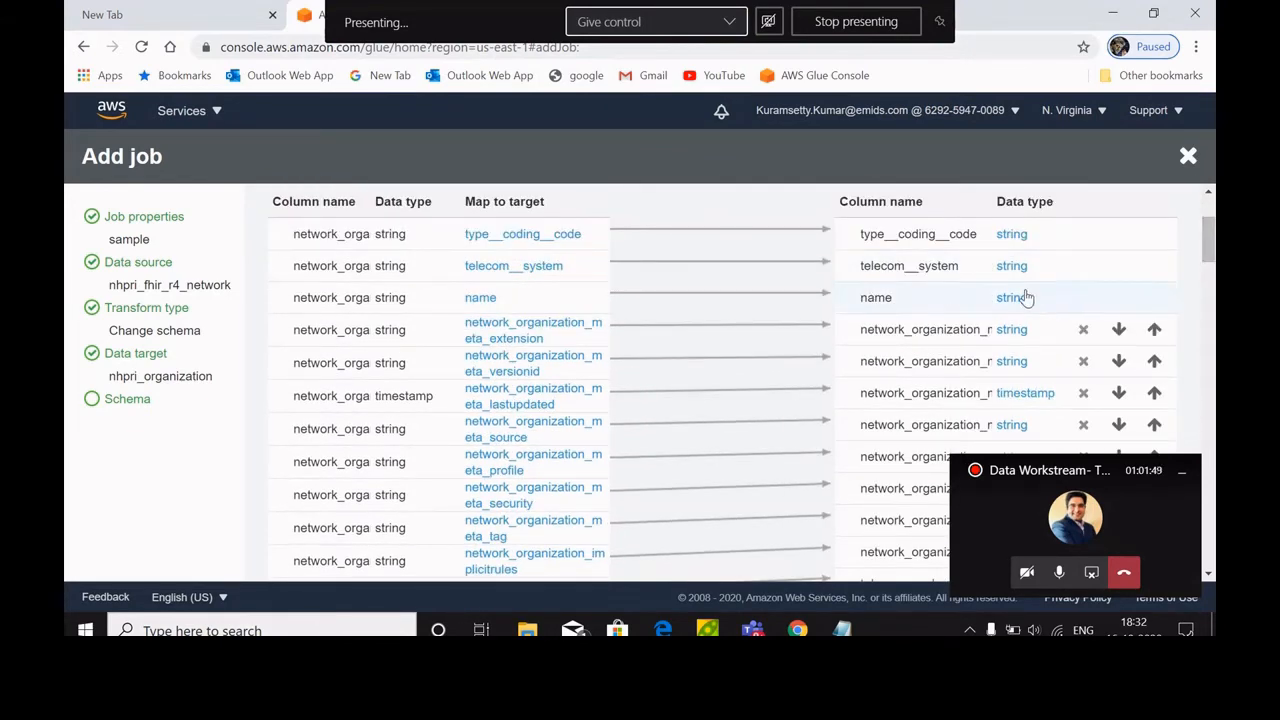
pyautogui.click(1119, 330)
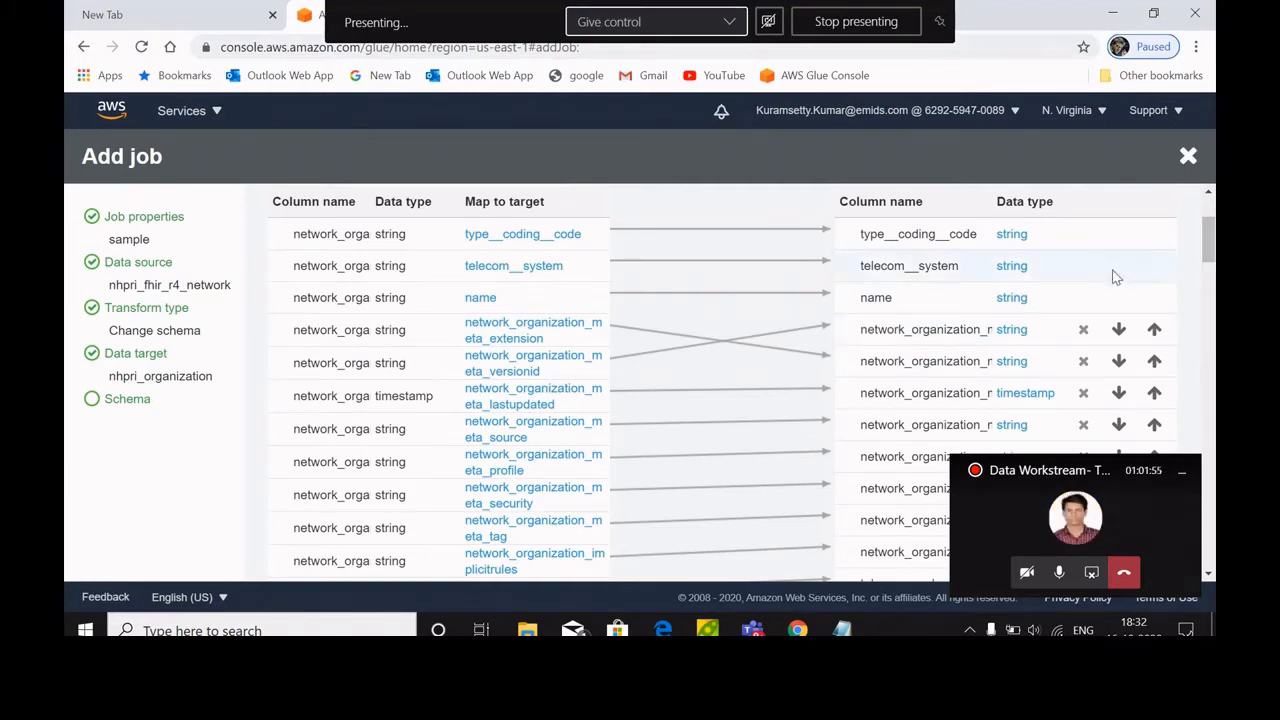
# Step: Review the source-to-target column mappings down to the endpoint column and return to the data target selection
pyautogui.scroll(1, 1212, 247)
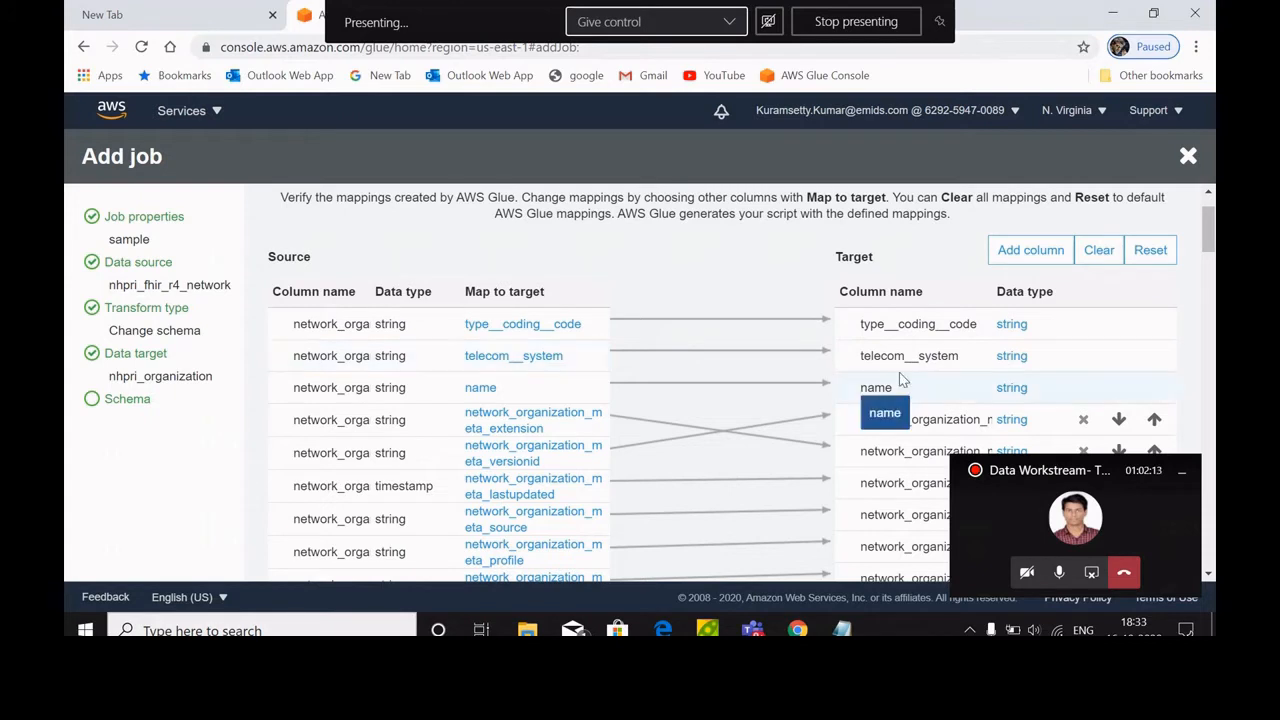
pyautogui.moveTo(1212, 220); pyautogui.dragTo(1212, 226)
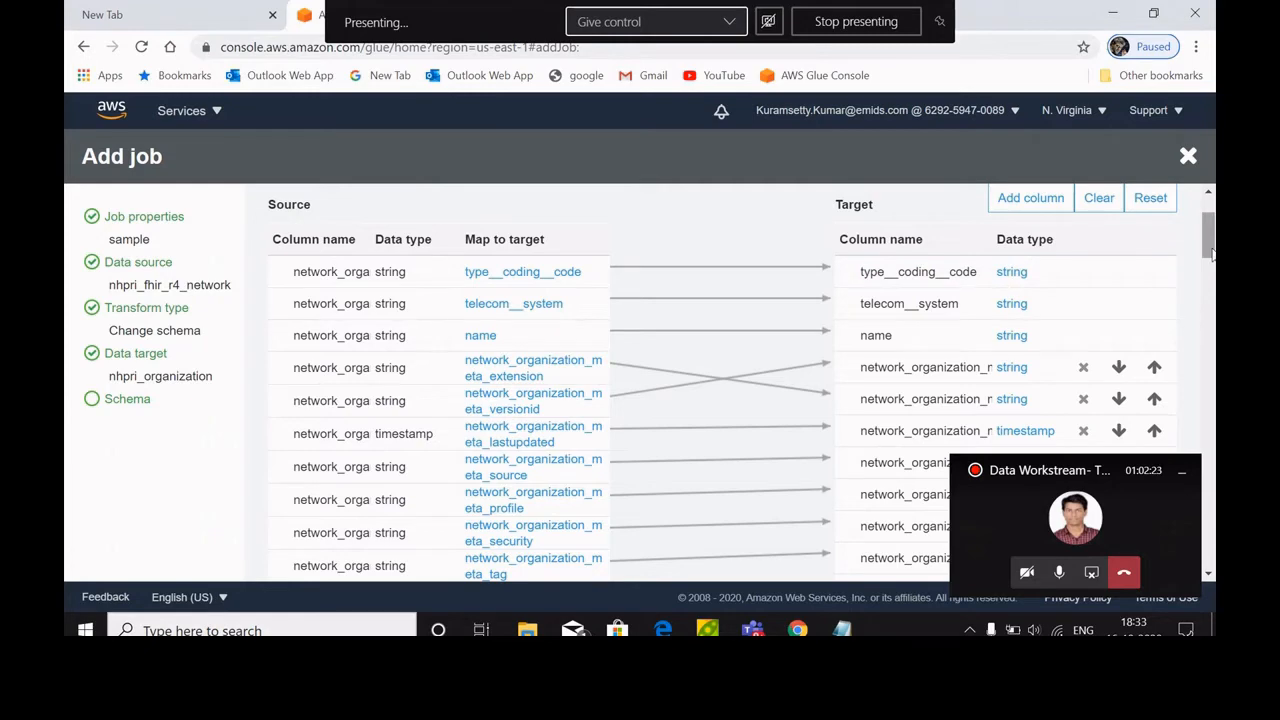
pyautogui.scroll(1, 1211, 251)
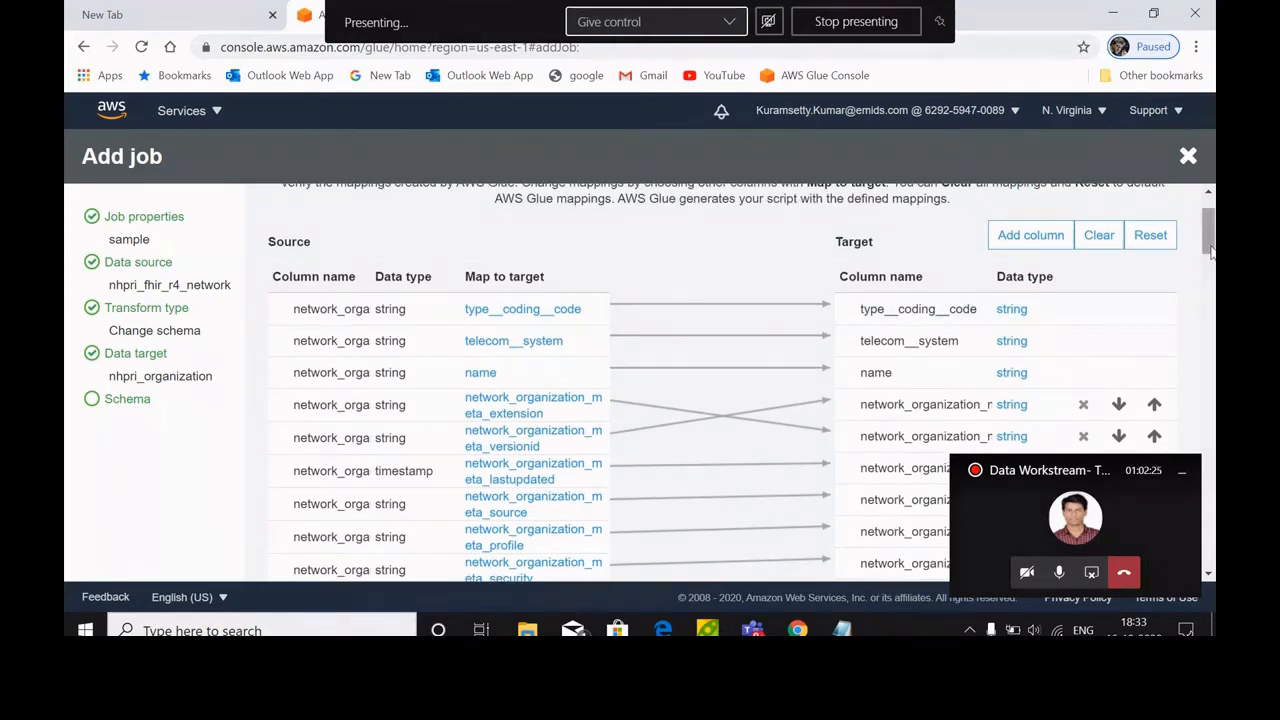
pyautogui.moveTo(1211, 251)
pyautogui.mouseDown()
pyautogui.moveTo(1207, 261)
pyautogui.moveTo(1207, 247)
pyautogui.mouseUp()
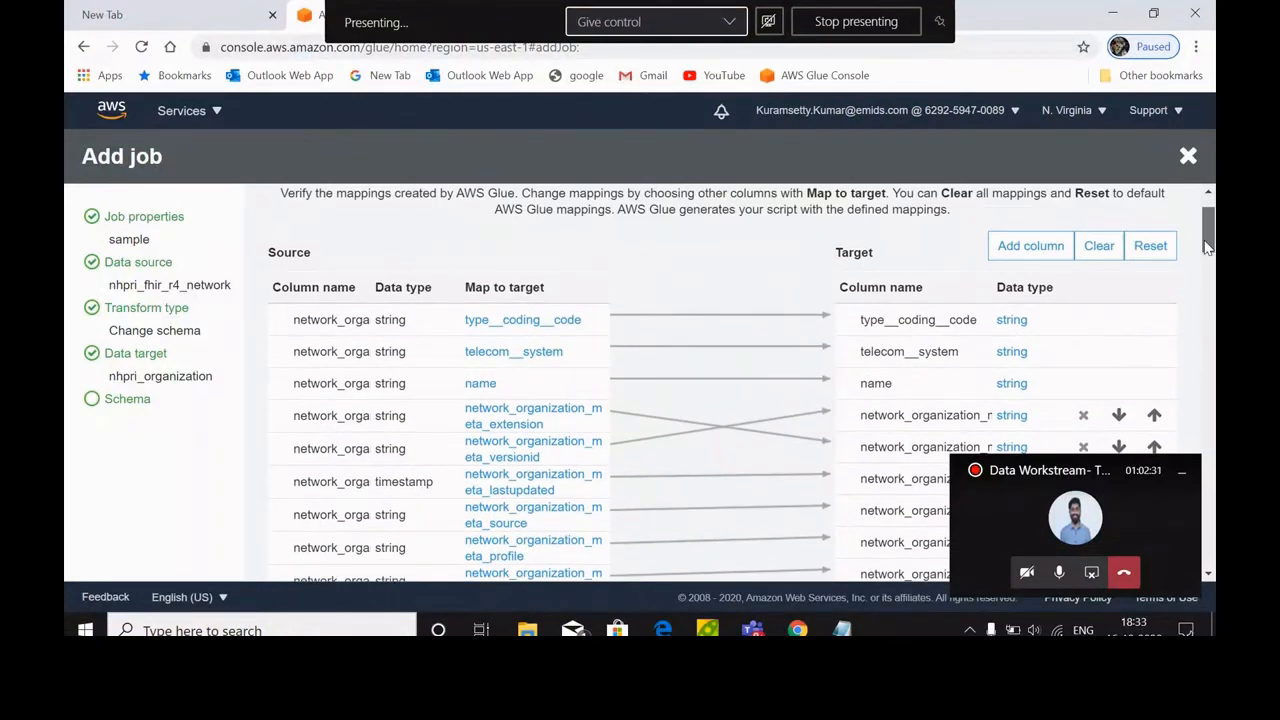
pyautogui.moveTo(1207, 247); pyautogui.dragTo(1207, 249)
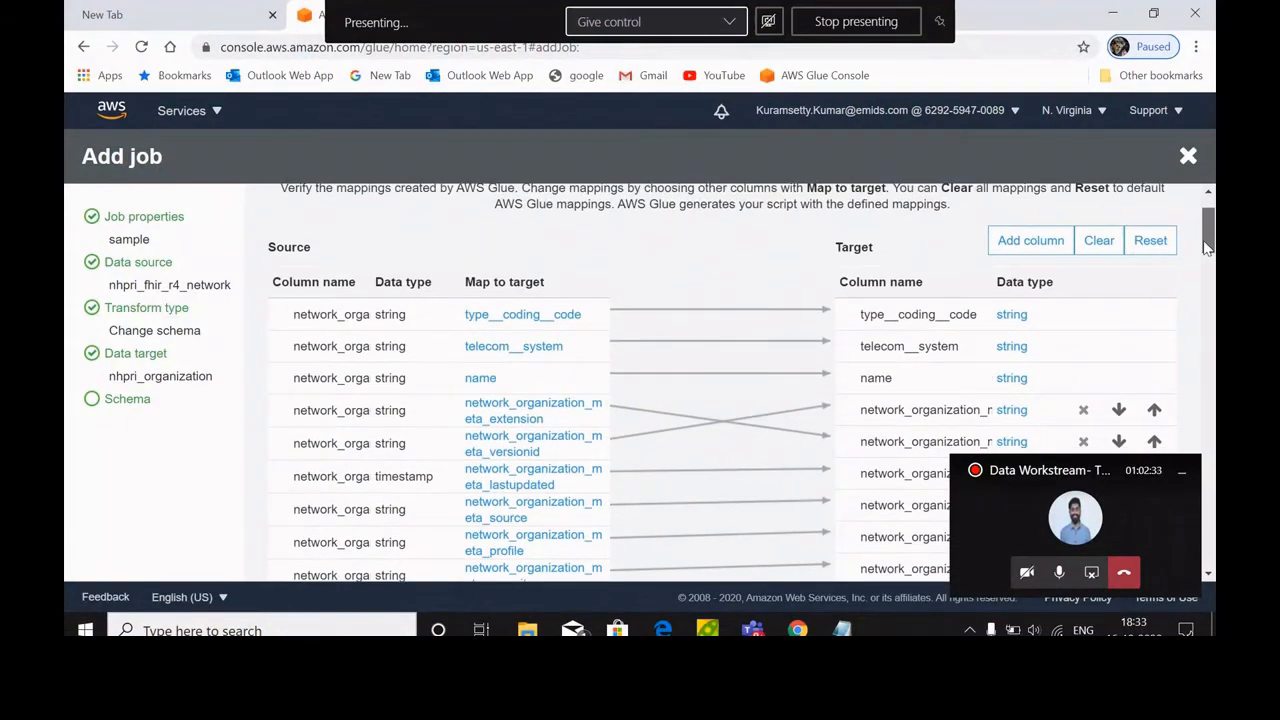
pyautogui.moveTo(1207, 249); pyautogui.dragTo(1206, 312)
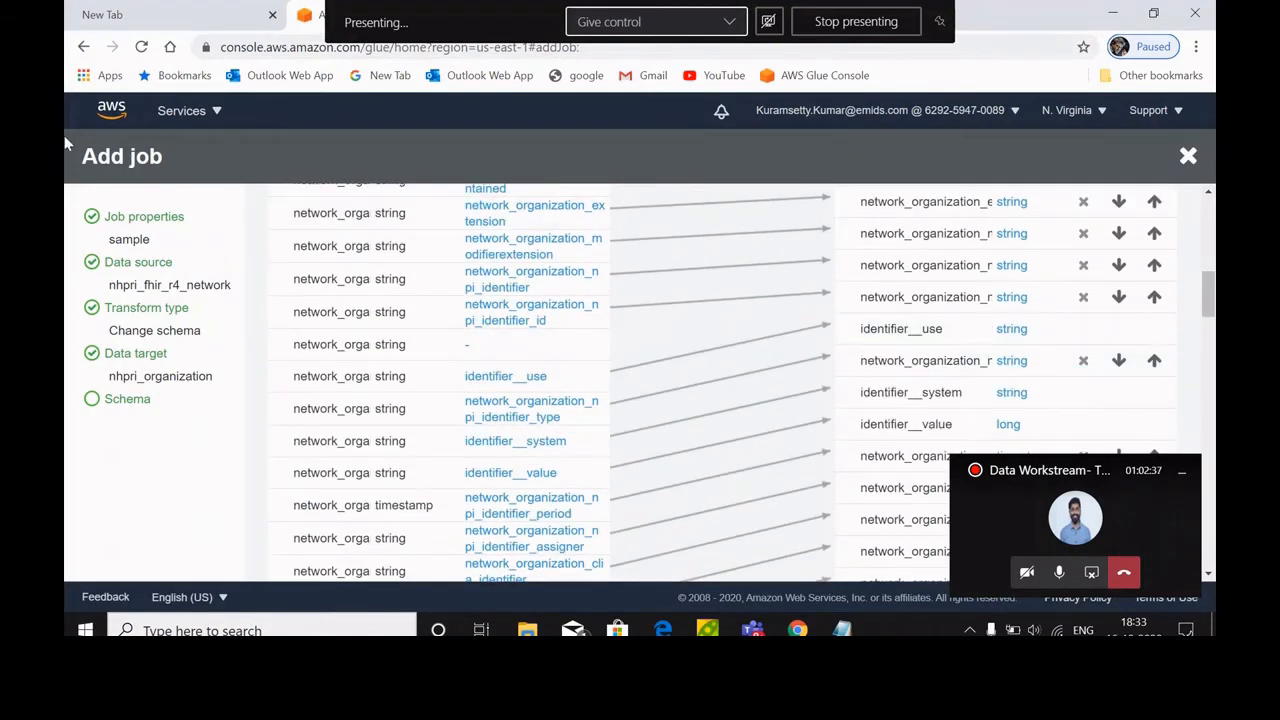
pyautogui.moveTo(1201, 297); pyautogui.dragTo(1212, 415)
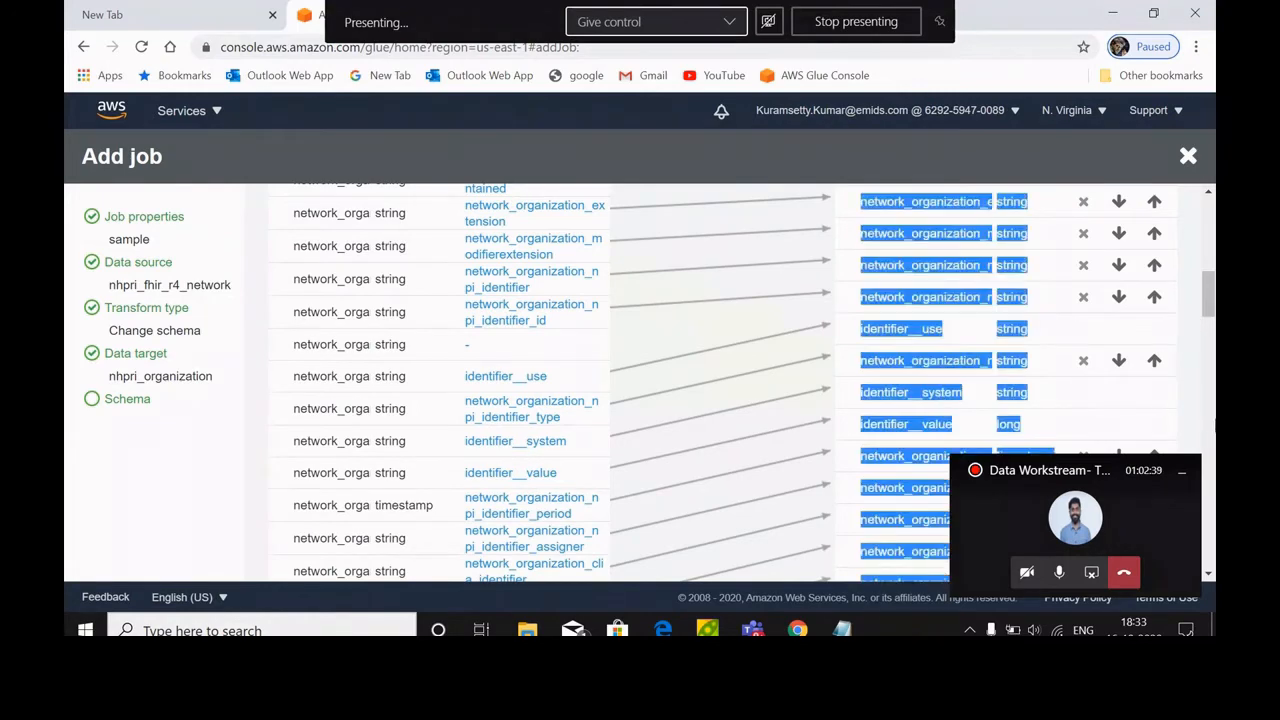
pyautogui.moveTo(1208, 290); pyautogui.dragTo(1208, 545)
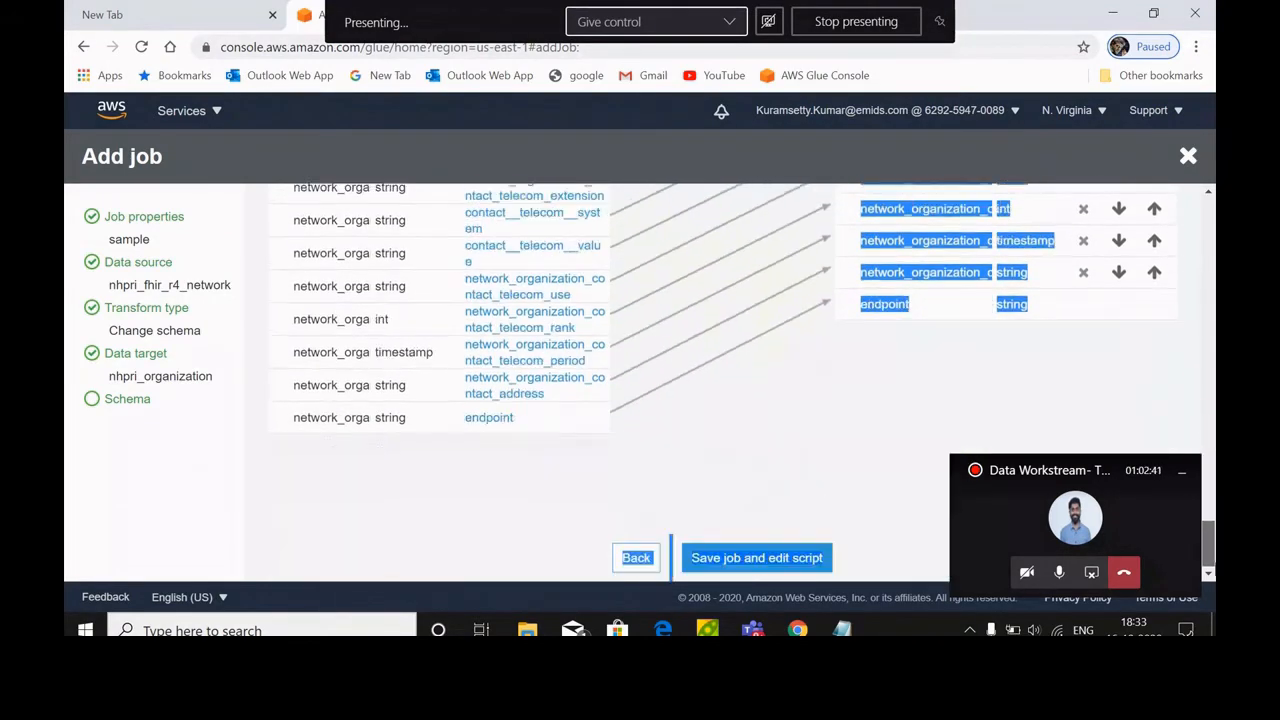
pyautogui.click(637, 560)
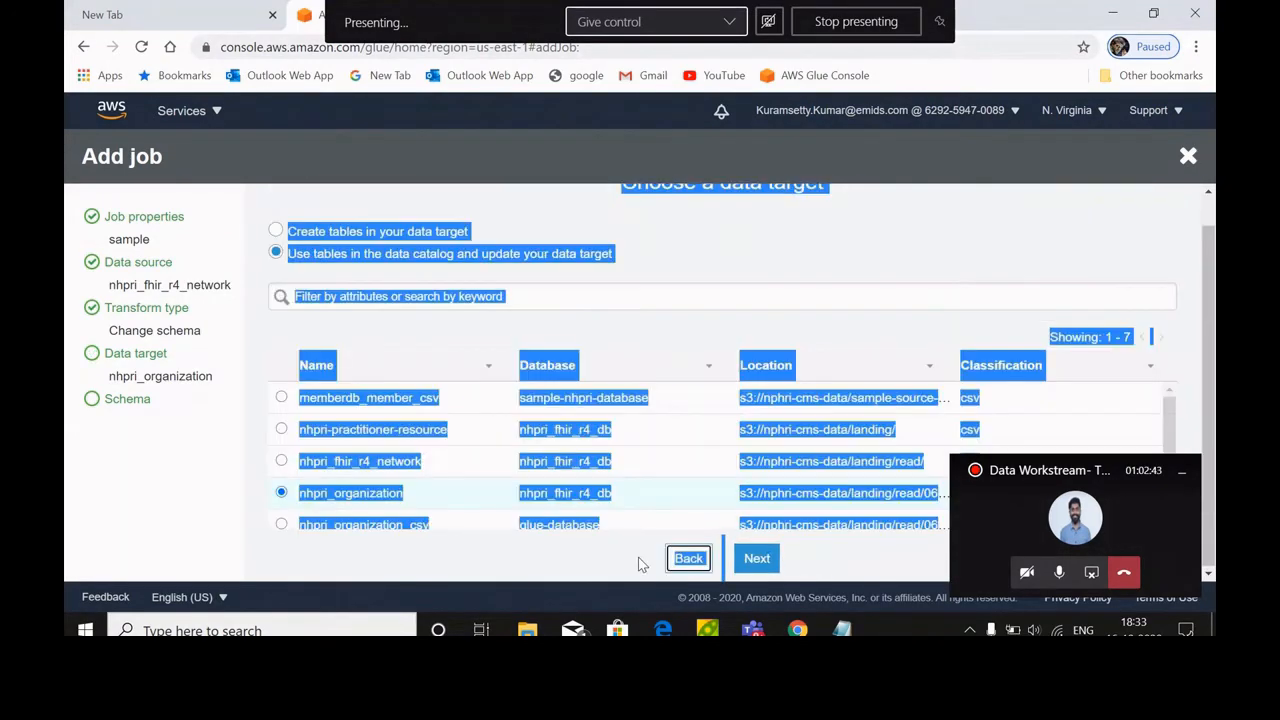
pyautogui.click(715, 247)
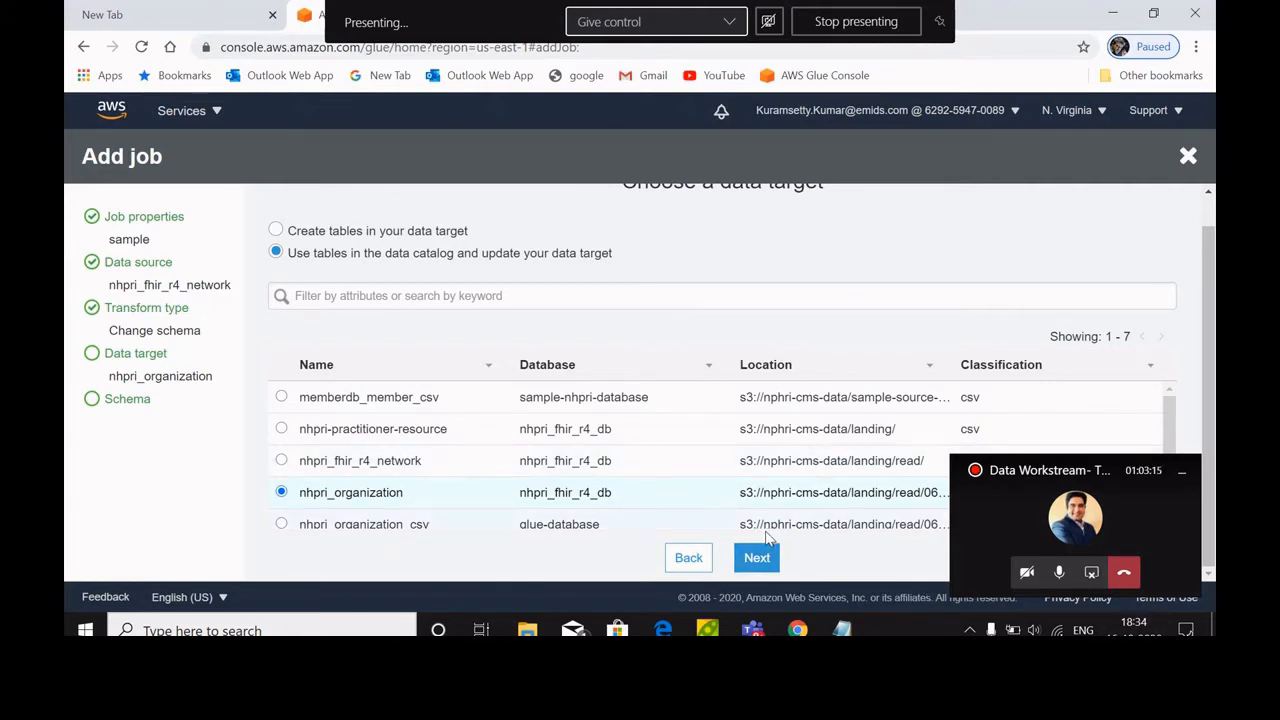
# Step: Bring up the Teams meeting window and minimize it to get back to the Glue console
pyautogui.click(1092, 538)
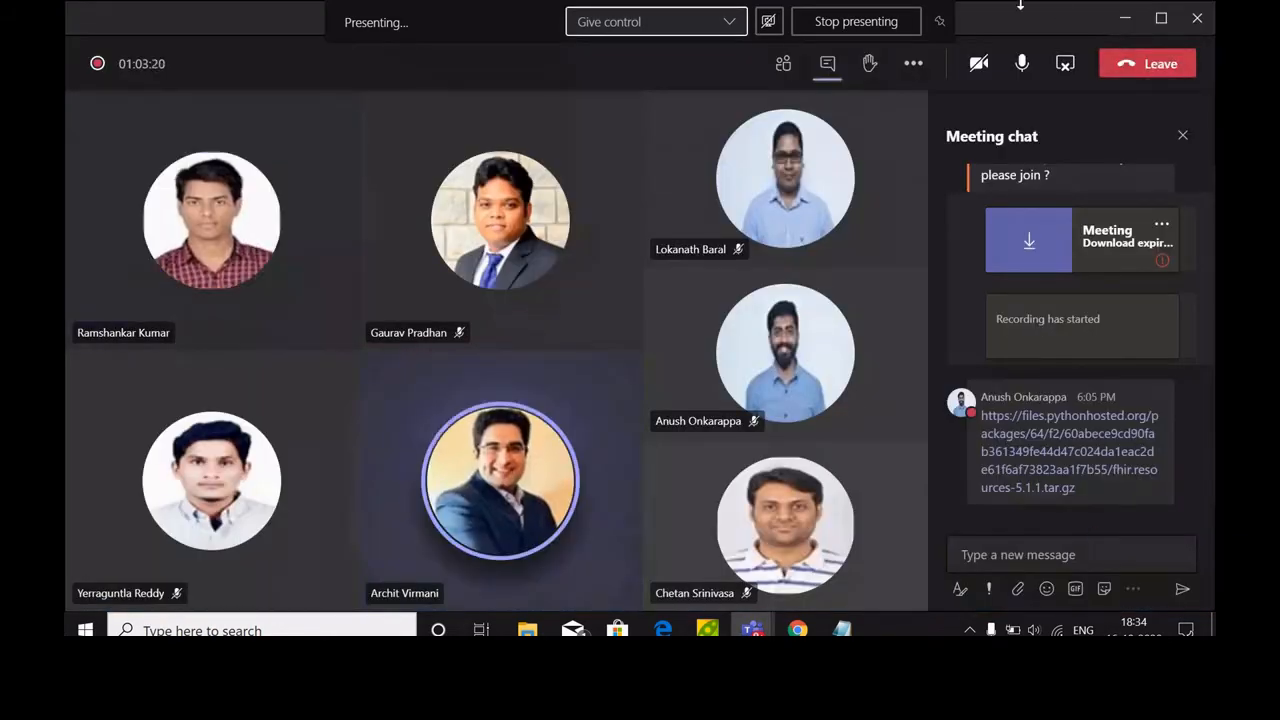
pyautogui.click(1128, 18)
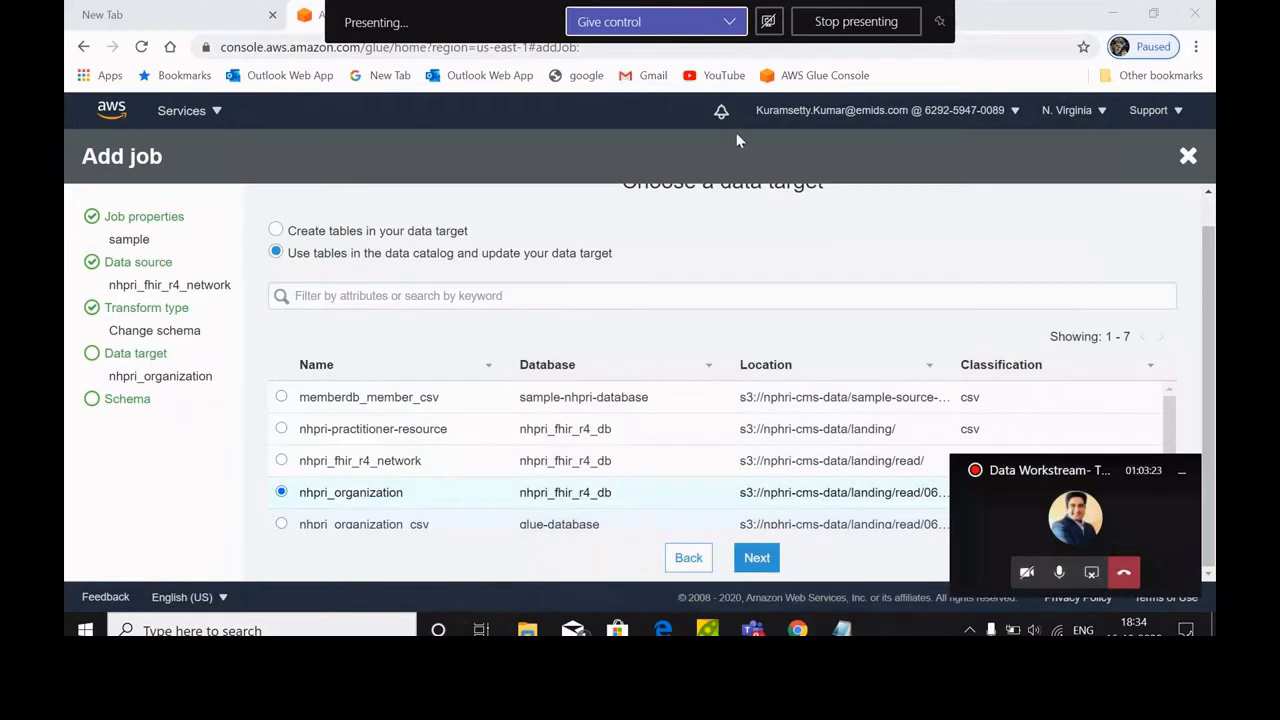
# Step: Abandon the sample job setup without saving and start adding a new job from the Jobs list
pyautogui.click(1188, 156)
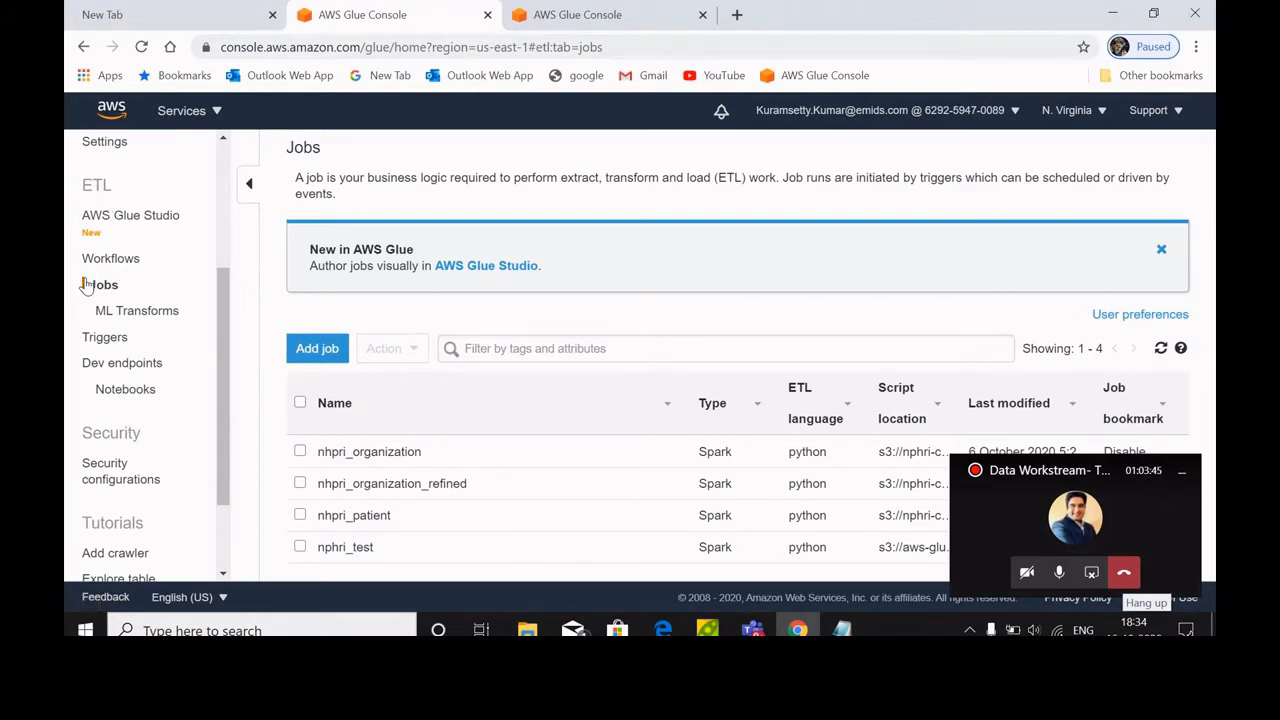
pyautogui.click(316, 348)
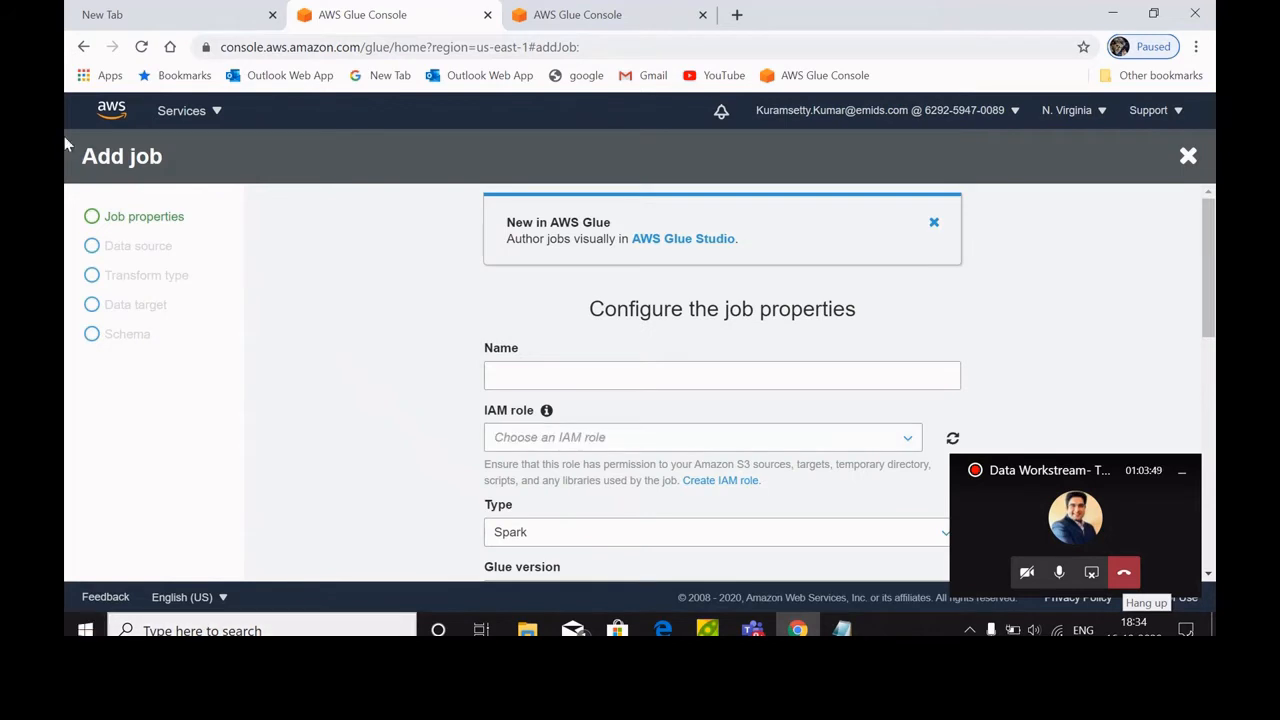
# Step: Name the new job sample, assign the NHPRI-Data-Glue-Service-Role IAM role, and continue to the data source selection
pyautogui.click(533, 372)
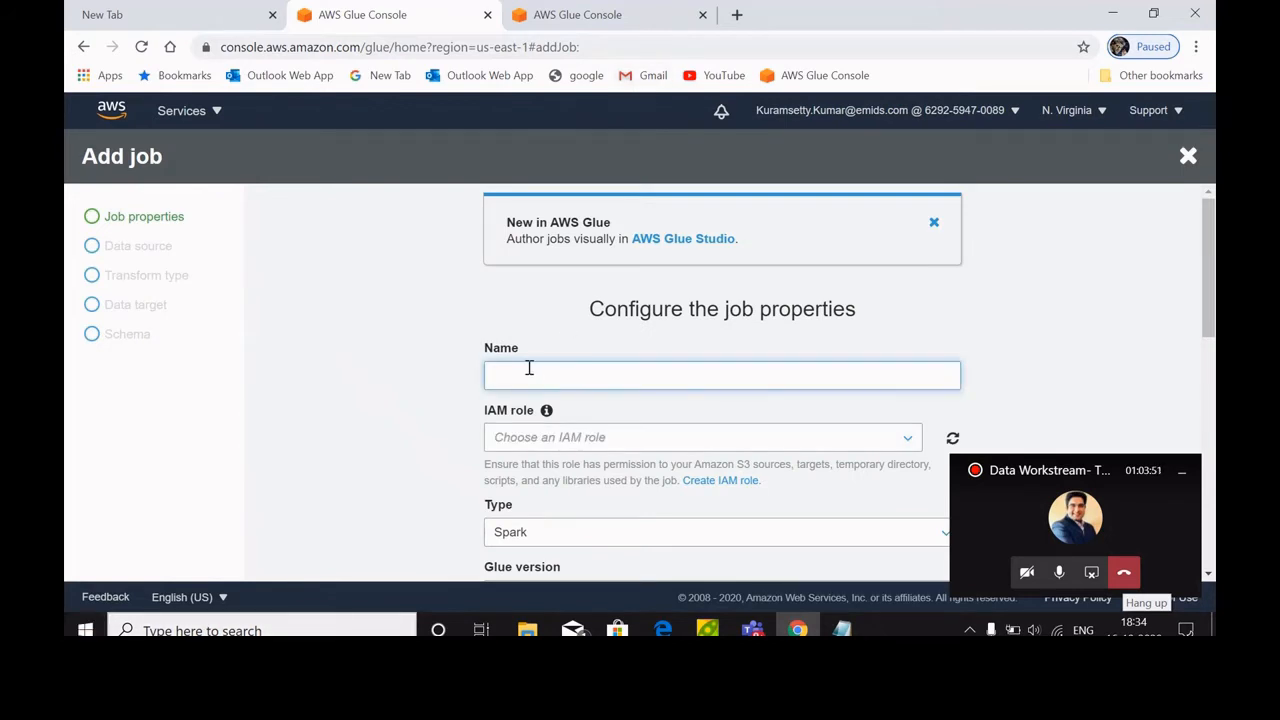
pyautogui.write('sample')
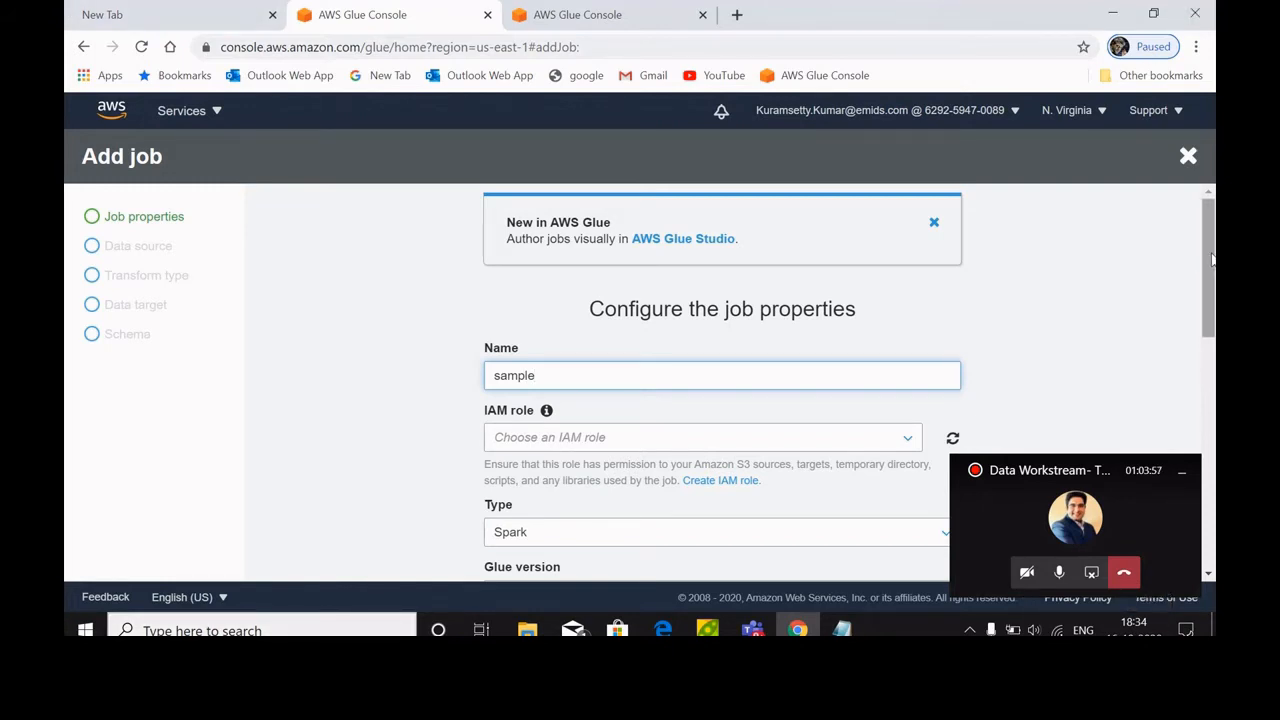
pyautogui.moveTo(1207, 263); pyautogui.dragTo(1207, 333)
pyautogui.scroll(1, 1205, 325)
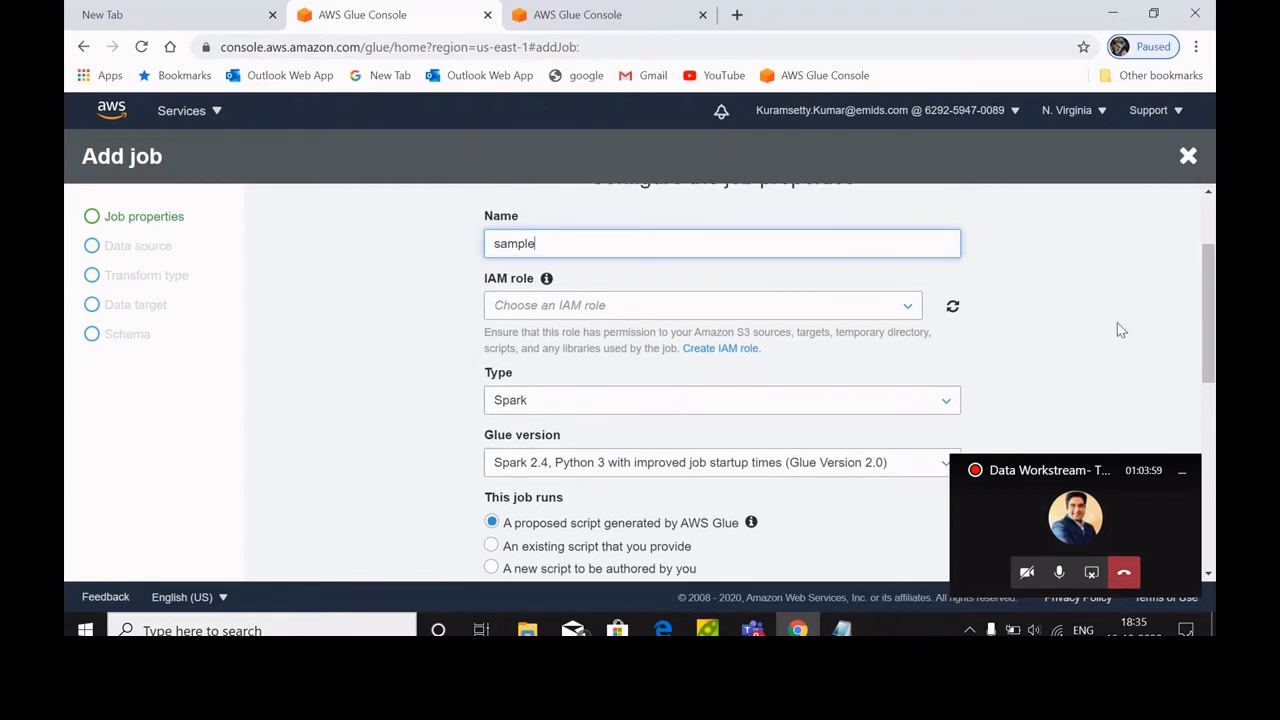
pyautogui.click(897, 314)
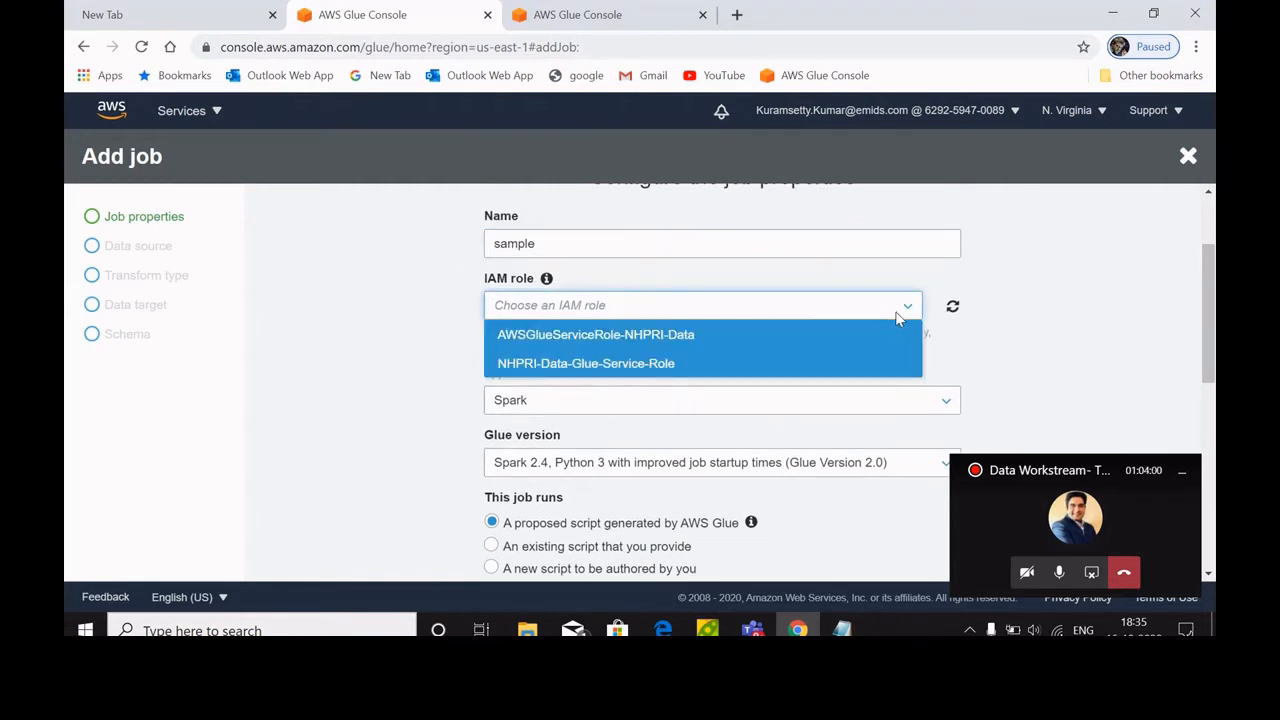
pyautogui.click(763, 364)
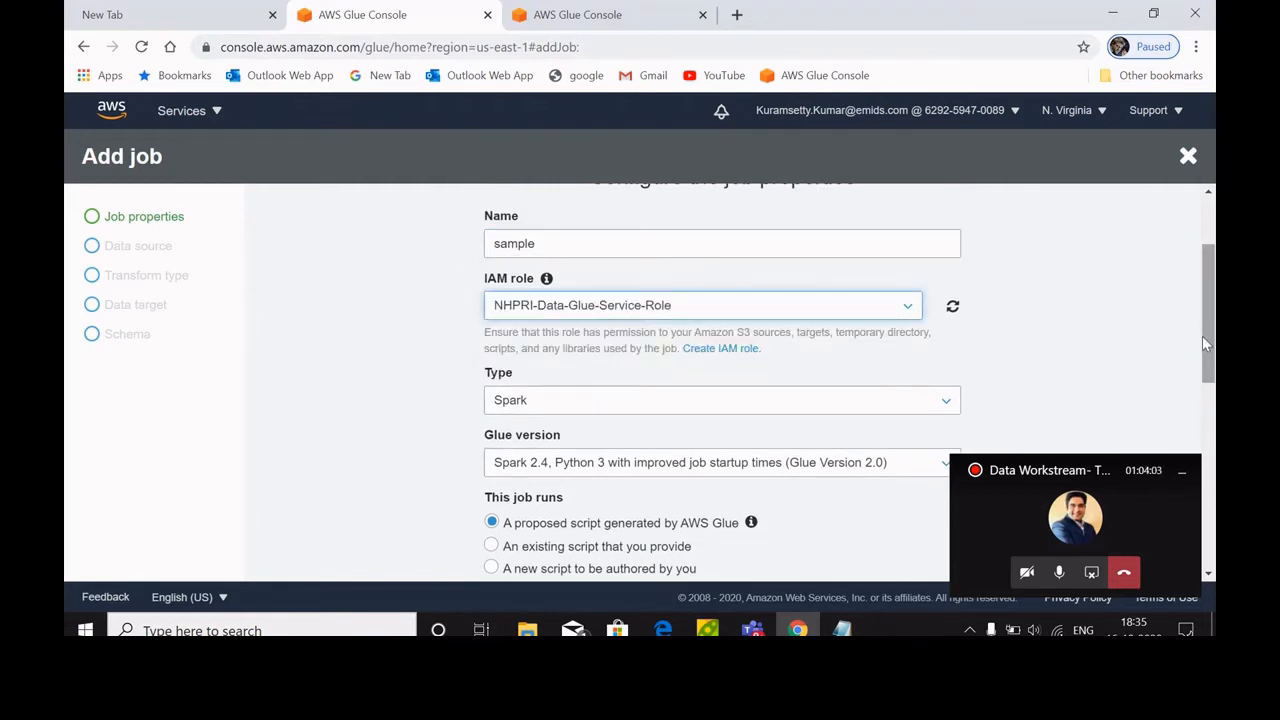
pyautogui.moveTo(1202, 336); pyautogui.dragTo(1210, 550)
pyautogui.click(722, 559)
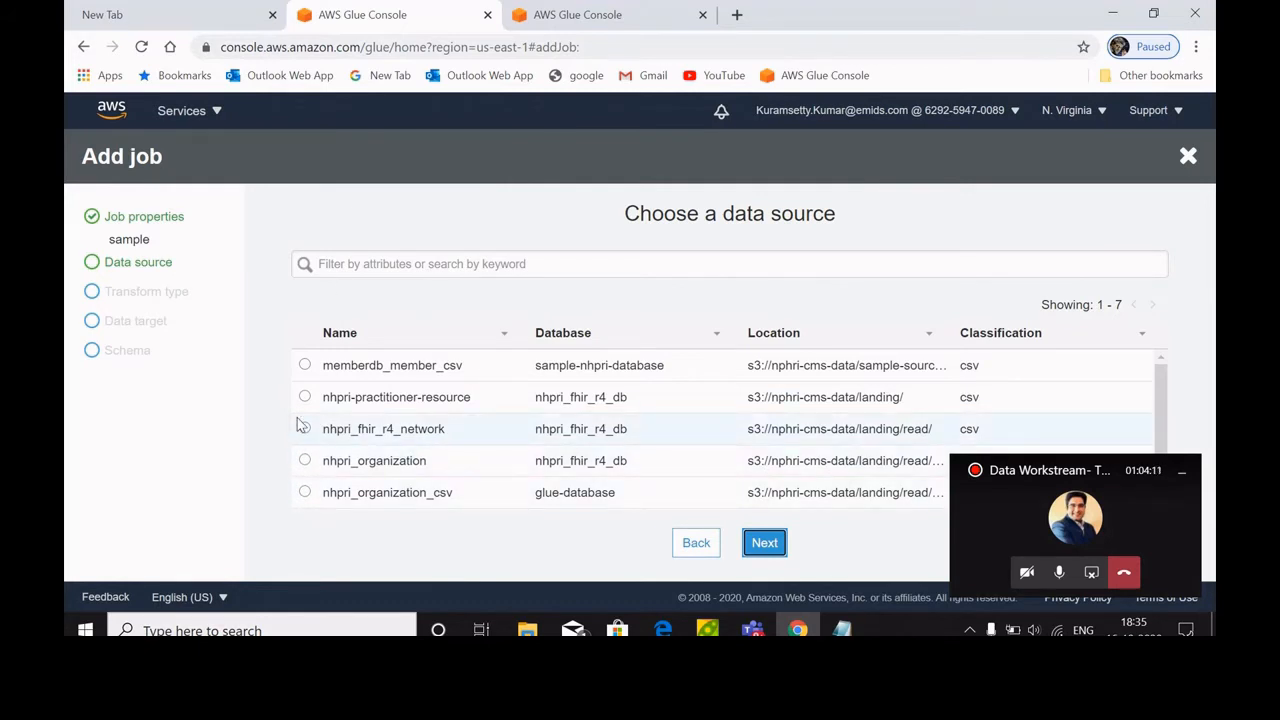
# Step: Choose the nhpri_fhir_r4_network table as the data source and accept Change schema as the transform type
pyautogui.click(304, 428)
pyautogui.click(762, 545)
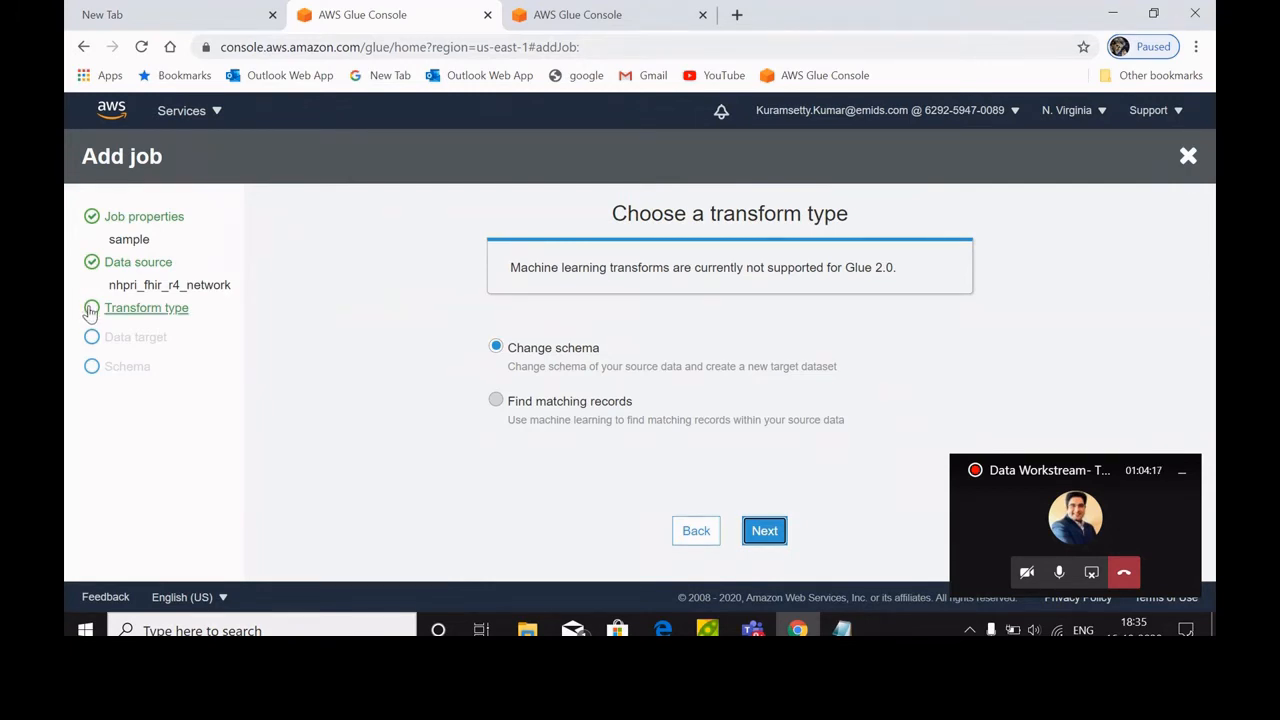
pyautogui.click(90, 313)
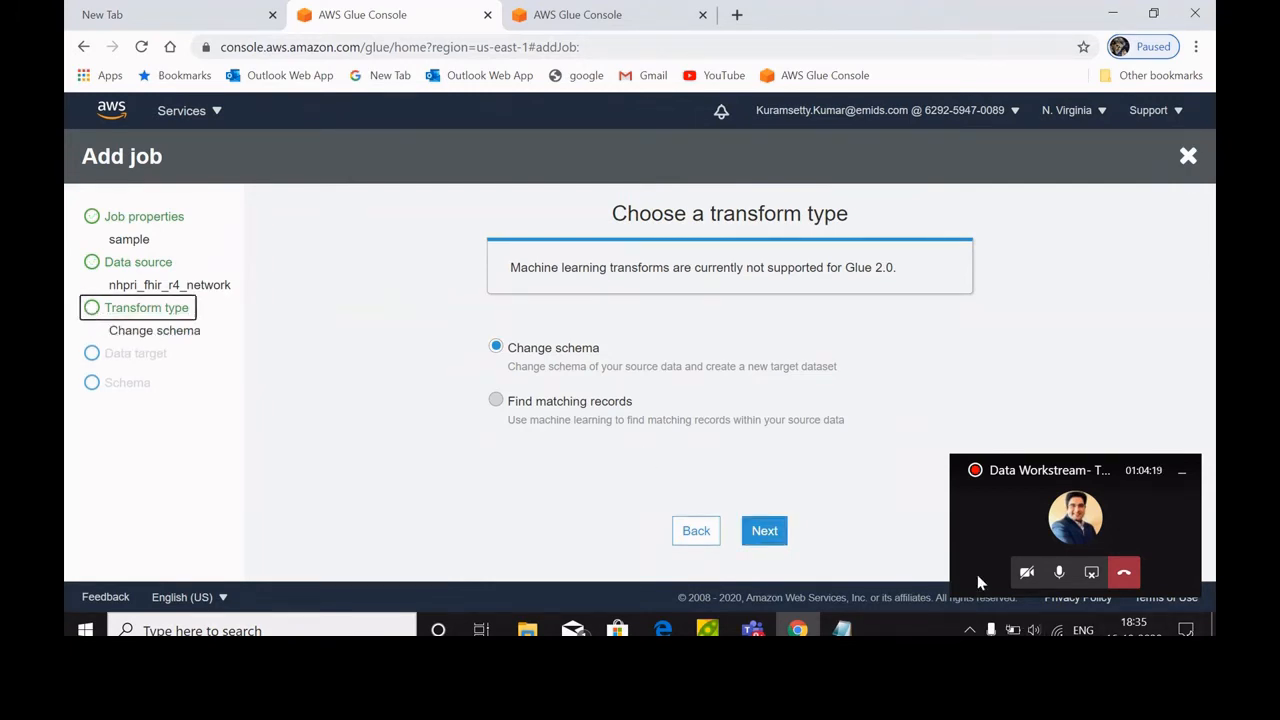
pyautogui.click(757, 533)
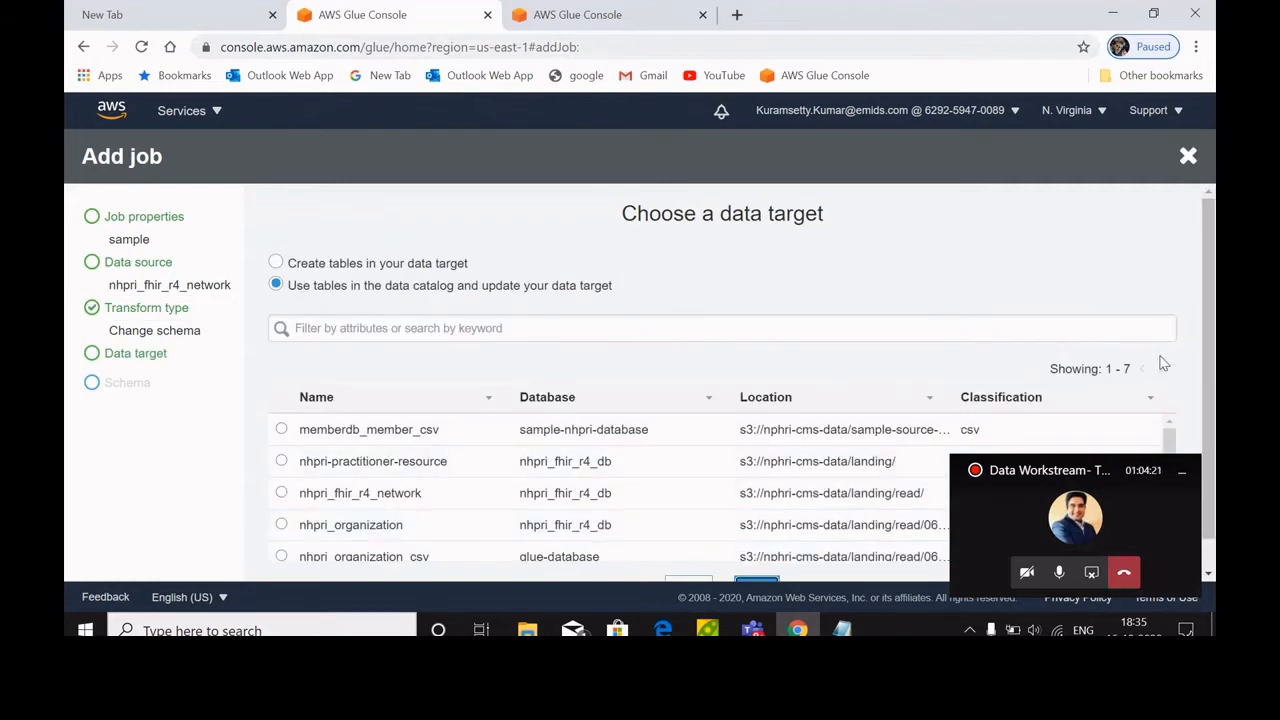
# Step: Choose the existing nhpri_fhir_r4_network catalog table as the data target and save the job with its proposed column mapping
pyautogui.moveTo(1209, 330); pyautogui.dragTo(1215, 418)
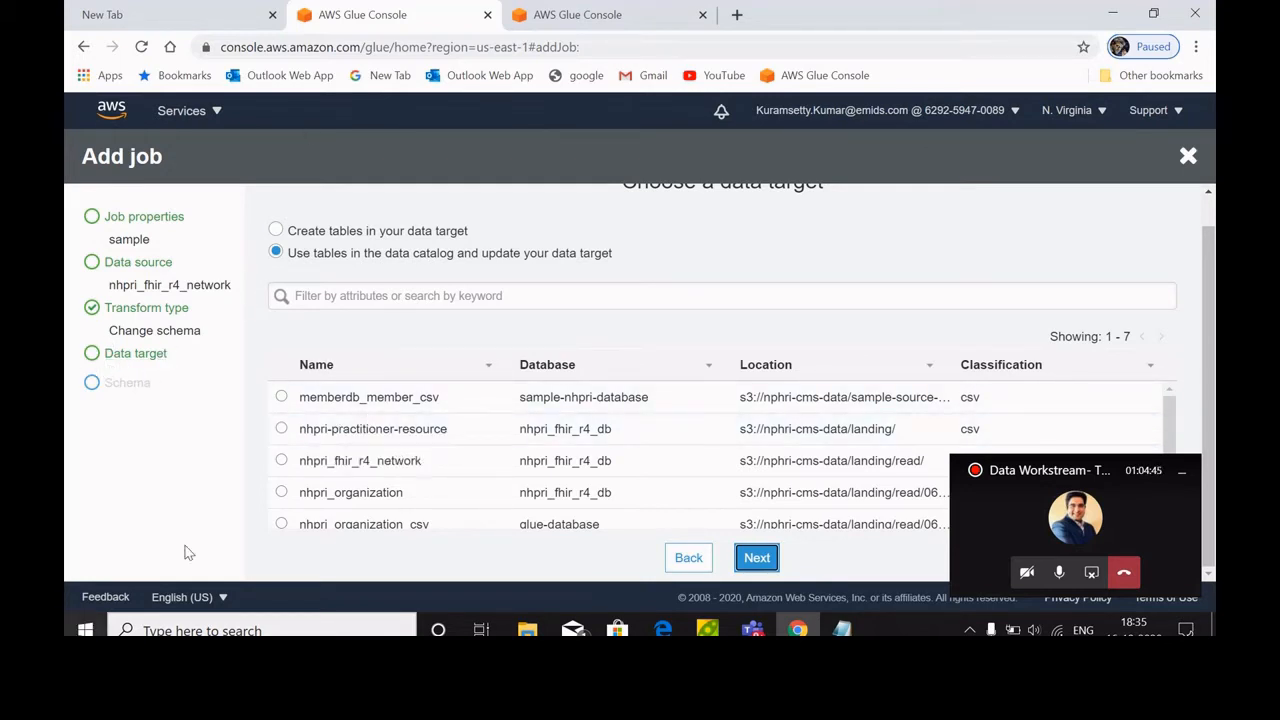
pyautogui.click(281, 461)
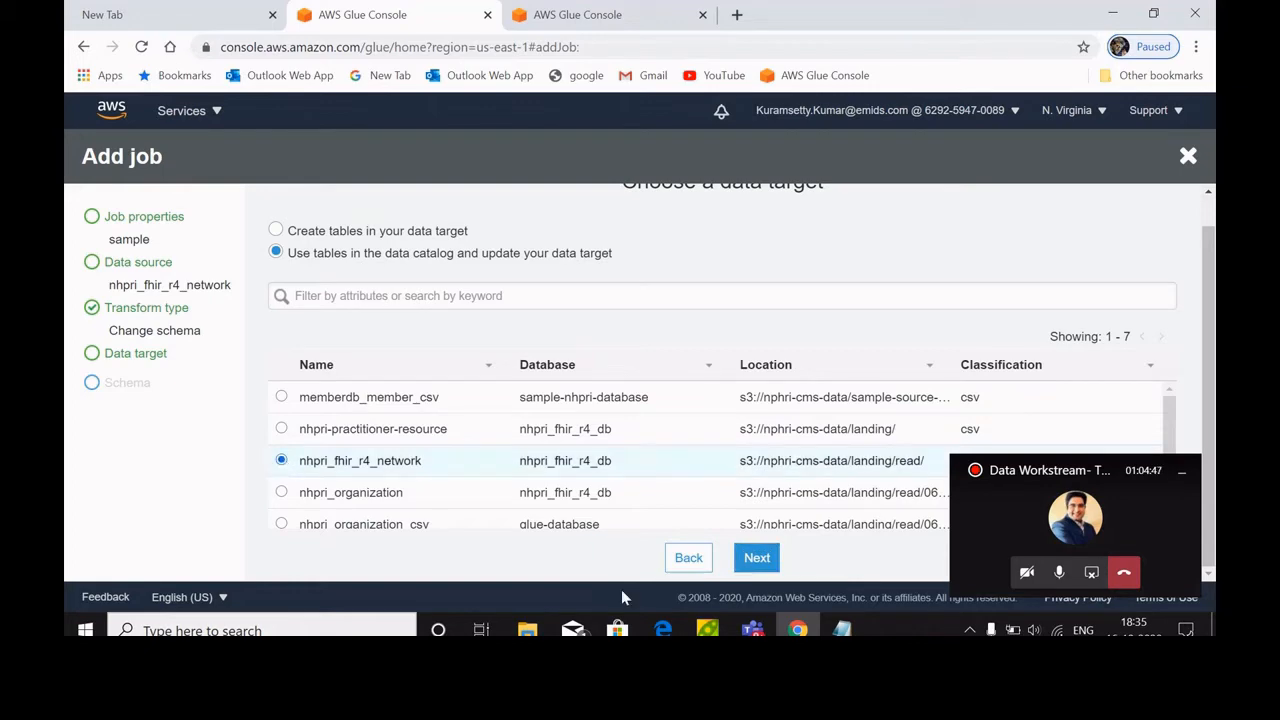
pyautogui.click(752, 558)
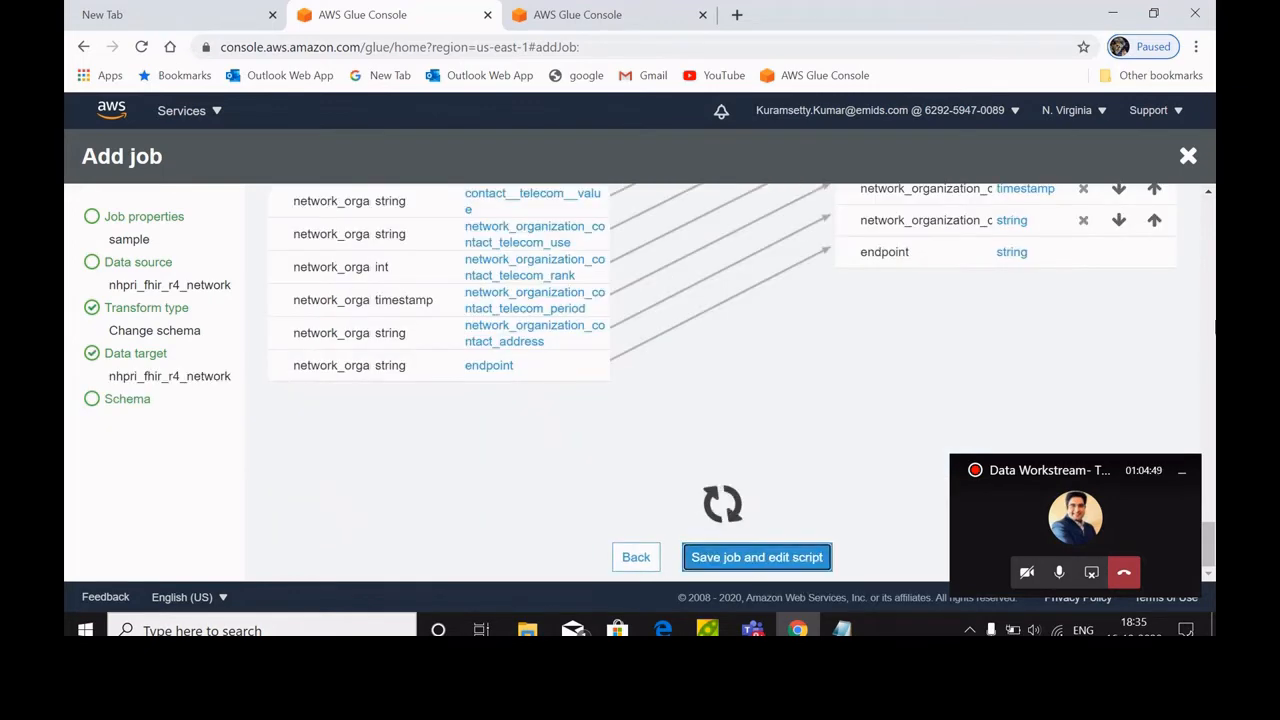
pyautogui.moveTo(1208, 541)
pyautogui.mouseDown()
pyautogui.moveTo(1210, 230)
pyautogui.moveTo(1209, 545)
pyautogui.mouseUp()
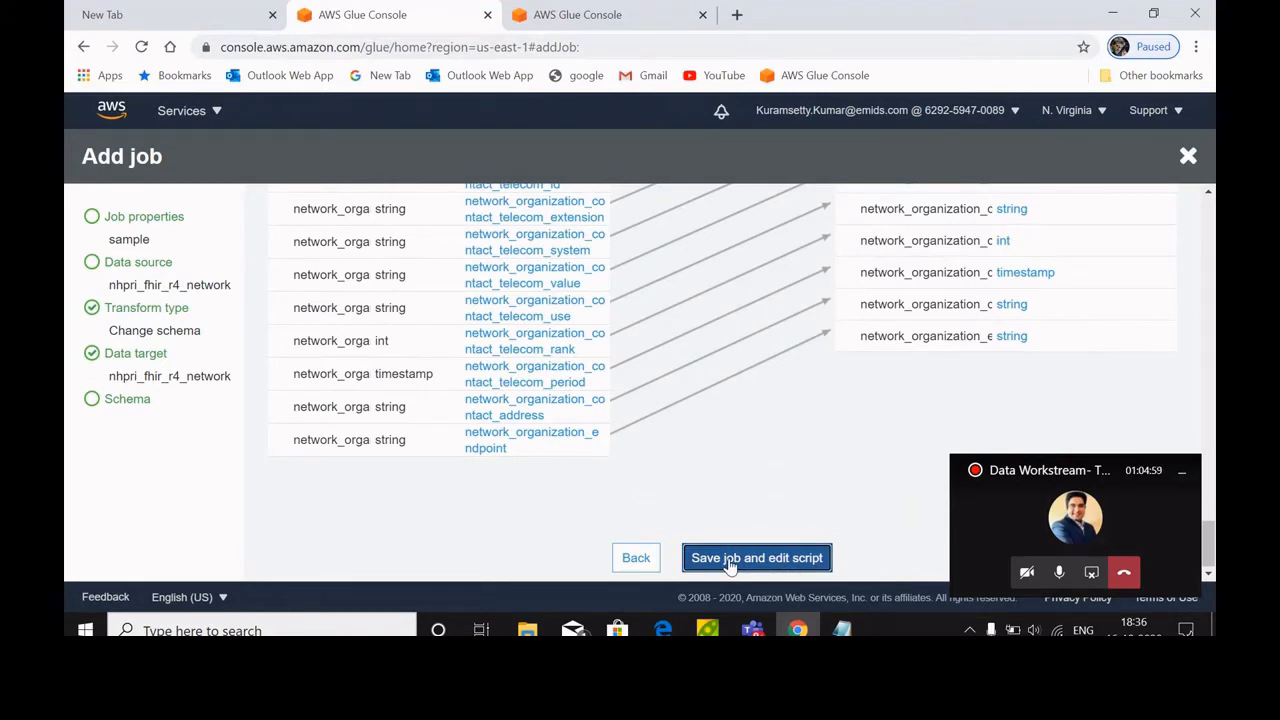
pyautogui.click(729, 563)
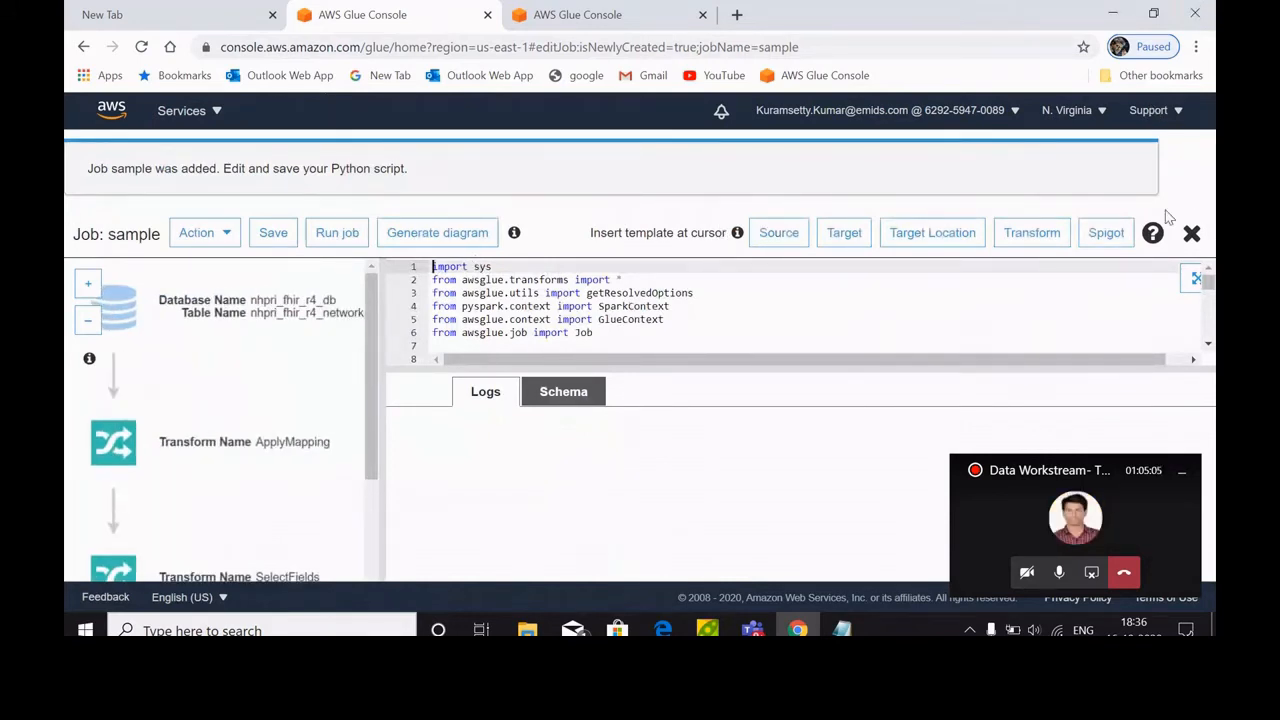
# Step: Expand the script editor and review the generated Python script from the imports to the final job commit
pyautogui.click(1192, 283)
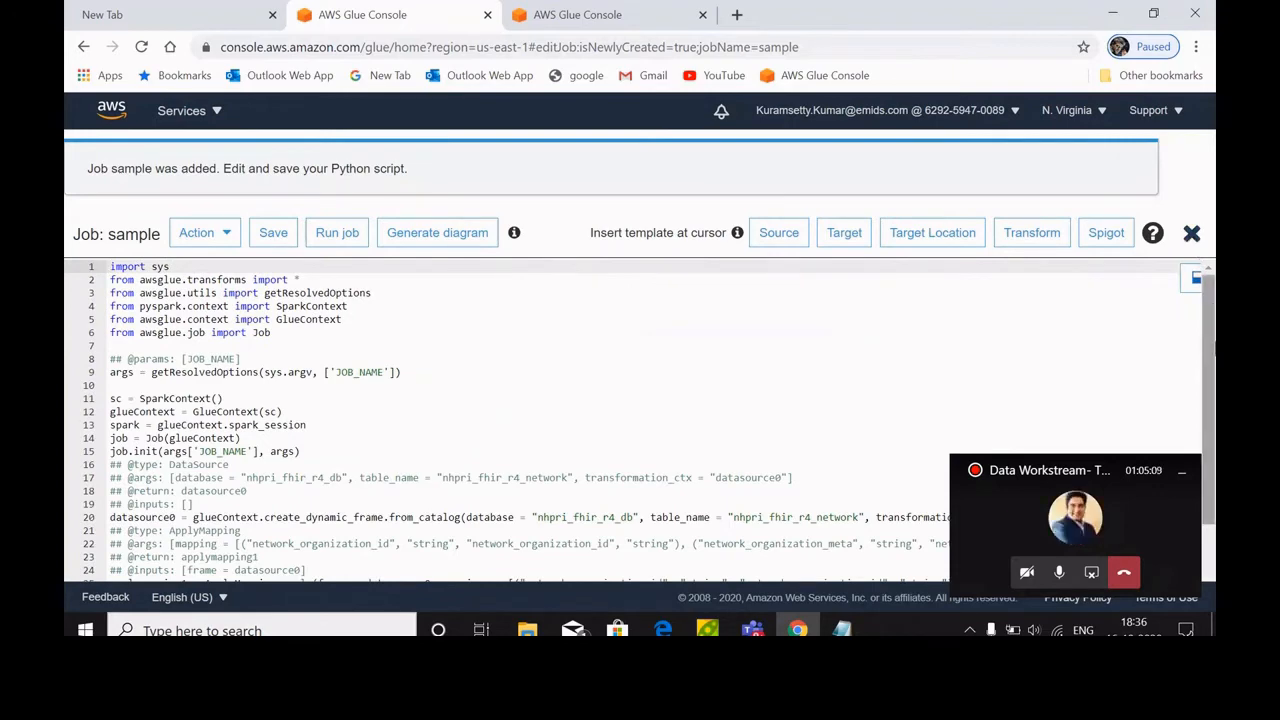
pyautogui.scroll(-2, 1213, 352)
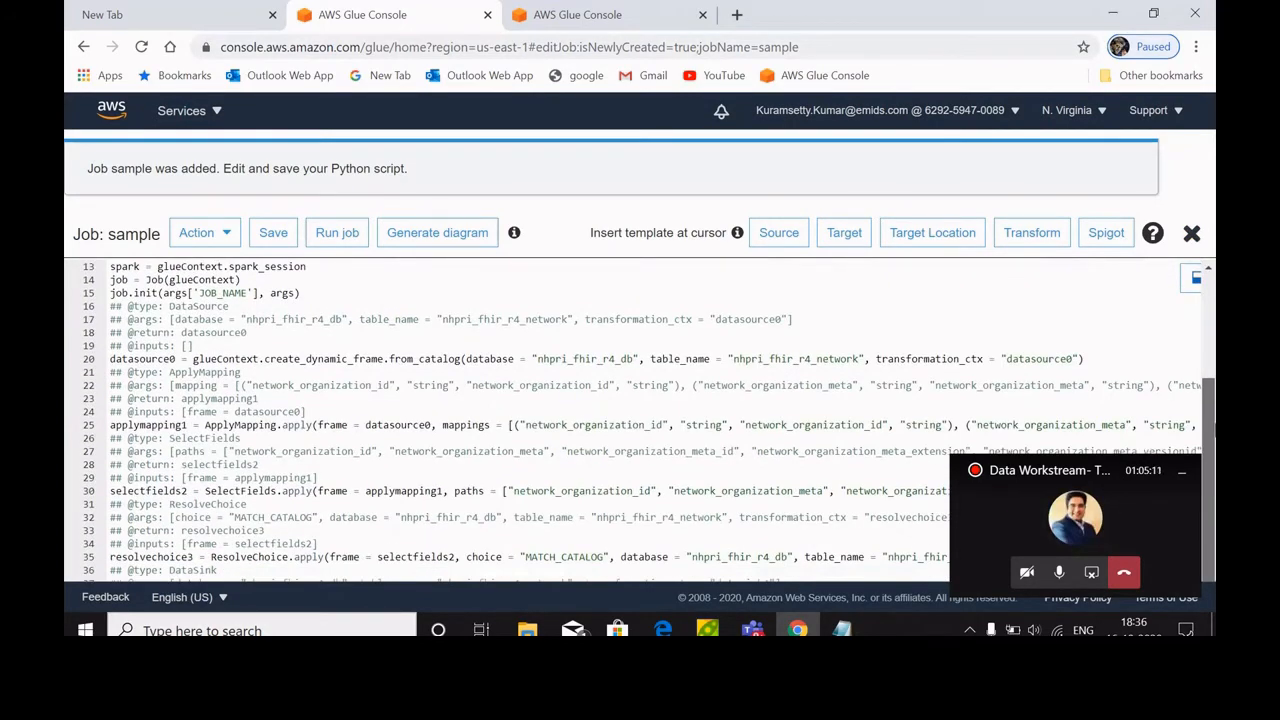
pyautogui.scroll(2, 1203, 268)
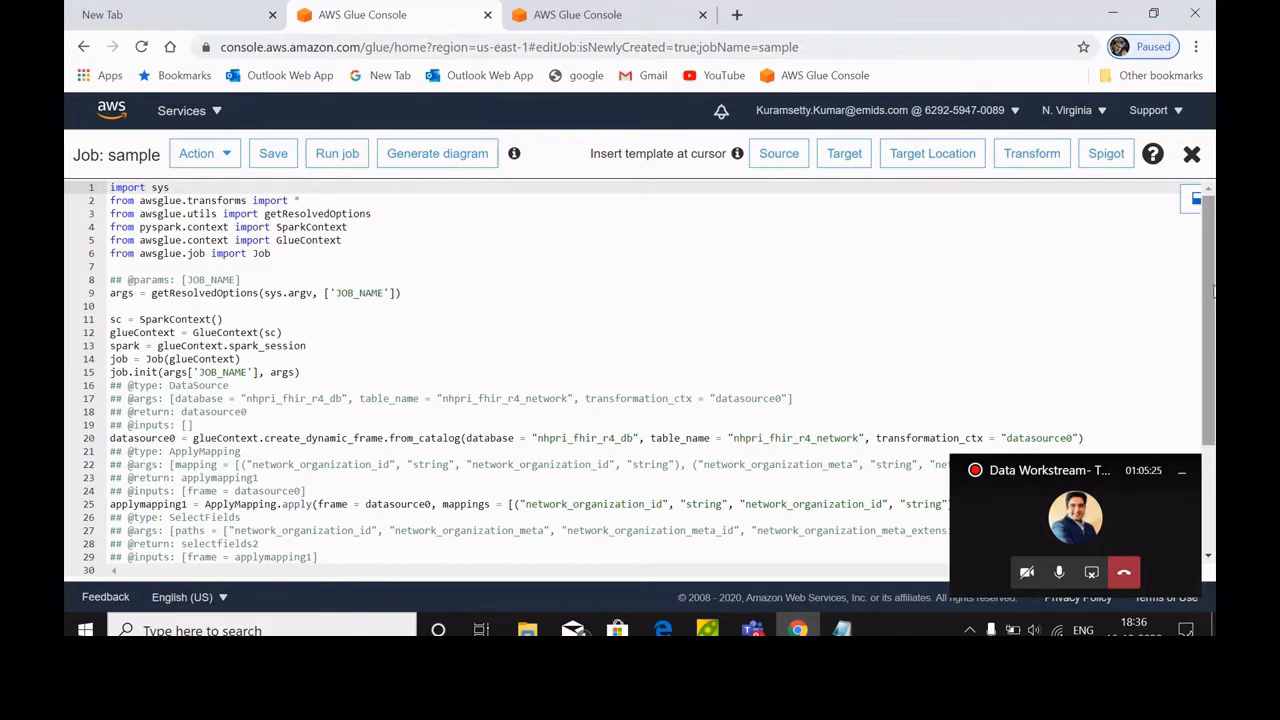
pyautogui.moveTo(1209, 288); pyautogui.dragTo(1209, 406)
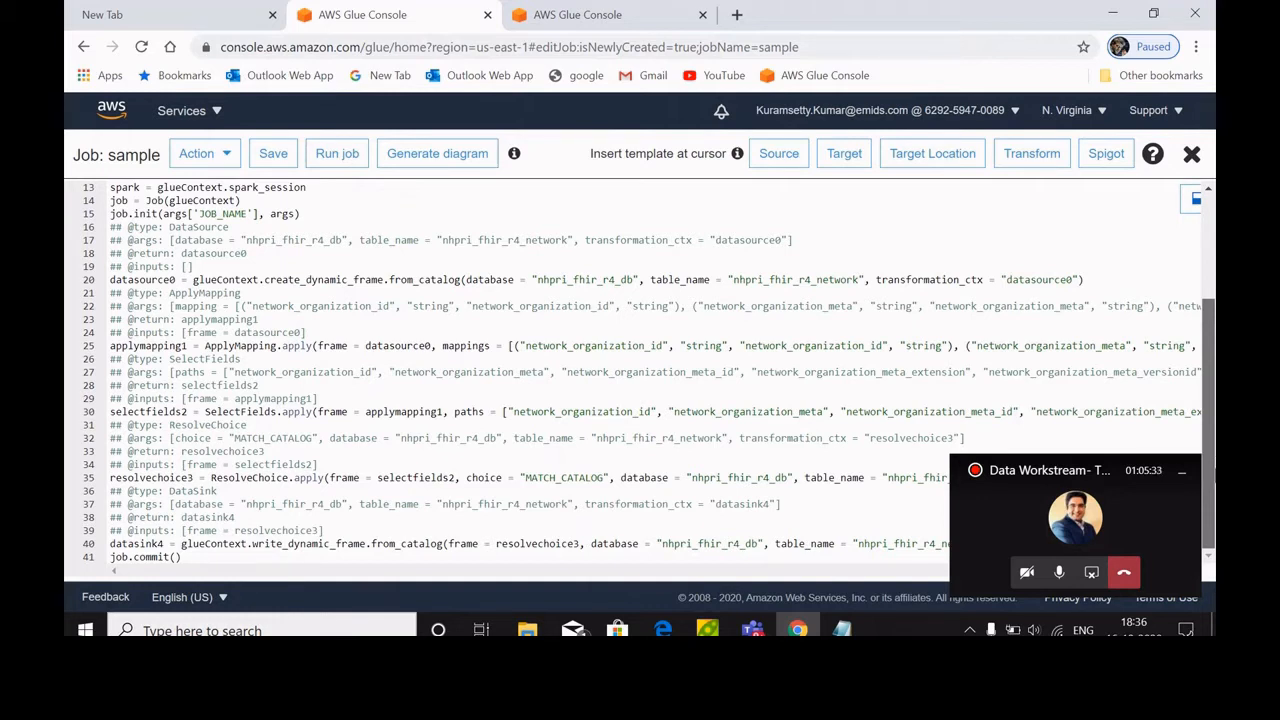
pyautogui.moveTo(1215, 475); pyautogui.dragTo(1215, 337)
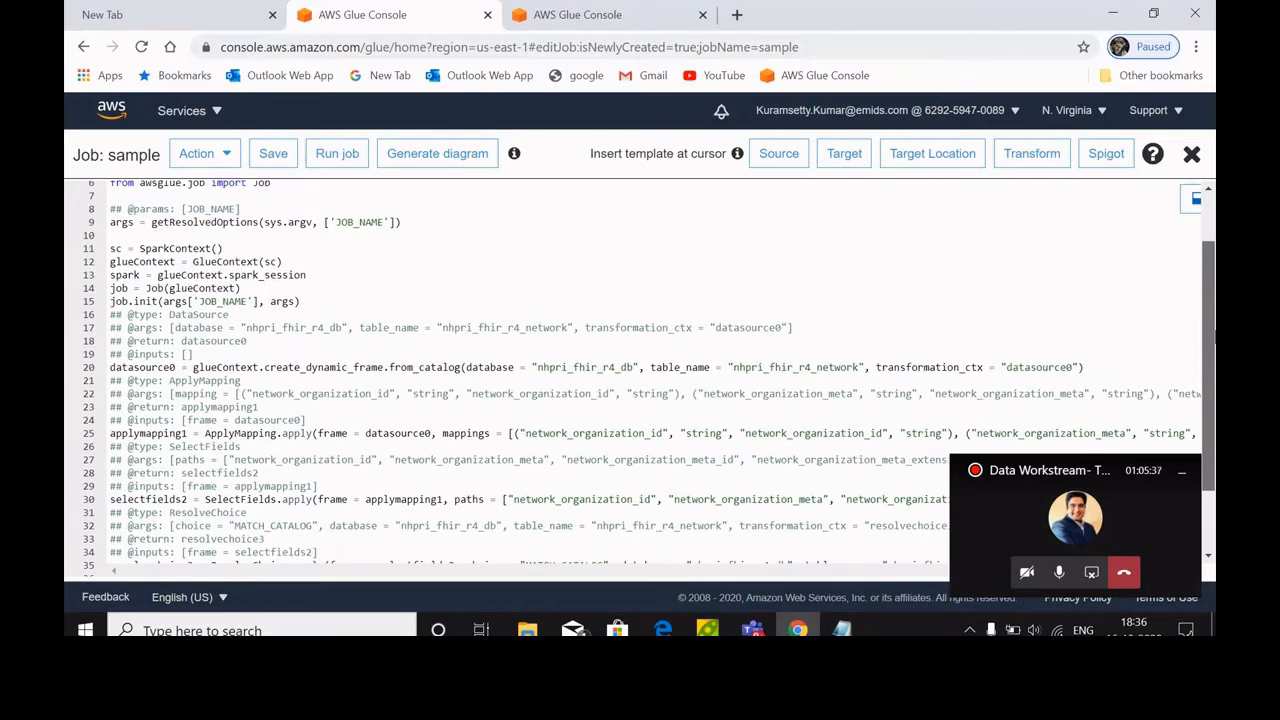
pyautogui.moveTo(1215, 337); pyautogui.dragTo(1215, 332)
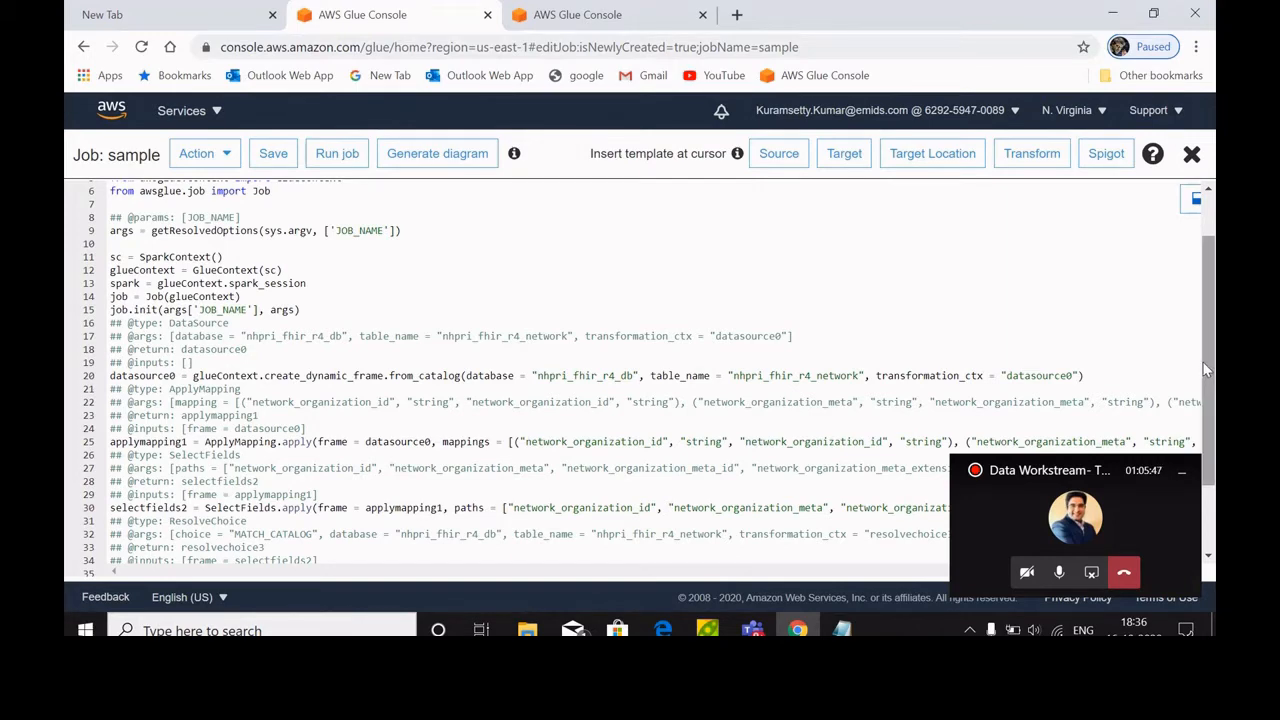
pyautogui.moveTo(1203, 362); pyautogui.dragTo(1213, 430)
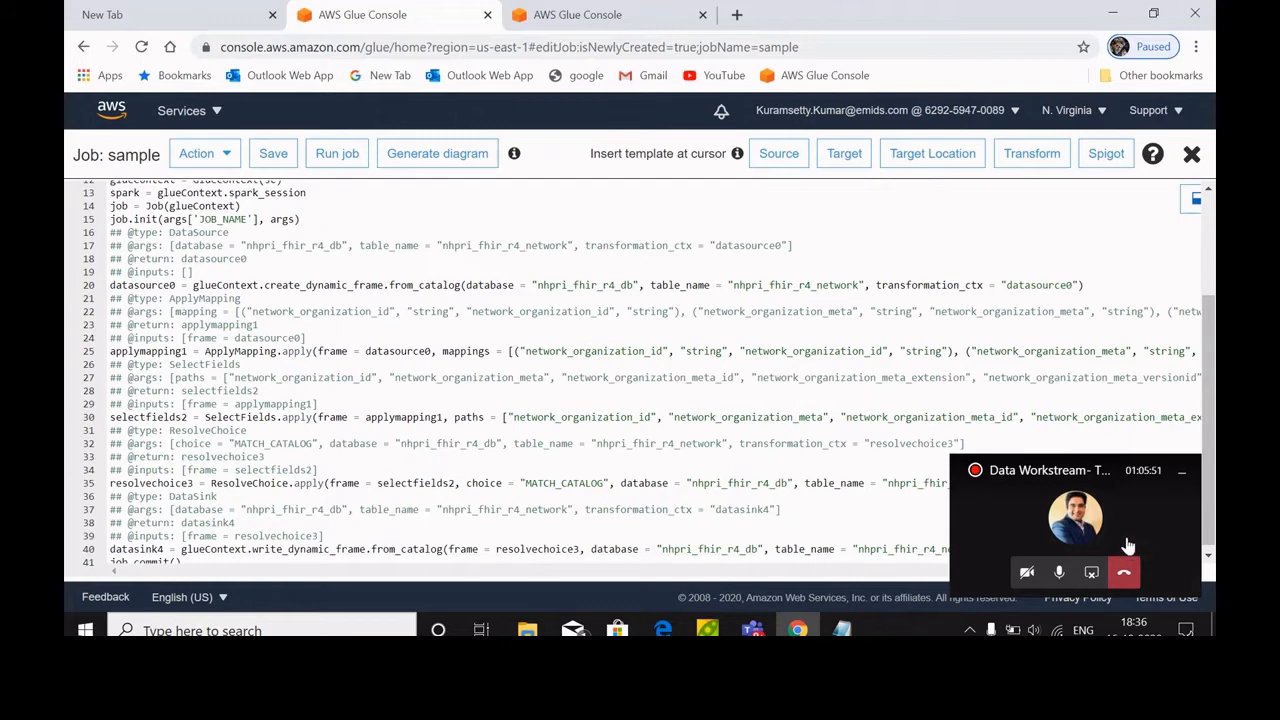
# Step: Switch to the Teams meeting window to check it and minimize it to return to the job script
pyautogui.click(1107, 506)
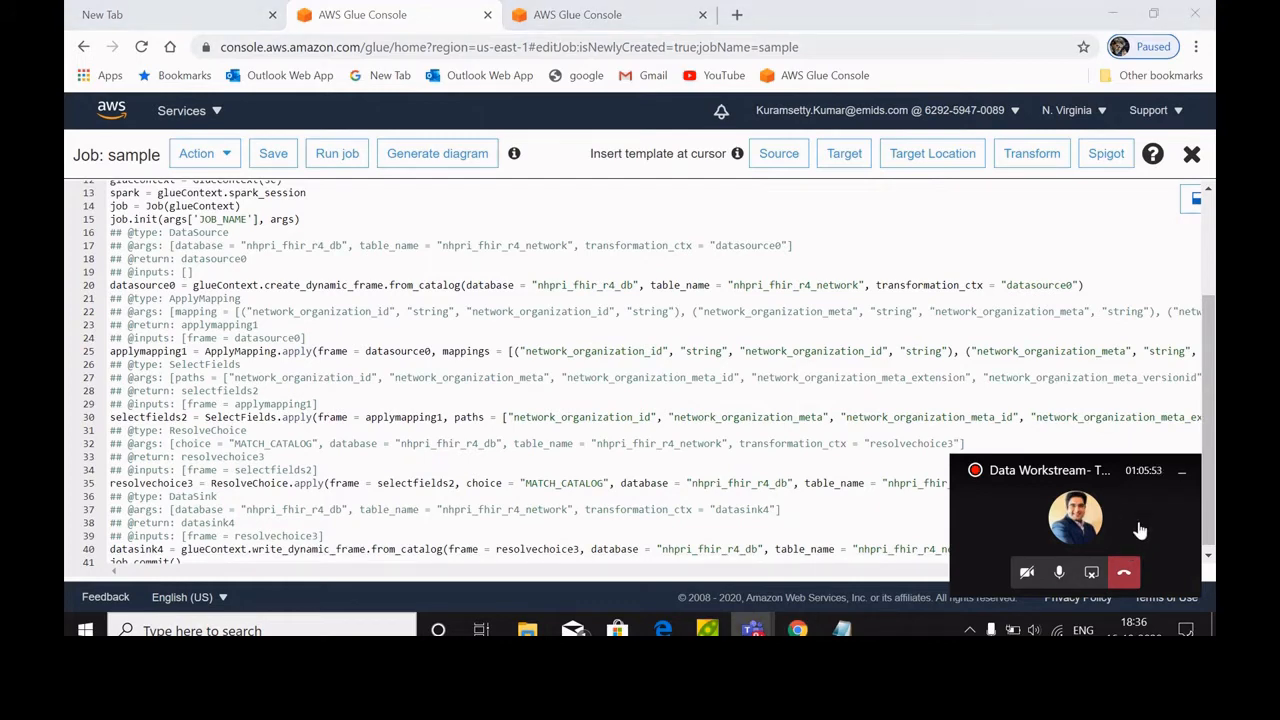
pyautogui.click(1140, 530)
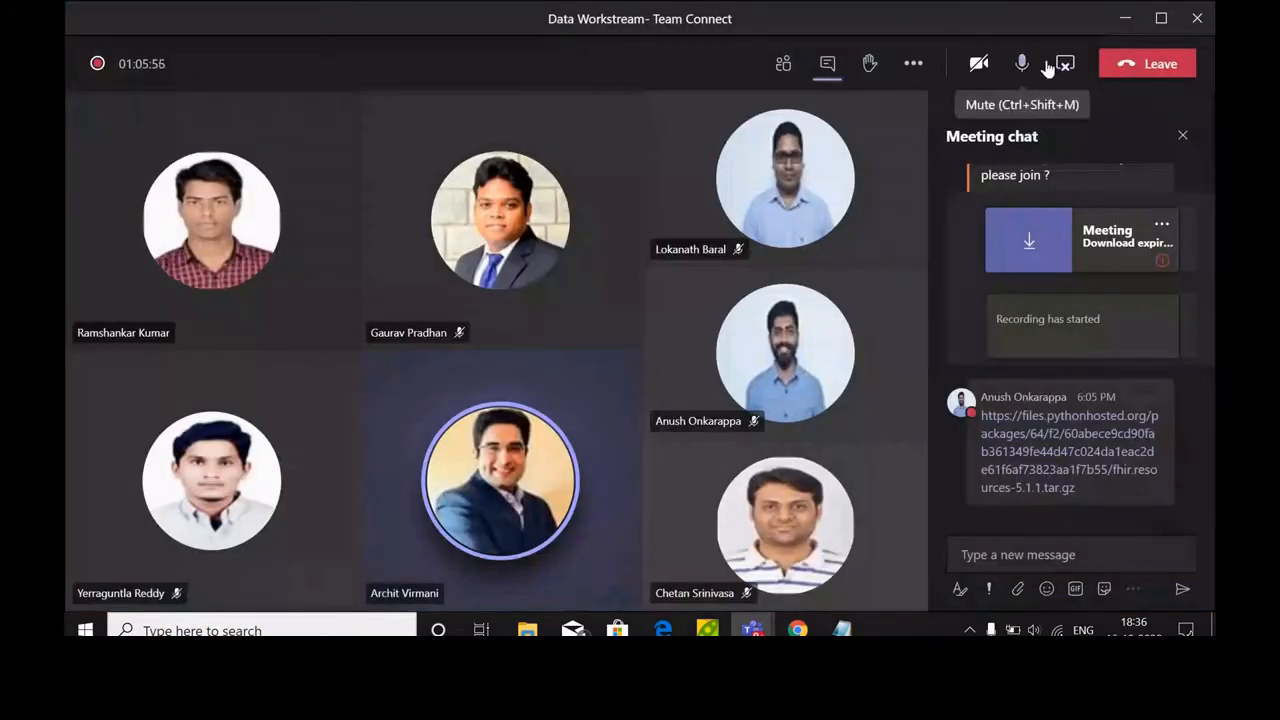
pyautogui.click(1124, 18)
pyautogui.click(1058, 505)
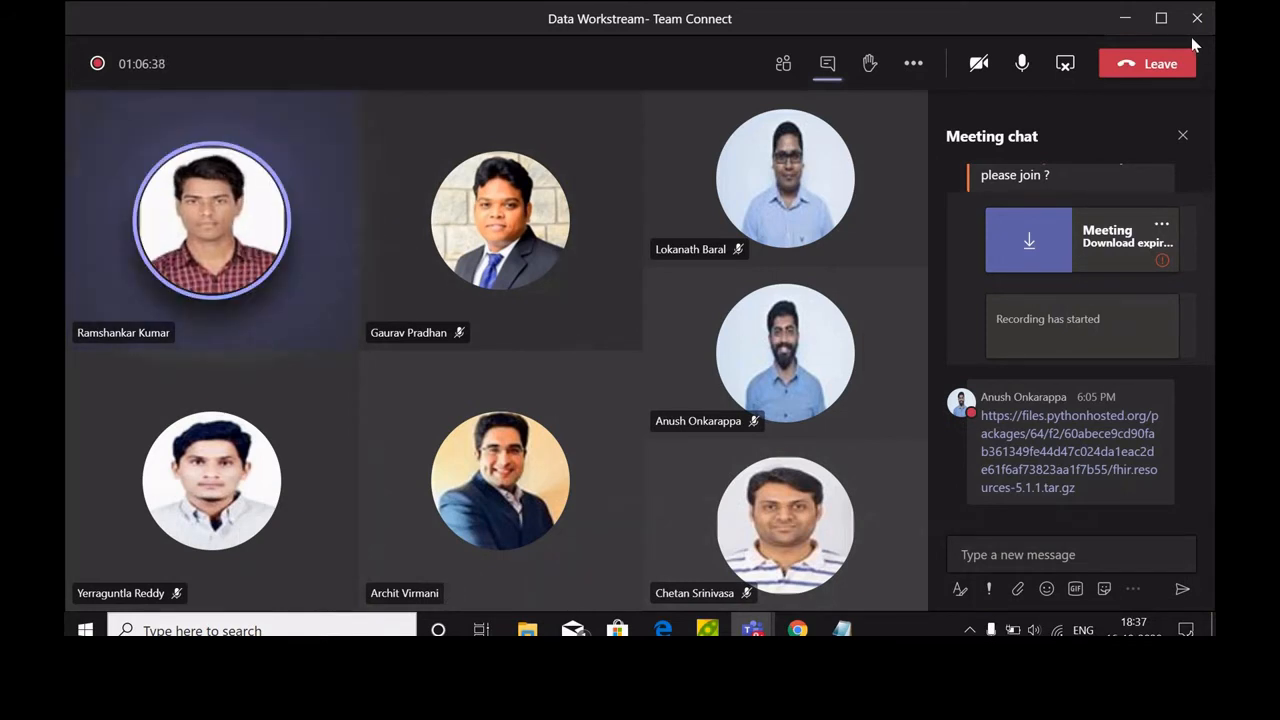
pyautogui.click(1128, 19)
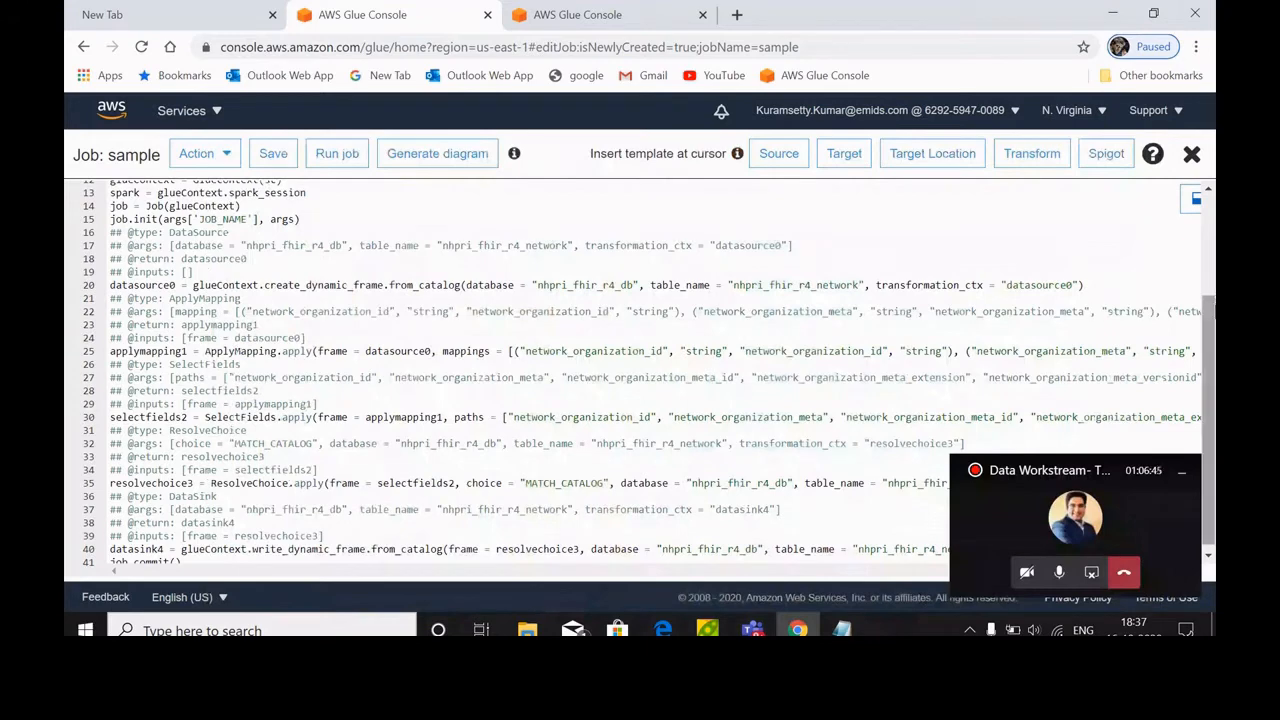
# Step: Look over the script again and highlight the import statements in lines 1 to 6
pyautogui.moveTo(1207, 318); pyautogui.dragTo(1183, 100)
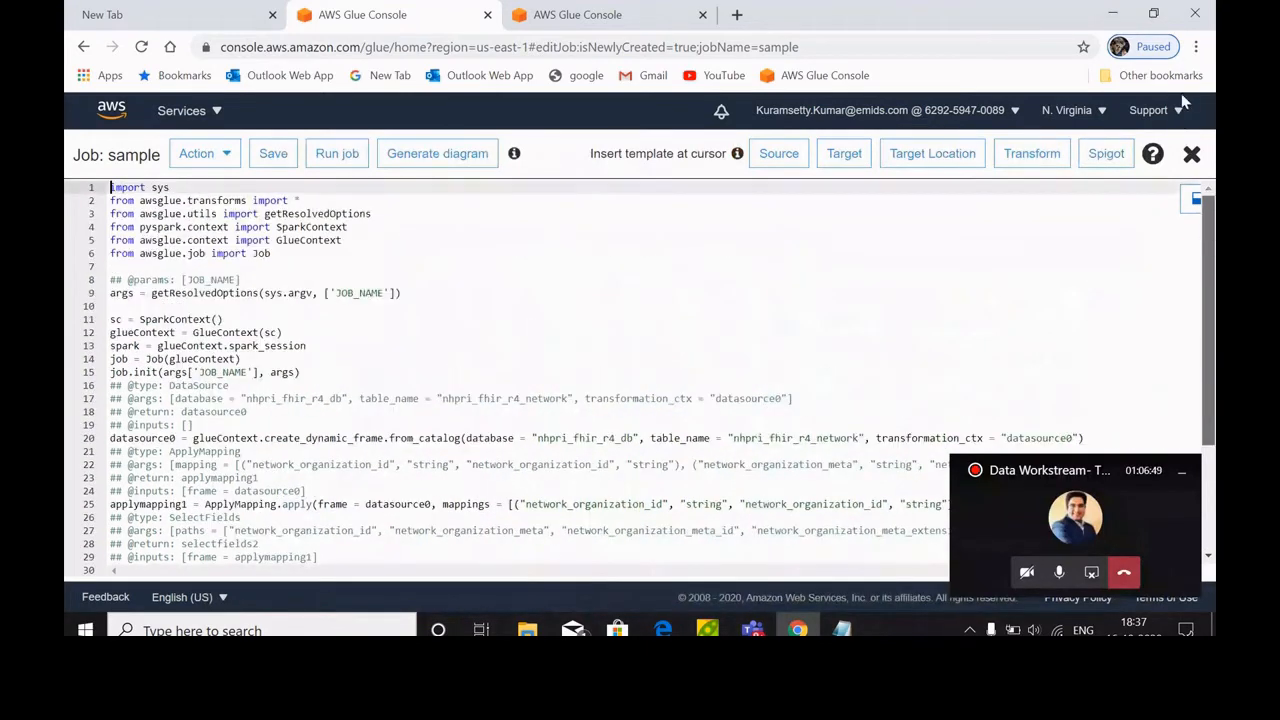
pyautogui.moveTo(1214, 230); pyautogui.dragTo(1214, 295)
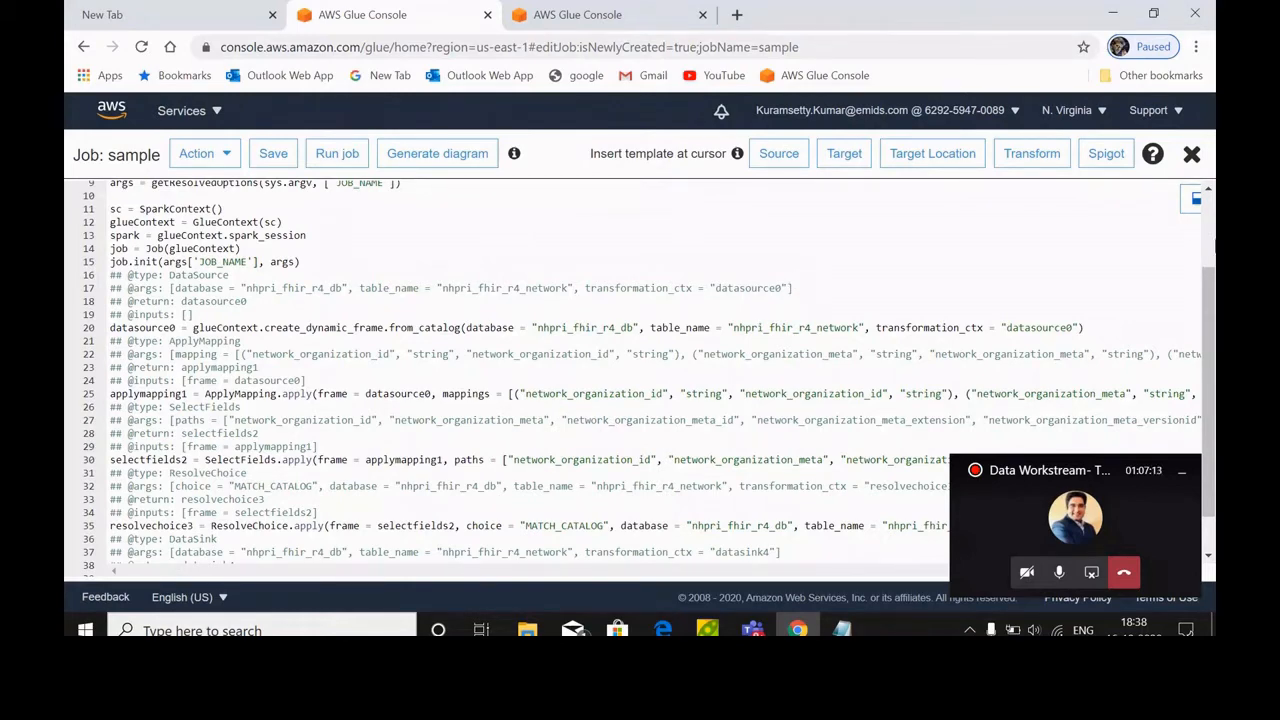
pyautogui.moveTo(1207, 302); pyautogui.dragTo(1210, 236)
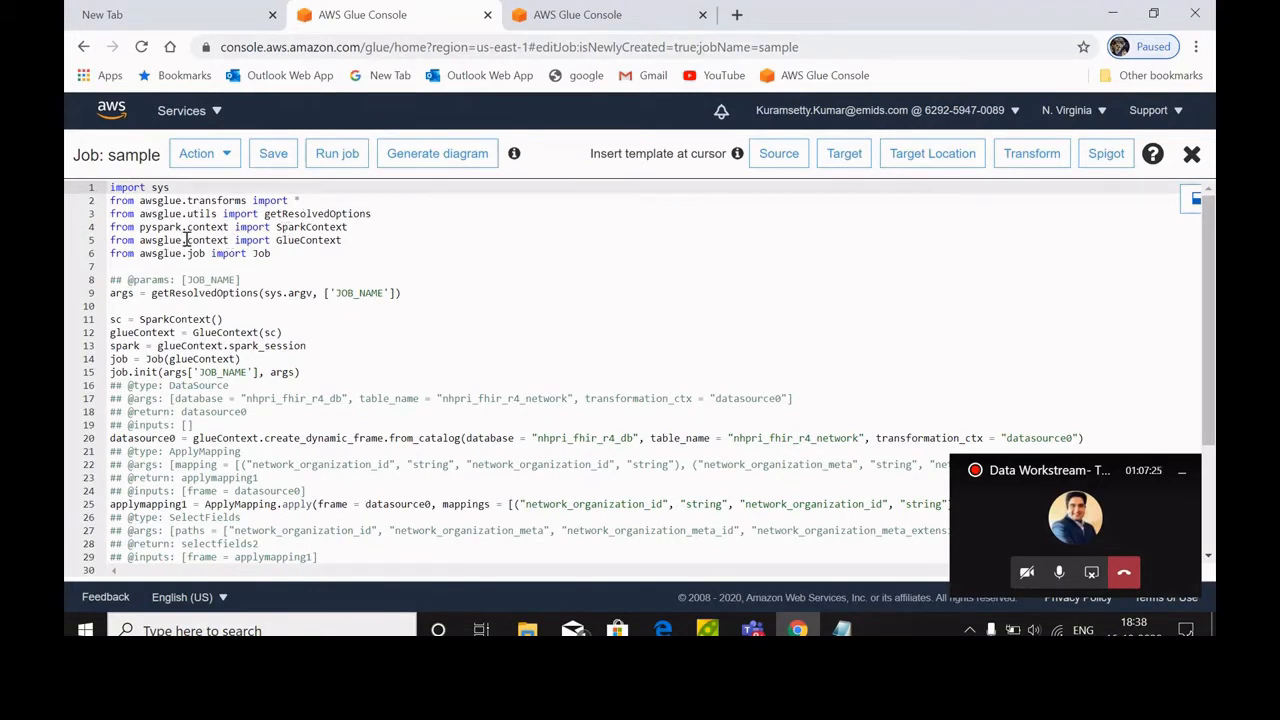
pyautogui.moveTo(110, 198); pyautogui.dragTo(274, 255)
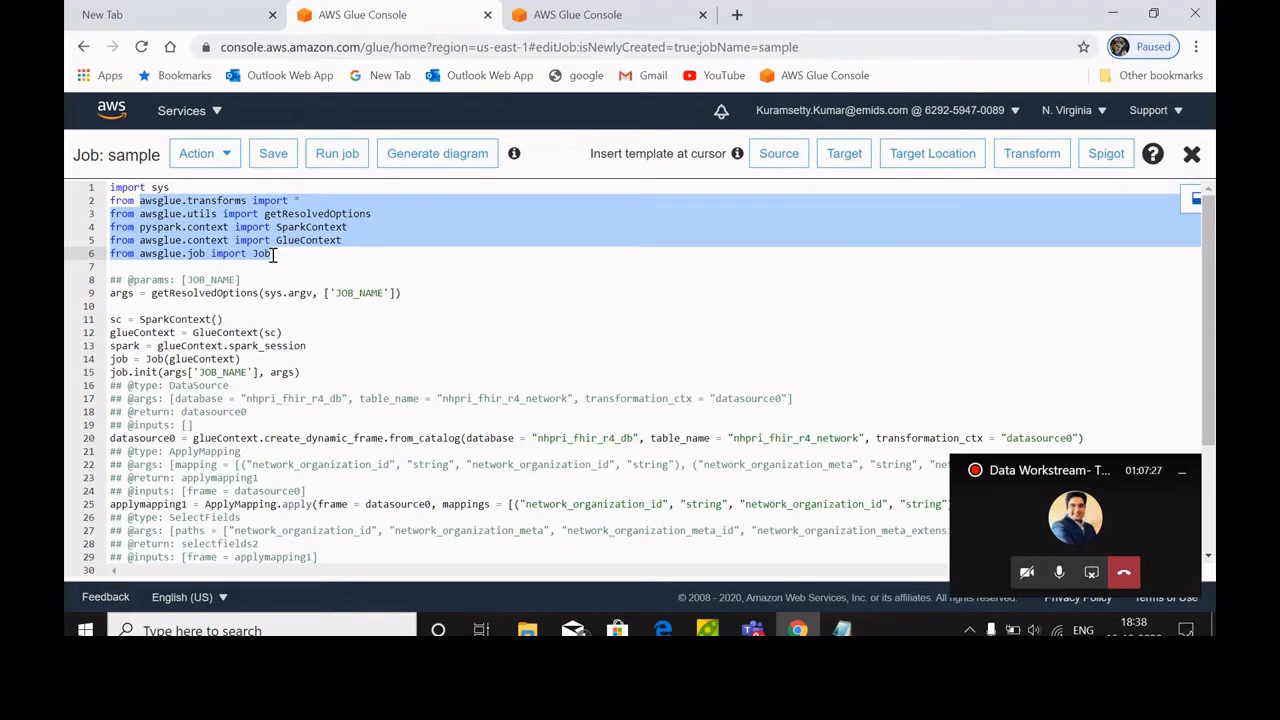
pyautogui.click(279, 267)
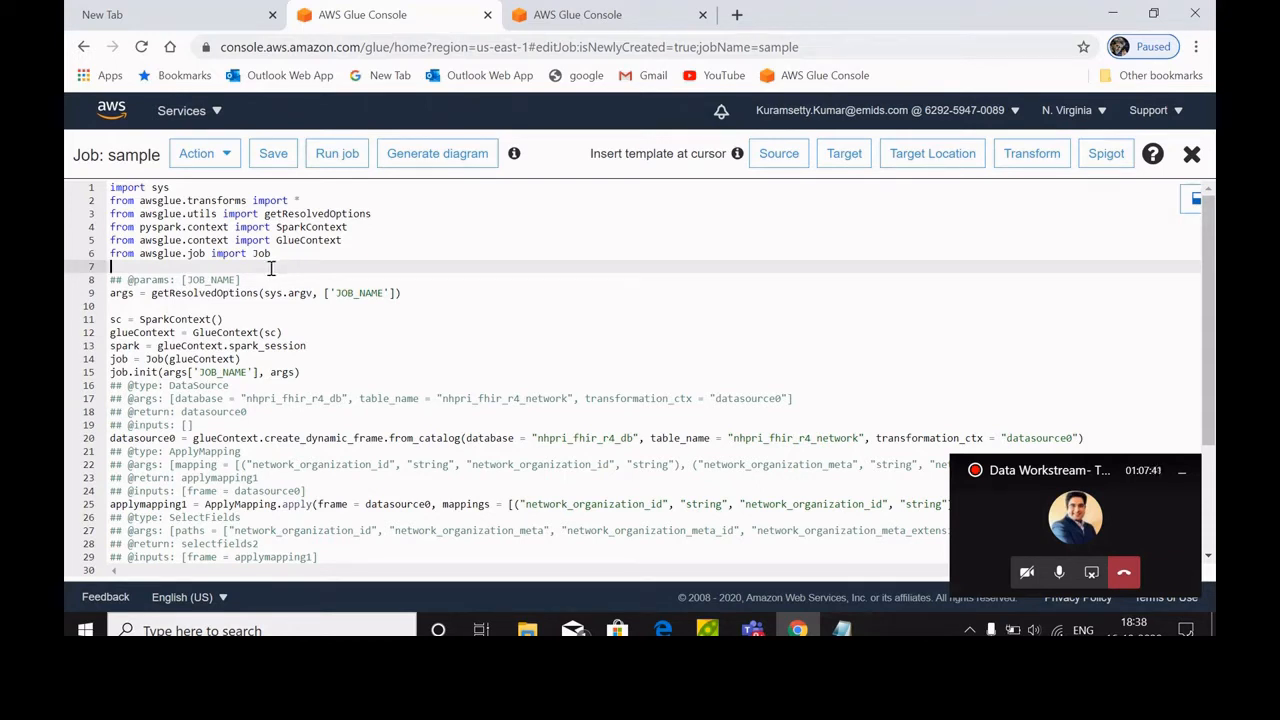
pyautogui.moveTo(272, 253); pyautogui.dragTo(110, 187)
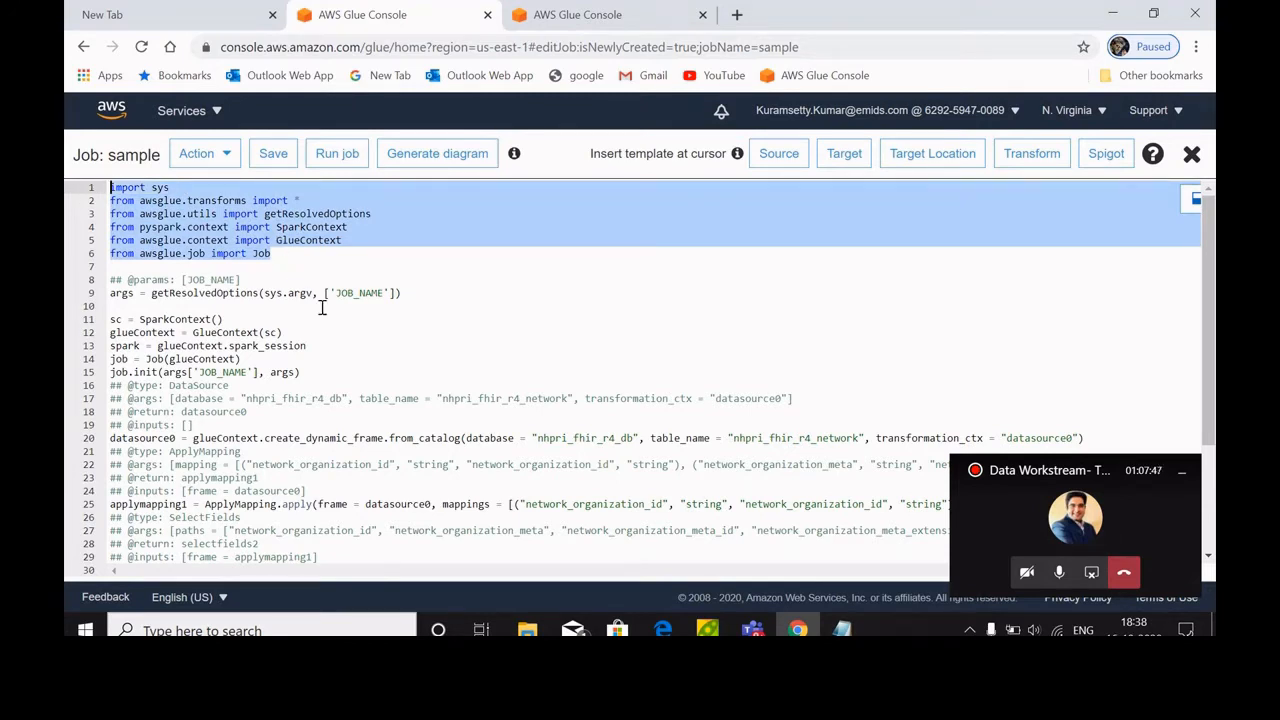
pyautogui.click(448, 363)
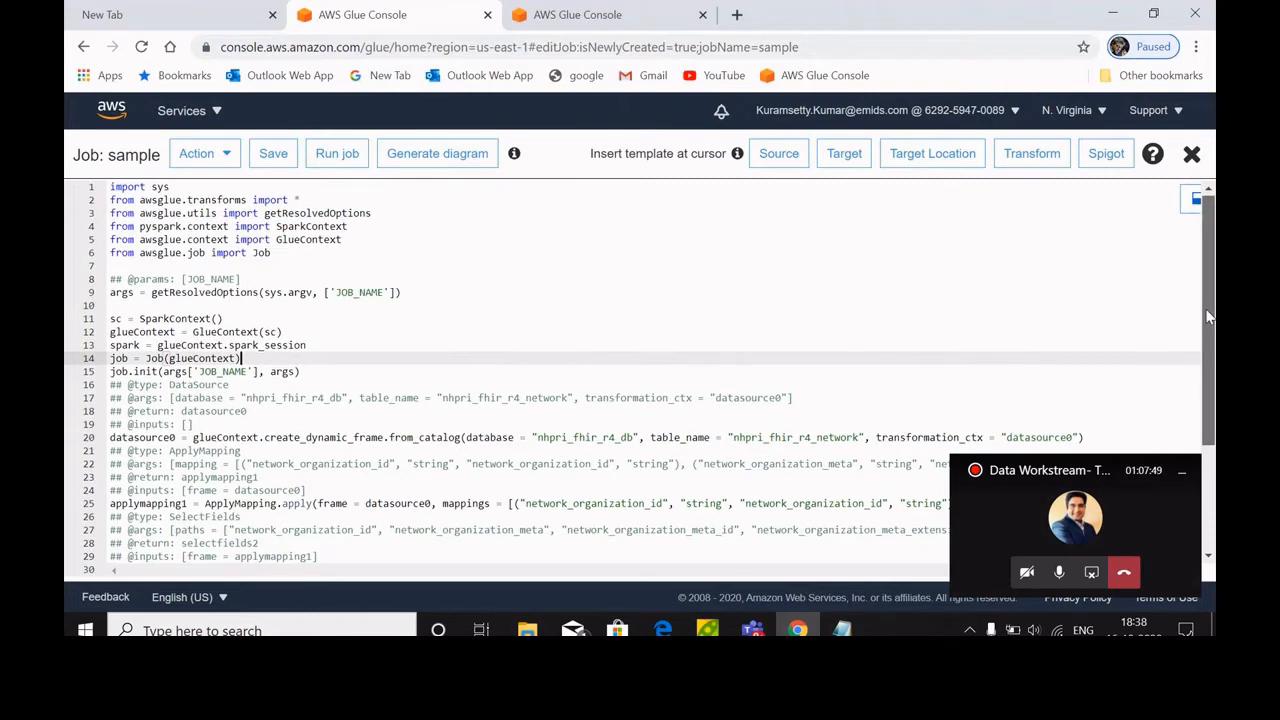
# Step: Highlight the database name and the table name in the datasource0 statement on line 20
pyautogui.moveTo(1211, 313); pyautogui.dragTo(1205, 384)
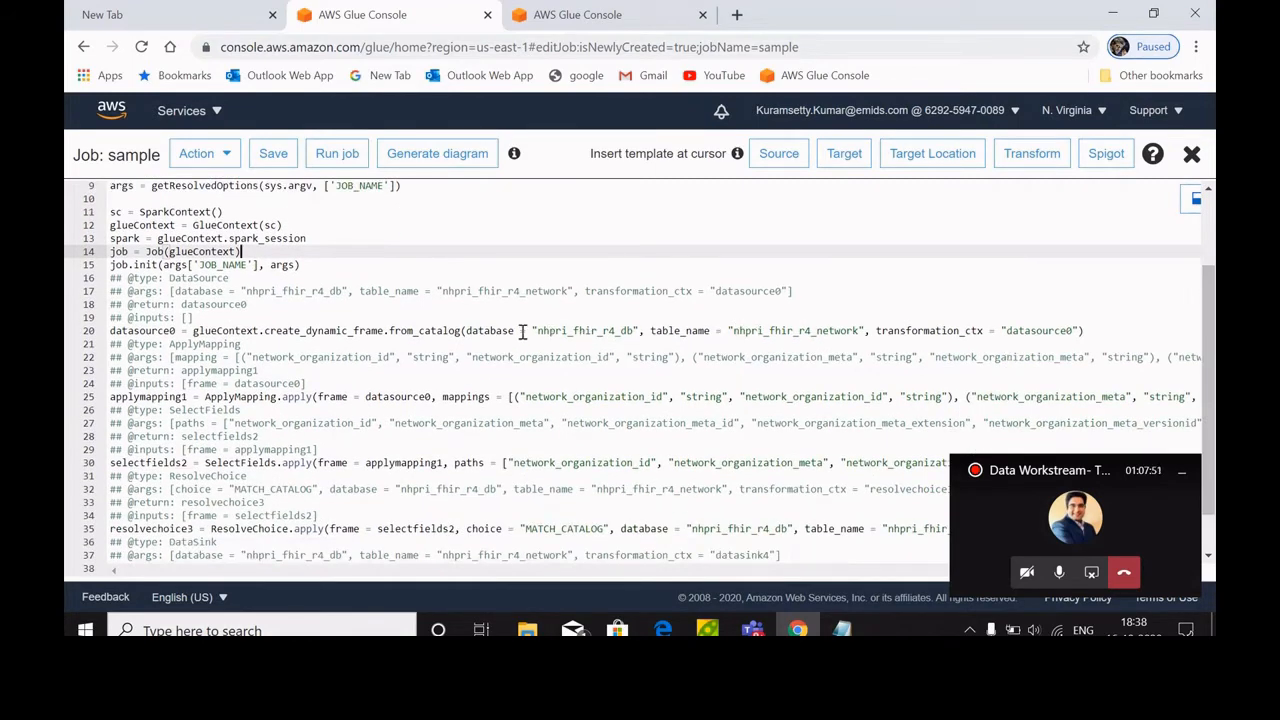
pyautogui.moveTo(537, 331); pyautogui.dragTo(638, 332)
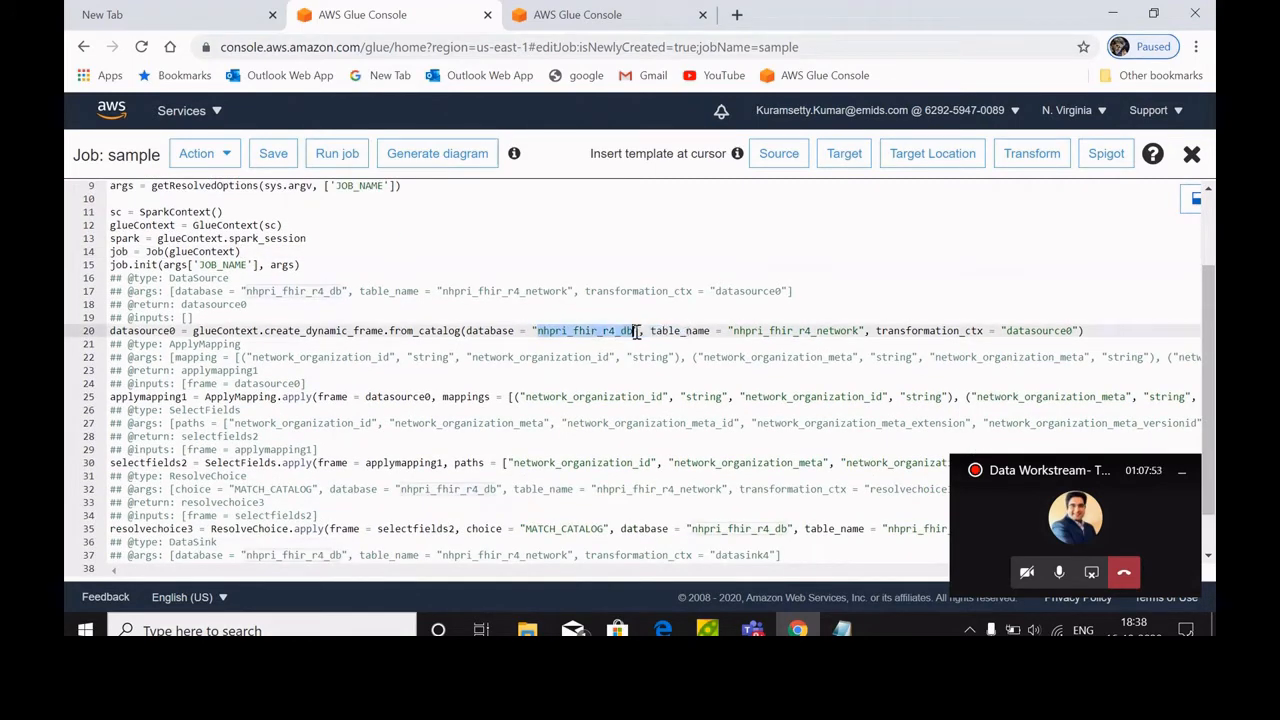
pyautogui.moveTo(737, 331); pyautogui.dragTo(866, 332)
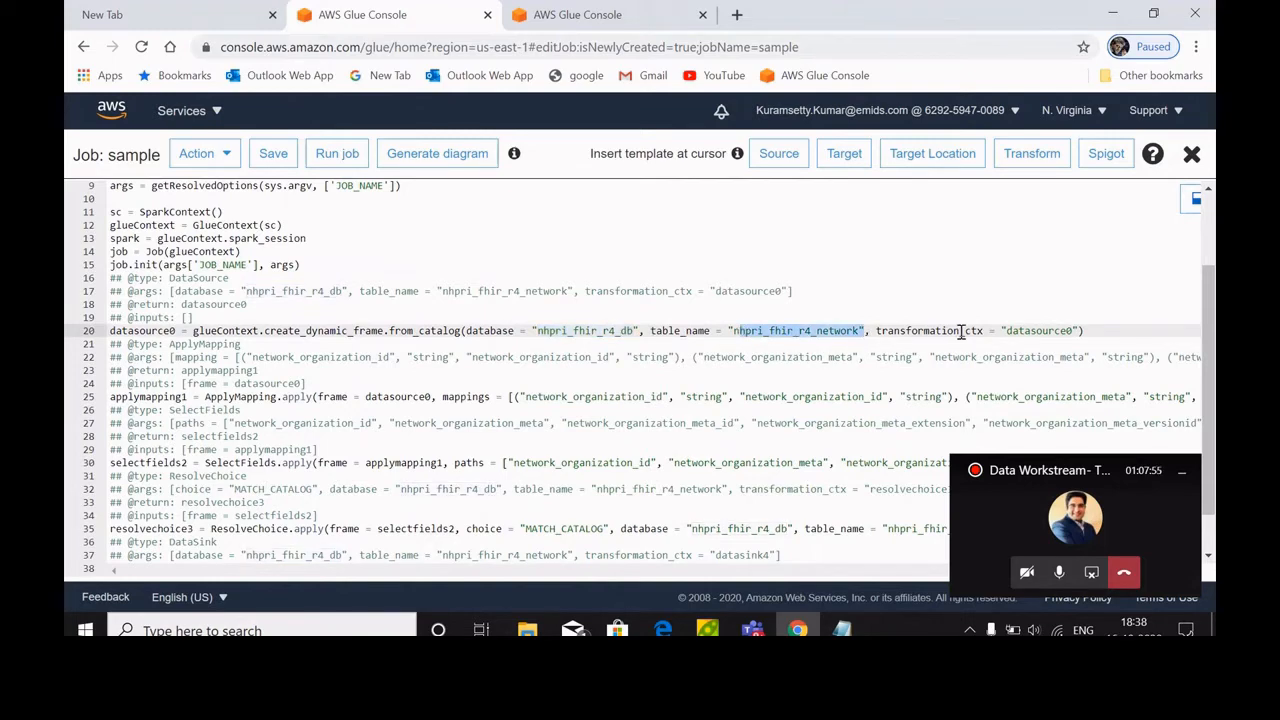
# Step: Highlight the transformation context value and part of the create_dynamic_frame call in the datasource0 statement on line 20
pyautogui.moveTo(1008, 331); pyautogui.dragTo(1057, 330)
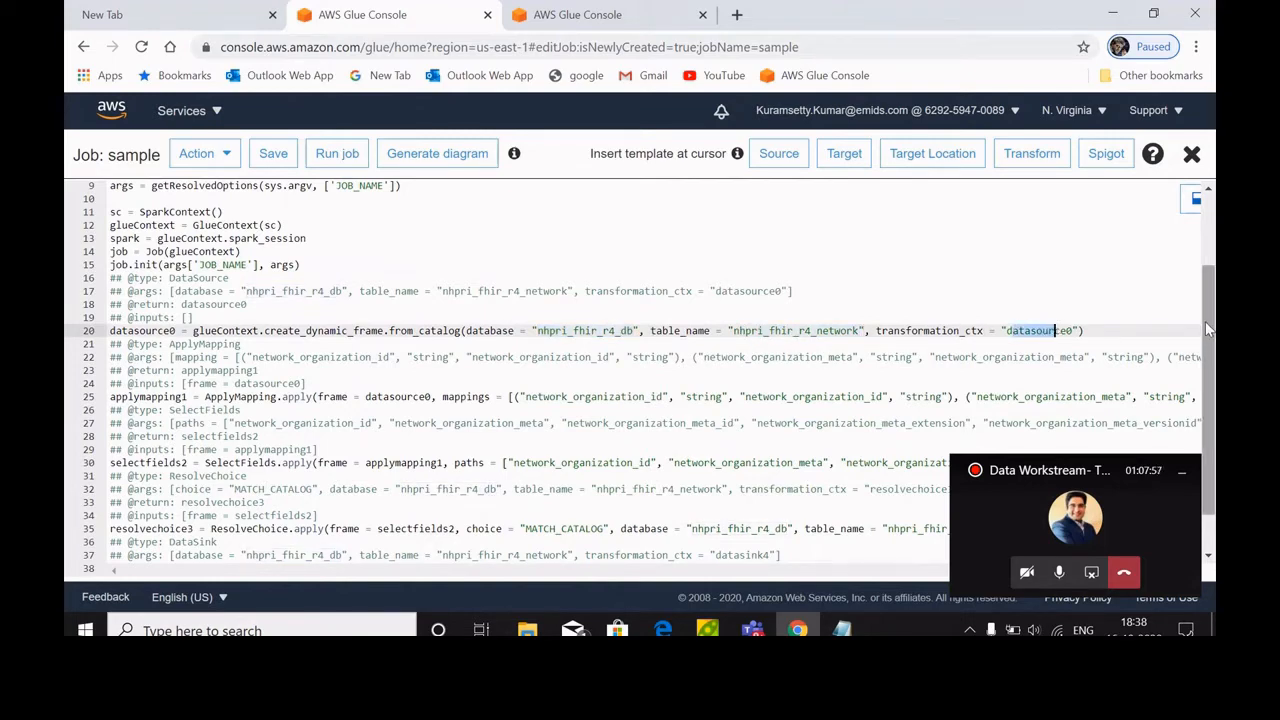
pyautogui.moveTo(1203, 320); pyautogui.dragTo(1203, 356)
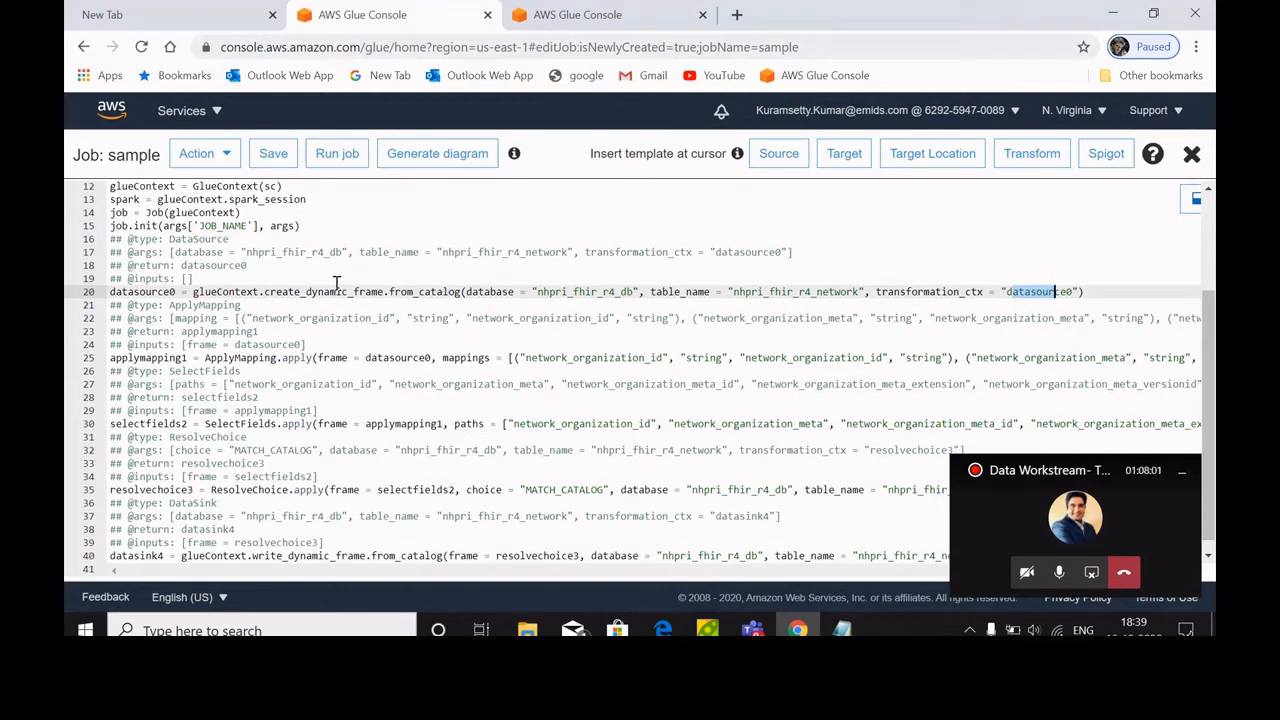
pyautogui.moveTo(322, 291); pyautogui.dragTo(392, 291)
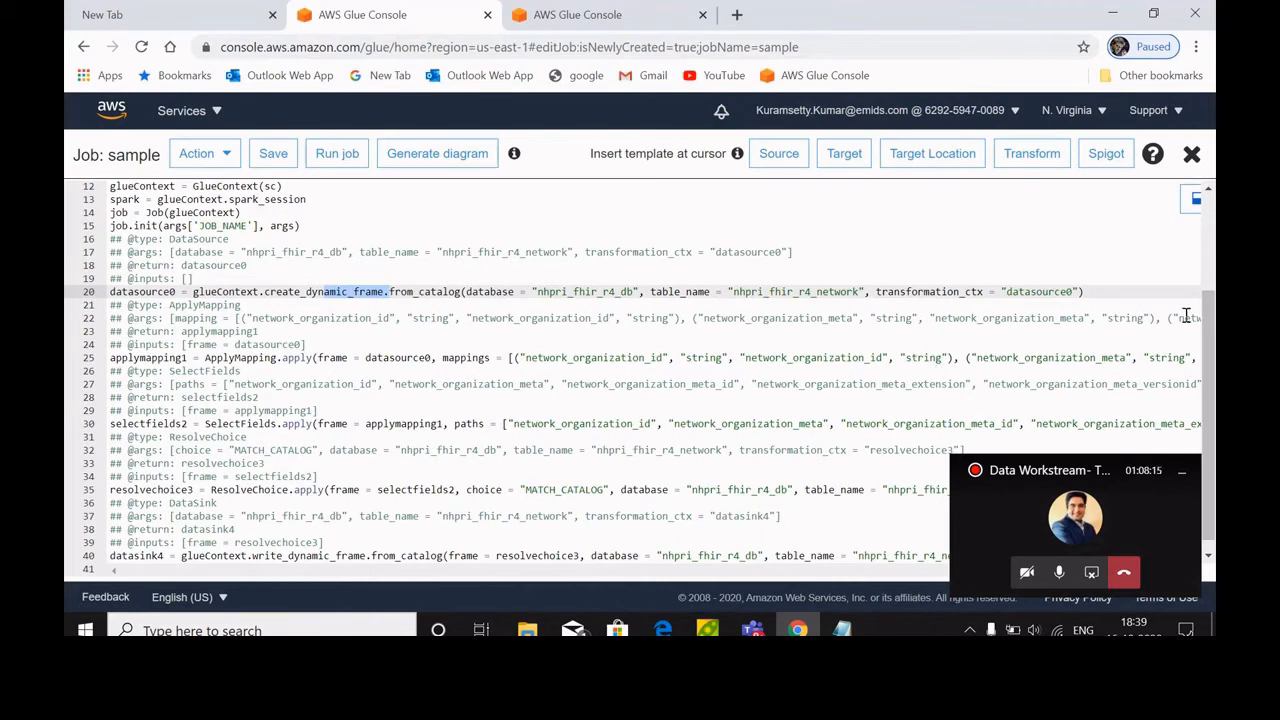
pyautogui.moveTo(1205, 353); pyautogui.dragTo(1210, 312)
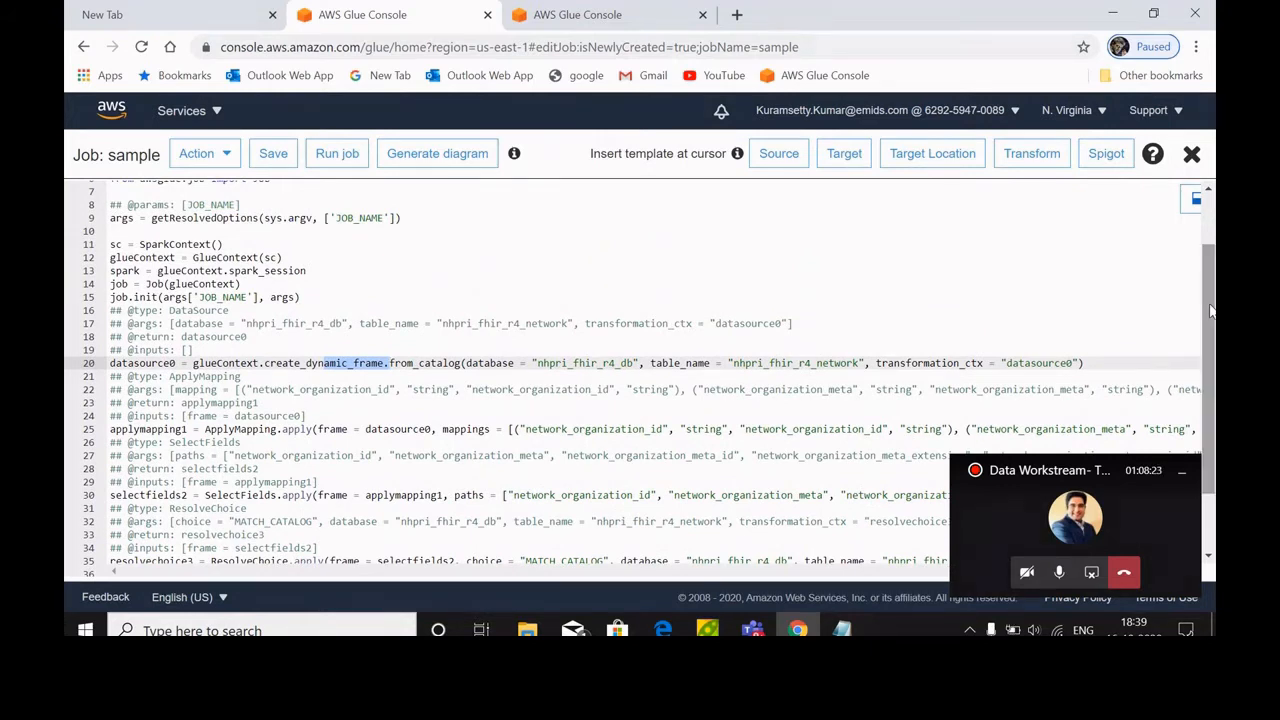
# Step: Bring up the Teams meeting window and minimize it to return to the beginning of the job script
pyautogui.click(998, 535)
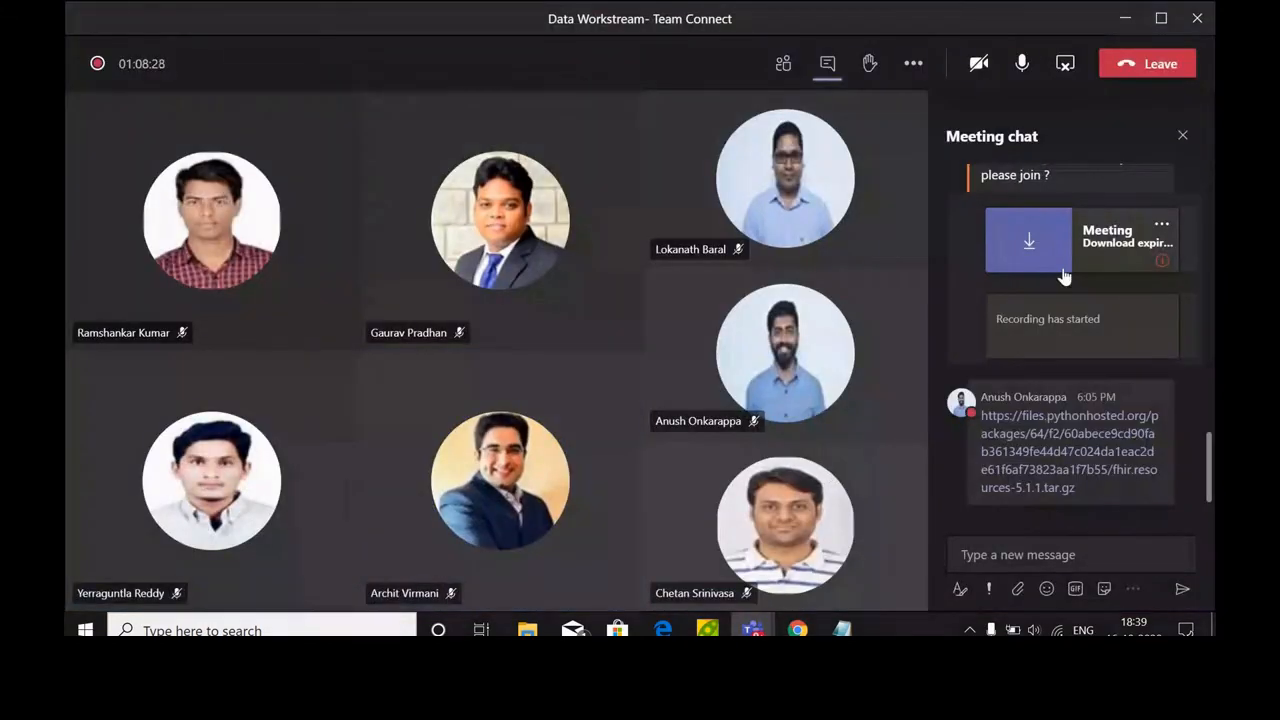
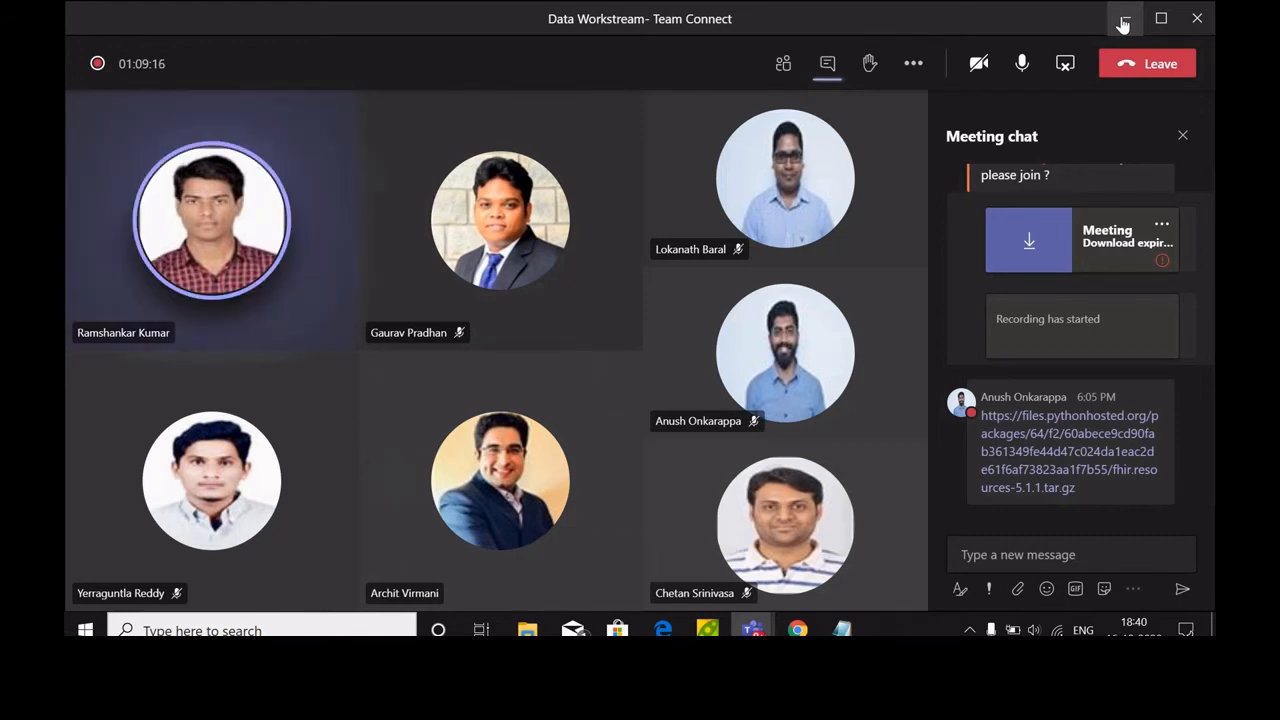
pyautogui.click(1124, 20)
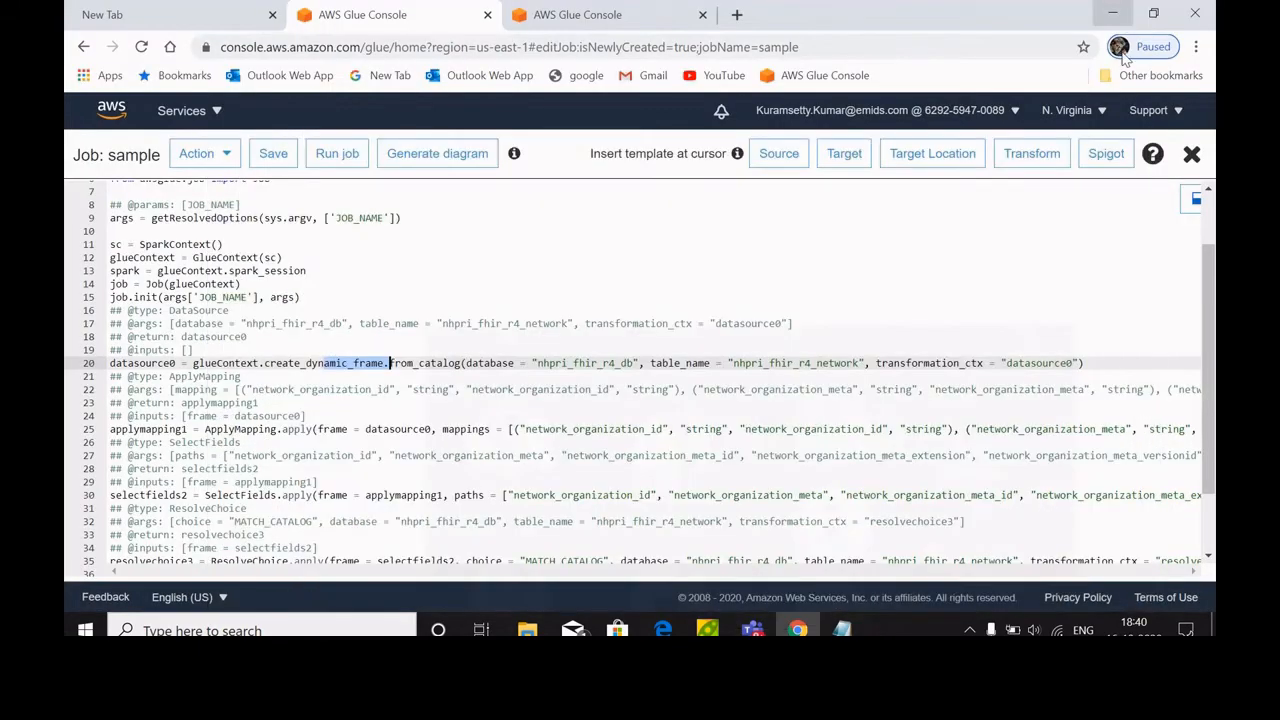
pyautogui.scroll(2, 70, 257)
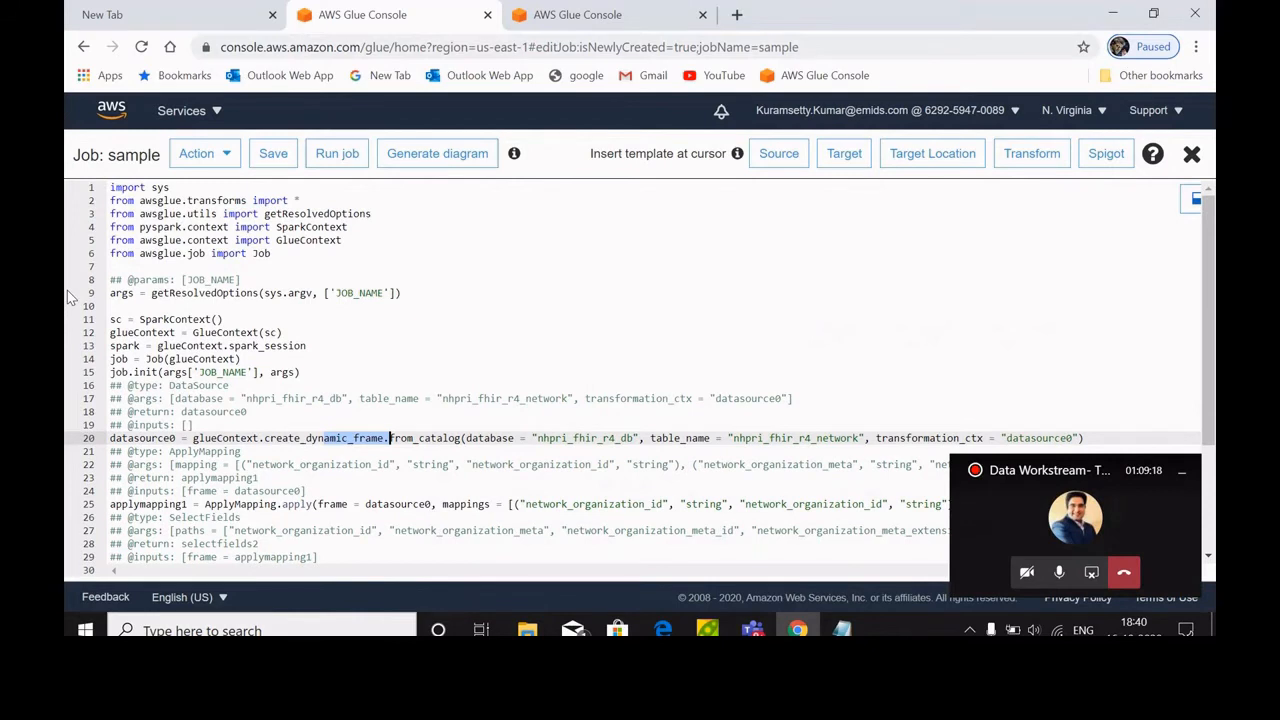
# Step: Highlight the SparkContext statement on line 11 and the GlueContext call on line 12
pyautogui.moveTo(223, 319); pyautogui.dragTo(103, 320)
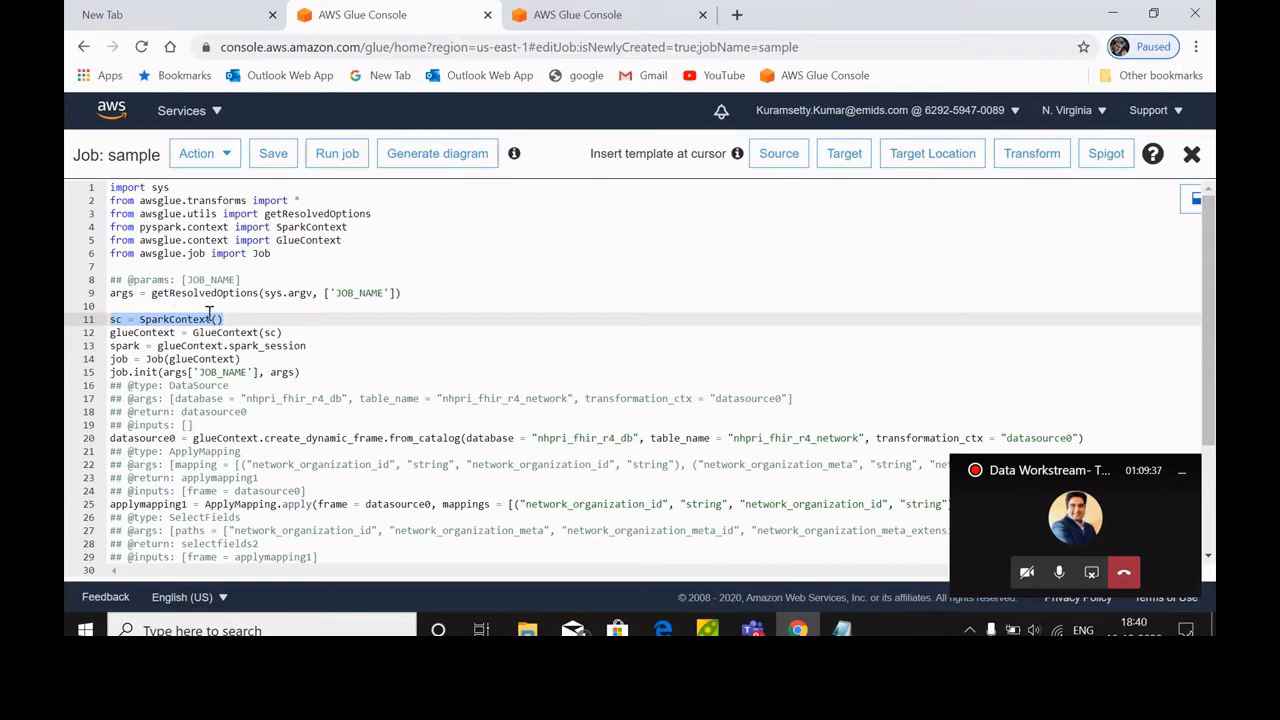
pyautogui.click(240, 321)
pyautogui.moveTo(240, 321); pyautogui.dragTo(86, 320)
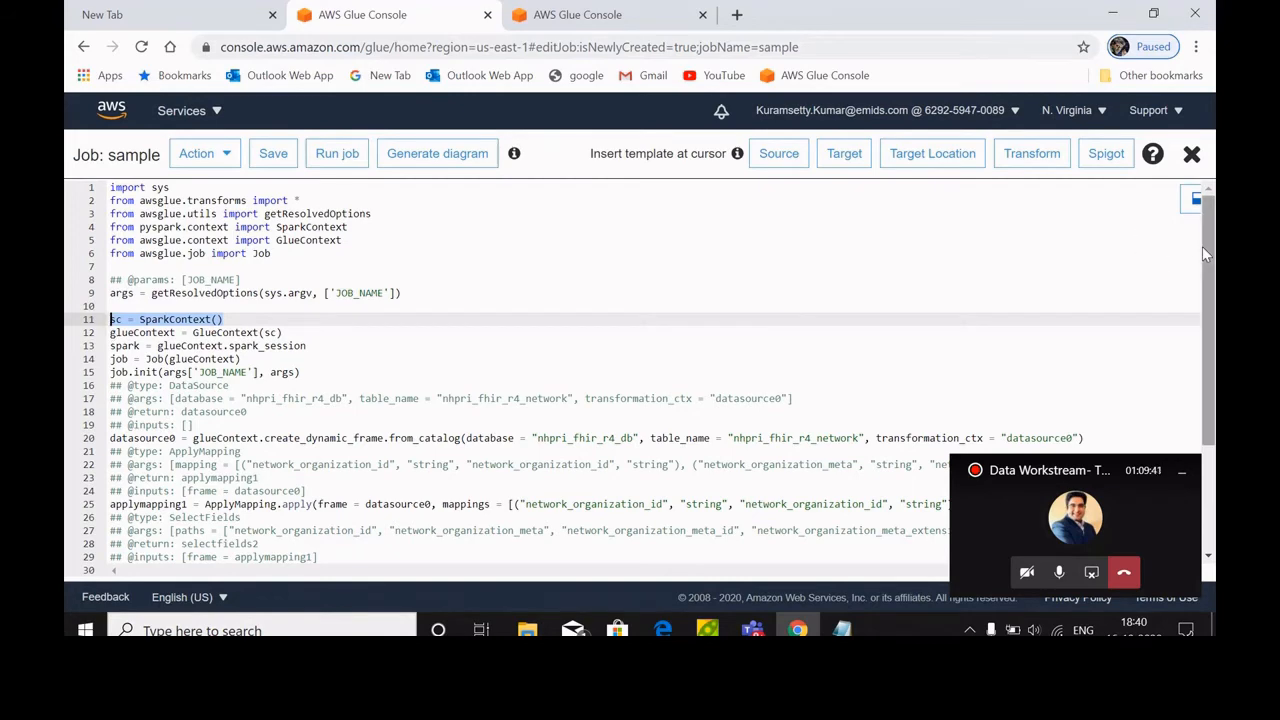
pyautogui.moveTo(1202, 246); pyautogui.dragTo(1209, 332)
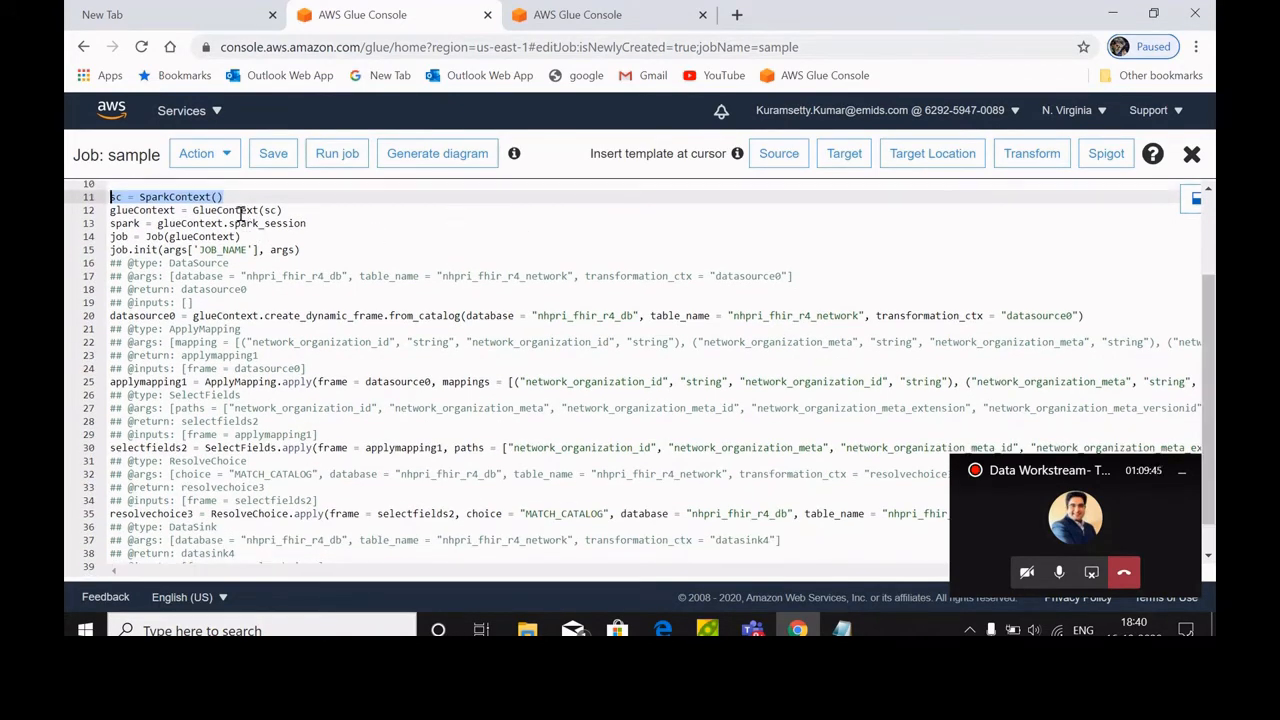
pyautogui.click(248, 210)
pyautogui.moveTo(250, 214); pyautogui.dragTo(259, 213)
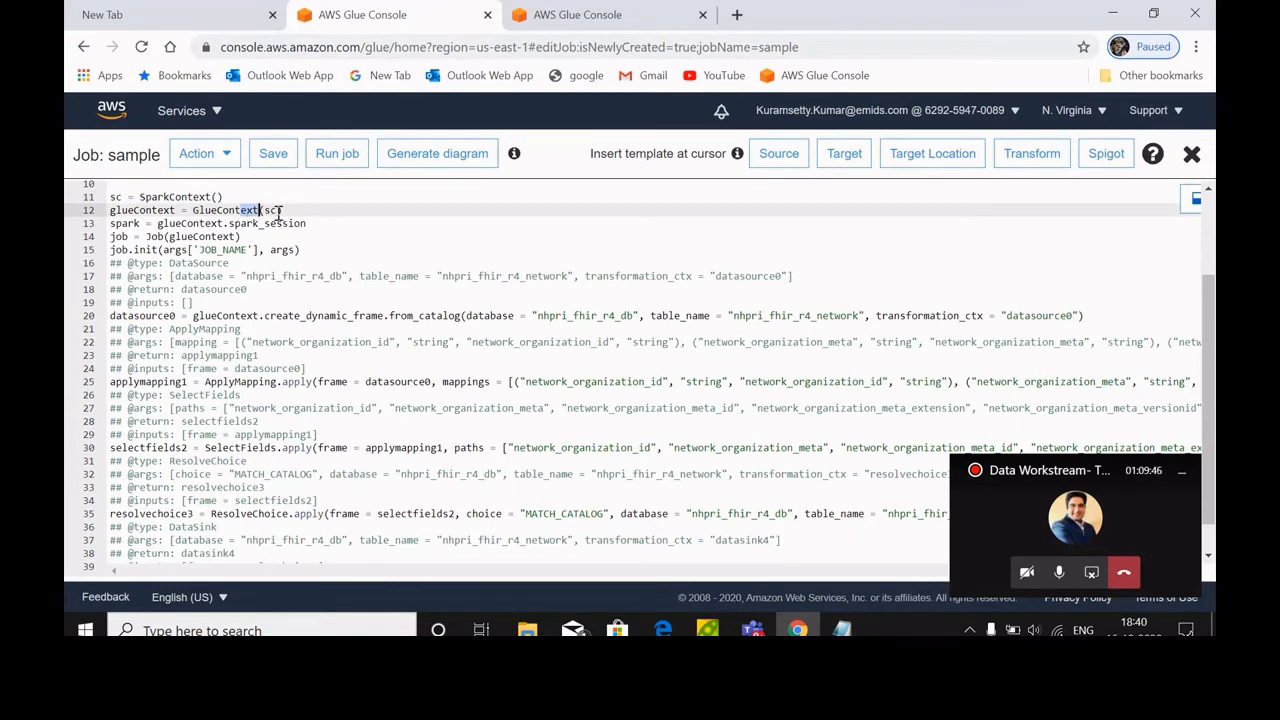
pyautogui.click(197, 212)
pyautogui.moveTo(197, 212); pyautogui.dragTo(261, 212)
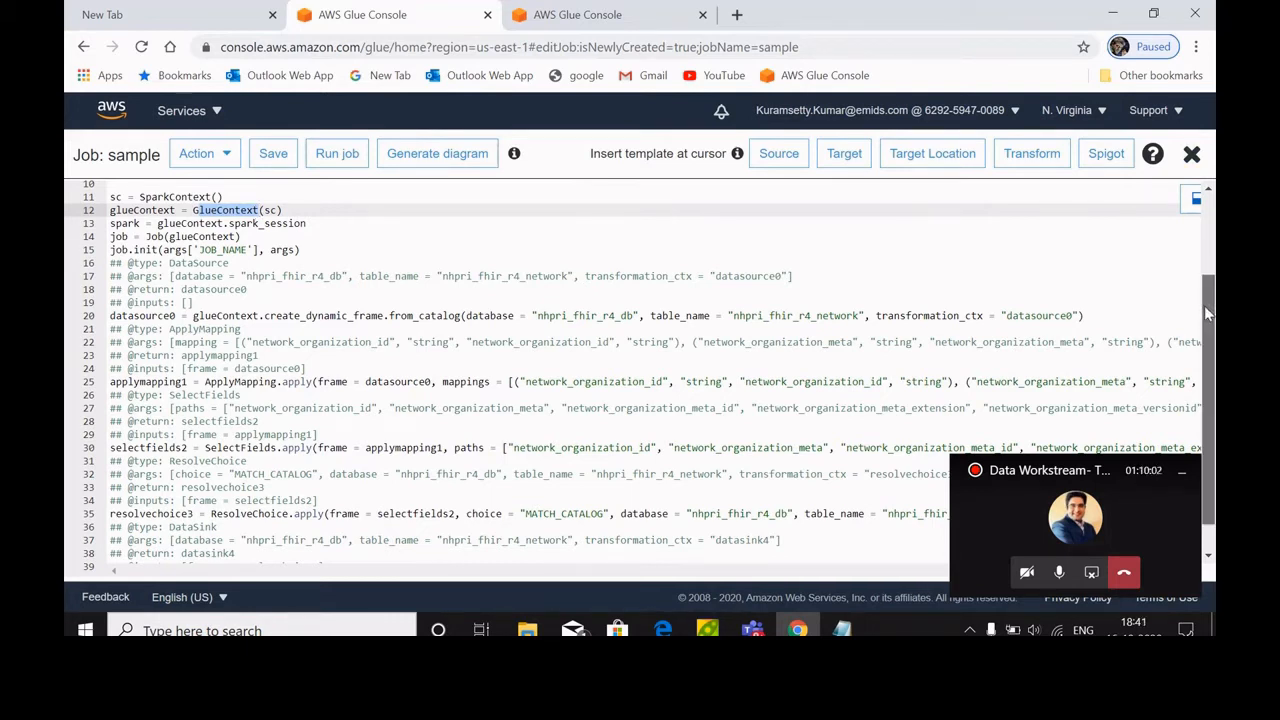
# Step: Highlight the ApplyMapping call on line 25 and look over the surrounding script
pyautogui.moveTo(1204, 305); pyautogui.dragTo(1208, 340)
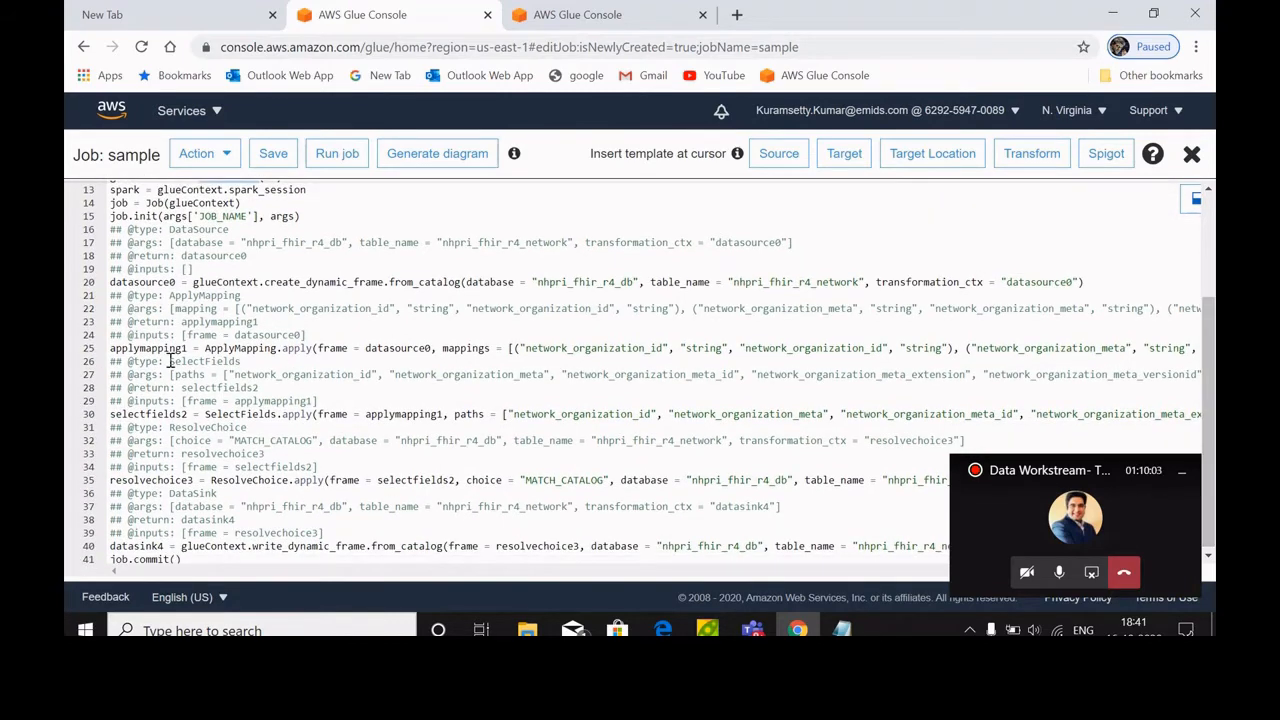
pyautogui.moveTo(204, 348); pyautogui.dragTo(305, 360)
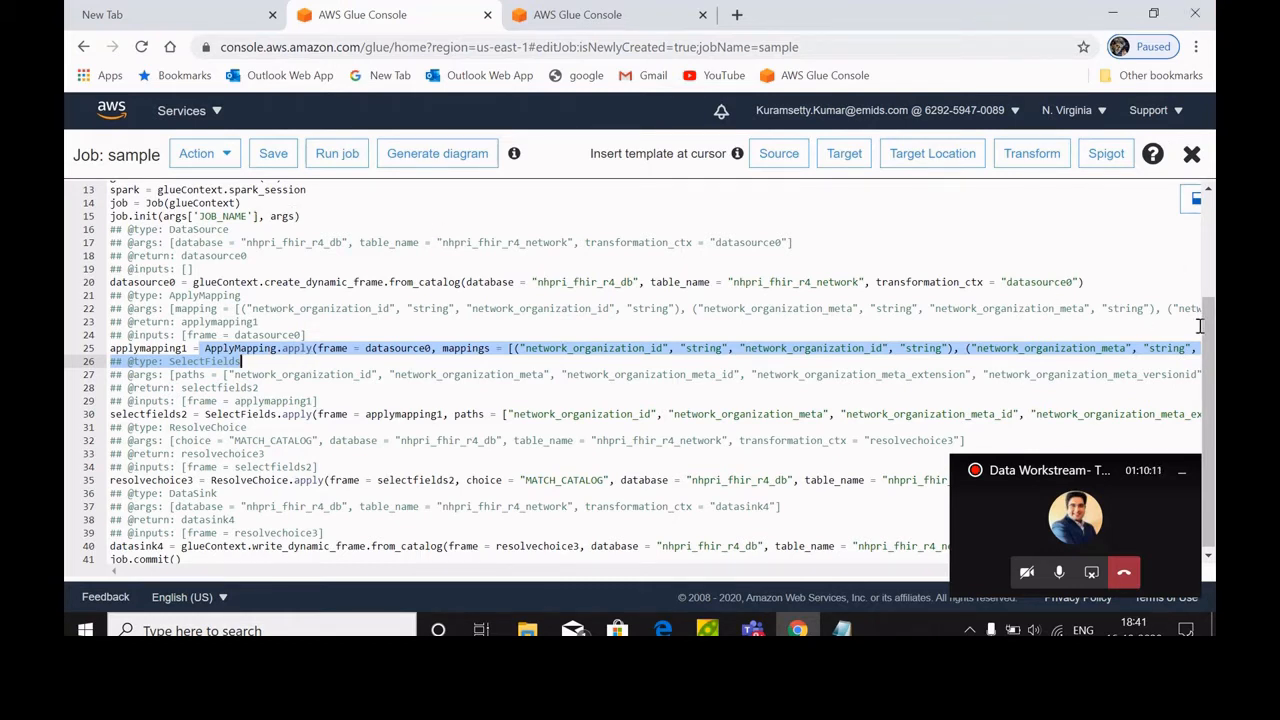
pyautogui.moveTo(1208, 326); pyautogui.dragTo(1209, 367)
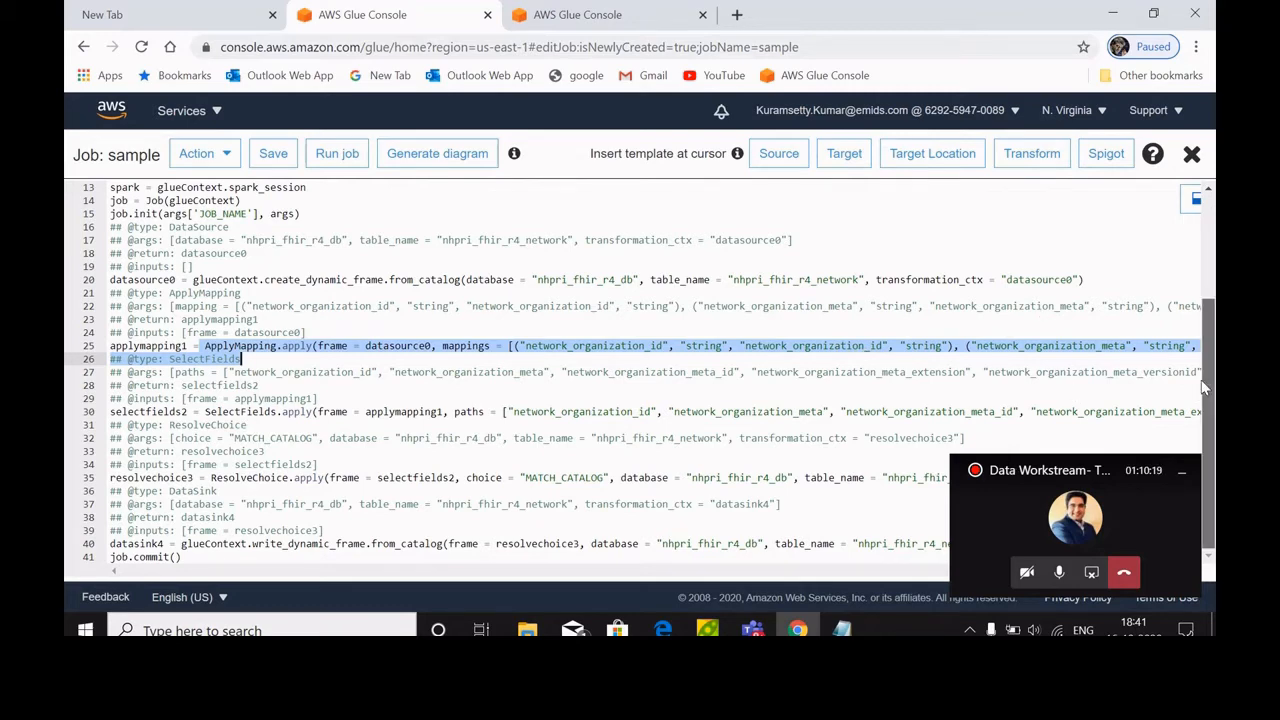
pyautogui.scroll(5, 1200, 393)
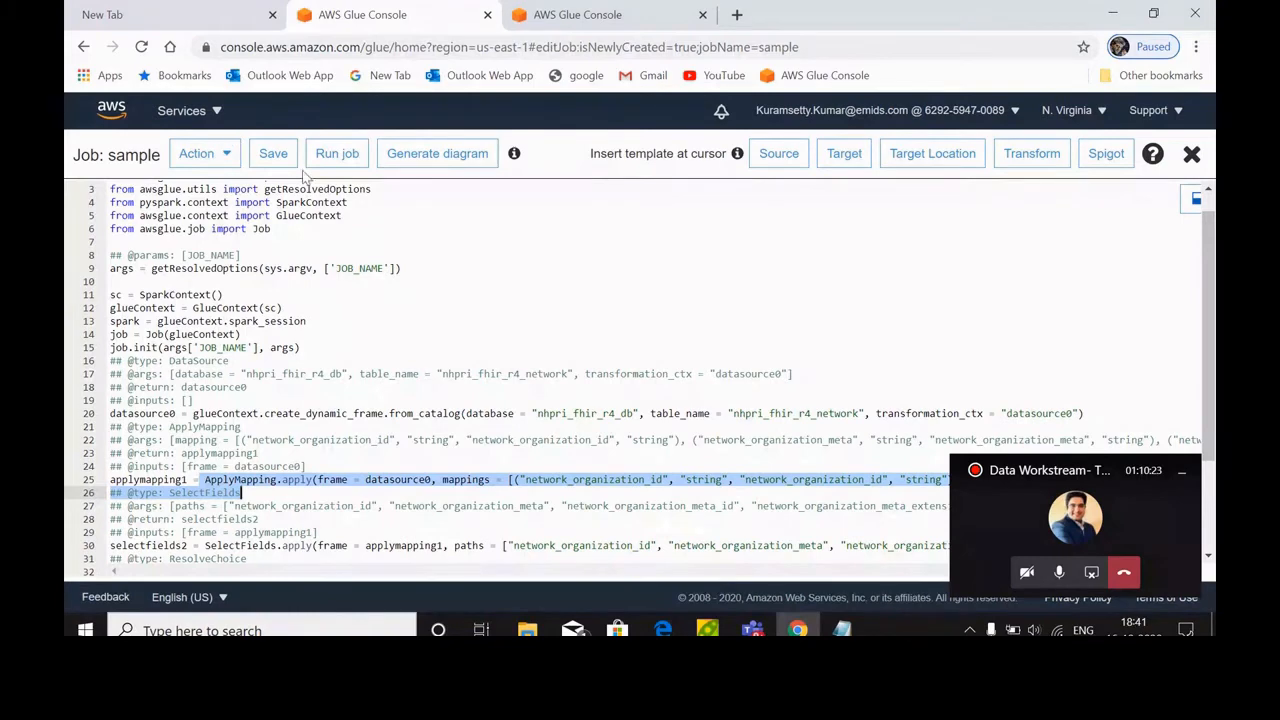
pyautogui.moveTo(1207, 290); pyautogui.dragTo(1199, 380)
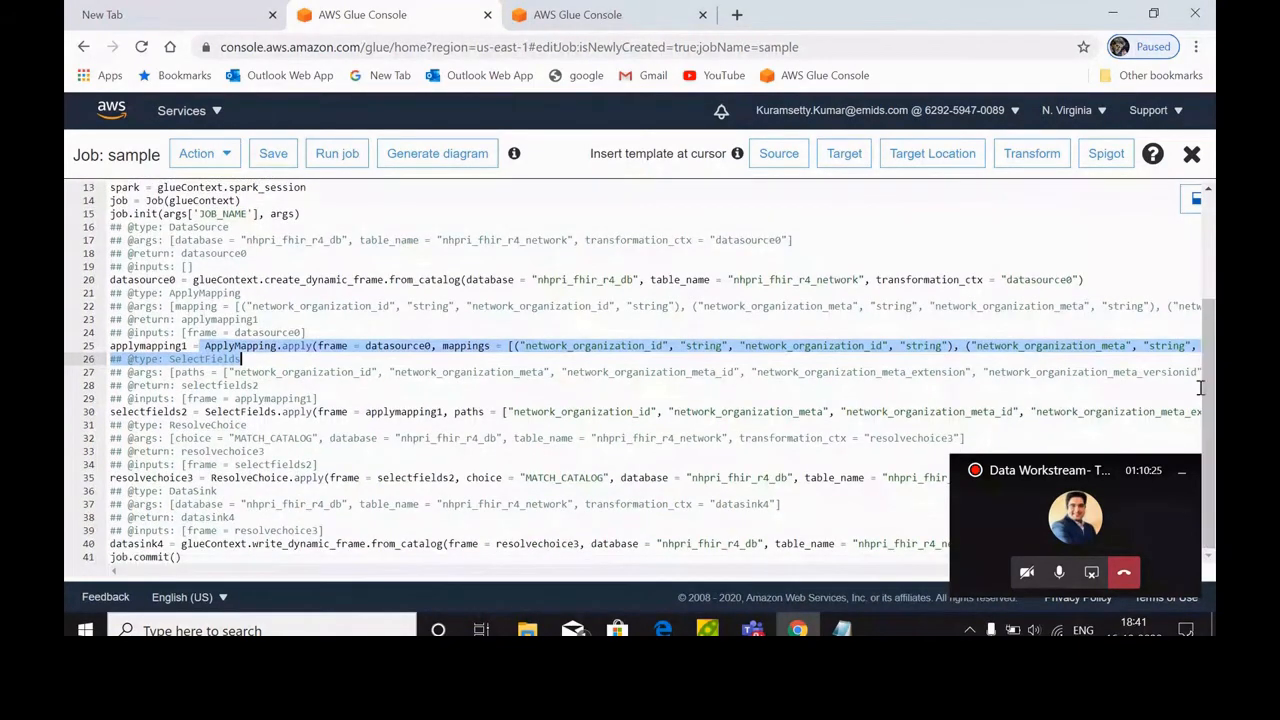
# Step: Highlight the source column, source type, target column and target type of the first mapping on line 25
pyautogui.click(248, 362)
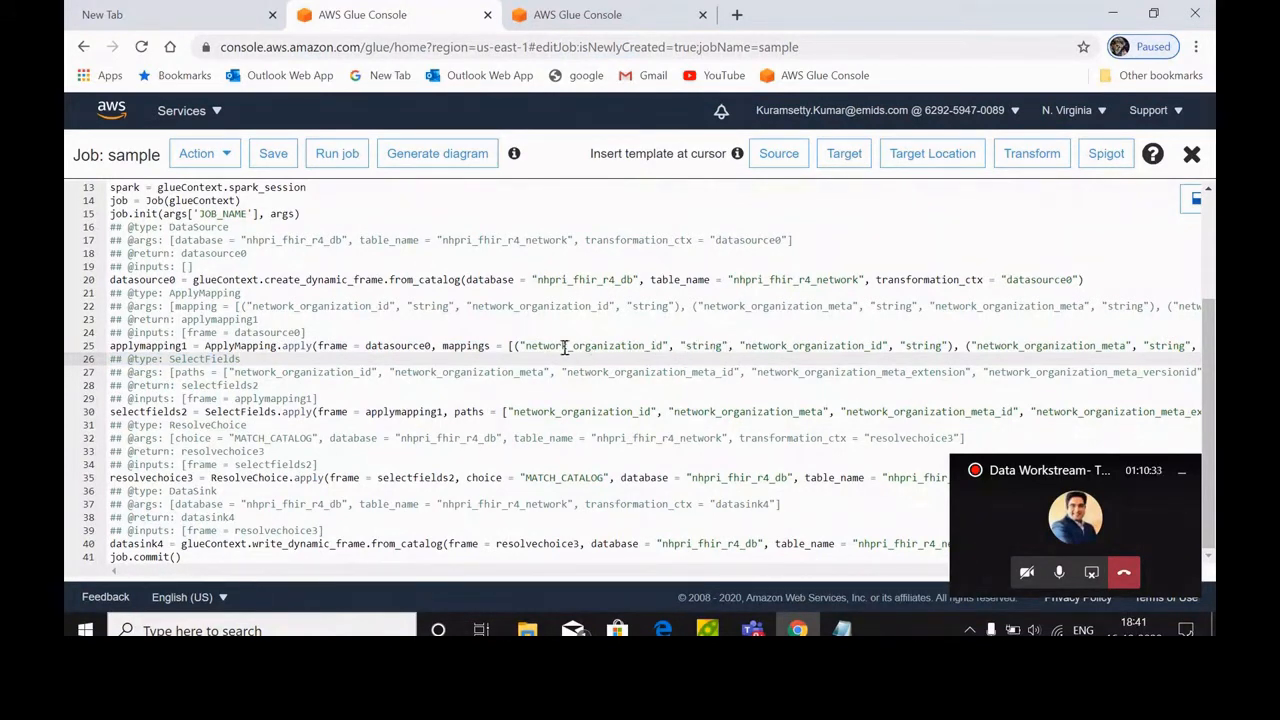
pyautogui.moveTo(565, 346); pyautogui.dragTo(883, 347)
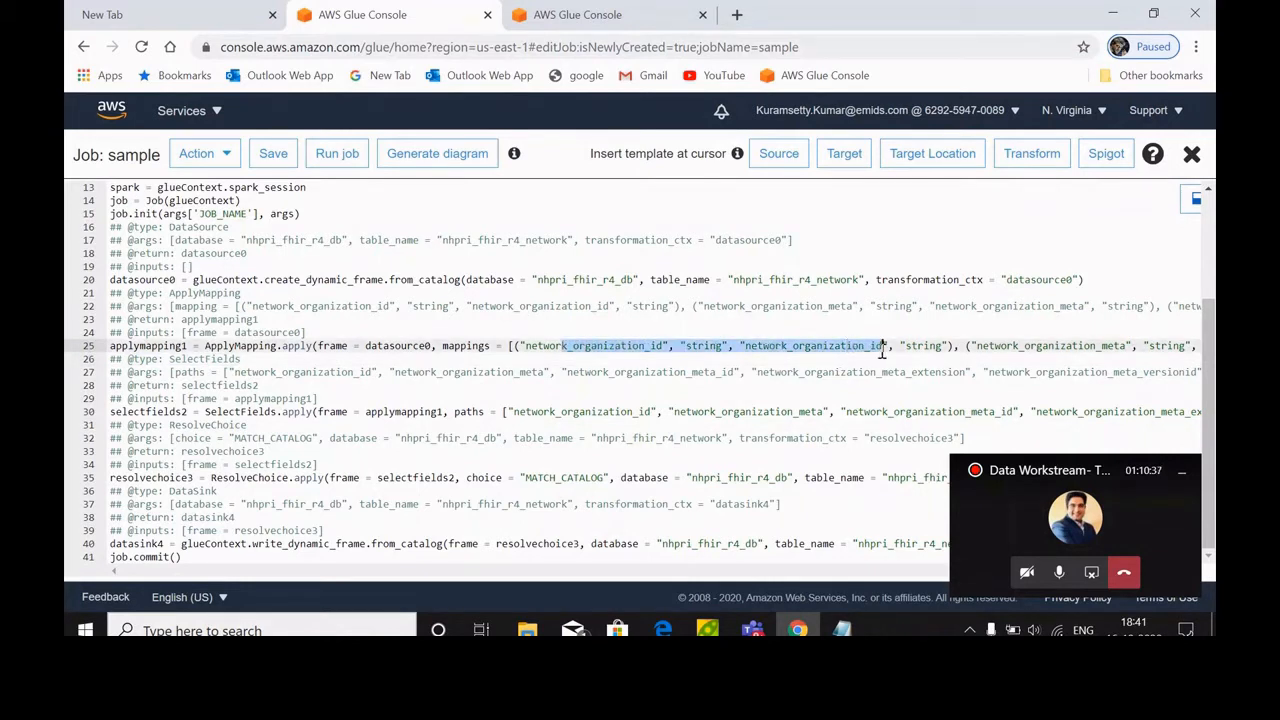
pyautogui.doubleClick(588, 347)
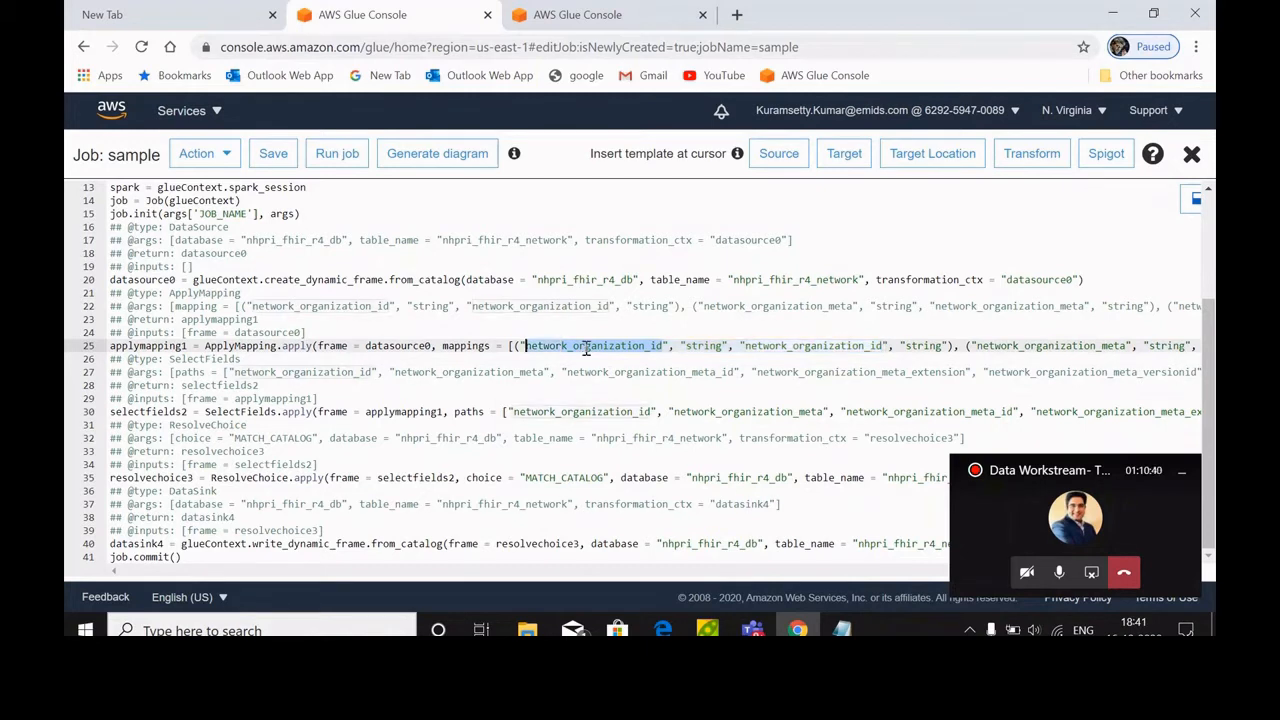
pyautogui.doubleClick(715, 345)
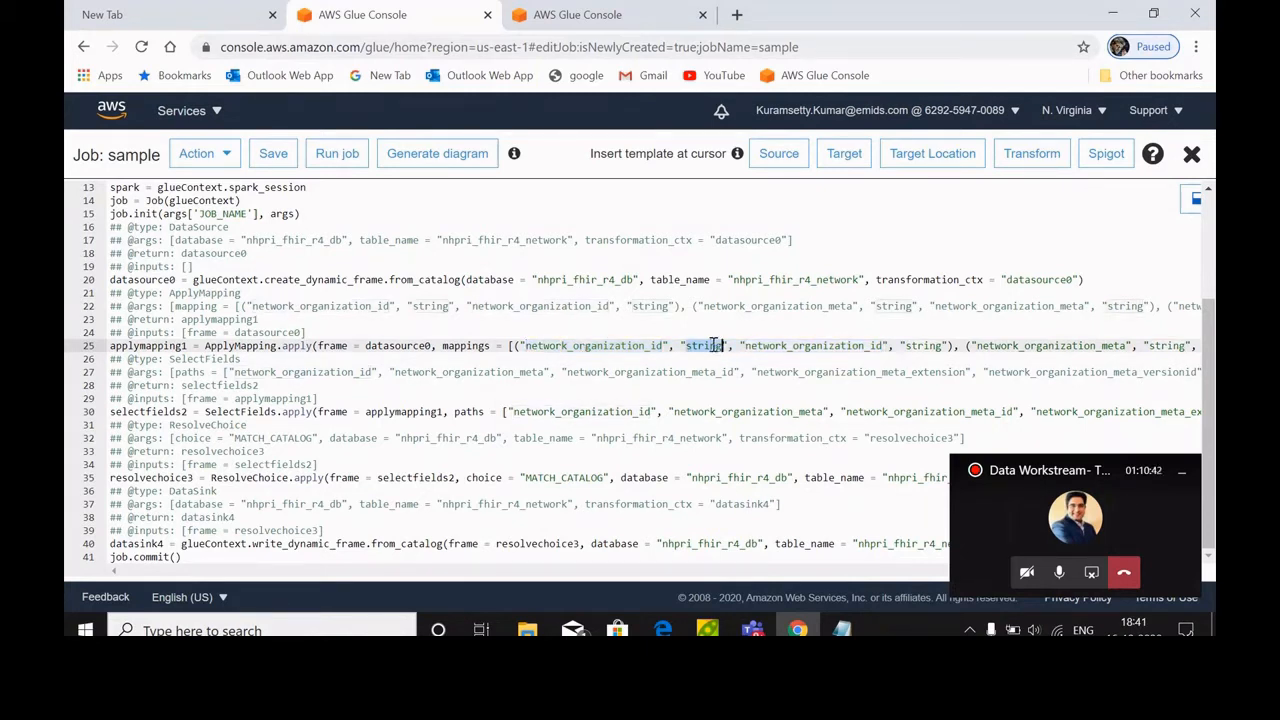
pyautogui.doubleClick(834, 346)
pyautogui.doubleClick(914, 347)
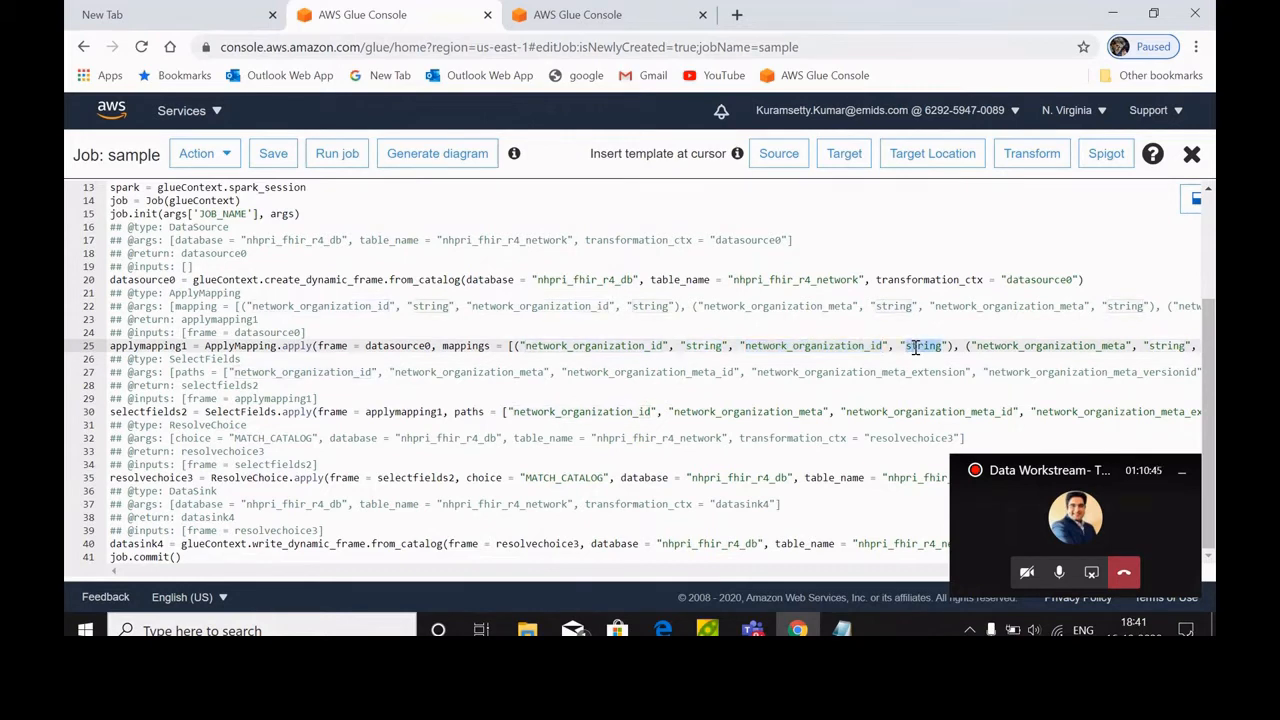
pyautogui.doubleClick(837, 346)
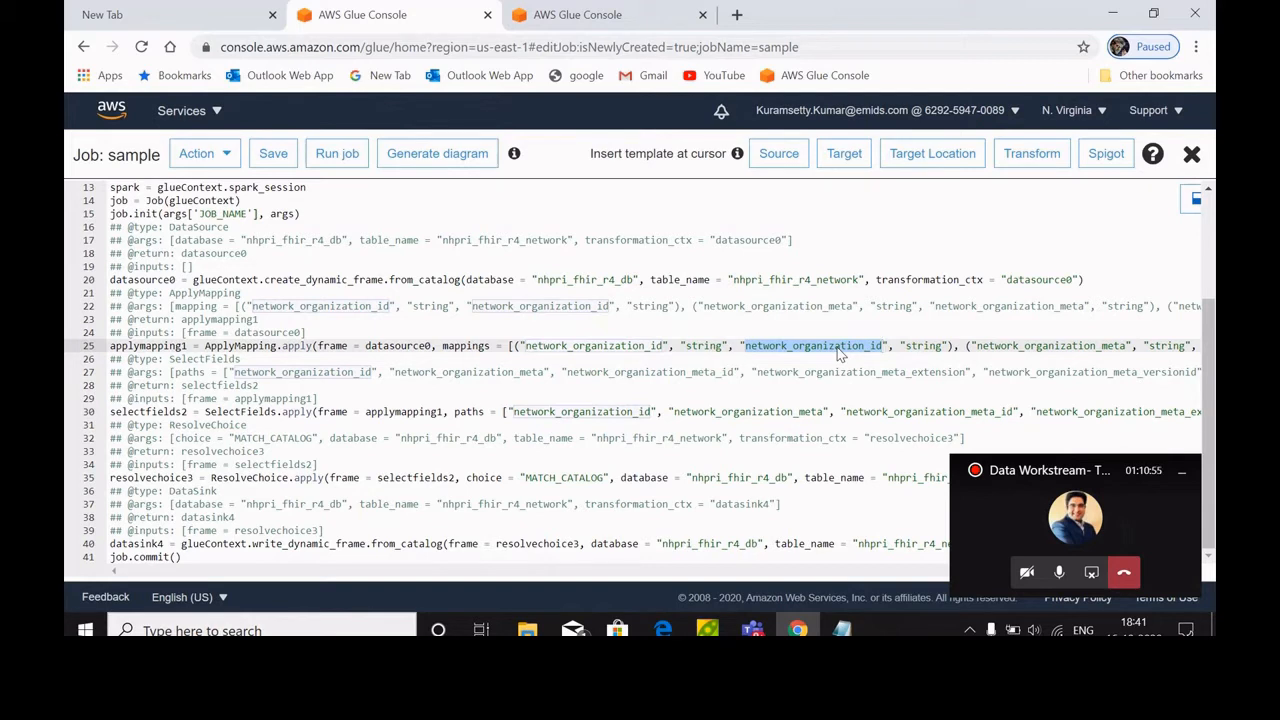
pyautogui.click(531, 337)
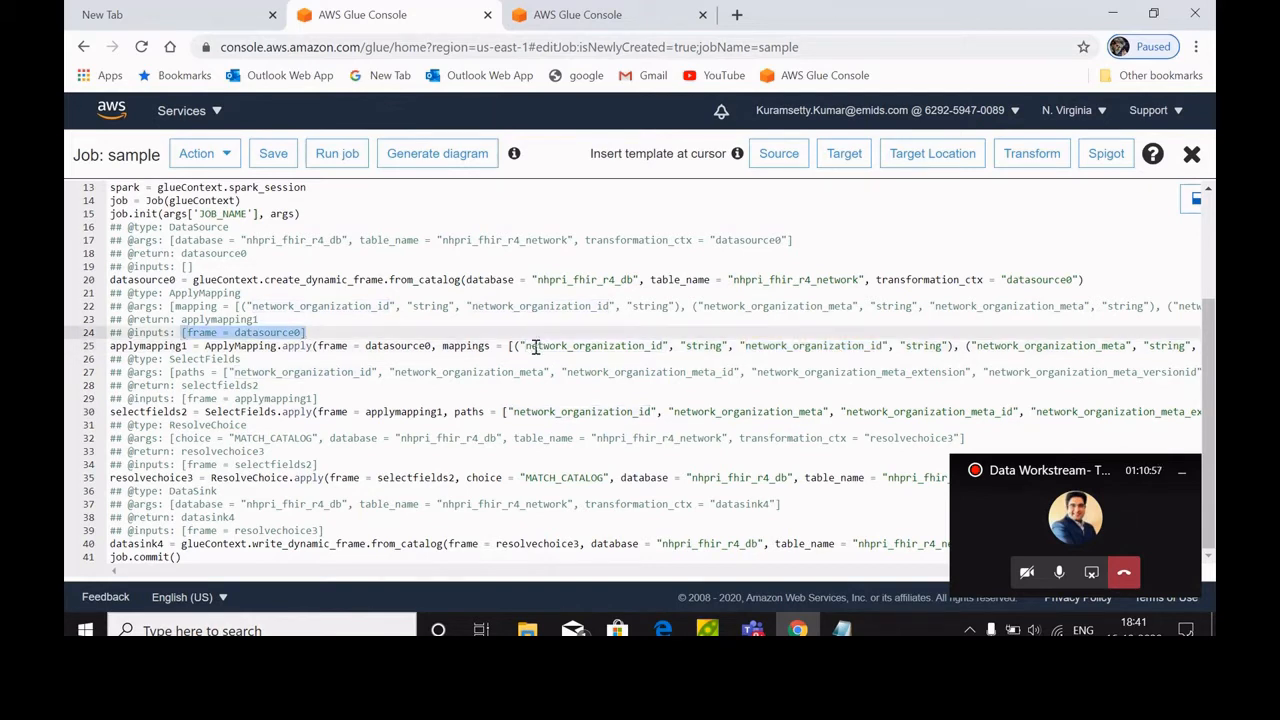
# Step: Change the target column name in the first mapping of the applymapping1 statement on line 25 to org
pyautogui.doubleClick(573, 346)
pyautogui.doubleClick(813, 345)
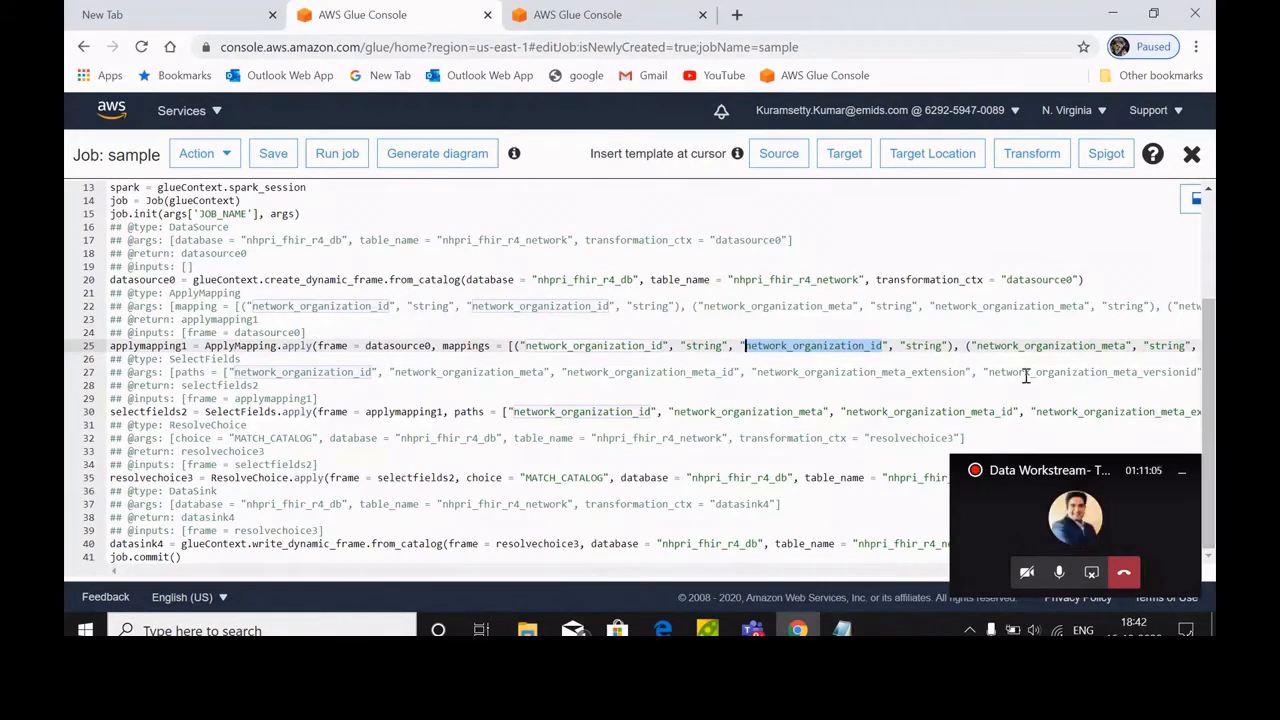
pyautogui.press('BackSpace')
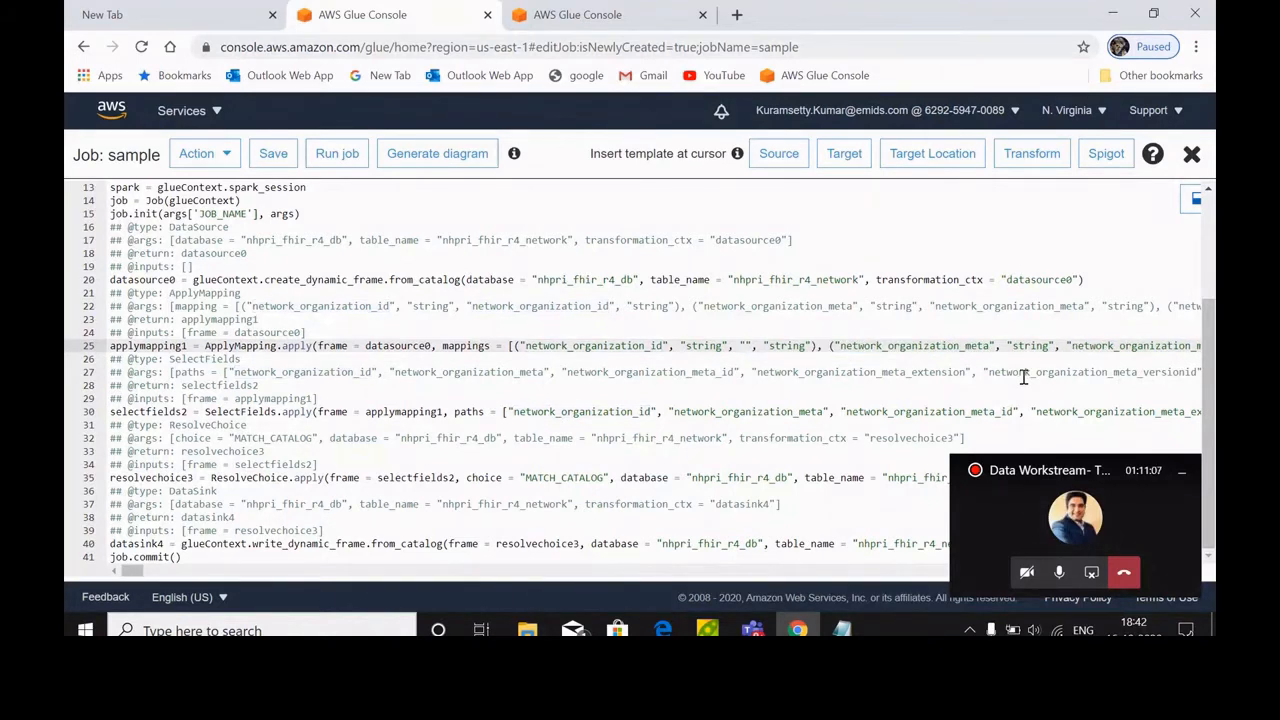
pyautogui.doubleClick(1024, 375)
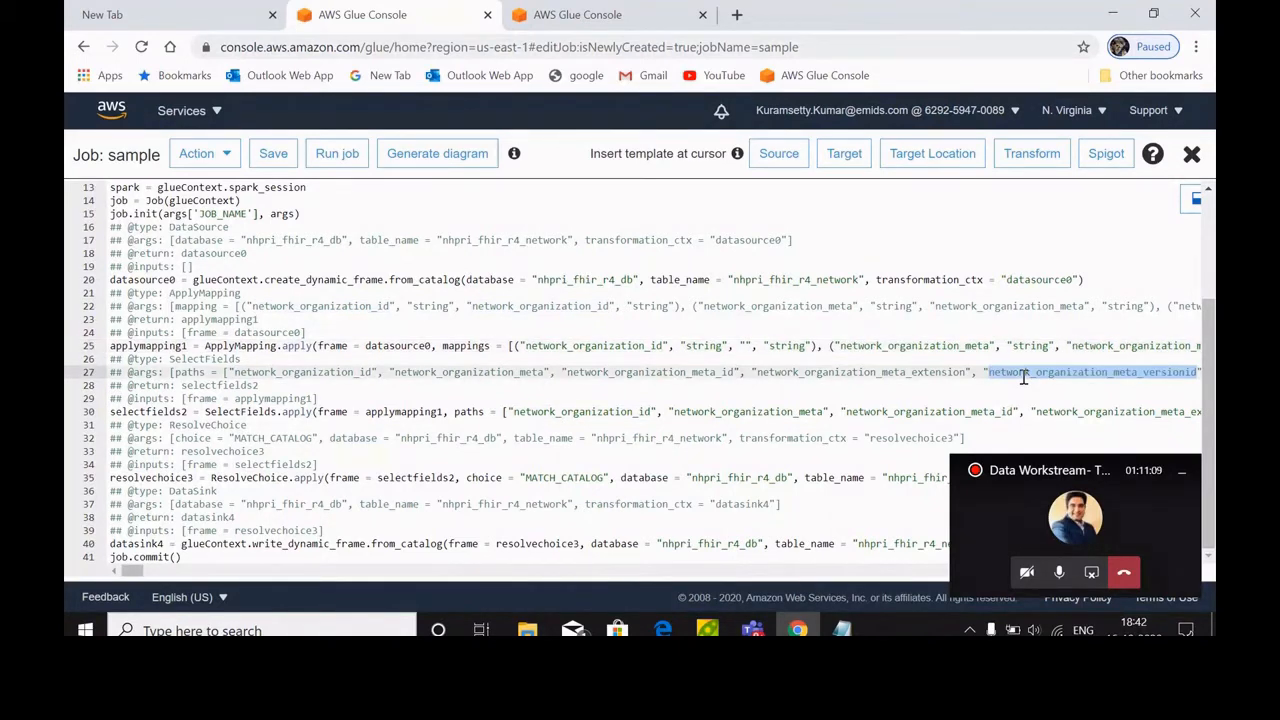
pyautogui.click(746, 346)
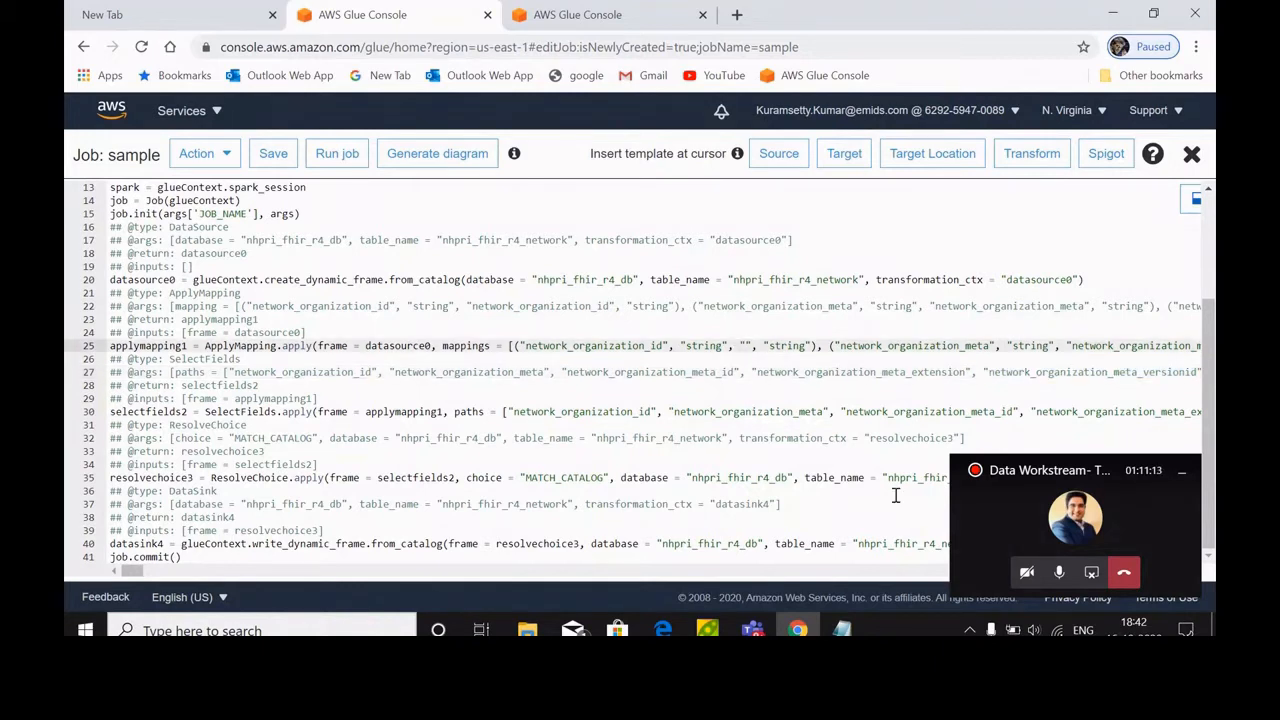
pyautogui.write('org')
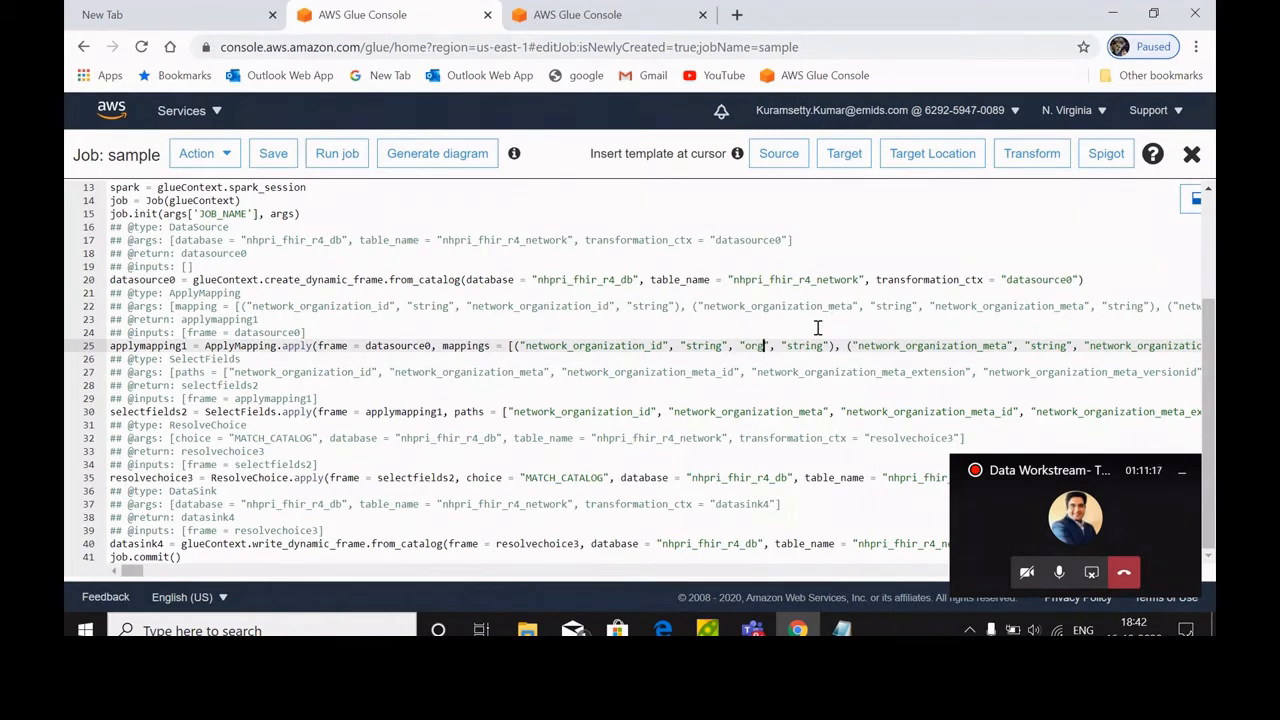
# Step: Delete network_organization_id, network_organization_meta and network_organization_meta_id from the SelectFields paths on line 30
pyautogui.click(241, 411)
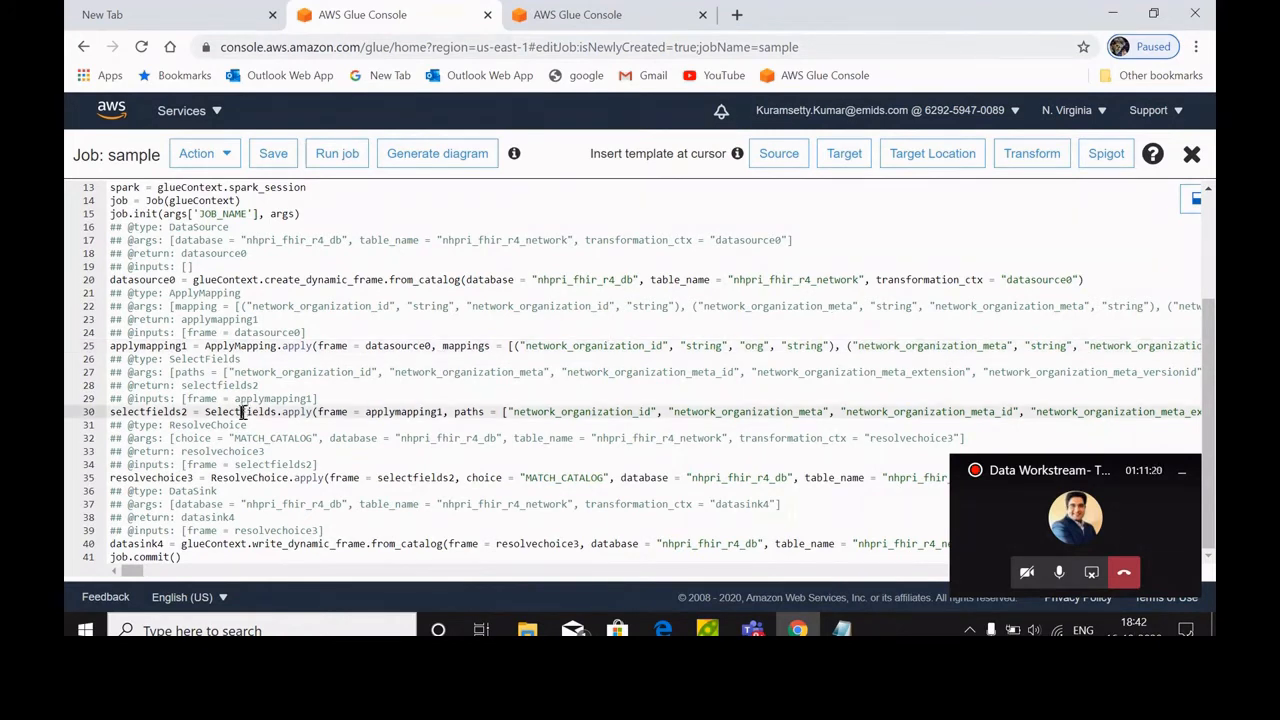
pyautogui.moveTo(241, 411); pyautogui.dragTo(278, 413)
pyautogui.click(1022, 411)
pyautogui.press('BackSpace')
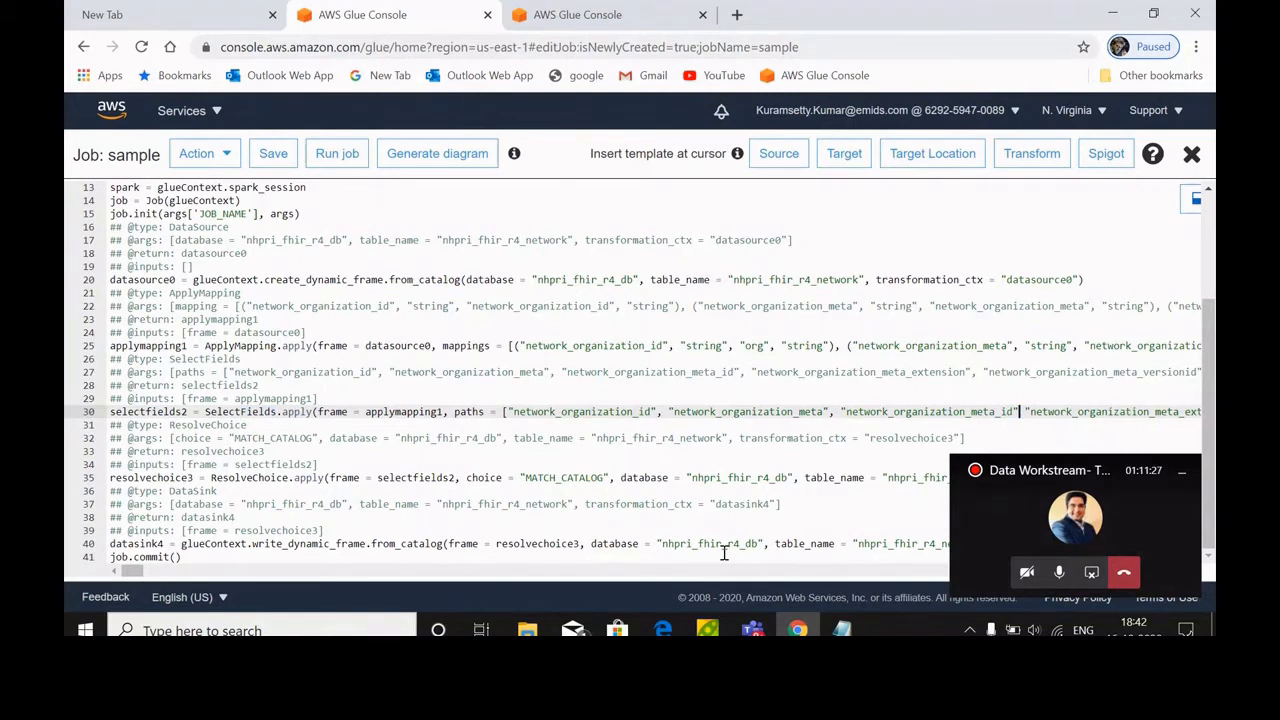
pyautogui.press('BackSpace')
pyautogui.press('BackSpace')
pyautogui.press('BackSpace')
pyautogui.press('BackSpace')
pyautogui.press('BackSpace')
pyautogui.press('BackSpace')
pyautogui.press('BackSpace')
pyautogui.press('BackSpace')
pyautogui.press('BackSpace')
pyautogui.press('BackSpace')
pyautogui.press('BackSpace')
pyautogui.press('BackSpace')
pyautogui.press('BackSpace')
pyautogui.press('BackSpace')
pyautogui.press('BackSpace')
pyautogui.press('BackSpace')
pyautogui.press('BackSpace')
pyautogui.press('BackSpace')
pyautogui.press('BackSpace')
pyautogui.press('BackSpace')
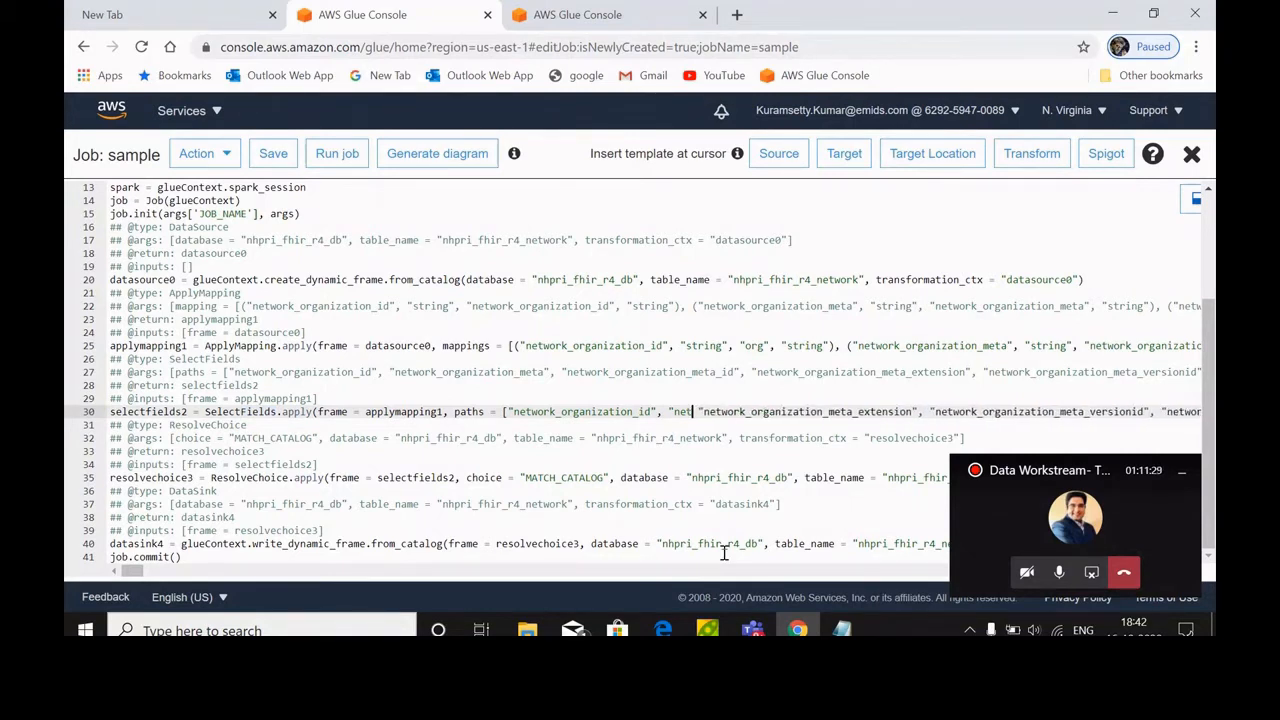
pyautogui.press('BackSpace')
pyautogui.press('BackSpace')
pyautogui.press('BackSpace')
pyautogui.press('BackSpace')
pyautogui.press('BackSpace')
pyautogui.press('BackSpace')
pyautogui.press('BackSpace')
pyautogui.press('BackSpace')
pyautogui.press('BackSpace')
pyautogui.press('BackSpace')
pyautogui.press('BackSpace')
pyautogui.press('BackSpace')
pyautogui.press('BackSpace')
pyautogui.press('BackSpace')
pyautogui.press('BackSpace')
pyautogui.press('BackSpace')
pyautogui.press('BackSpace')
pyautogui.press('BackSpace')
pyautogui.press('BackSpace')
pyautogui.press('BackSpace')
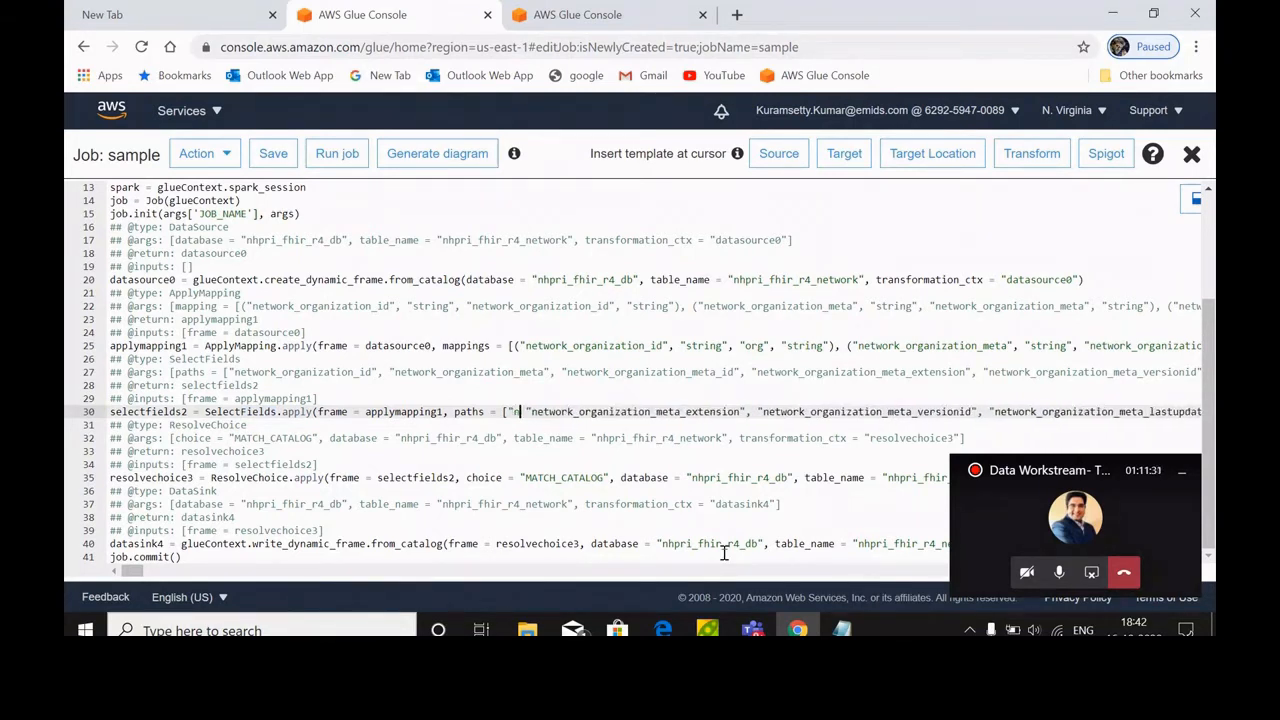
pyautogui.press('BackSpace')
pyautogui.press('BackSpace')
pyautogui.press('Right')
pyautogui.press('Right')
pyautogui.press('Right')
pyautogui.press('Right')
pyautogui.press('Right')
pyautogui.press('Right')
pyautogui.press('Right')
pyautogui.press('Right')
pyautogui.press('Right')
pyautogui.press('Right')
pyautogui.press('Right')
pyautogui.press('Right')
pyautogui.press('Right')
pyautogui.press('Right')
pyautogui.press('Right')
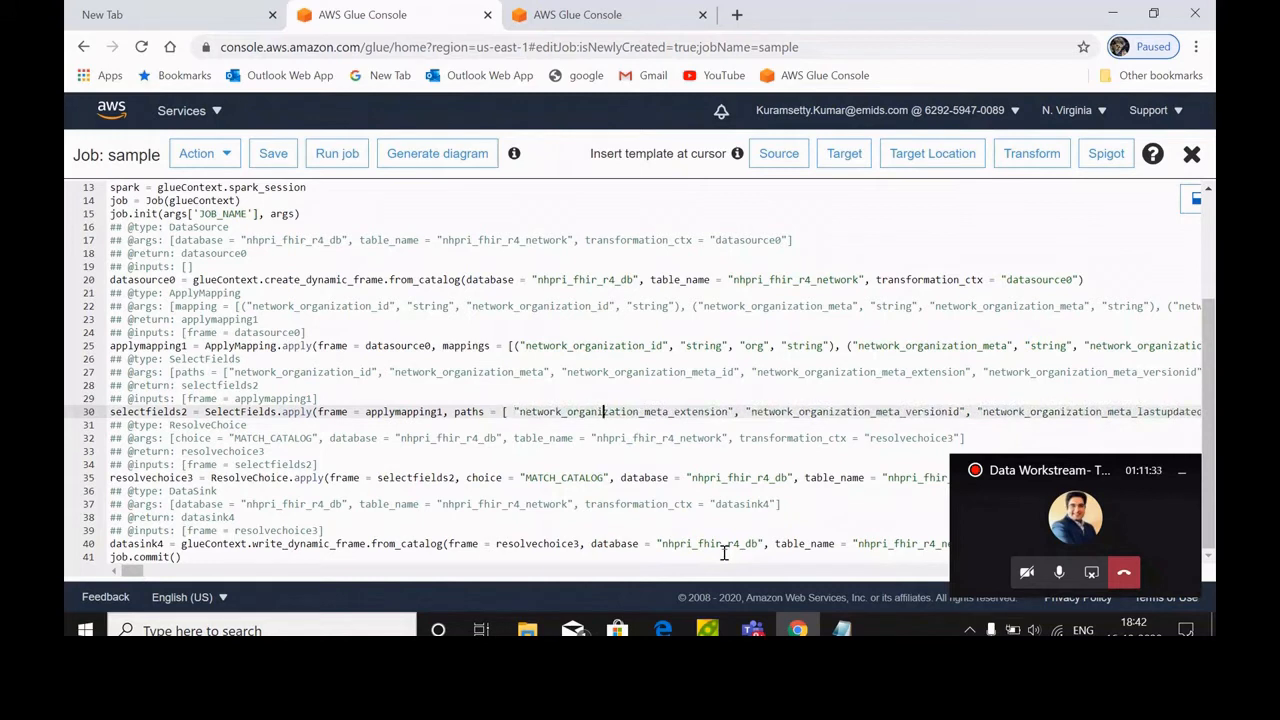
# Step: Walk through the remaining SelectFields paths on line 30, from network_organization_meta_extension up to the last-updated field
pyautogui.press('Right')
pyautogui.press('Right')
pyautogui.press('Right')
pyautogui.press('Right')
pyautogui.press('Right')
pyautogui.press('Right')
pyautogui.press('Right')
pyautogui.press('Right')
pyautogui.press('Right')
pyautogui.press('Right')
pyautogui.press('Right')
pyautogui.press('Right')
pyautogui.press('Right')
pyautogui.press('Right')
pyautogui.press('Right')
pyautogui.press('Right')
pyautogui.press('Right')
pyautogui.press('Right')
pyautogui.press('Right')
pyautogui.press('Right')
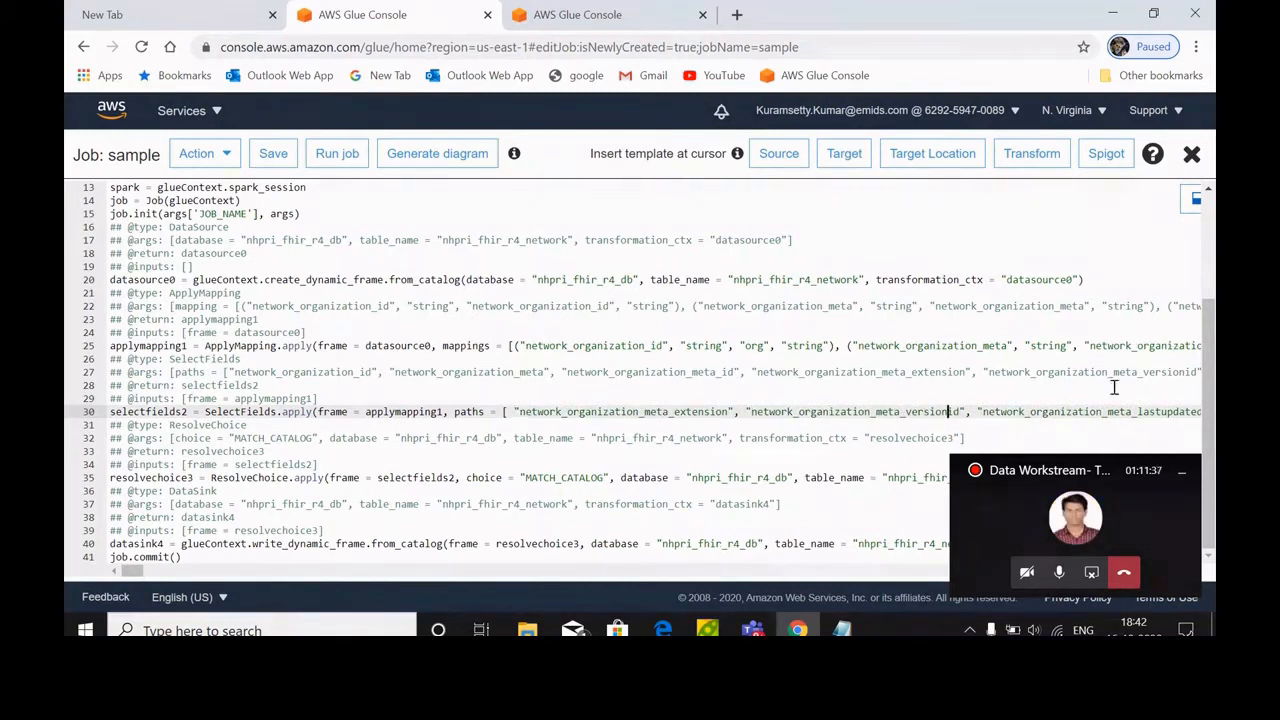
pyautogui.click(978, 411)
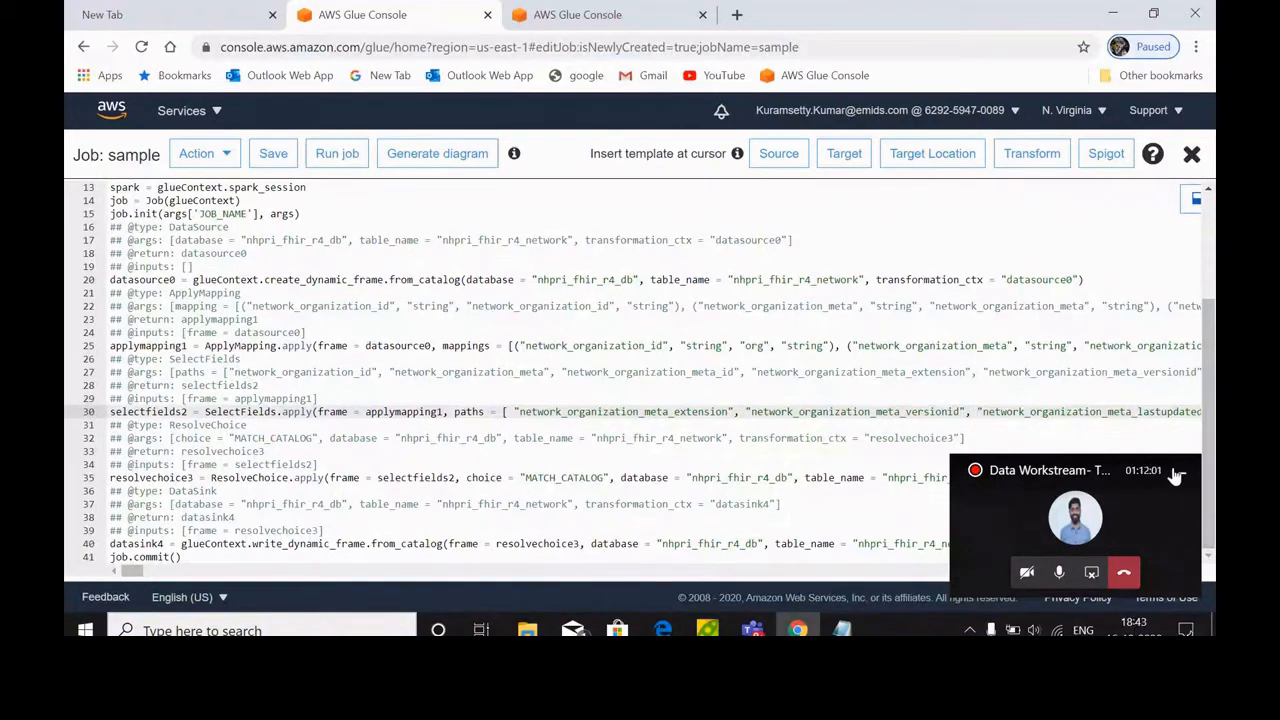
# Step: Minimize the floating meeting window and examine the ResolveChoice call on line 35, from its selectfields2 frame through the choice option and database
pyautogui.click(1178, 472)
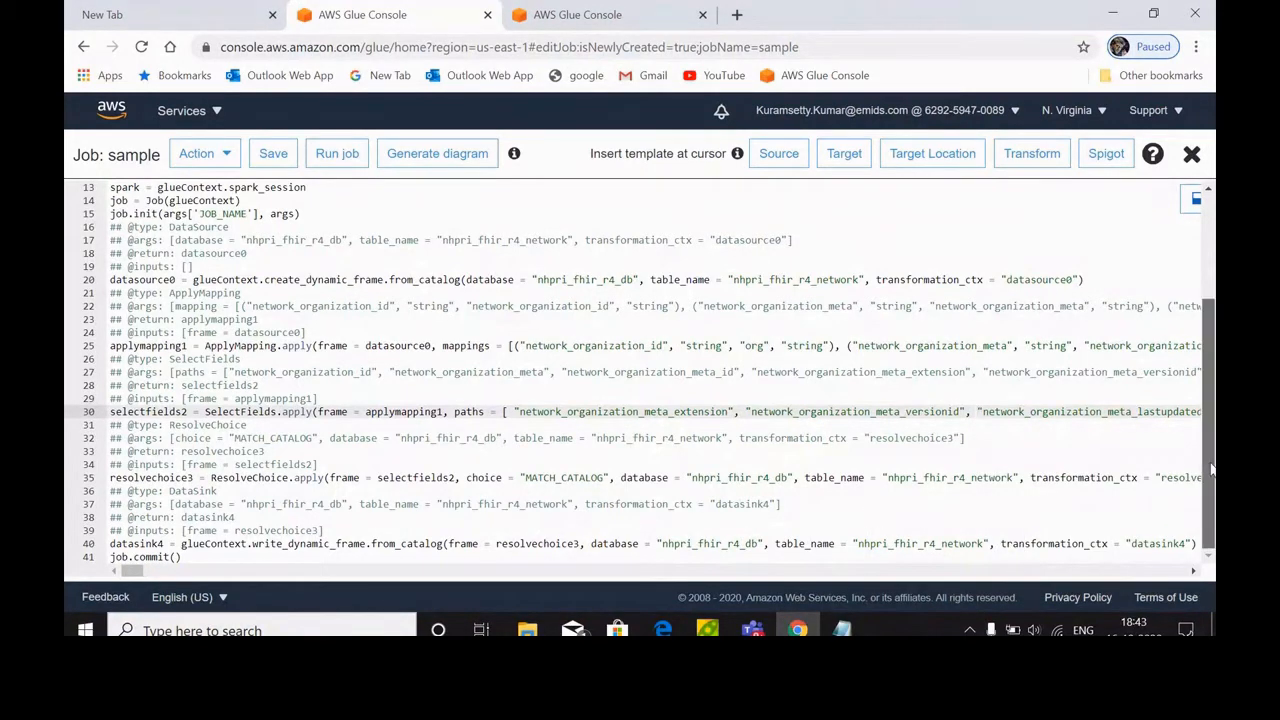
pyautogui.click(389, 478)
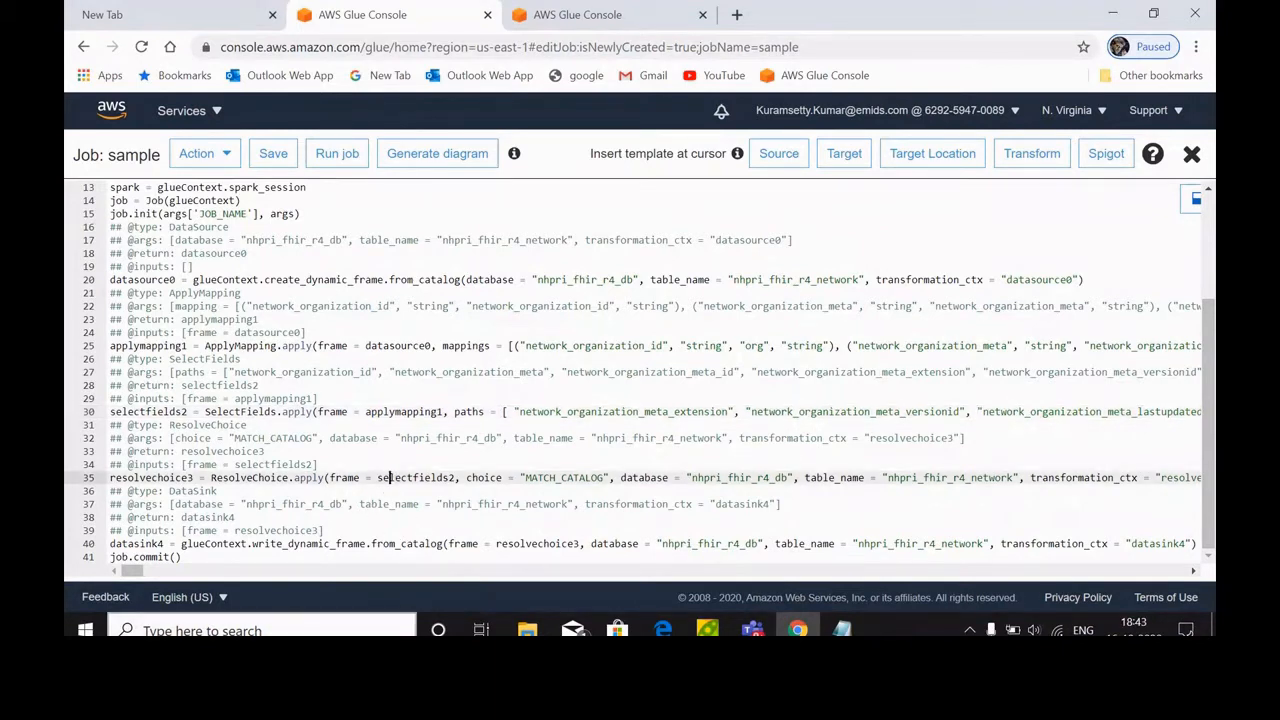
pyautogui.click(456, 478)
pyautogui.press('Right')
pyautogui.press('Right')
pyautogui.press('Right')
pyautogui.press('Right')
pyautogui.press('Right')
pyautogui.press('Right')
pyautogui.press('Right')
pyautogui.press('Right')
pyautogui.press('Right')
pyautogui.press('Right')
pyautogui.press('Right')
pyautogui.press('Right')
pyautogui.press('Right')
pyautogui.press('Right')
pyautogui.press('Right')
pyautogui.press('Right')
pyautogui.press('Right')
pyautogui.press('Right')
pyautogui.press('Right')
pyautogui.press('Right')
pyautogui.press('Right')
pyautogui.press('Right')
pyautogui.press('Right')
pyautogui.press('Right')
pyautogui.press('Right')
pyautogui.press('Right')
pyautogui.press('Right')
pyautogui.press('Right')
pyautogui.press('Right')
pyautogui.press('Right')
pyautogui.press('Right')
pyautogui.press('Right')
pyautogui.press('Right')
pyautogui.press('Right')
pyautogui.press('Right')
pyautogui.press('Right')
pyautogui.press('Right')
pyautogui.press('Right')
pyautogui.press('Right')
pyautogui.press('Right')
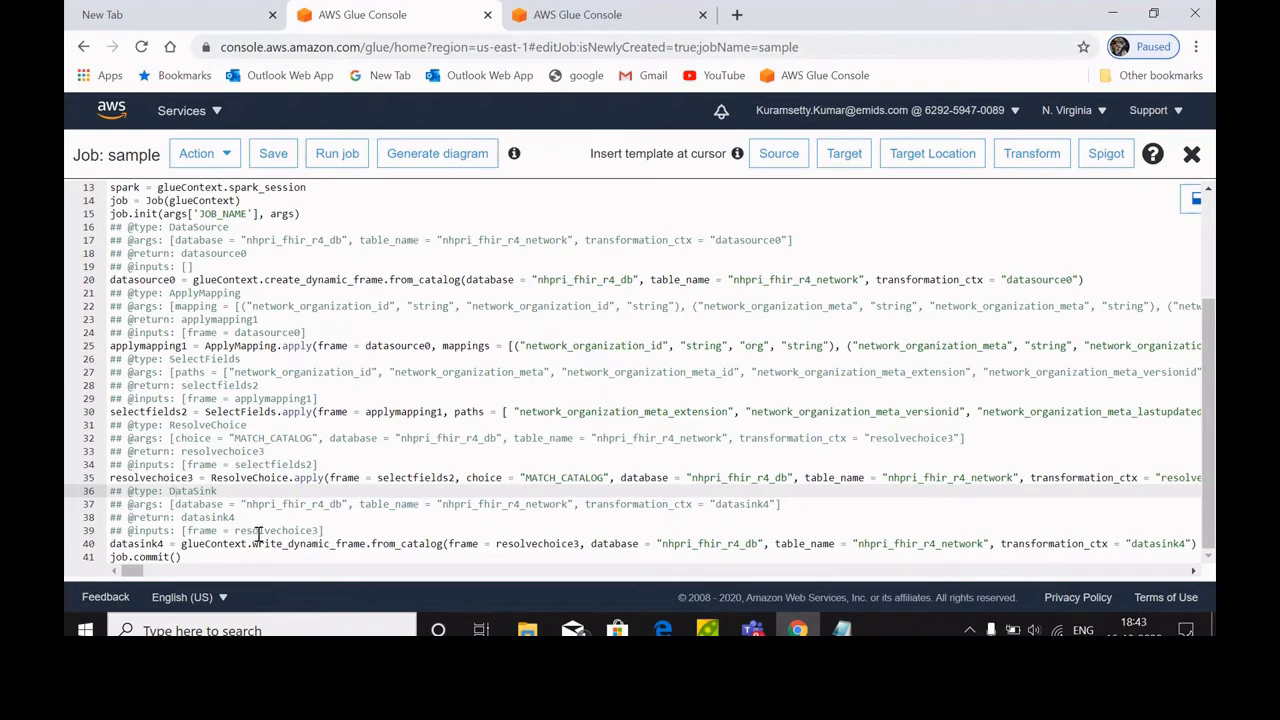
# Step: Highlight write_dynamic_frame.from_catalog and its frame, database, table and context arguments in the datasink4 statement on line 40
pyautogui.moveTo(253, 544); pyautogui.dragTo(441, 548)
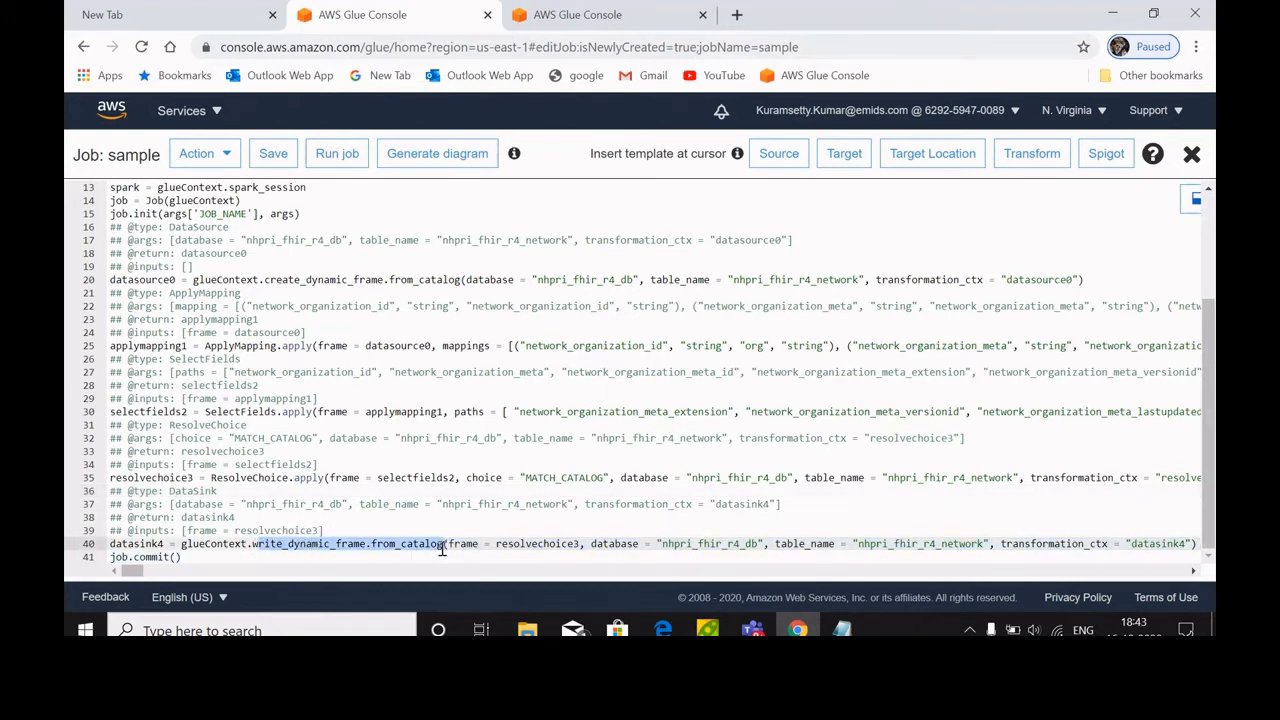
pyautogui.click(429, 555)
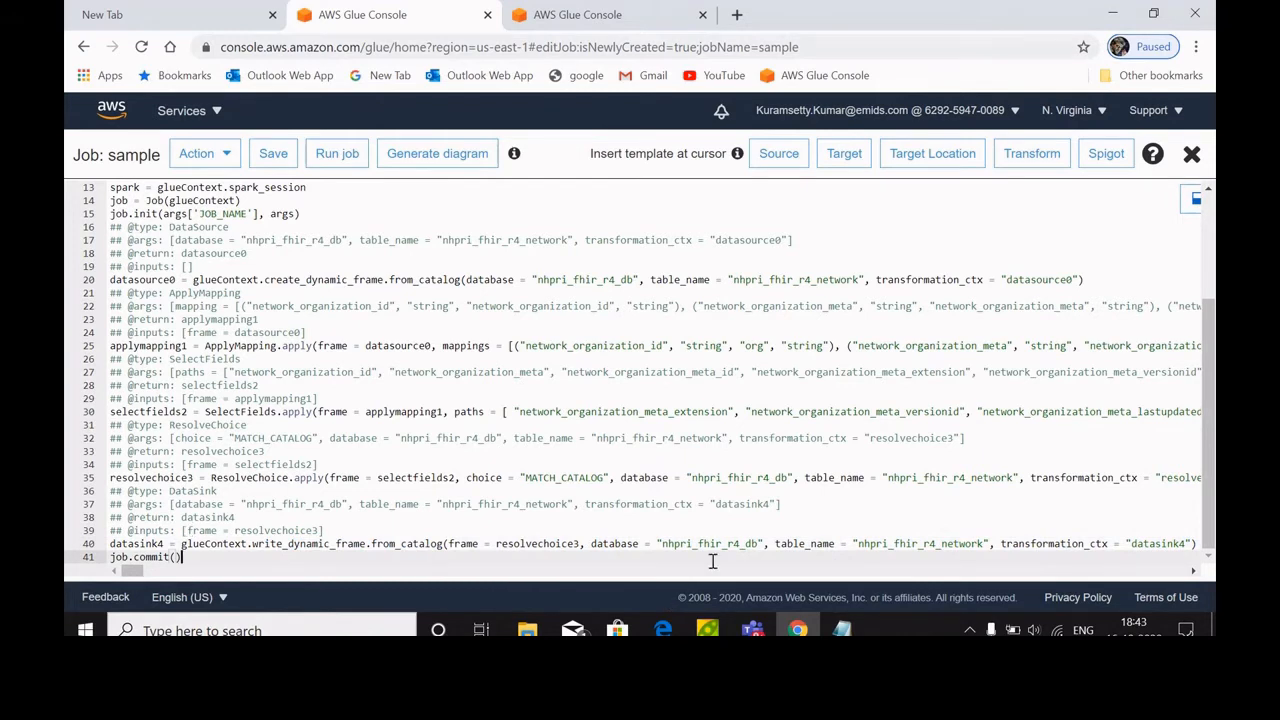
pyautogui.moveTo(497, 543); pyautogui.dragTo(1208, 557)
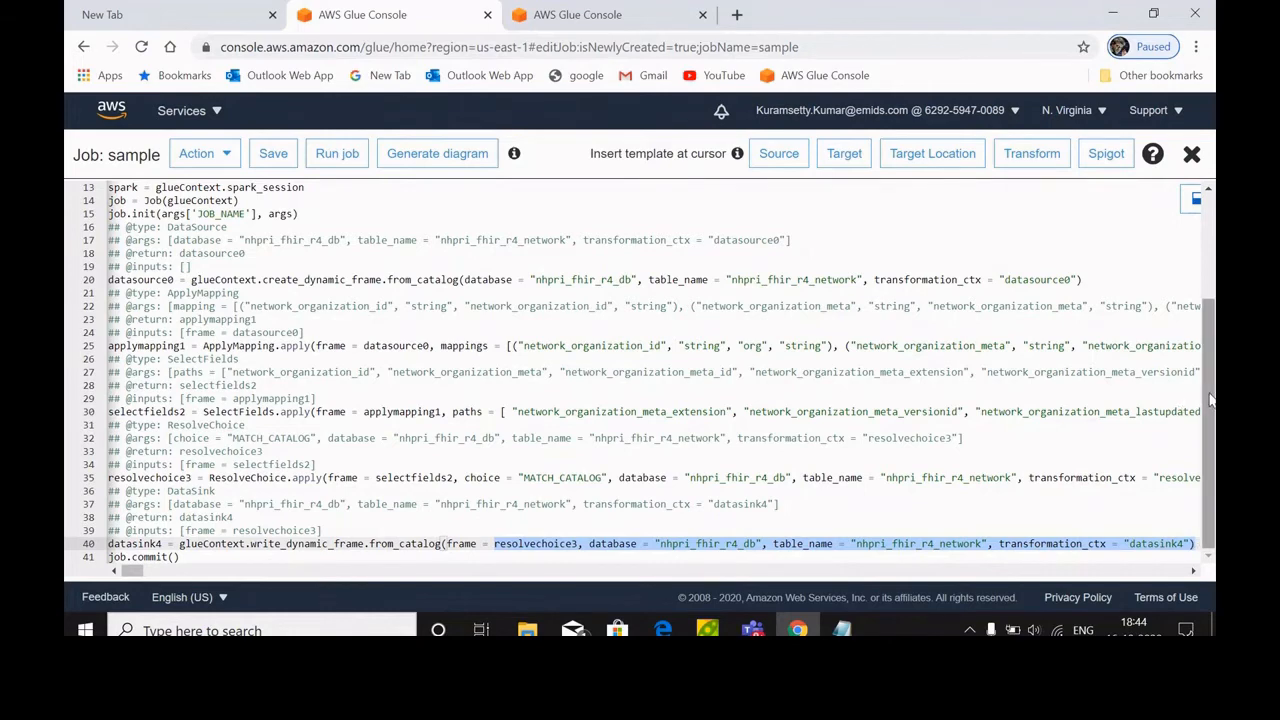
pyautogui.moveTo(1212, 402); pyautogui.dragTo(1213, 255)
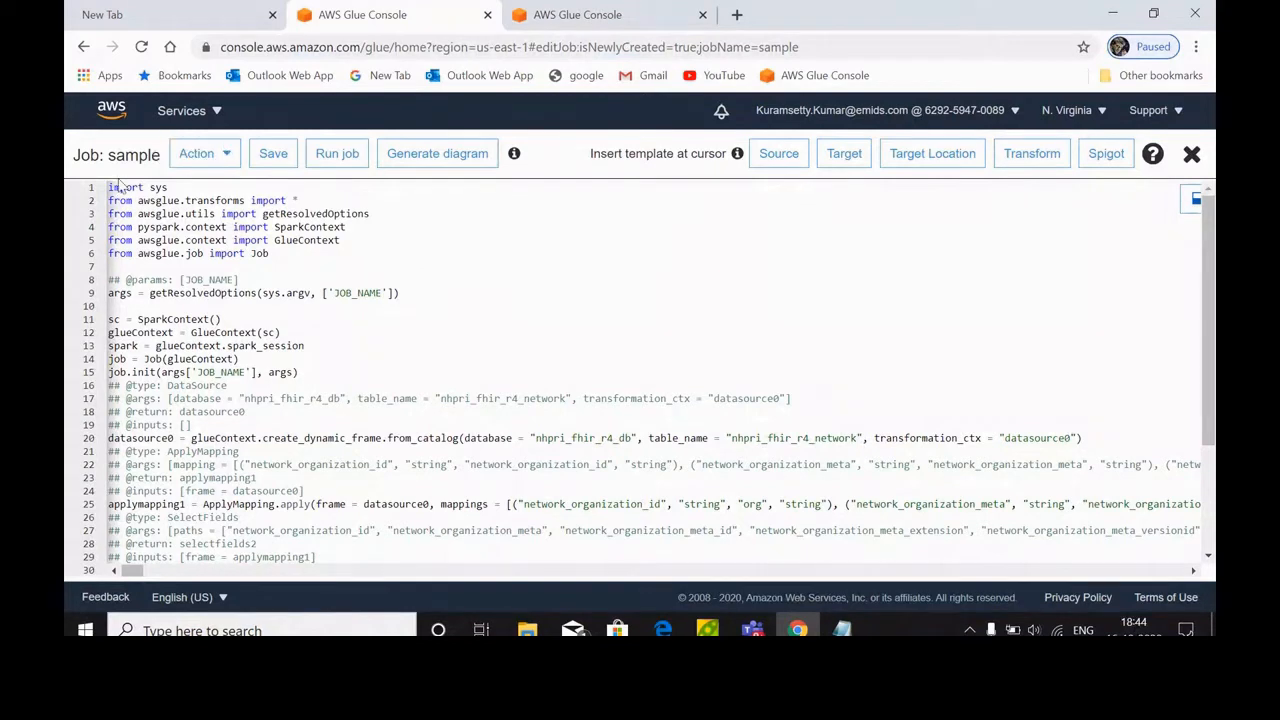
# Step: Duplicate the browser tab holding the sample job and dismiss the unsaved changes prompt in the copy
pyautogui.rightClick(397, 16)
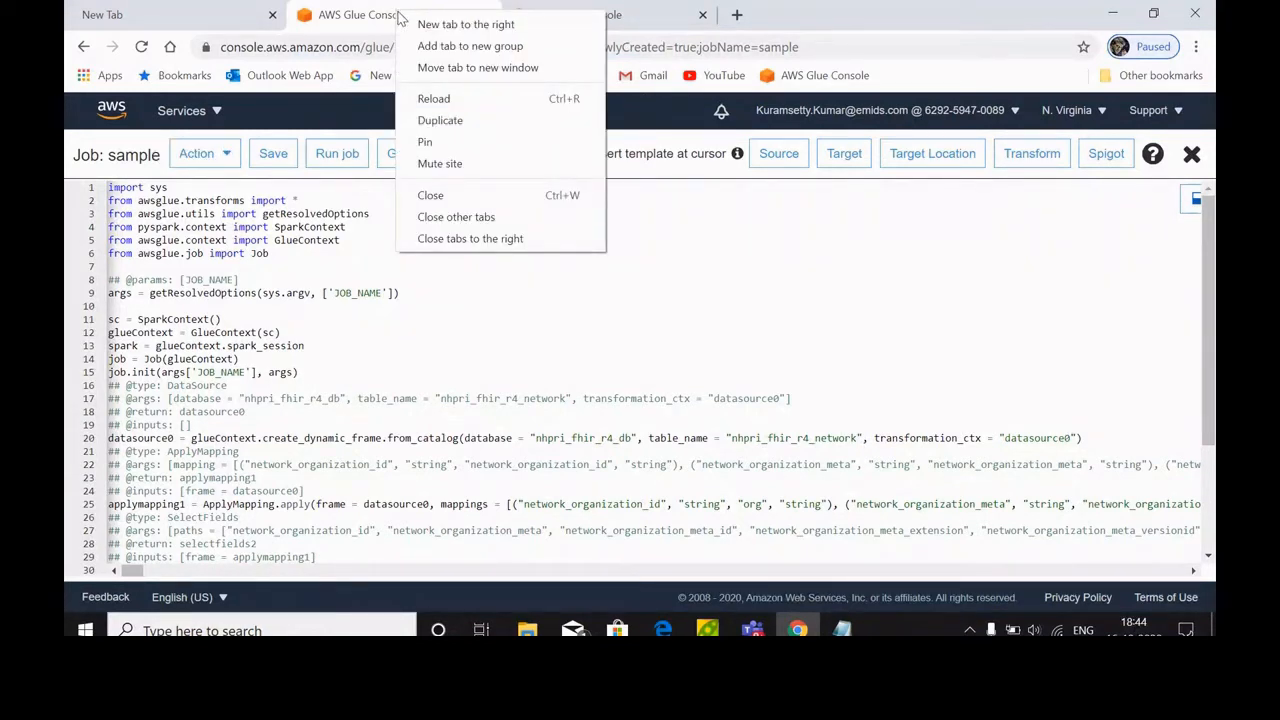
pyautogui.click(326, 20)
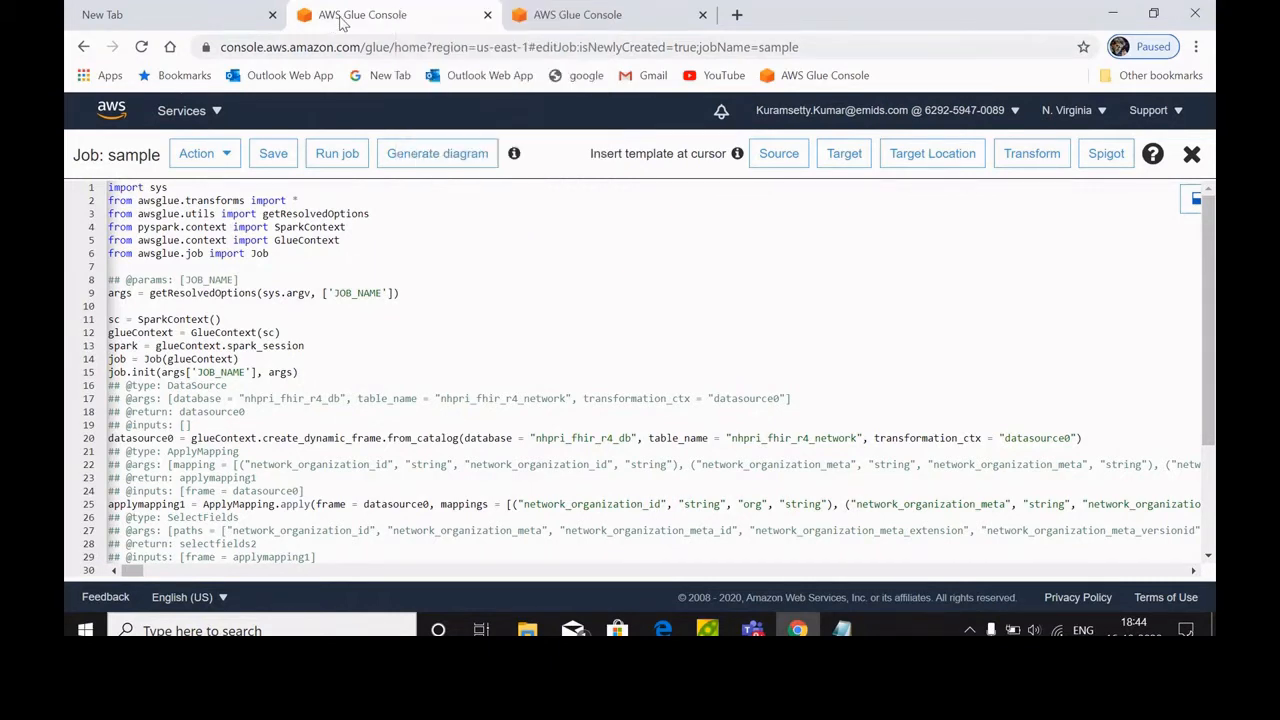
pyautogui.rightClick(340, 18)
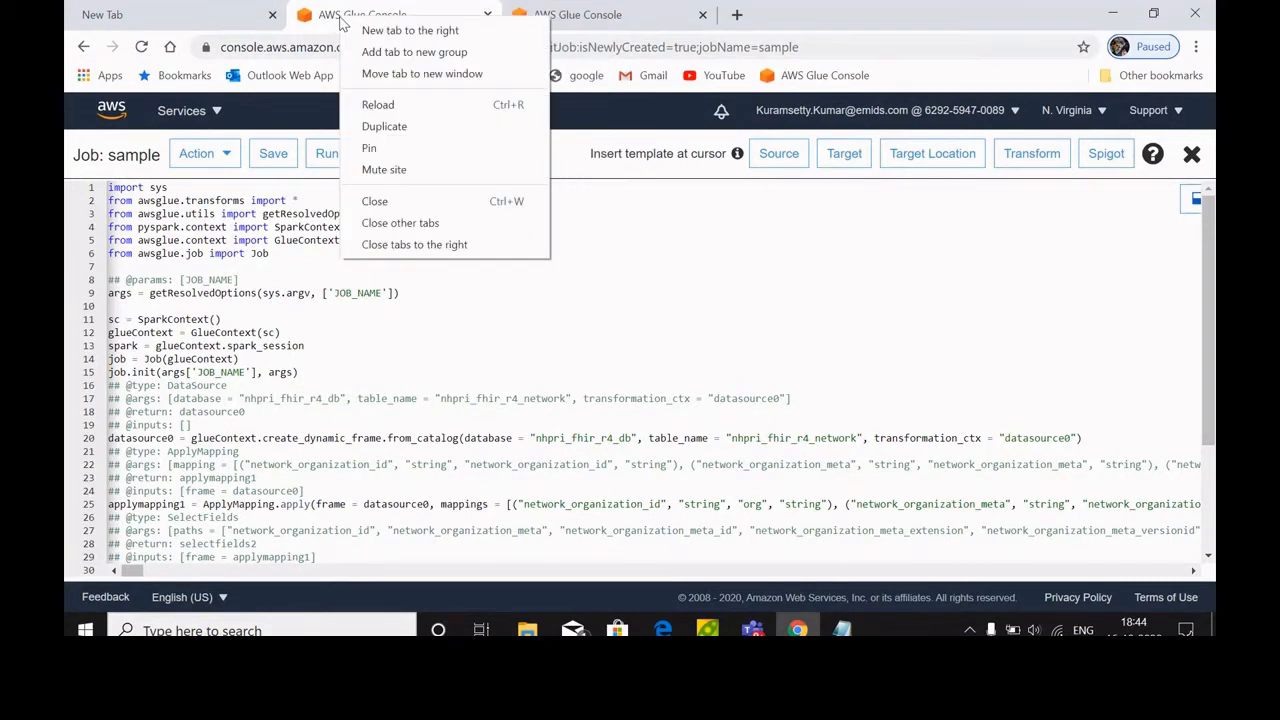
pyautogui.click(400, 140)
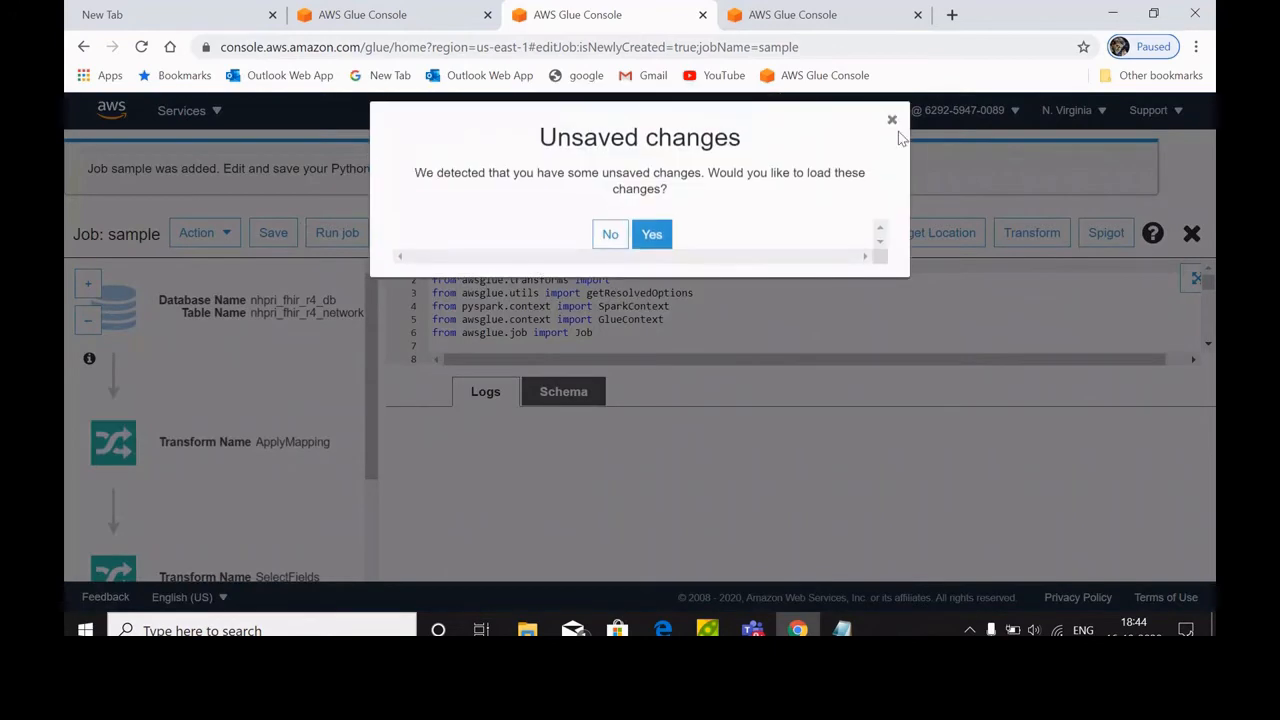
pyautogui.click(892, 120)
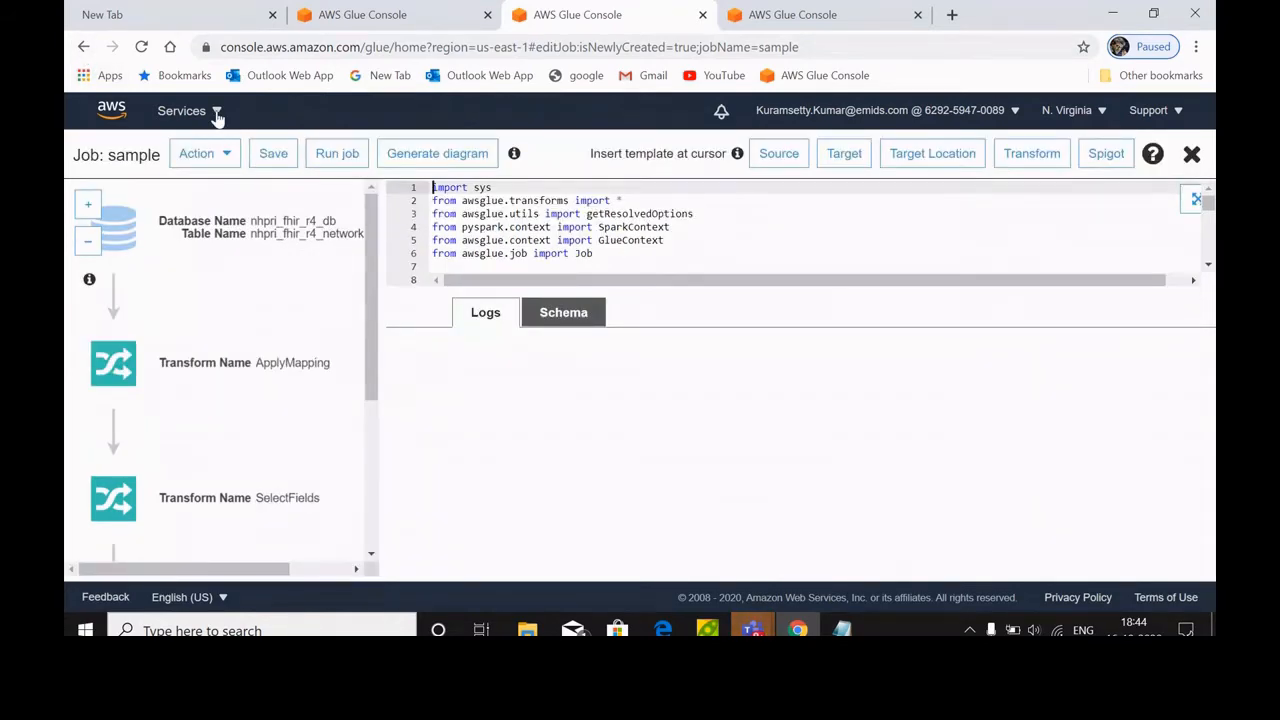
# Step: Go to the Glue service's Jobs list in the duplicated tab and dismiss the AWS Glue Studio notice
pyautogui.click(215, 112)
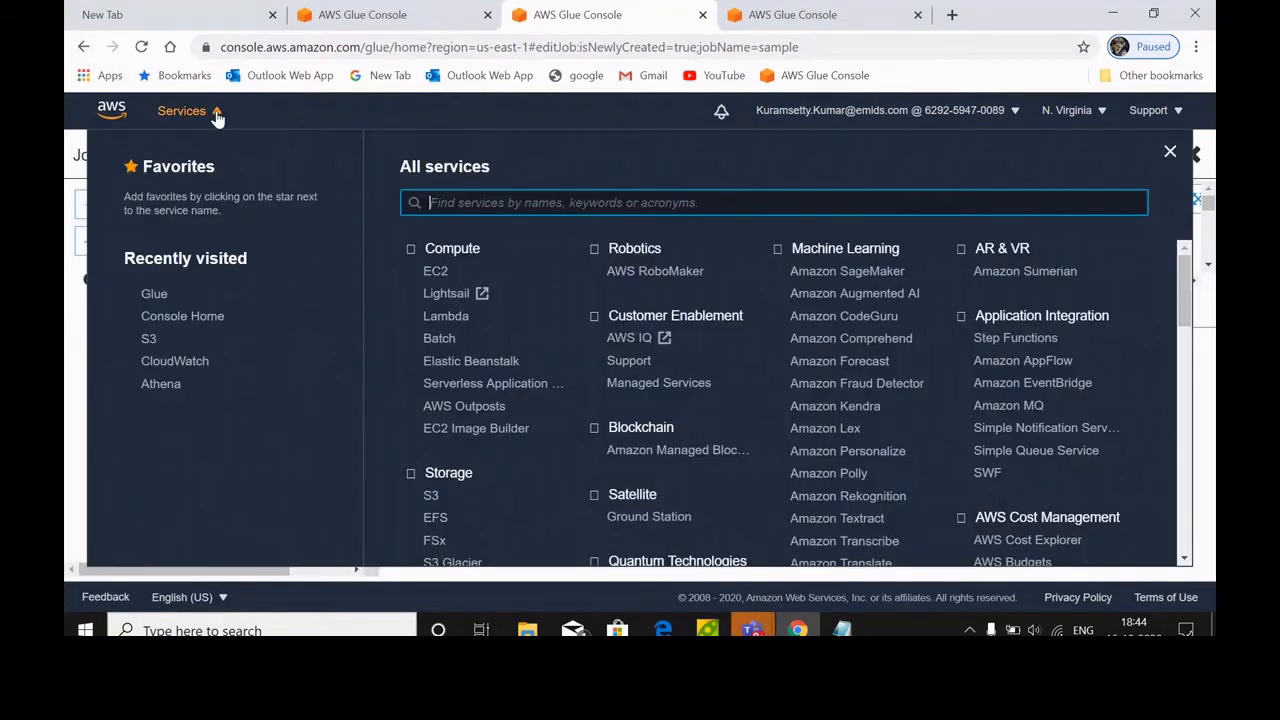
pyautogui.click(153, 296)
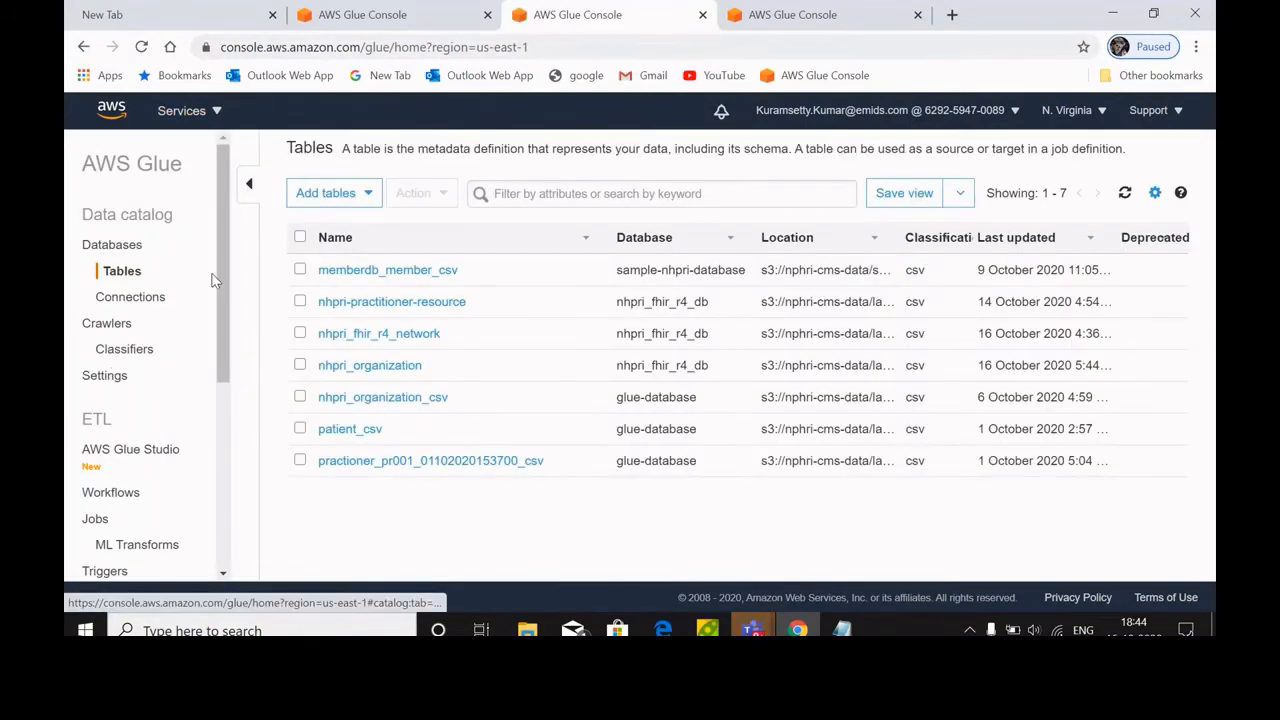
pyautogui.moveTo(218, 267); pyautogui.dragTo(216, 325)
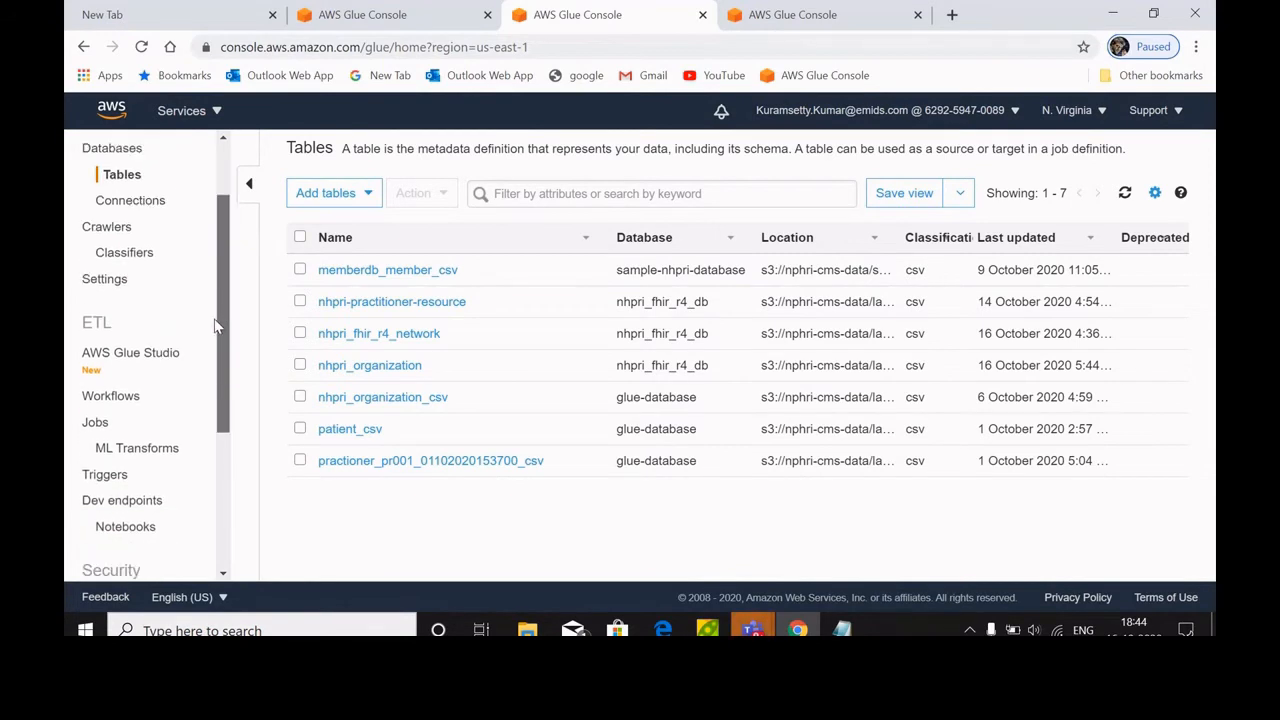
pyautogui.click(97, 426)
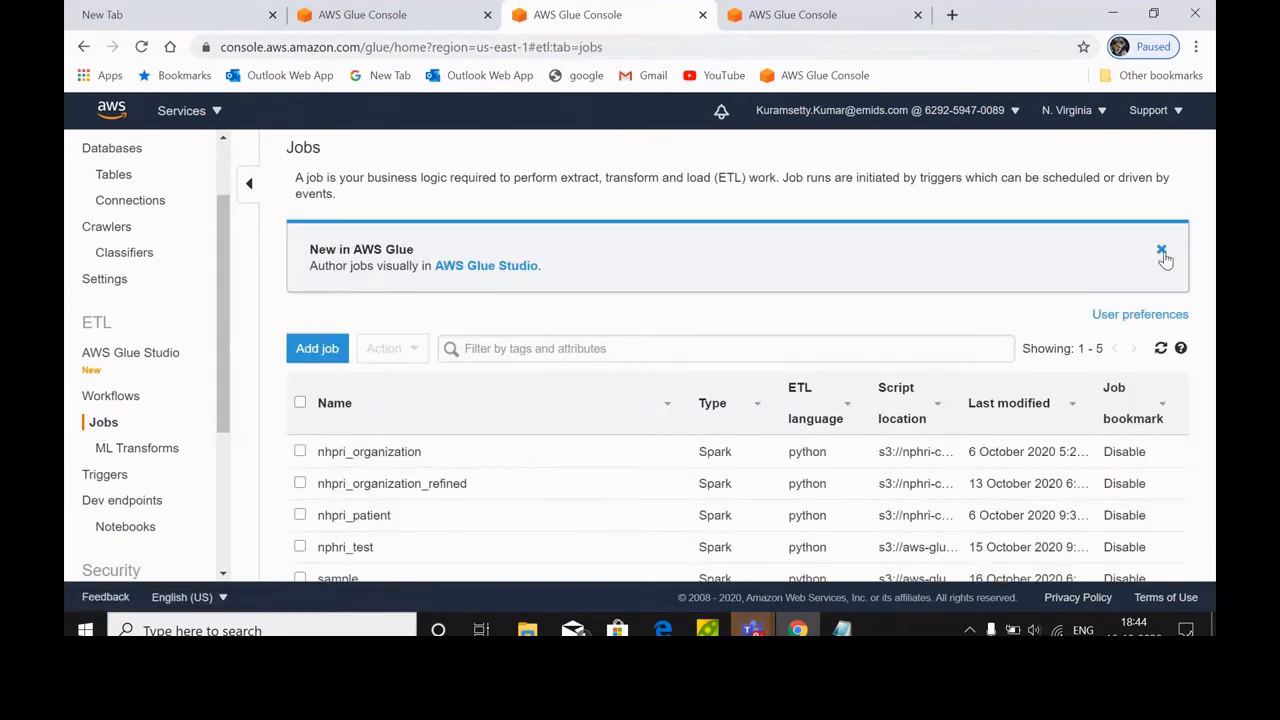
pyautogui.click(1161, 249)
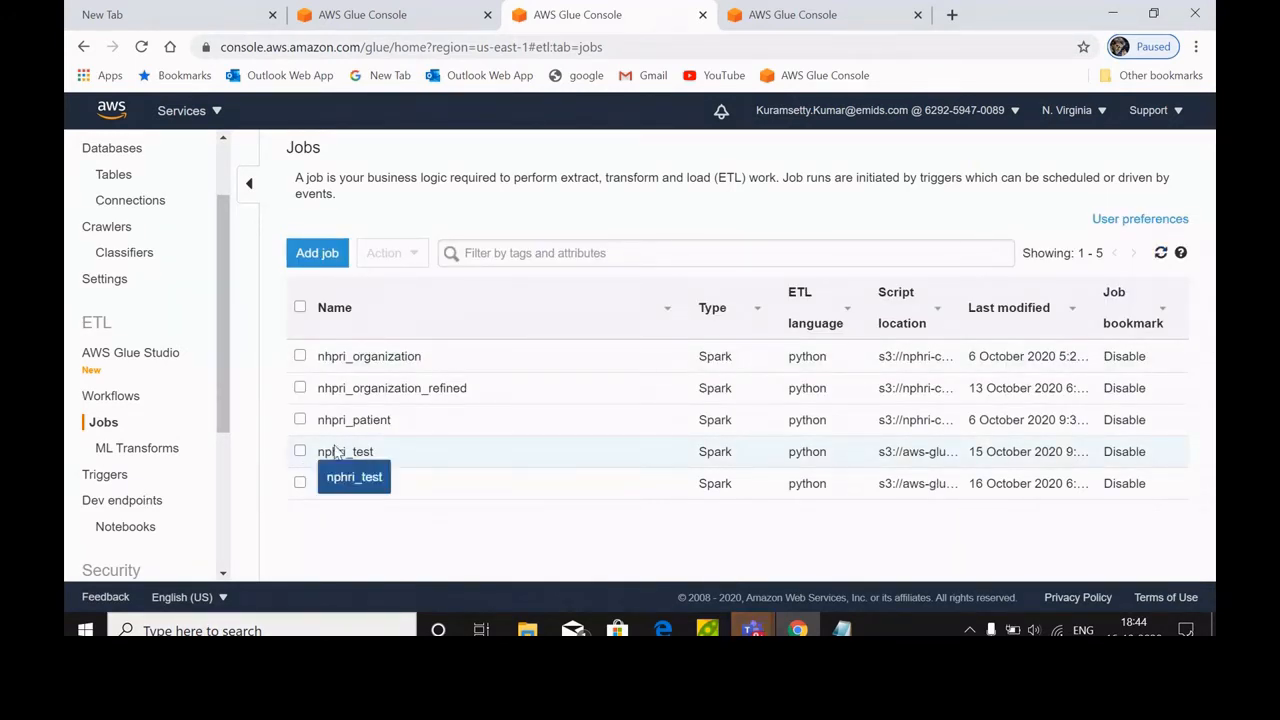
# Step: Open the nhpri_organization job's script for editing and expand the code editor to full size
pyautogui.click(300, 357)
pyautogui.click(548, 475)
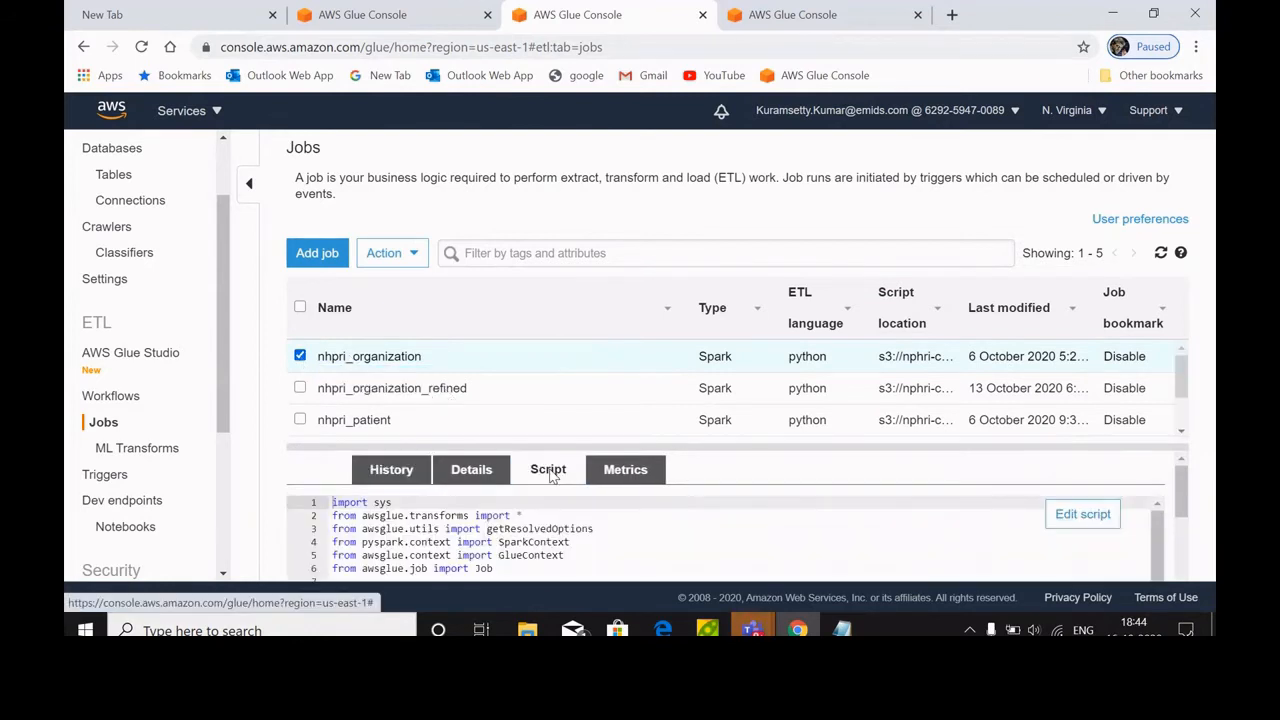
pyautogui.moveTo(690, 449); pyautogui.dragTo(720, 224)
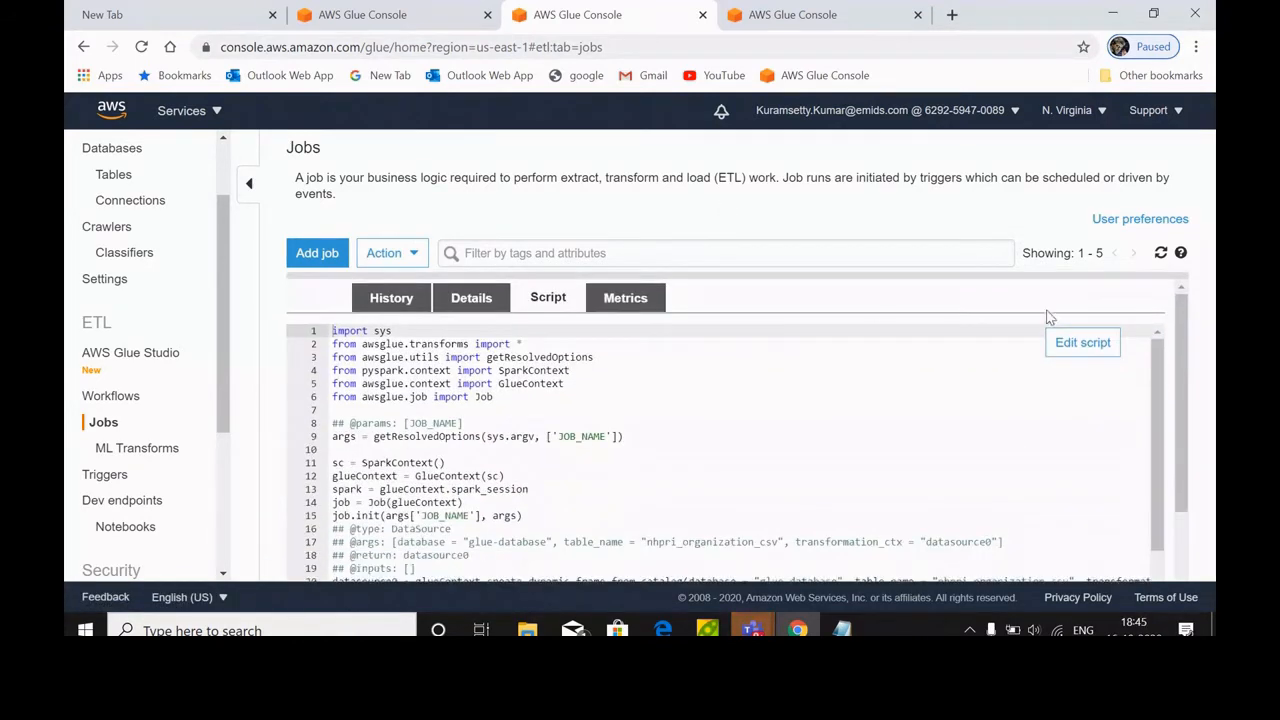
pyautogui.click(1083, 343)
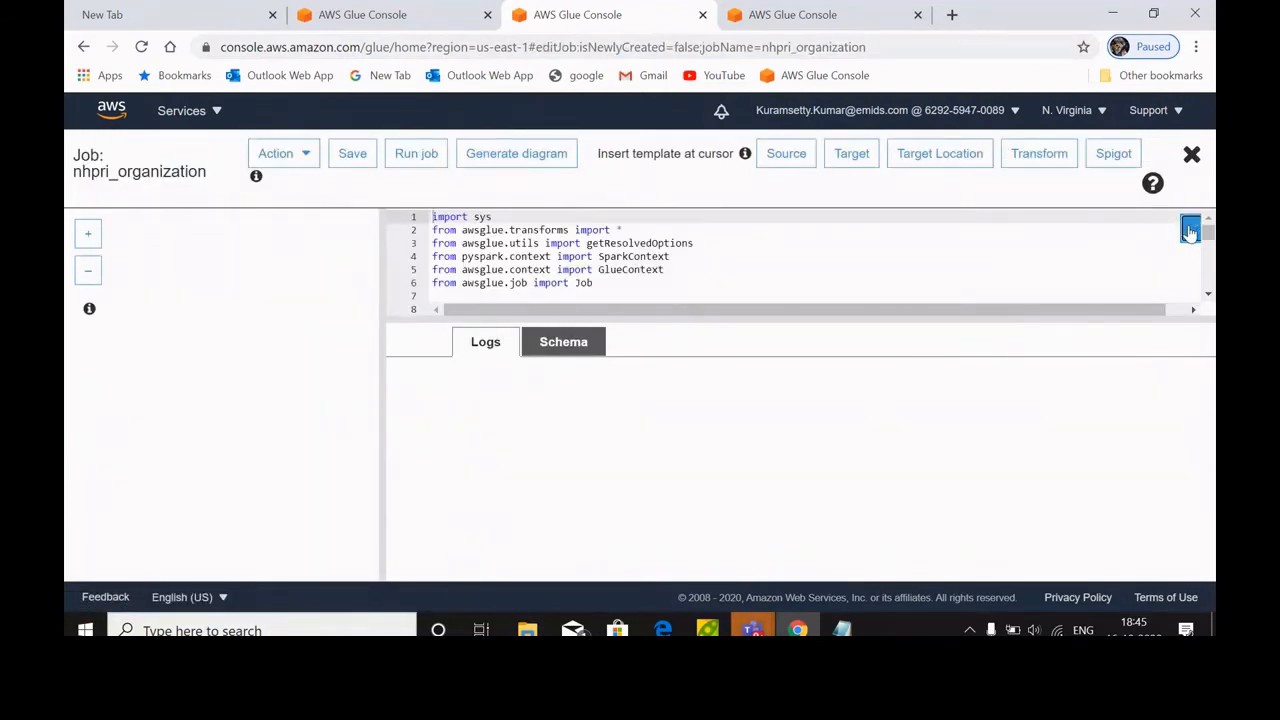
pyautogui.click(1189, 229)
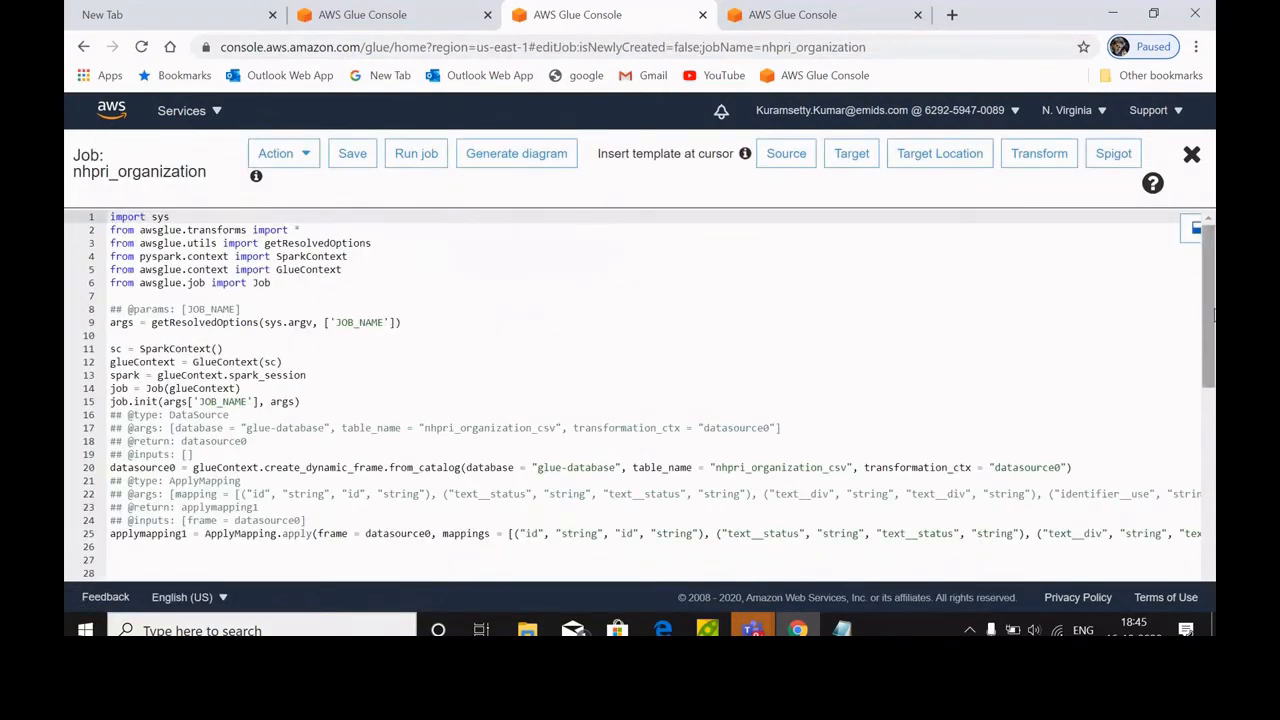
# Step: Review the nhpri_organization script's custom code and highlight the SQL validation query on lines 34 to 38
pyautogui.moveTo(1213, 316)
pyautogui.mouseDown()
pyautogui.moveTo(1212, 508)
pyautogui.moveTo(1212, 300)
pyautogui.moveTo(1212, 412)
pyautogui.moveTo(1213, 341)
pyautogui.mouseUp()
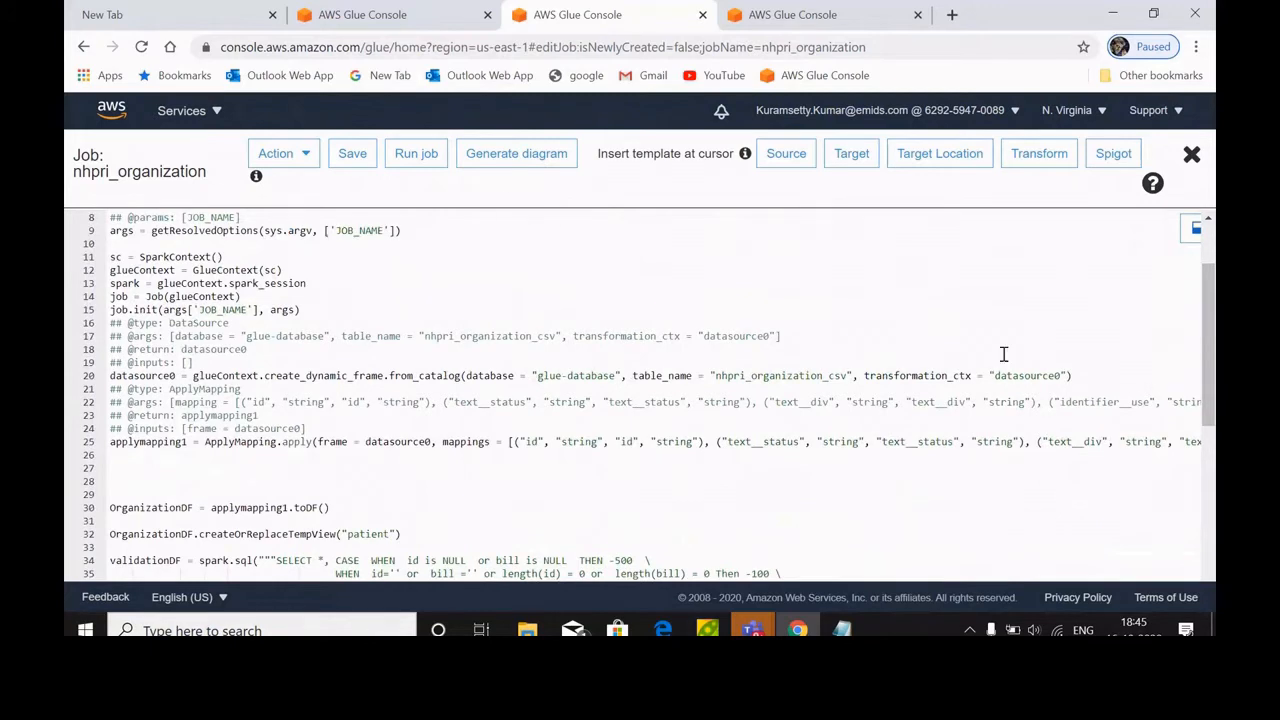
pyautogui.moveTo(1207, 357); pyautogui.dragTo(1207, 384)
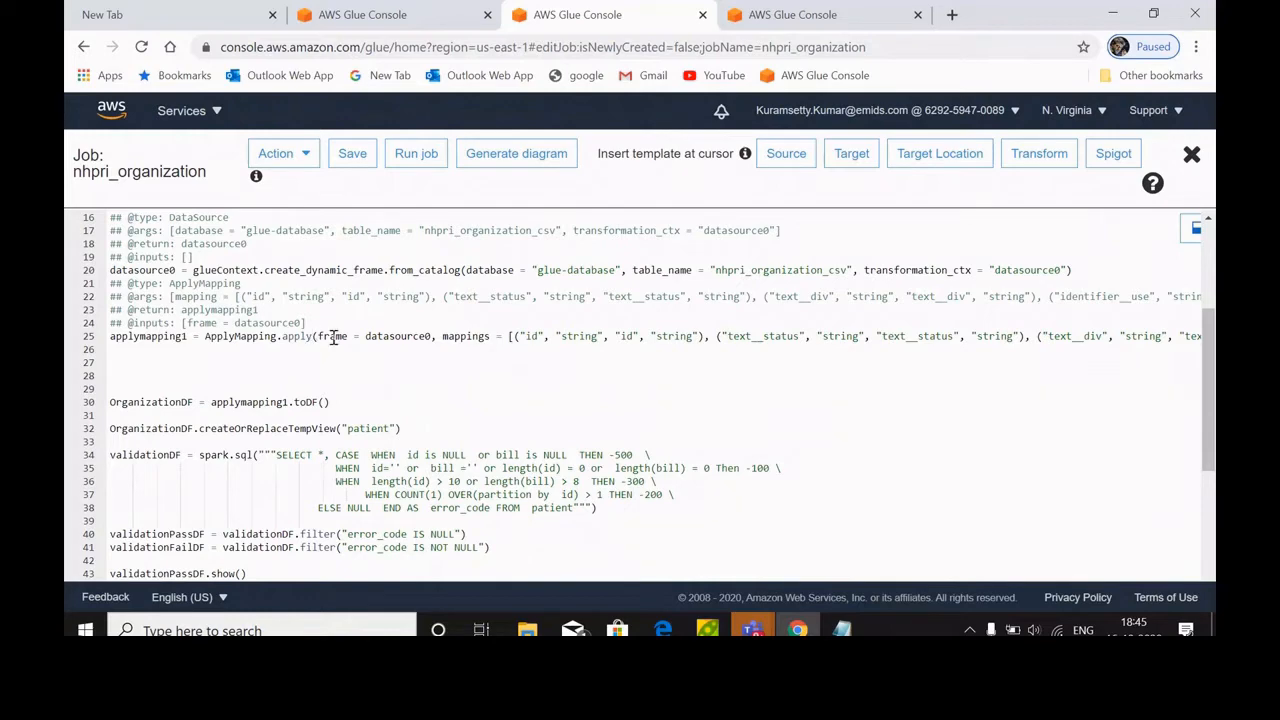
pyautogui.moveTo(1203, 338); pyautogui.dragTo(1205, 398)
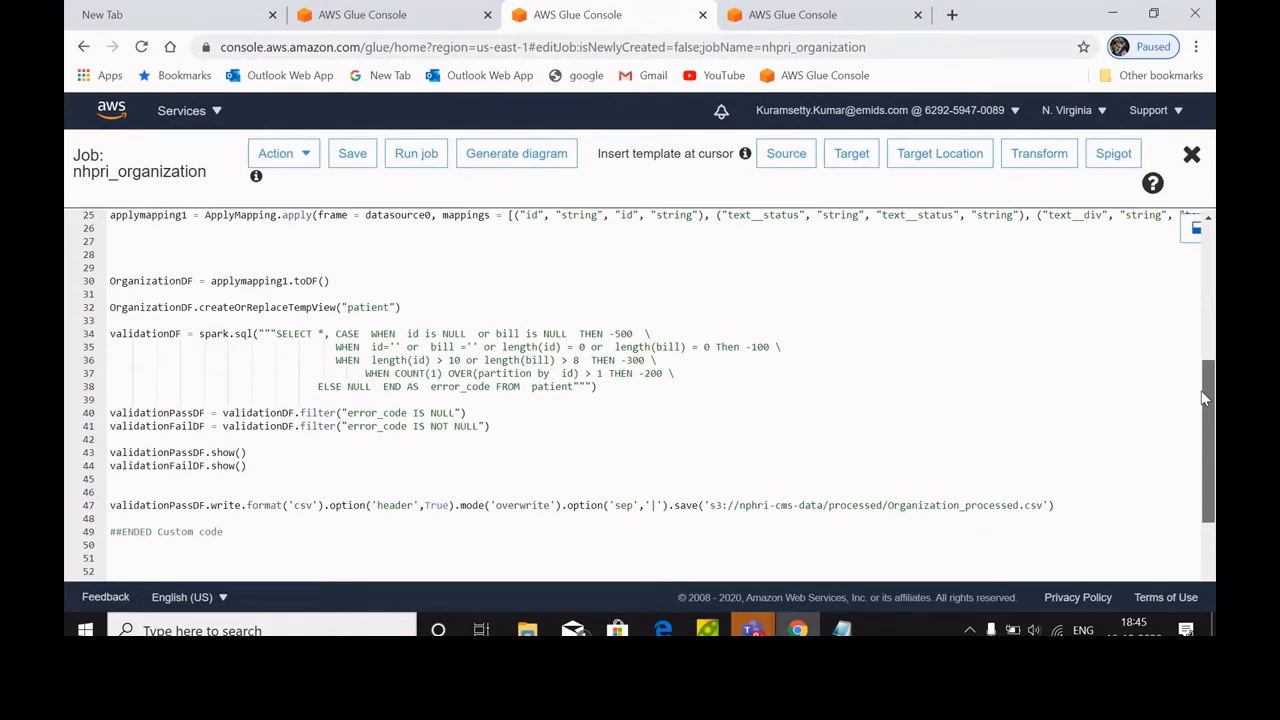
pyautogui.moveTo(1205, 398); pyautogui.dragTo(1204, 400)
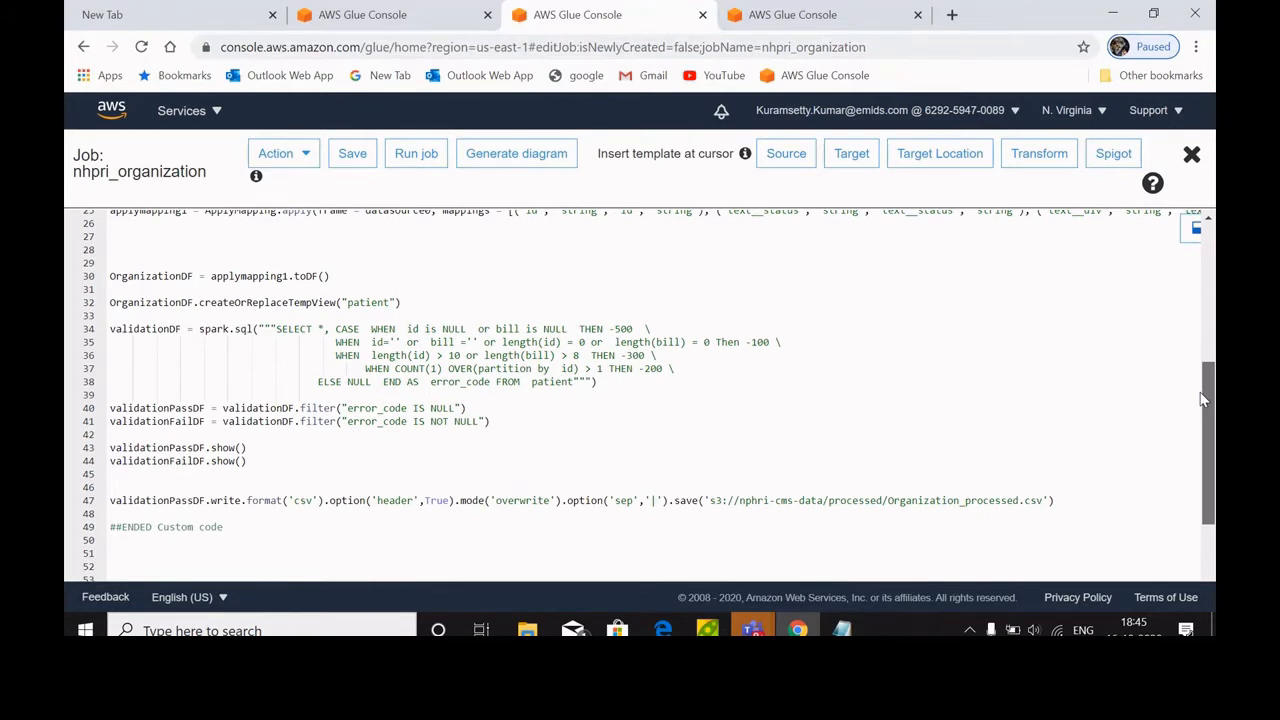
pyautogui.moveTo(276, 329); pyautogui.dragTo(568, 386)
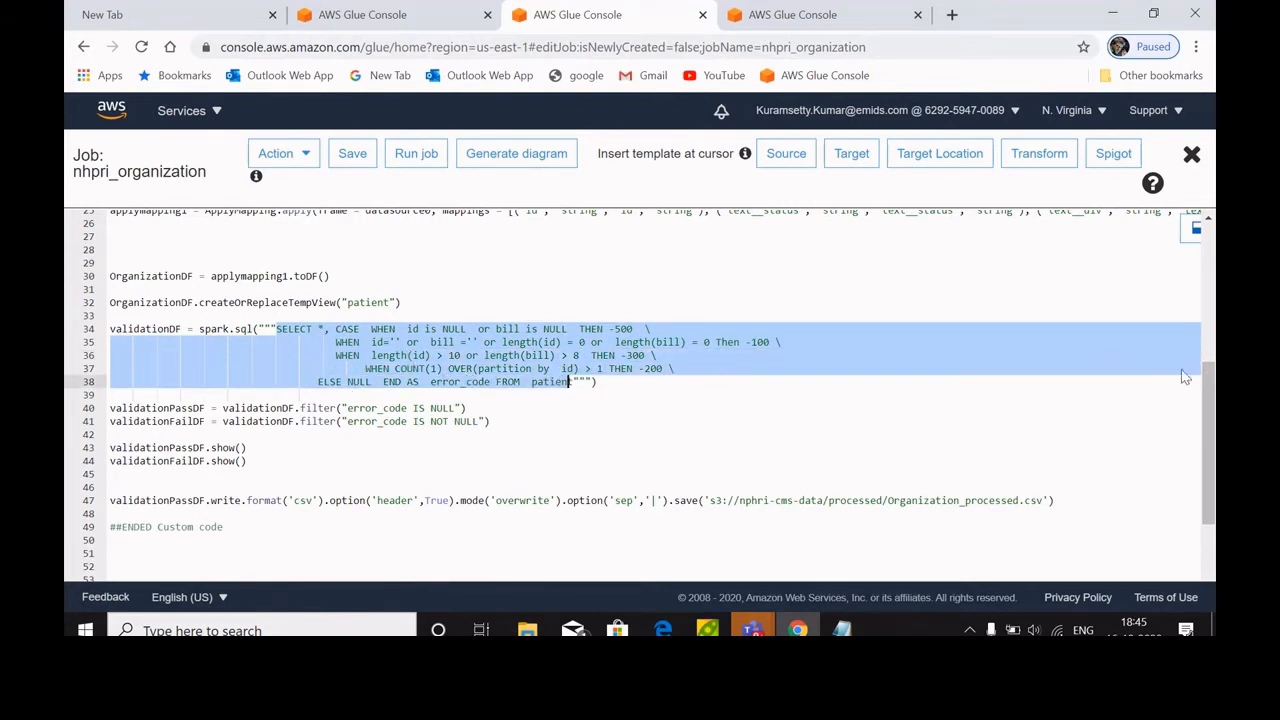
# Step: Examine the ApplyMapping call and the datasource0 definition, including its glue-database database and nhpri_organization_csv table names
pyautogui.moveTo(1211, 413); pyautogui.dragTo(1214, 350)
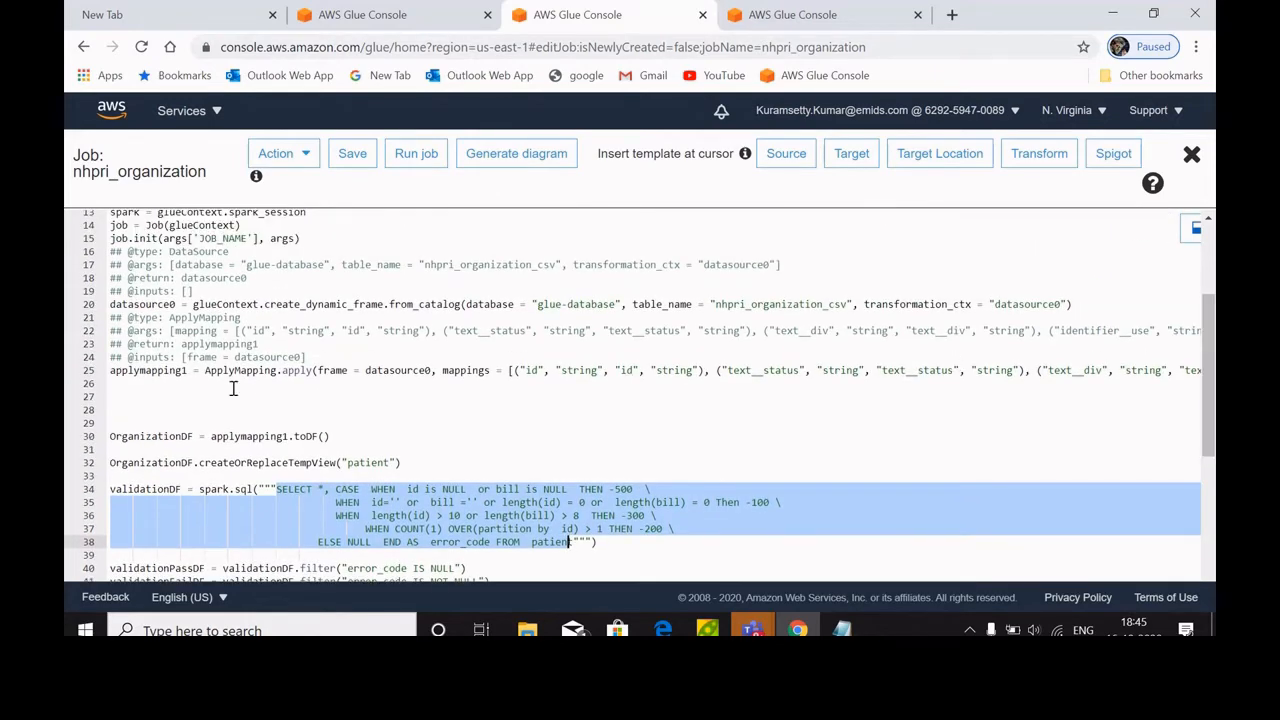
pyautogui.moveTo(209, 370); pyautogui.dragTo(693, 376)
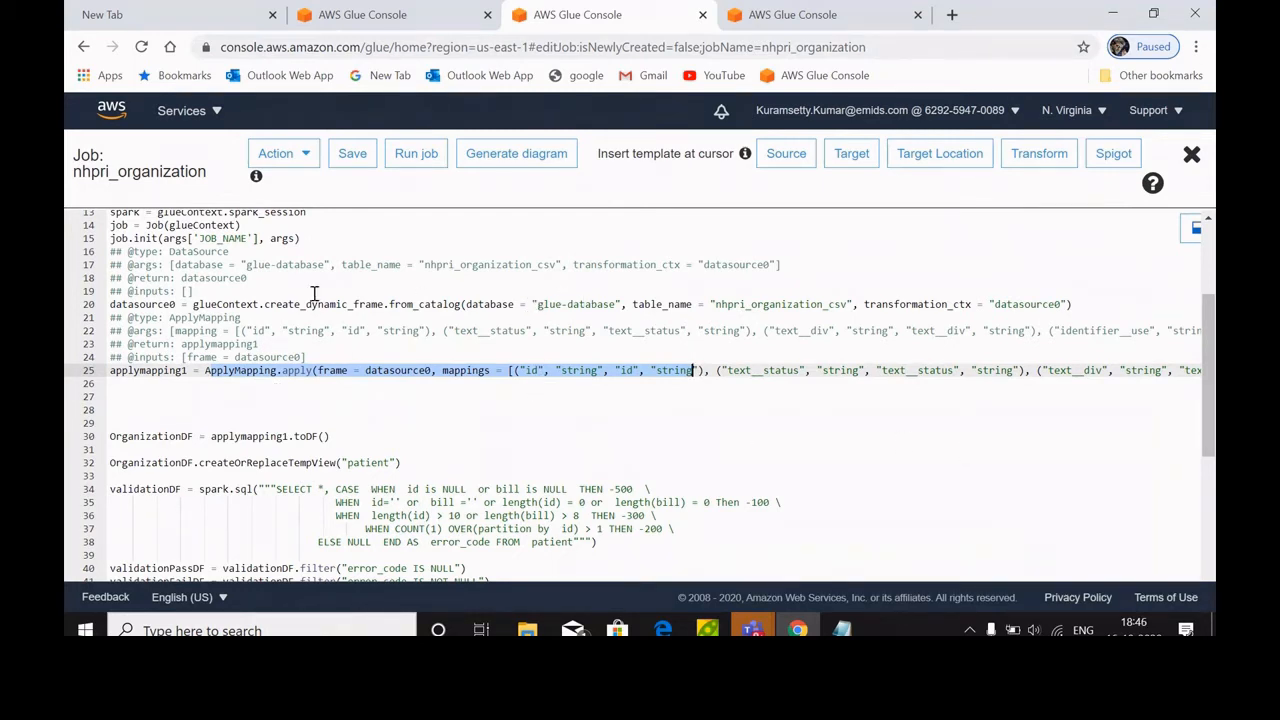
pyautogui.doubleClick(140, 303)
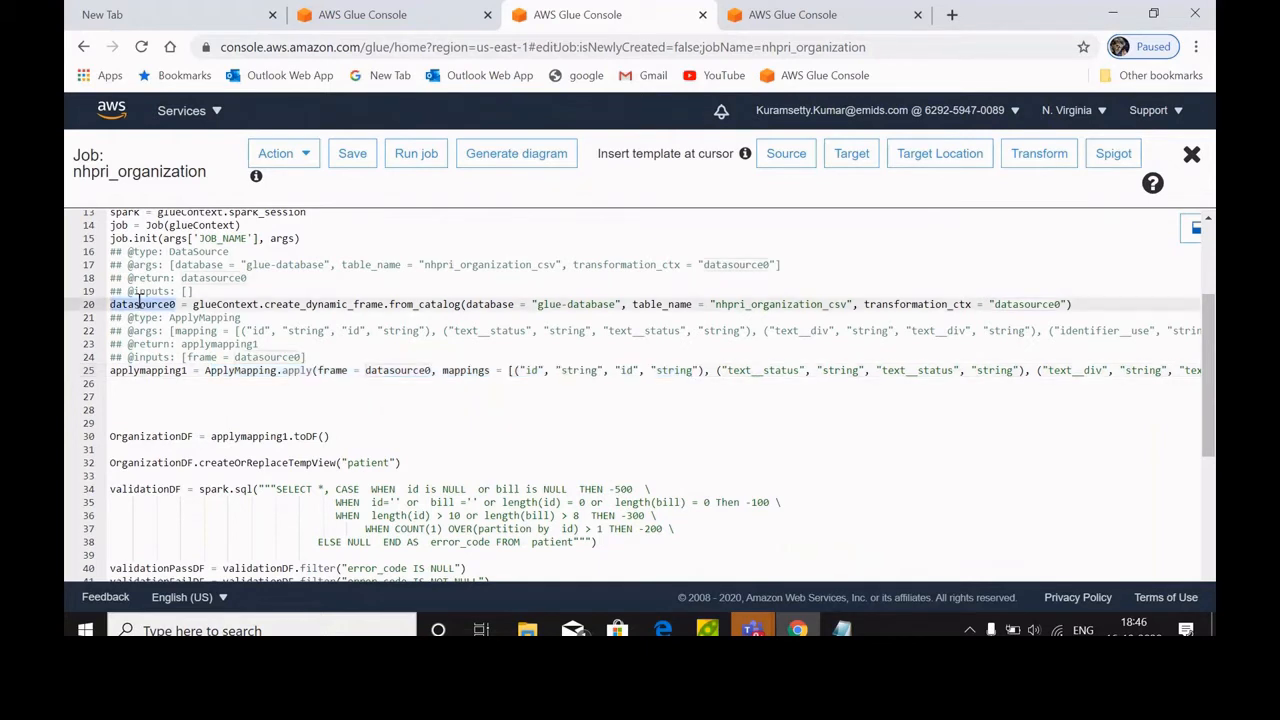
pyautogui.click(538, 306)
pyautogui.doubleClick(540, 305)
pyautogui.doubleClick(581, 305)
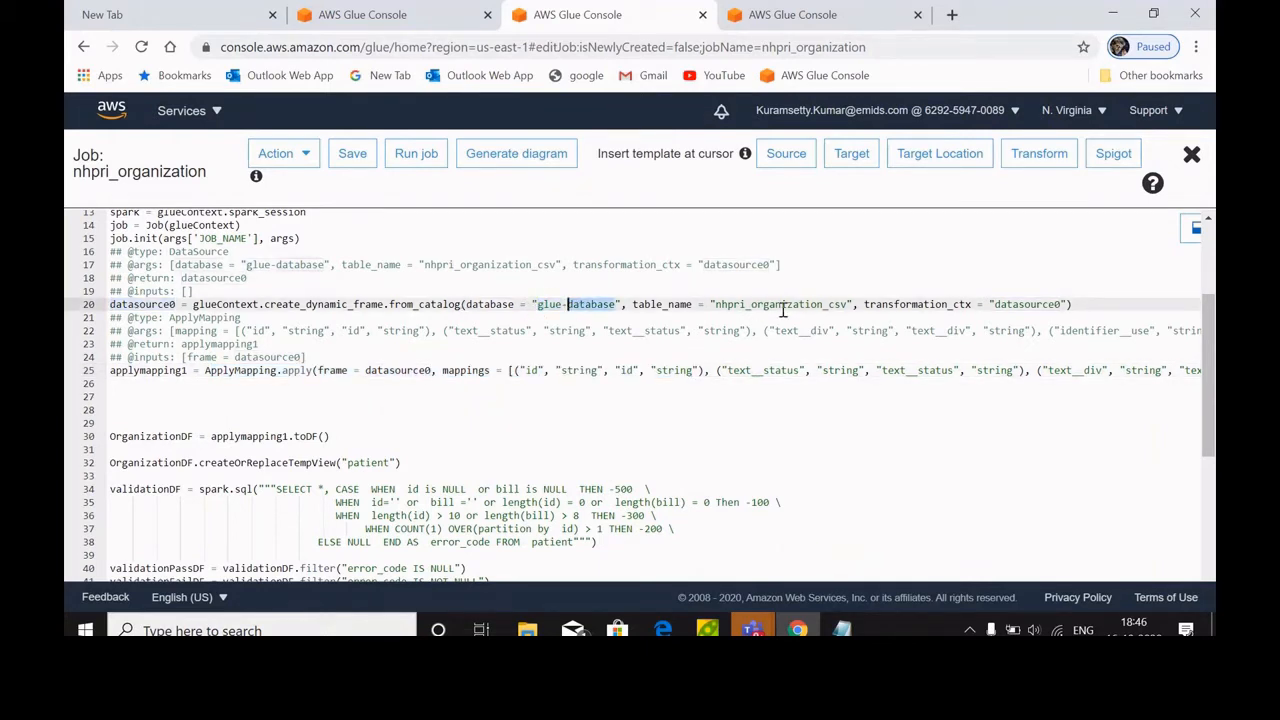
pyautogui.doubleClick(777, 305)
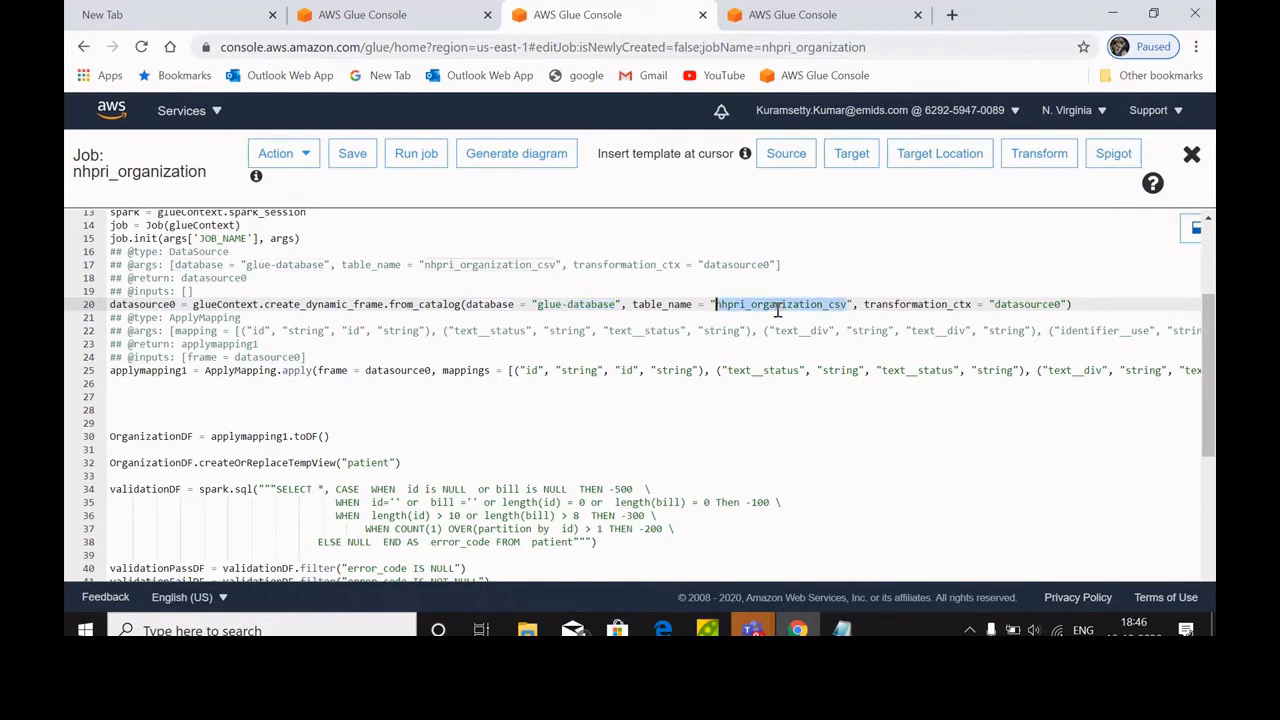
pyautogui.click(168, 304)
pyautogui.doubleClick(168, 304)
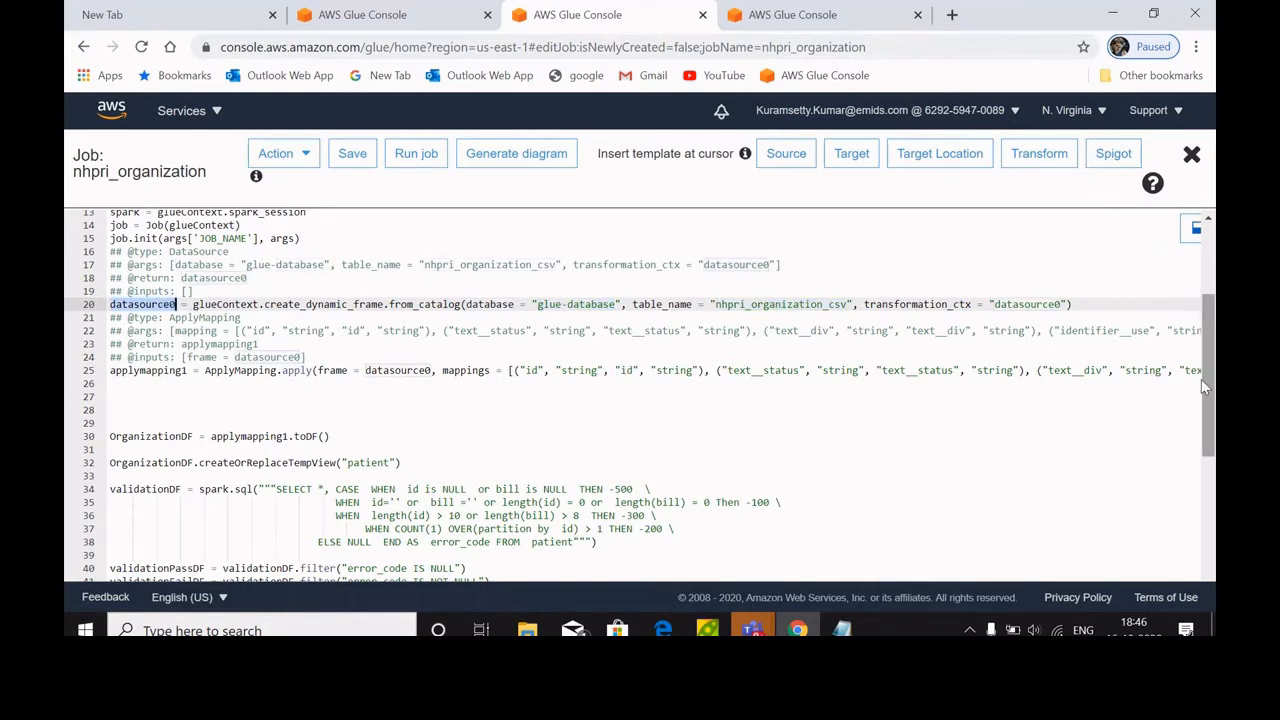
# Step: Add the line OrganizationDF.show() between the toDF() conversion and the createOrReplaceTempView call
pyautogui.moveTo(1210, 372); pyautogui.dragTo(1210, 418)
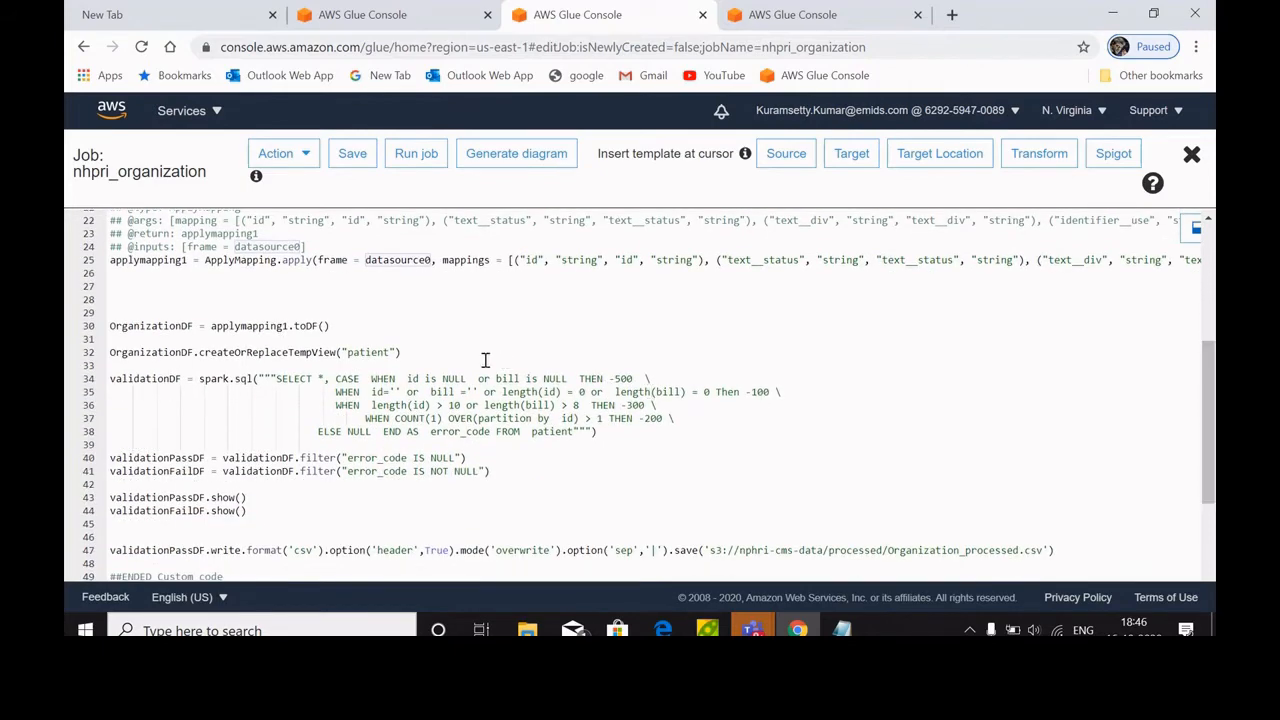
pyautogui.click(426, 349)
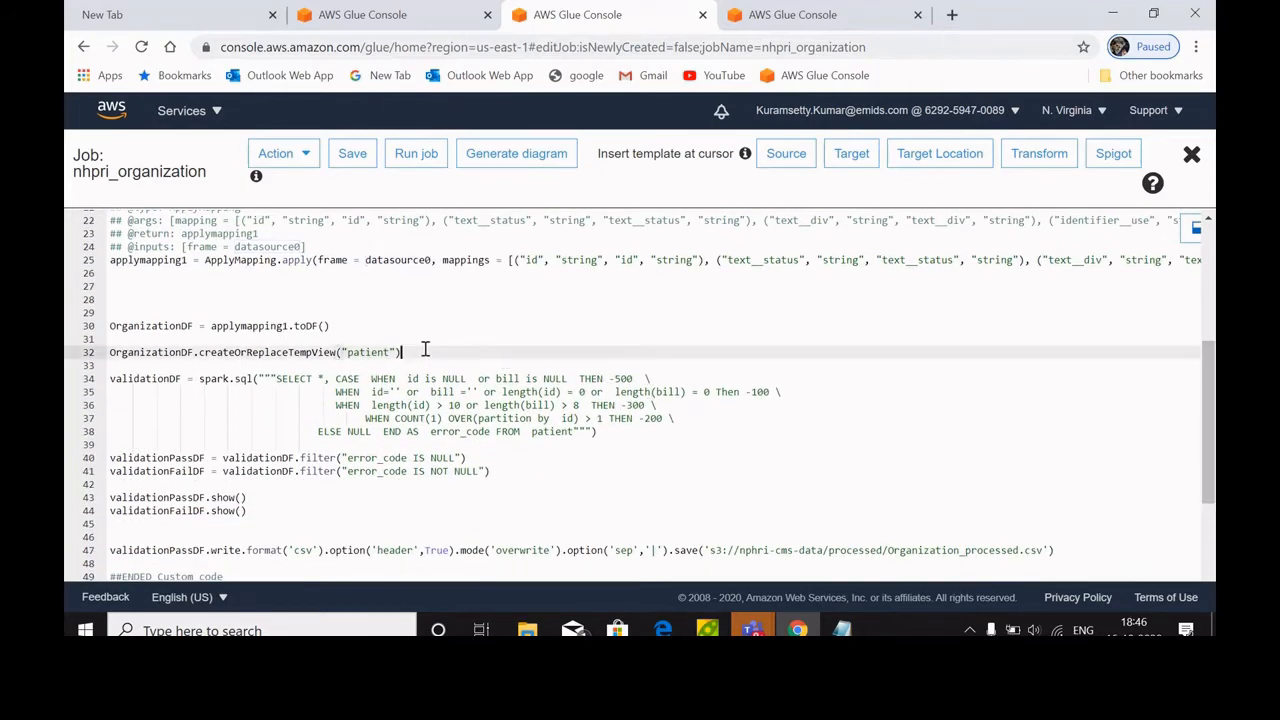
pyautogui.click(376, 326)
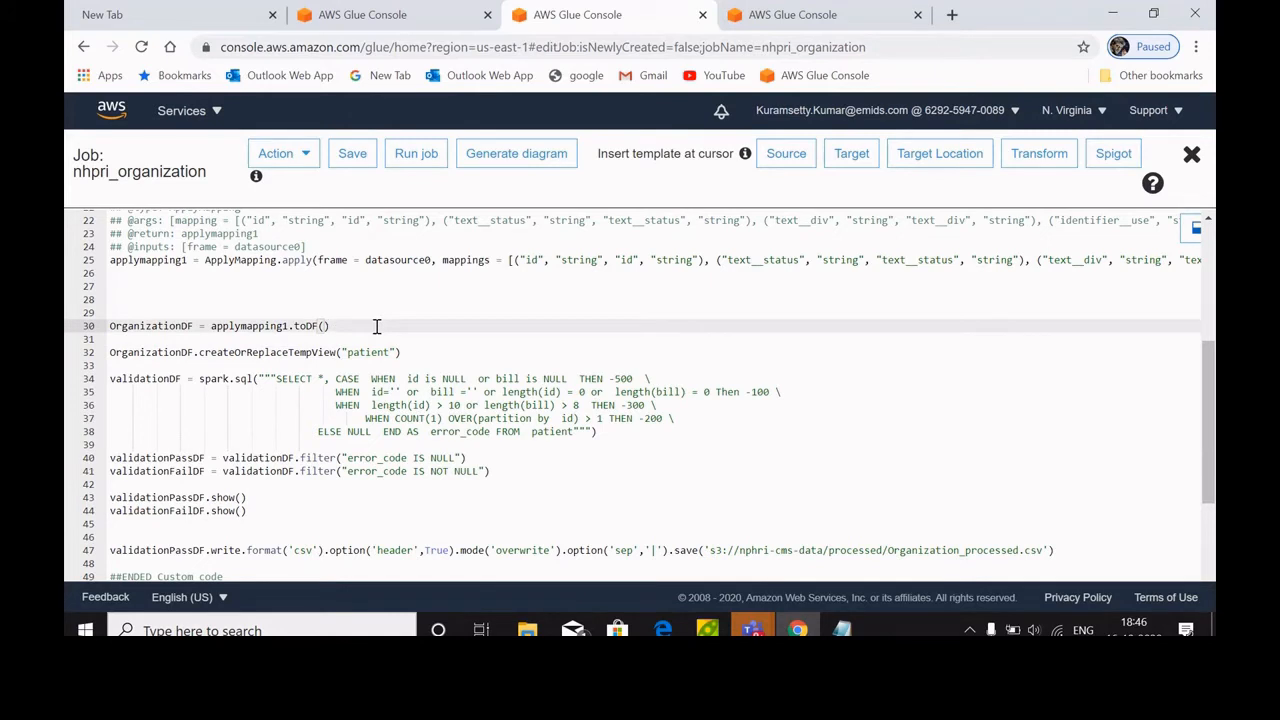
pyautogui.press('Return')
pyautogui.press('Return')
pyautogui.press('Return')
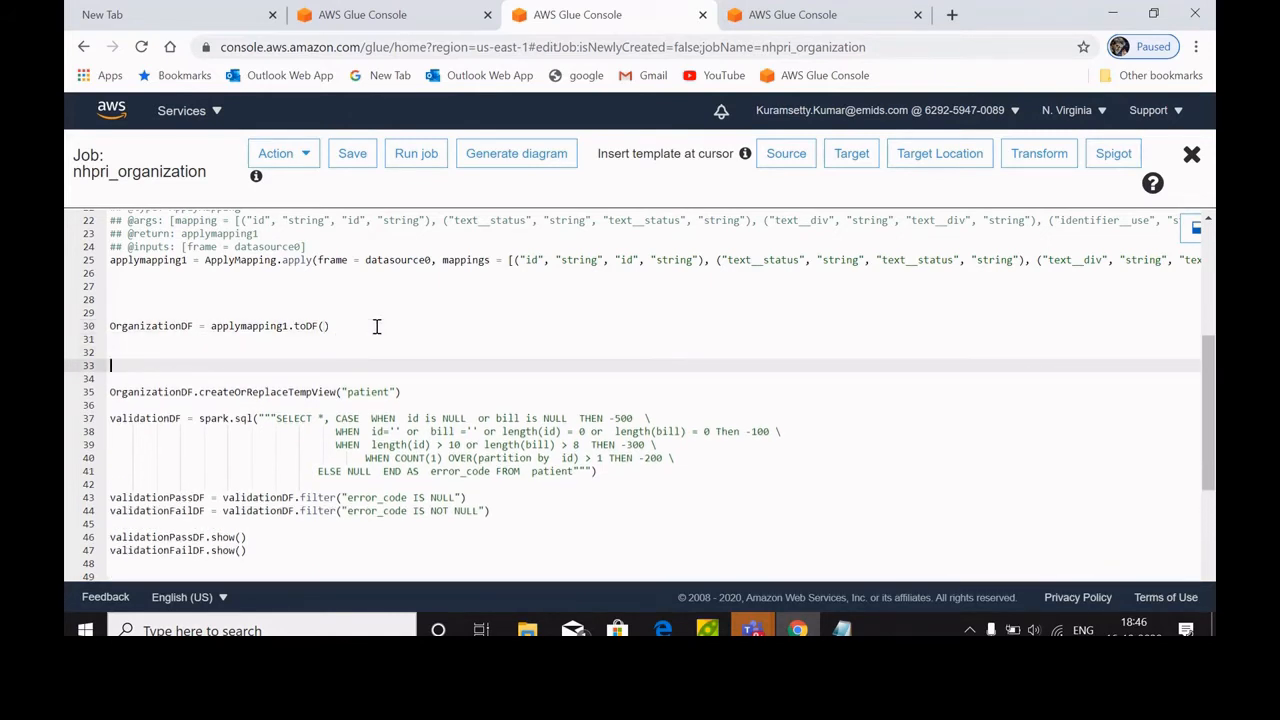
pyautogui.write('OrganizationDF.show()')
pyautogui.moveTo(251, 363); pyautogui.dragTo(77, 340)
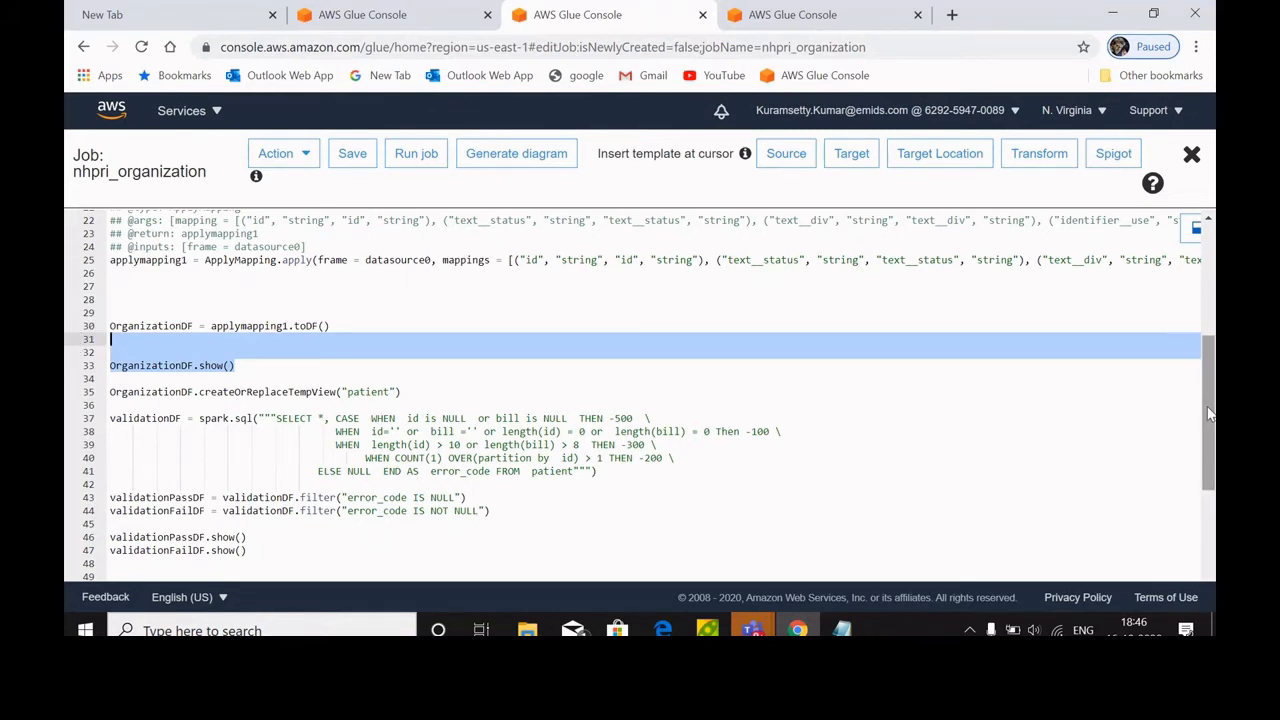
# Step: Review the script from the datasource0 line through the mapping and validation query to the final CSV write
pyautogui.scroll(1, 1208, 405)
pyautogui.moveTo(1208, 405); pyautogui.dragTo(1208, 368)
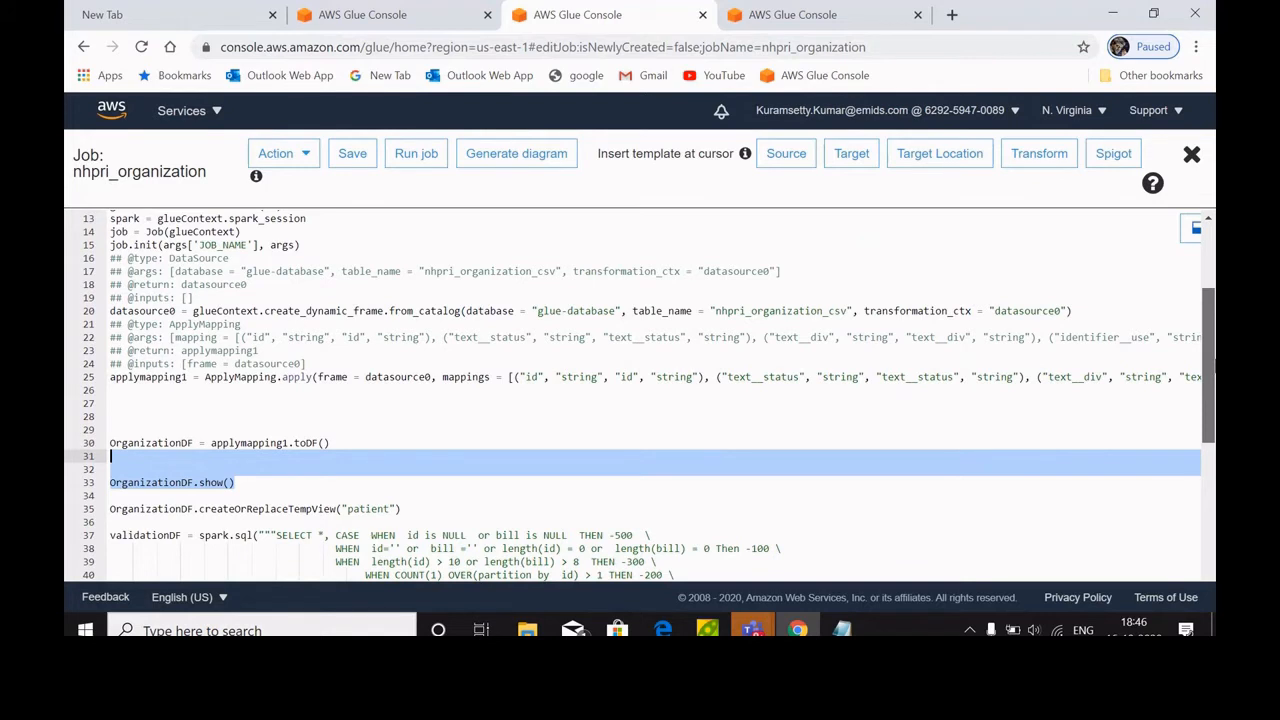
pyautogui.moveTo(1208, 368); pyautogui.dragTo(1208, 406)
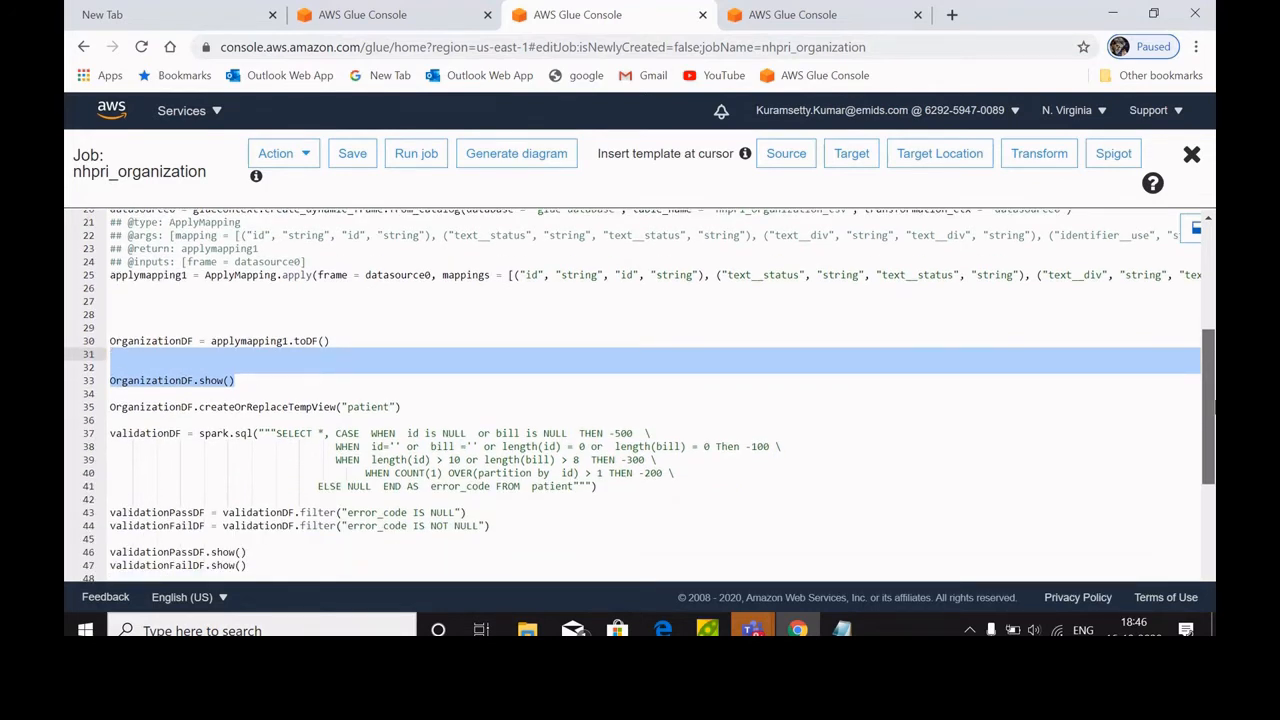
pyautogui.moveTo(1208, 406); pyautogui.dragTo(1208, 367)
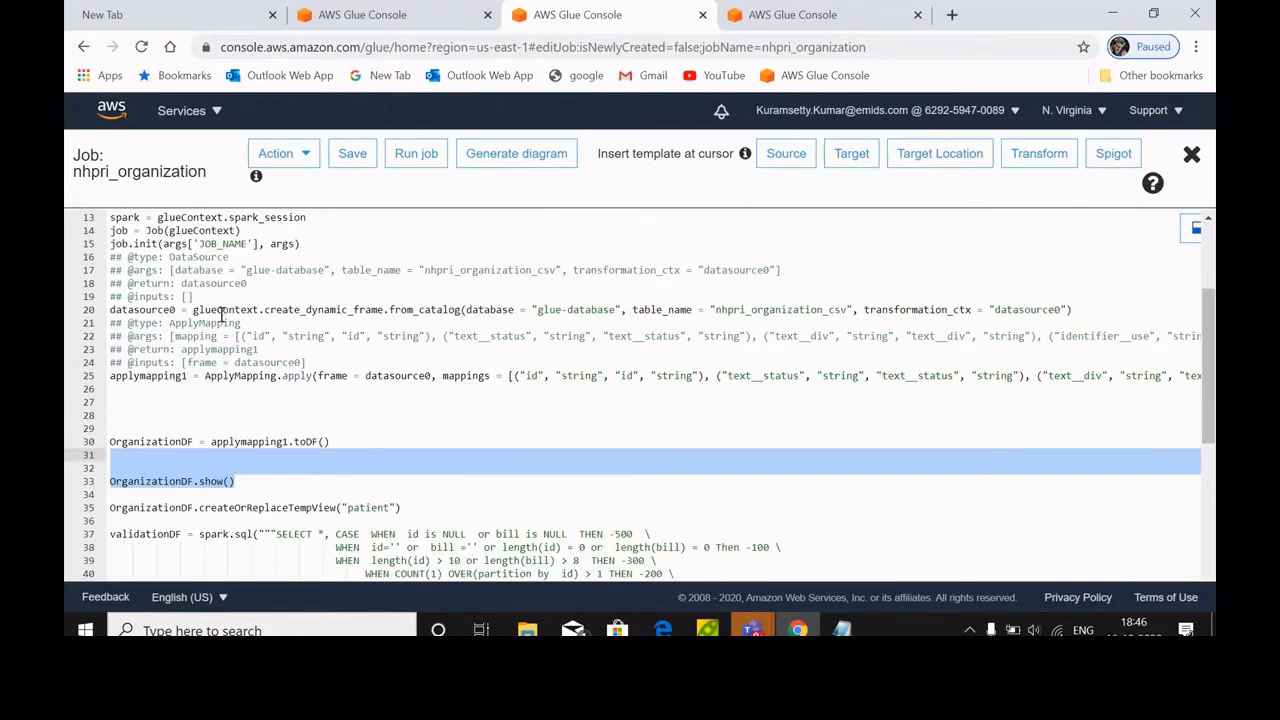
pyautogui.doubleClick(172, 312)
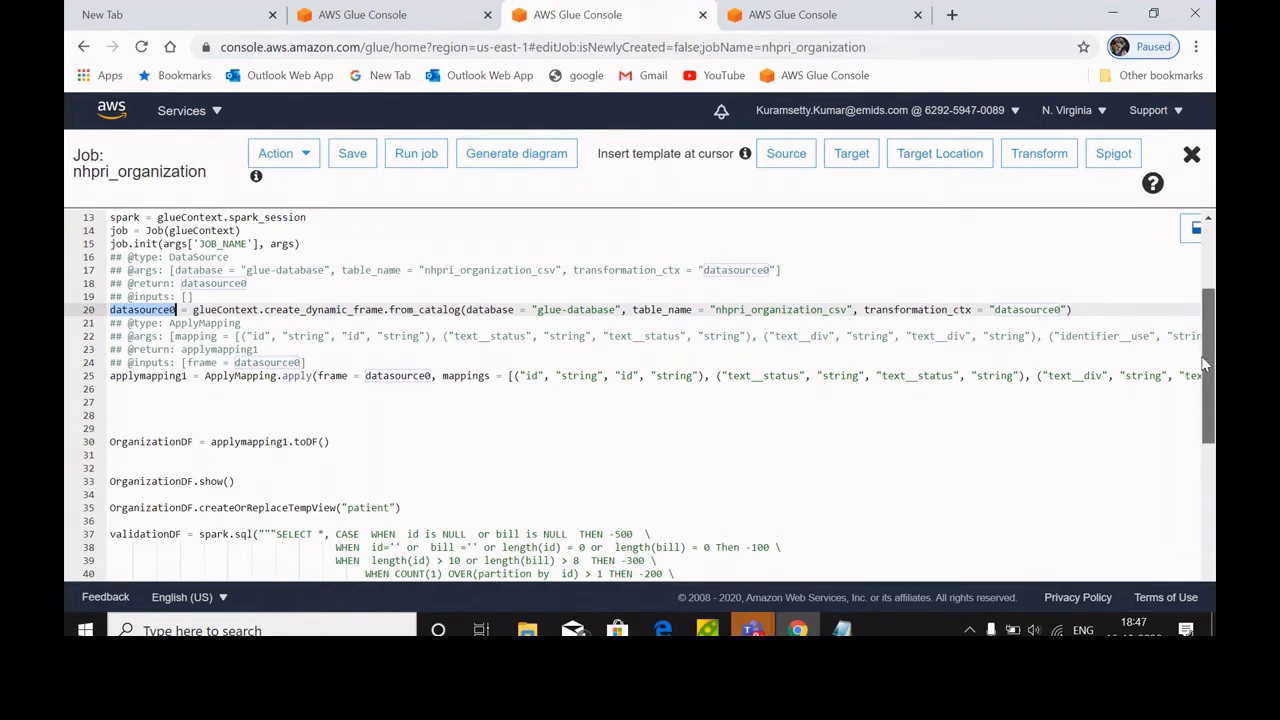
pyautogui.moveTo(1205, 366); pyautogui.dragTo(1210, 396)
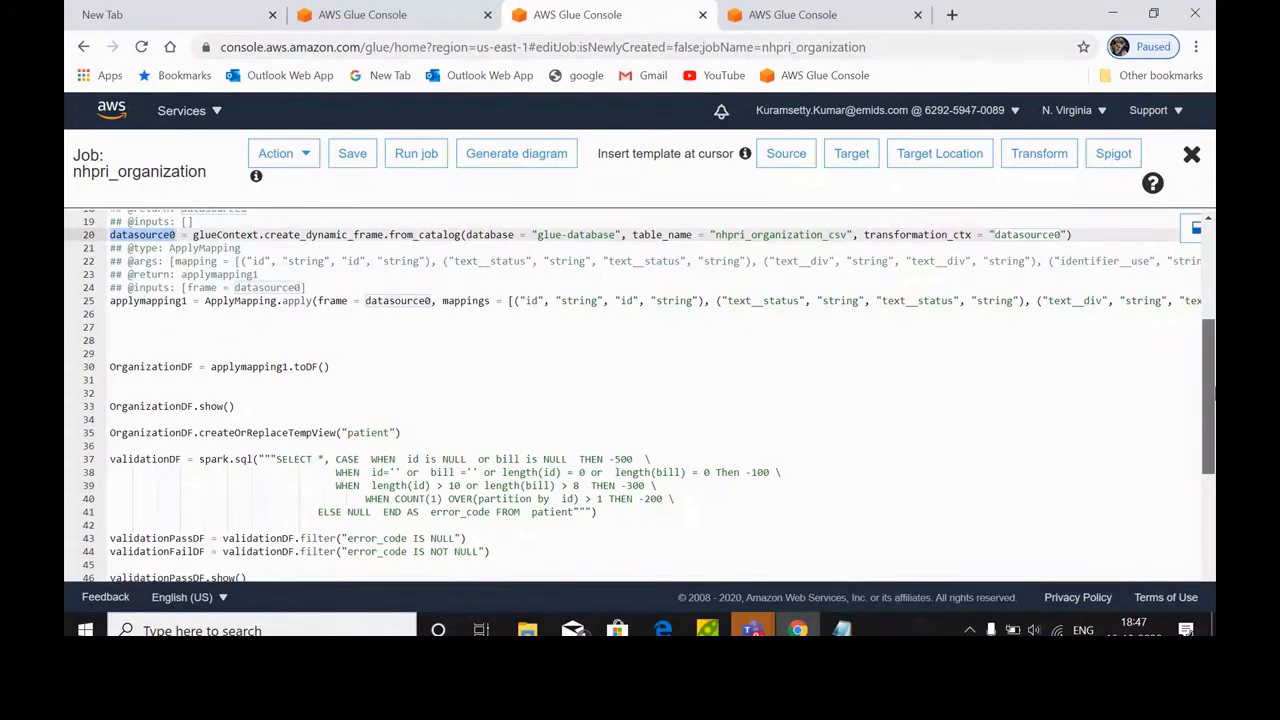
pyautogui.moveTo(1212, 394); pyautogui.dragTo(1213, 429)
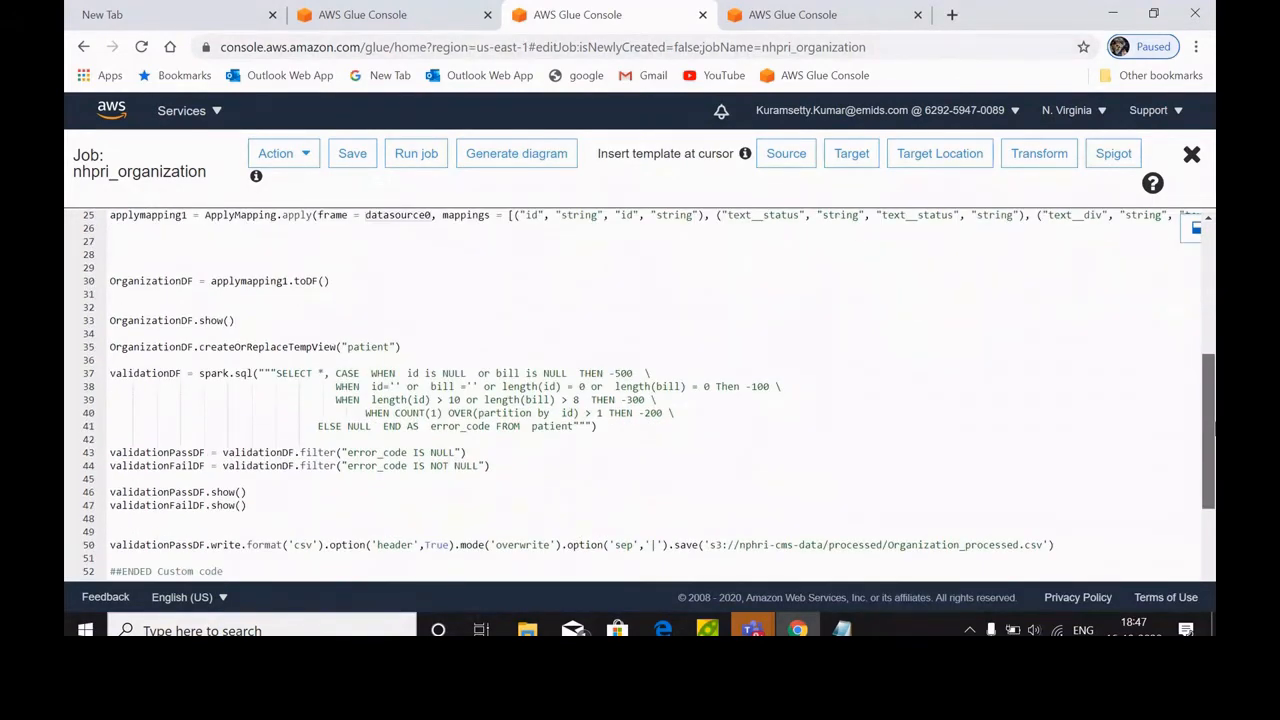
pyautogui.moveTo(1213, 429); pyautogui.dragTo(1213, 355)
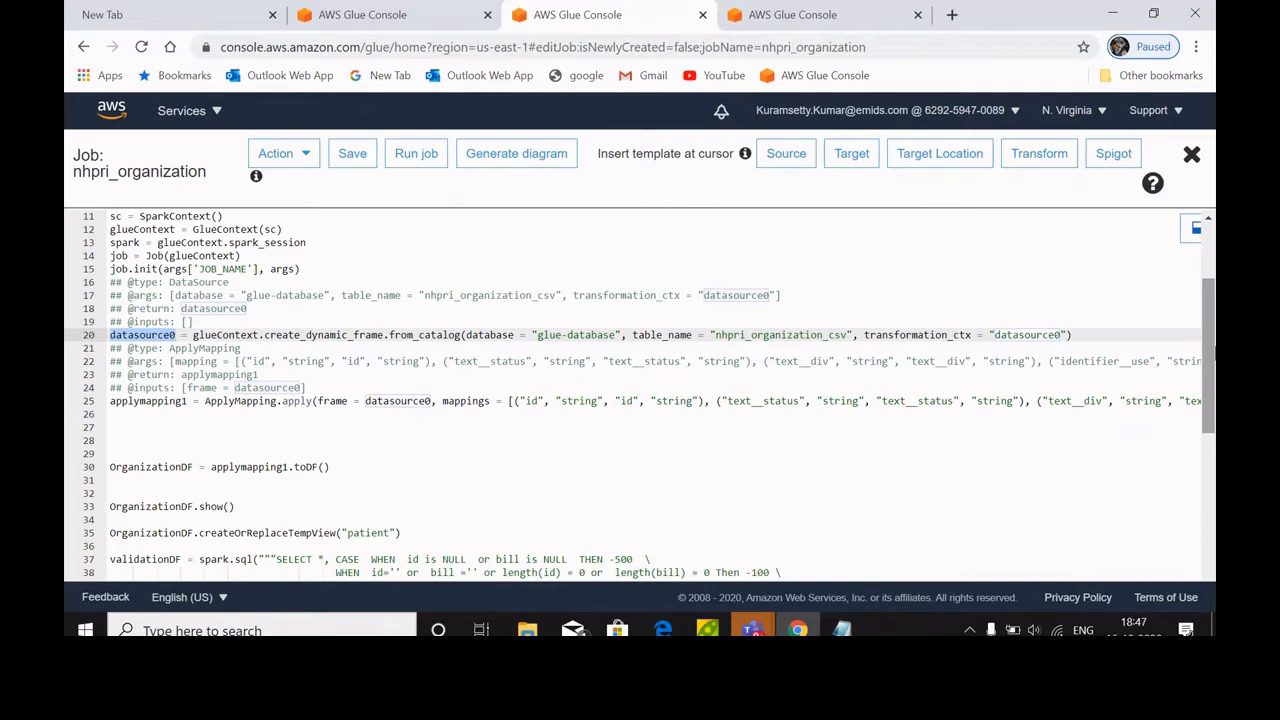
pyautogui.moveTo(1084, 336); pyautogui.dragTo(89, 340)
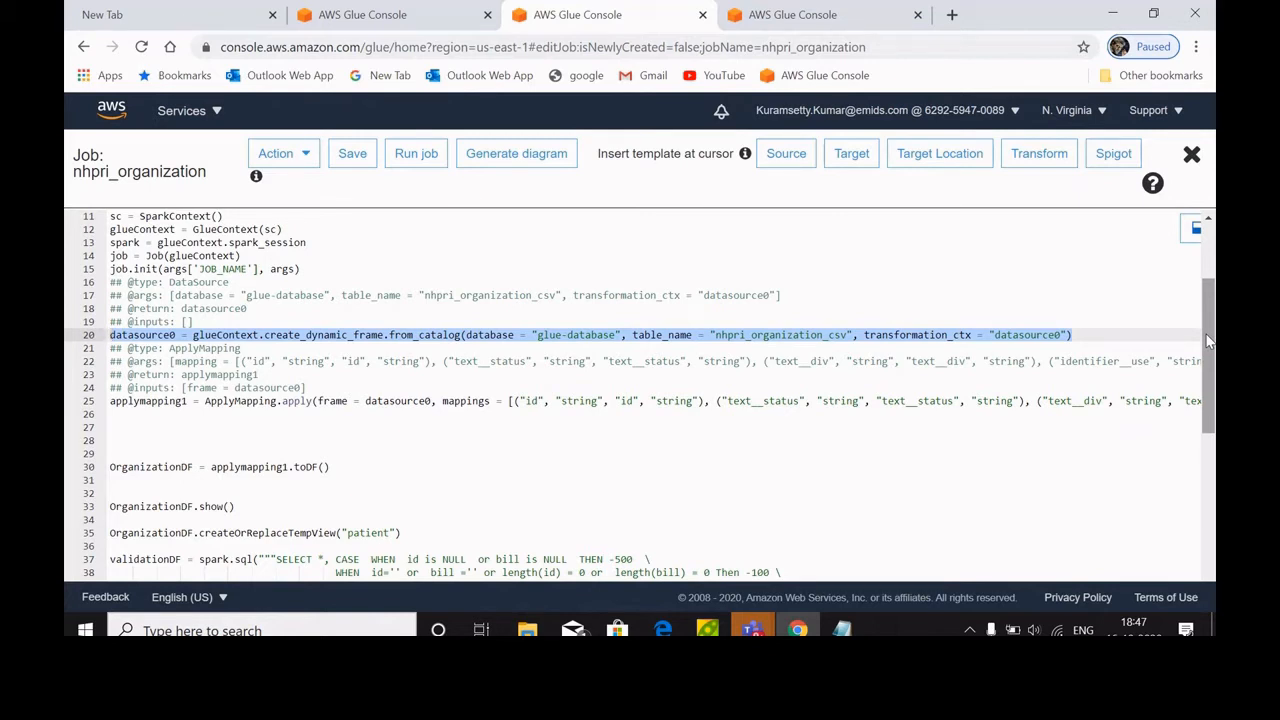
pyautogui.moveTo(1208, 341); pyautogui.dragTo(1205, 349)
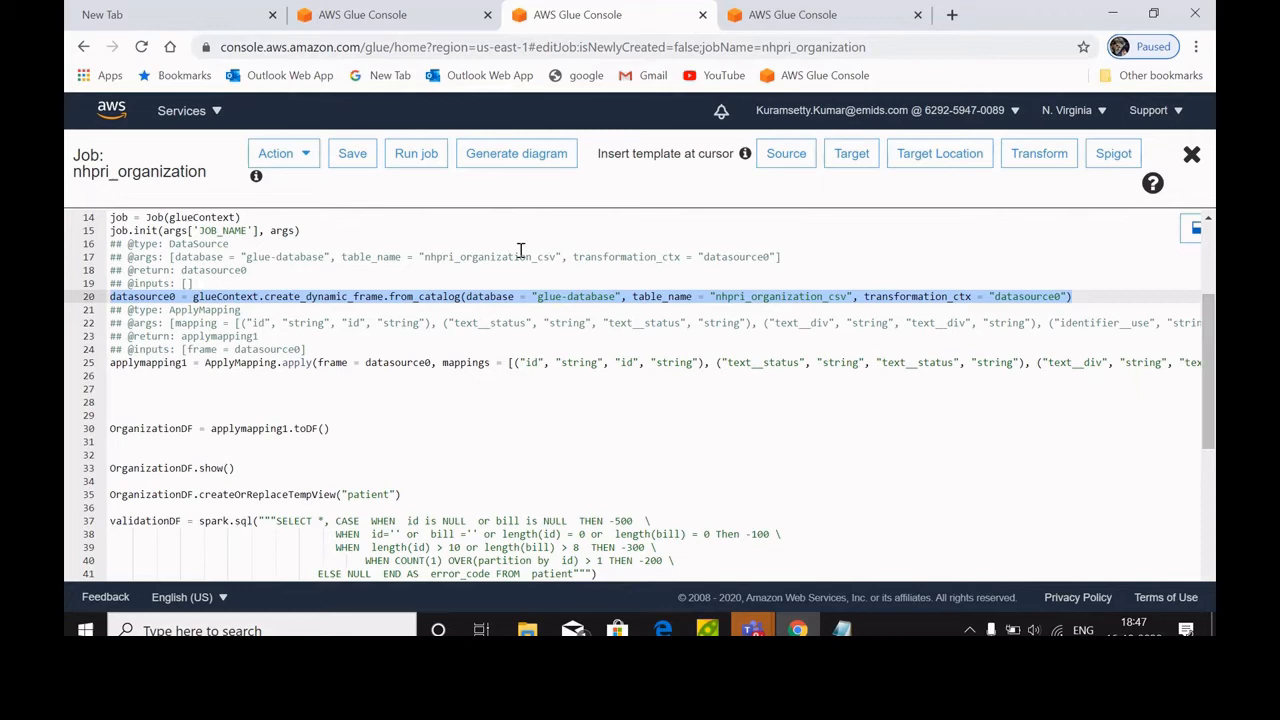
# Step: Save the nhpri_organization job script and run the job with its default parameters
pyautogui.click(340, 160)
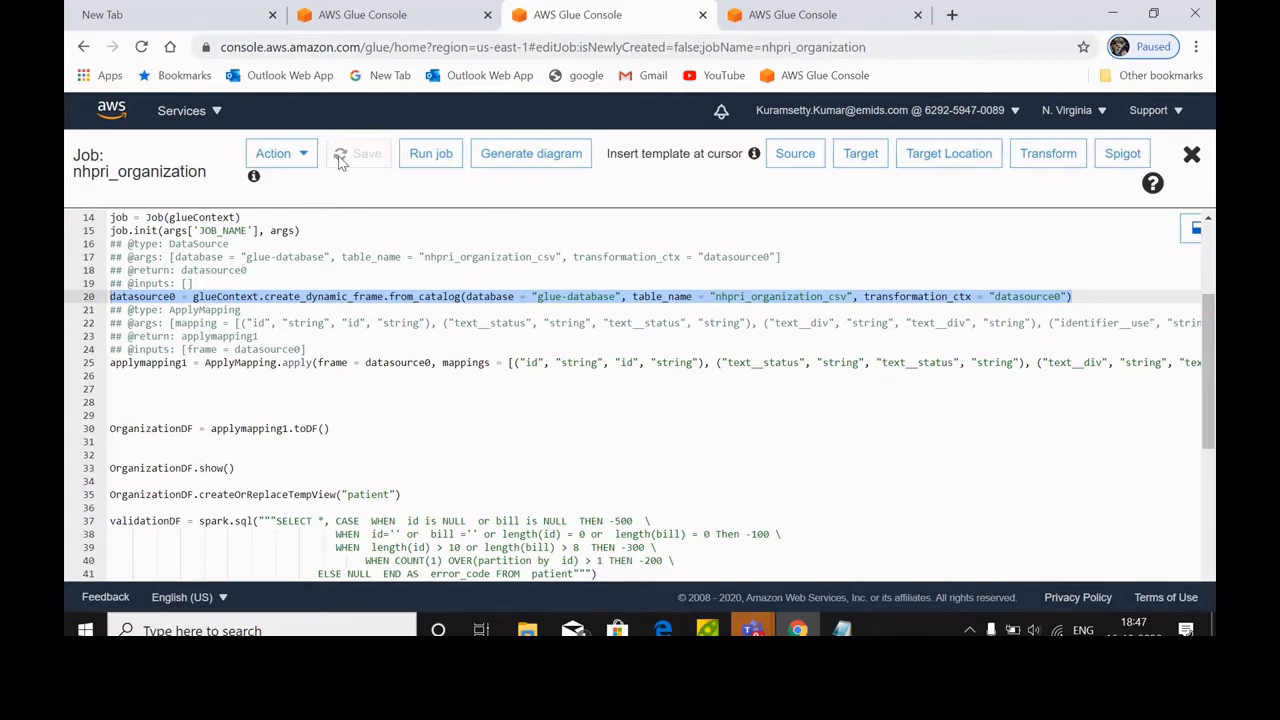
pyautogui.click(426, 163)
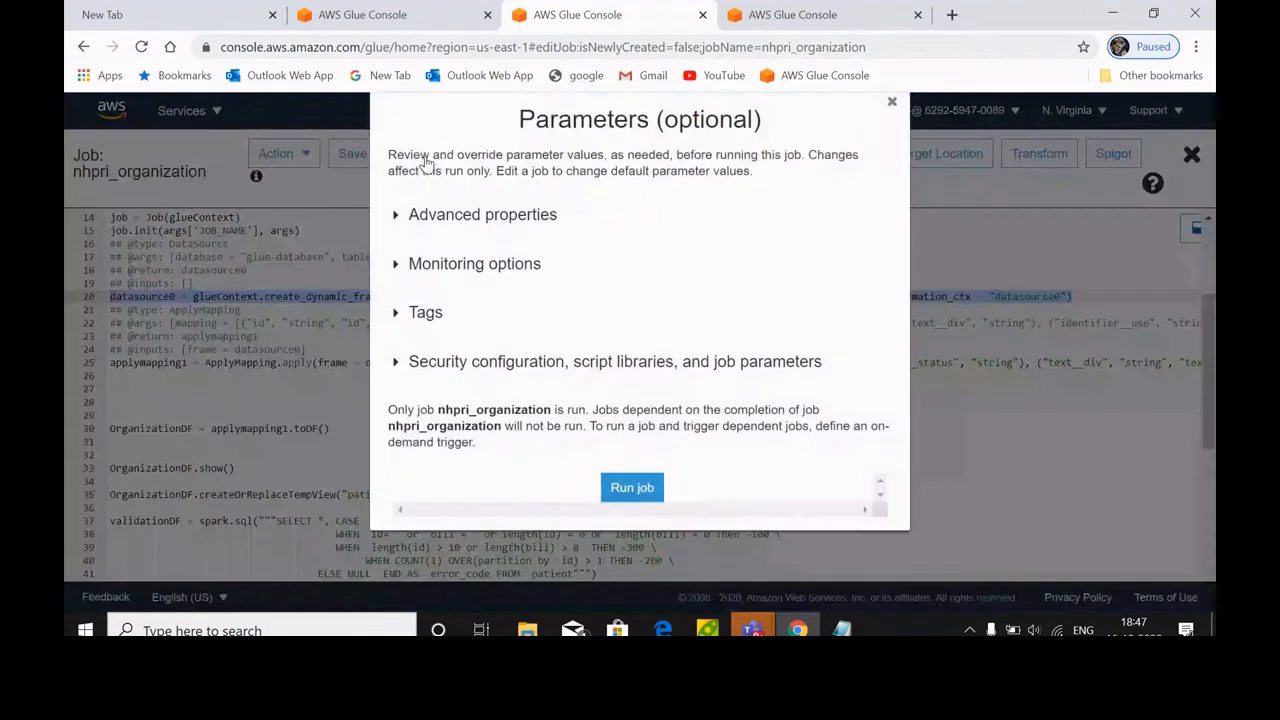
pyautogui.click(624, 507)
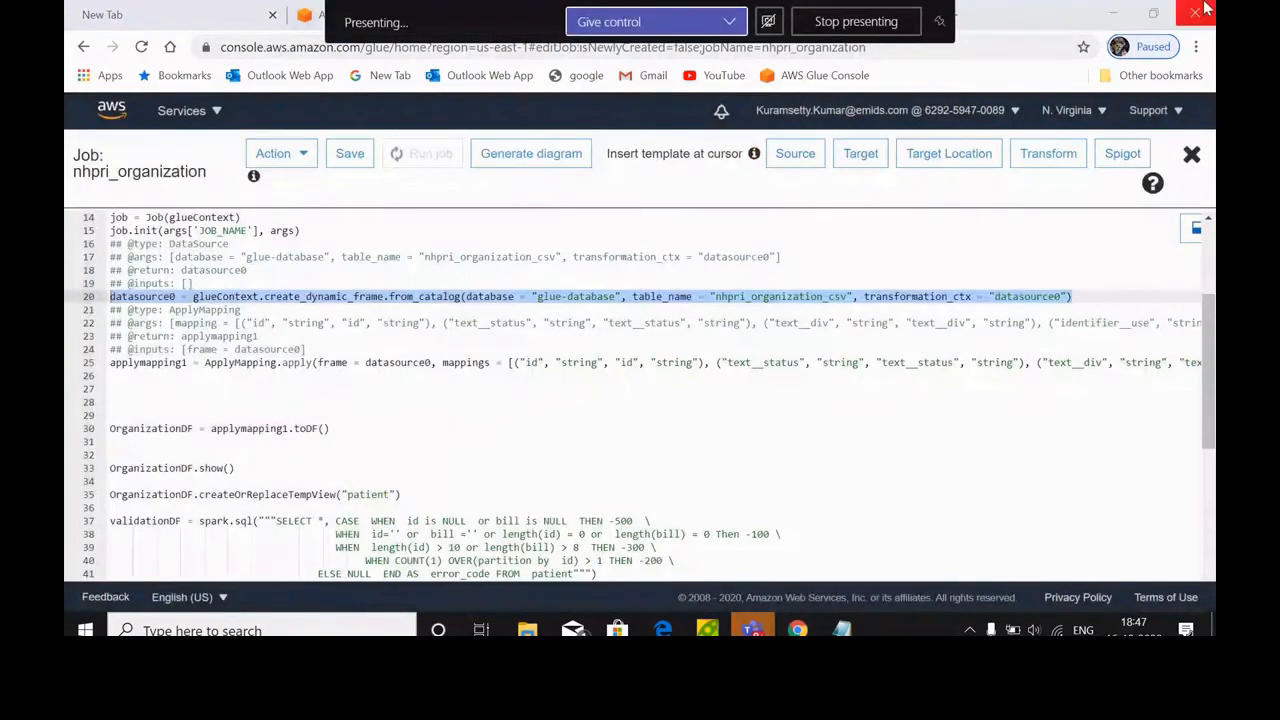
# Step: Open the ETL jobs list in the other Glue console tab and dismiss the Glue Studio notice
pyautogui.click(1155, 13)
pyautogui.click(813, 118)
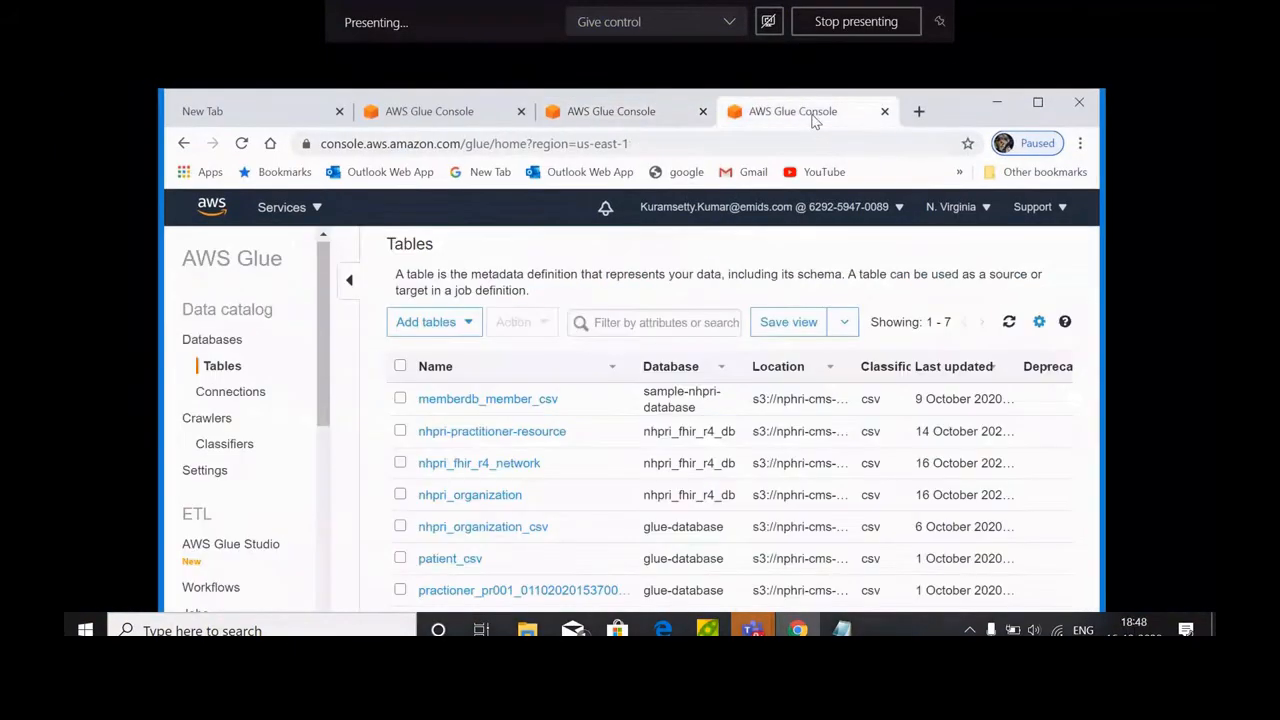
pyautogui.click(1037, 104)
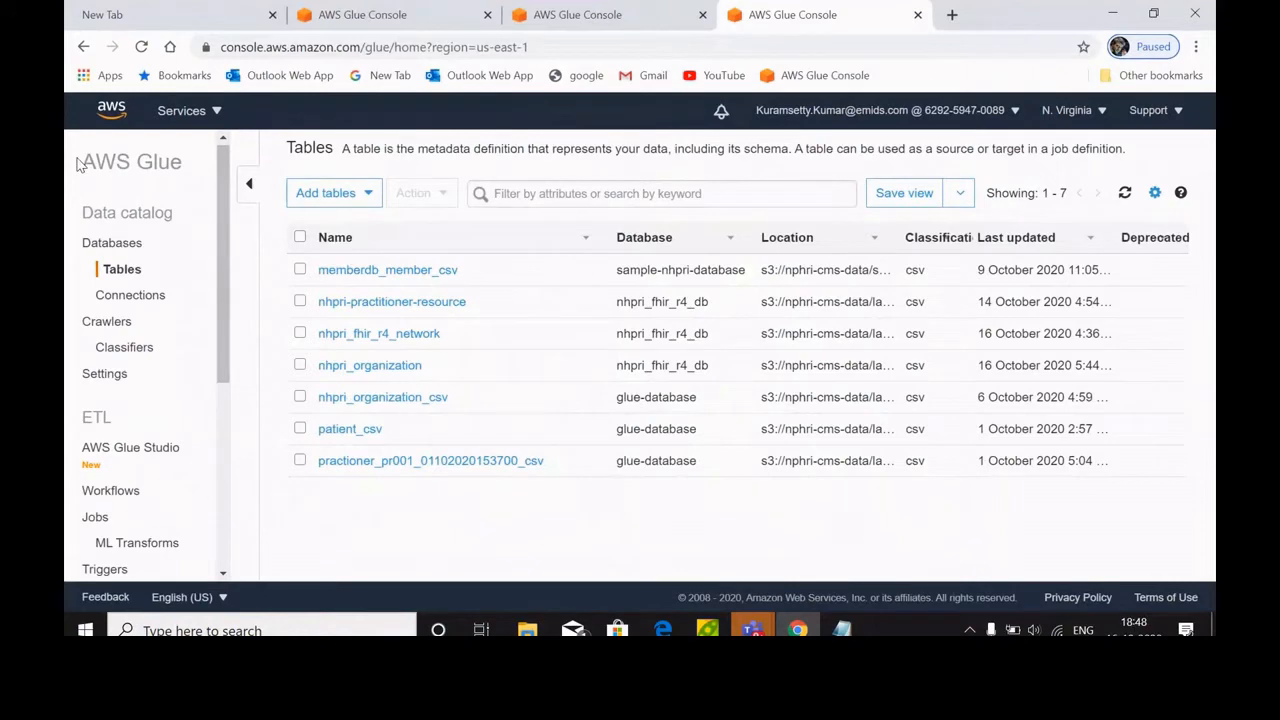
pyautogui.moveTo(226, 155); pyautogui.dragTo(226, 147)
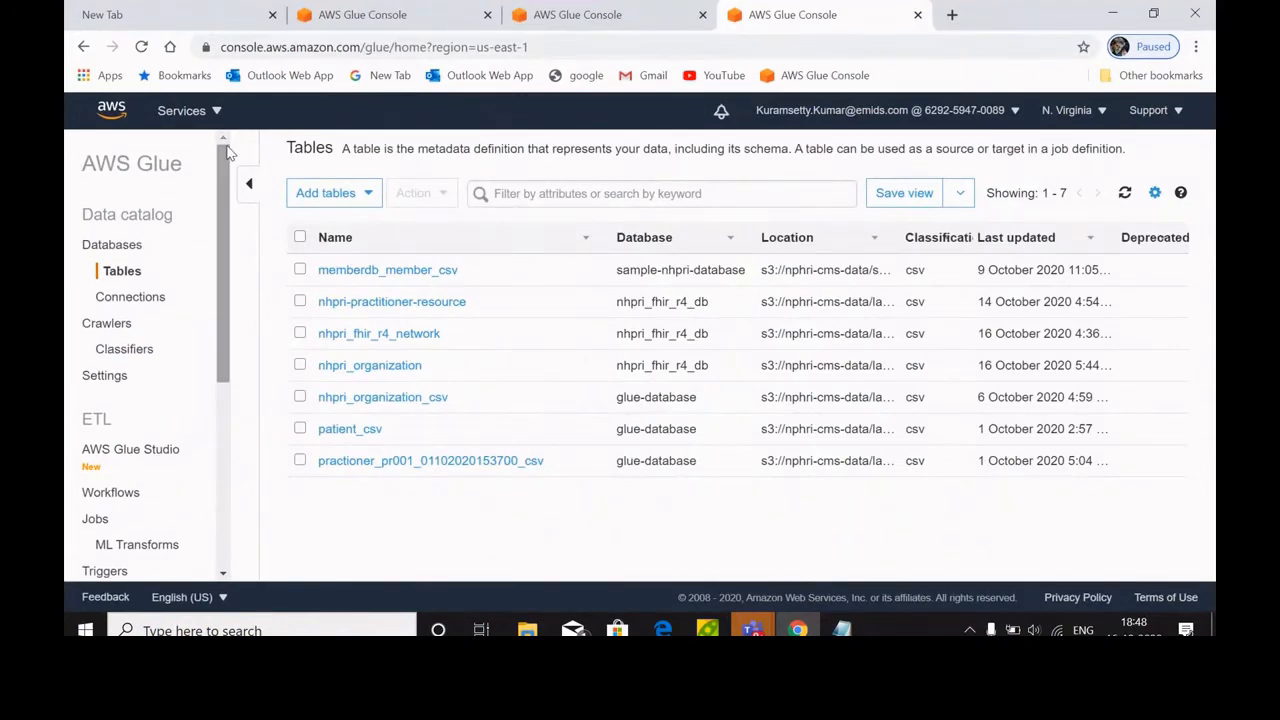
pyautogui.click(213, 110)
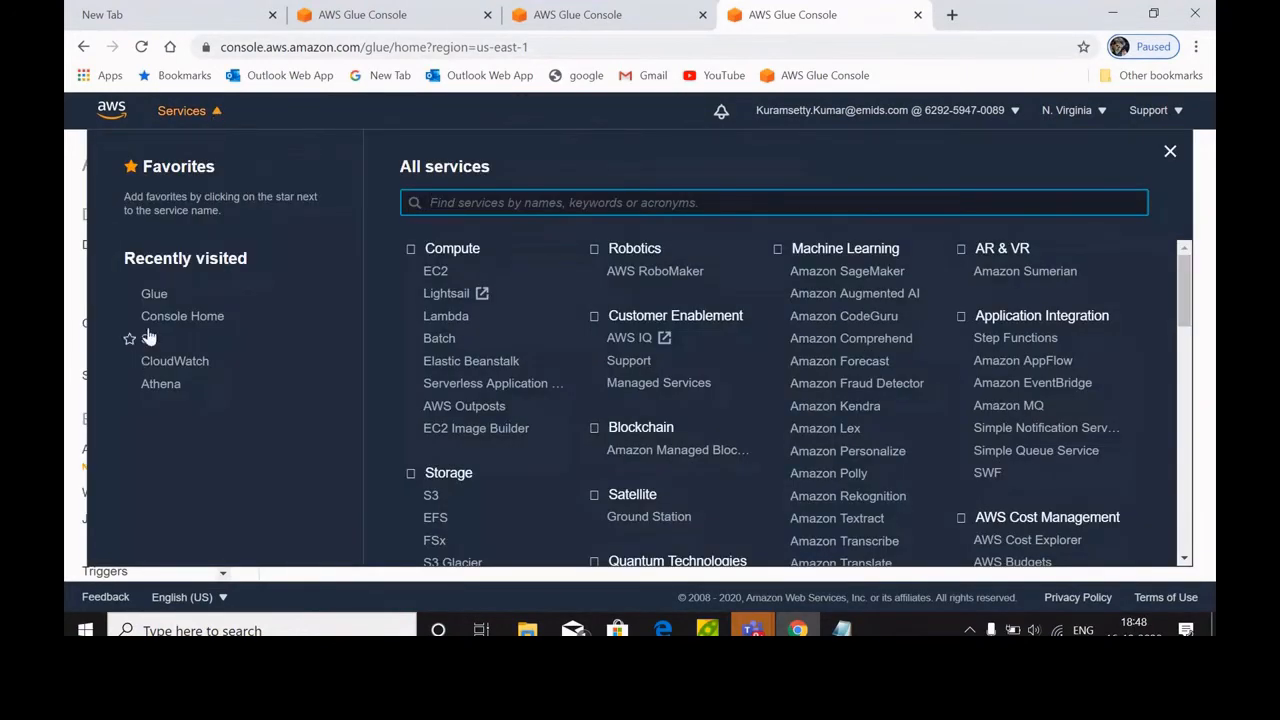
pyautogui.click(155, 297)
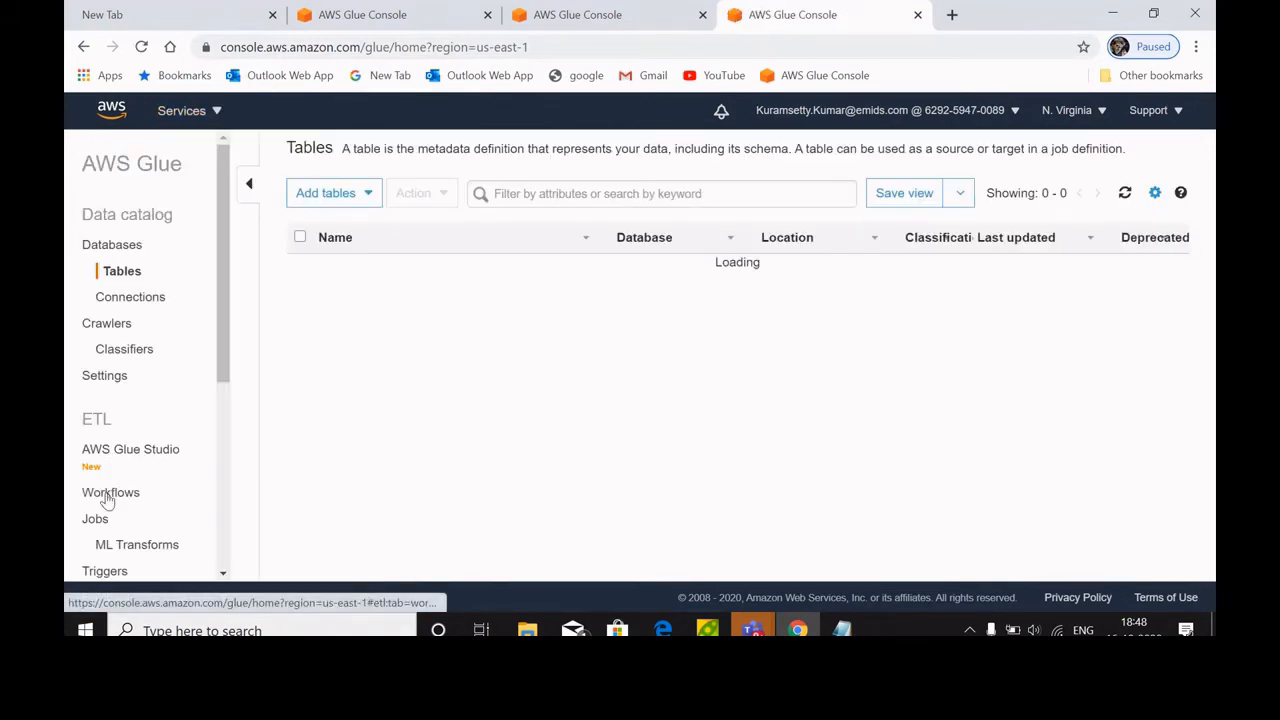
pyautogui.click(107, 500)
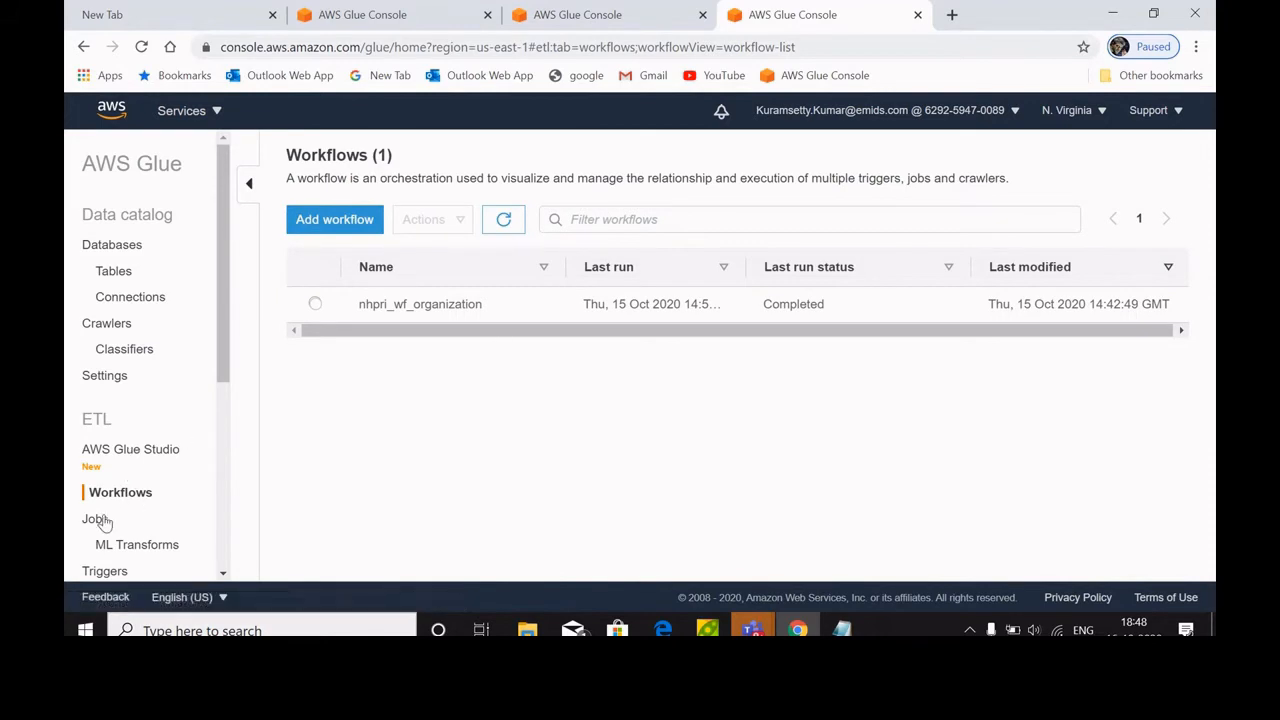
pyautogui.click(100, 521)
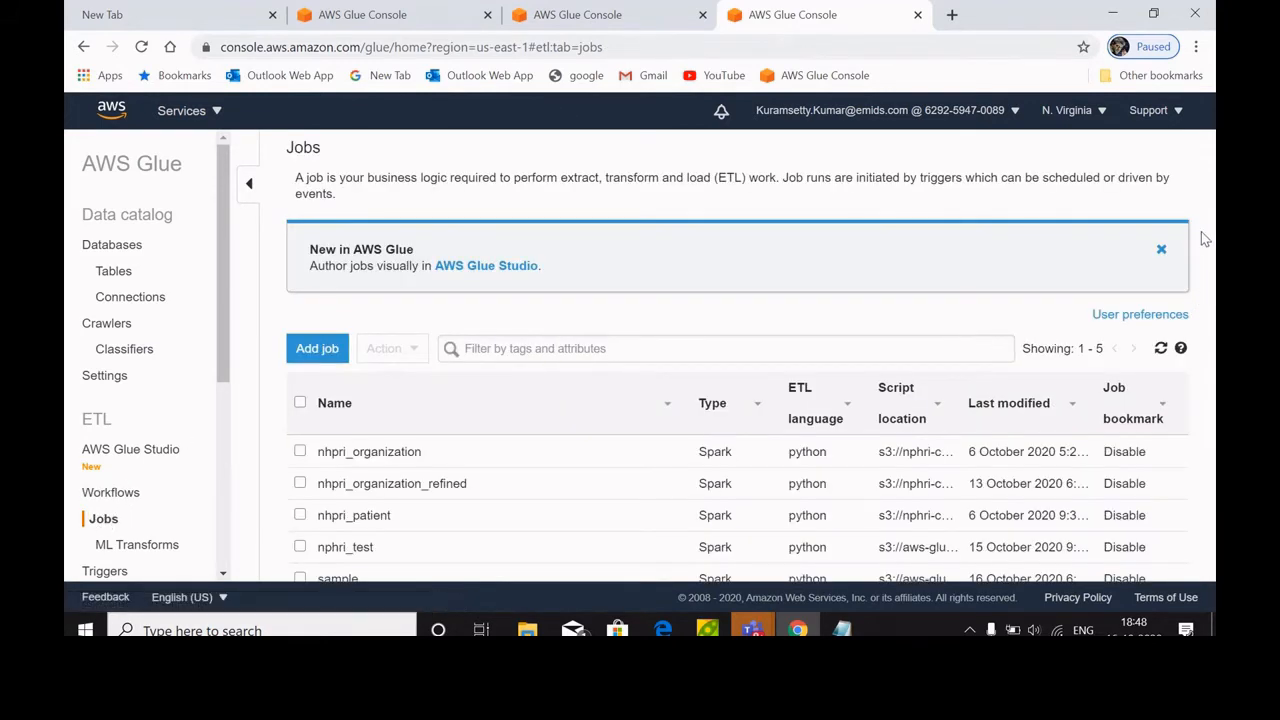
pyautogui.click(1163, 251)
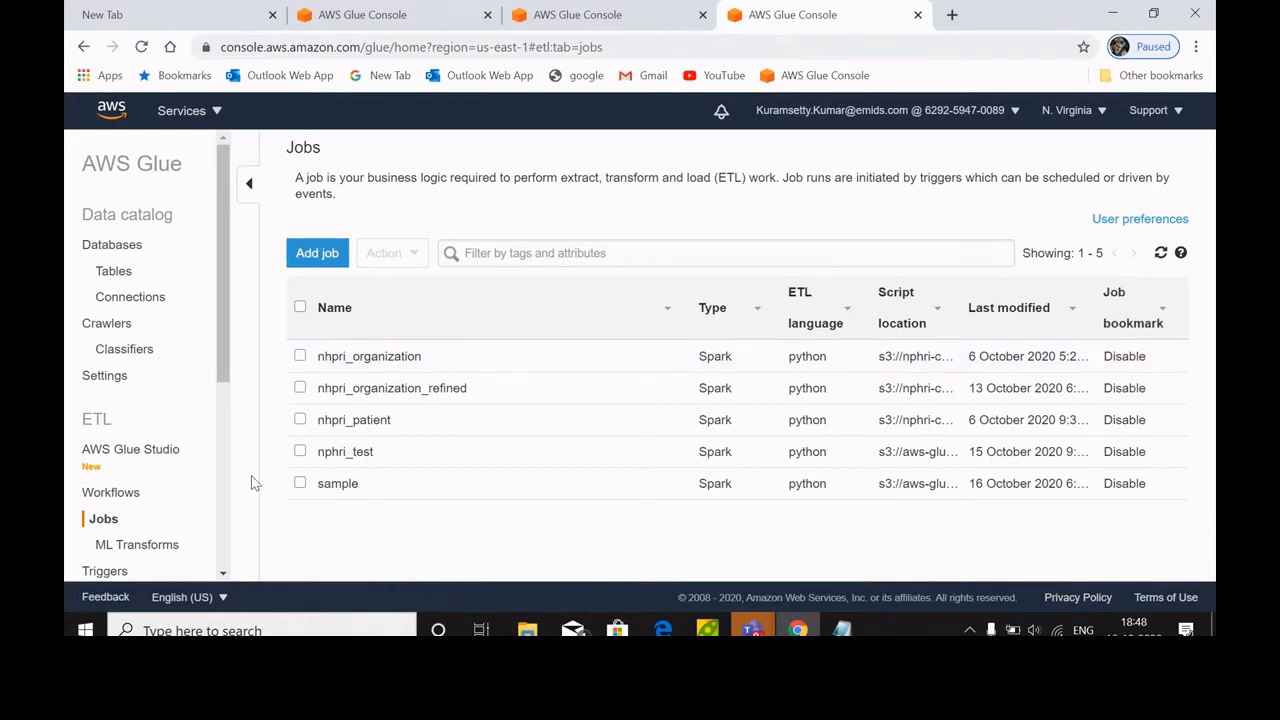
# Step: Inspect the error of the latest failed run in the nhpri_organization job's history and return to the job script
pyautogui.click(300, 356)
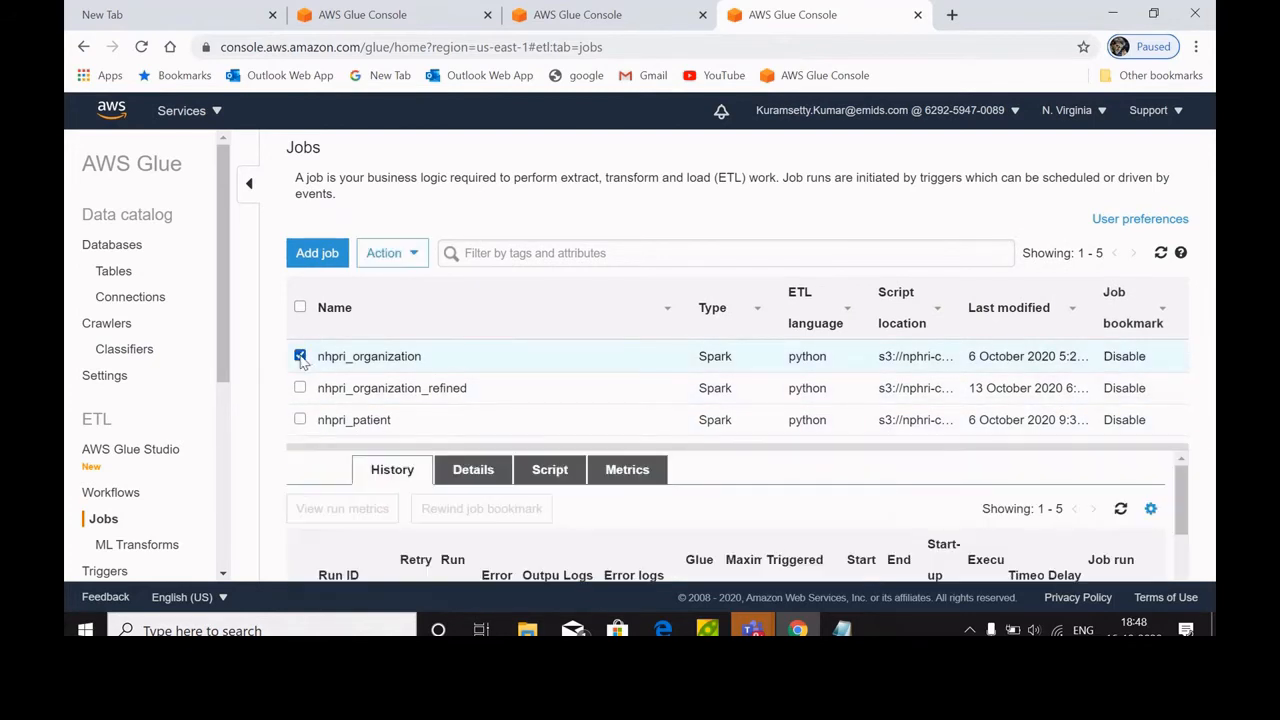
pyautogui.moveTo(744, 447); pyautogui.dragTo(753, 275)
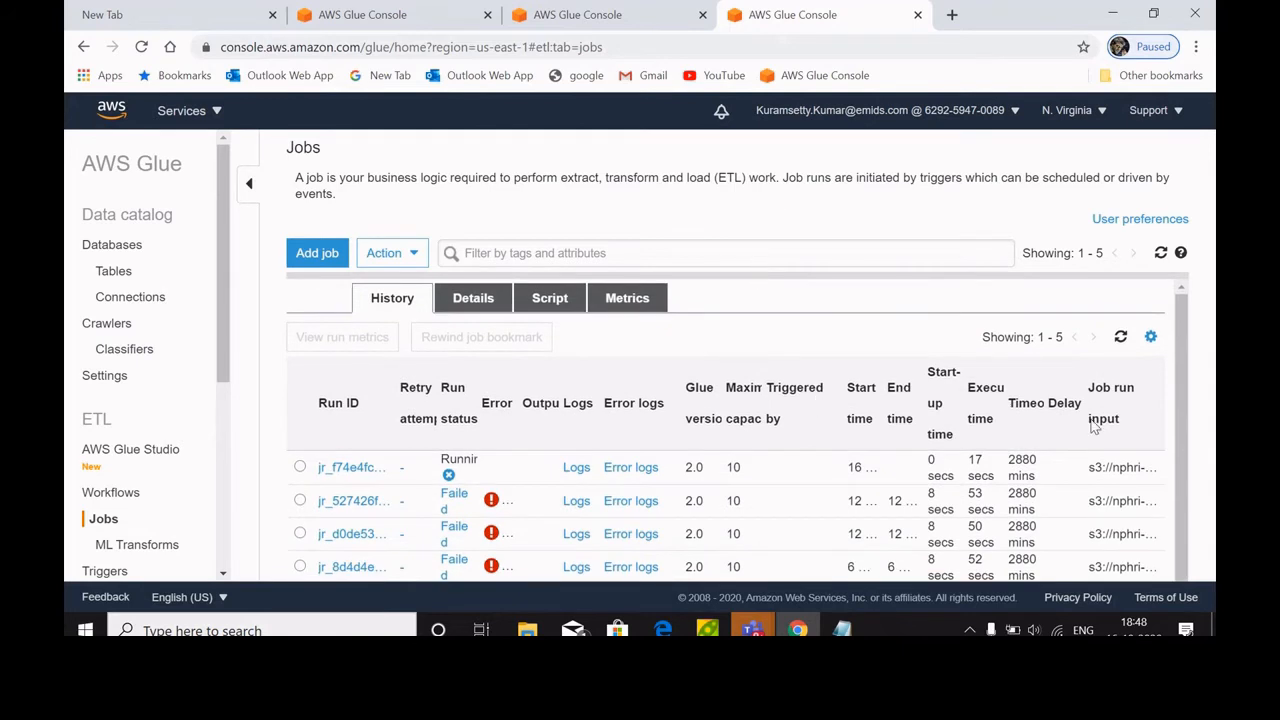
pyautogui.moveTo(1182, 378); pyautogui.dragTo(1203, 358)
pyautogui.moveTo(493, 502)
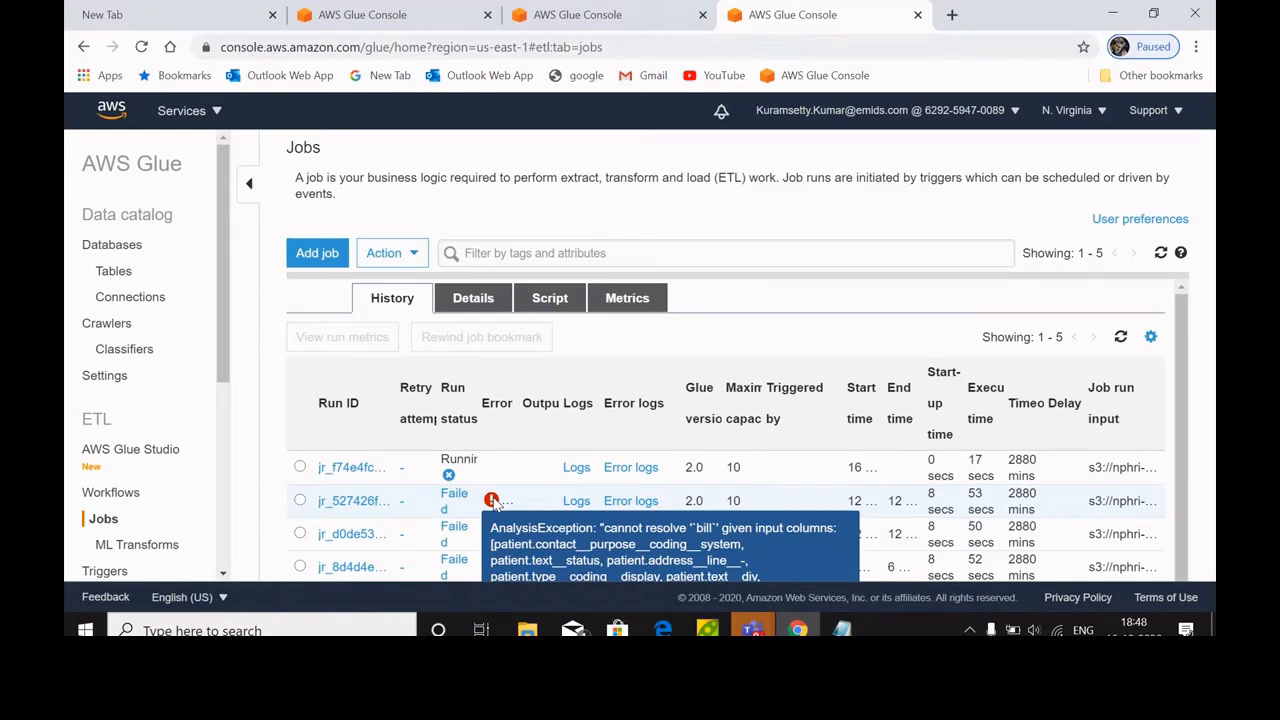
pyautogui.click(632, 14)
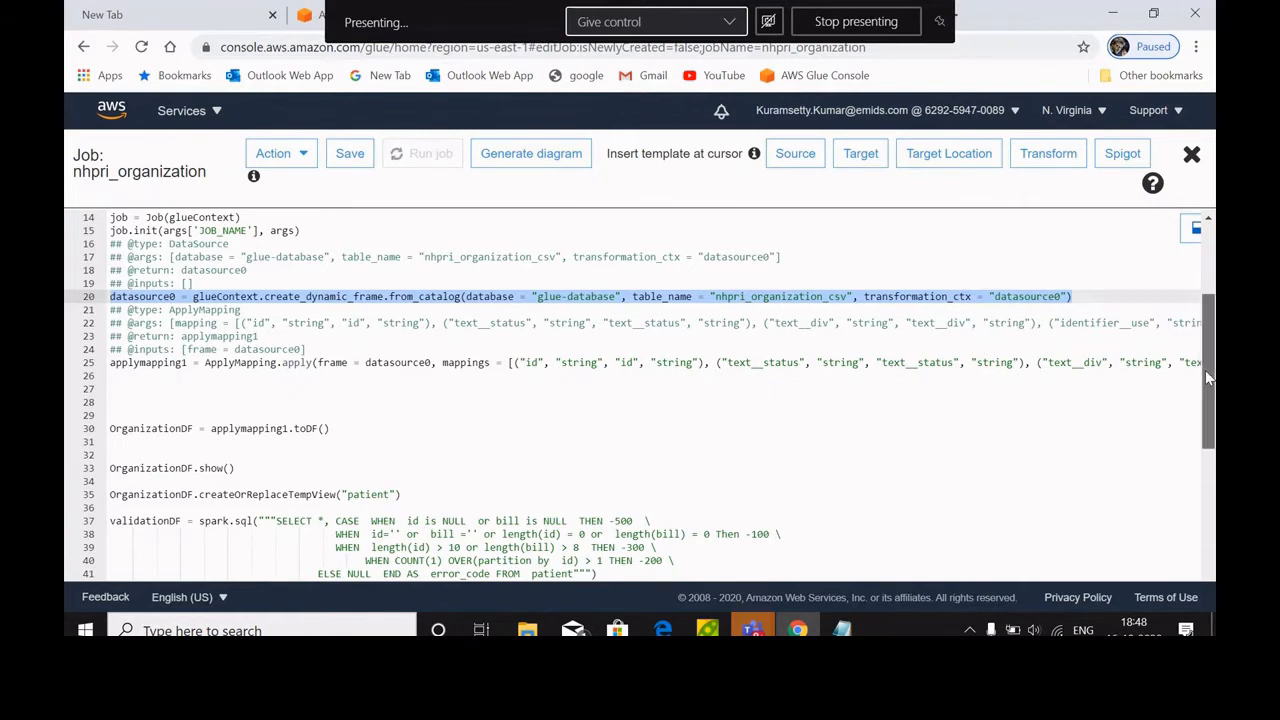
# Step: Examine the datasource0 line and its transformation_ctx argument in the script, and dismiss the job run failure notice
pyautogui.moveTo(1205, 372); pyautogui.dragTo(1212, 398)
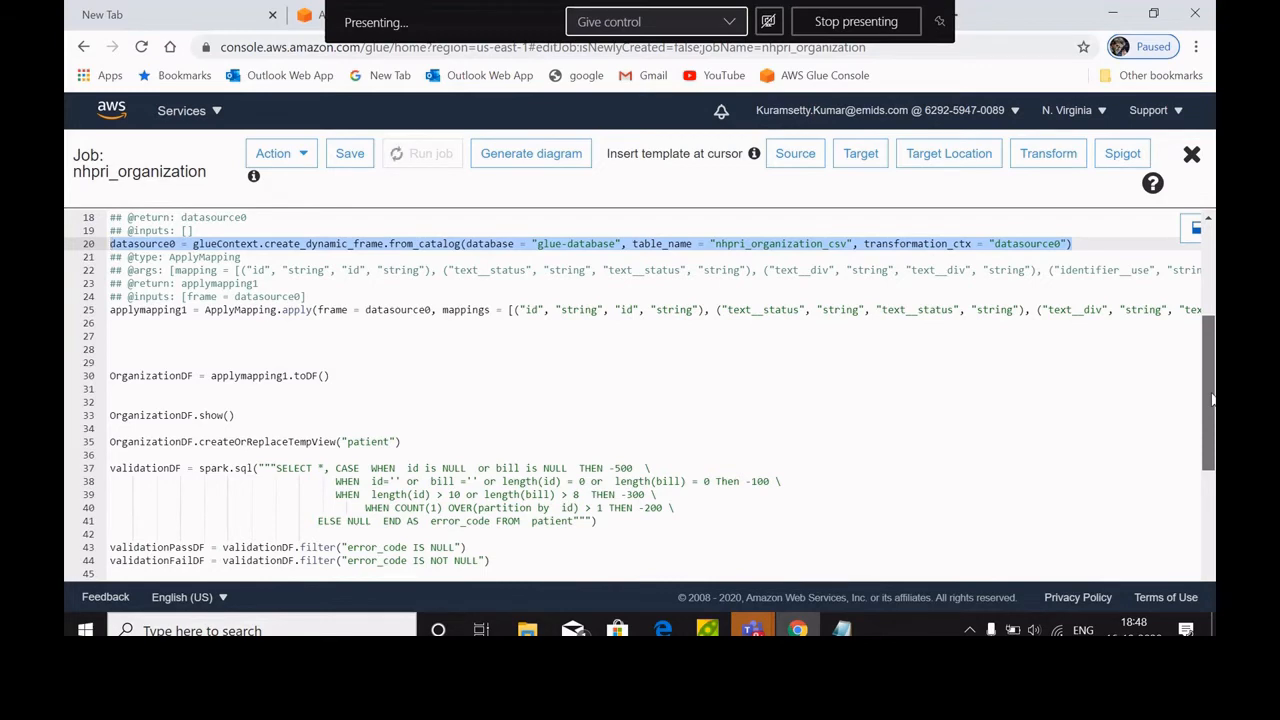
pyautogui.moveTo(1212, 398); pyautogui.dragTo(1211, 367)
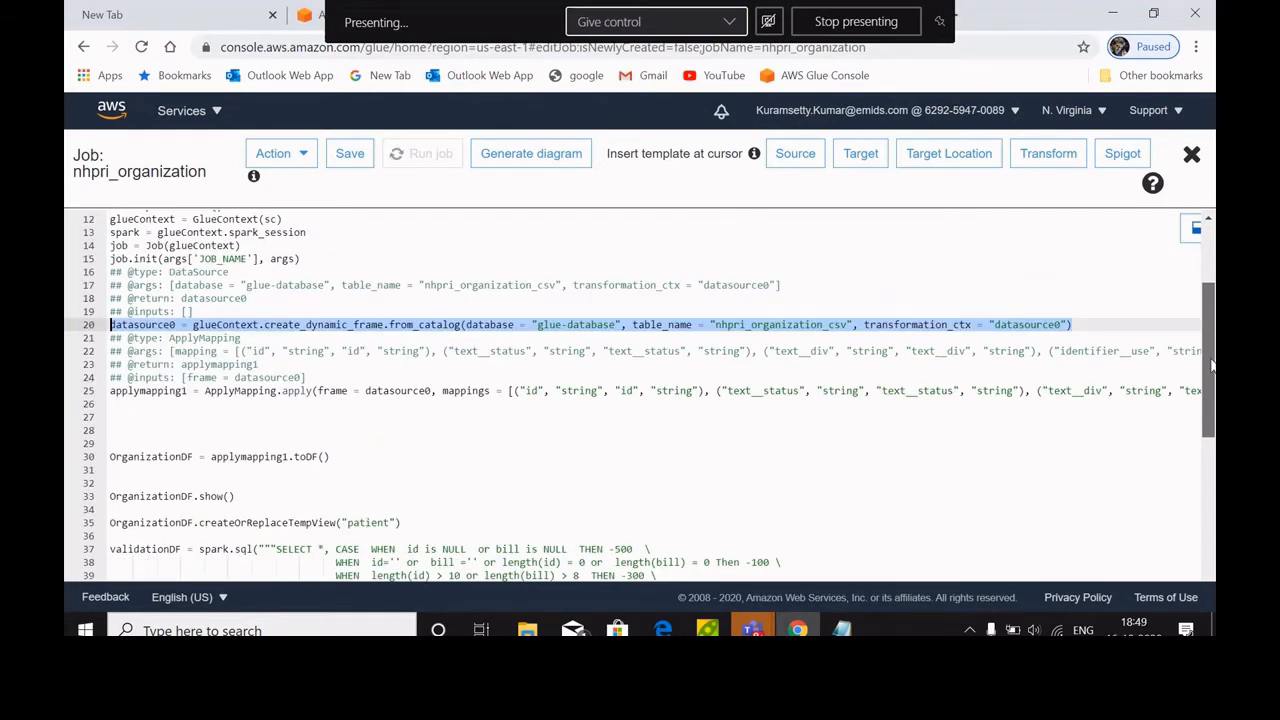
pyautogui.moveTo(1211, 367); pyautogui.dragTo(1211, 355)
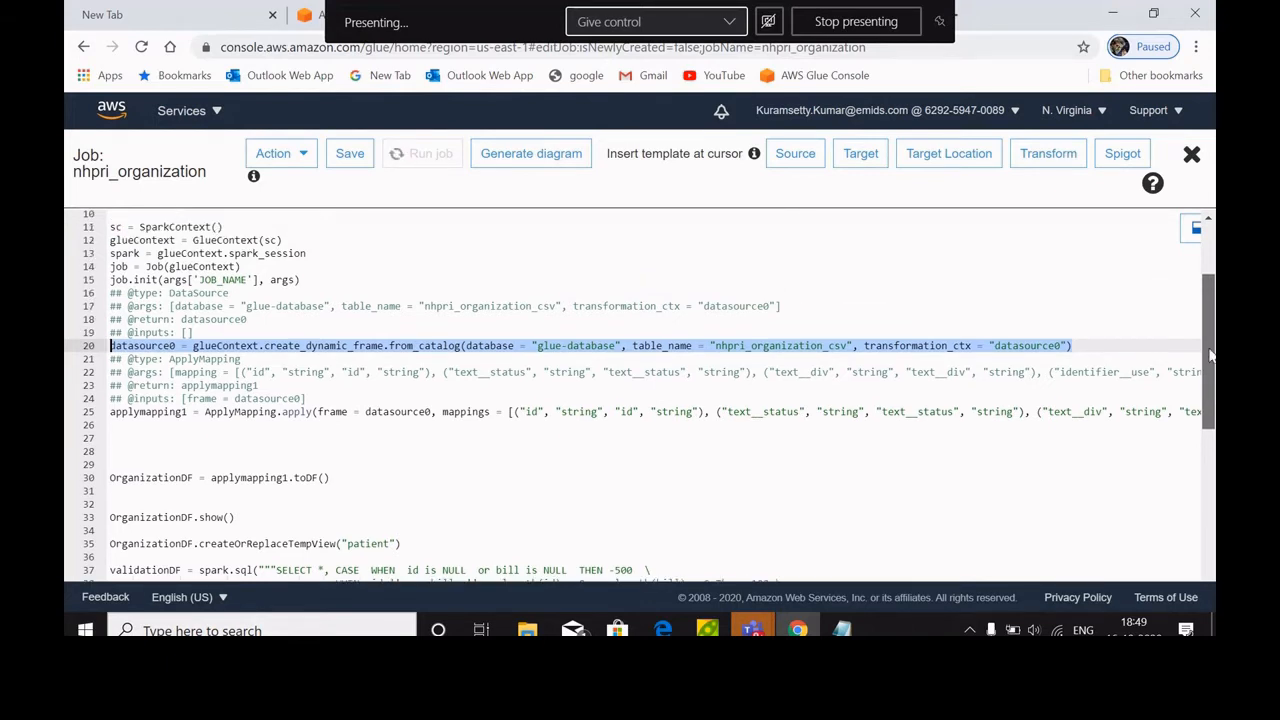
pyautogui.moveTo(1210, 355); pyautogui.dragTo(1210, 354)
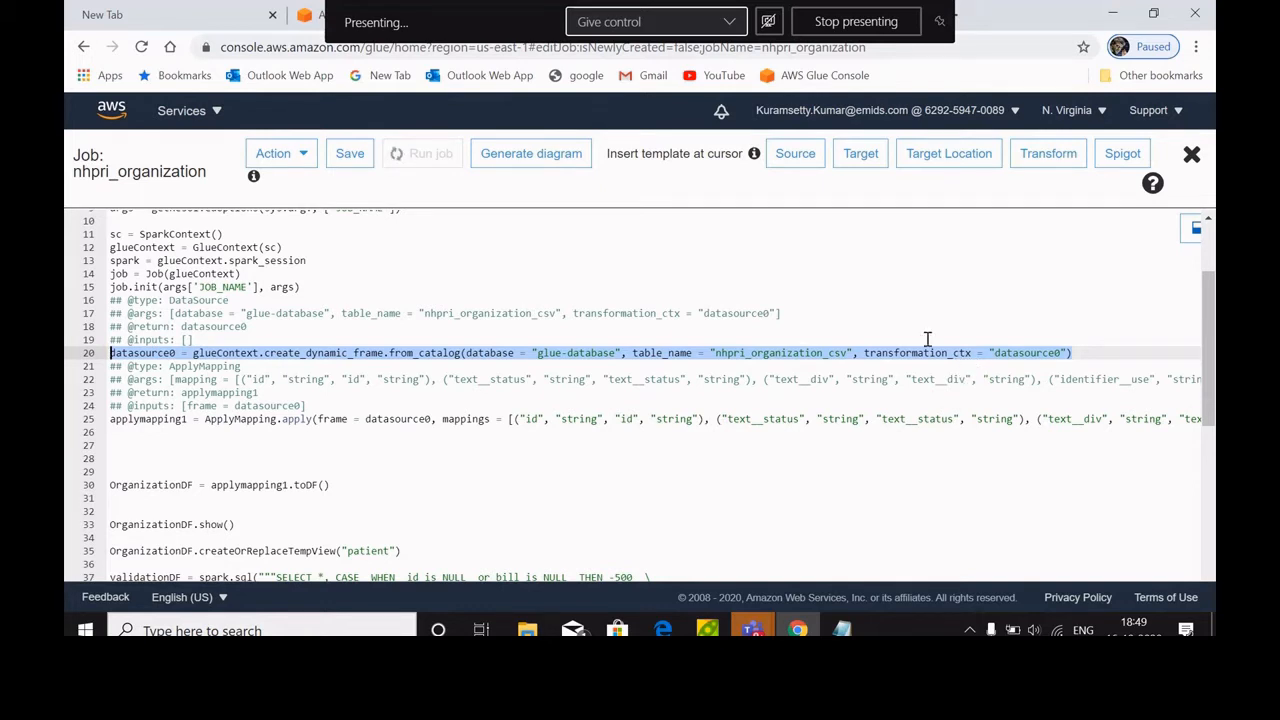
pyautogui.click(1068, 355)
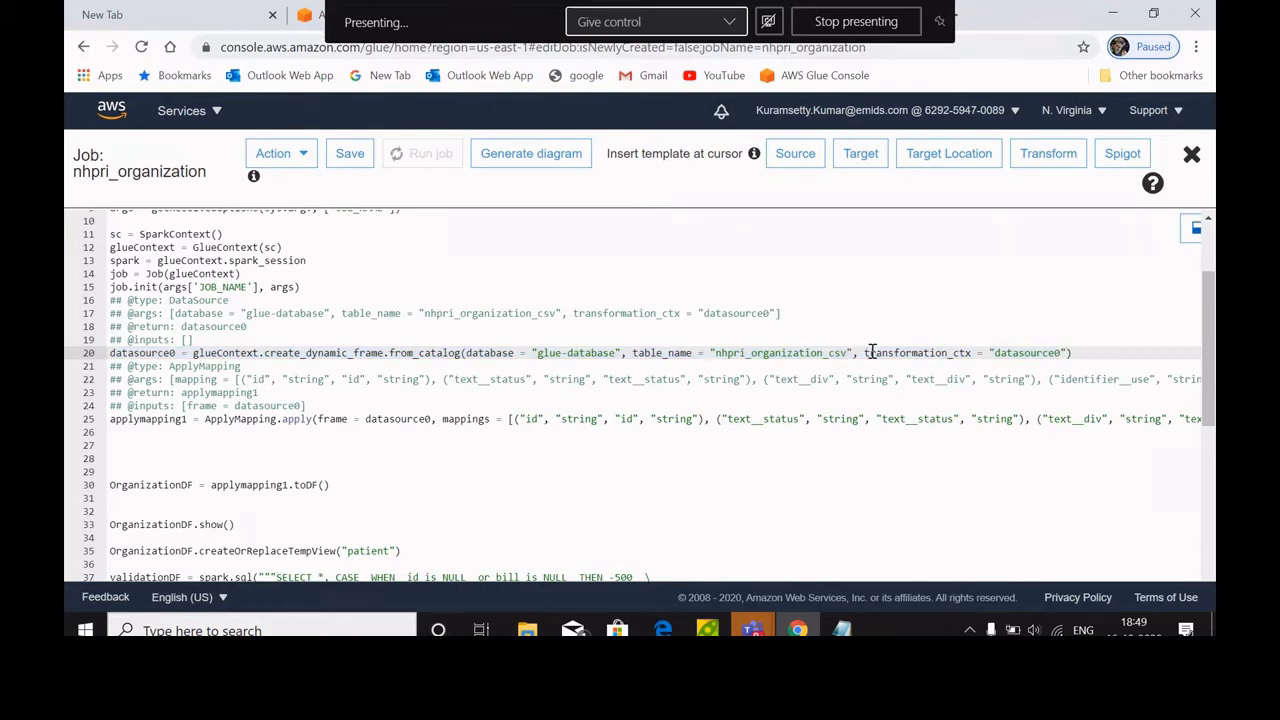
pyautogui.moveTo(864, 352); pyautogui.dragTo(1062, 354)
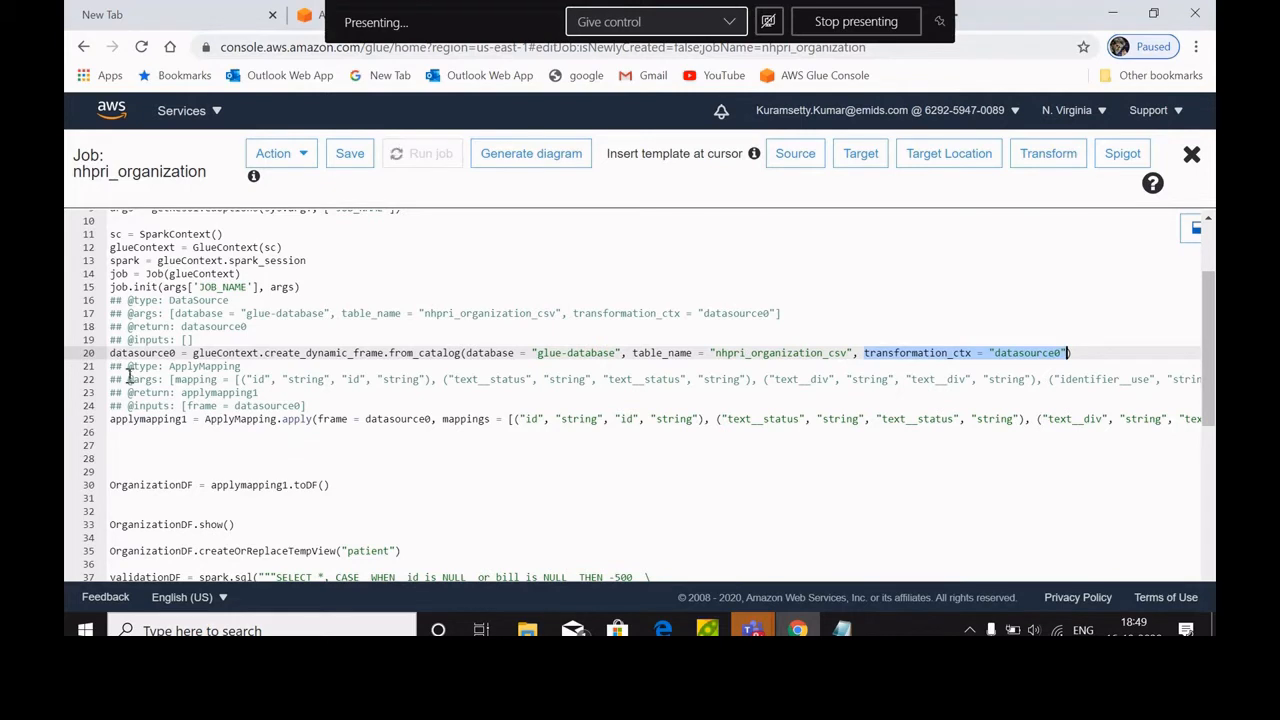
pyautogui.doubleClick(150, 352)
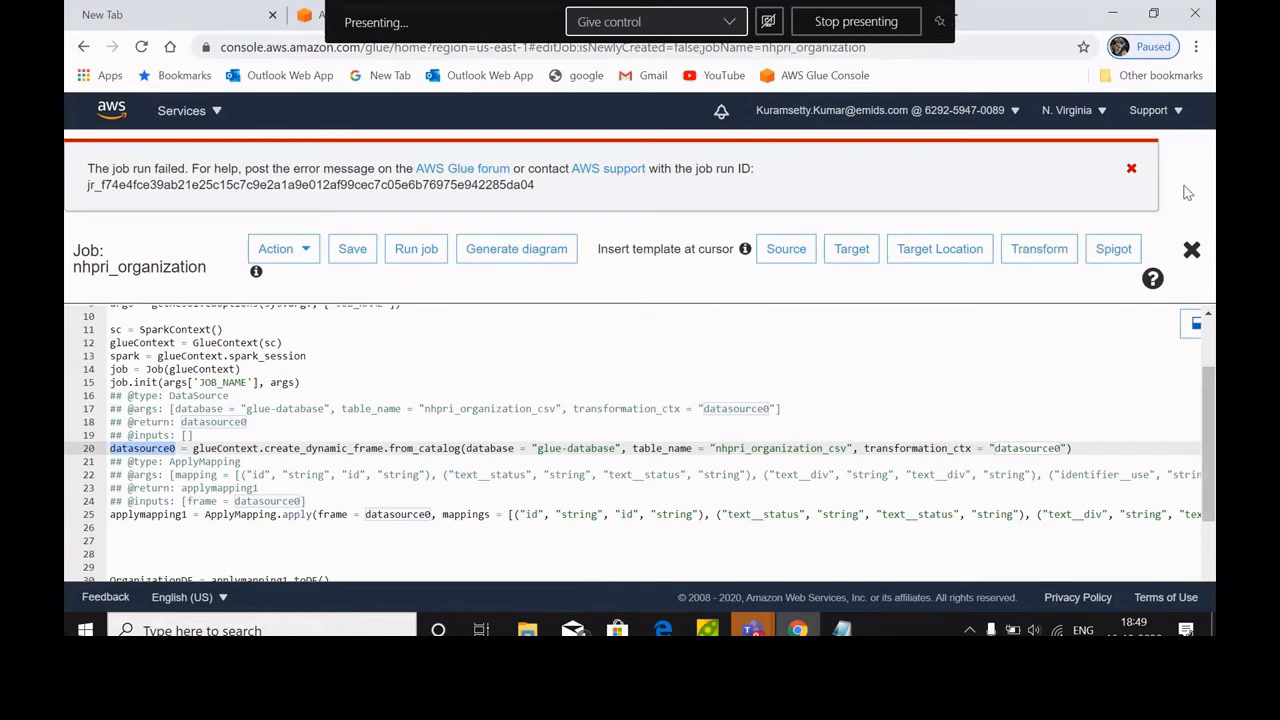
pyautogui.click(1132, 170)
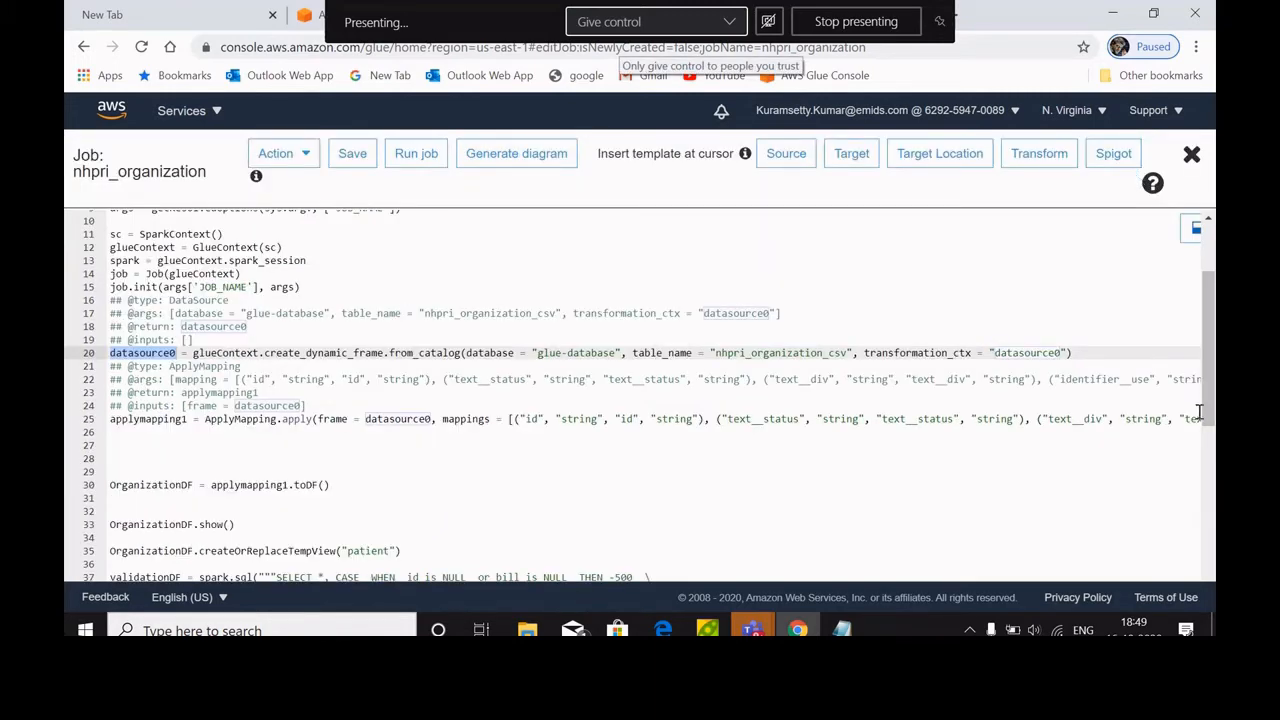
pyautogui.moveTo(750, 628)
pyautogui.moveTo(530, 473)
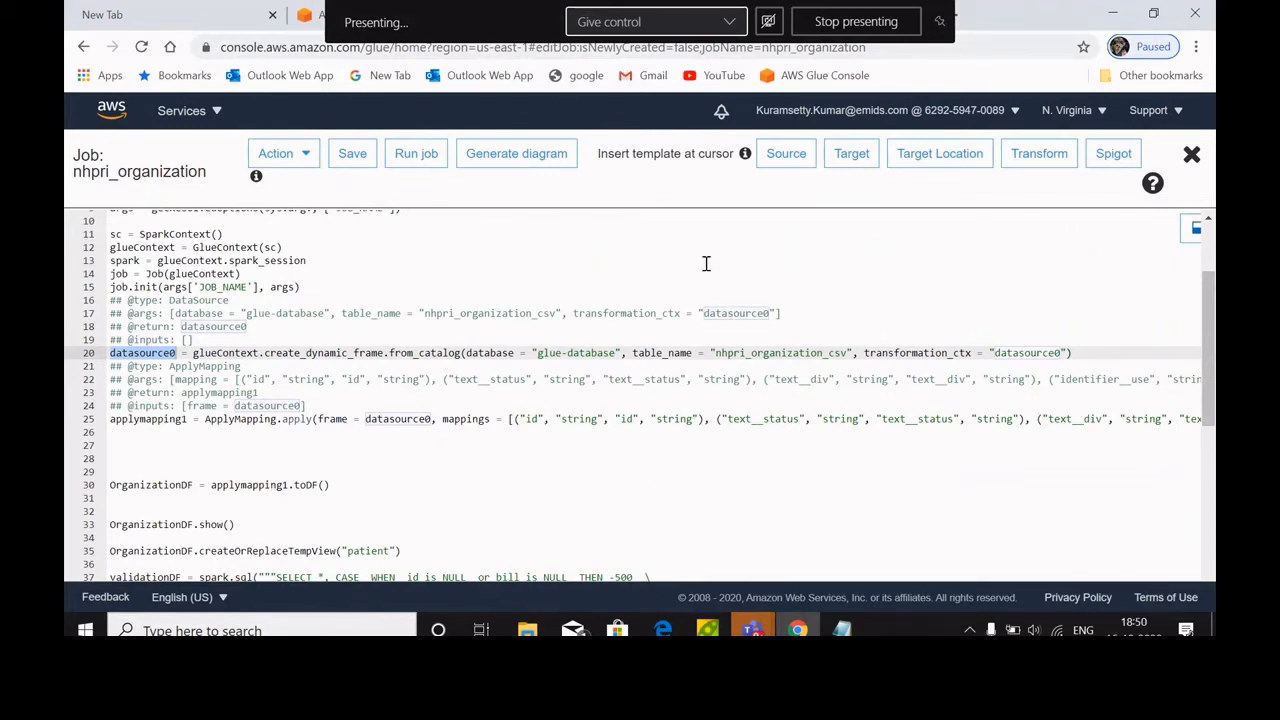
# Step: Trace how datasource0 feeds applymapping1 and how applymapping1 is converted into OrganizationDF in the script
pyautogui.doubleClick(662, 313)
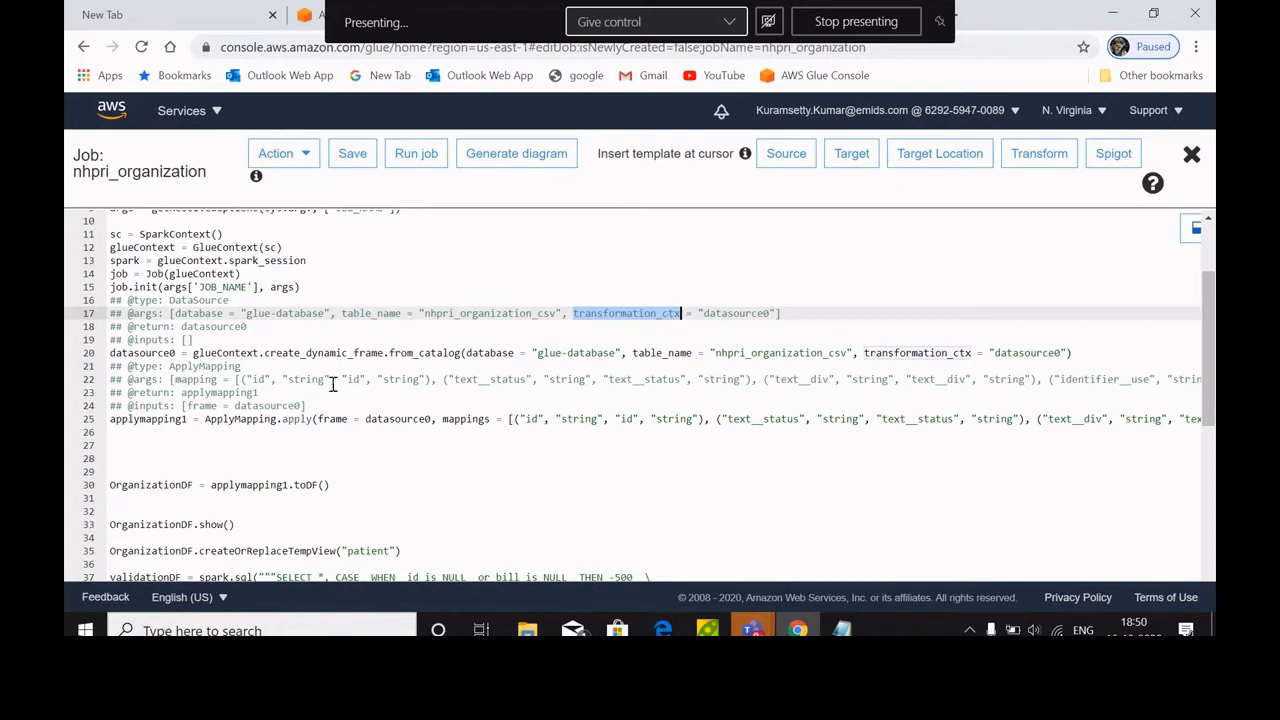
pyautogui.doubleClick(170, 419)
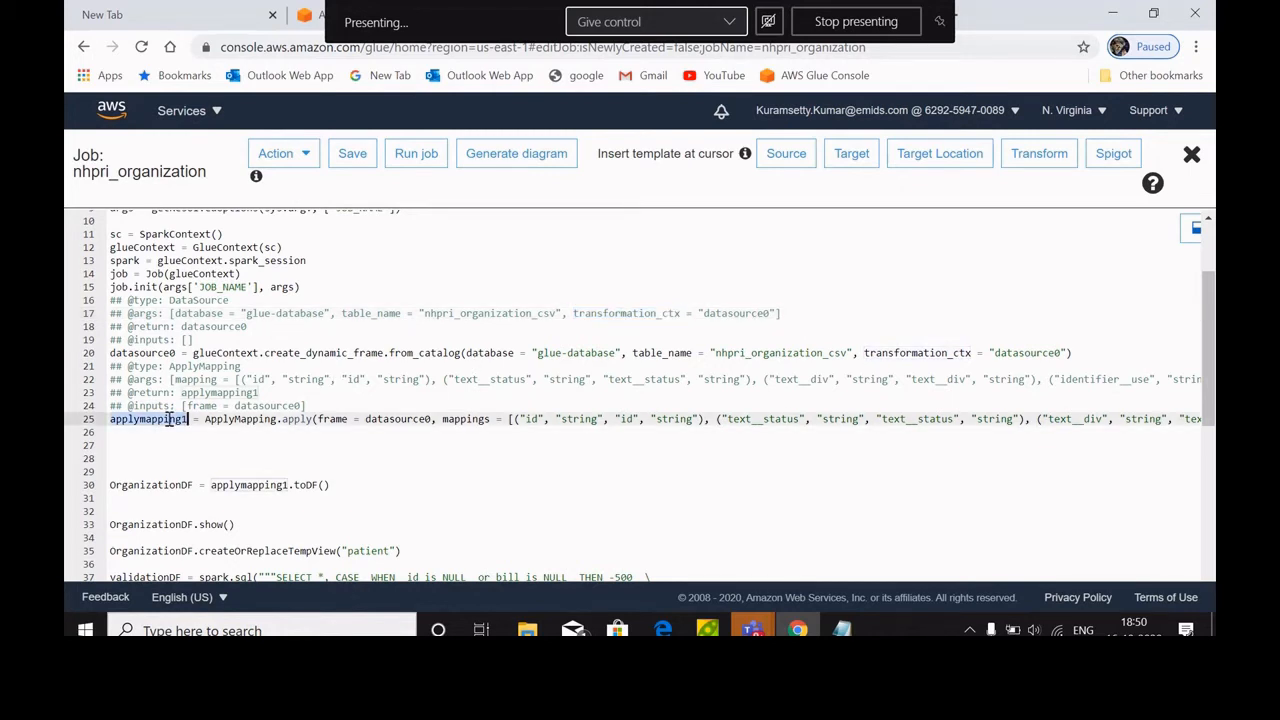
pyautogui.doubleClick(256, 485)
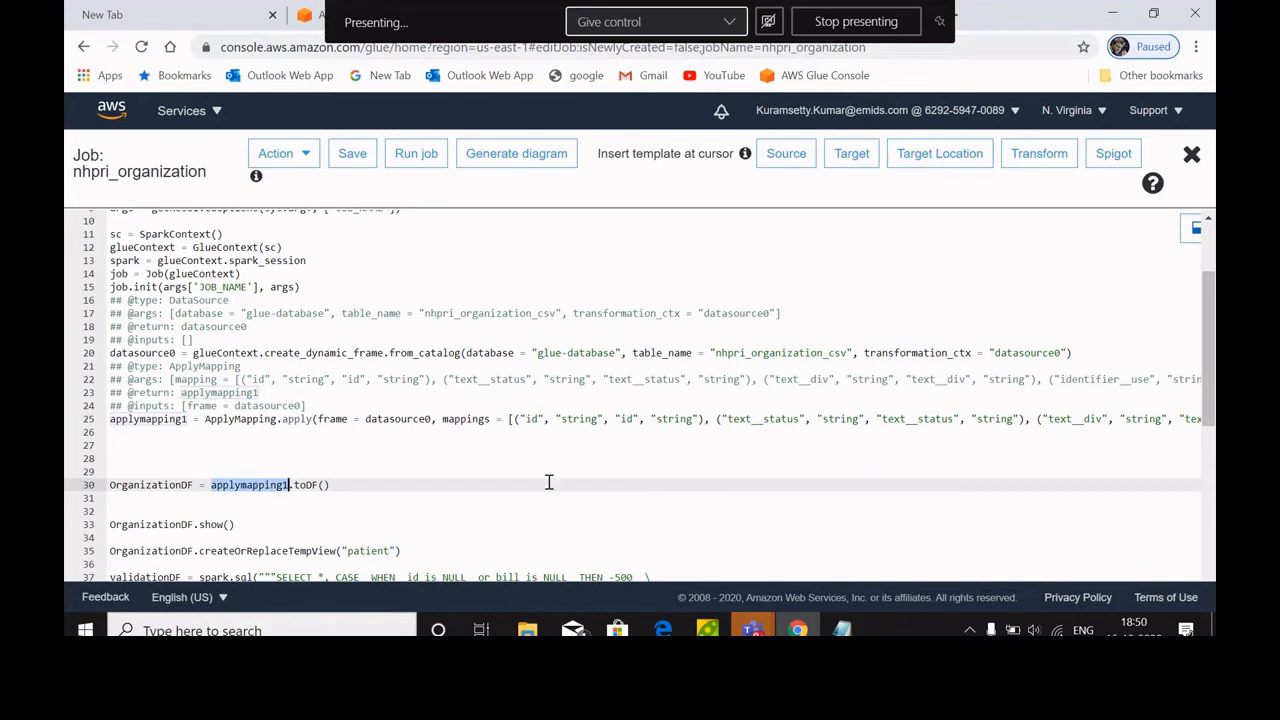
pyautogui.moveTo(1213, 338); pyautogui.dragTo(1213, 395)
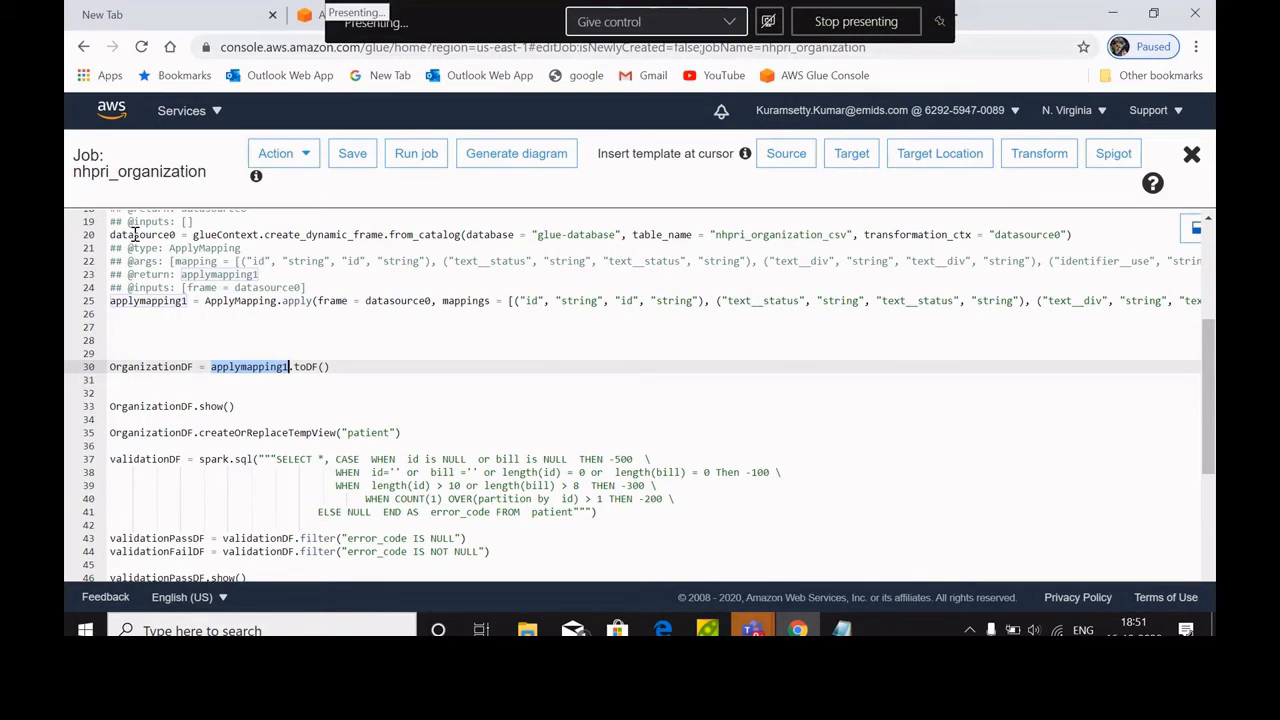
pyautogui.doubleClick(135, 234)
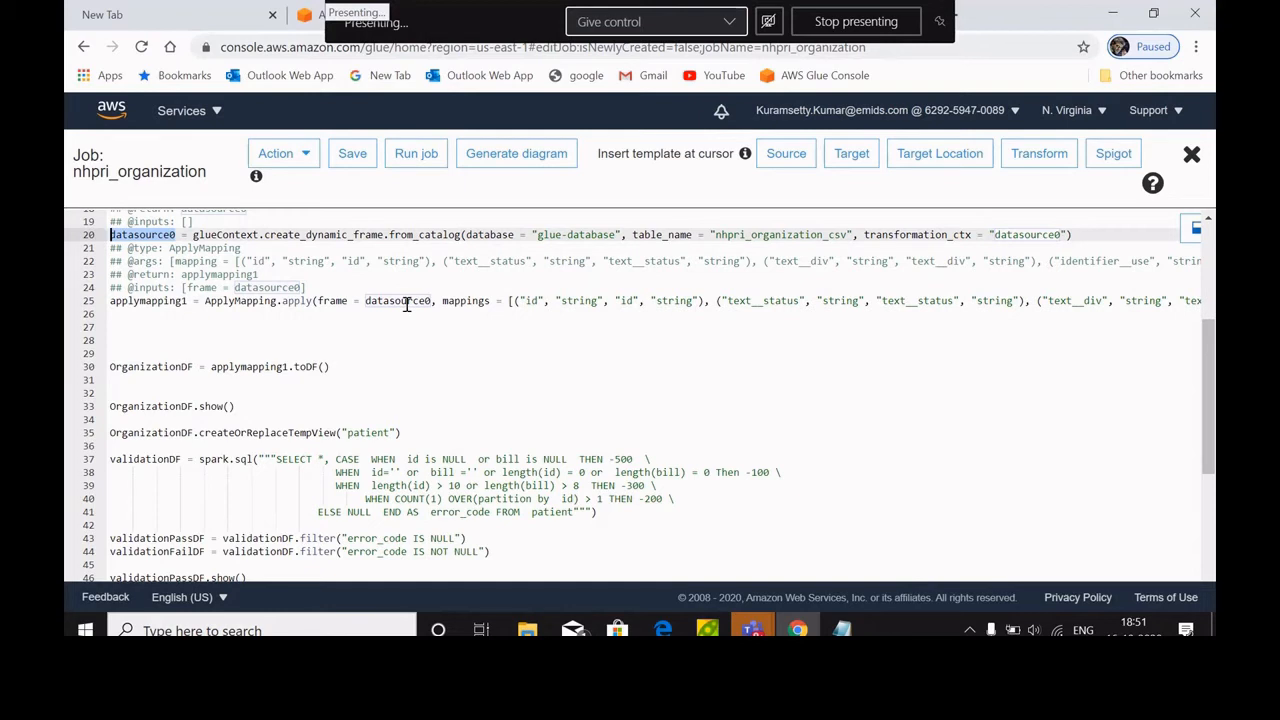
pyautogui.doubleClick(160, 302)
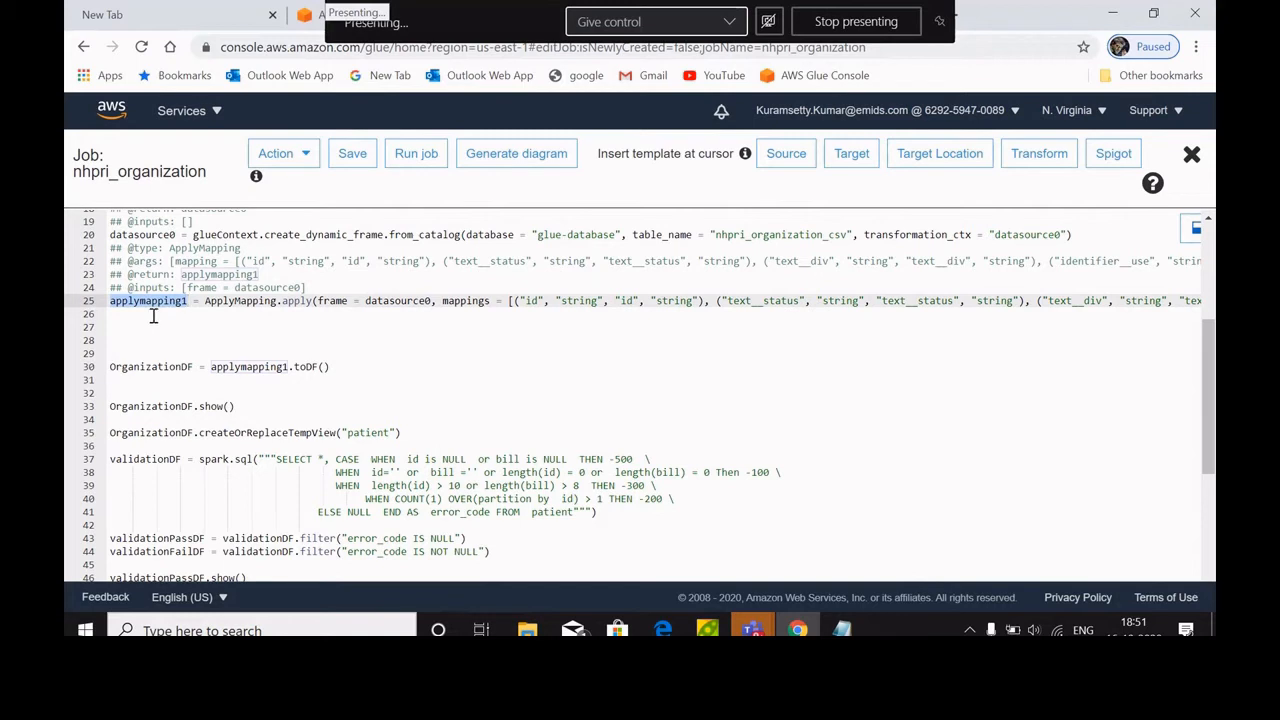
pyautogui.doubleClick(265, 367)
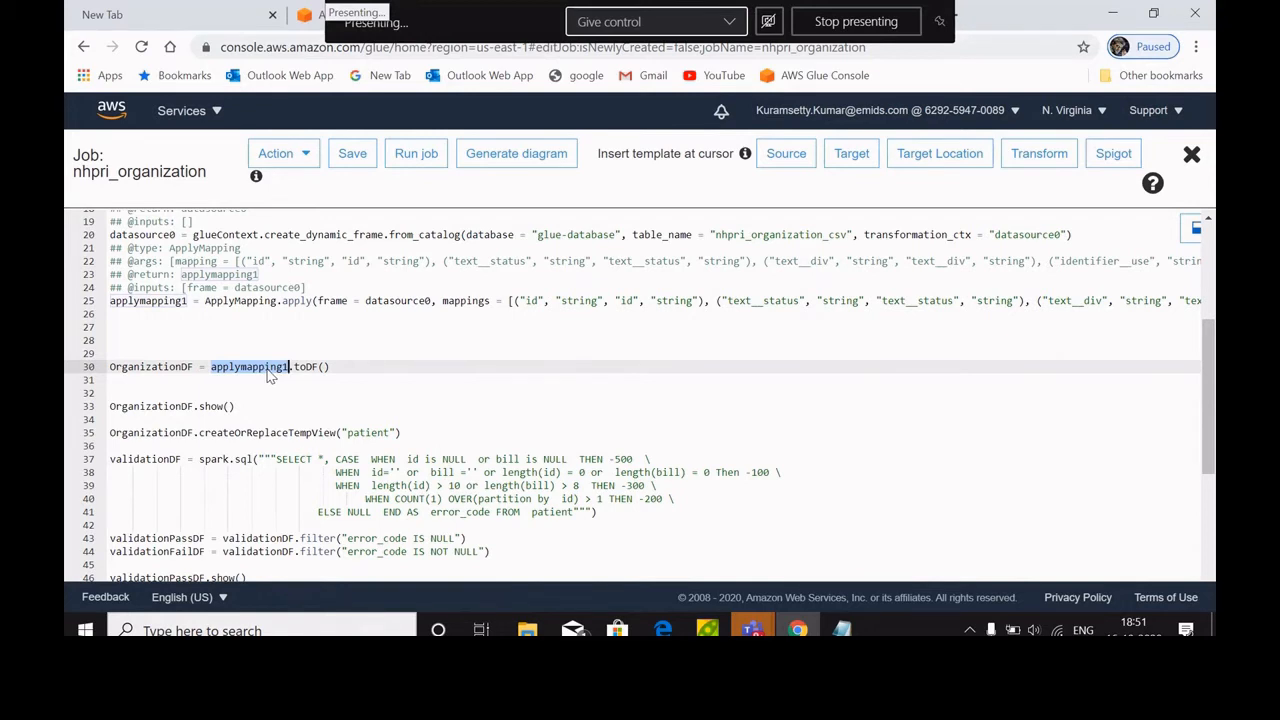
# Step: Change the transformation_ctx value in the create_dynamic_frame line from the catalog to "organization"
pyautogui.moveTo(1205, 448)
pyautogui.mouseDown()
pyautogui.moveTo(1206, 464)
pyautogui.moveTo(1210, 426)
pyautogui.mouseUp()
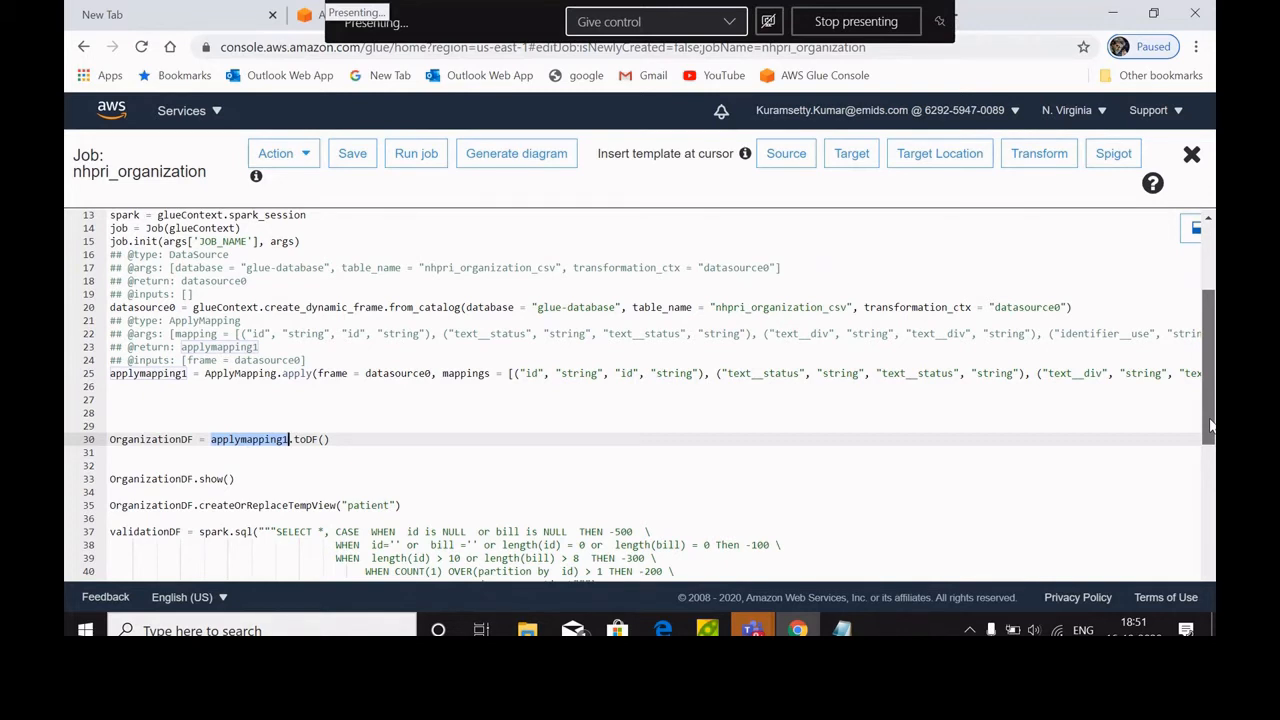
pyautogui.moveTo(1210, 425); pyautogui.dragTo(1210, 398)
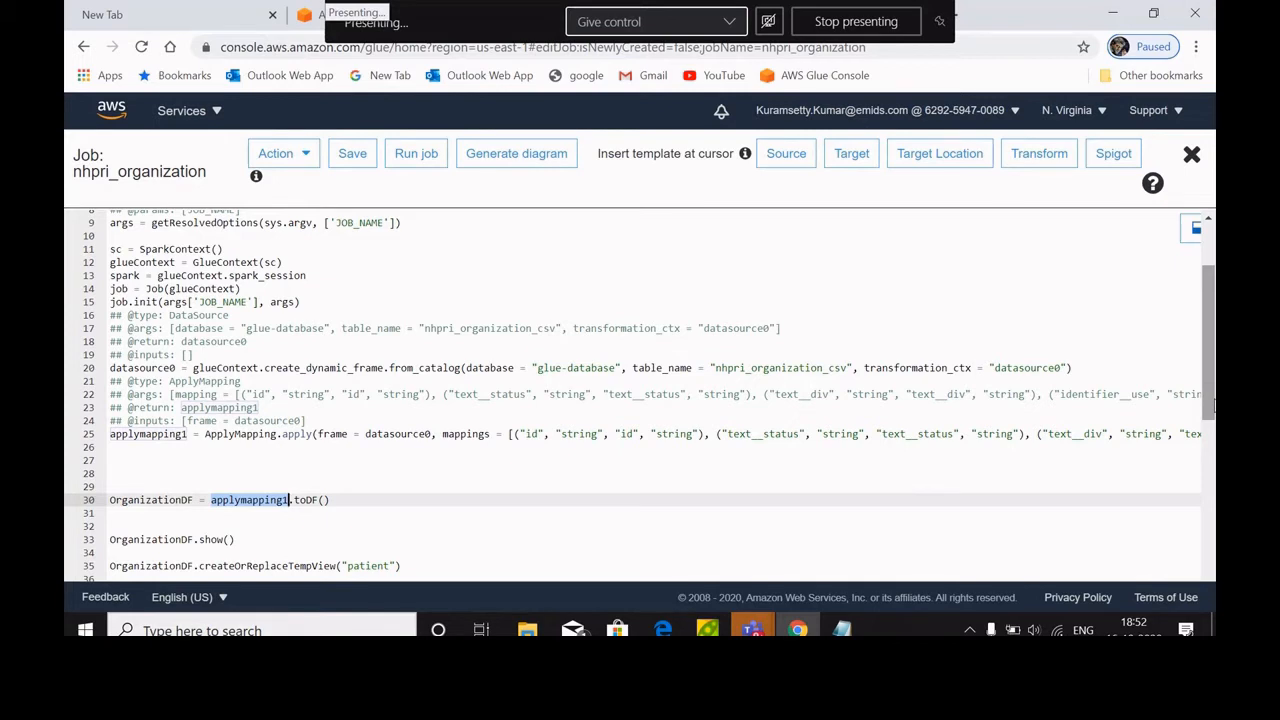
pyautogui.click(1062, 367)
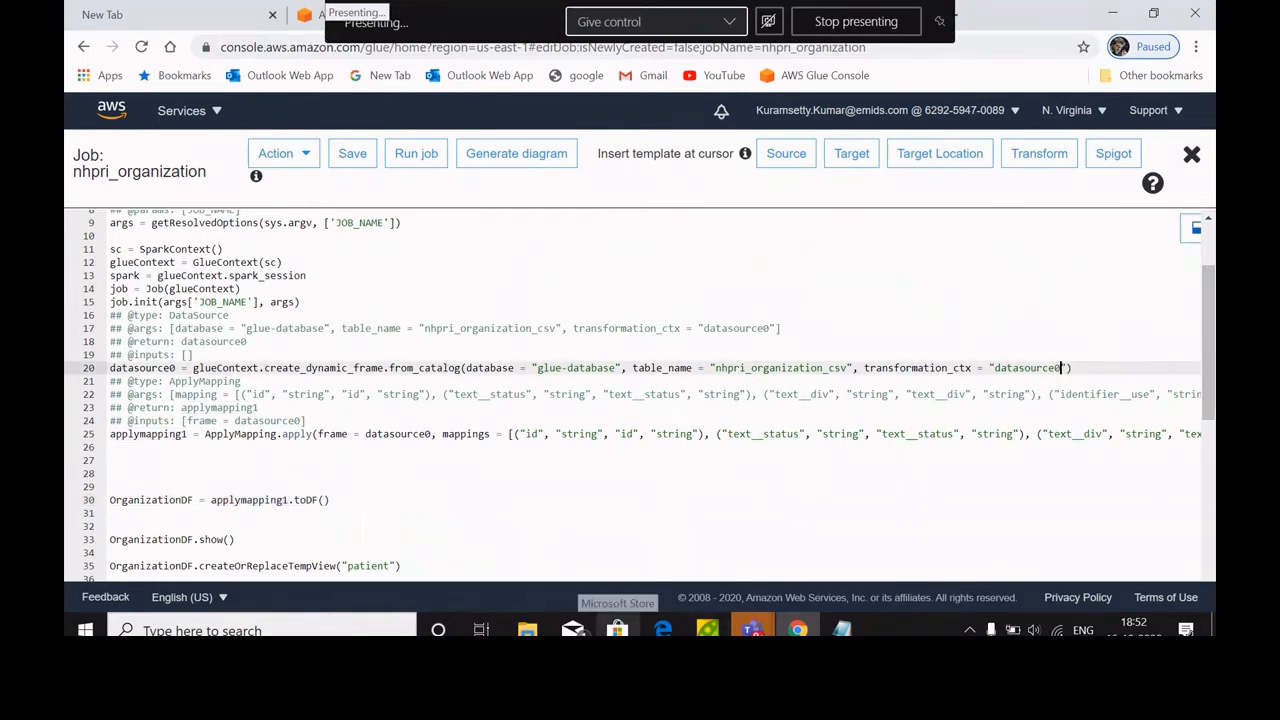
pyautogui.press('BackSpace')
pyautogui.press('BackSpace')
pyautogui.press('BackSpace')
pyautogui.press('BackSpace')
pyautogui.press('BackSpace')
pyautogui.press('BackSpace')
pyautogui.press('BackSpace')
pyautogui.press('BackSpace')
pyautogui.press('BackSpace')
pyautogui.press('BackSpace')
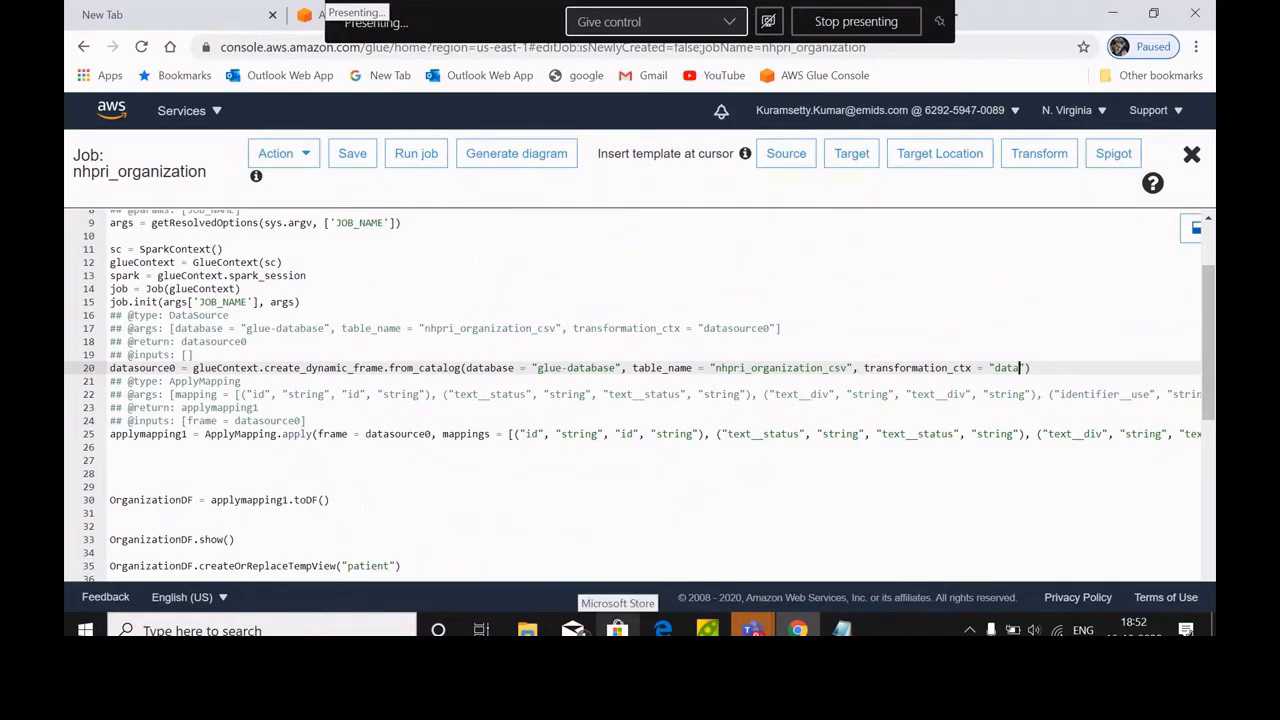
pyautogui.write('organization')
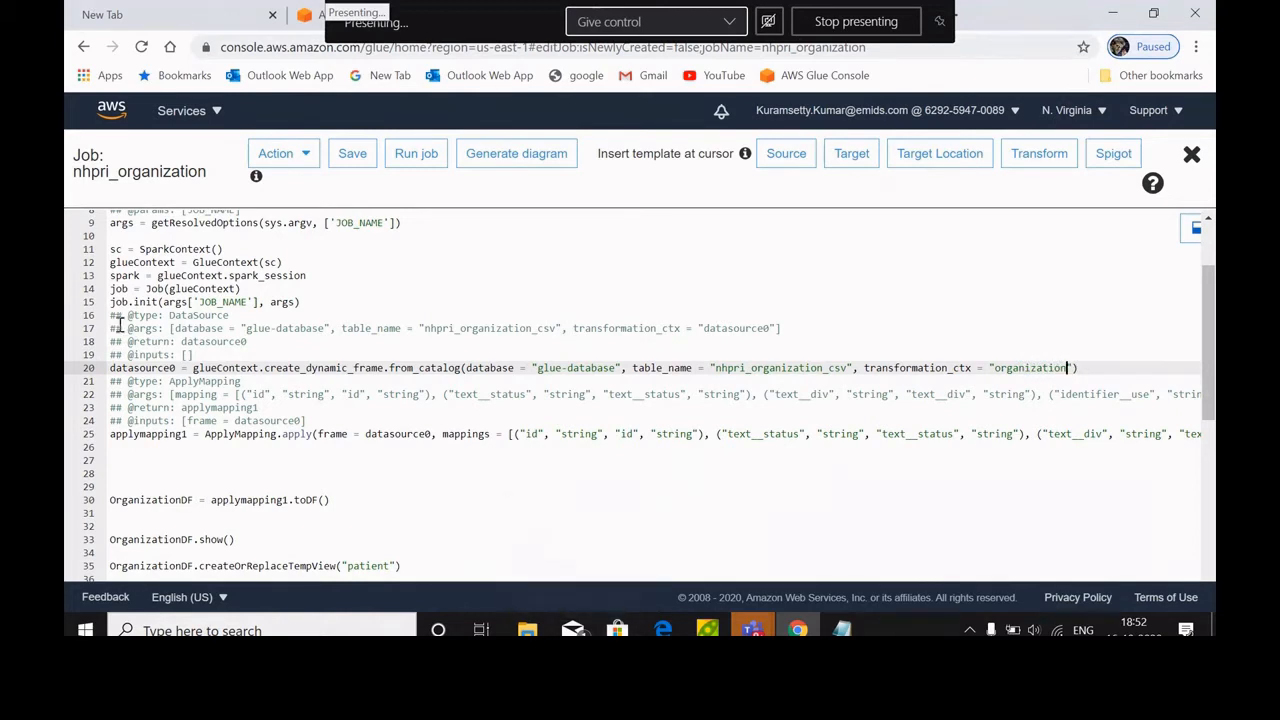
# Step: Rename the variable assigned by the create_dynamic_frame line on line 20 to organization
pyautogui.click(177, 368)
pyautogui.press('BackSpace')
pyautogui.press('BackSpace')
pyautogui.press('BackSpace')
pyautogui.press('BackSpace')
pyautogui.press('BackSpace')
pyautogui.press('BackSpace')
pyautogui.press('BackSpace')
pyautogui.press('BackSpace')
pyautogui.press('BackSpace')
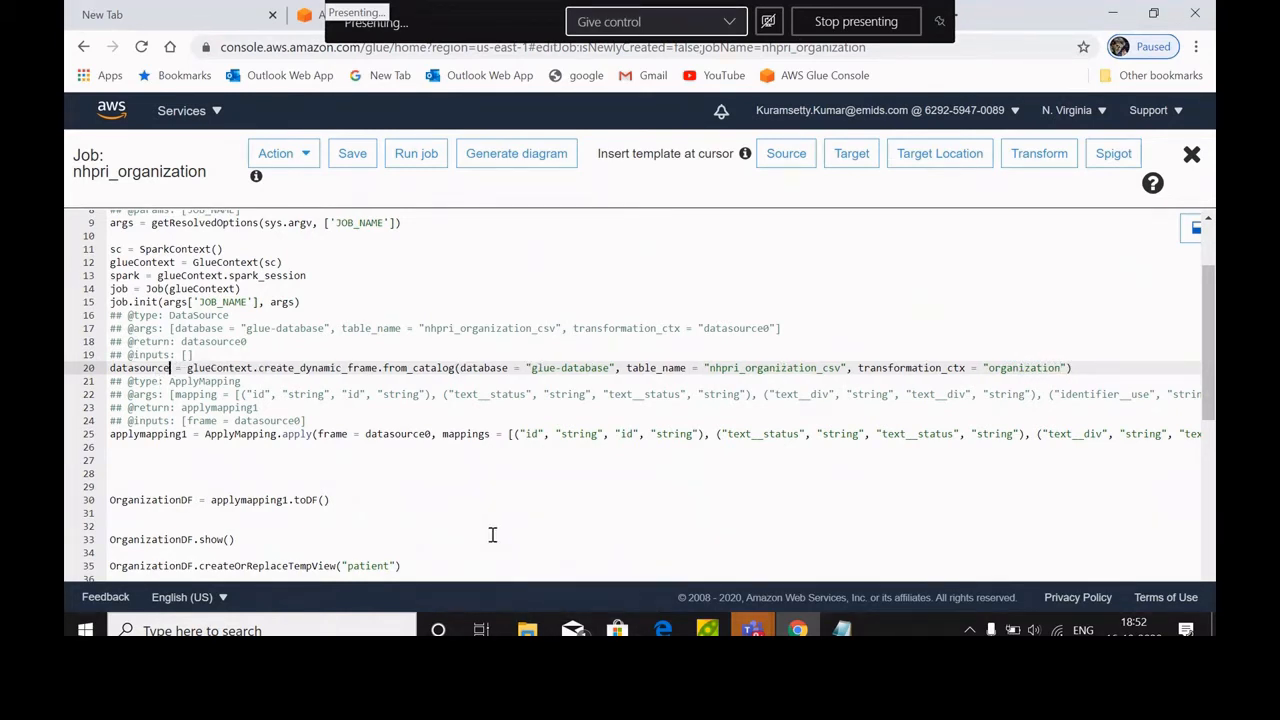
pyautogui.press('BackSpace')
pyautogui.press('BackSpace')
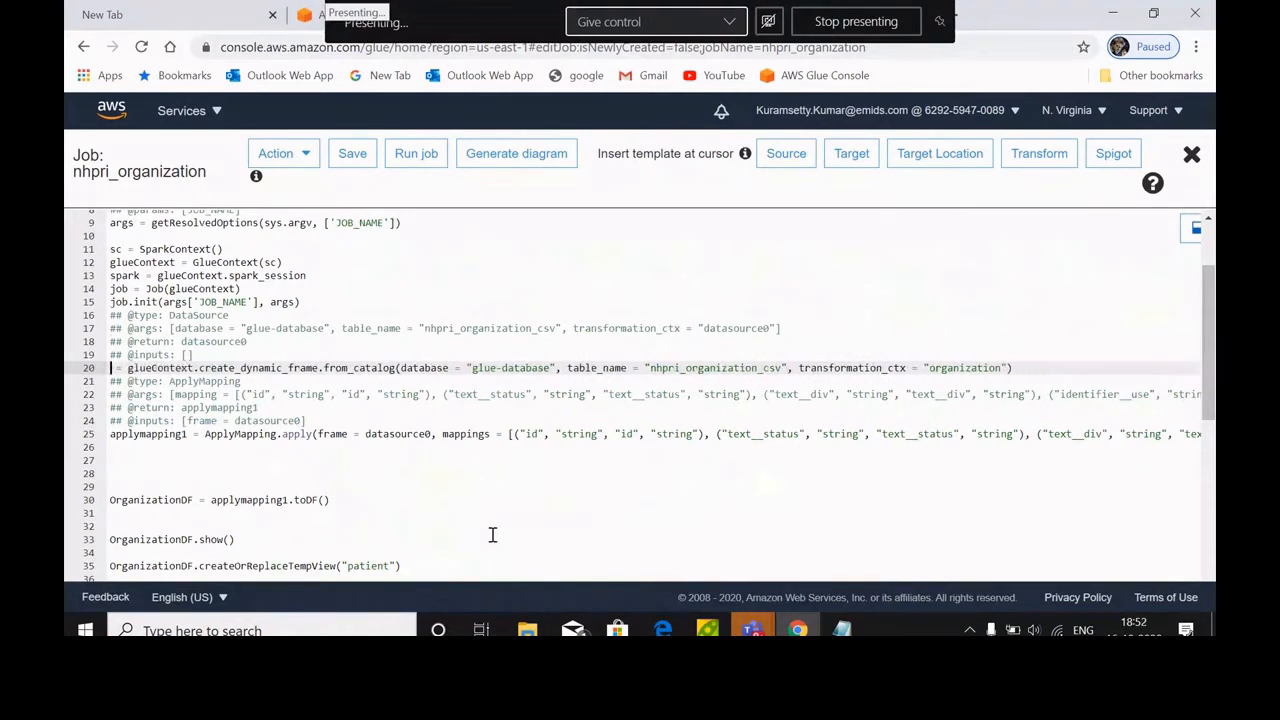
pyautogui.write('organizat')
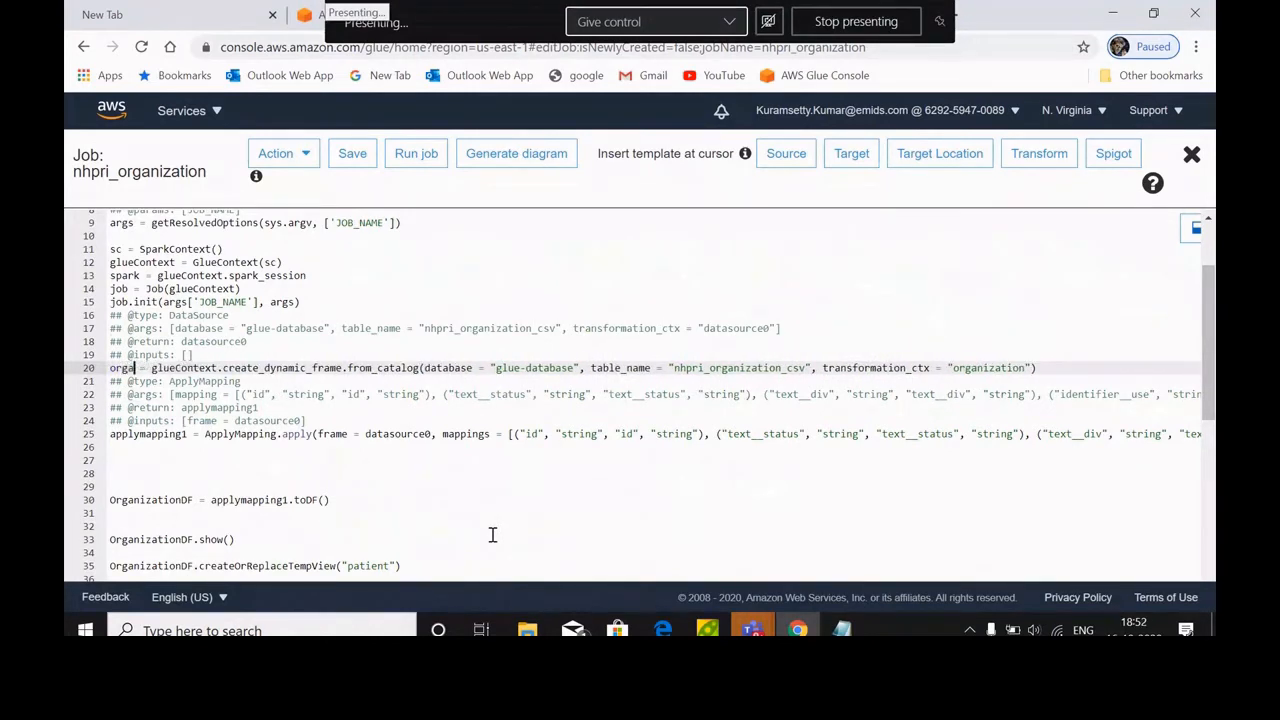
pyautogui.write('ion')
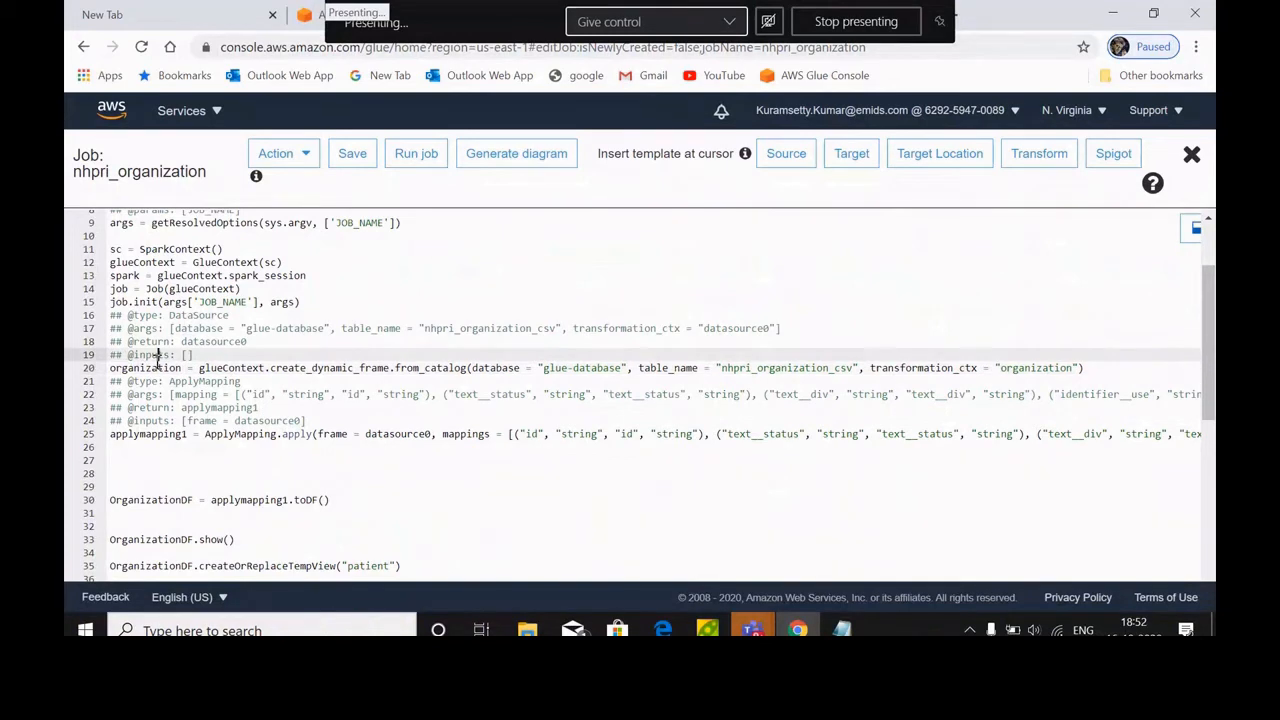
pyautogui.doubleClick(157, 364)
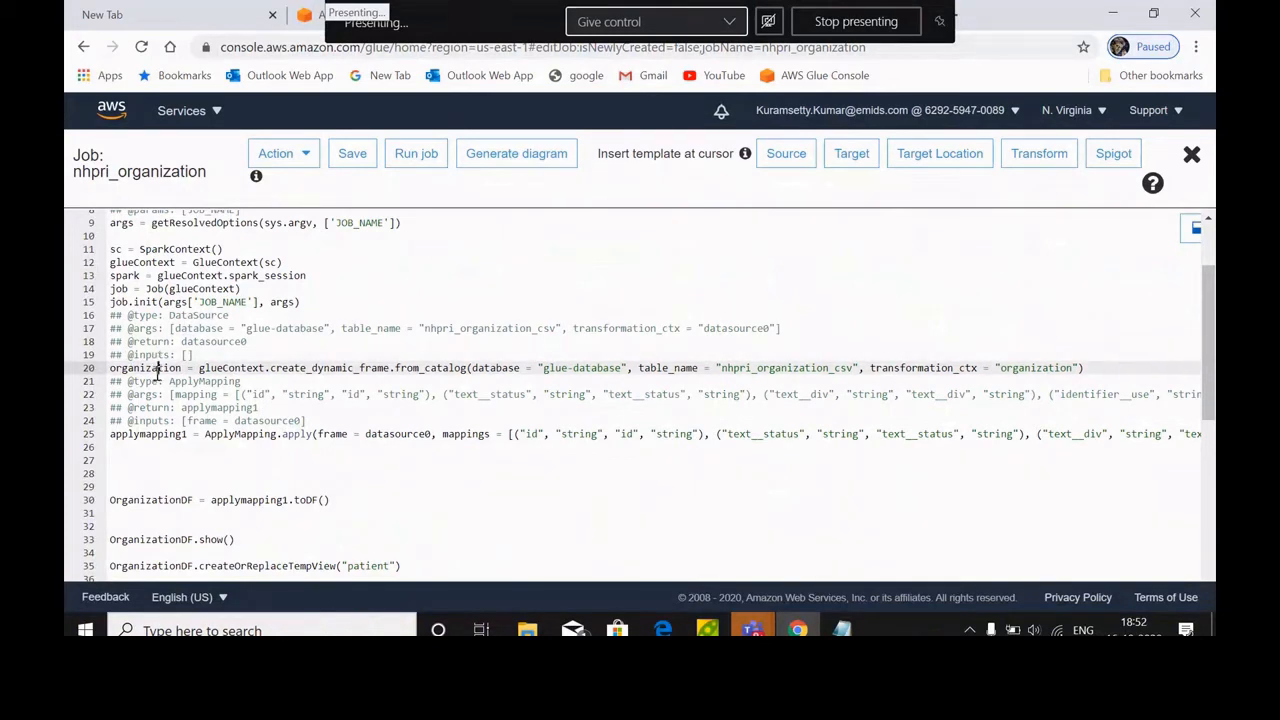
# Step: Undo the variable rename and the transformation_ctx change on line 20 of the script
pyautogui.click(430, 436)
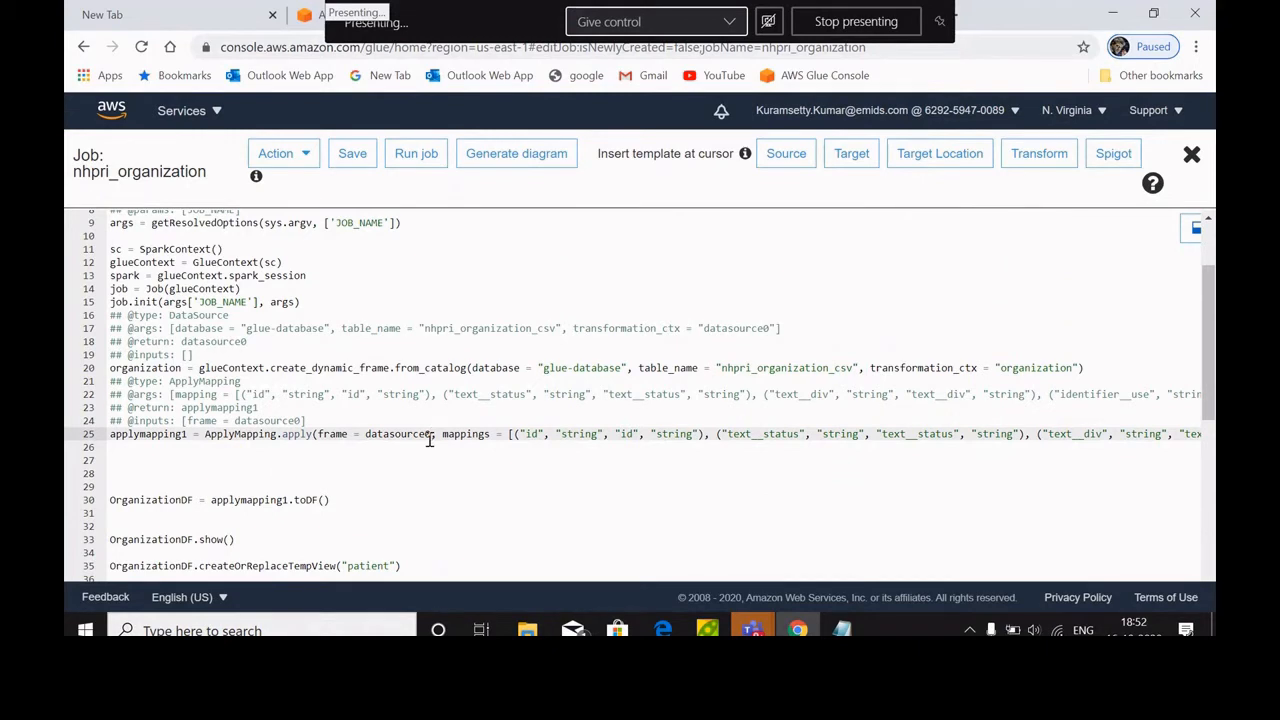
pyautogui.hotkey('ctrl', 'z')
pyautogui.hotkey('ctrl', 'z')
pyautogui.hotkey('ctrl', 'z')
pyautogui.hotkey('ctrl', 'z')
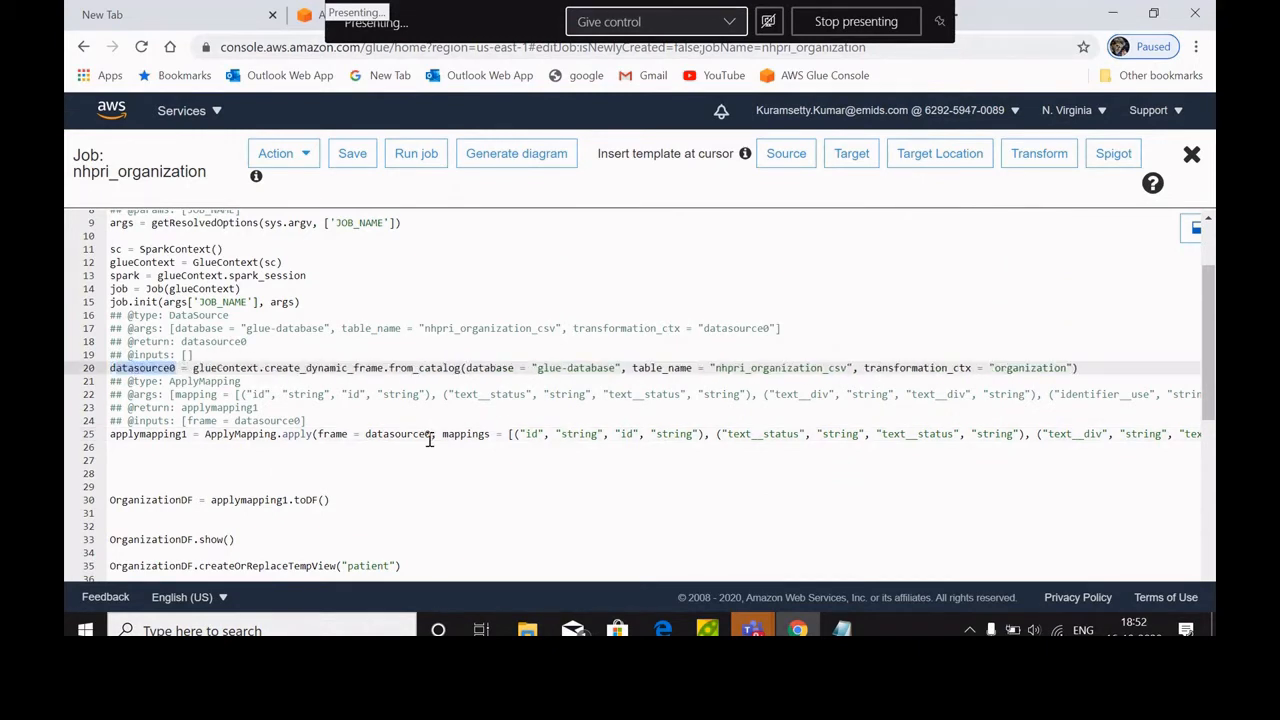
pyautogui.hotkey('ctrl', 'z')
pyautogui.hotkey('ctrl', 'z')
pyautogui.hotkey('ctrl', 'z')
pyautogui.hotkey('ctrl', 'z')
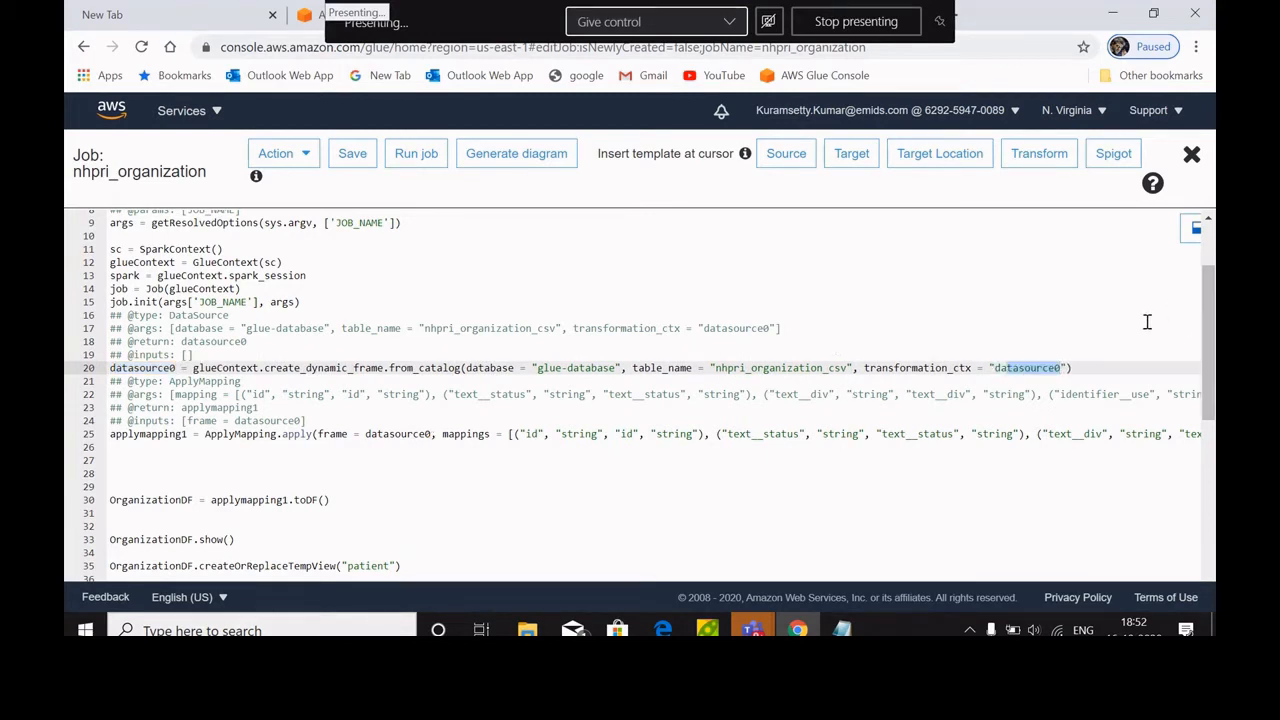
pyautogui.moveTo(1205, 307); pyautogui.dragTo(1205, 360)
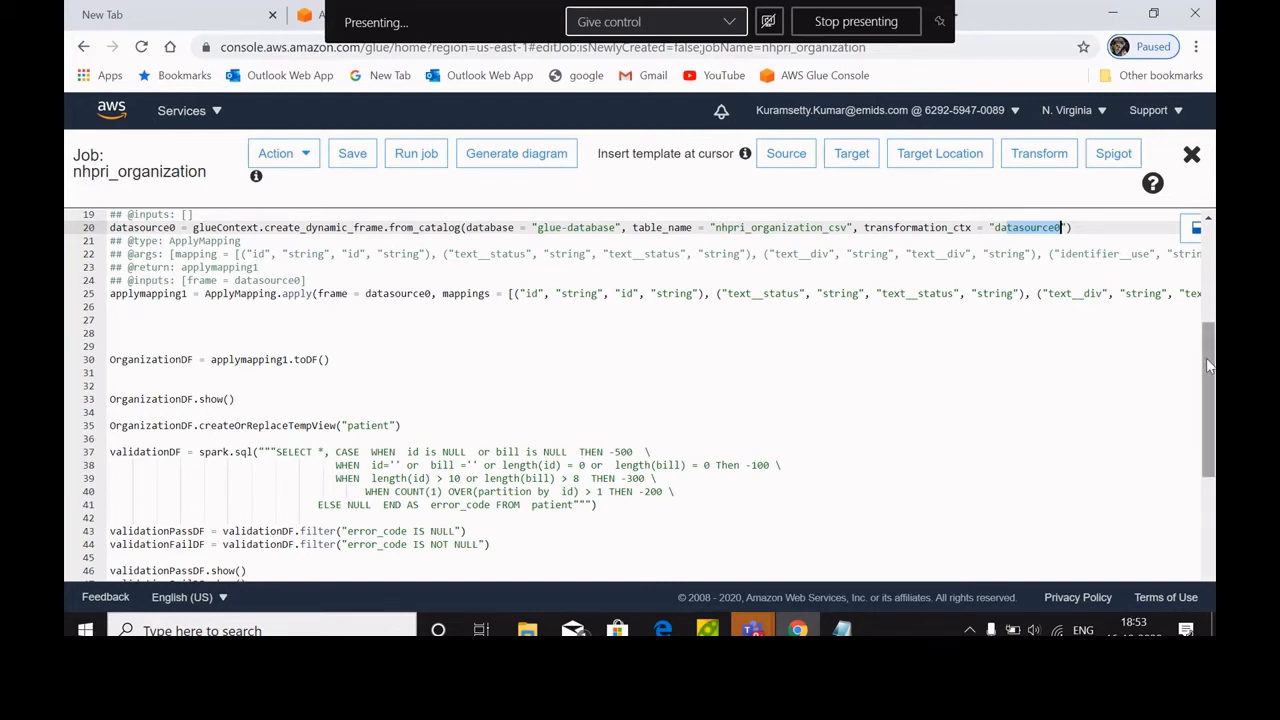
pyautogui.moveTo(1207, 361)
pyautogui.mouseDown()
pyautogui.moveTo(1209, 385)
pyautogui.moveTo(1209, 364)
pyautogui.mouseUp()
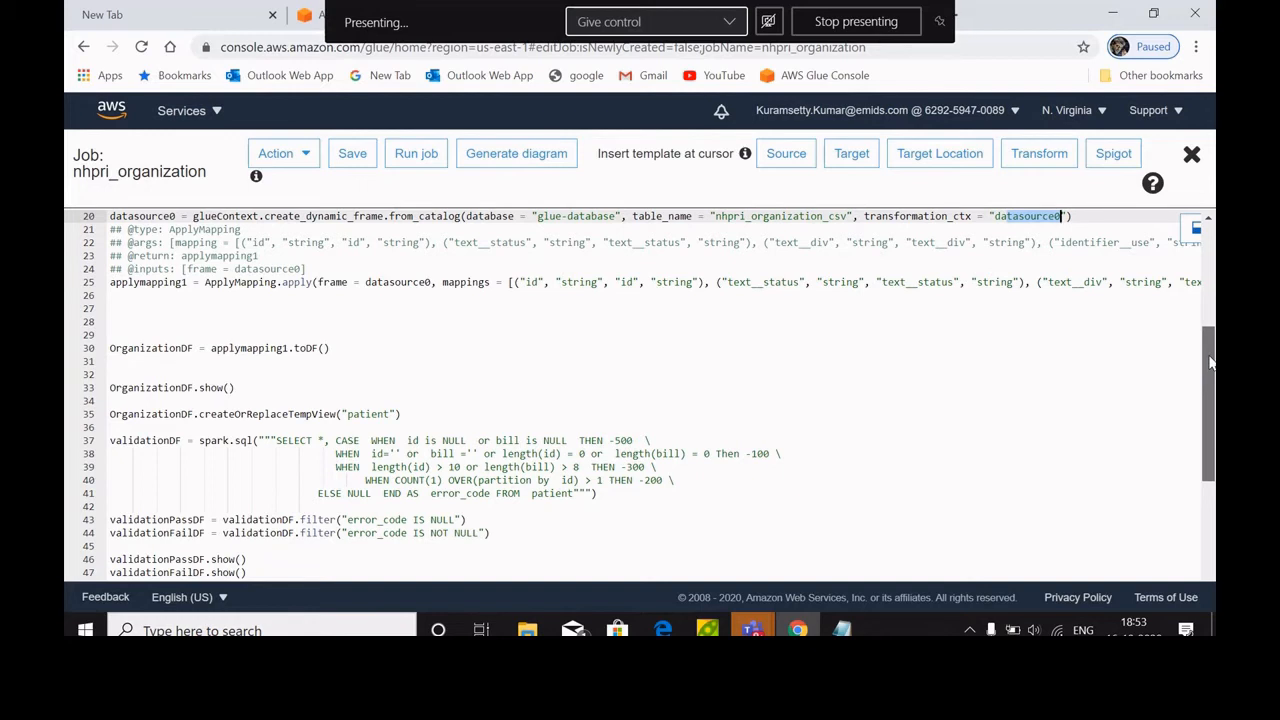
pyautogui.moveTo(1211, 363); pyautogui.dragTo(1211, 358)
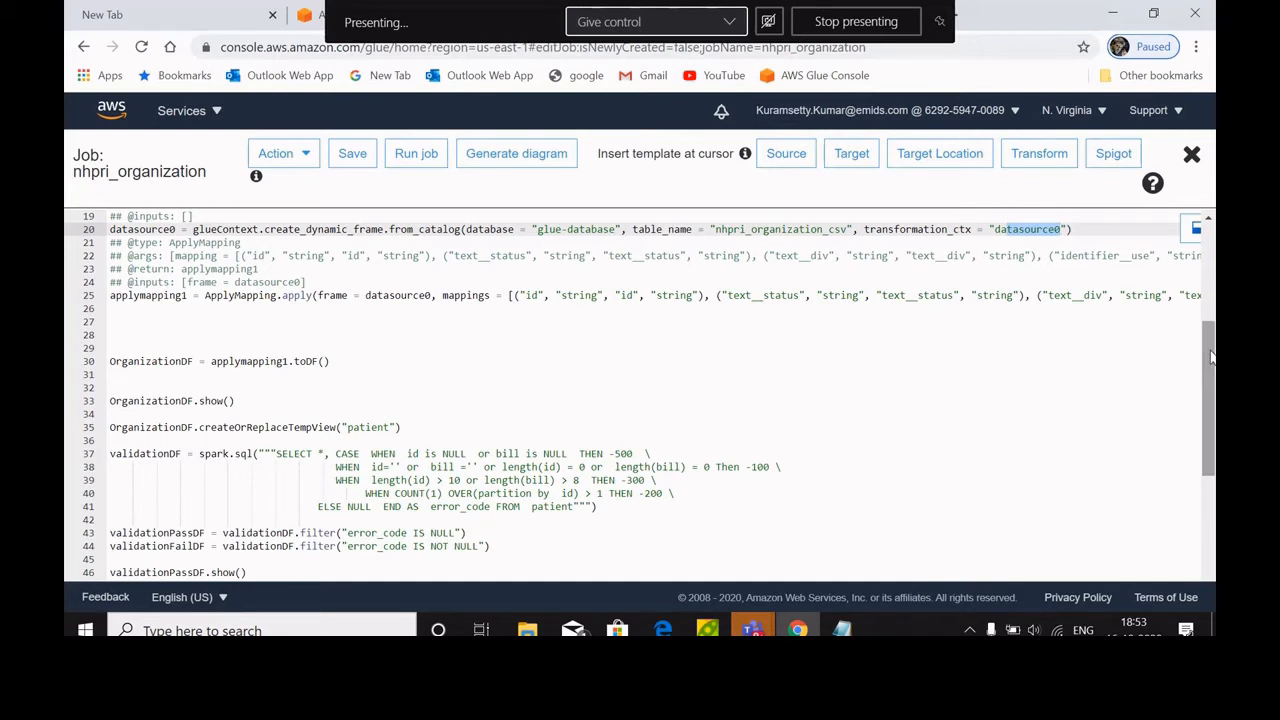
pyautogui.click(578, 229)
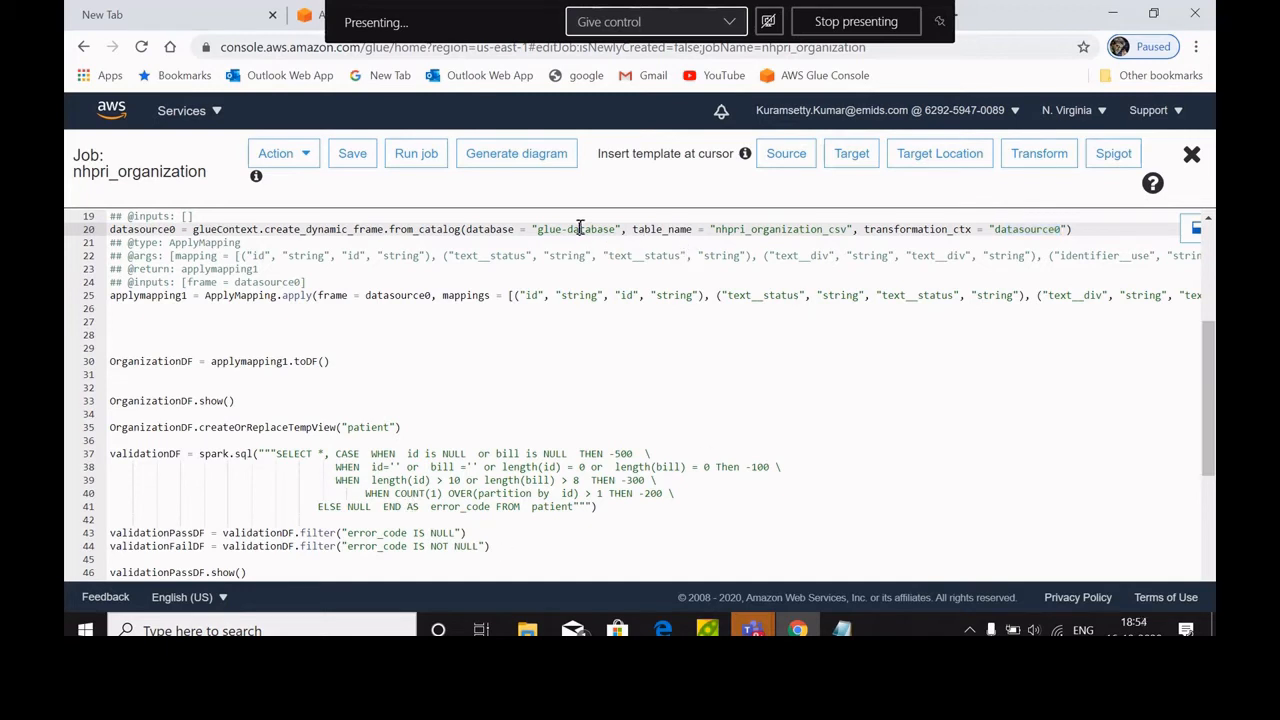
pyautogui.click(965, 507)
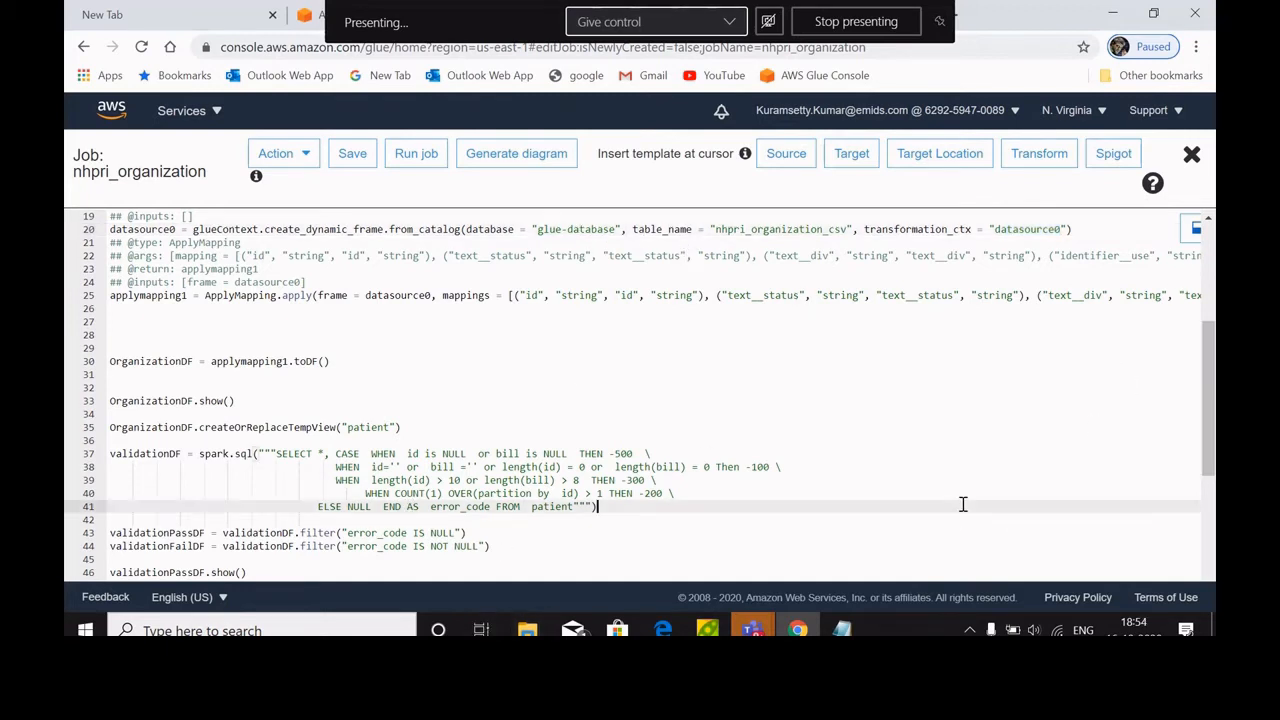
pyautogui.click(1066, 255)
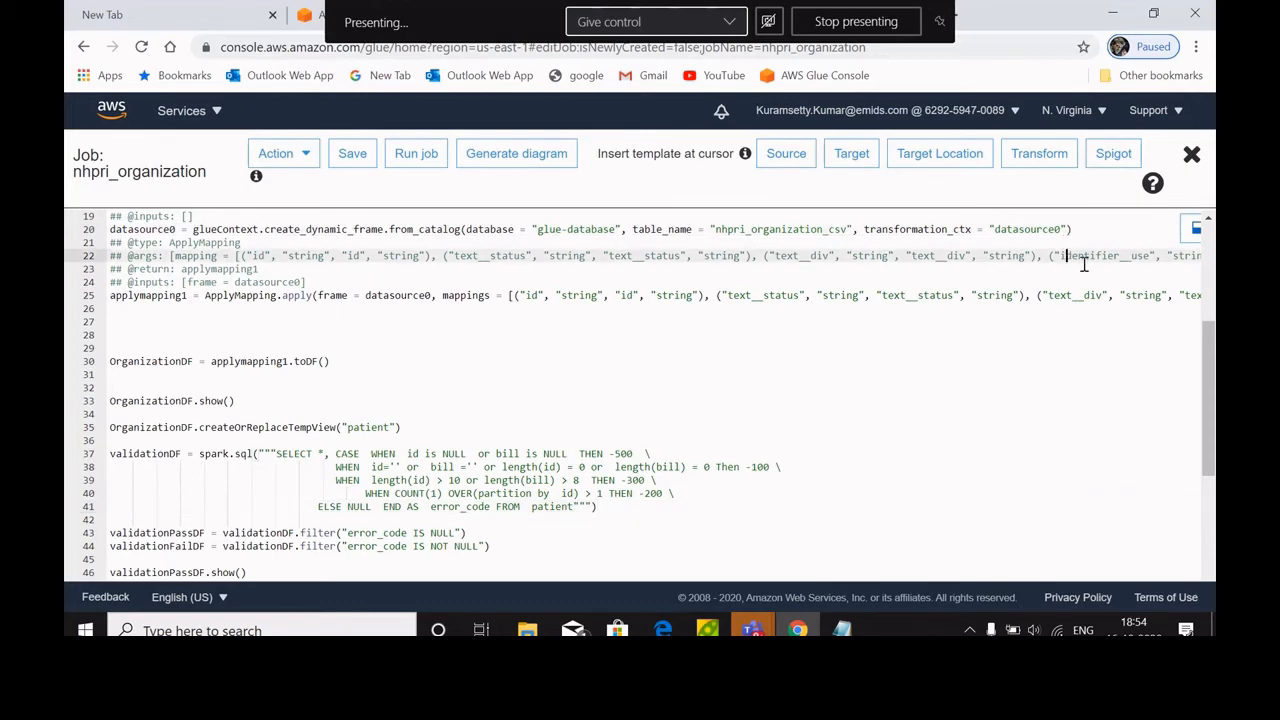
# Step: Examine the field mapping arguments in the line 22 comment, the ApplyMapping call on line 25 and datasource0 on line 20
pyautogui.press('Right')
pyautogui.press('Right')
pyautogui.press('Right')
pyautogui.press('Right')
pyautogui.press('Right')
pyautogui.press('Right')
pyautogui.press('Right')
pyautogui.press('Right')
pyautogui.press('Right')
pyautogui.press('Right')
pyautogui.press('Right')
pyautogui.press('Right')
pyautogui.press('Right')
pyautogui.press('Right')
pyautogui.press('Right')
pyautogui.press('Right')
pyautogui.press('Right')
pyautogui.press('Right')
pyautogui.press('Right')
pyautogui.press('Right')
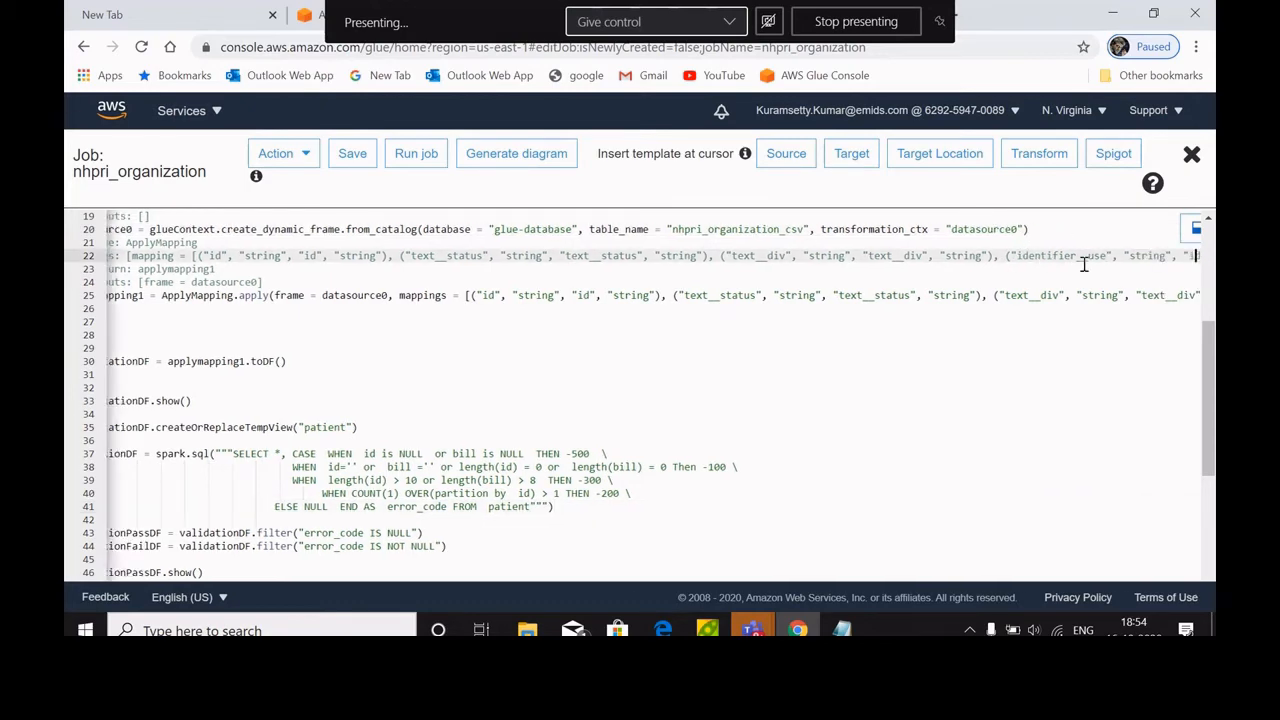
pyautogui.press('Right')
pyautogui.press('Right')
pyautogui.press('Right')
pyautogui.press('Right')
pyautogui.press('Right')
pyautogui.press('Right')
pyautogui.press('Right')
pyautogui.press('Right')
pyautogui.press('Right')
pyautogui.press('Right')
pyautogui.press('Right')
pyautogui.press('Right')
pyautogui.press('Right')
pyautogui.press('Right')
pyautogui.press('Right')
pyautogui.press('Right')
pyautogui.press('Right')
pyautogui.press('Right')
pyautogui.press('Right')
pyautogui.press('Right')
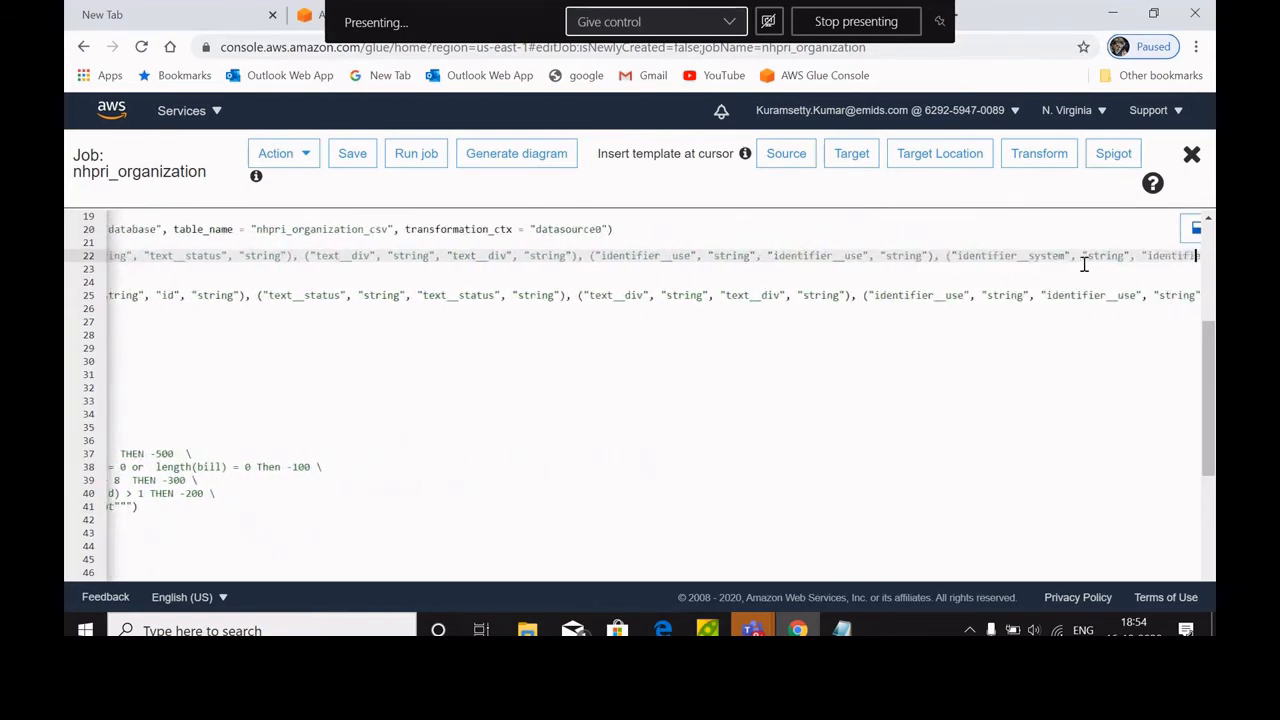
pyautogui.press('Left')
pyautogui.press('Left')
pyautogui.press('Left')
pyautogui.press('Left')
pyautogui.press('Left')
pyautogui.press('Left')
pyautogui.press('Left')
pyautogui.press('Left')
pyautogui.press('Left')
pyautogui.press('Left')
pyautogui.press('Left')
pyautogui.press('Left')
pyautogui.press('Left')
pyautogui.press('Left')
pyautogui.press('Left')
pyautogui.press('Left')
pyautogui.press('Left')
pyautogui.press('Left')
pyautogui.press('Left')
pyautogui.press('Left')
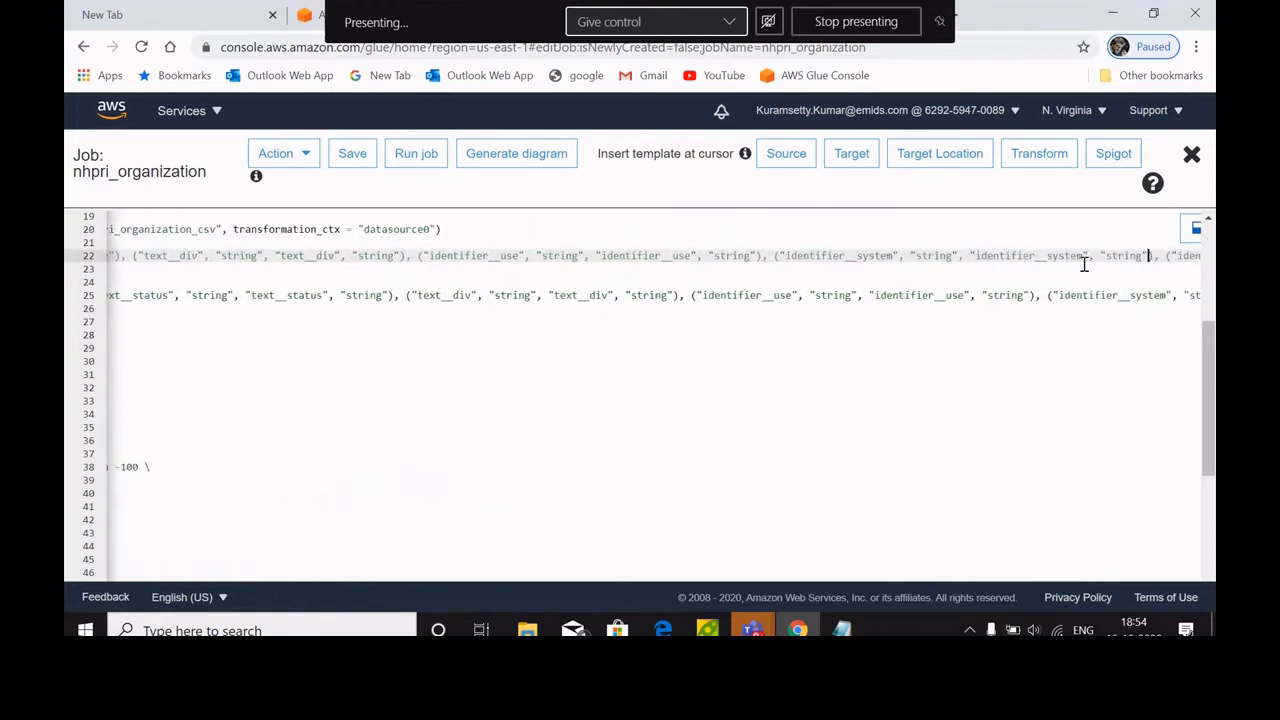
pyautogui.press('Left')
pyautogui.press('Left')
pyautogui.press('Left')
pyautogui.press('Left')
pyautogui.press('Left')
pyautogui.press('Left')
pyautogui.press('Left')
pyautogui.press('Left')
pyautogui.press('Left')
pyautogui.press('Left')
pyautogui.press('Left')
pyautogui.press('Left')
pyautogui.press('Left')
pyautogui.press('Left')
pyautogui.press('Left')
pyautogui.press('Left')
pyautogui.press('Left')
pyautogui.press('Left')
pyautogui.press('Left')
pyautogui.press('Left')
pyautogui.press('Left')
pyautogui.press('Left')
pyautogui.press('Left')
pyautogui.press('Left')
pyautogui.press('Left')
pyautogui.press('Left')
pyautogui.press('Left')
pyautogui.press('Left')
pyautogui.press('Left')
pyautogui.press('Left')
pyautogui.press('Left')
pyautogui.press('Left')
pyautogui.press('Left')
pyautogui.press('Left')
pyautogui.press('Left')
pyautogui.press('Left')
pyautogui.press('Left')
pyautogui.press('Left')
pyautogui.press('Left')
pyautogui.press('Left')
pyautogui.press('Left')
pyautogui.press('Left')
pyautogui.press('Left')
pyautogui.press('Left')
pyautogui.press('Left')
pyautogui.press('Left')
pyautogui.press('Left')
pyautogui.press('Left')
pyautogui.press('Left')
pyautogui.press('Left')
pyautogui.press('Left')
pyautogui.press('Left')
pyautogui.press('Left')
pyautogui.press('Left')
pyautogui.press('Left')
pyautogui.press('Left')
pyautogui.press('Left')
pyautogui.press('Left')
pyautogui.press('Left')
pyautogui.press('Left')
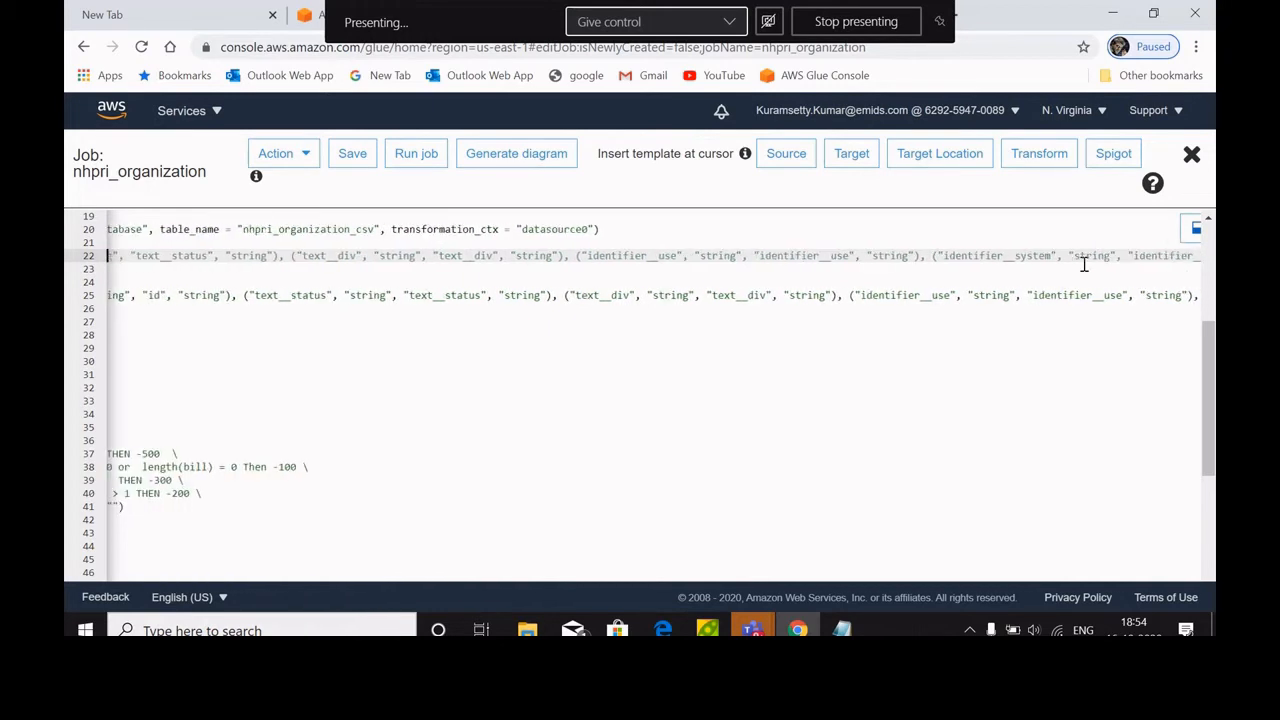
pyautogui.press('Left')
pyautogui.press('Left')
pyautogui.press('Left')
pyautogui.press('Left')
pyautogui.press('Left')
pyautogui.press('Left')
pyautogui.press('Left')
pyautogui.press('Left')
pyautogui.press('Left')
pyautogui.press('Left')
pyautogui.press('Left')
pyautogui.press('Left')
pyautogui.press('Left')
pyautogui.press('Left')
pyautogui.press('Left')
pyautogui.press('Left')
pyautogui.press('Left')
pyautogui.press('Left')
pyautogui.press('Left')
pyautogui.press('Left')
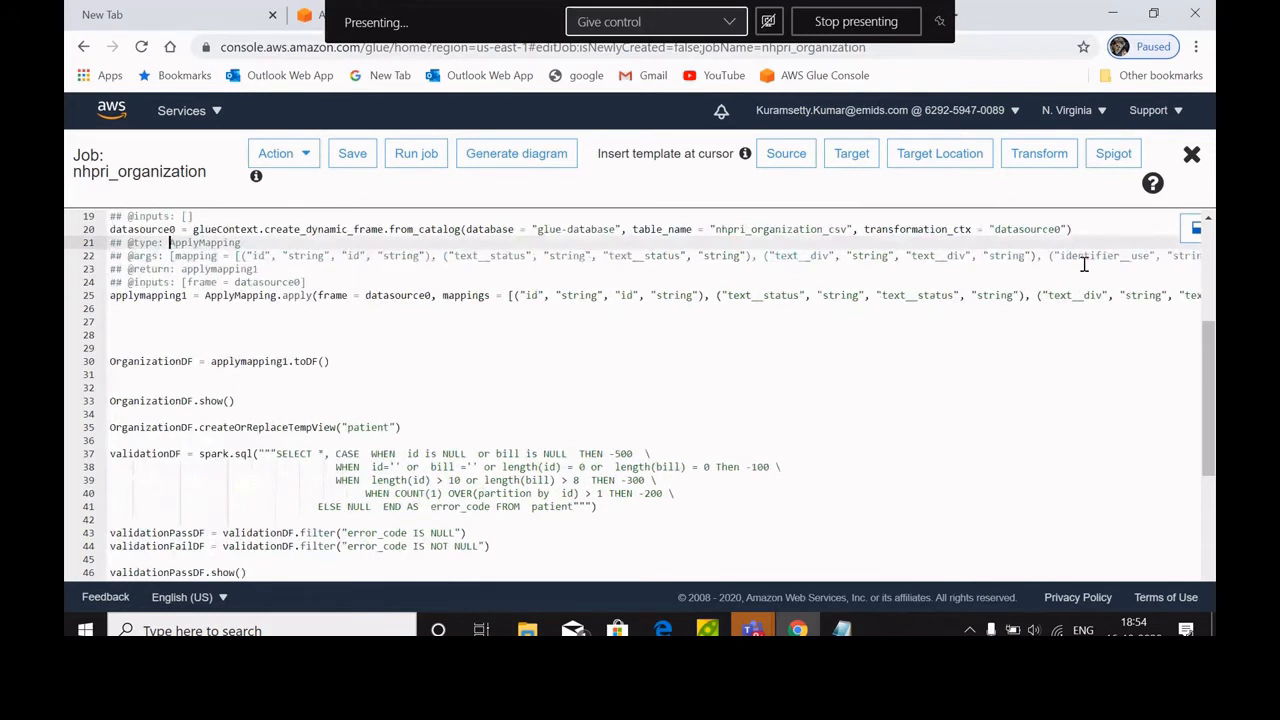
pyautogui.press('Down')
pyautogui.press('Down')
pyautogui.press('Down')
pyautogui.press('Down')
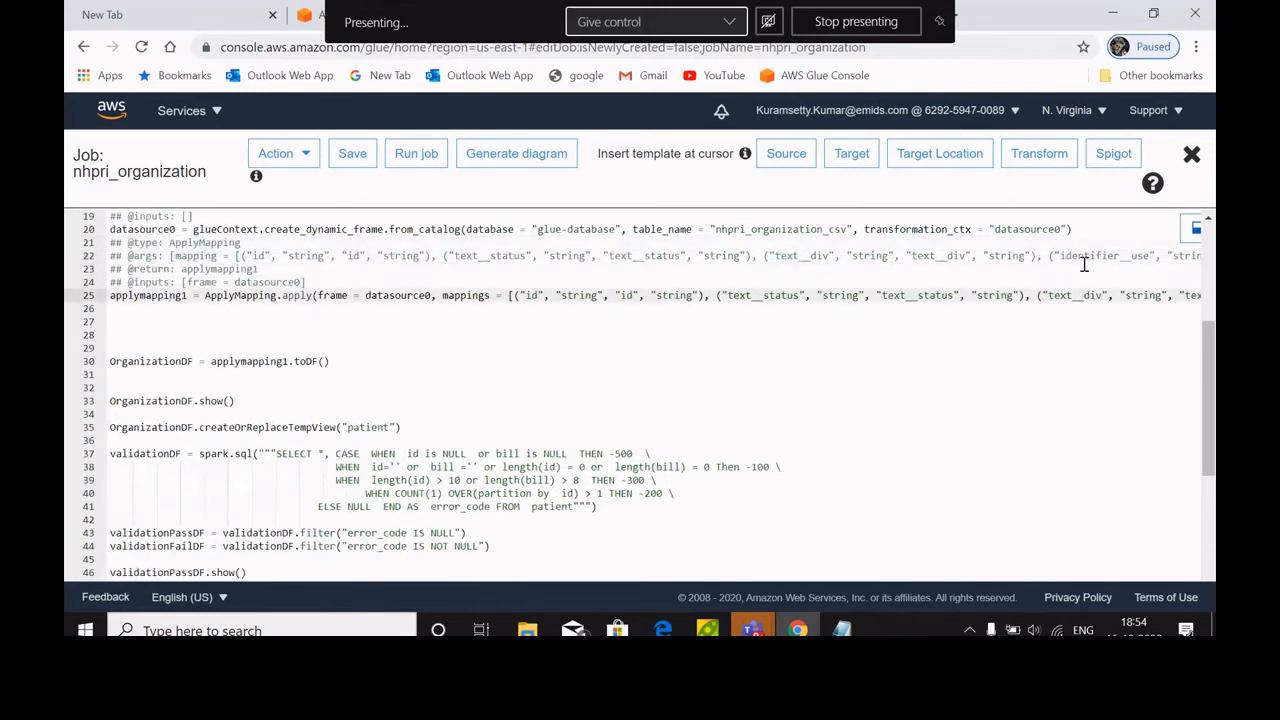
pyautogui.click(150, 229)
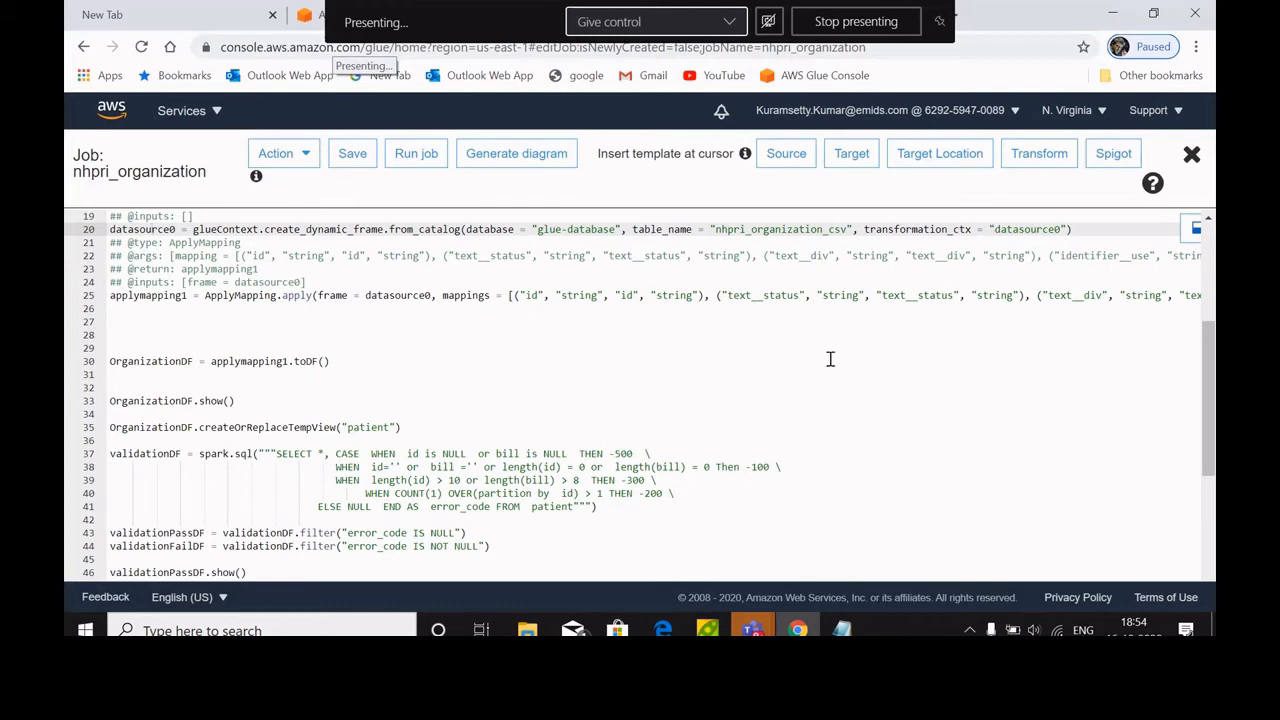
# Step: Switch to Microsoft Teams and check the open chats and the messages in the "Data Workstream- Team Connect" meeting chat
pyautogui.moveTo(757, 626)
pyautogui.click(831, 542)
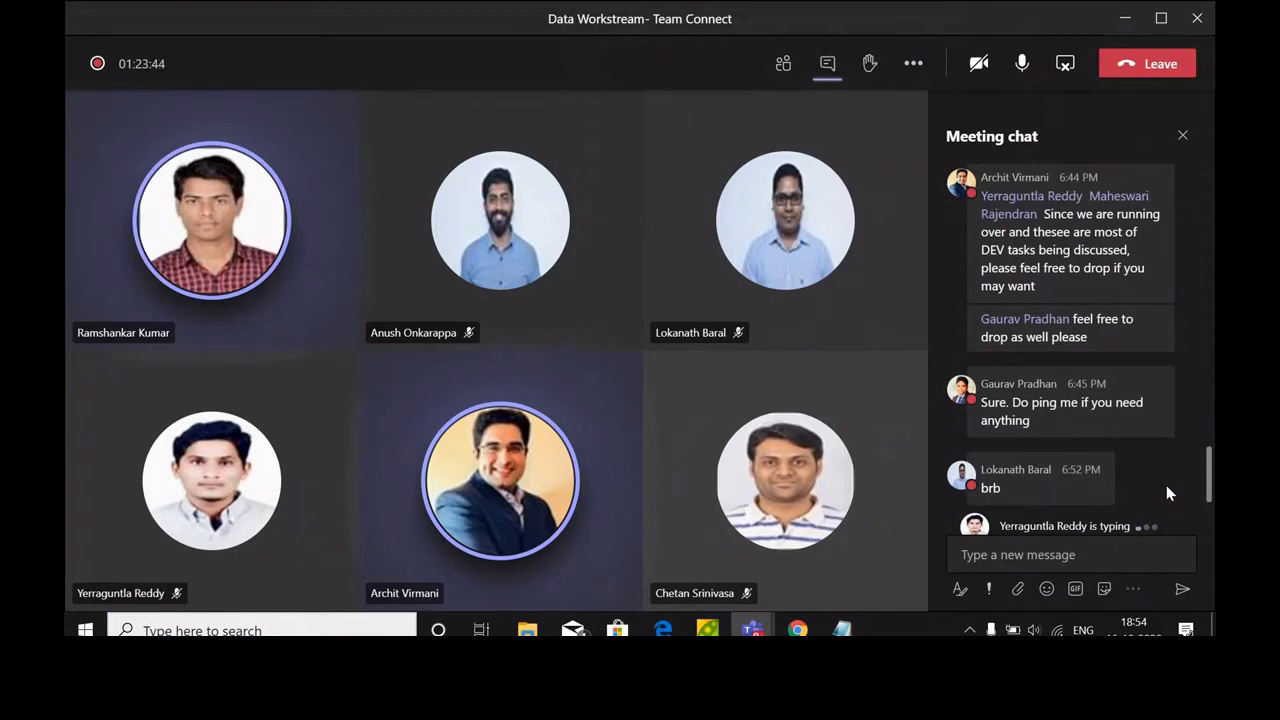
pyautogui.click(753, 628)
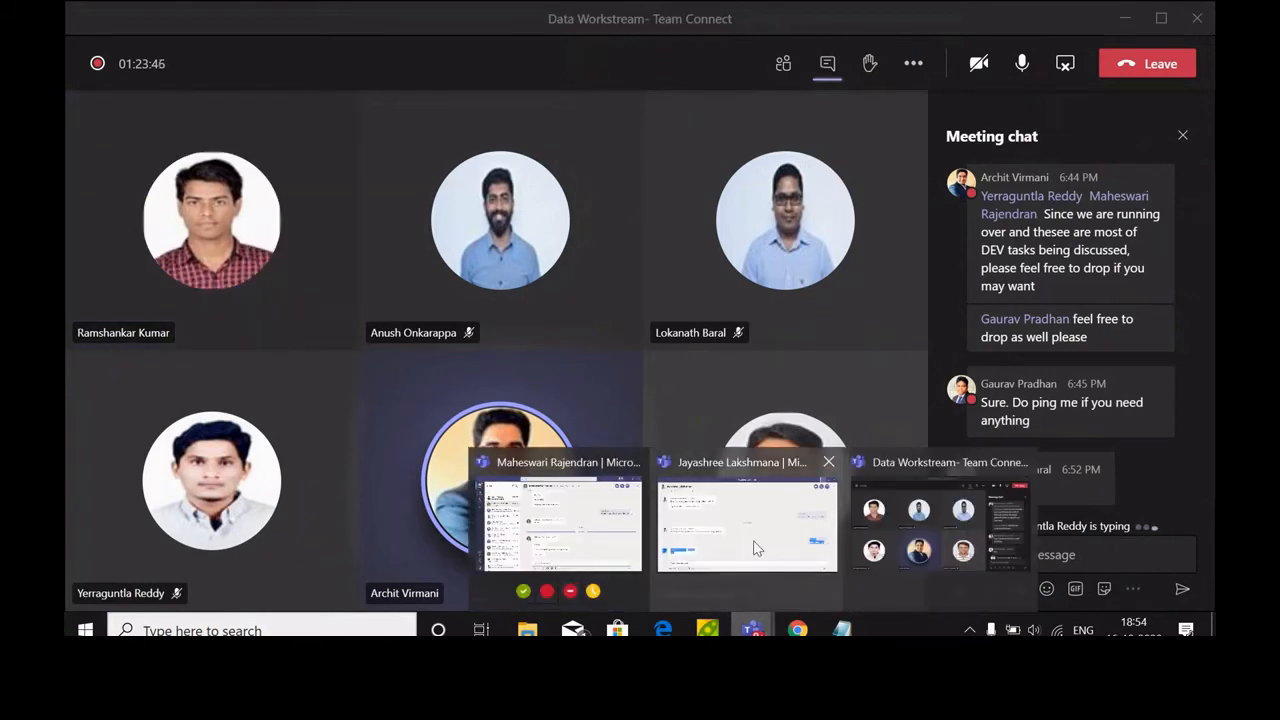
pyautogui.click(798, 585)
pyautogui.moveTo(750, 615)
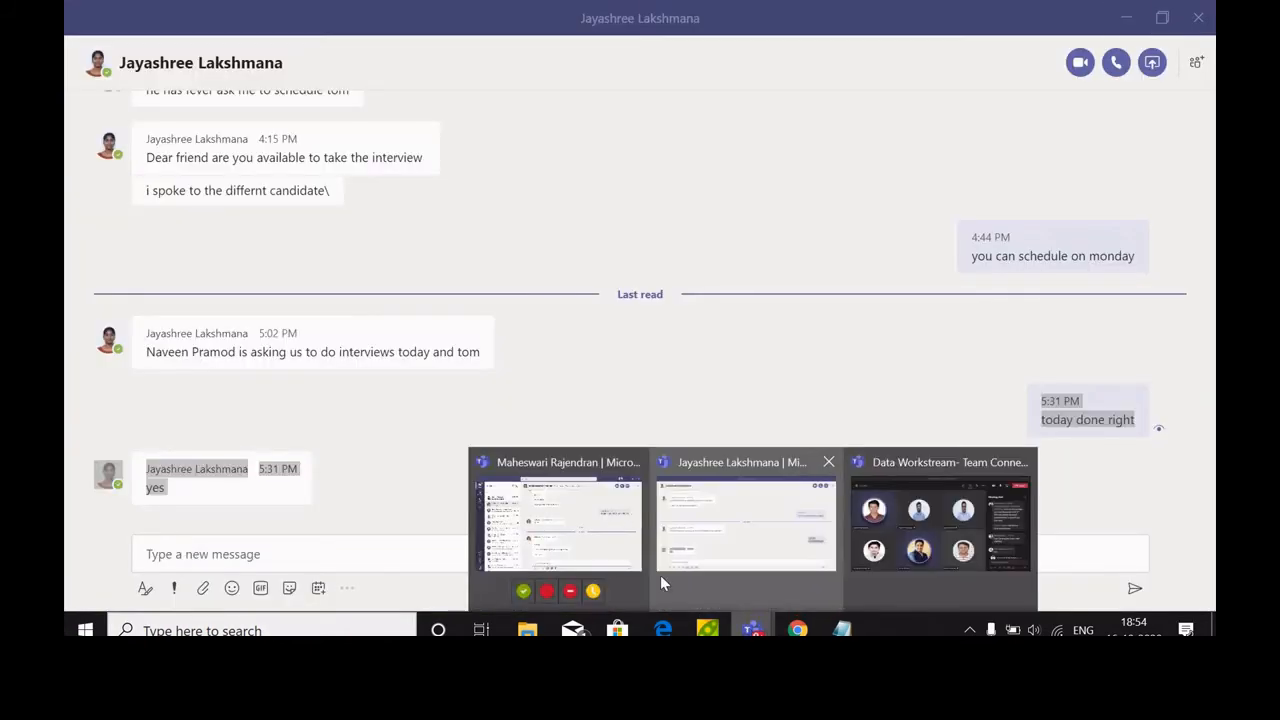
pyautogui.click(541, 513)
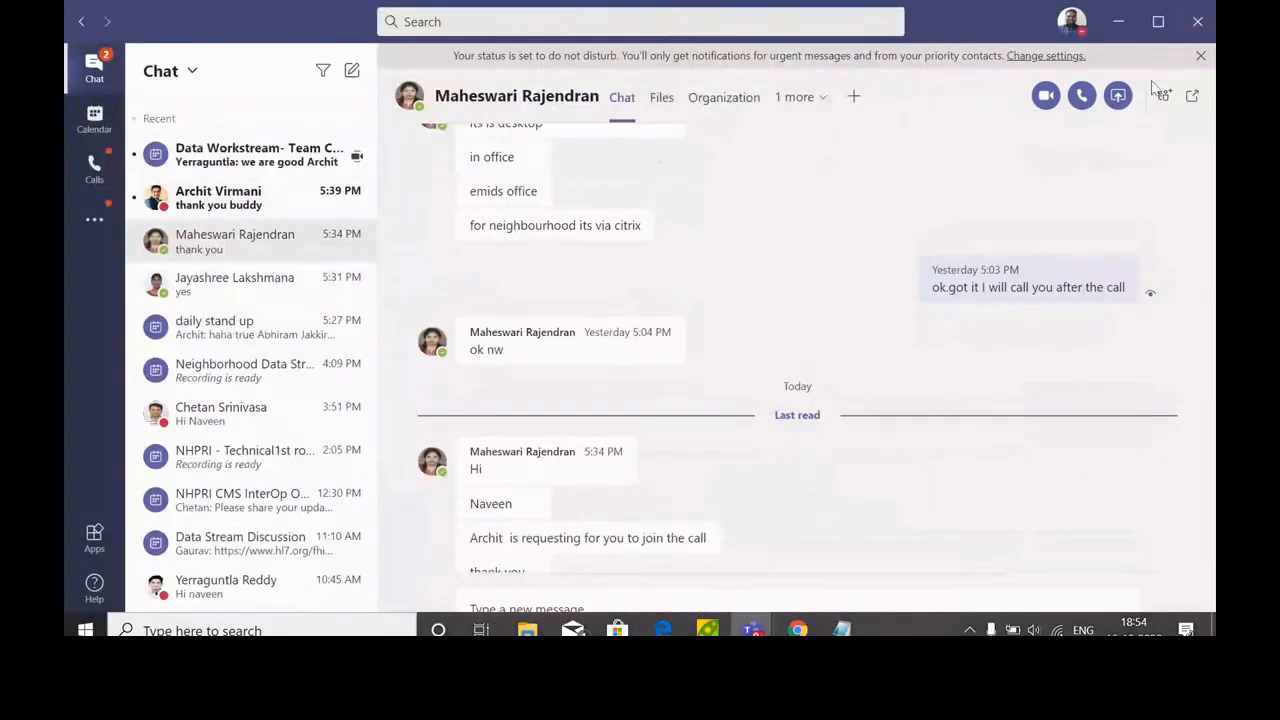
pyautogui.click(240, 155)
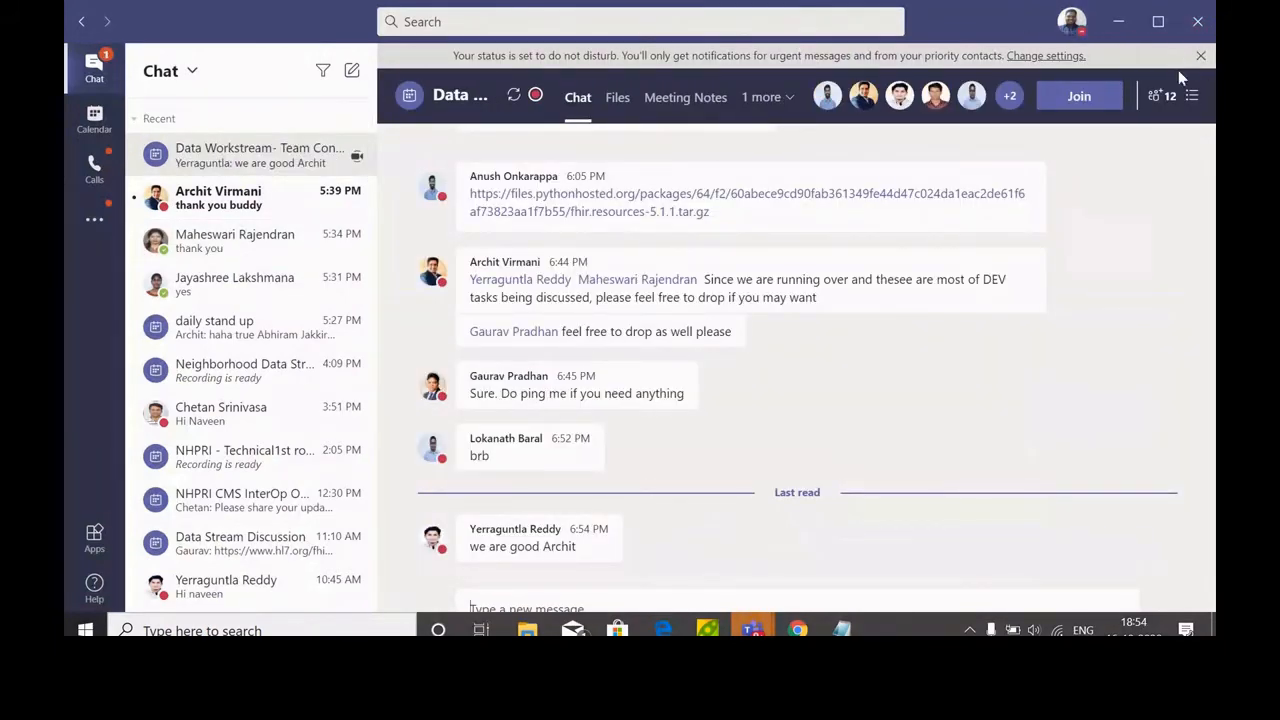
# Step: Minimize the Teams chat and meeting windows to return to the nhpri_organization script in the AWS Glue console
pyautogui.click(1118, 21)
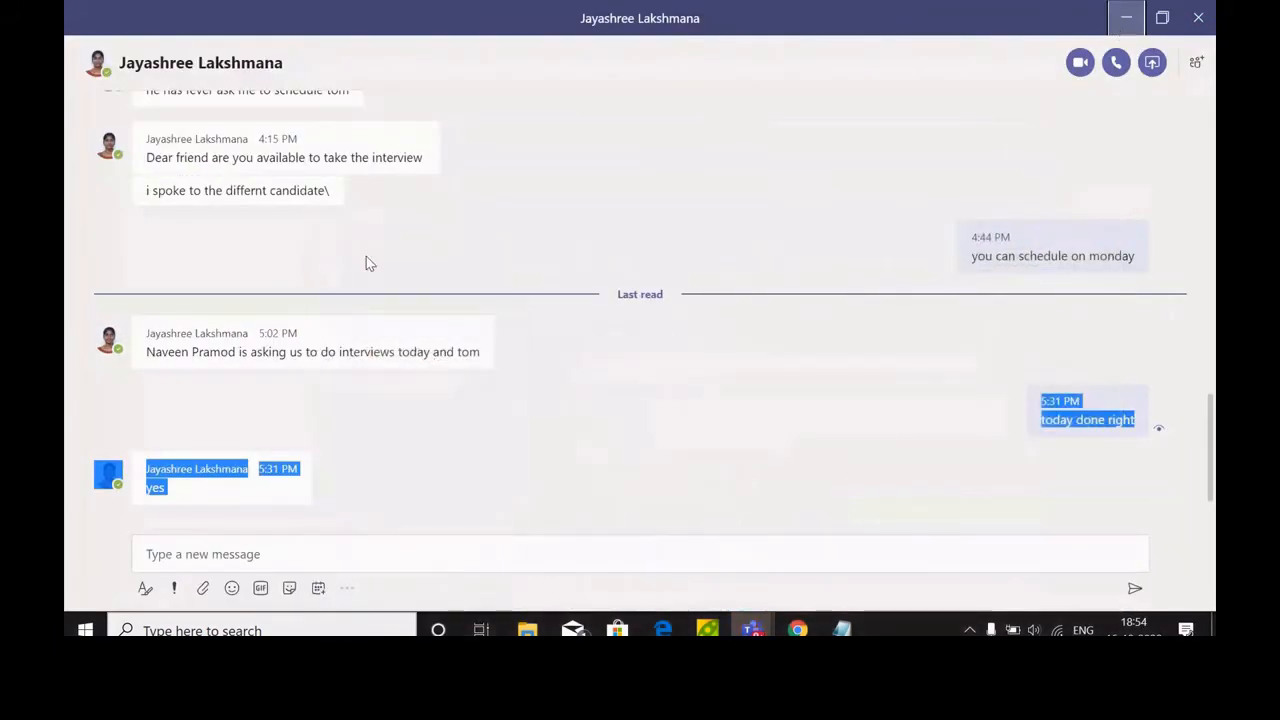
pyautogui.click(1125, 18)
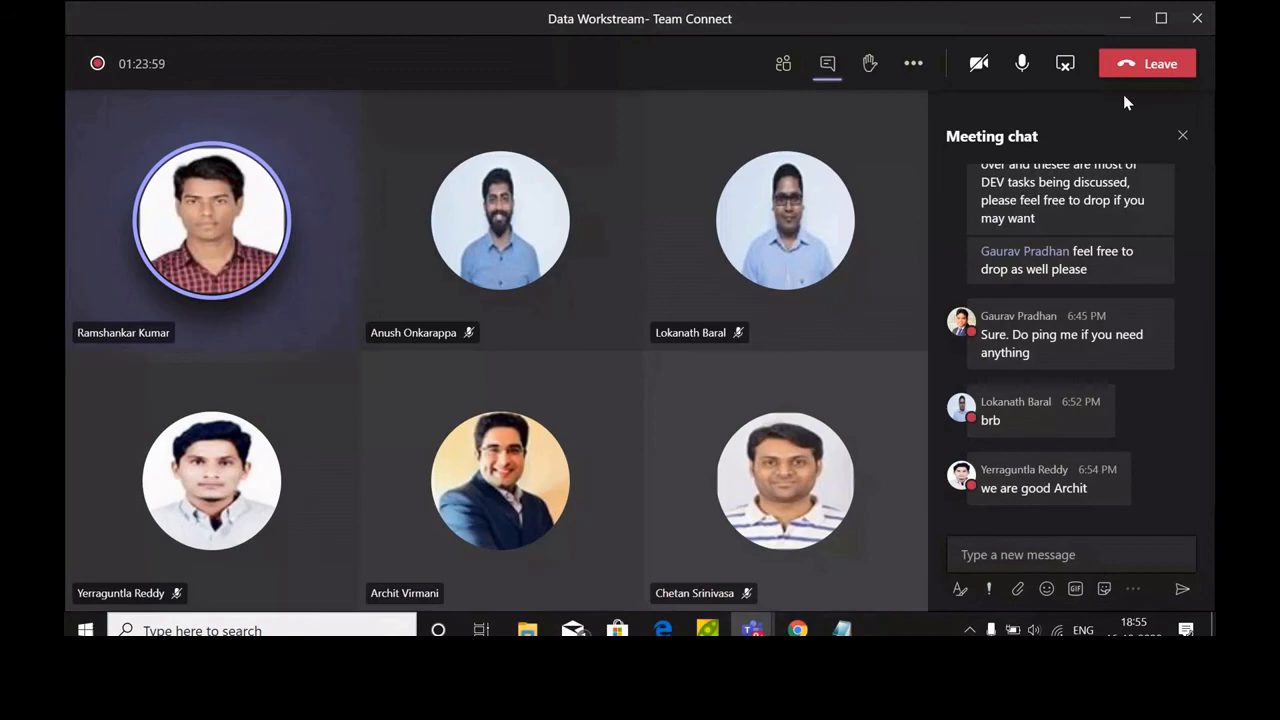
pyautogui.click(1125, 18)
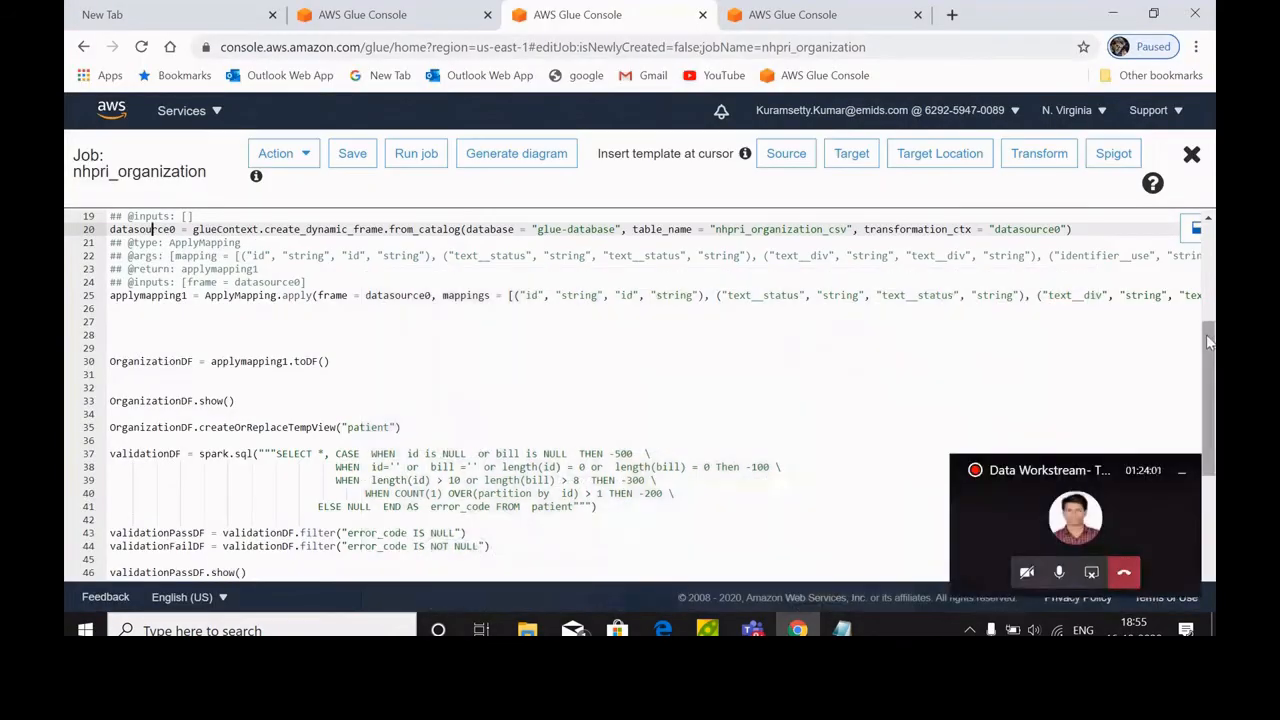
# Step: Review the script from the create_dynamic_frame line through the mapping to the applymapping1.toDF() conversion, highlighting the relevant code
pyautogui.scroll(-2, 640, 400)
pyautogui.scroll(2, 1200, 362)
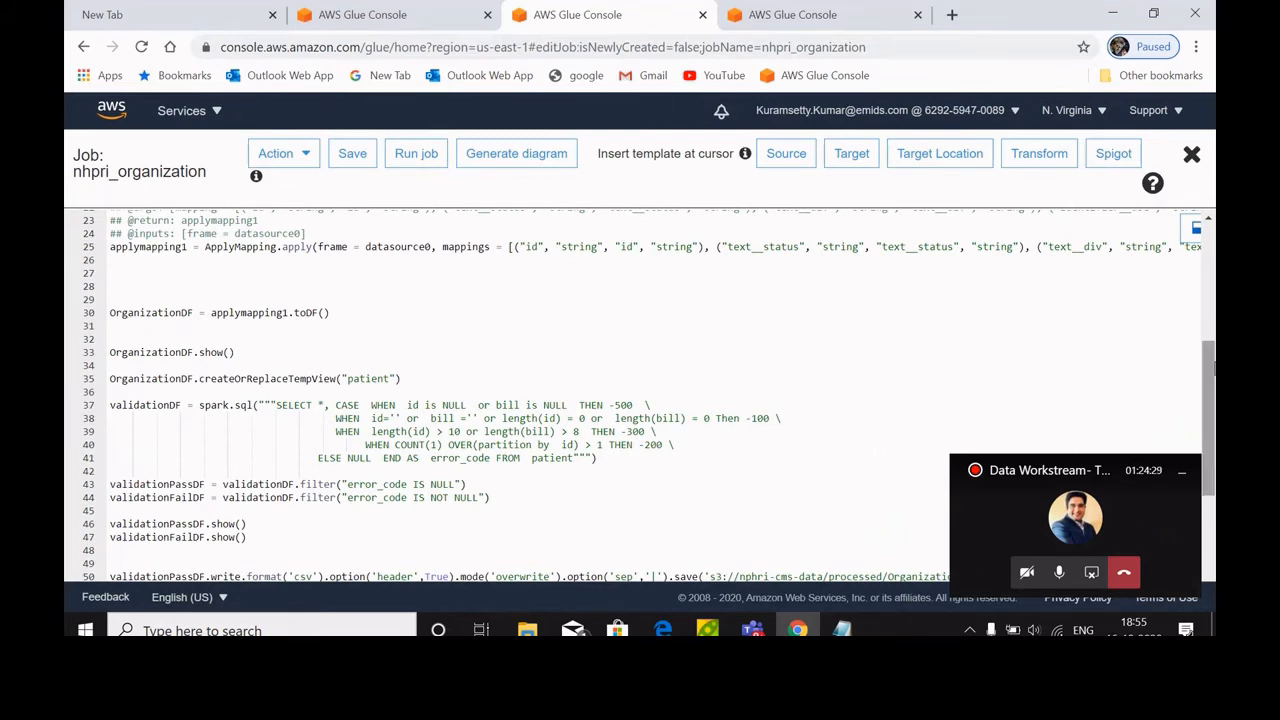
pyautogui.moveTo(1209, 366); pyautogui.dragTo(1210, 332)
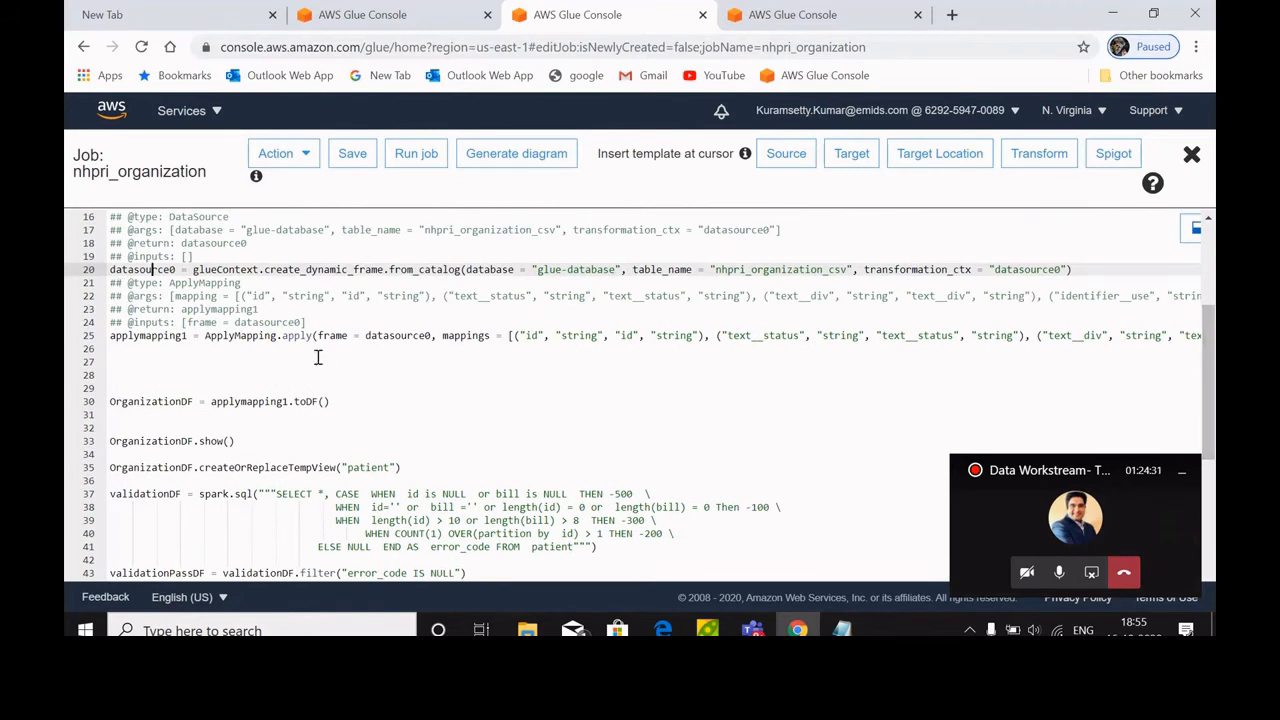
pyautogui.moveTo(229, 401); pyautogui.dragTo(314, 401)
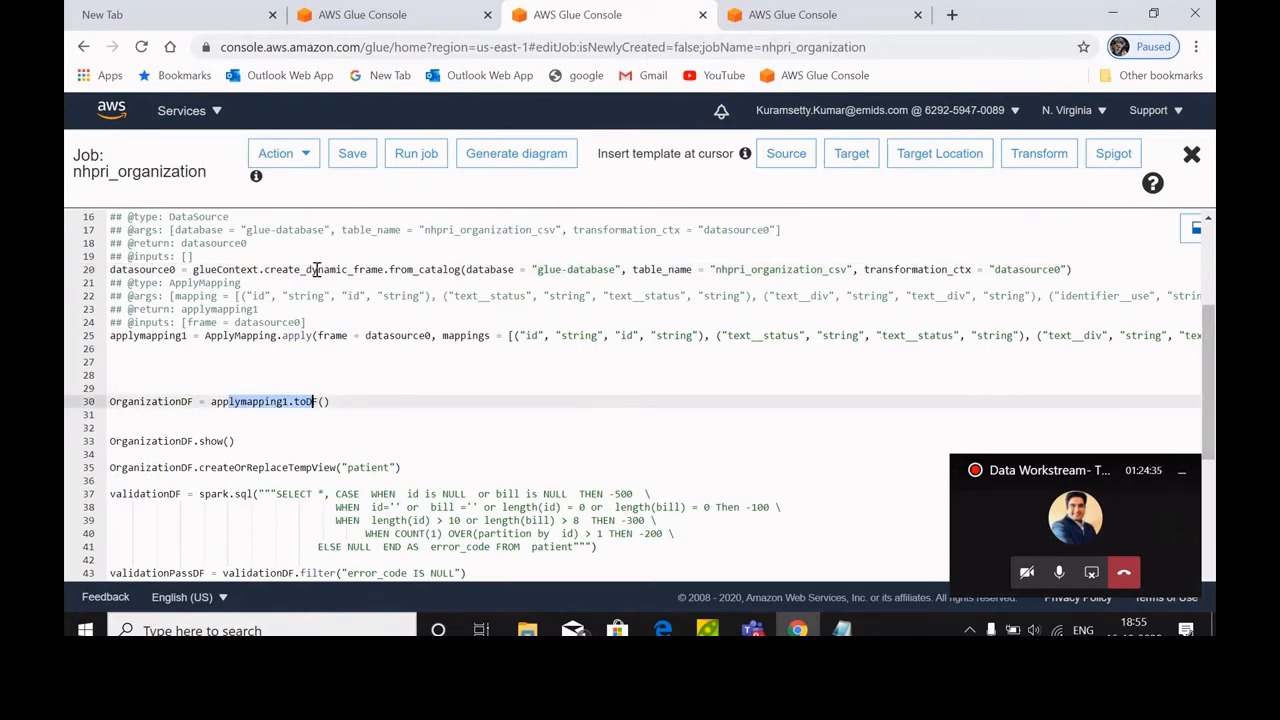
pyautogui.moveTo(316, 269); pyautogui.dragTo(368, 296)
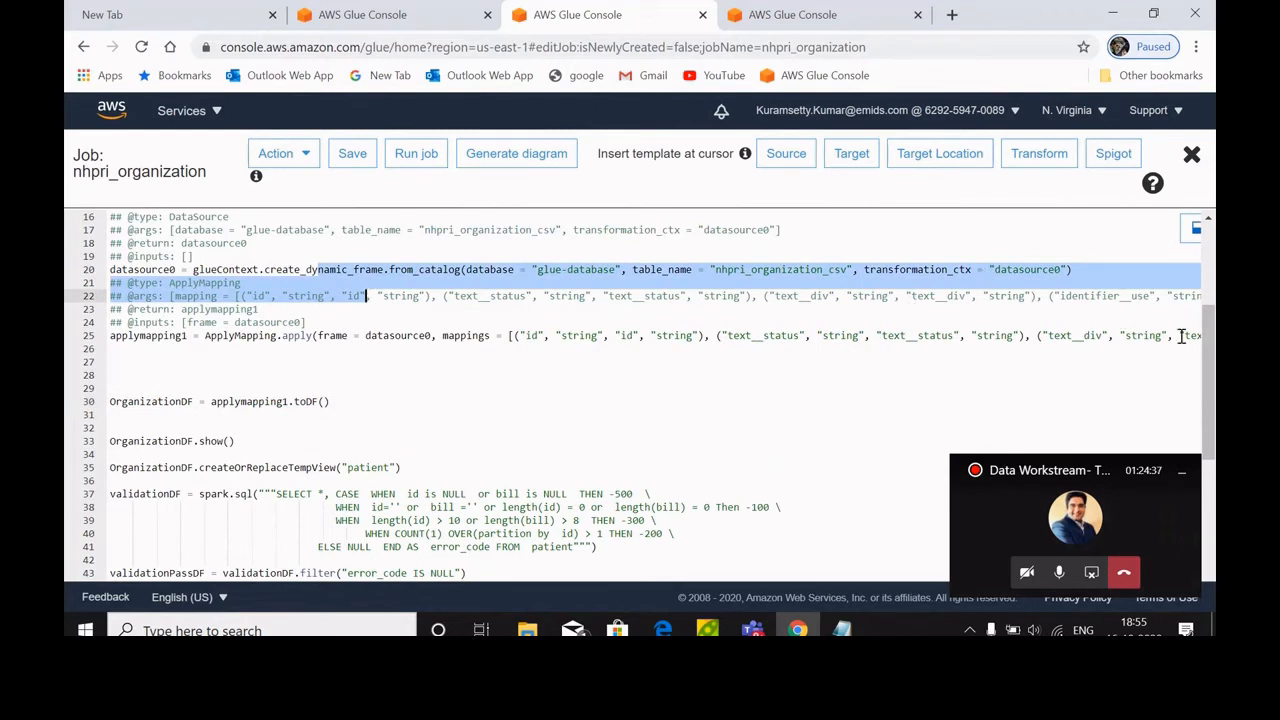
# Step: Review the applymapping1.toDF() conversion into OrganizationDF and the "patient" temp view on line 35, highlighting each part
pyautogui.scroll(-3, 1100, 360)
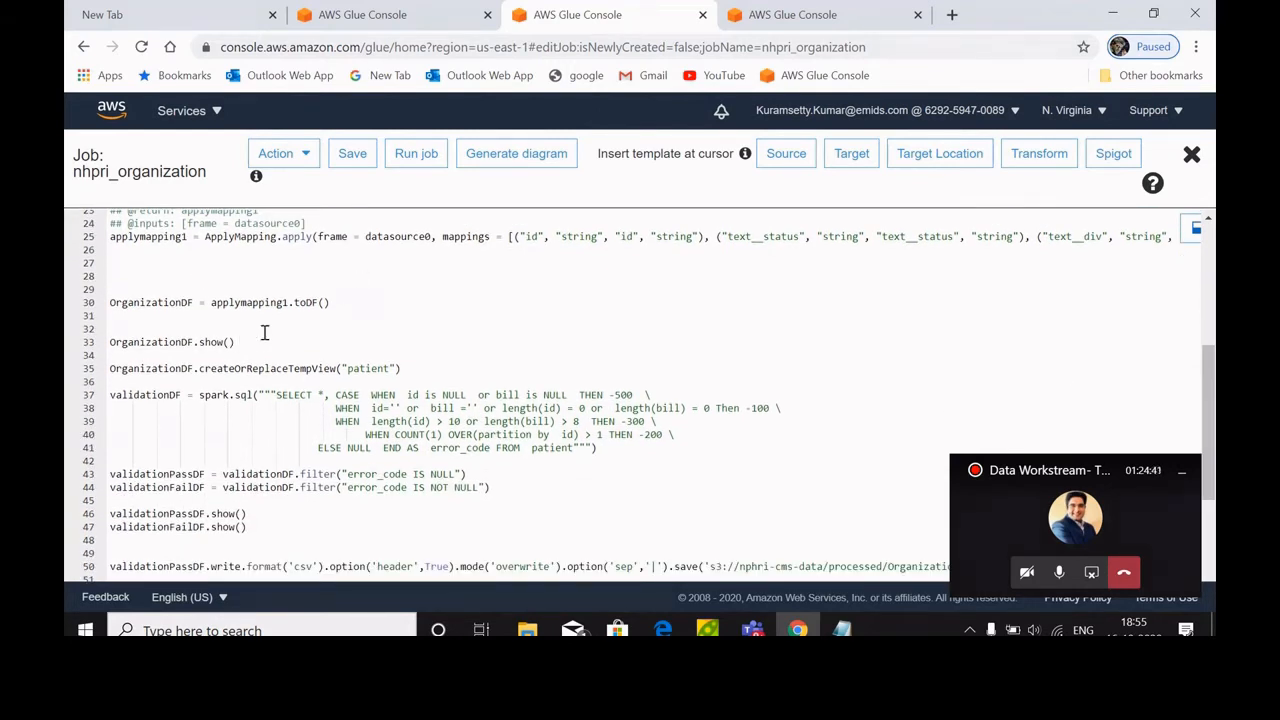
pyautogui.moveTo(350, 302); pyautogui.dragTo(211, 302)
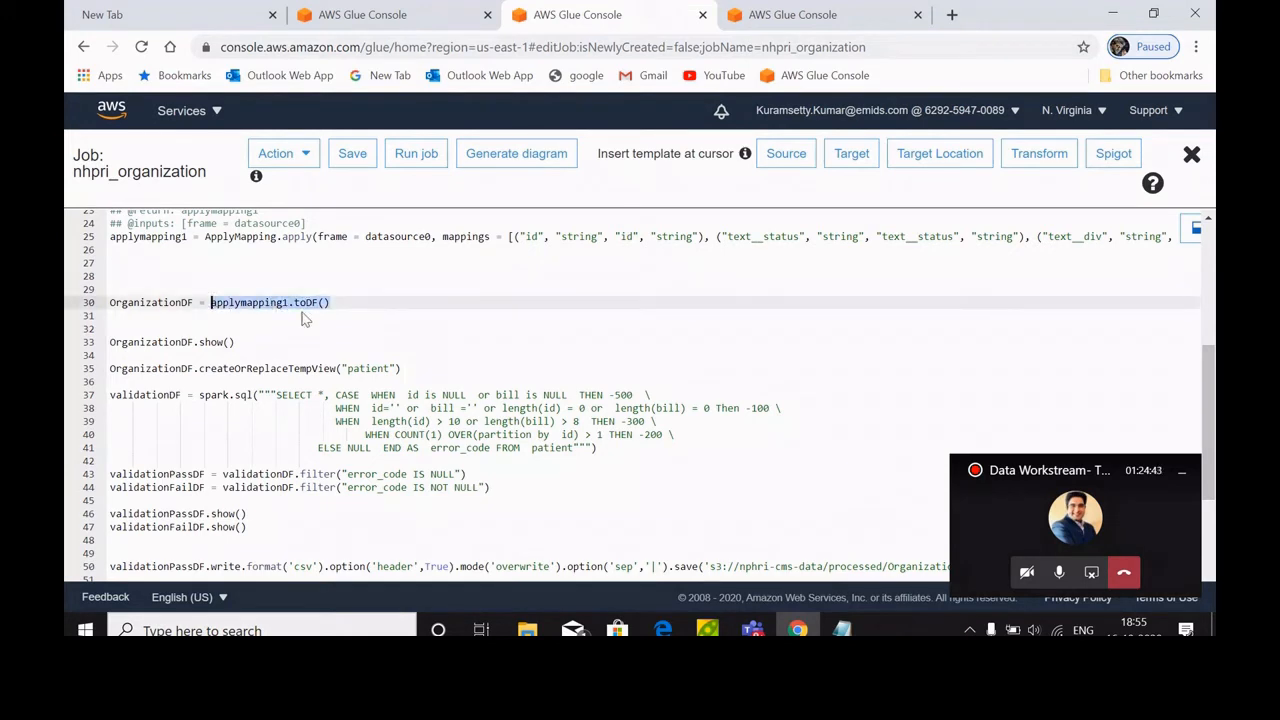
pyautogui.moveTo(1212, 404); pyautogui.dragTo(1213, 436)
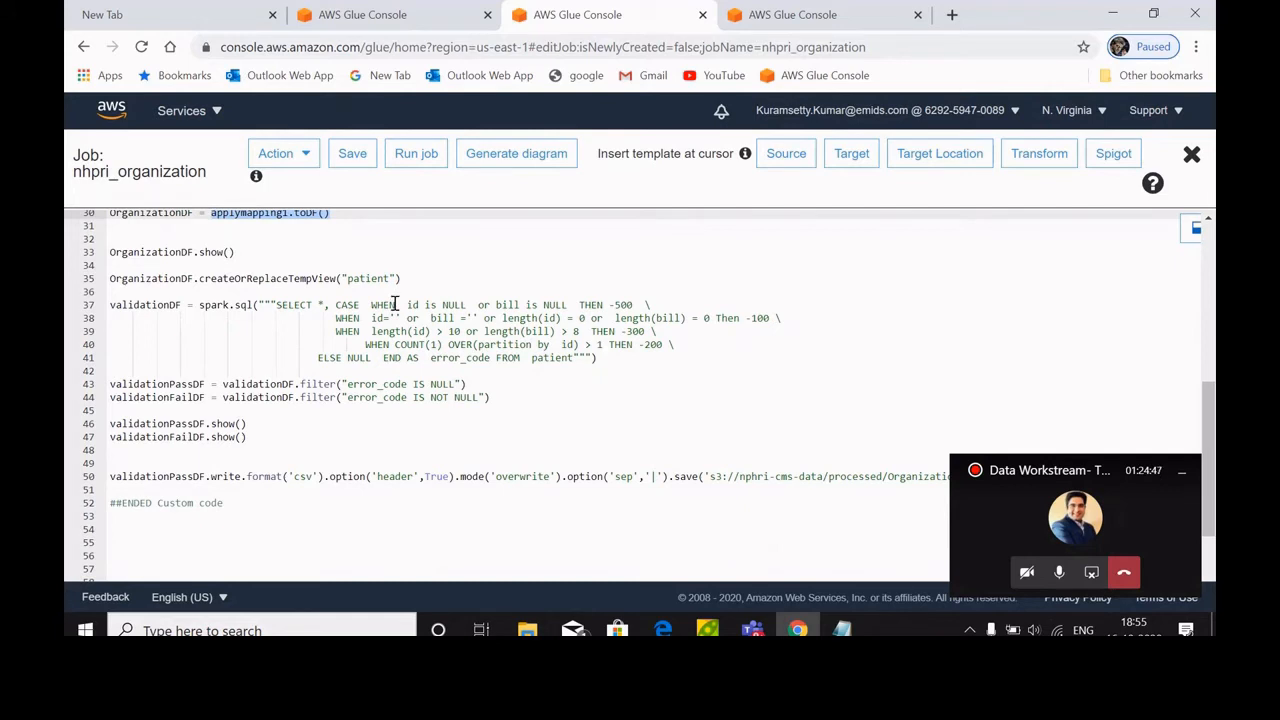
pyautogui.doubleClick(176, 214)
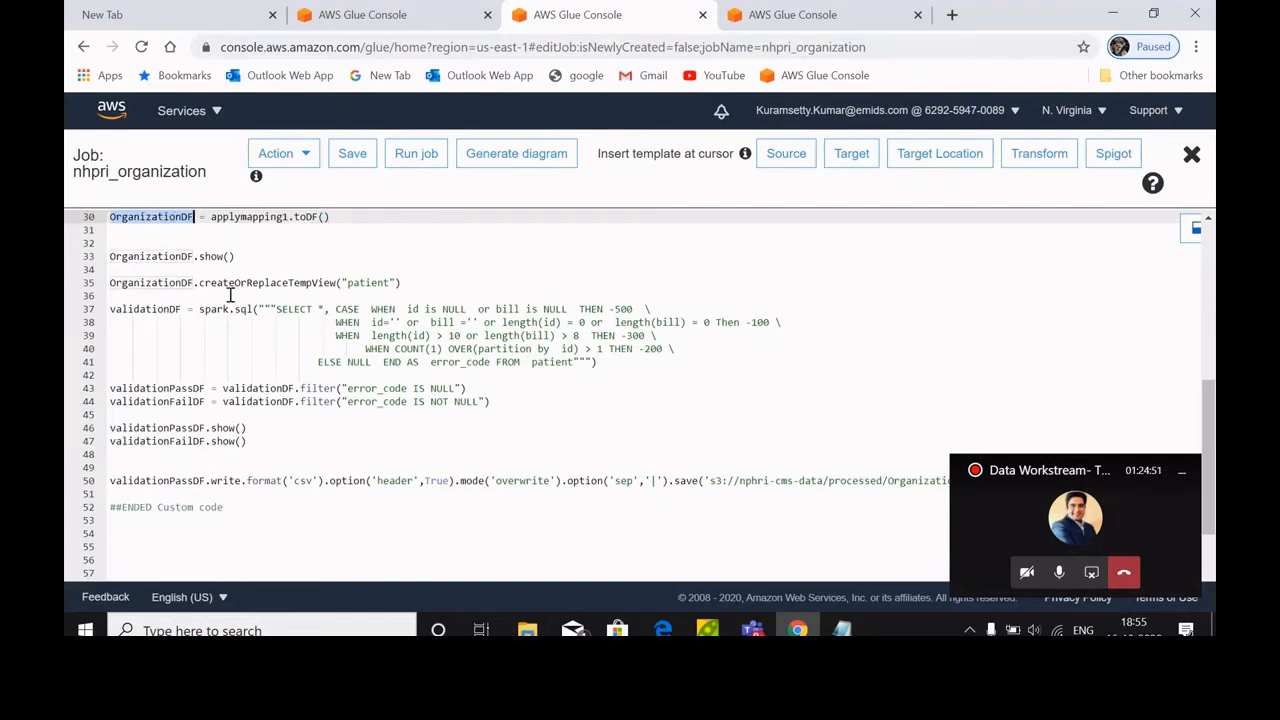
pyautogui.doubleClick(366, 283)
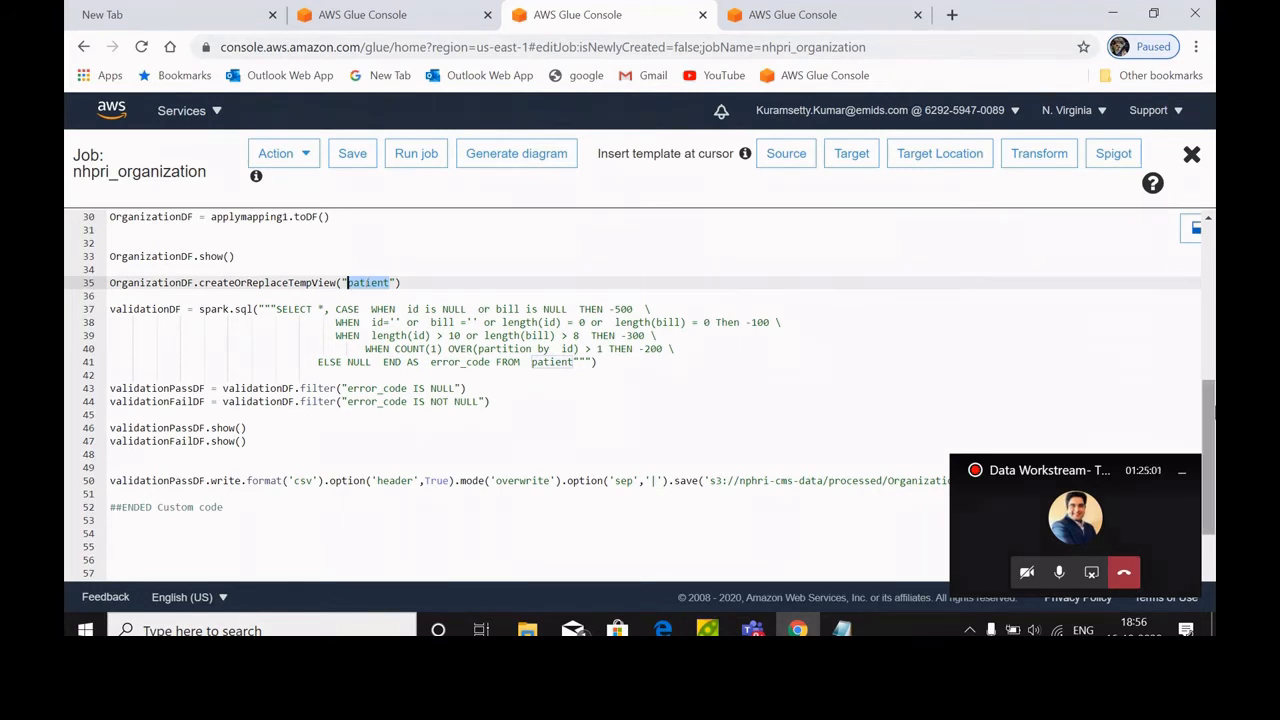
pyautogui.scroll(-1, 1208, 420)
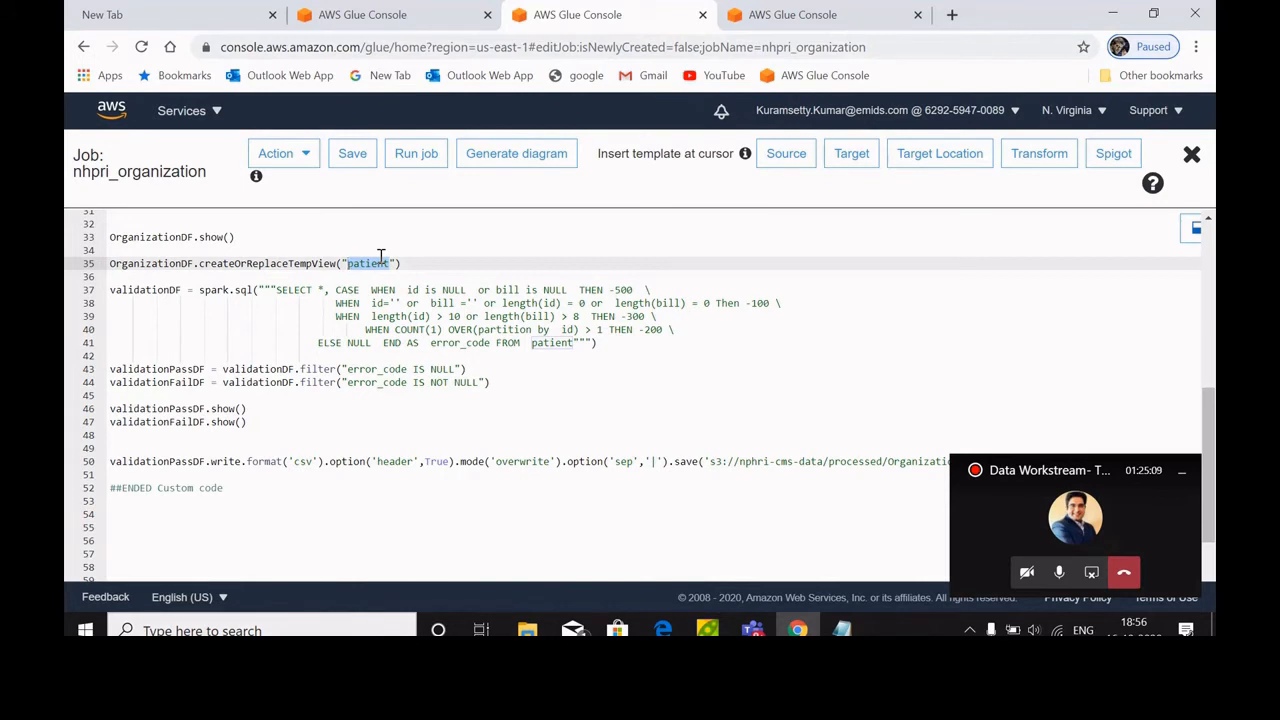
# Step: Examine the validationDF SQL query, highlighting its NULL, empty-value, length and duplicate-id conditions with their error codes
pyautogui.click(279, 290)
pyautogui.moveTo(279, 290); pyautogui.dragTo(574, 347)
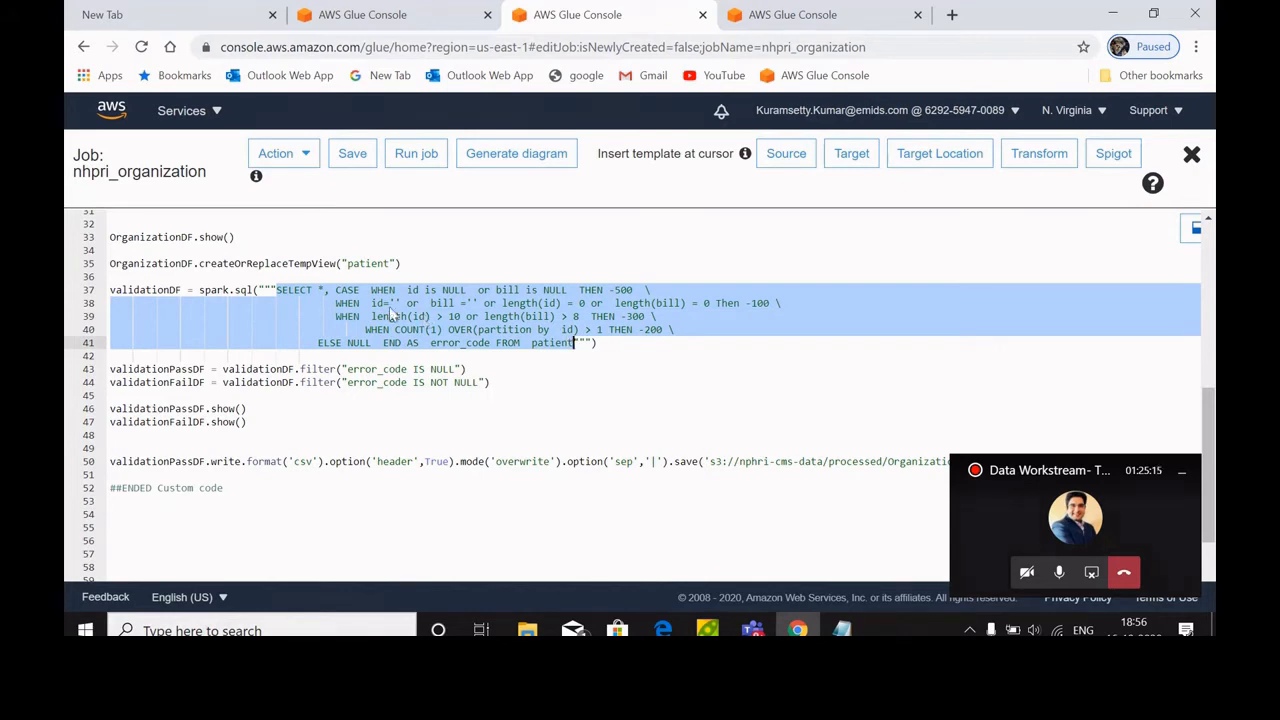
pyautogui.click(475, 277)
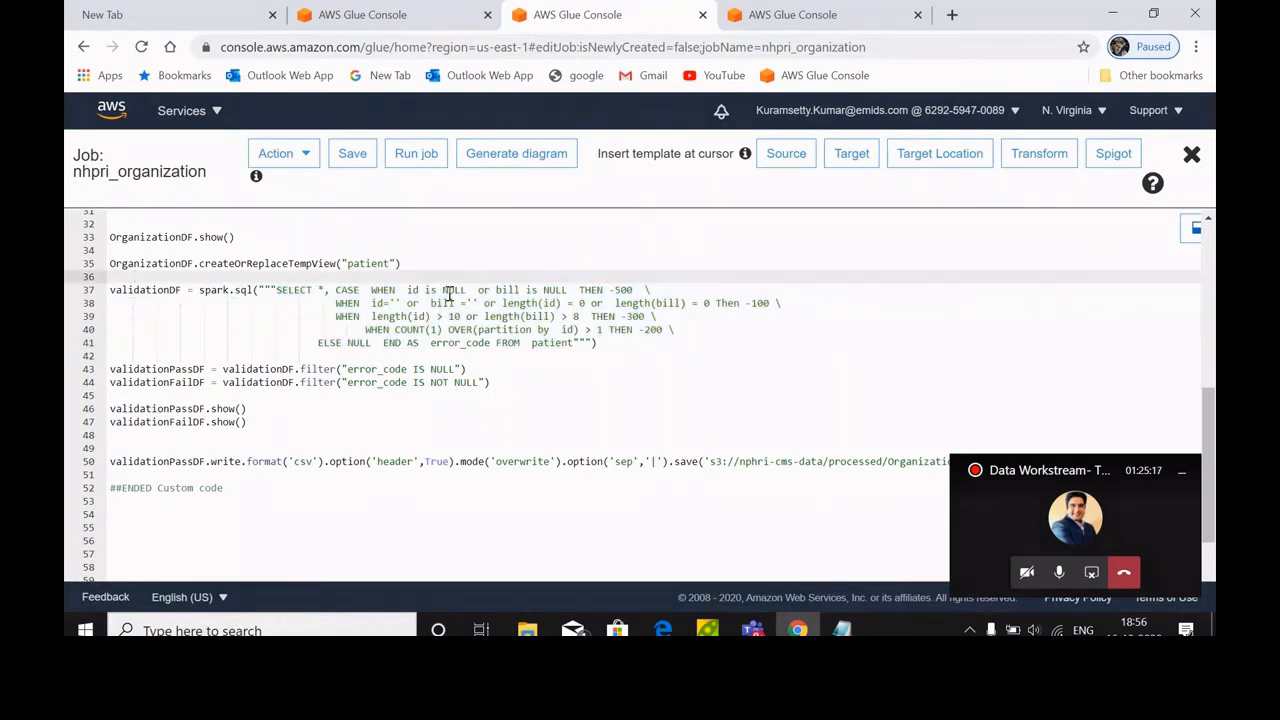
pyautogui.doubleClick(453, 290)
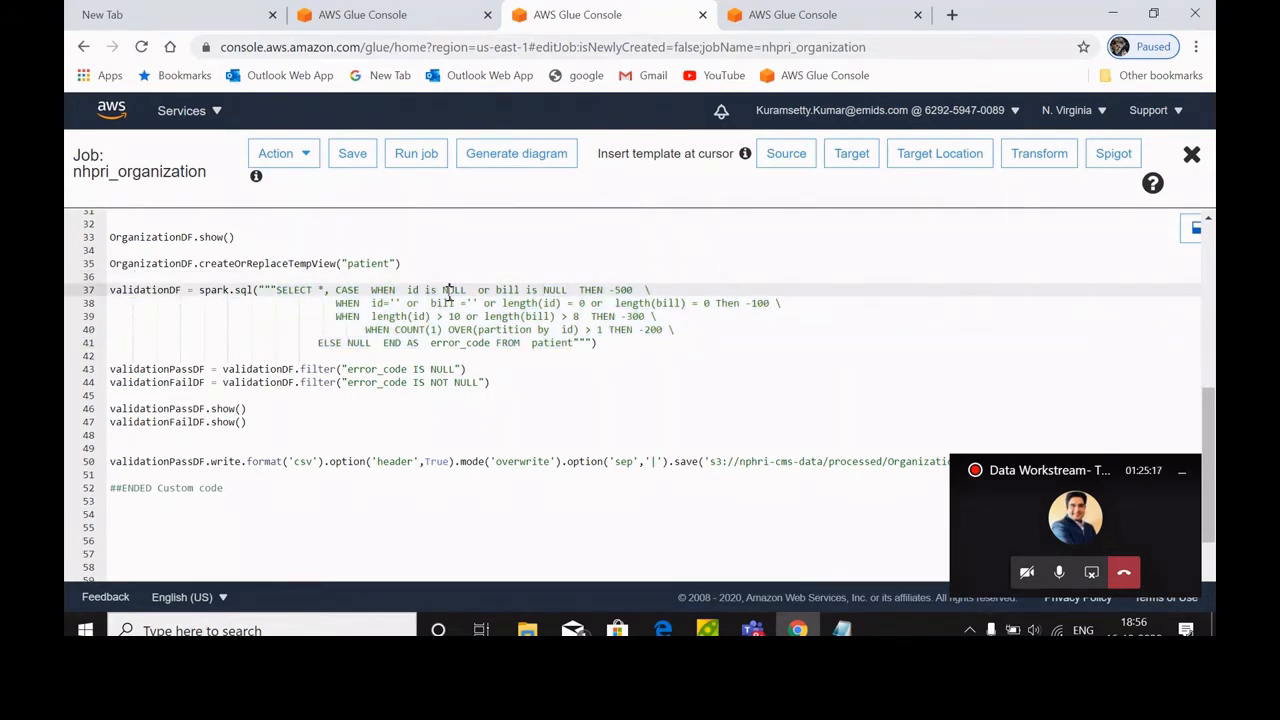
pyautogui.doubleClick(397, 303)
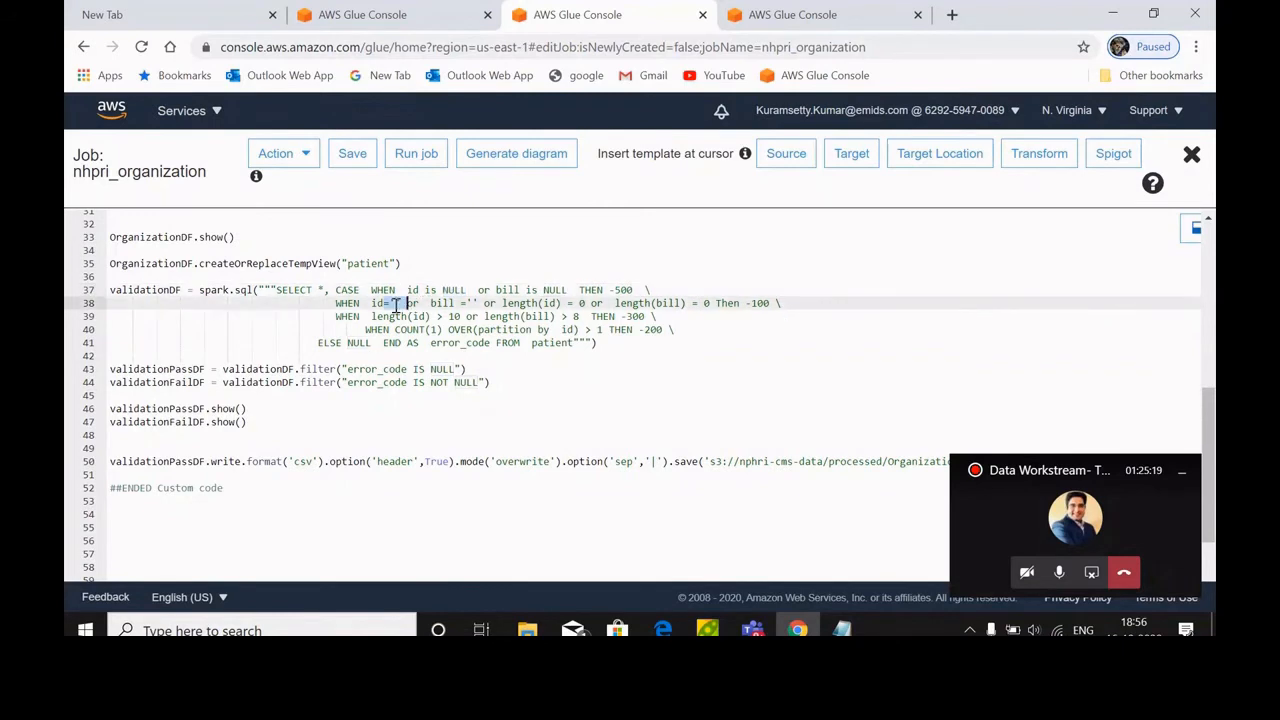
pyautogui.doubleClick(472, 300)
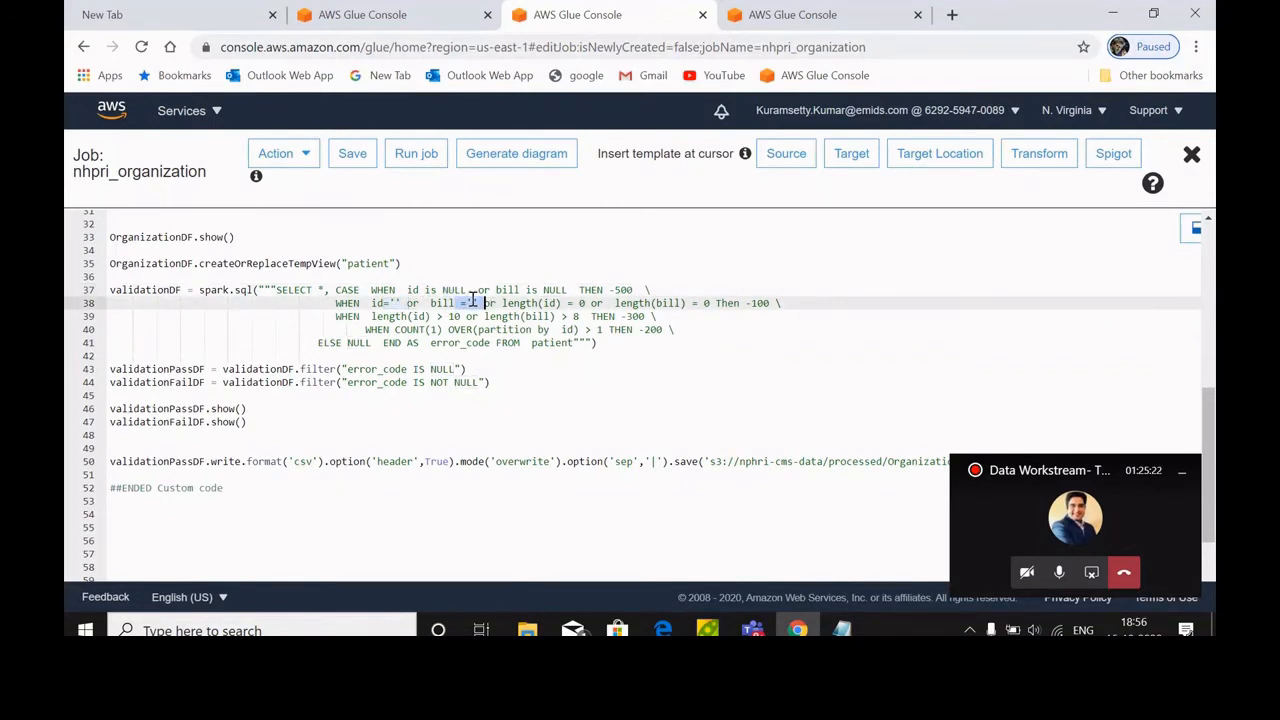
pyautogui.doubleClick(550, 303)
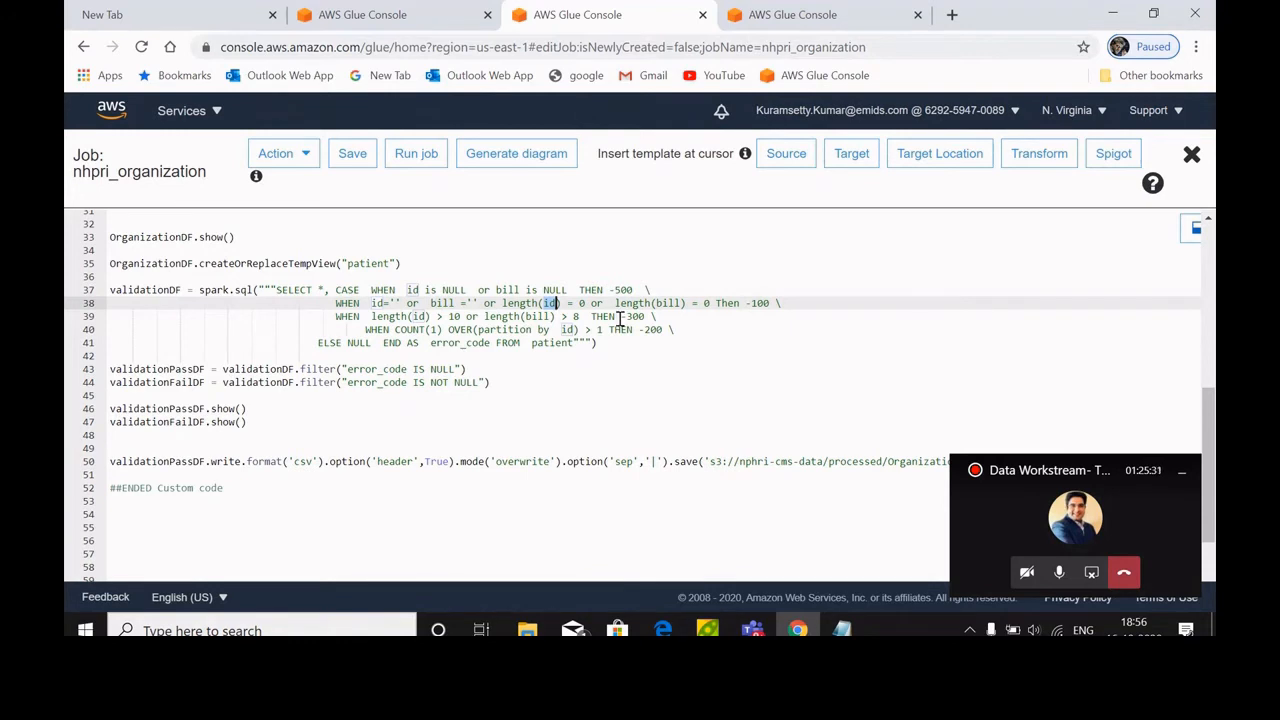
pyautogui.moveTo(620, 316); pyautogui.dragTo(668, 329)
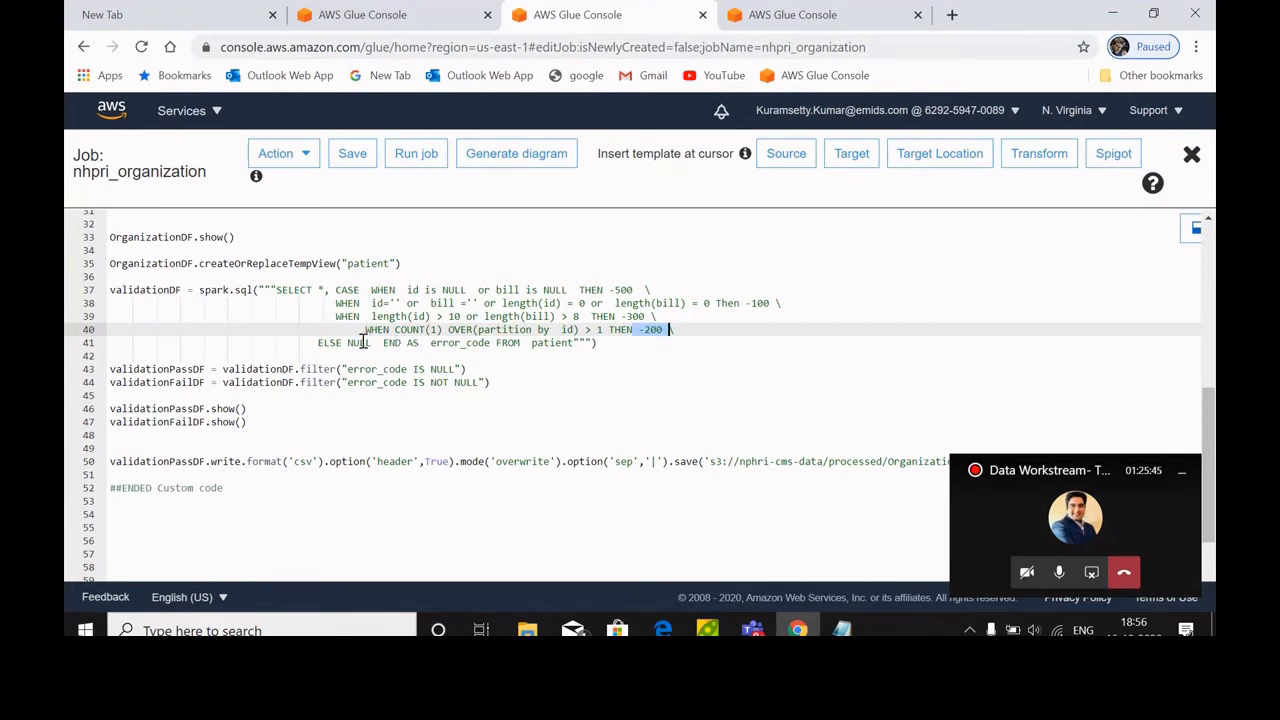
pyautogui.moveTo(676, 330); pyautogui.dragTo(486, 291)
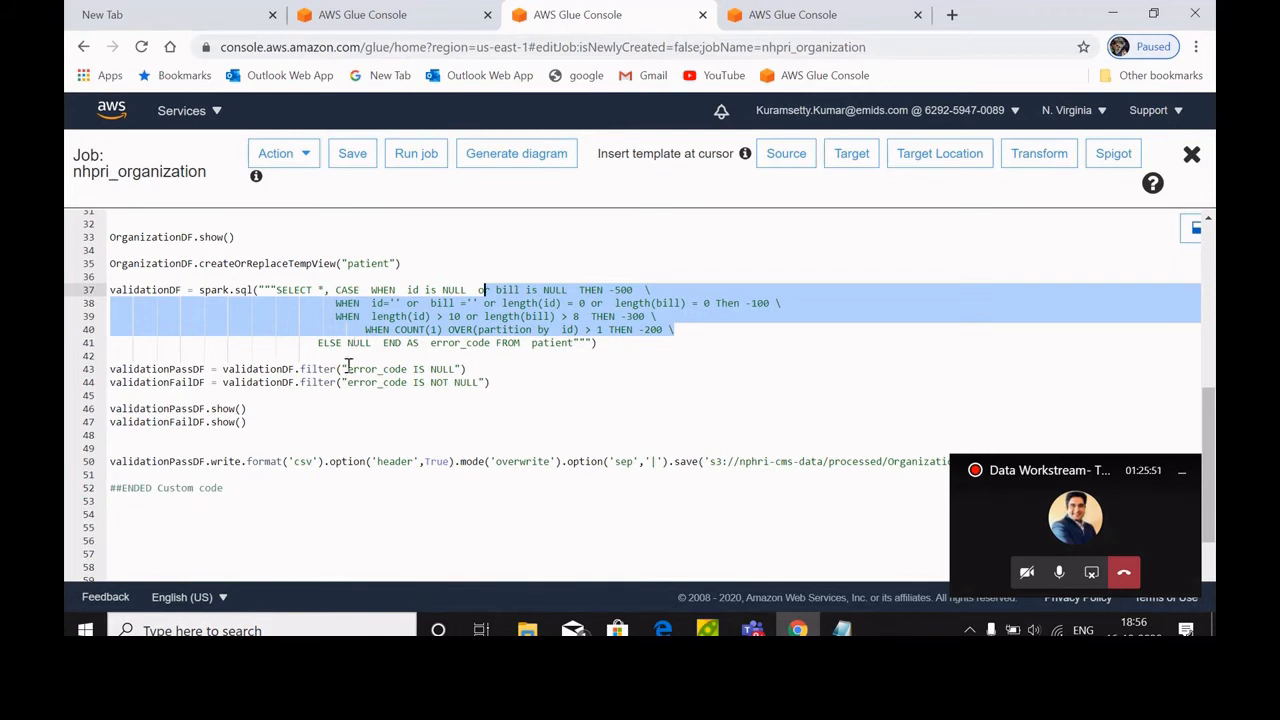
# Step: Examine the validationPassDF and validationFailDF error_code filters and the CSV write options and S3 path on line 50
pyautogui.moveTo(506, 382); pyautogui.dragTo(317, 354)
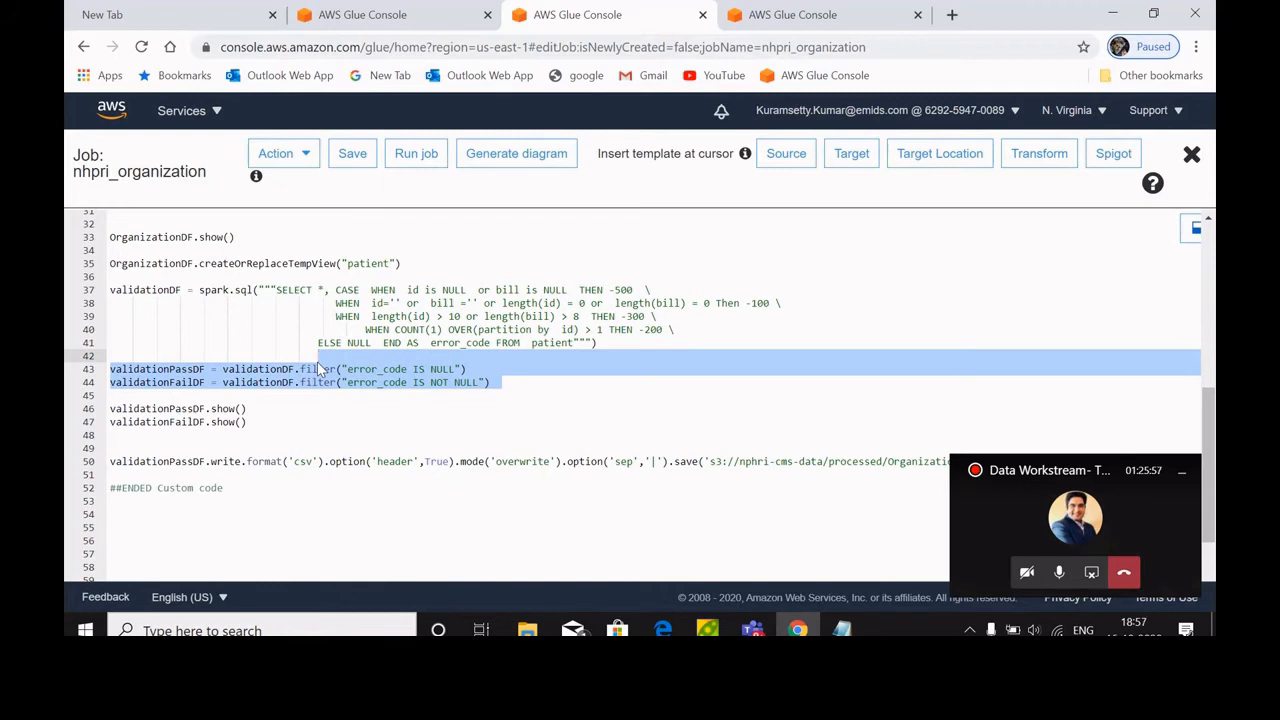
pyautogui.click(424, 405)
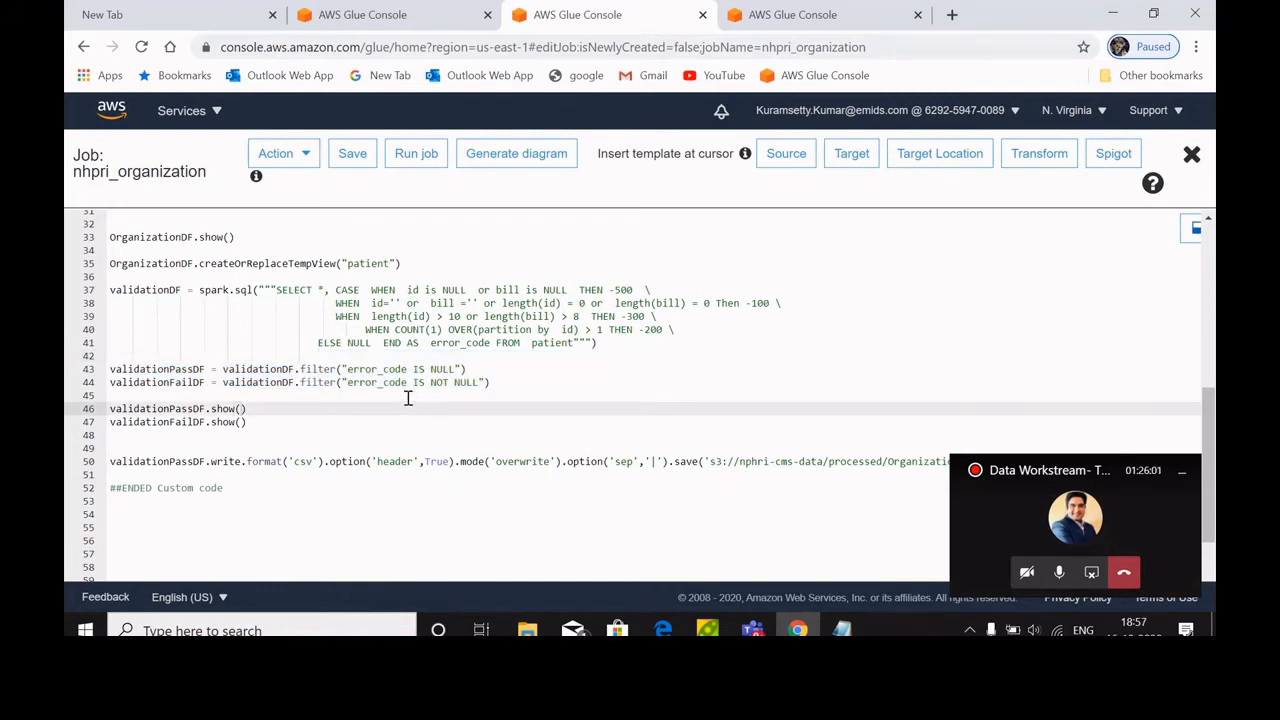
pyautogui.doubleClick(403, 461)
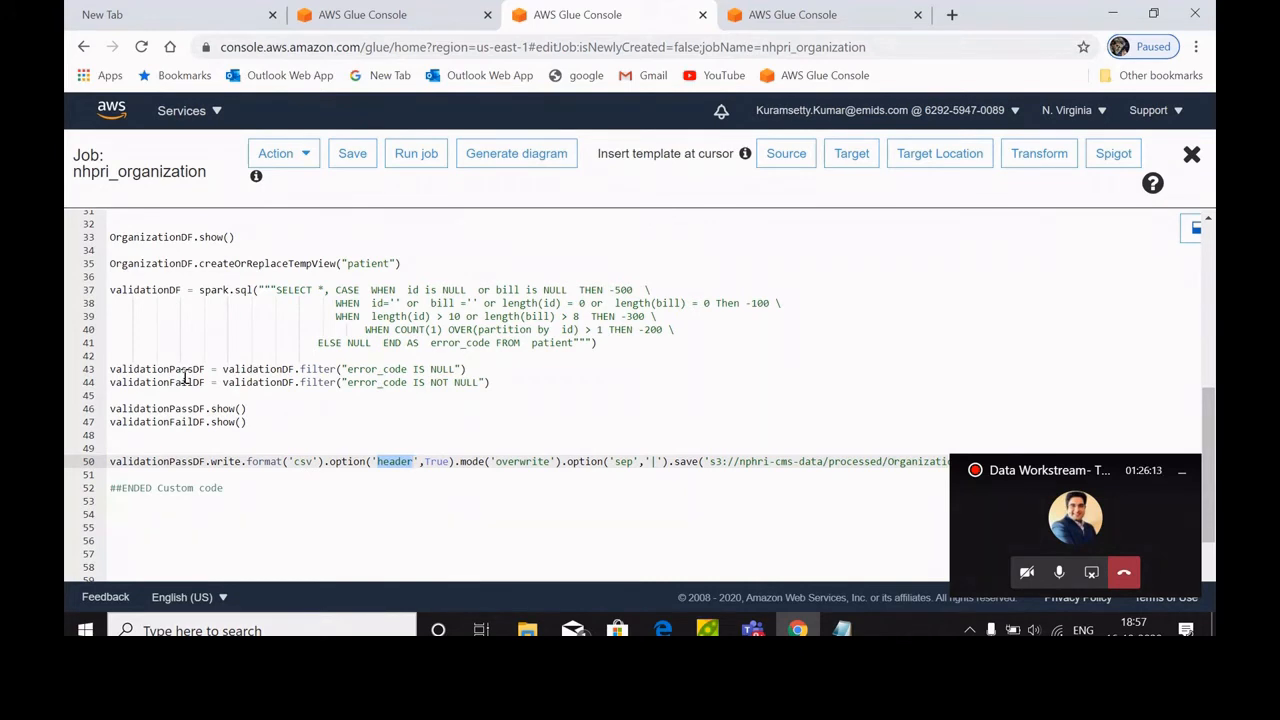
pyautogui.scroll(-2, 1208, 425)
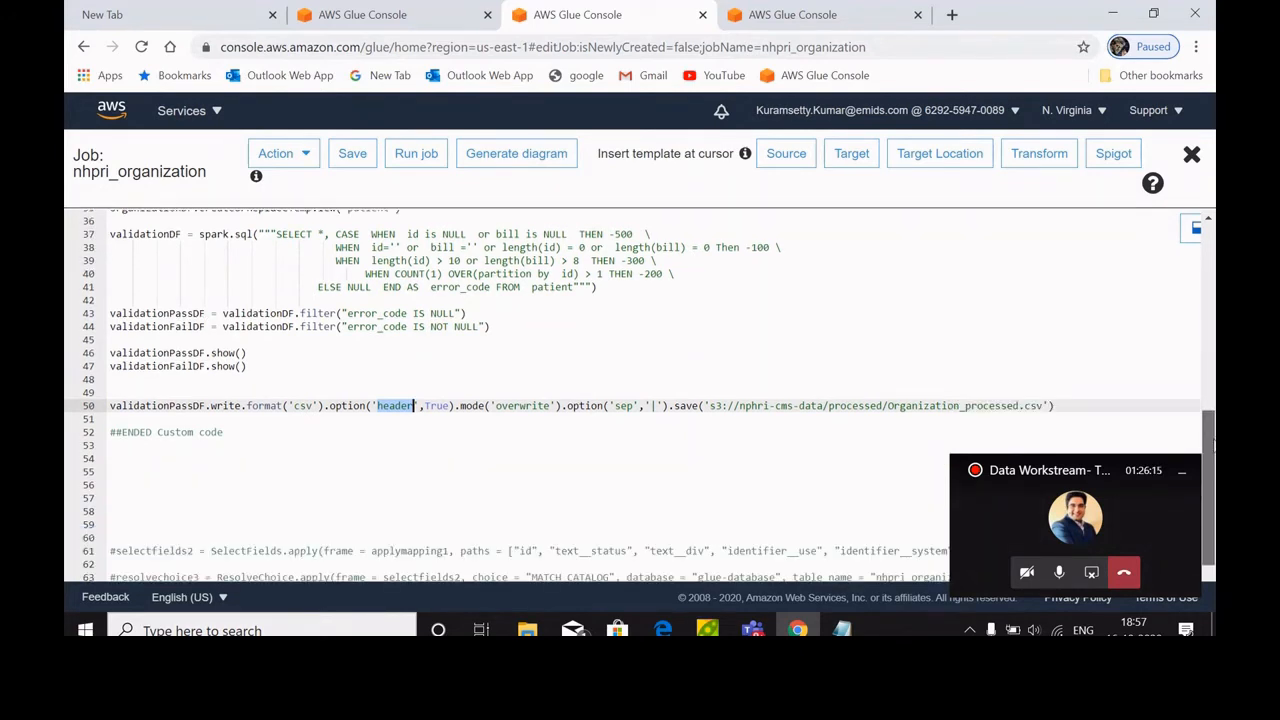
pyautogui.scroll(1, 1208, 425)
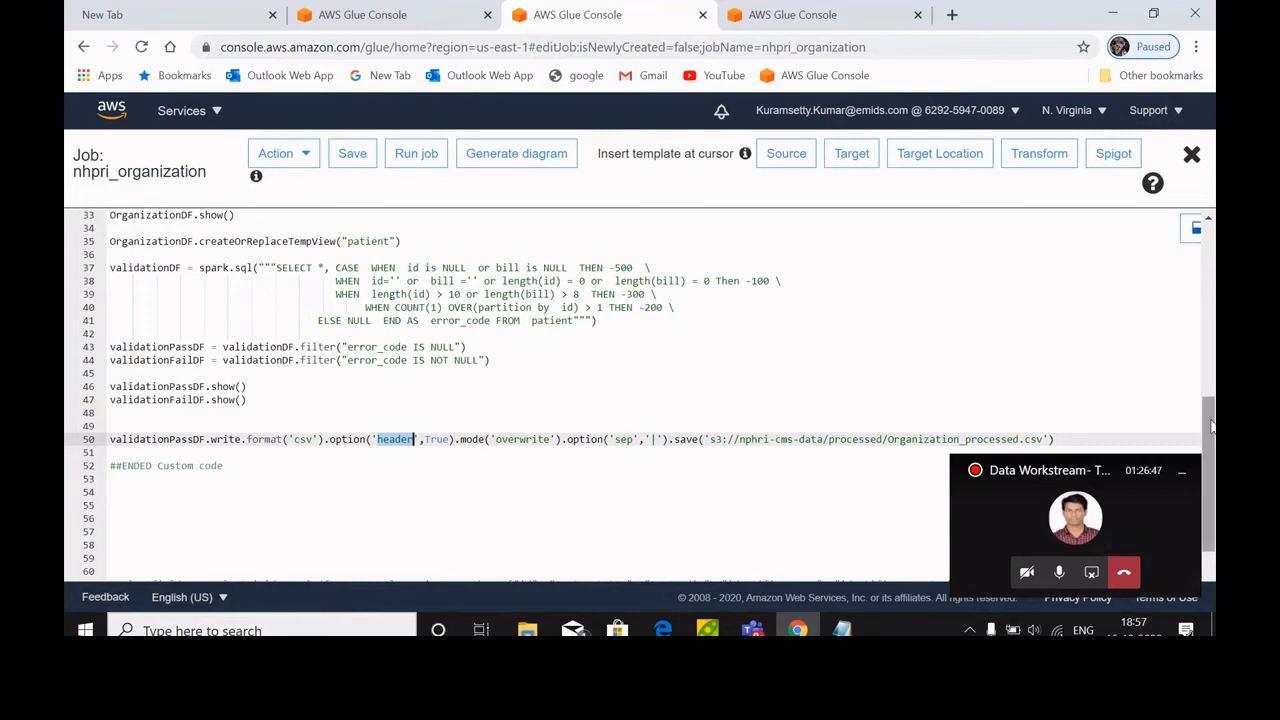
# Step: Highlight the custom code block from the OrganizationDF conversion on line 30 to the CSV write on line 50
pyautogui.moveTo(1211, 421); pyautogui.dragTo(1205, 364)
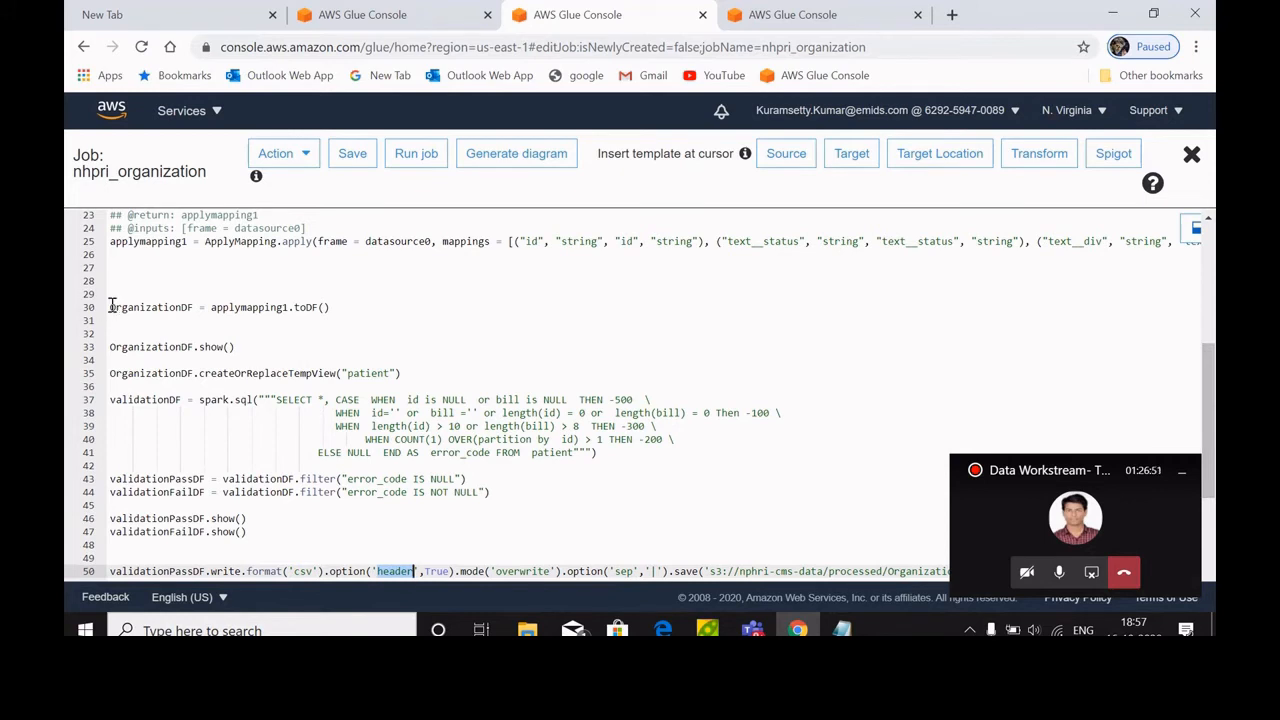
pyautogui.moveTo(111, 304); pyautogui.dragTo(503, 574)
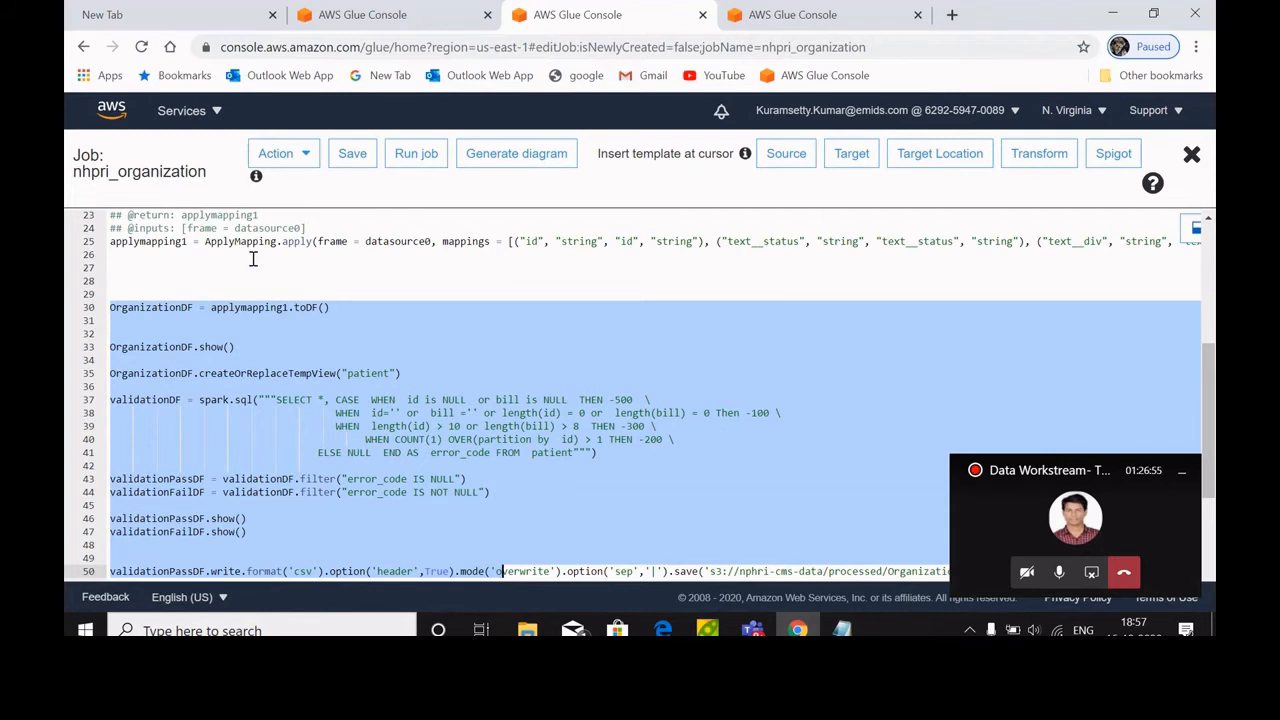
pyautogui.moveTo(1210, 363); pyautogui.dragTo(1210, 379)
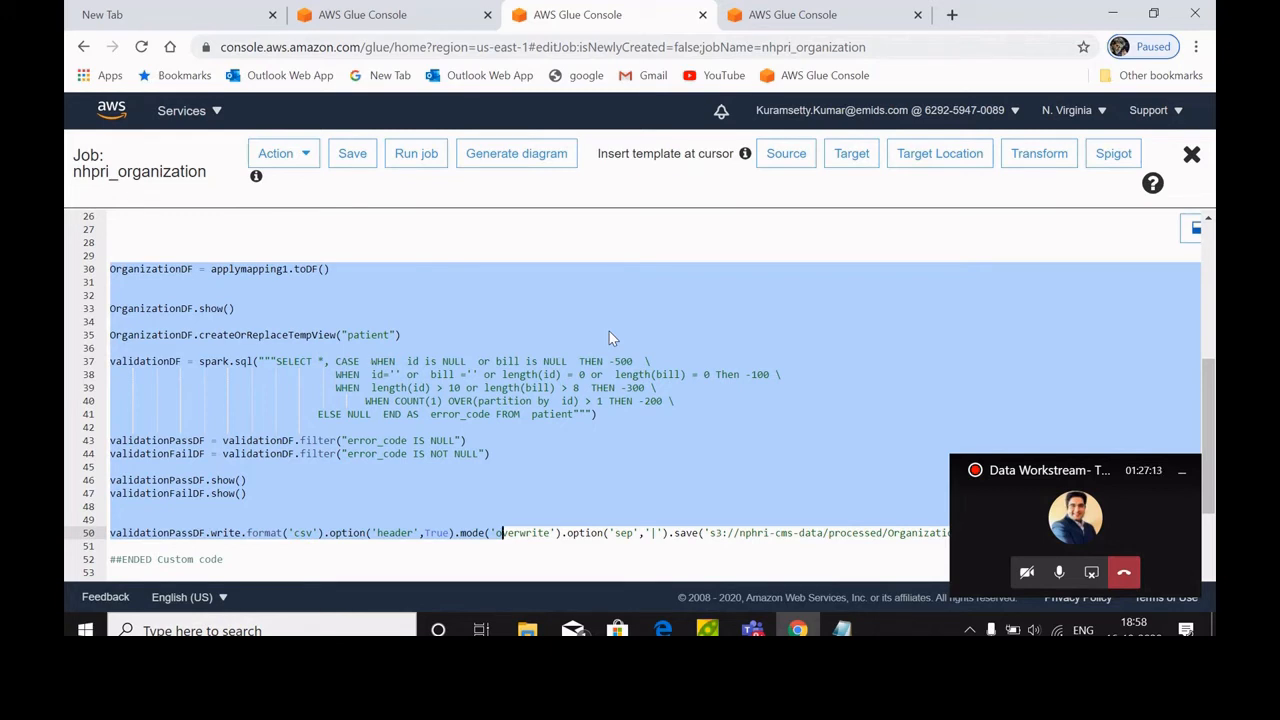
# Step: Check the "Data Workstream- Team Connect" meeting window in Microsoft Teams, then return to the nhpri_organization script in AWS Glue
pyautogui.moveTo(1204, 412); pyautogui.dragTo(1208, 450)
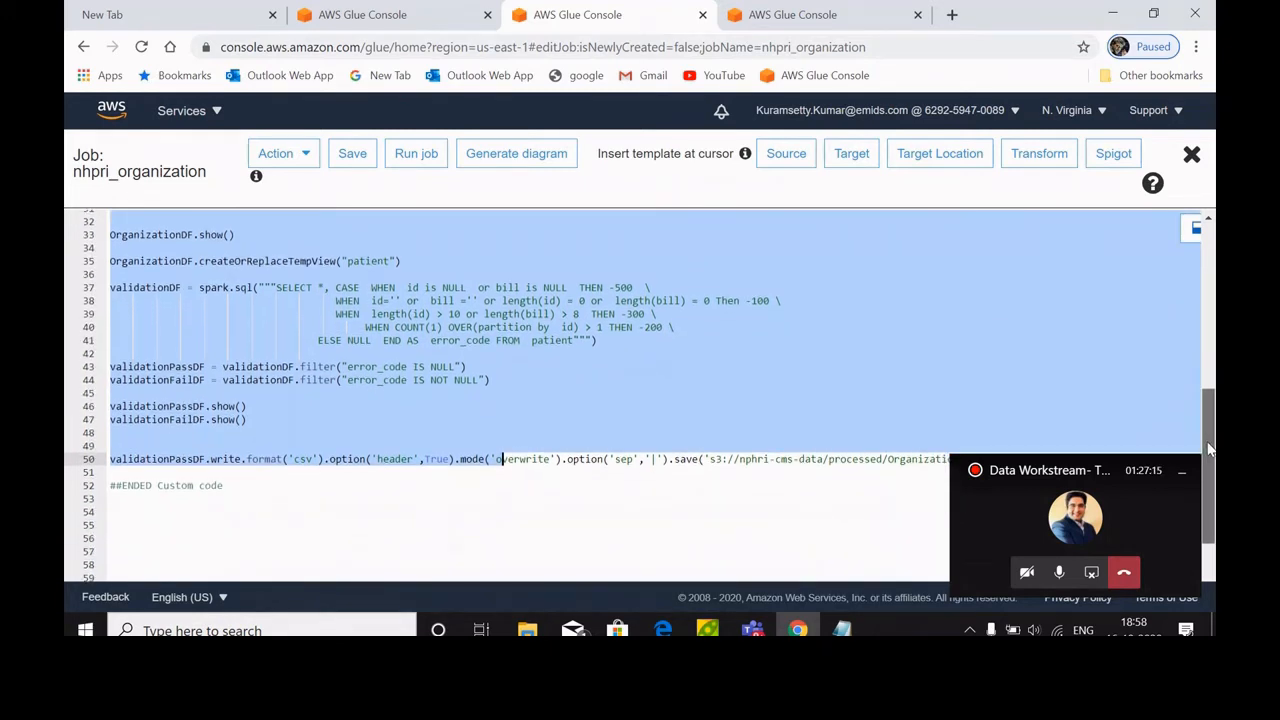
pyautogui.click(1094, 514)
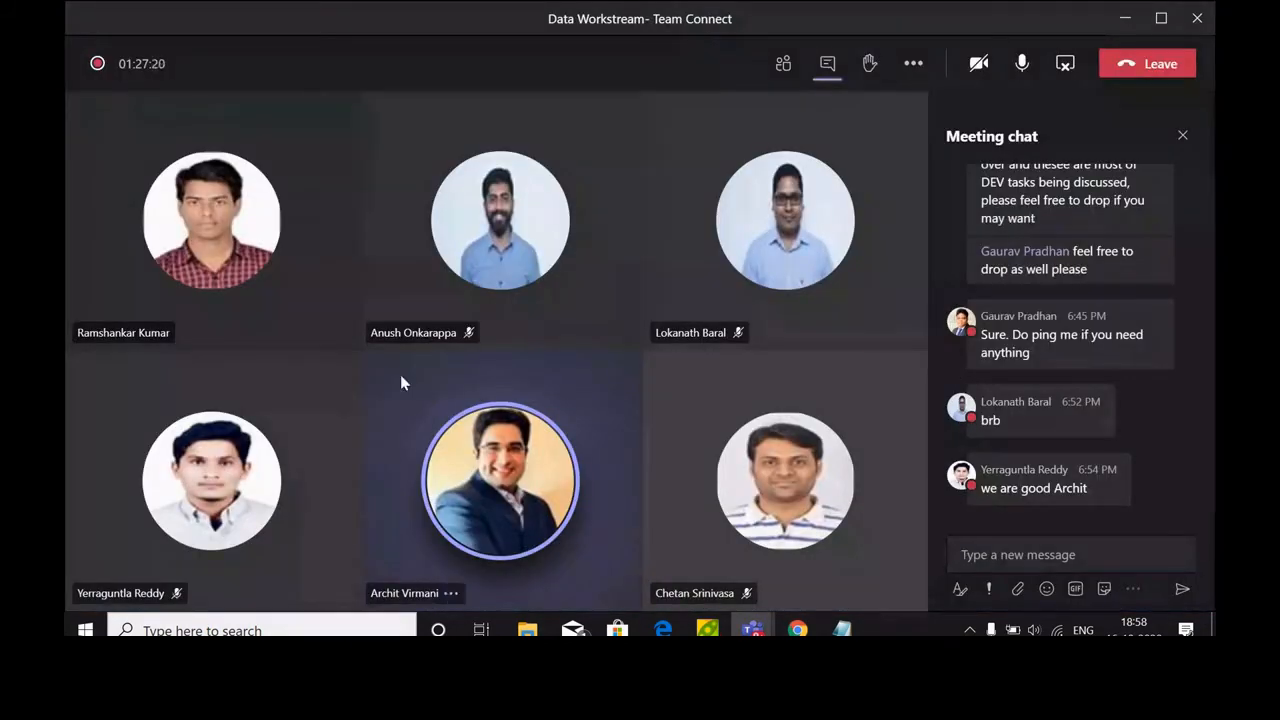
pyautogui.click(1125, 18)
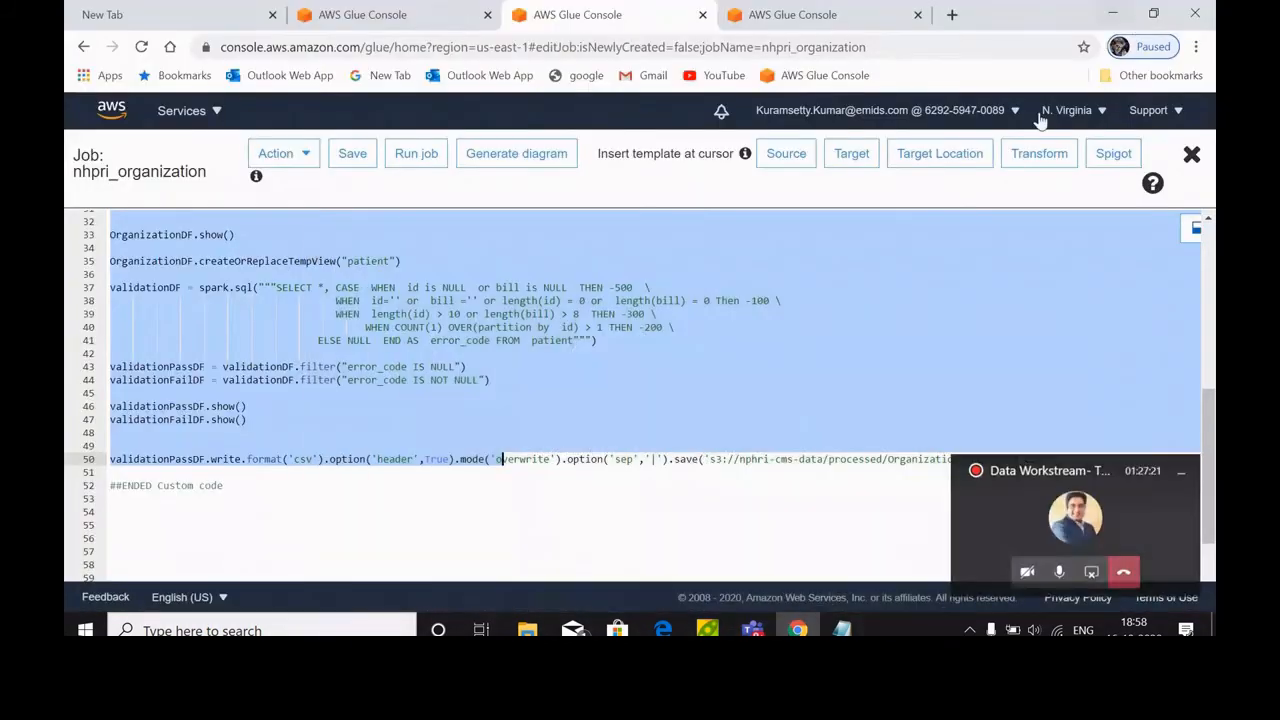
# Step: Review the commented-out selectfields2, resolvechoice3 and datasink4 lines and the "##ENDED Custom code" marker, highlighting them
pyautogui.moveTo(1209, 422); pyautogui.dragTo(1214, 457)
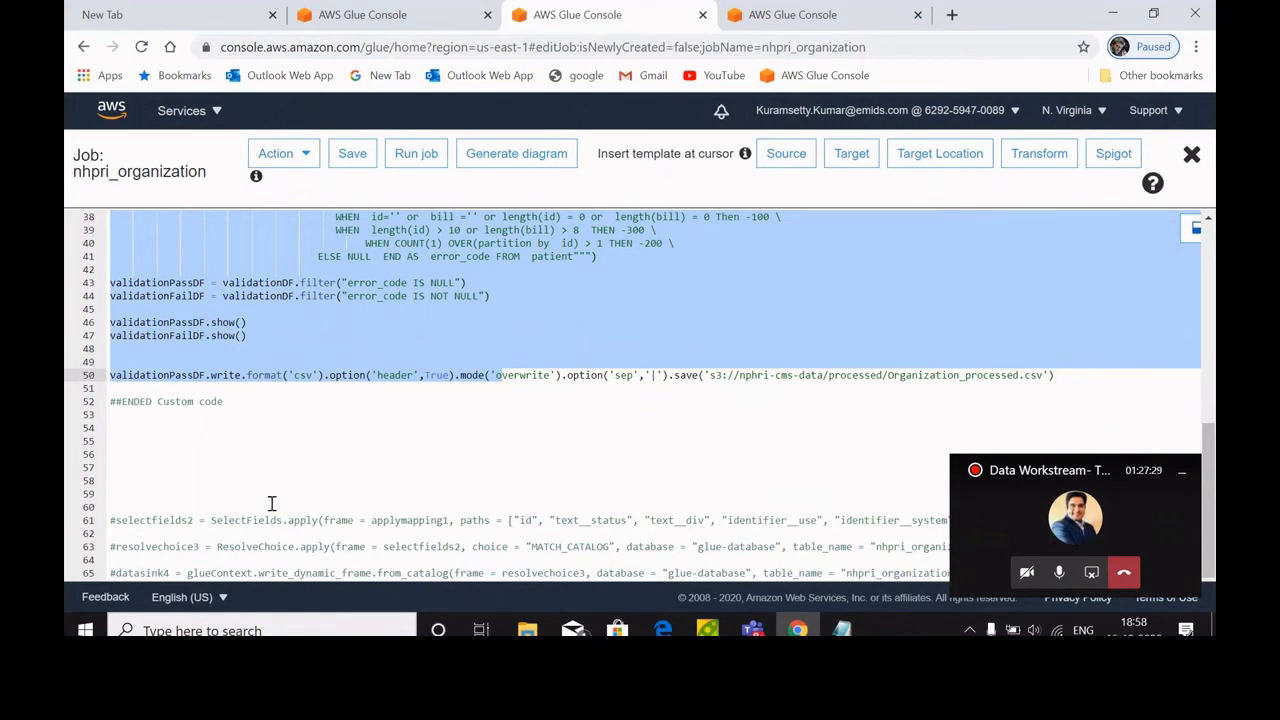
pyautogui.moveTo(266, 518); pyautogui.dragTo(446, 575)
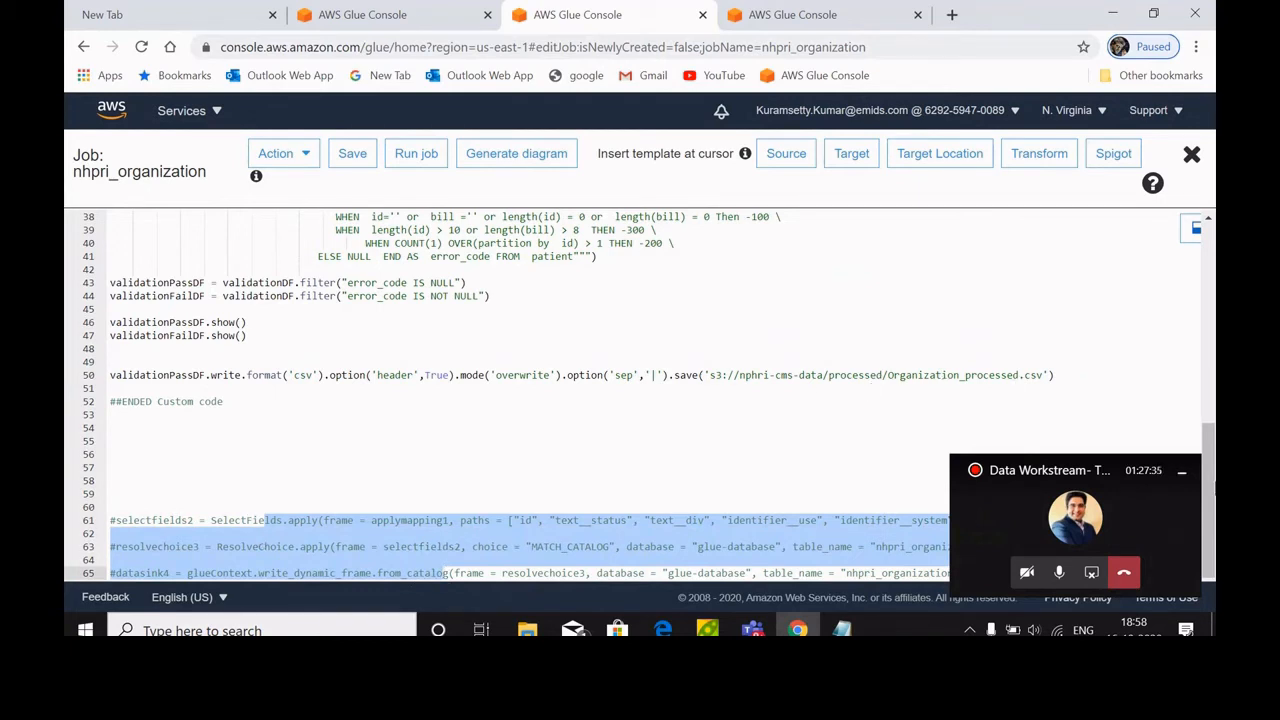
pyautogui.moveTo(1208, 449); pyautogui.dragTo(1208, 403)
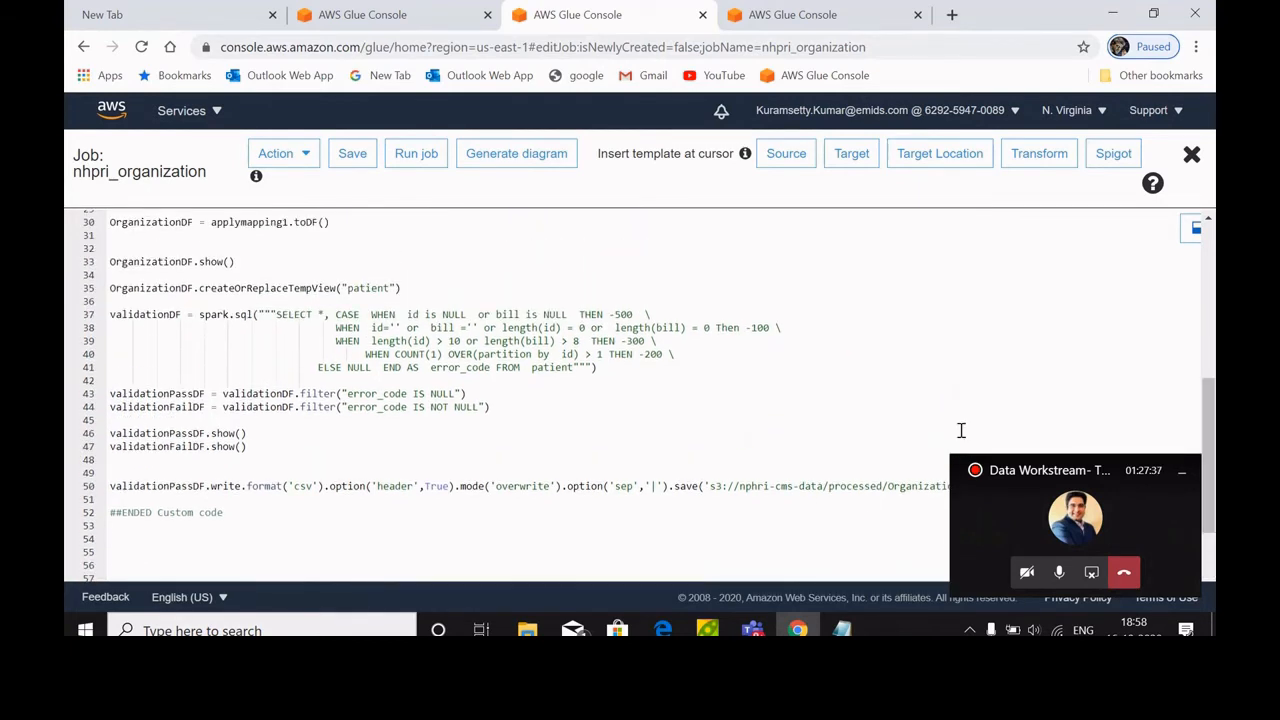
pyautogui.moveTo(236, 512); pyautogui.dragTo(107, 512)
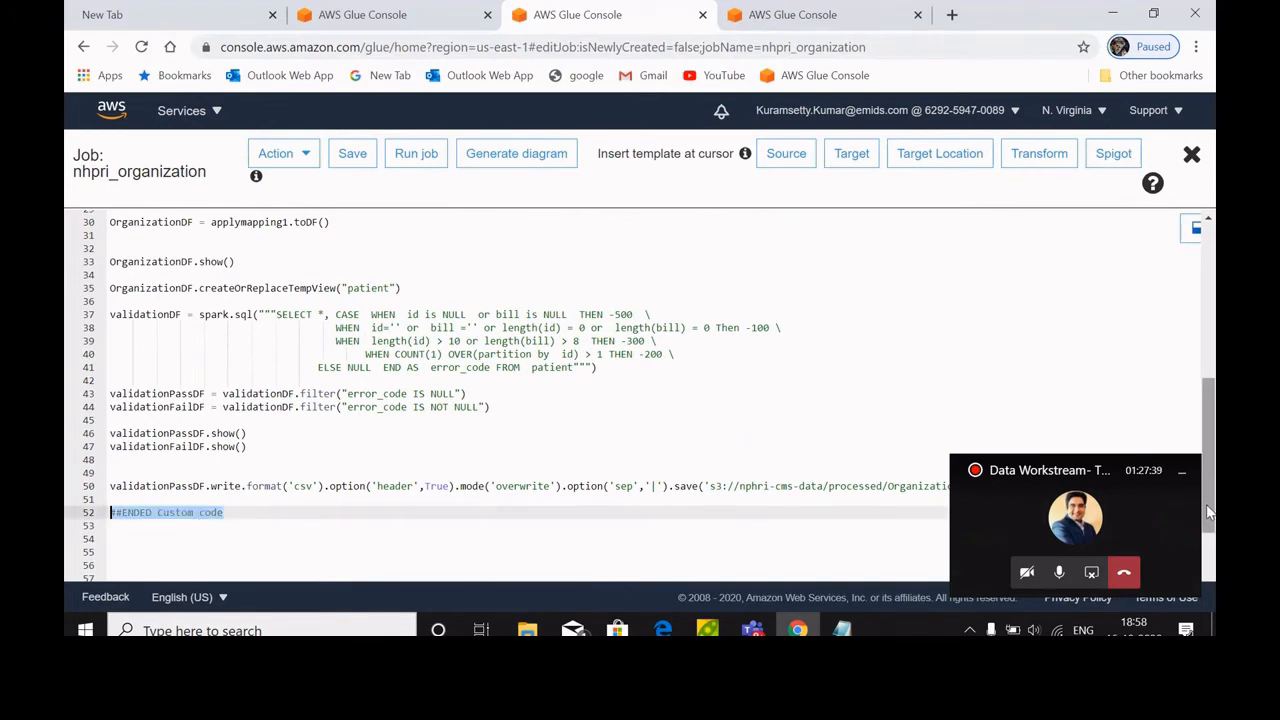
# Step: Revisit the script from the data source to the CSV write, highlighting the whole spark.sql validation query, then clear the highlight
pyautogui.moveTo(1210, 512); pyautogui.dragTo(1213, 440)
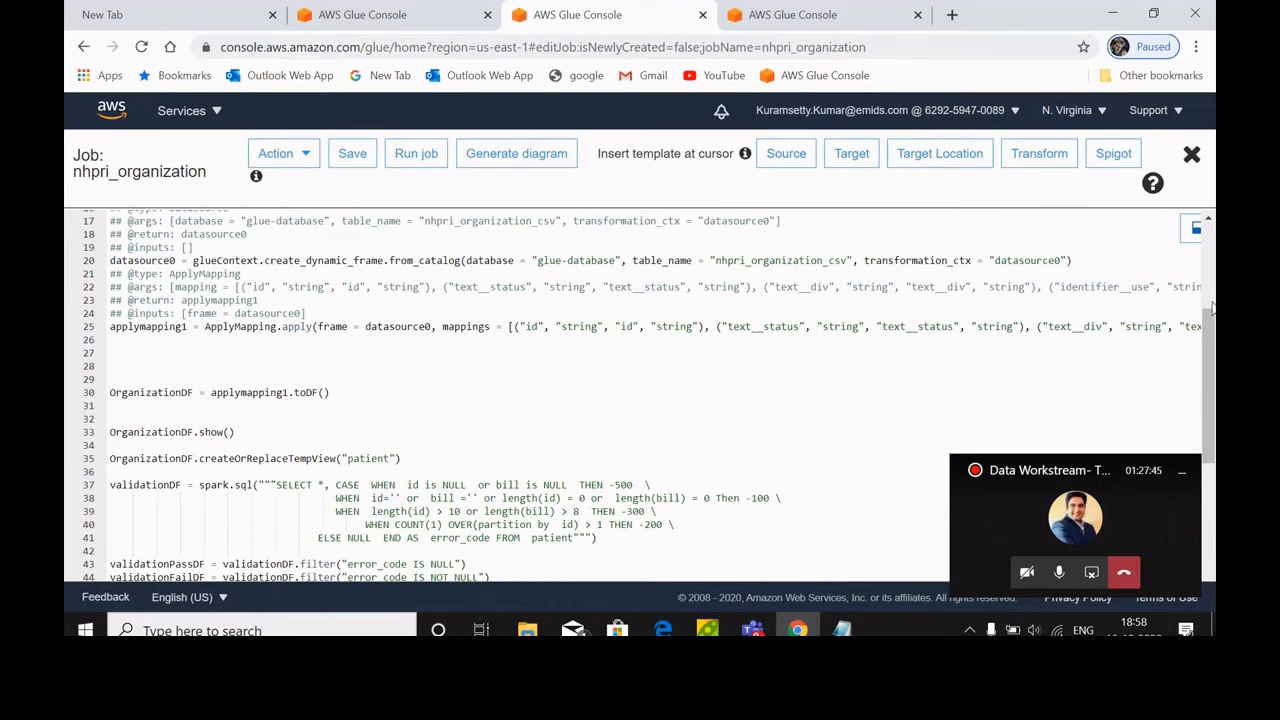
pyautogui.moveTo(1208, 357); pyautogui.dragTo(1205, 452)
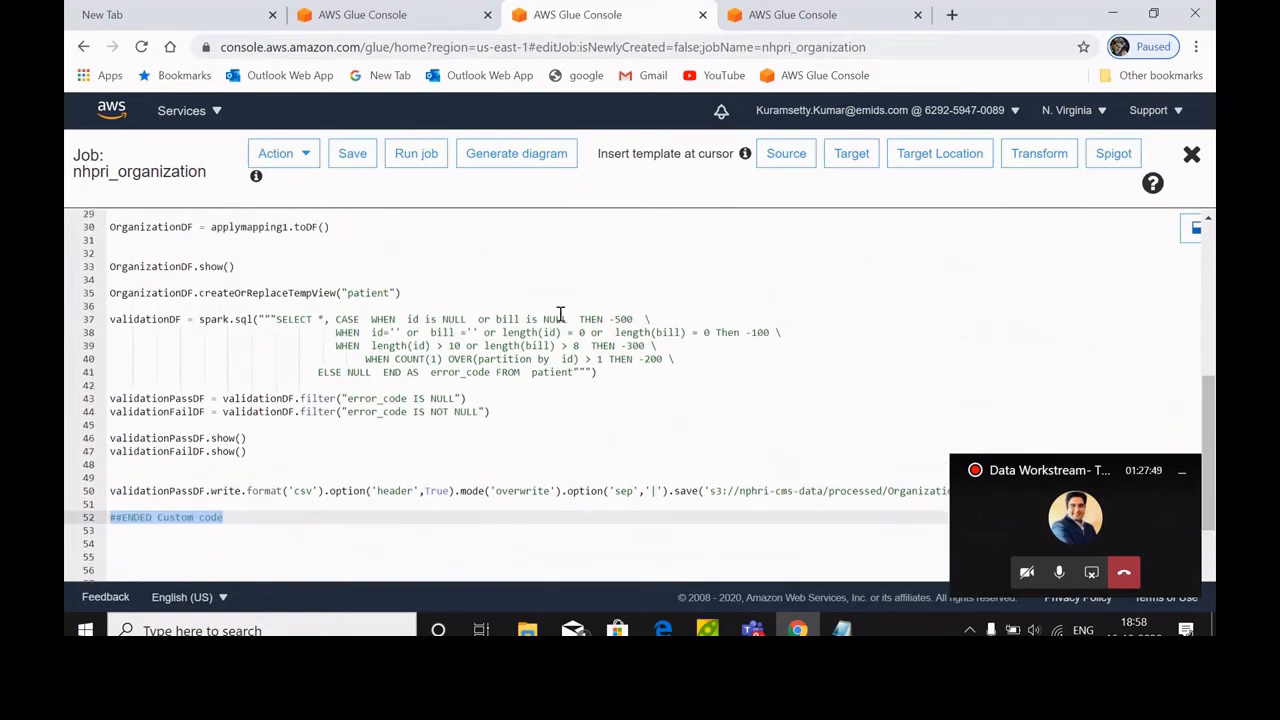
pyautogui.moveTo(264, 318); pyautogui.dragTo(580, 371)
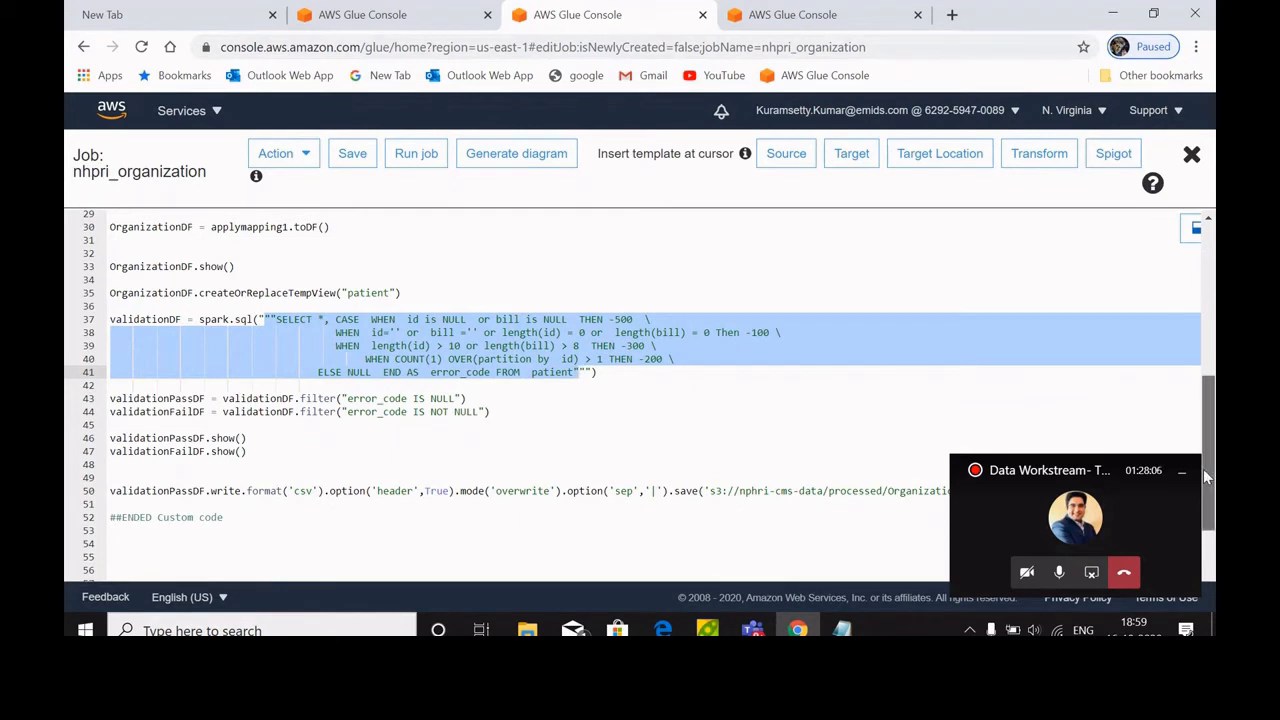
pyautogui.moveTo(1204, 471); pyautogui.dragTo(1208, 500)
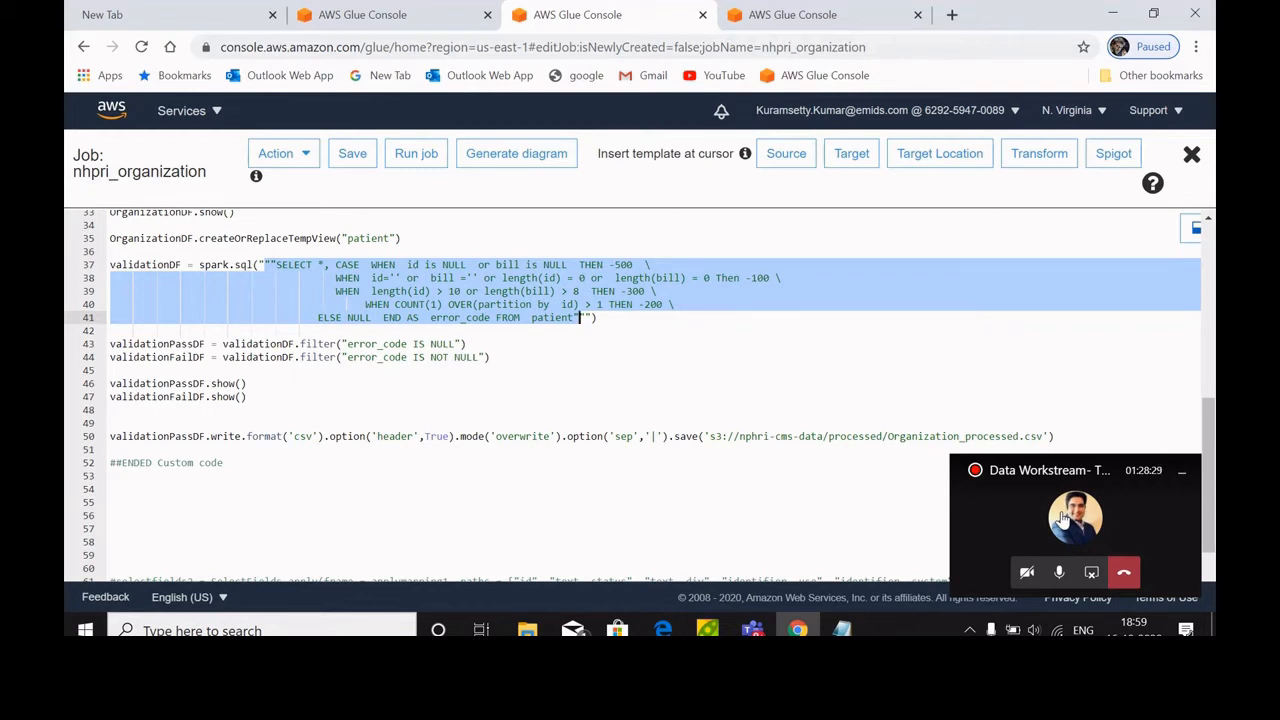
pyautogui.click(1136, 626)
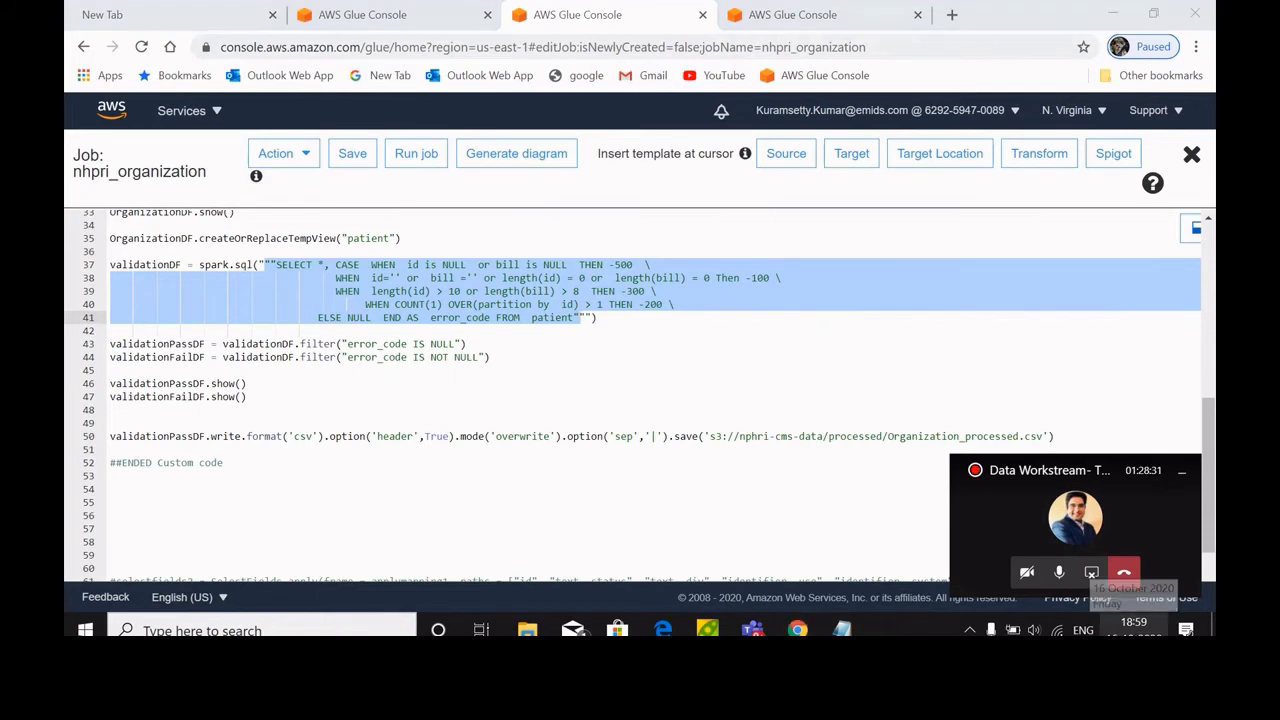
pyautogui.click(791, 508)
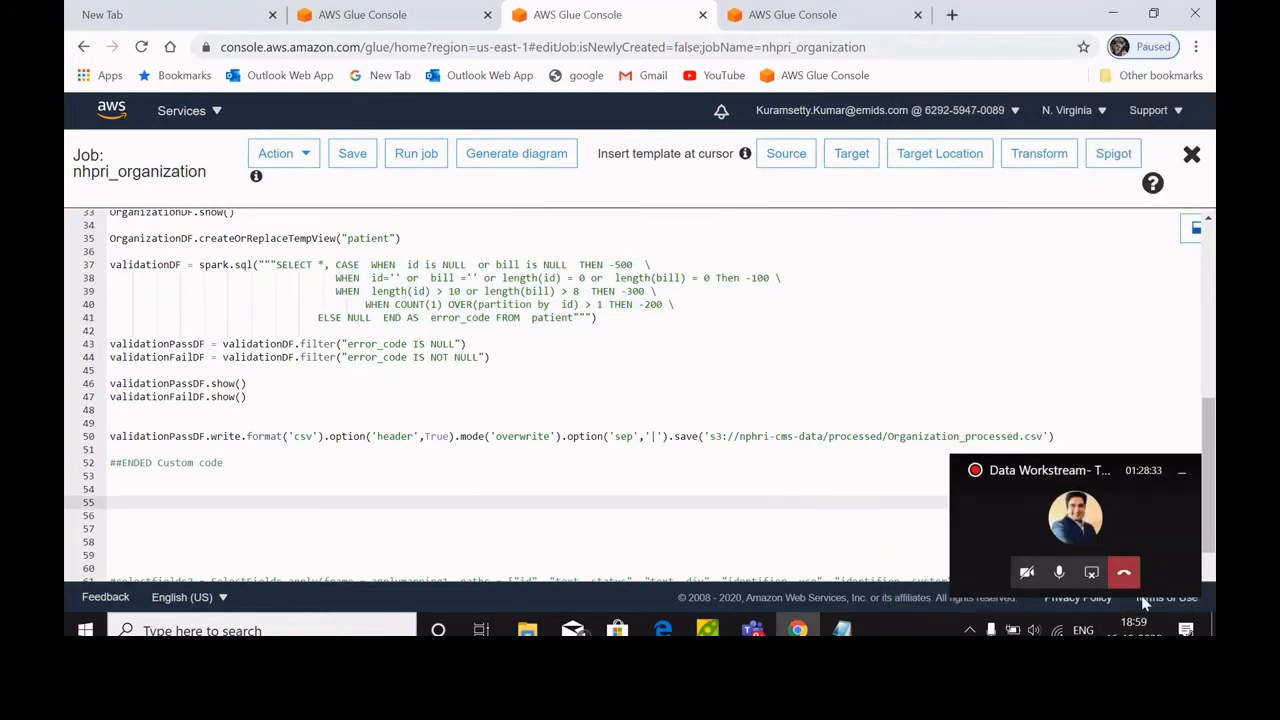
# Step: Check the "Data Workstream- Team Connect" meeting in Microsoft Teams, then return to the nhpri_organization script in AWS Glue
pyautogui.click(1050, 505)
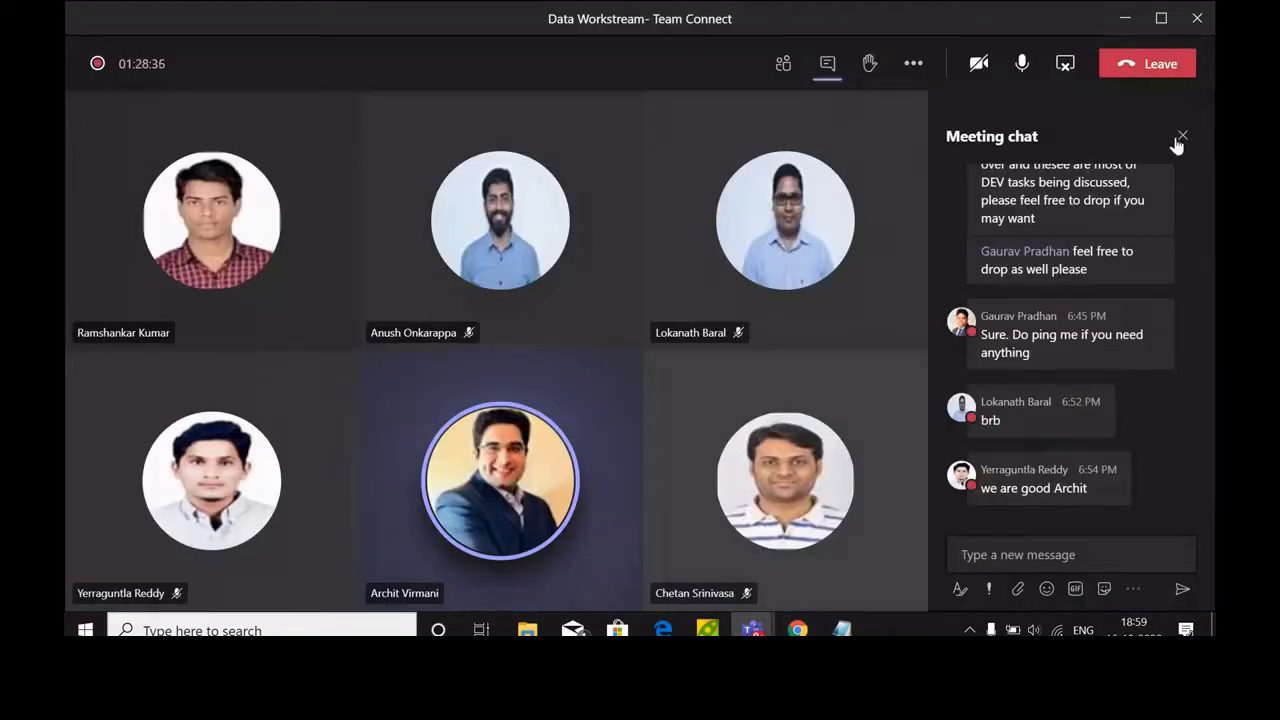
pyautogui.click(1124, 18)
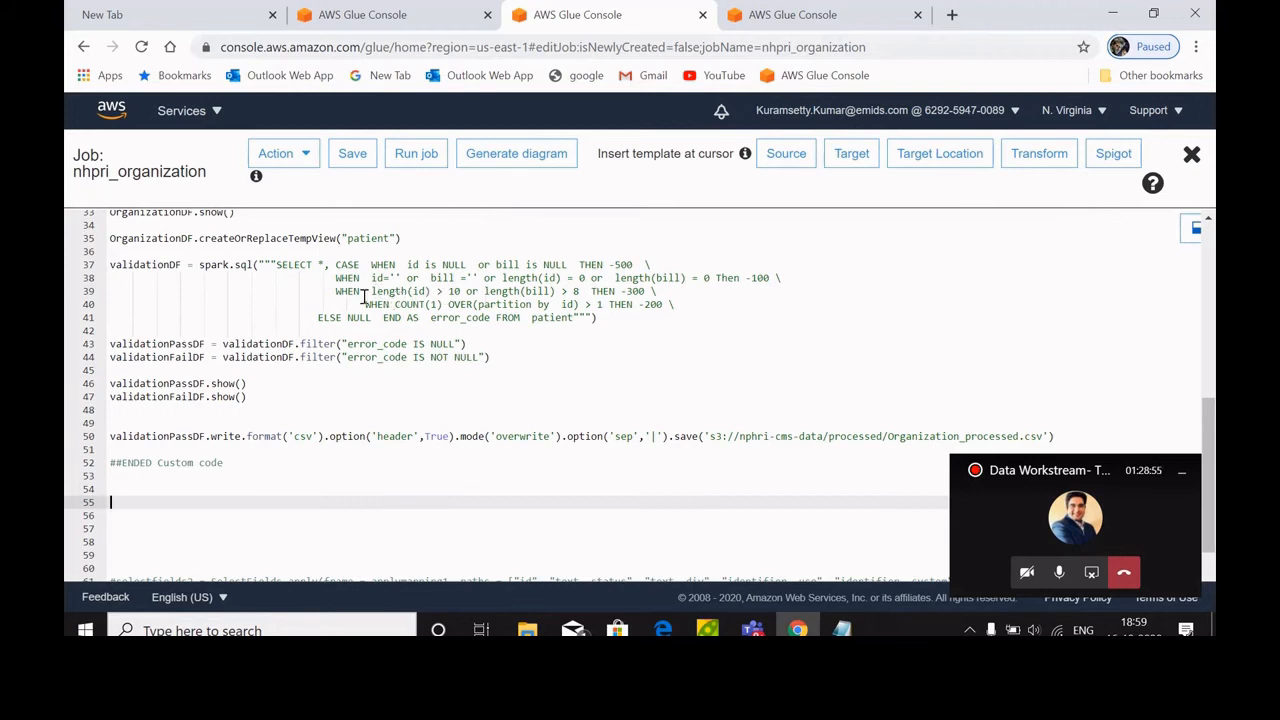
# Step: Highlight the validation query's duplicate-id condition for error code -200, then the length condition for -300 and the NULL condition for -500
pyautogui.moveTo(365, 304); pyautogui.dragTo(566, 305)
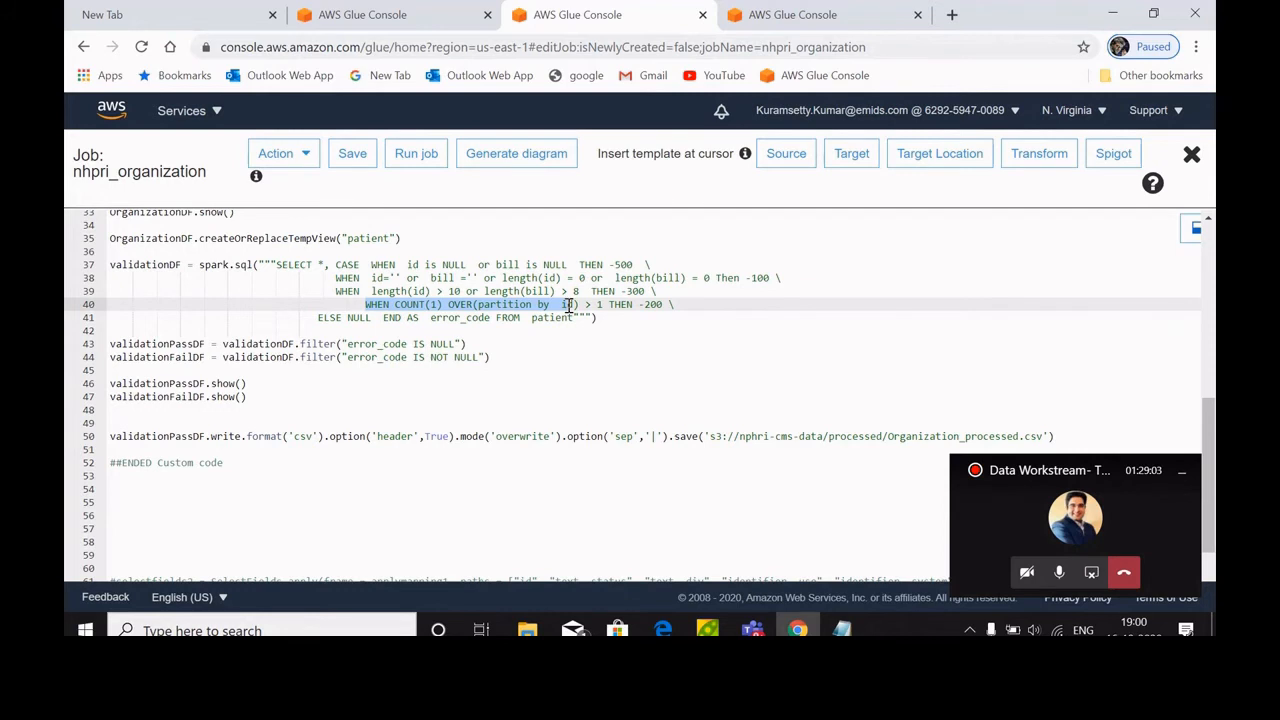
pyautogui.moveTo(568, 306); pyautogui.dragTo(601, 306)
pyautogui.click(601, 306)
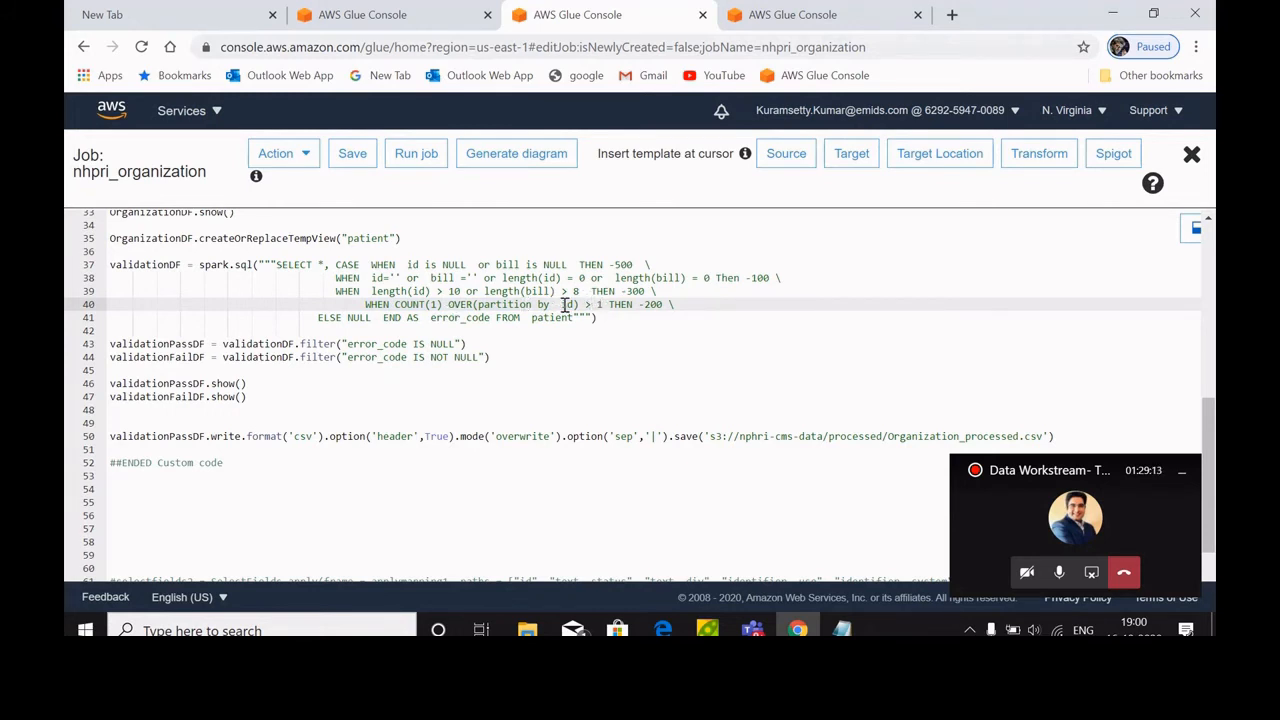
pyautogui.click(565, 306)
pyautogui.moveTo(643, 306); pyautogui.dragTo(677, 308)
pyautogui.moveTo(546, 291); pyautogui.dragTo(656, 291)
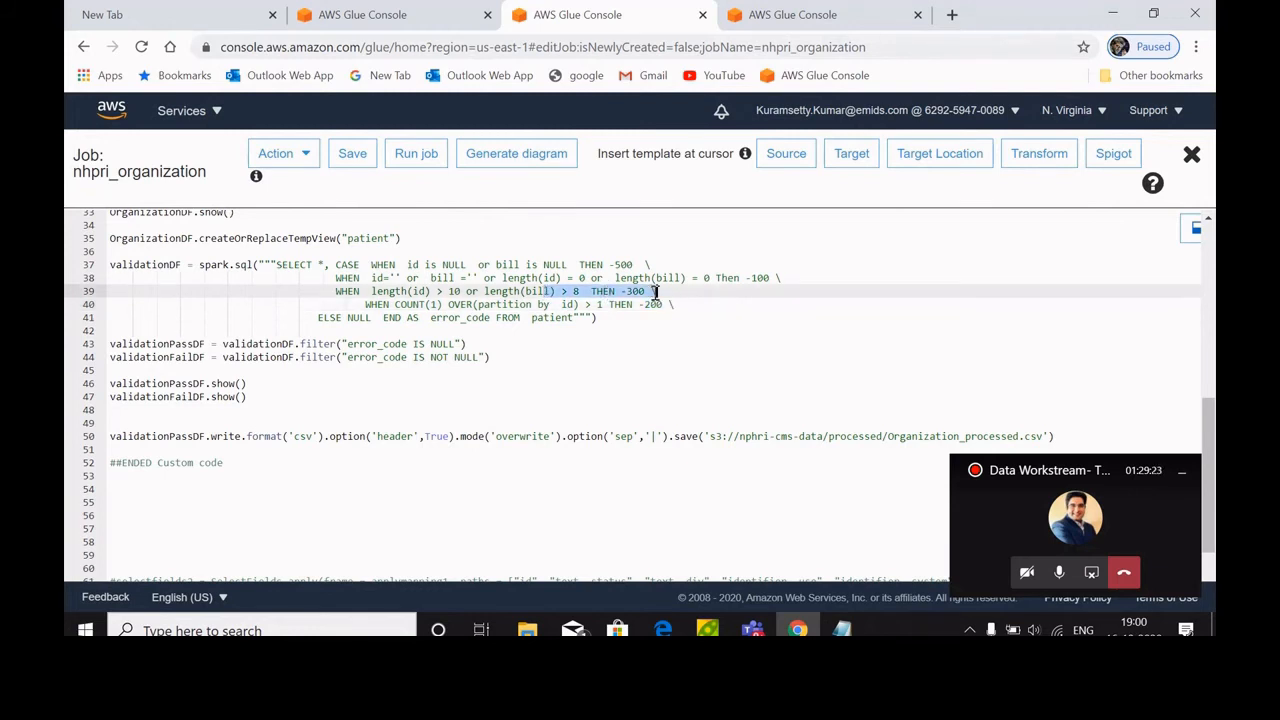
pyautogui.moveTo(541, 265); pyautogui.dragTo(634, 264)
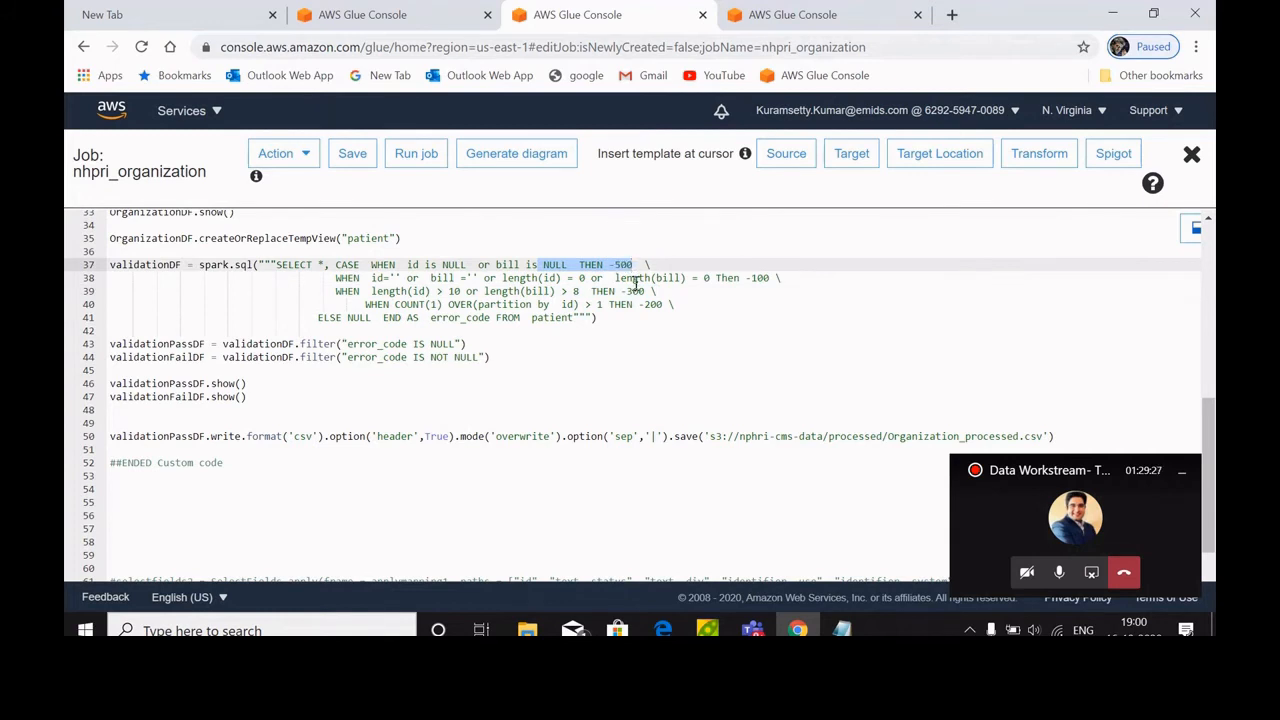
# Step: Review the CSV write on line 50, highlighting its header and overwrite options, the 'csv' format and the "processed" folder in the S3 path
pyautogui.moveTo(1208, 432)
pyautogui.mouseDown()
pyautogui.moveTo(1209, 452)
pyautogui.moveTo(1211, 440)
pyautogui.mouseUp()
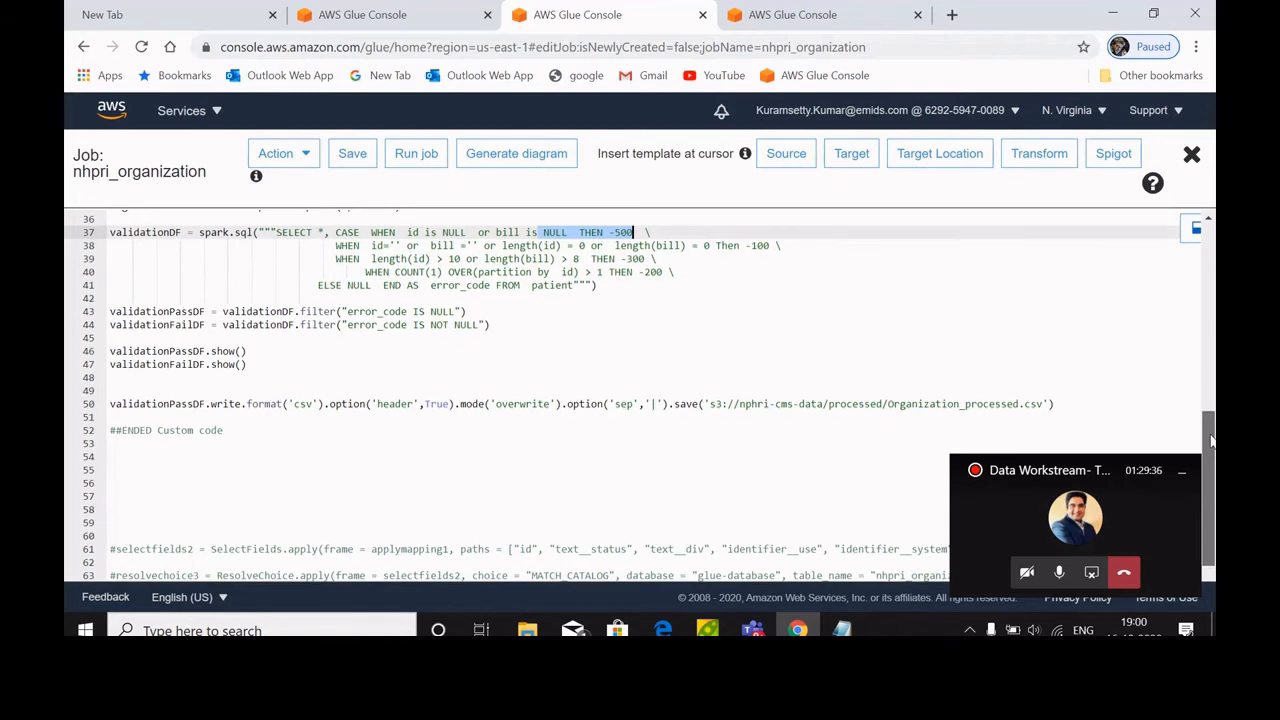
pyautogui.moveTo(1211, 440); pyautogui.dragTo(1211, 462)
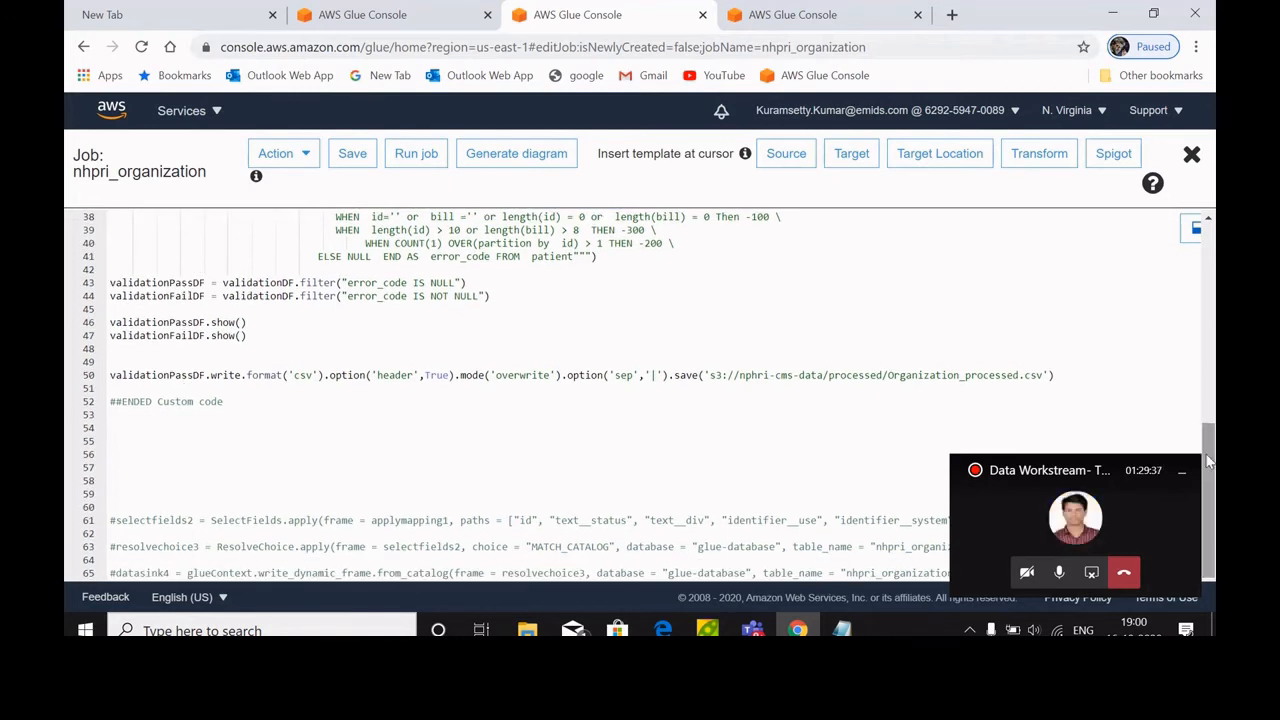
pyautogui.moveTo(314, 378); pyautogui.dragTo(466, 376)
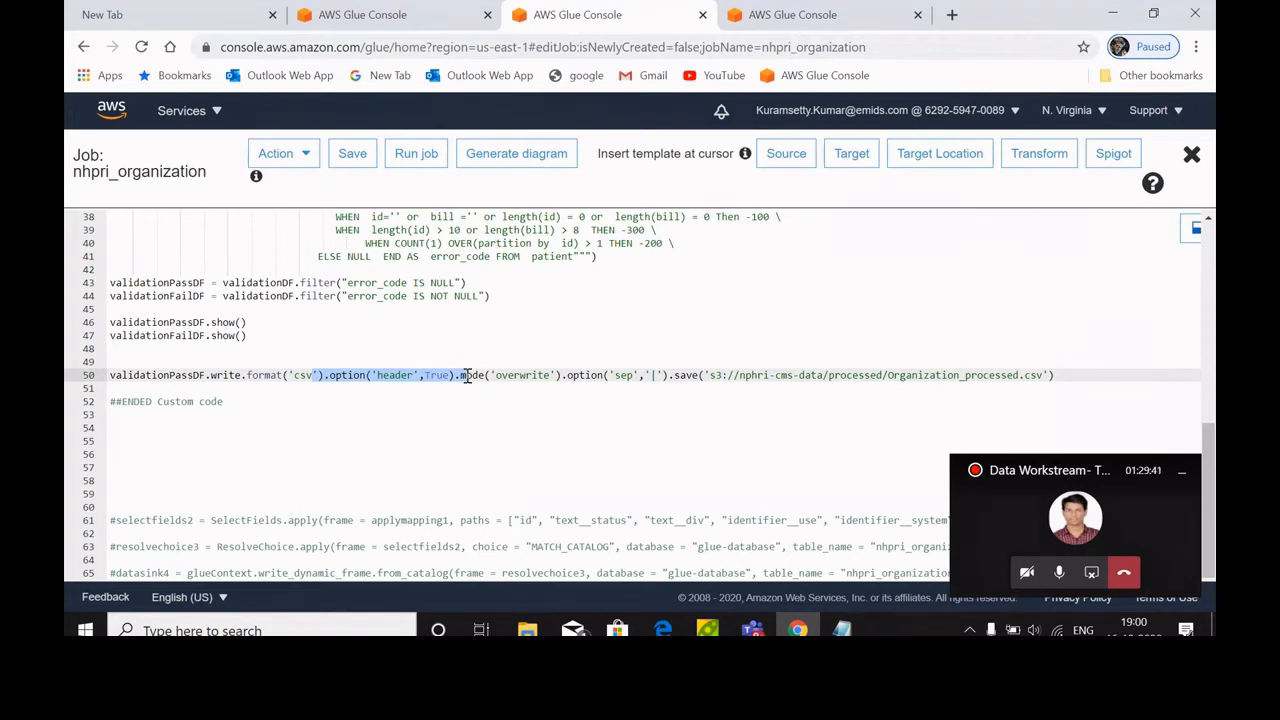
pyautogui.moveTo(466, 376); pyautogui.dragTo(516, 375)
pyautogui.doubleClick(302, 375)
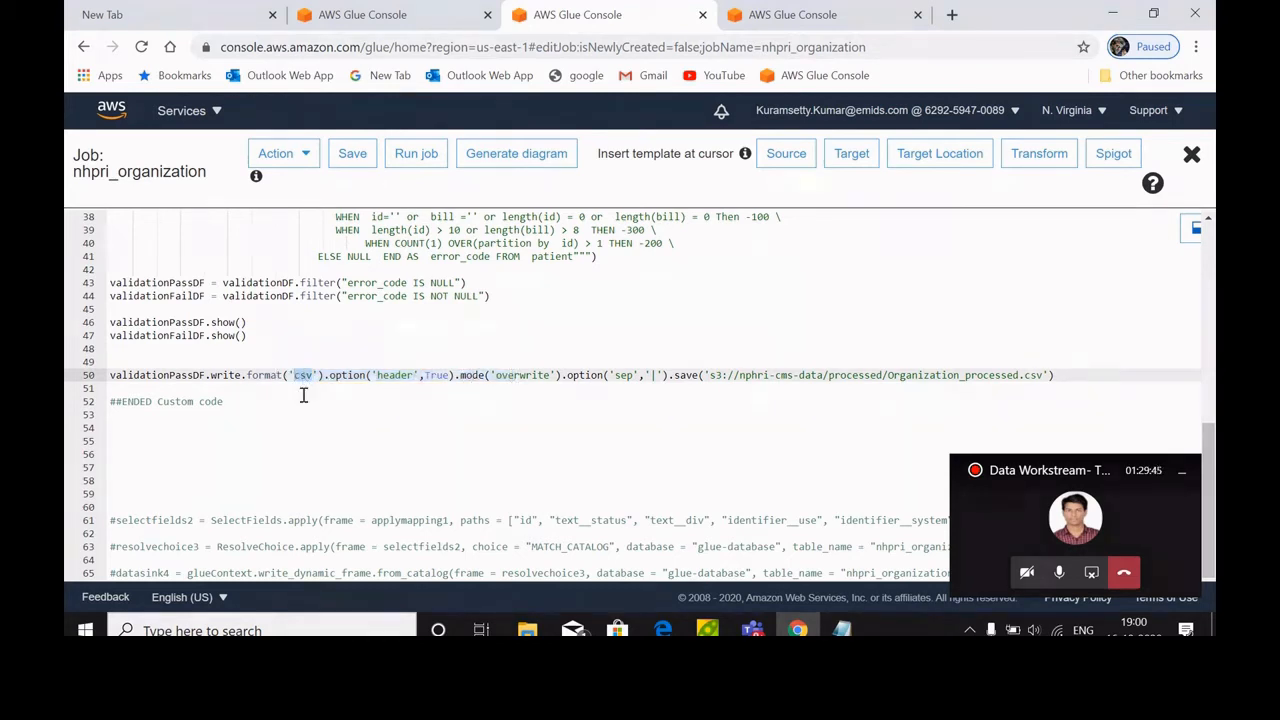
pyautogui.click(857, 380)
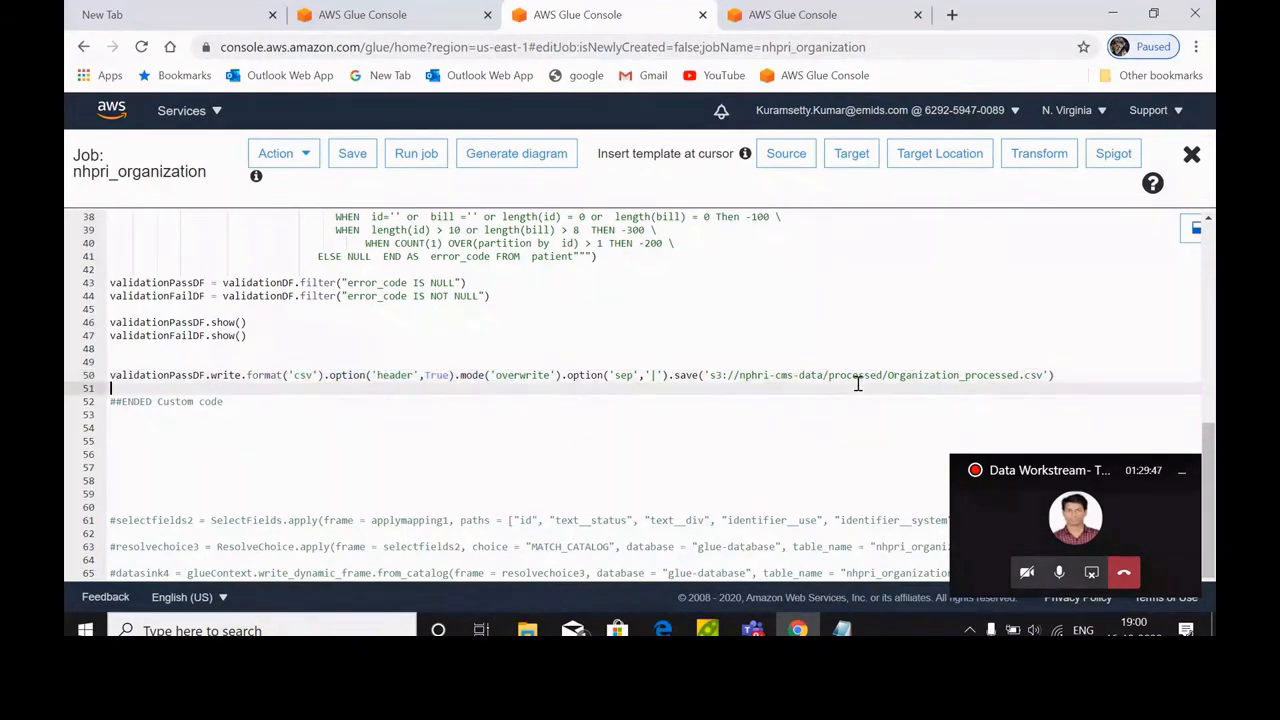
pyautogui.doubleClick(871, 377)
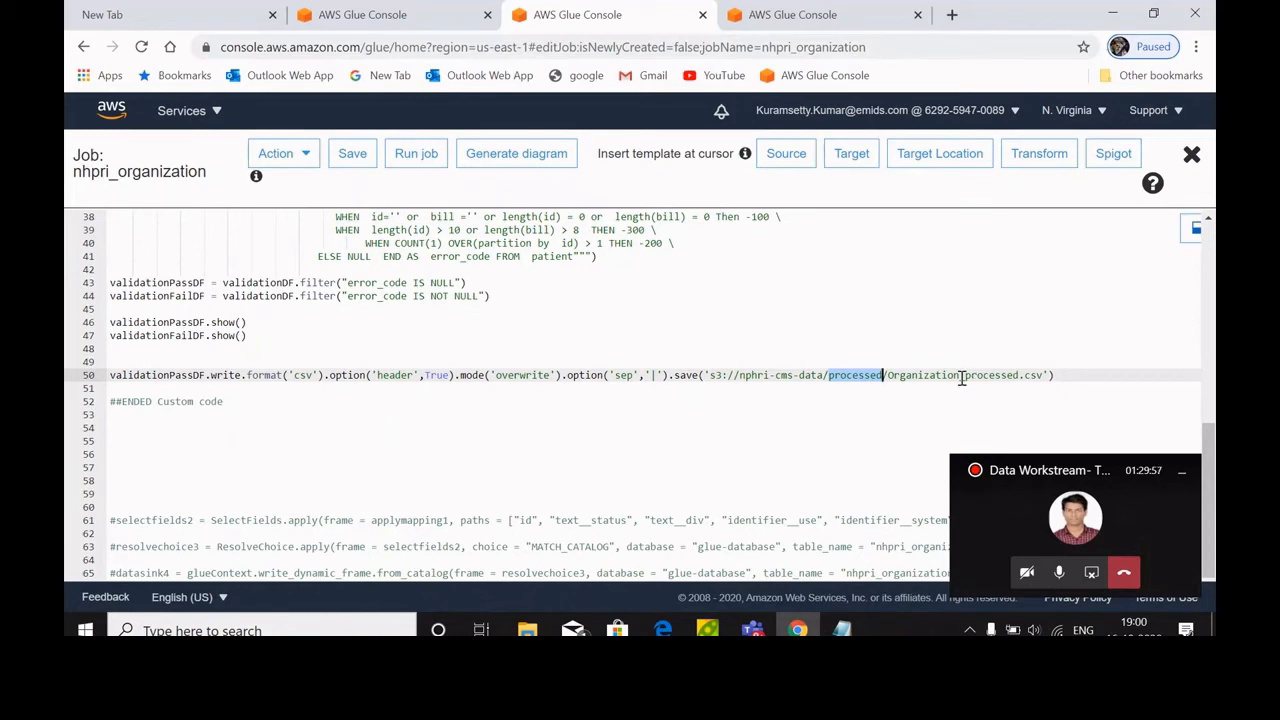
# Step: Review the sample job's script down to the datasink4 line, then return to the nhpri_organization script
pyautogui.click(371, 12)
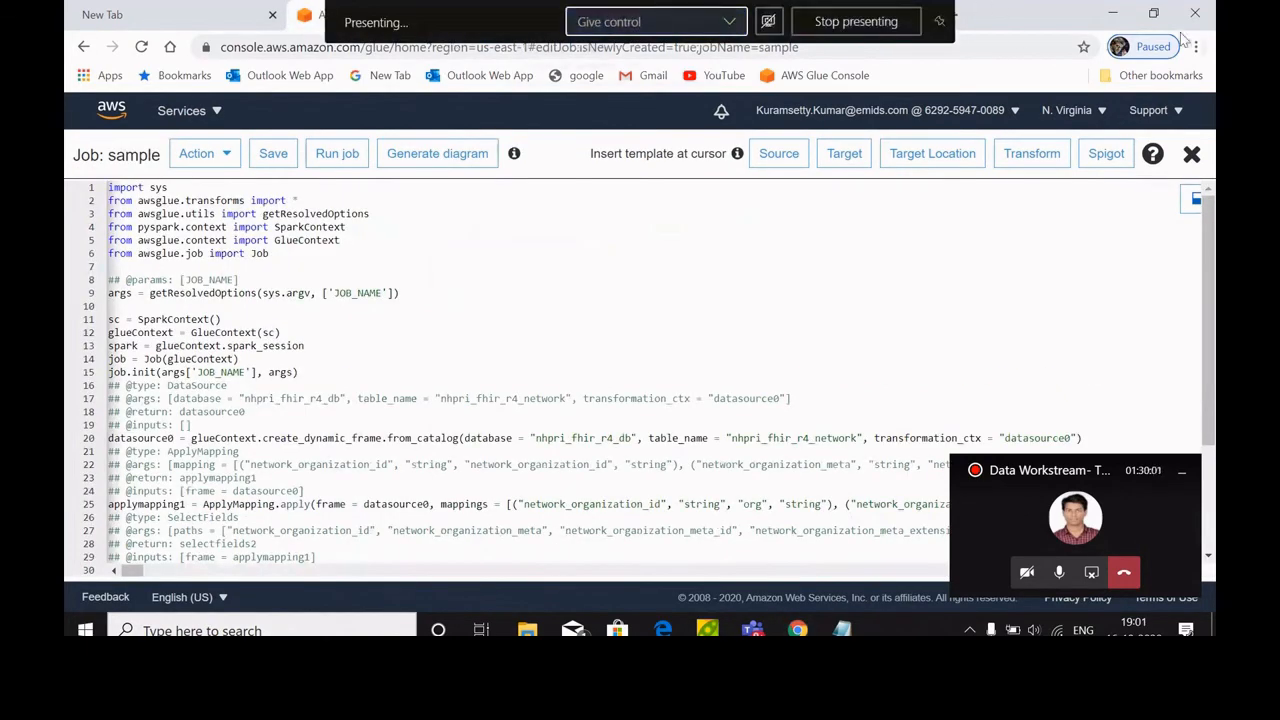
pyautogui.click(1154, 16)
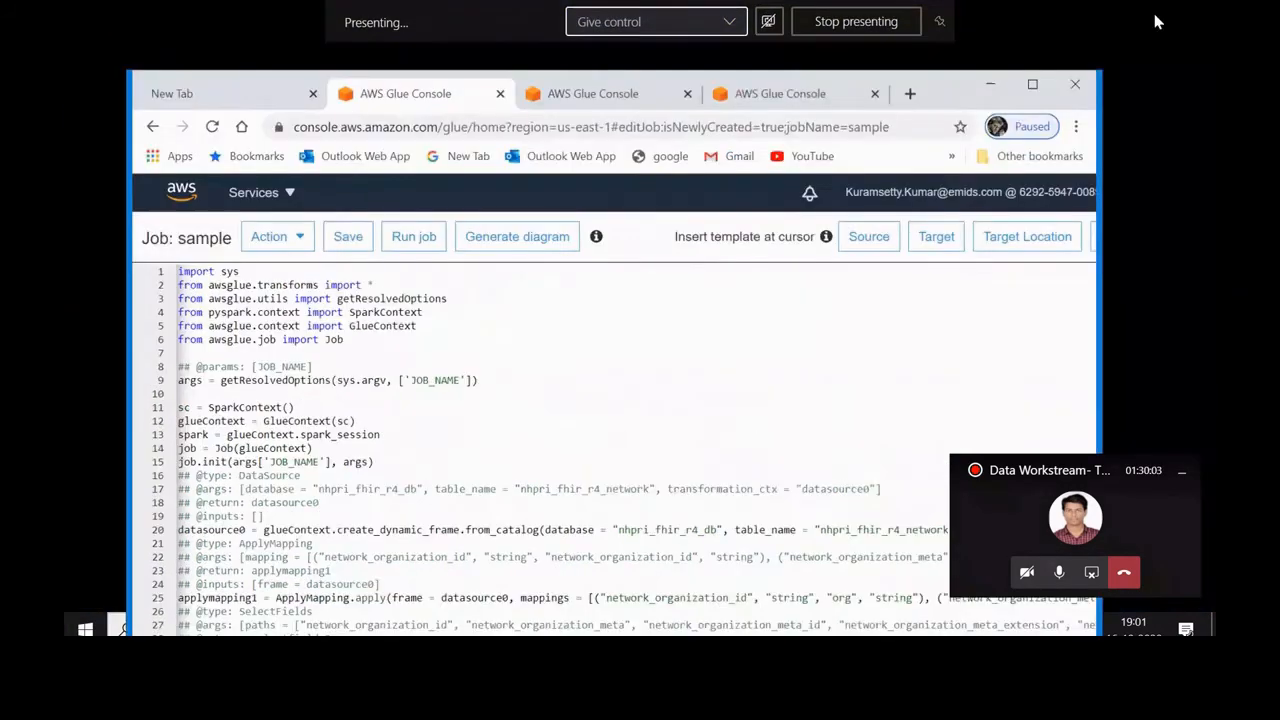
pyautogui.click(1046, 108)
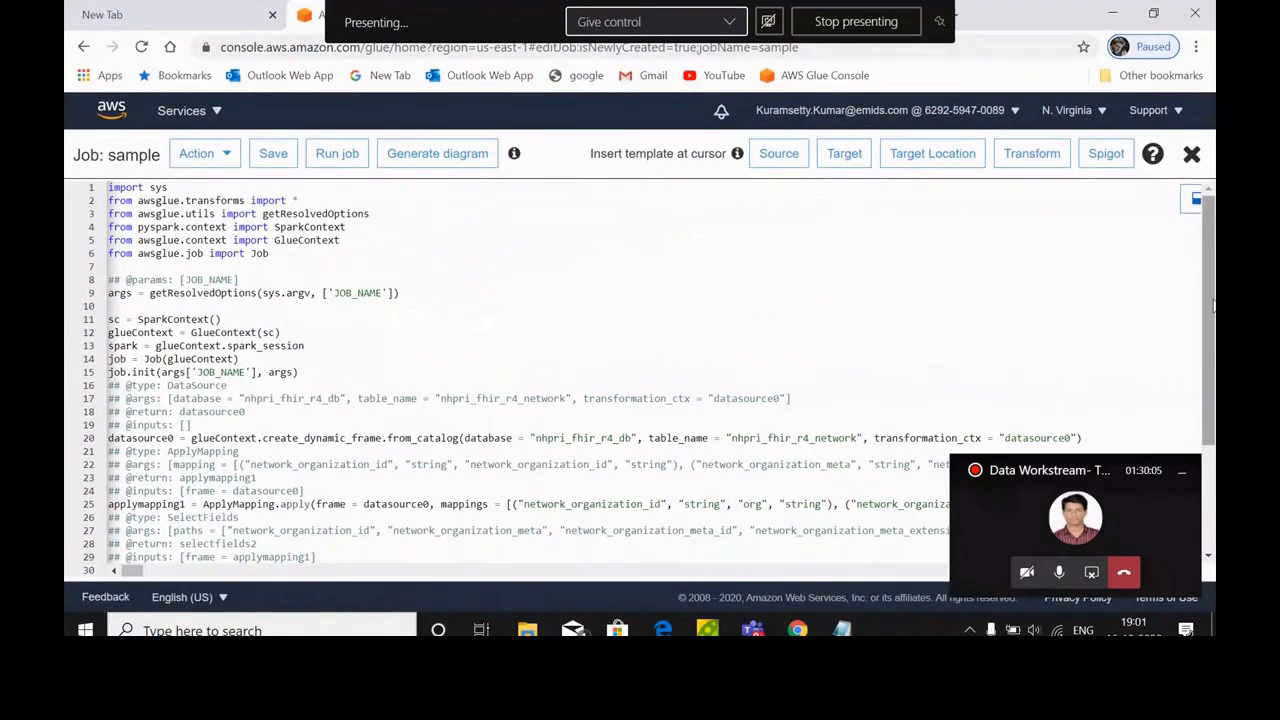
pyautogui.scroll(-3, 1100, 400)
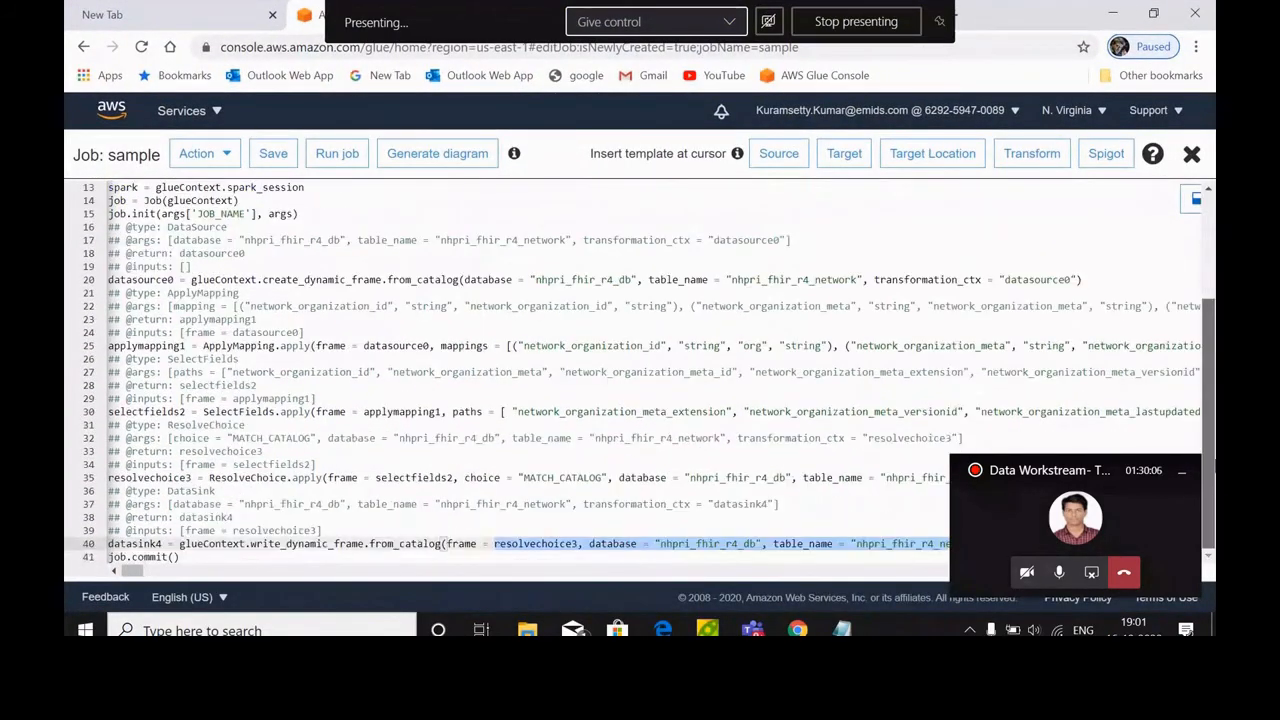
pyautogui.click(1182, 470)
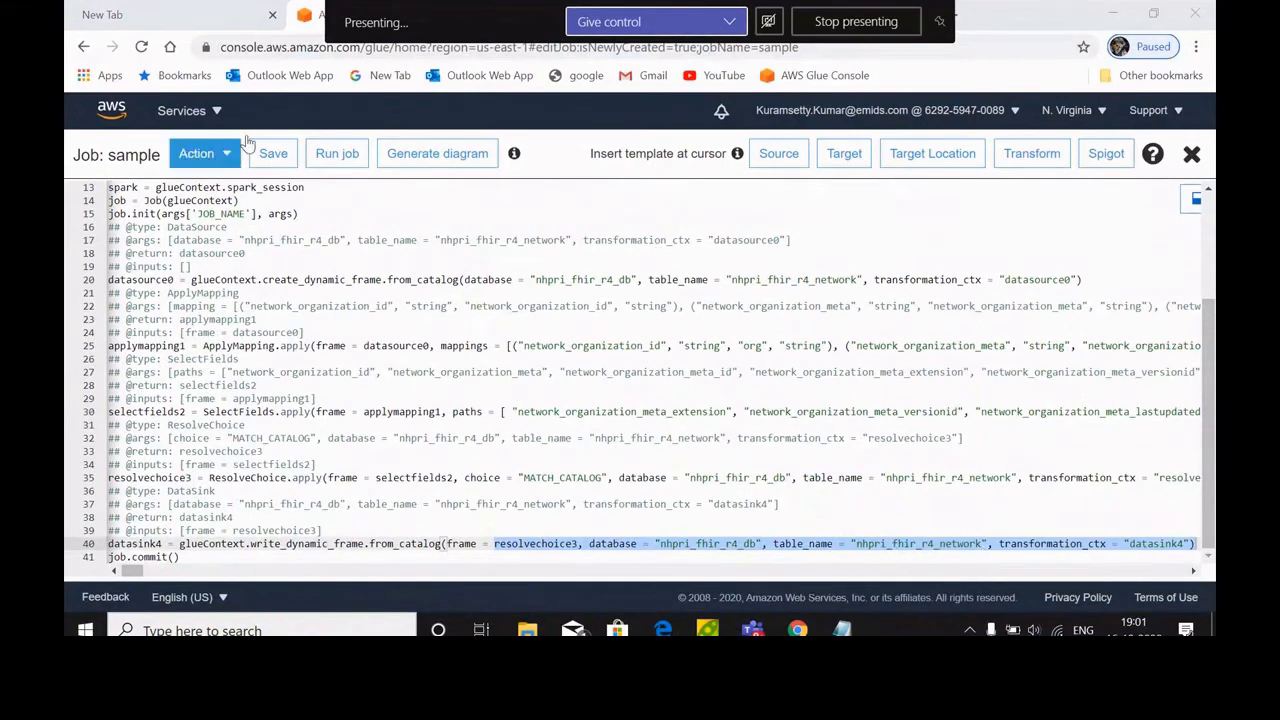
pyautogui.click(1154, 14)
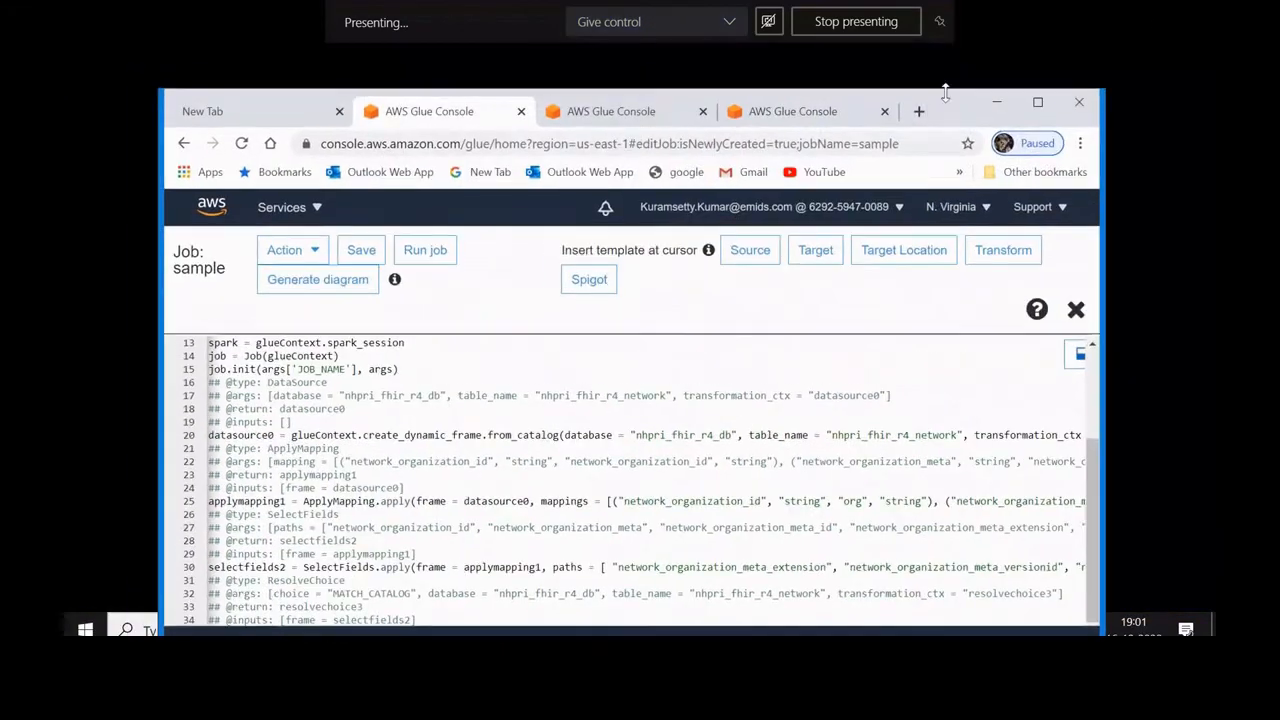
pyautogui.click(820, 111)
pyautogui.click(645, 112)
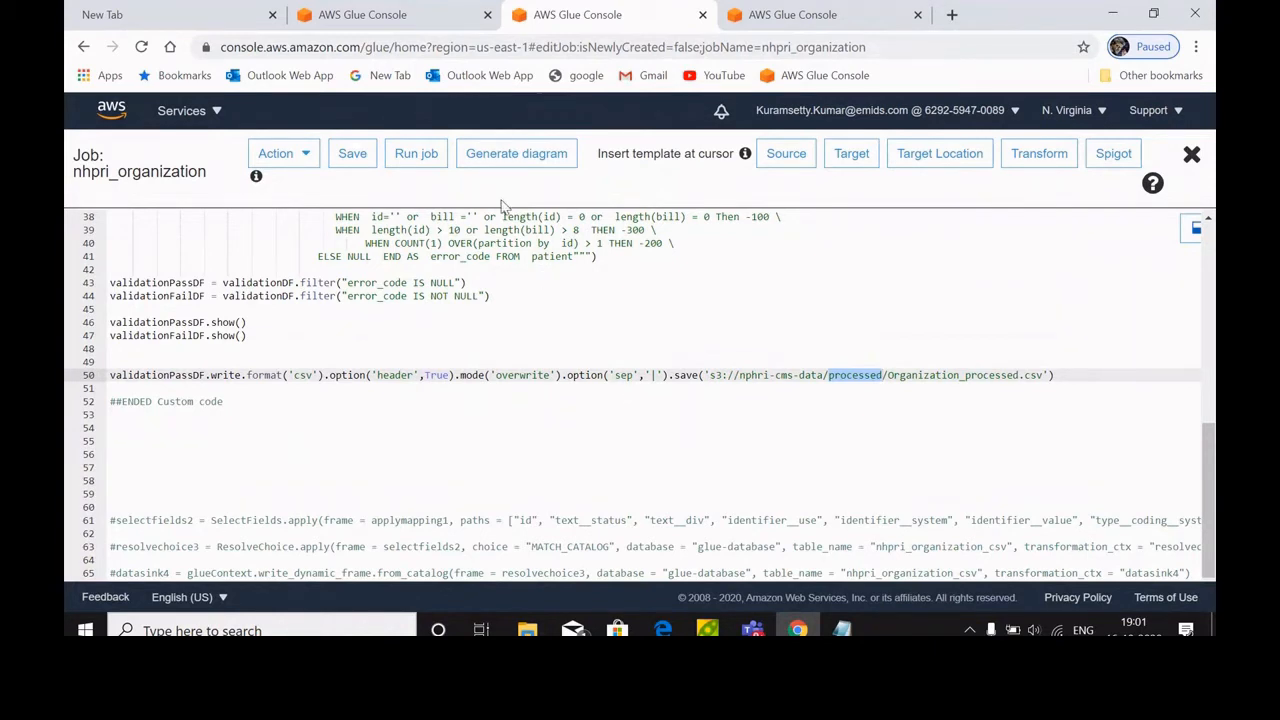
# Step: Leave the sample job's script and open the list of AWS Glue ETL jobs
pyautogui.moveTo(343, 8)
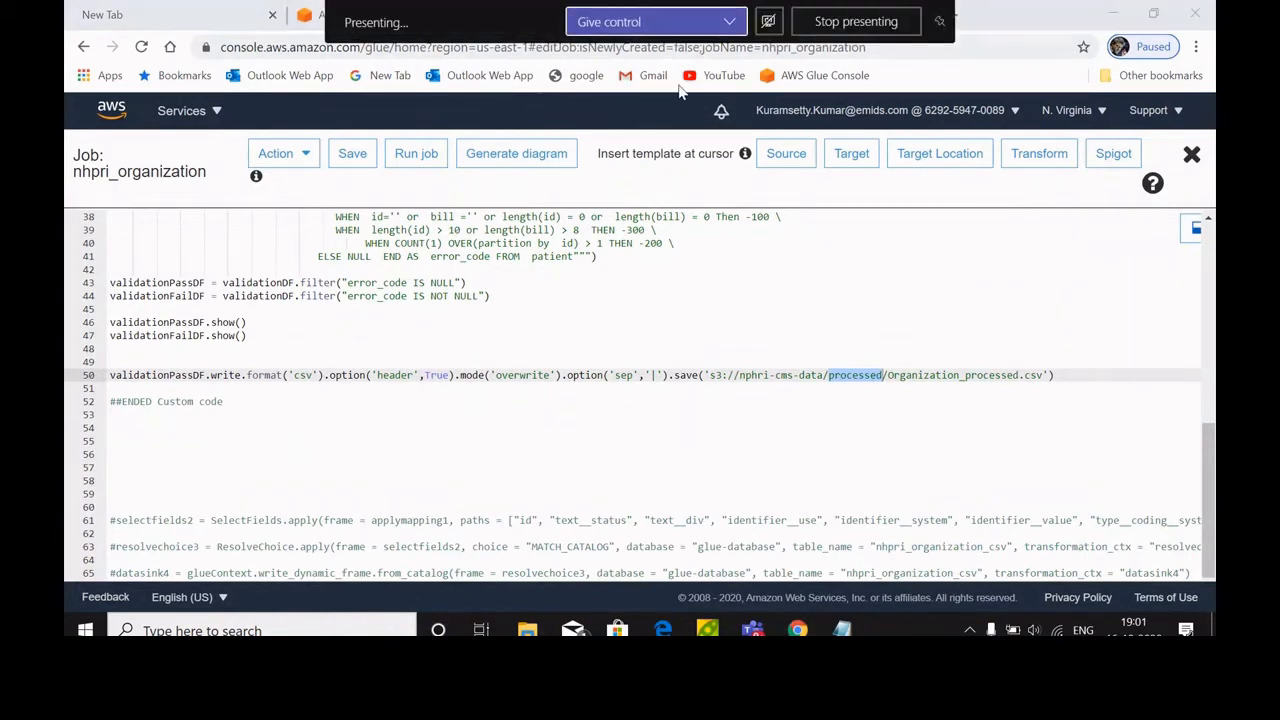
pyautogui.click(300, 15)
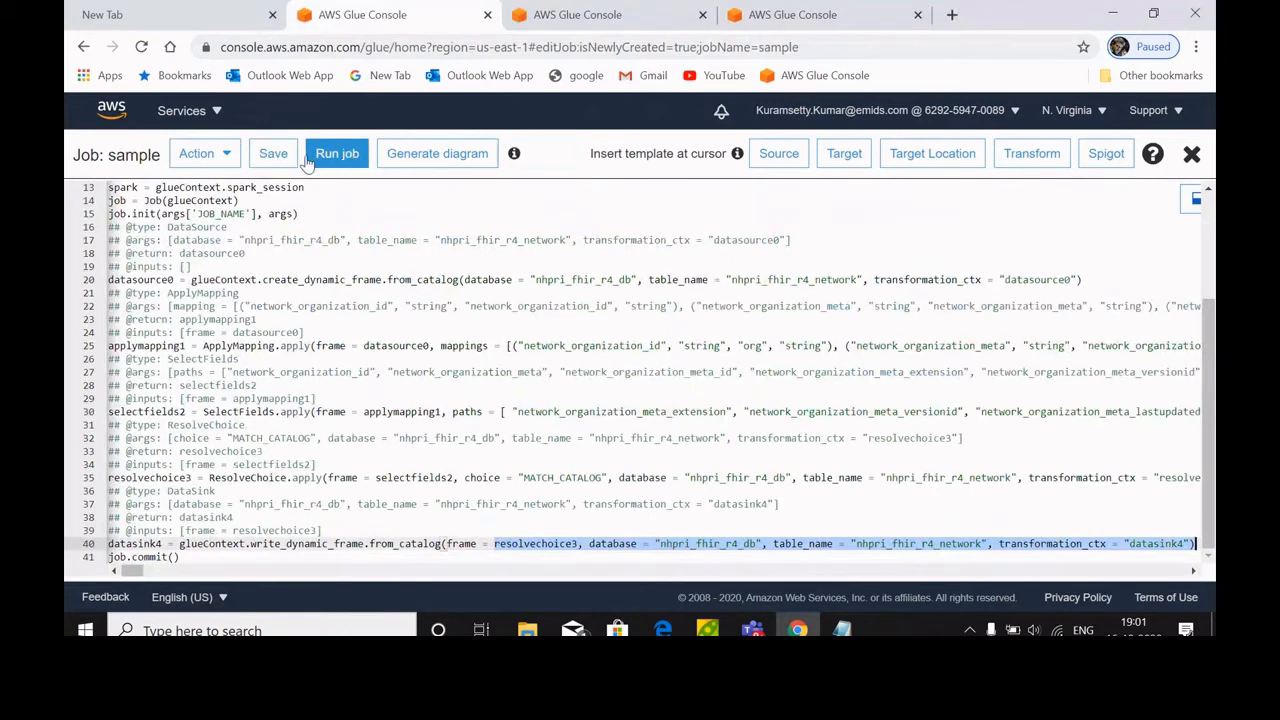
pyautogui.click(195, 112)
pyautogui.click(153, 296)
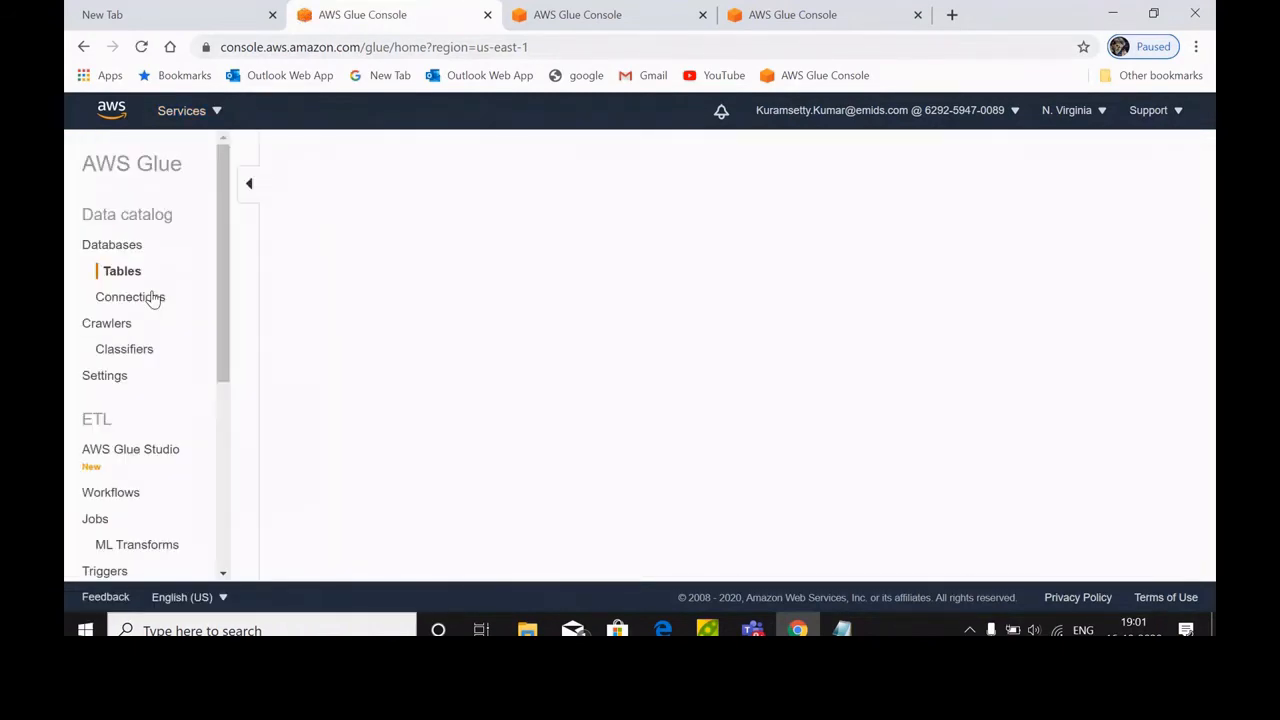
pyautogui.click(114, 492)
pyautogui.moveTo(220, 303); pyautogui.dragTo(238, 431)
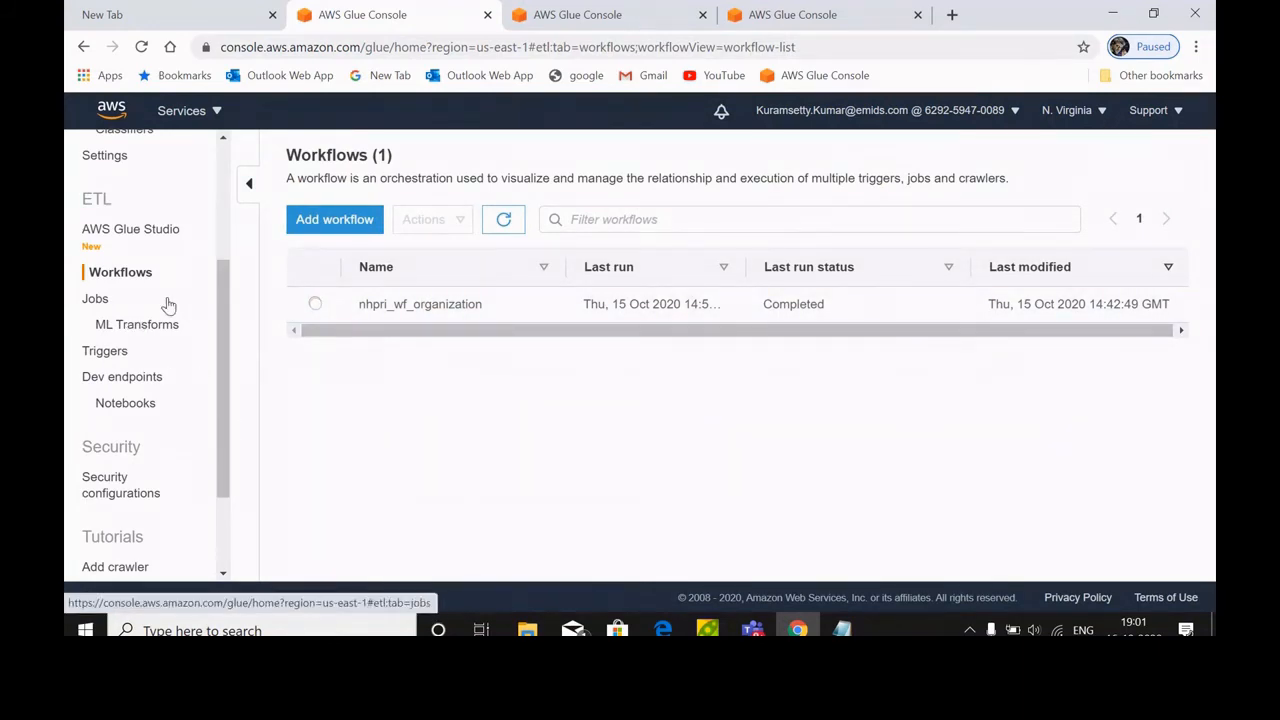
pyautogui.click(98, 300)
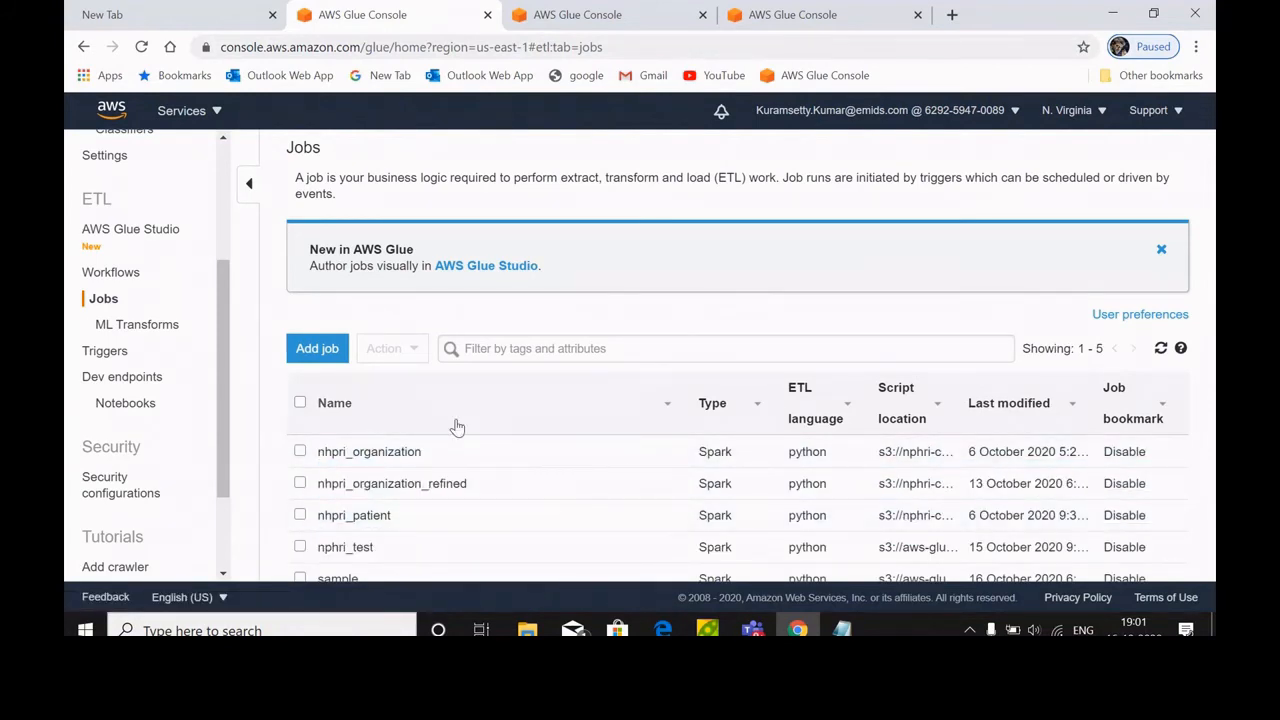
# Step: Open the nhpri_organization_refined job's script in the expanded script editor and skim it from the imports to the exception and logging code
pyautogui.click(300, 483)
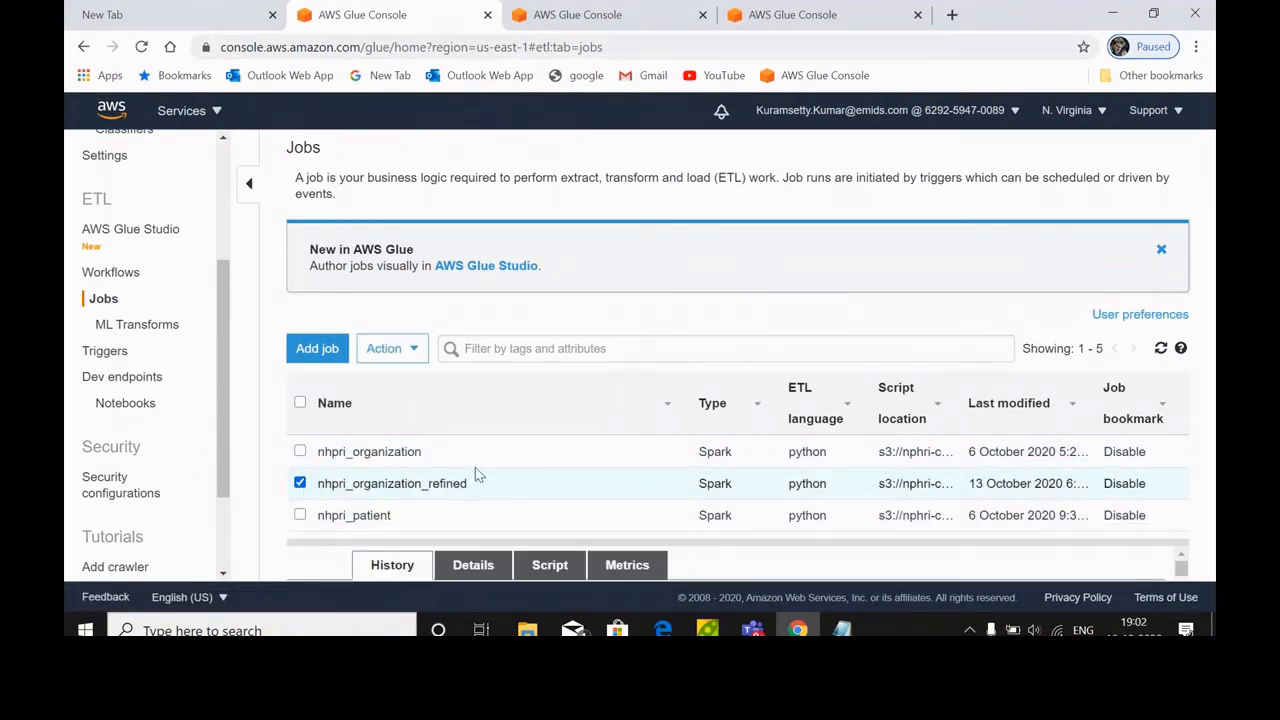
pyautogui.click(549, 565)
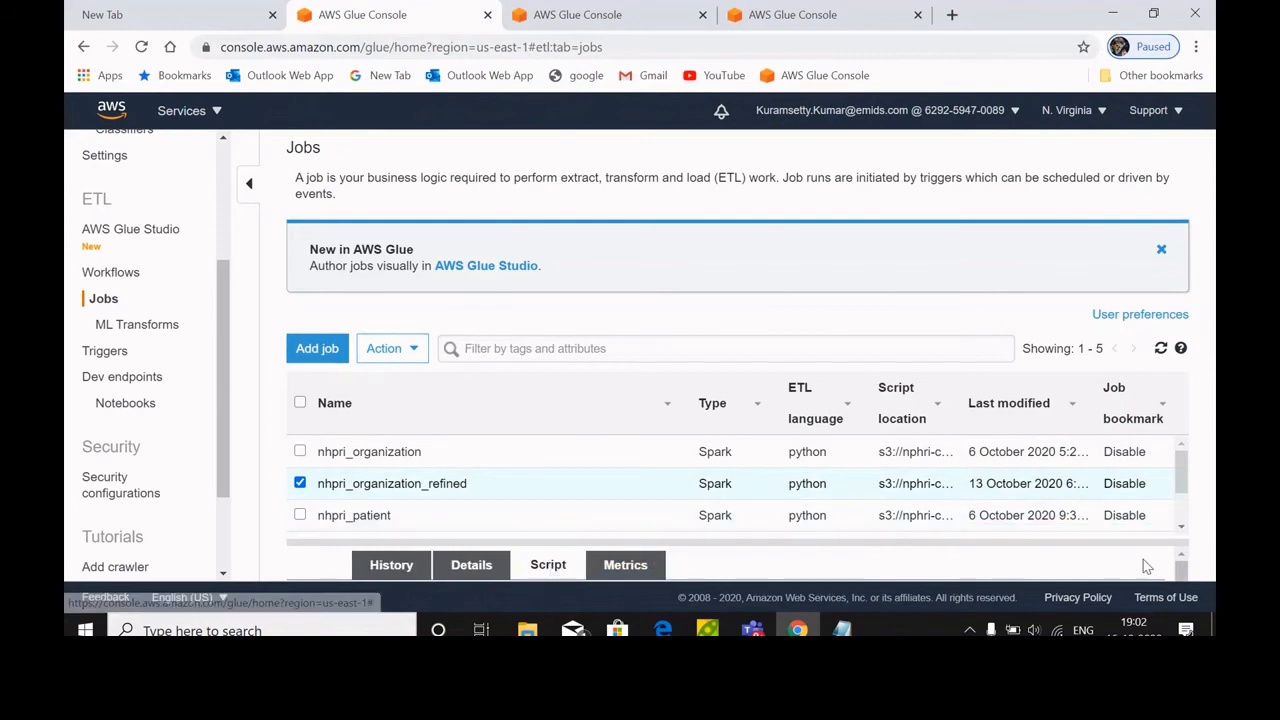
pyautogui.moveTo(811, 543); pyautogui.dragTo(840, 274)
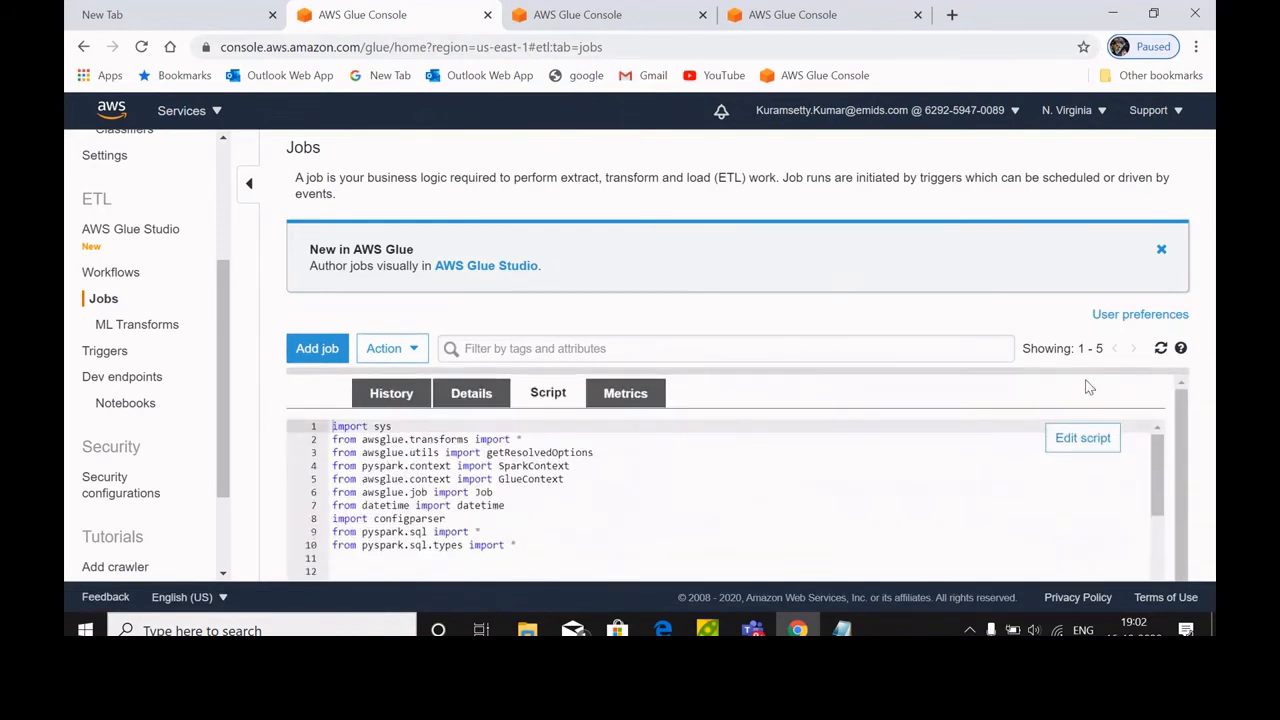
pyautogui.click(1088, 437)
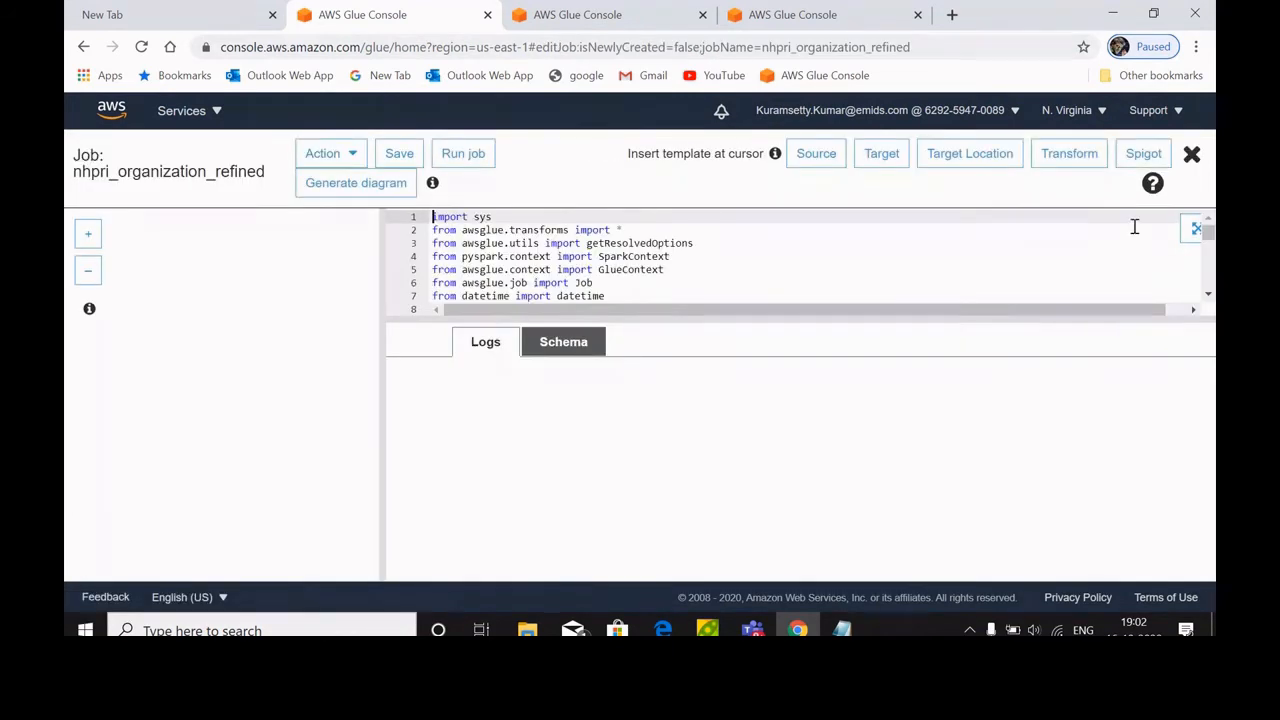
pyautogui.click(1192, 236)
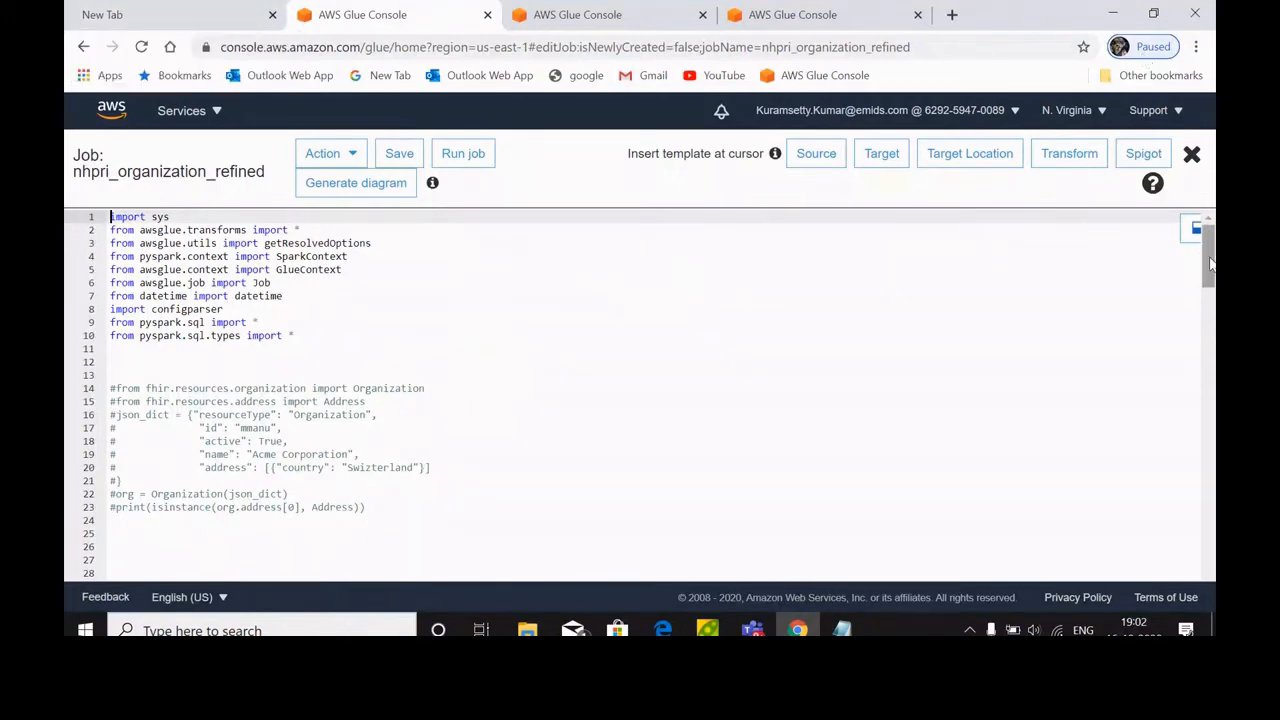
pyautogui.moveTo(1208, 263); pyautogui.dragTo(1208, 548)
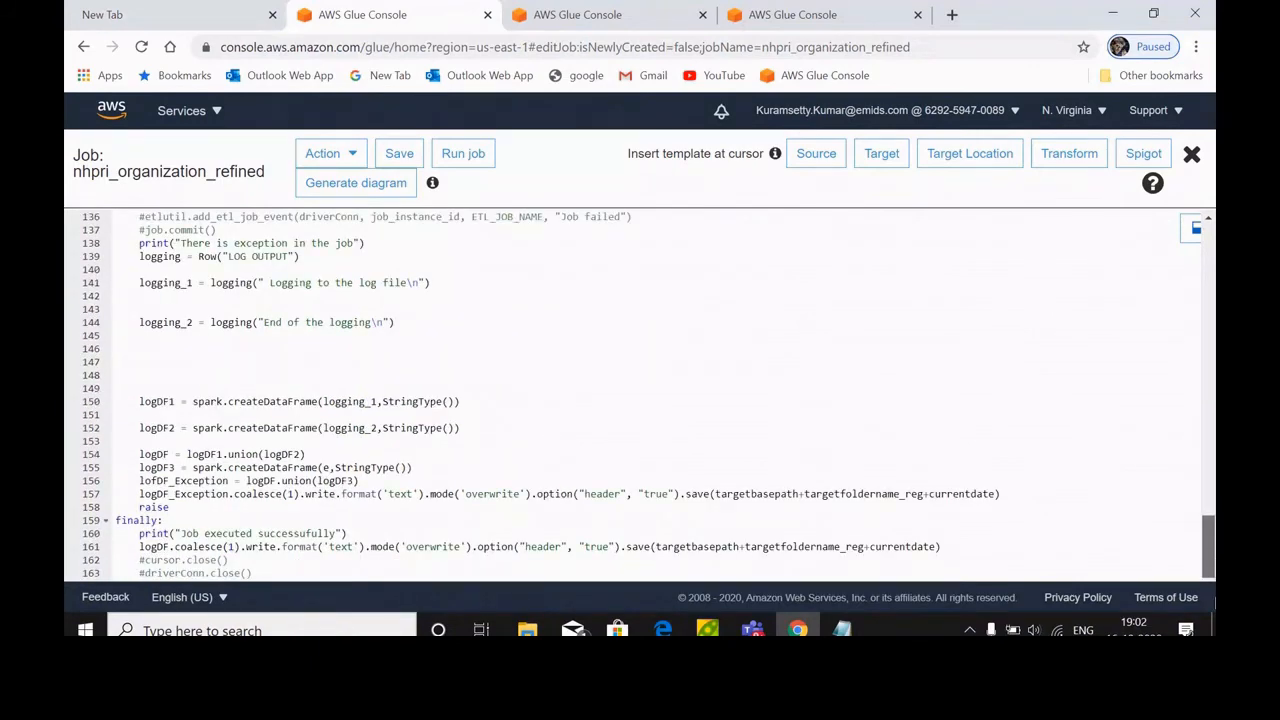
pyautogui.moveTo(1208, 548); pyautogui.dragTo(1207, 232)
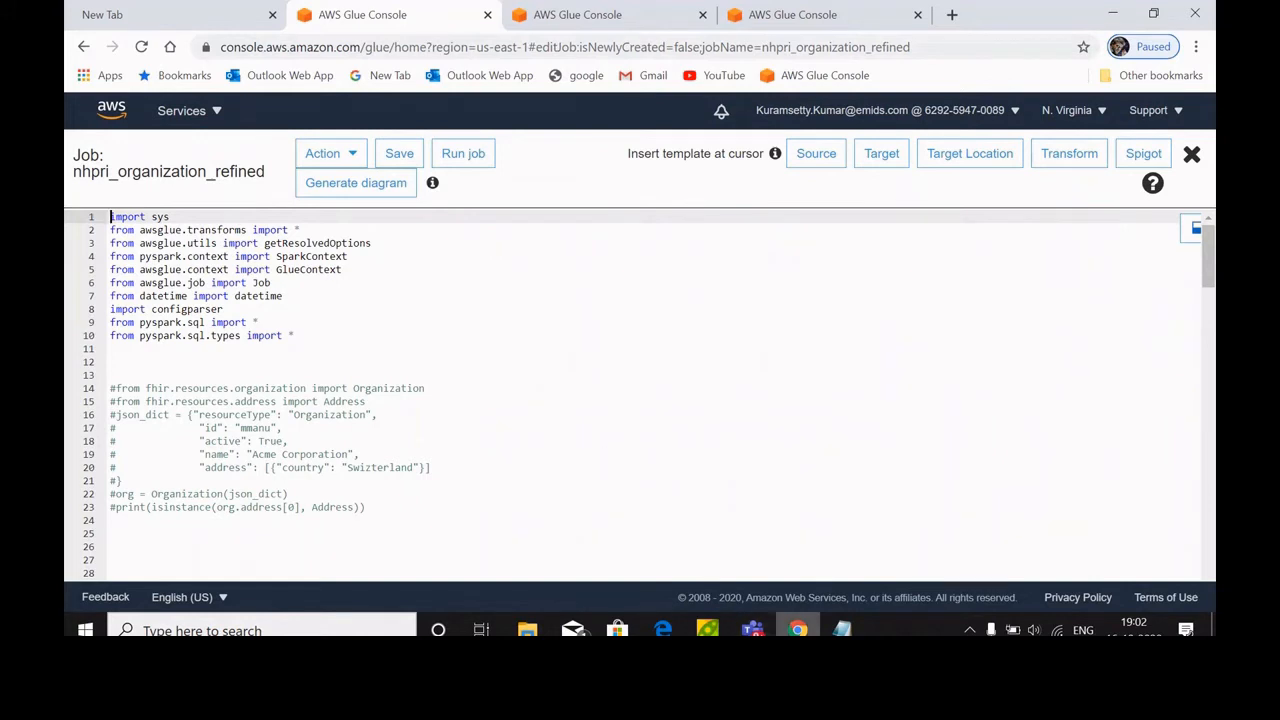
# Step: Check the "Data Workstream- Team Connect" meeting window in Microsoft Teams, returning briefly to the nhpri_organization_refined script before reopening the meeting
pyautogui.click(752, 628)
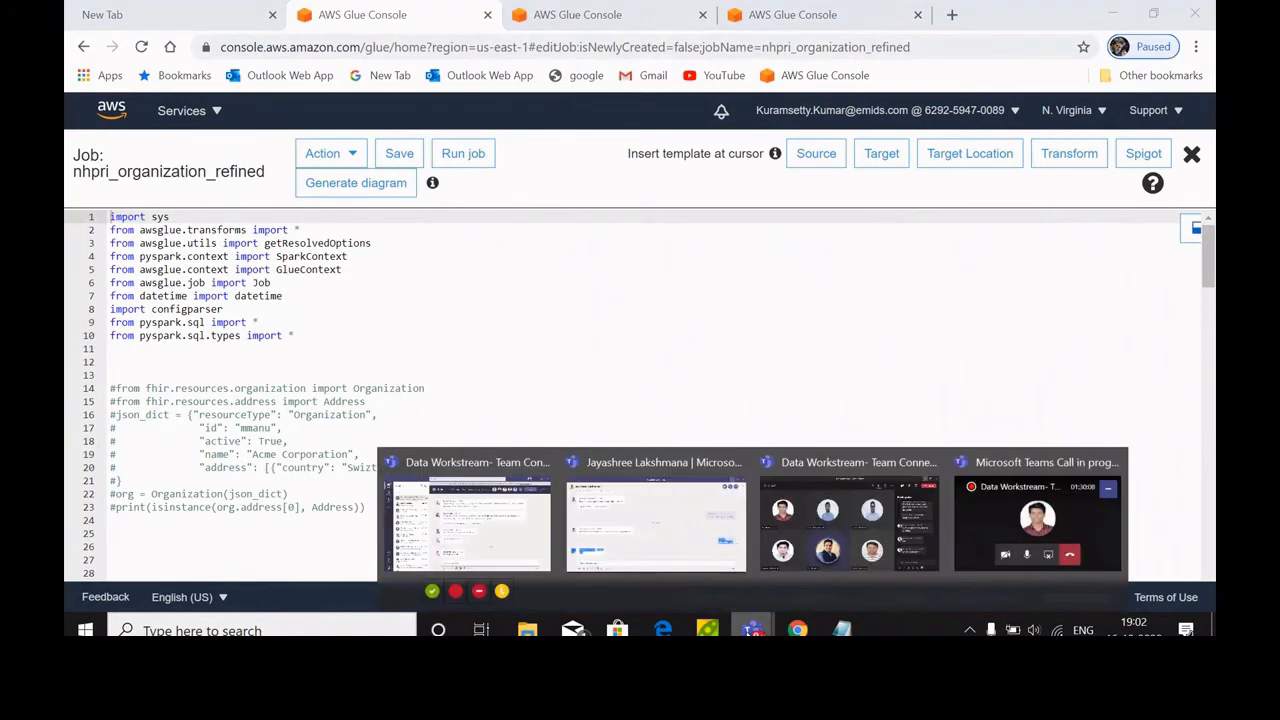
pyautogui.click(1035, 508)
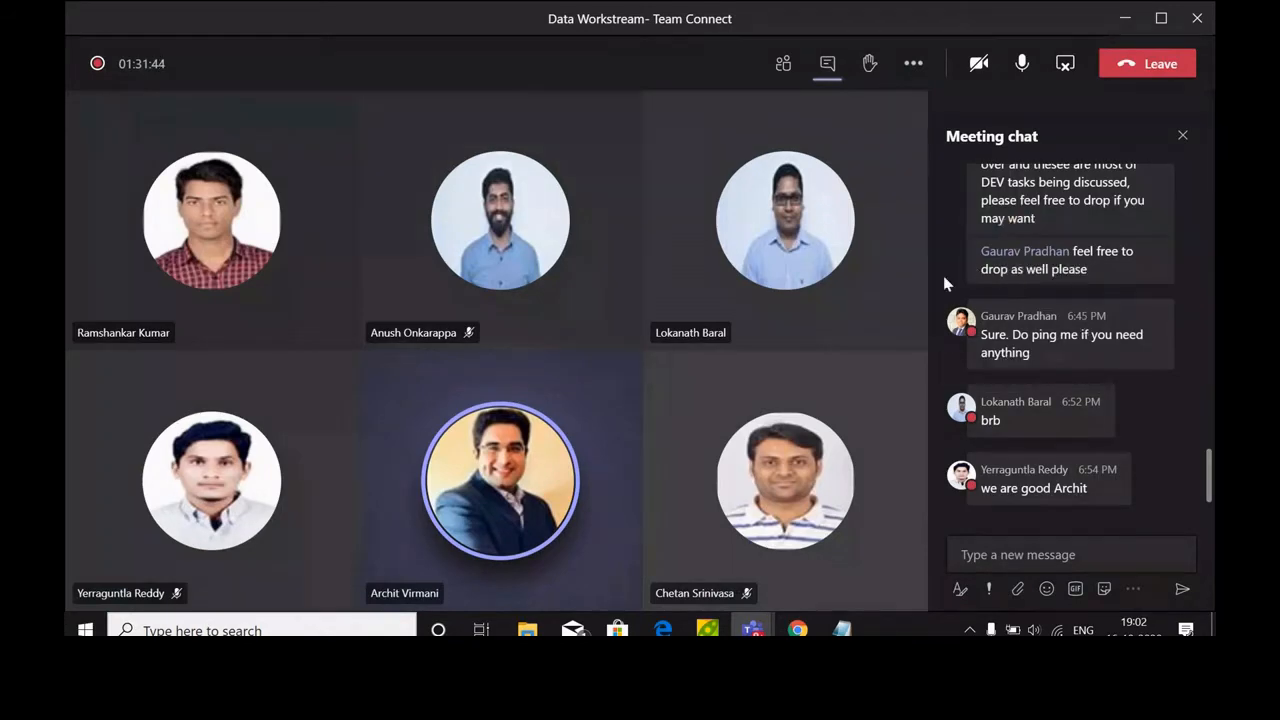
pyautogui.click(1127, 26)
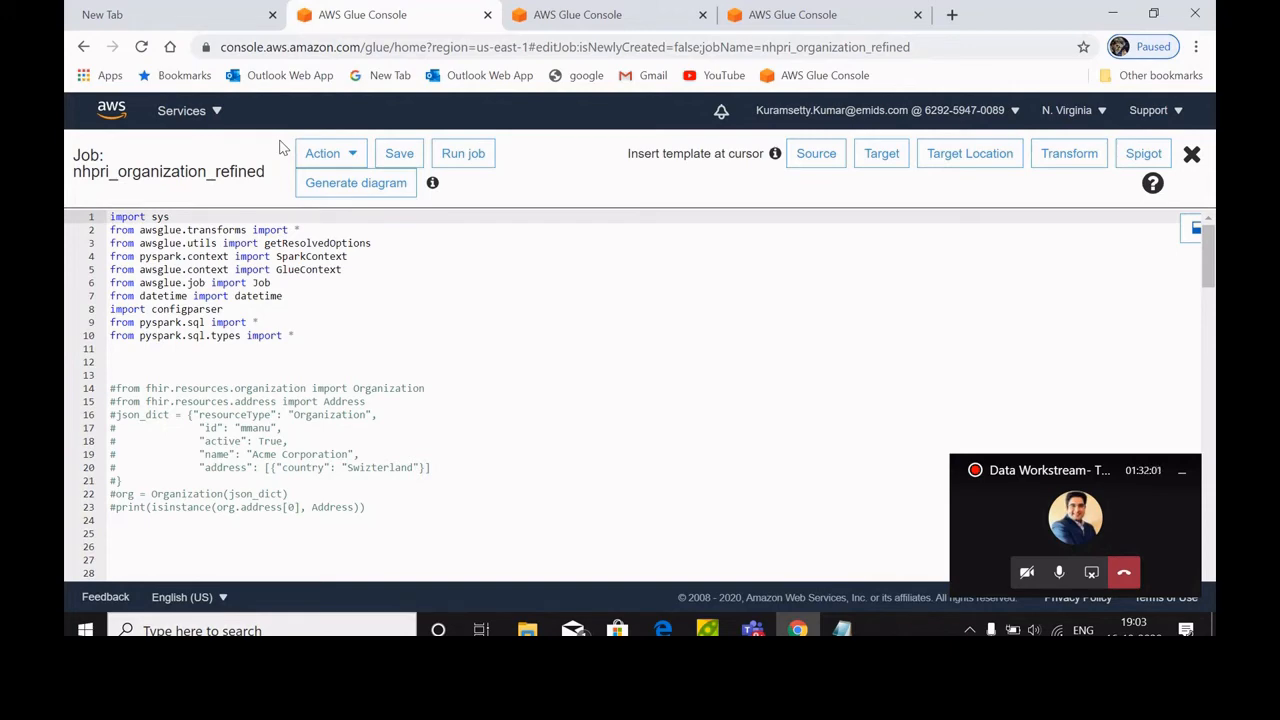
pyautogui.click(1082, 535)
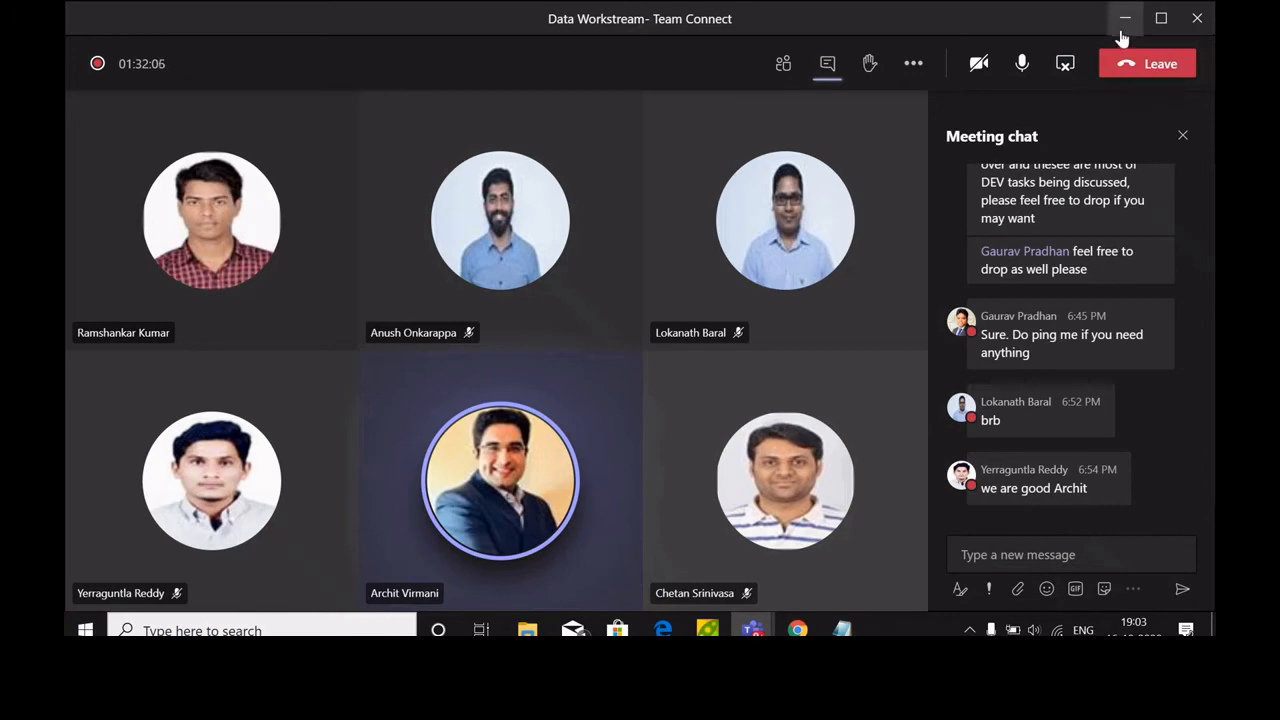
# Step: Return from the Teams meeting to the nhpri_organization_refined script and highlight the commented-out fhir.resources import lines
pyautogui.click(1123, 24)
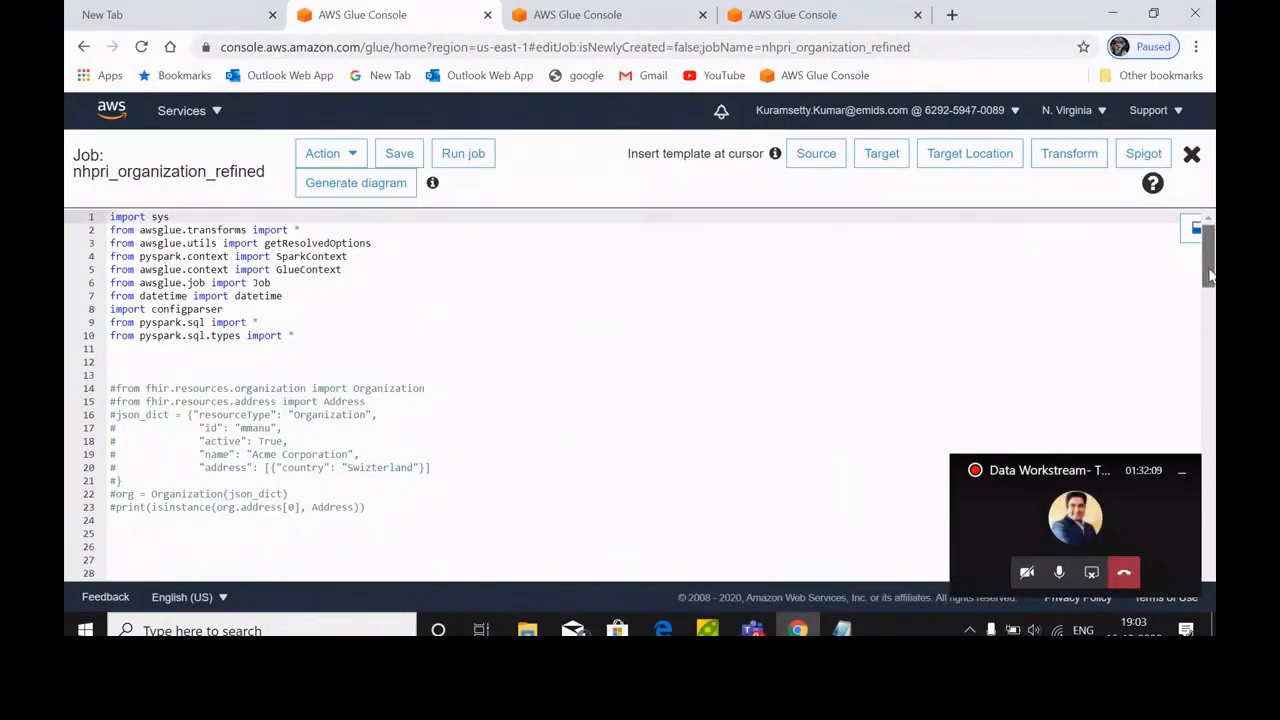
pyautogui.moveTo(1210, 276); pyautogui.dragTo(1210, 285)
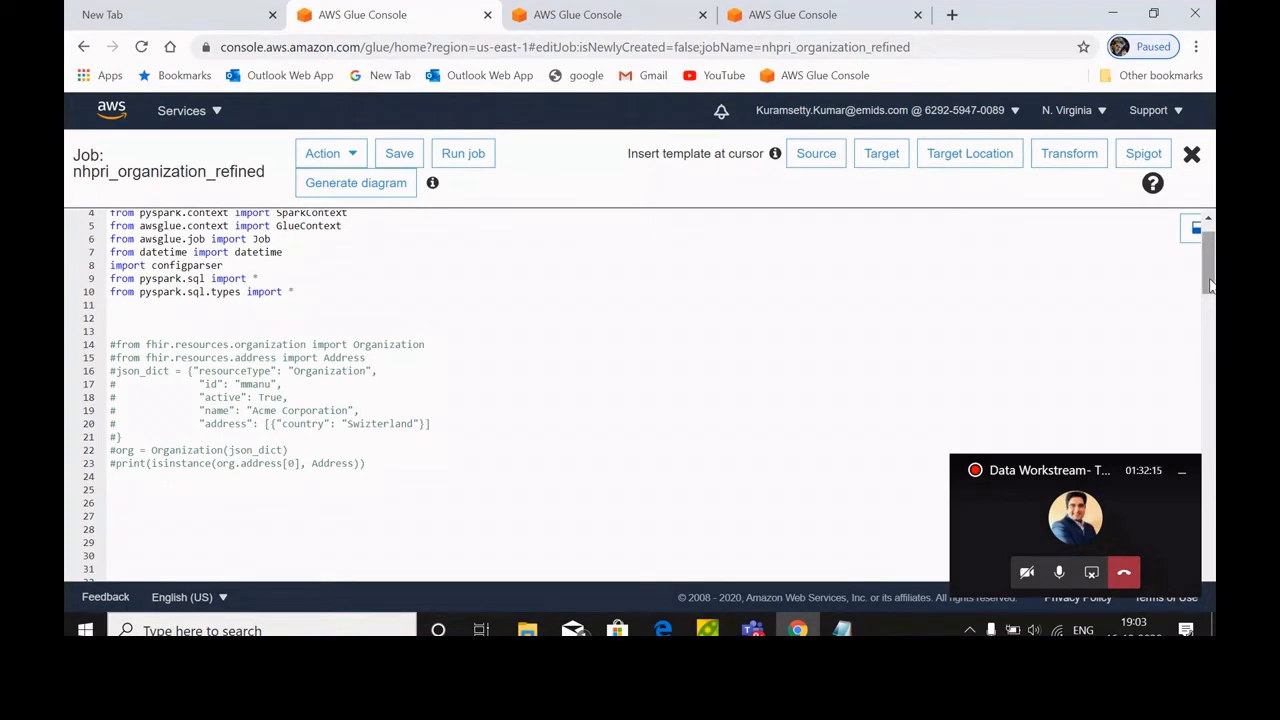
pyautogui.moveTo(1210, 285); pyautogui.dragTo(1209, 262)
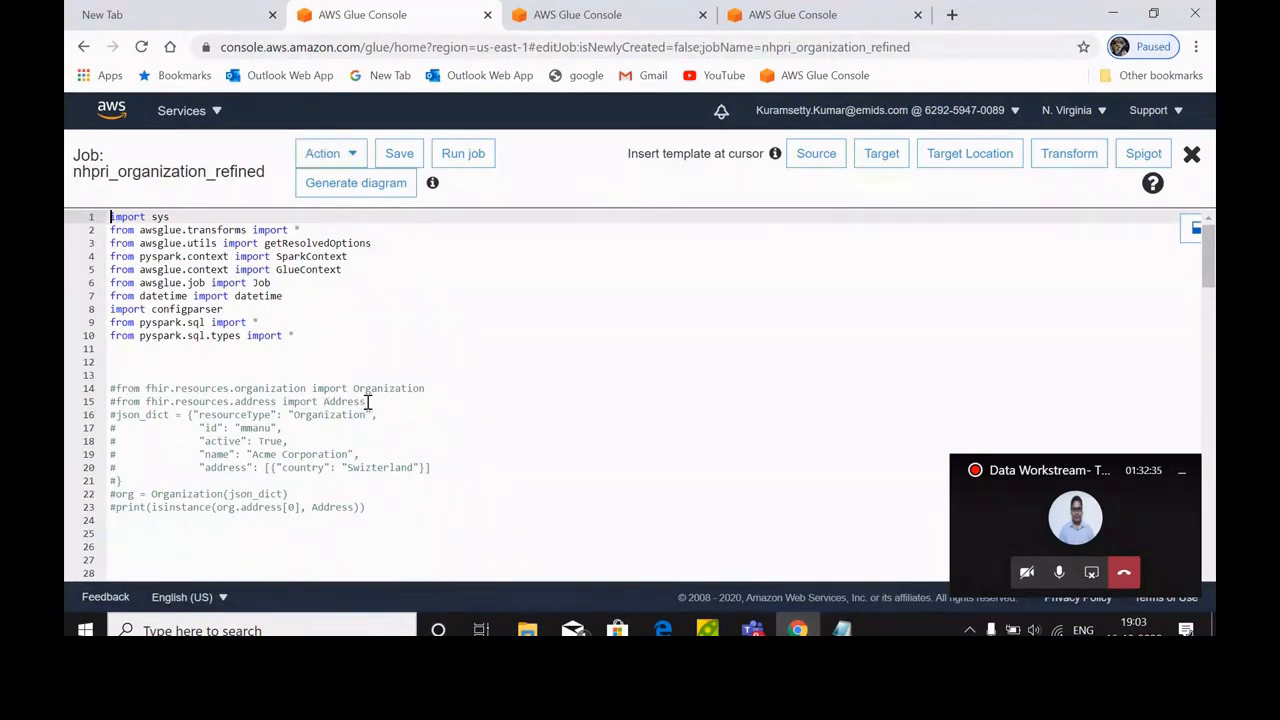
pyautogui.moveTo(366, 401); pyautogui.dragTo(110, 375)
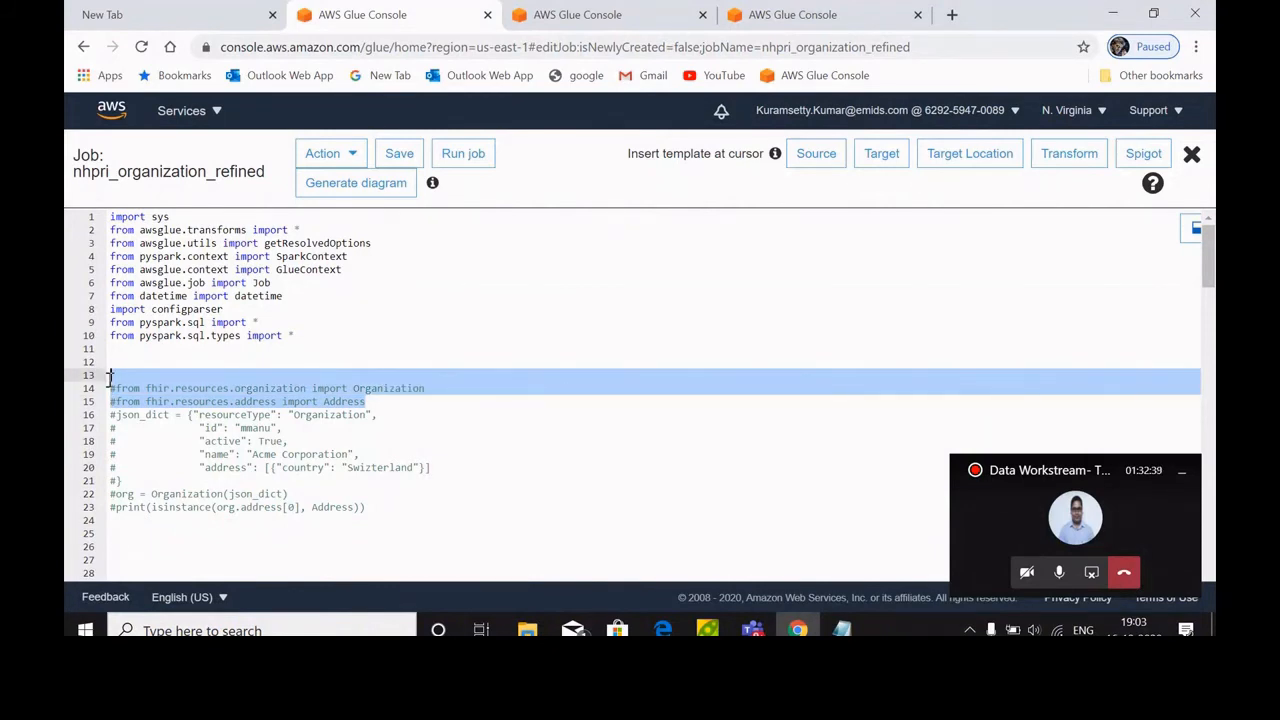
pyautogui.click(354, 157)
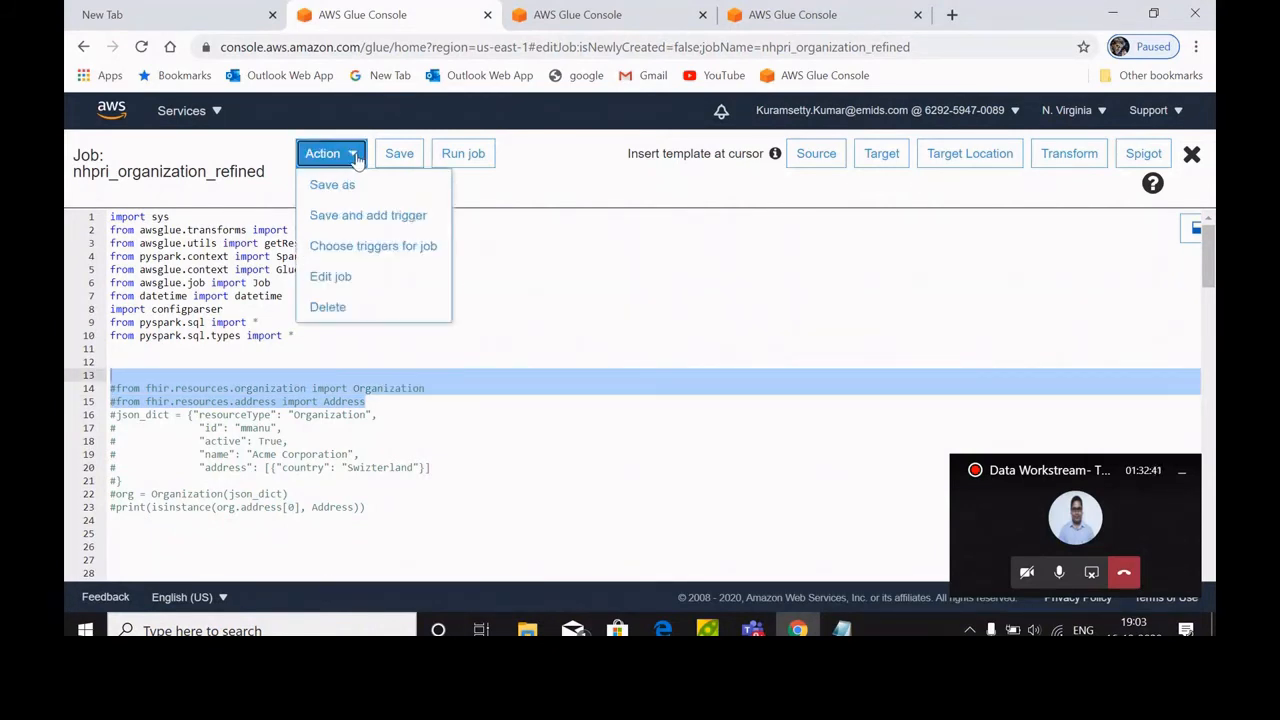
pyautogui.click(376, 277)
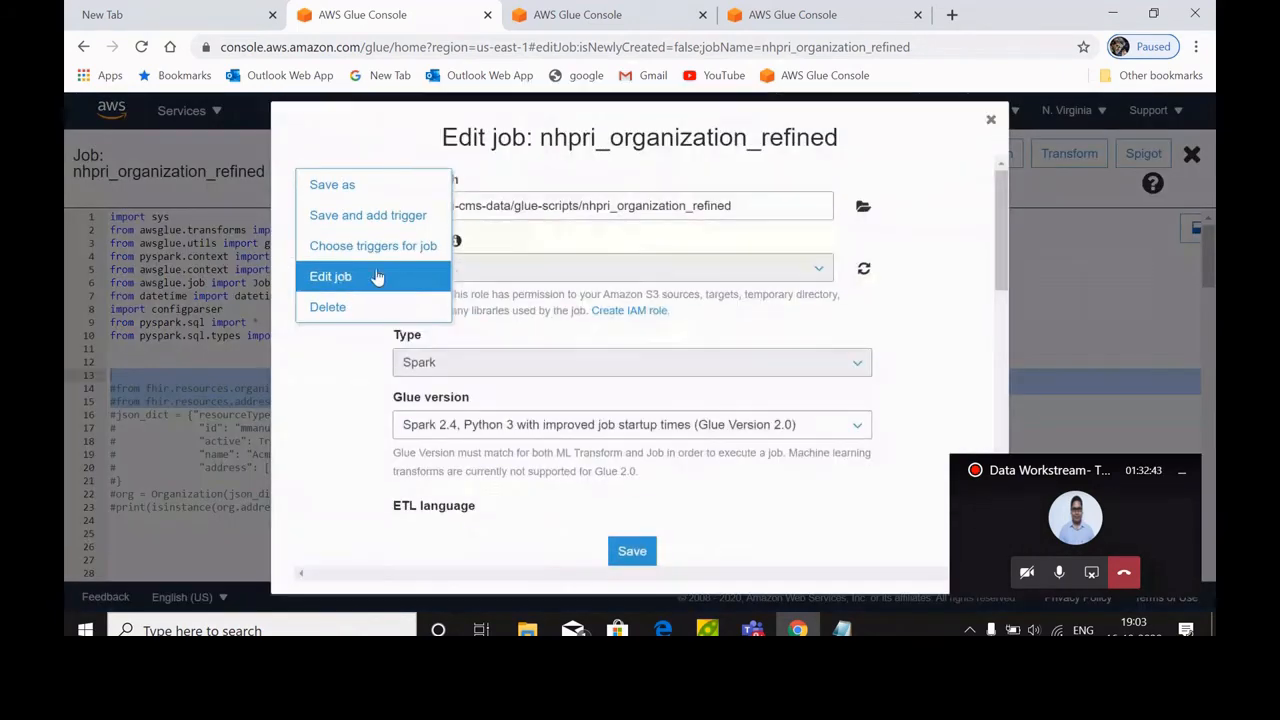
pyautogui.moveTo(994, 240); pyautogui.dragTo(1034, 379)
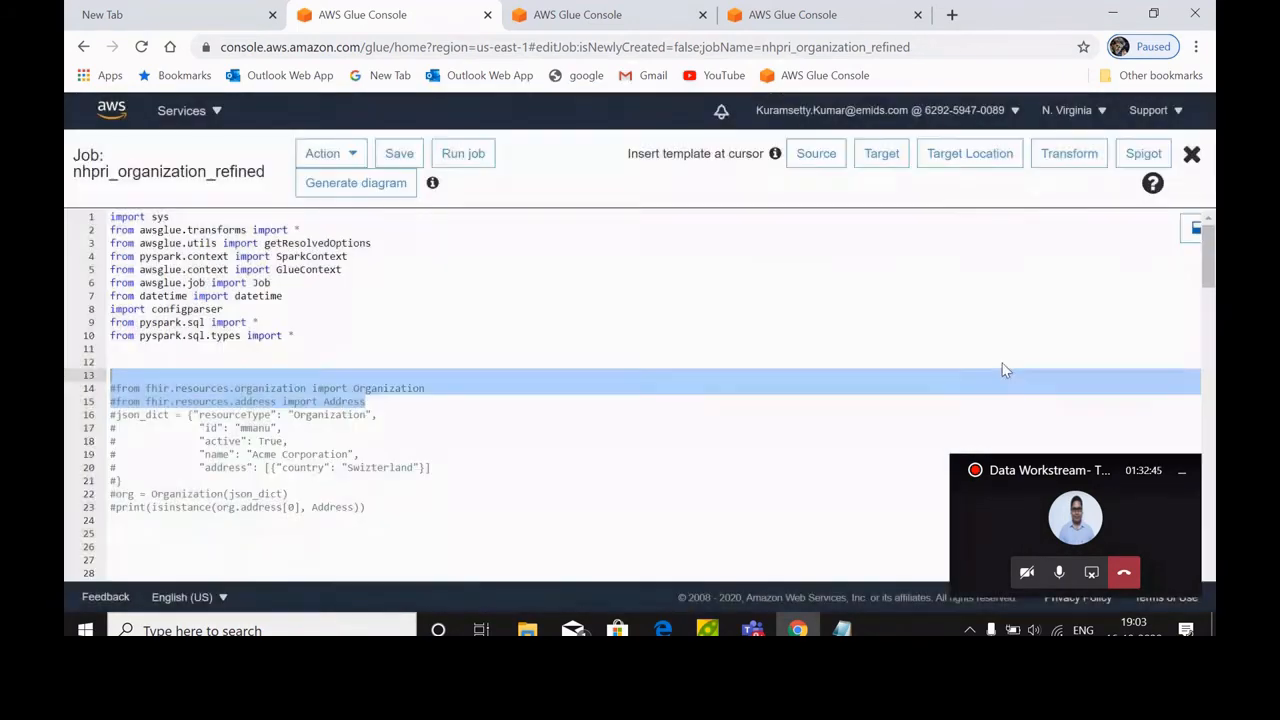
pyautogui.click(437, 214)
# Step: Open the nhpri_organization_refined job's properties for editing and expand the advanced properties to view the job bookmark setting
pyautogui.click(362, 155)
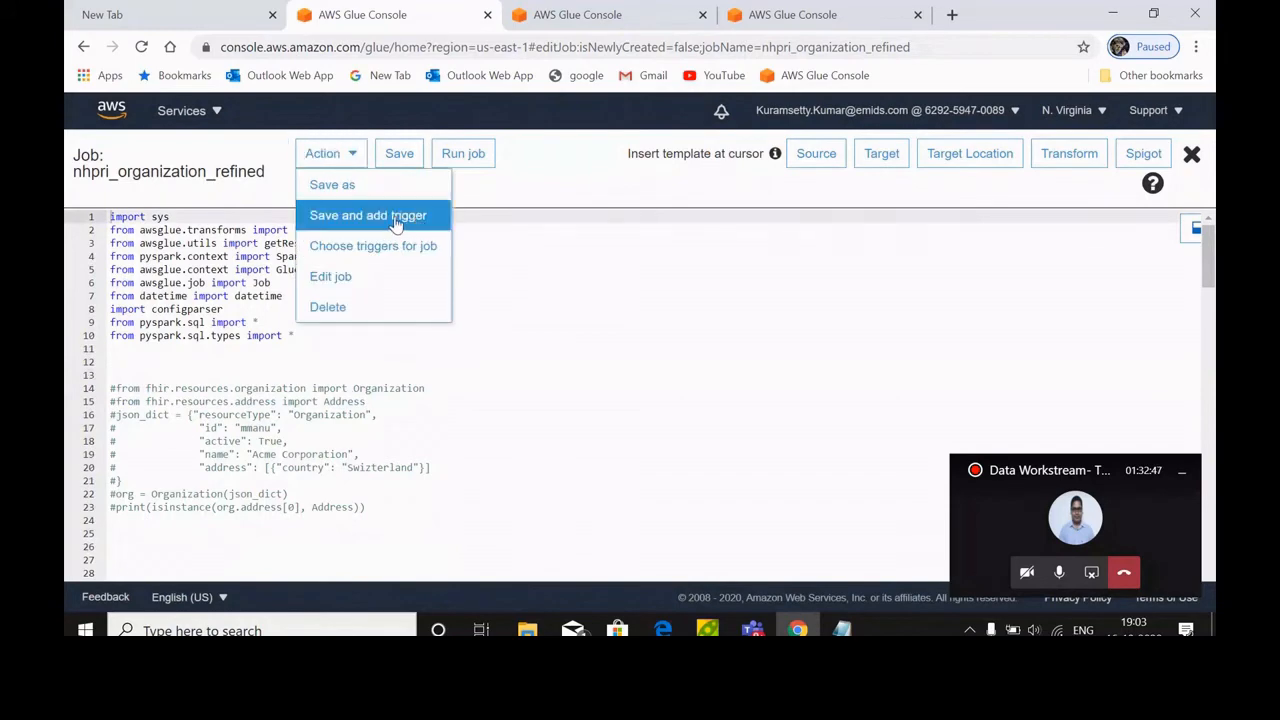
pyautogui.click(368, 282)
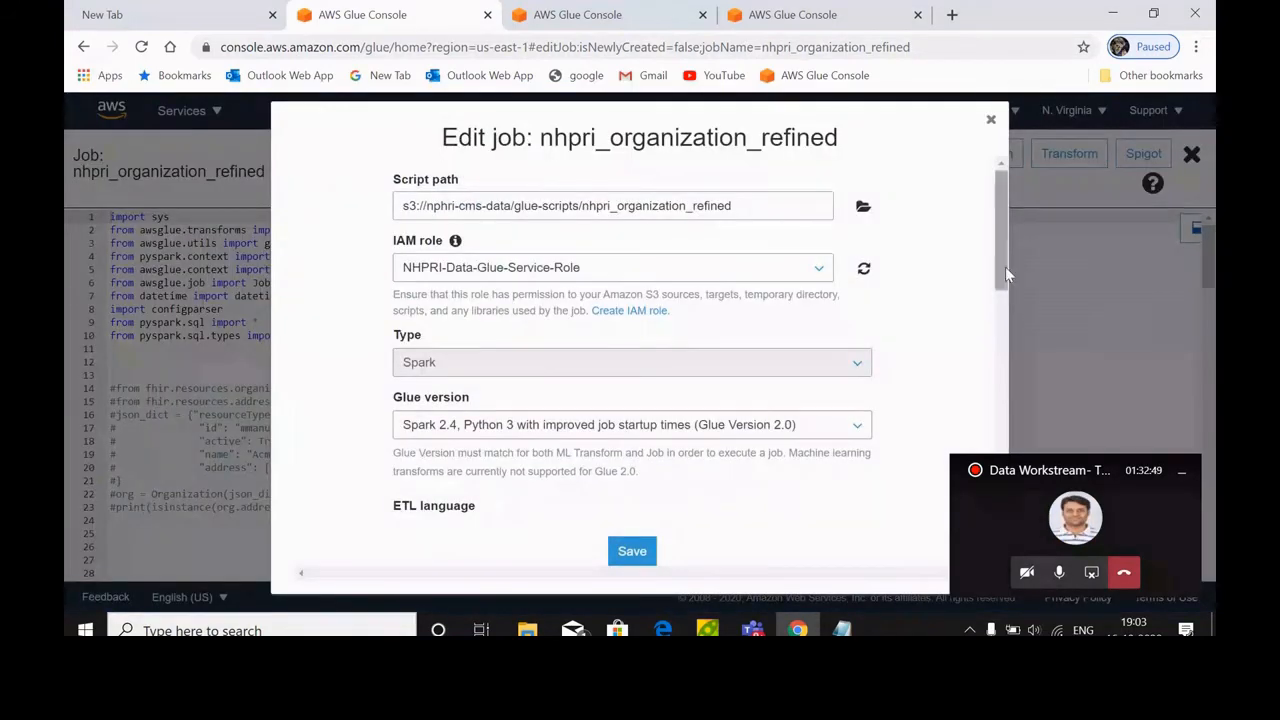
pyautogui.moveTo(1005, 266); pyautogui.dragTo(990, 487)
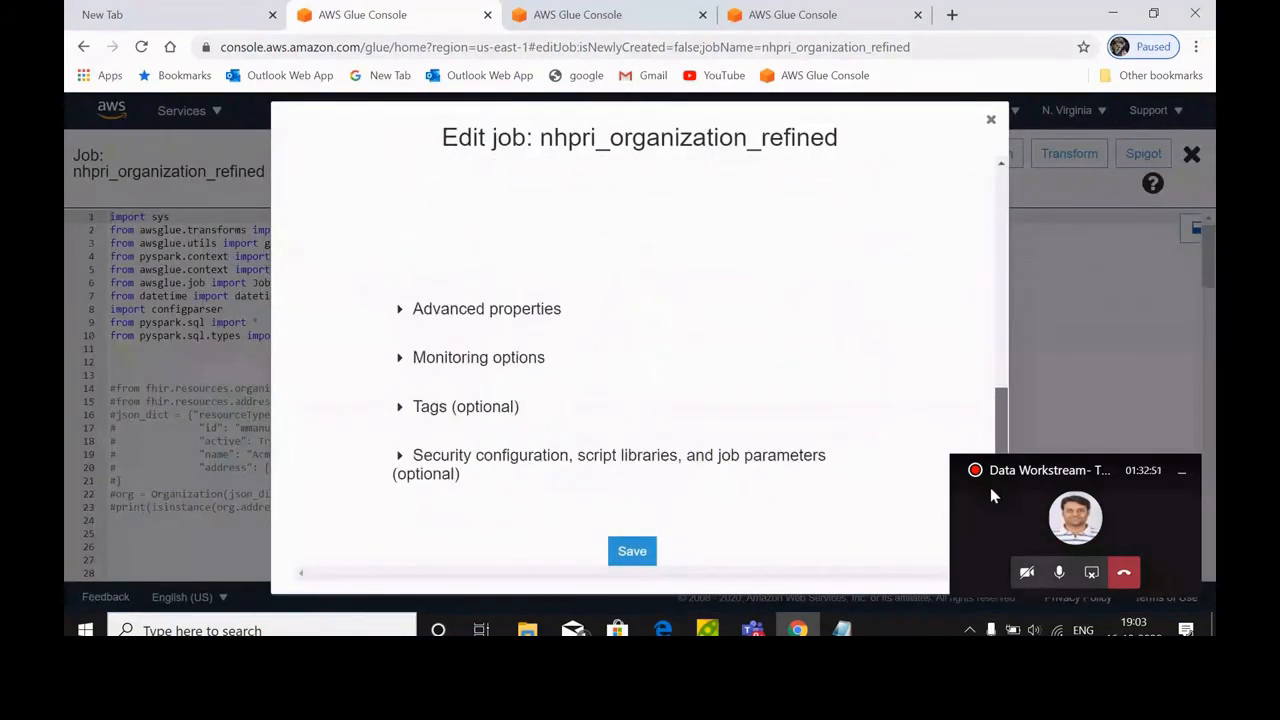
pyautogui.click(455, 314)
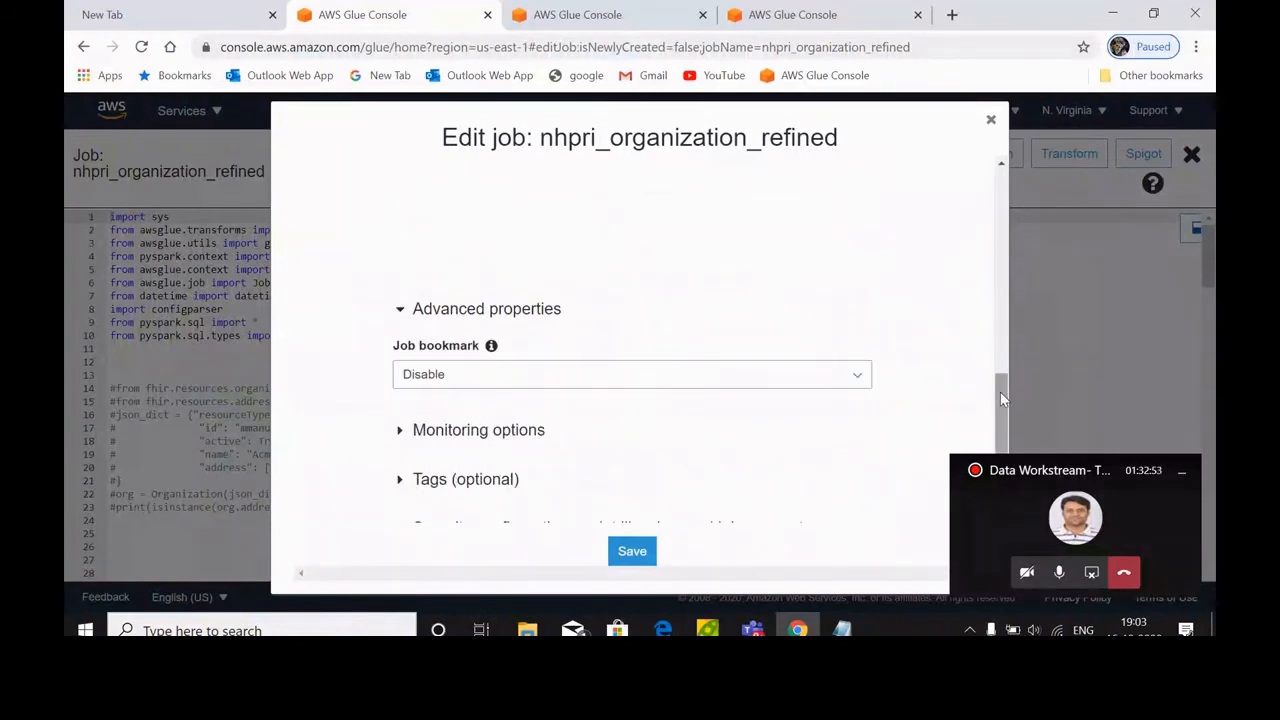
pyautogui.scroll(-1, 1003, 398)
# Step: Expand the security configuration, script libraries and job parameters, examine the Python library path, and close the job properties without saving
pyautogui.click(694, 450)
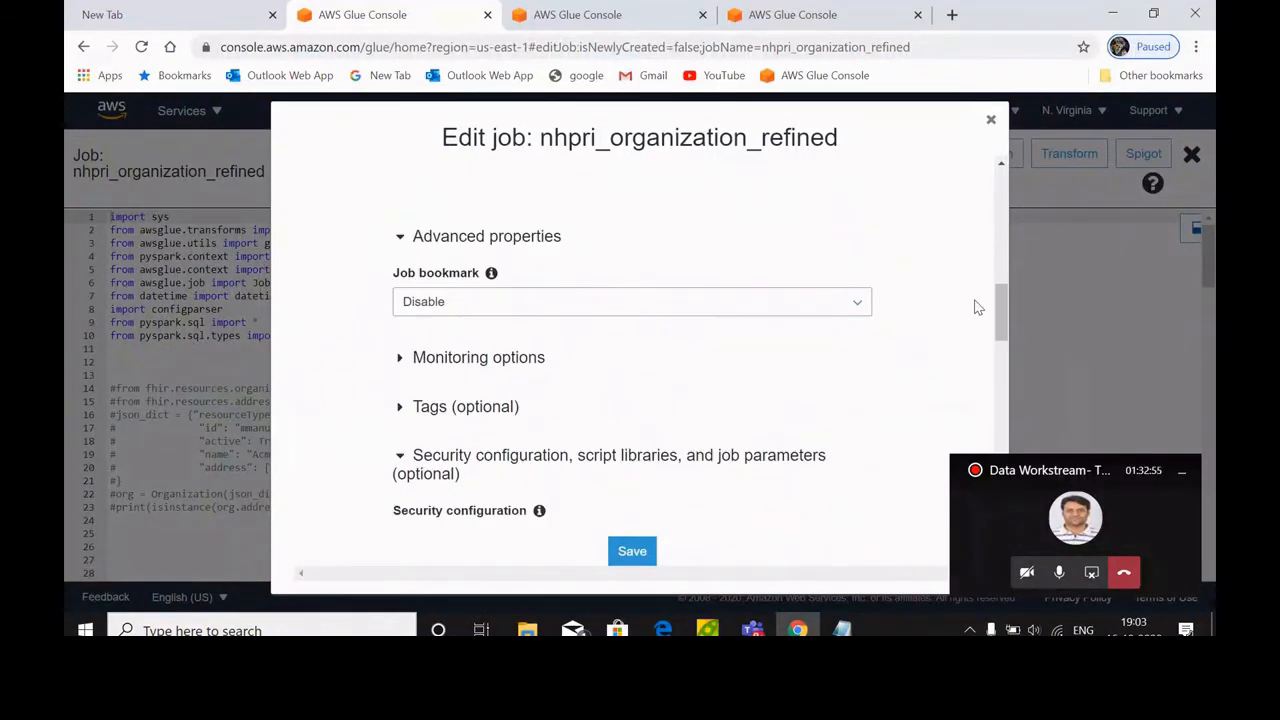
pyautogui.moveTo(1000, 330); pyautogui.dragTo(997, 378)
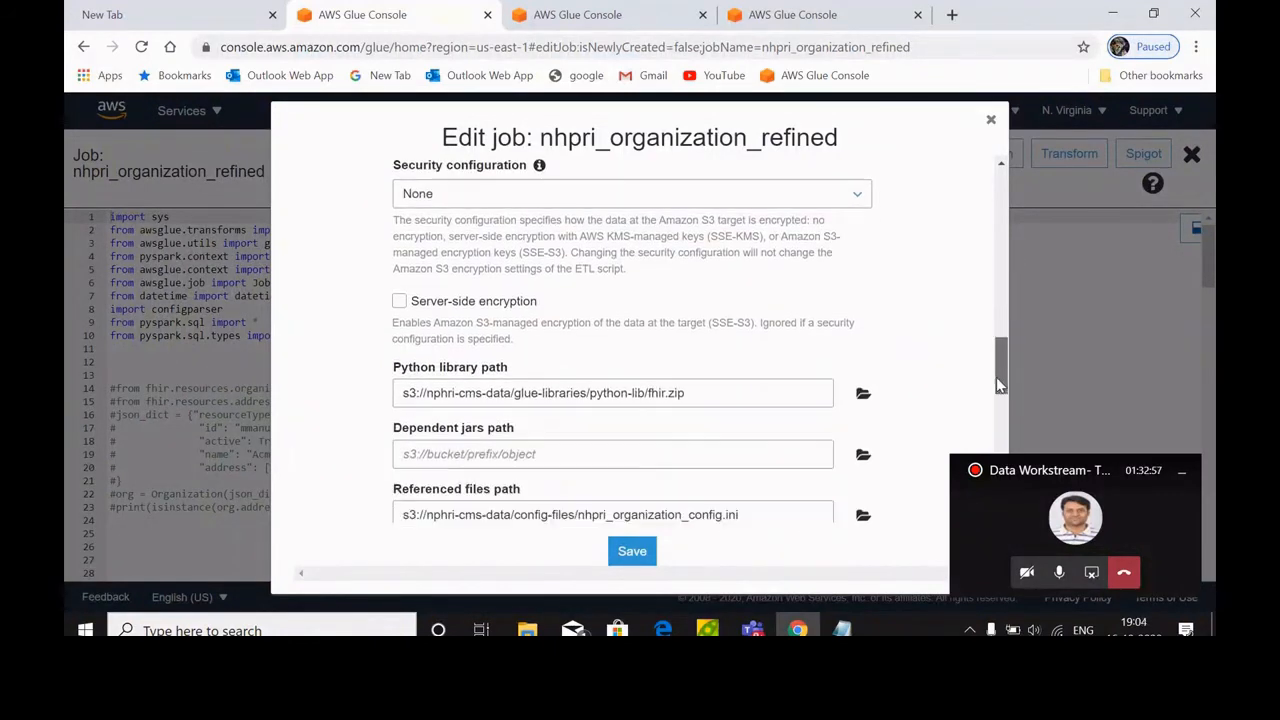
pyautogui.click(698, 390)
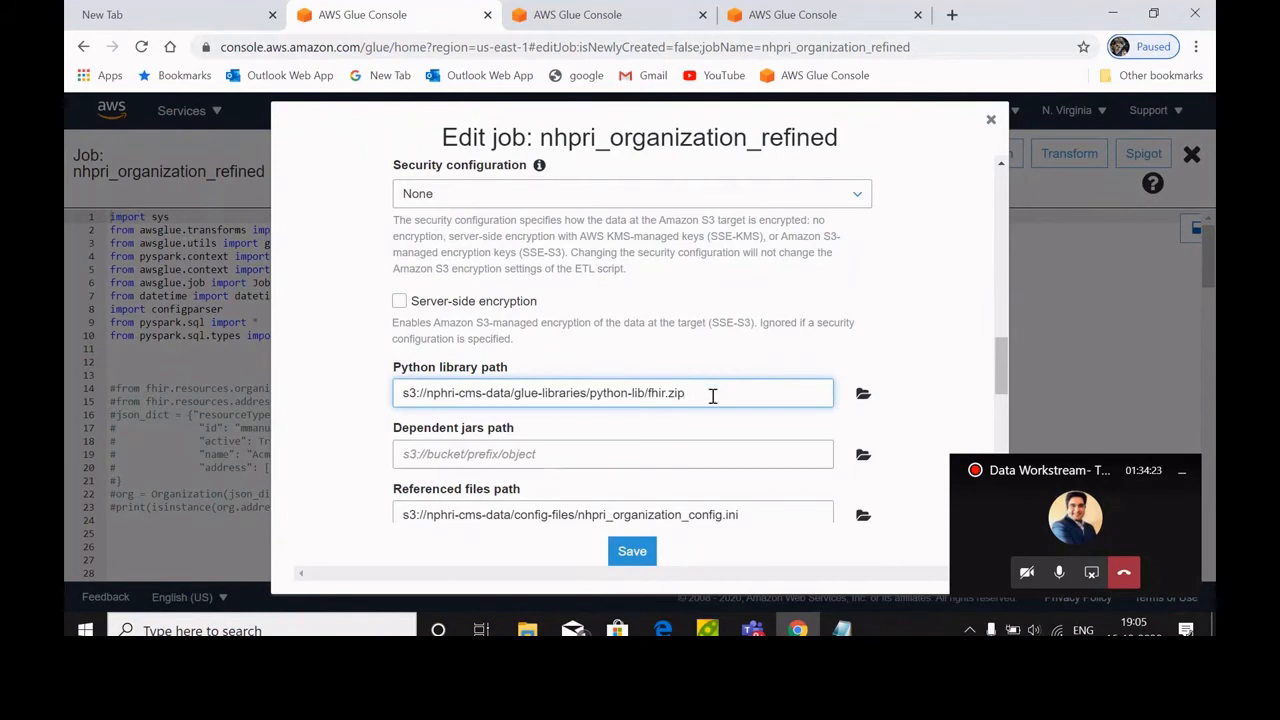
pyautogui.click(991, 118)
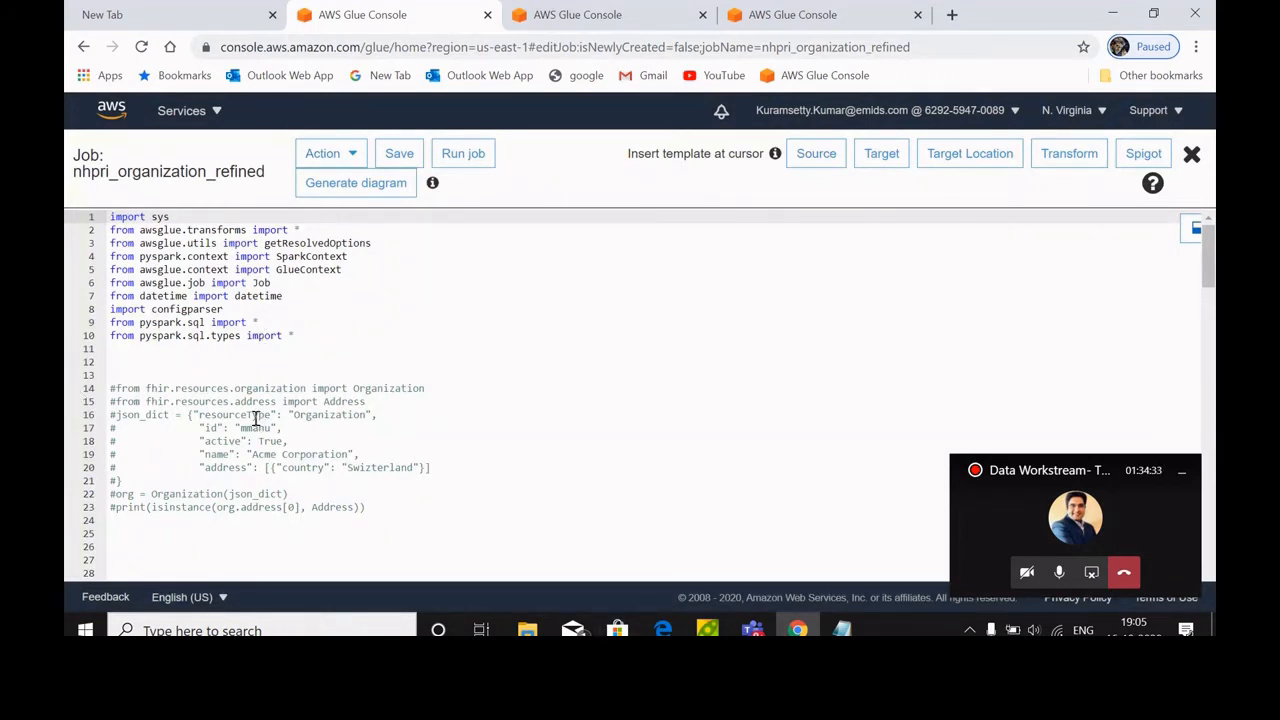
# Step: Highlight the commented-out json_dict Organization sample in the script and review the lines around it
pyautogui.moveTo(252, 416); pyautogui.dragTo(338, 472)
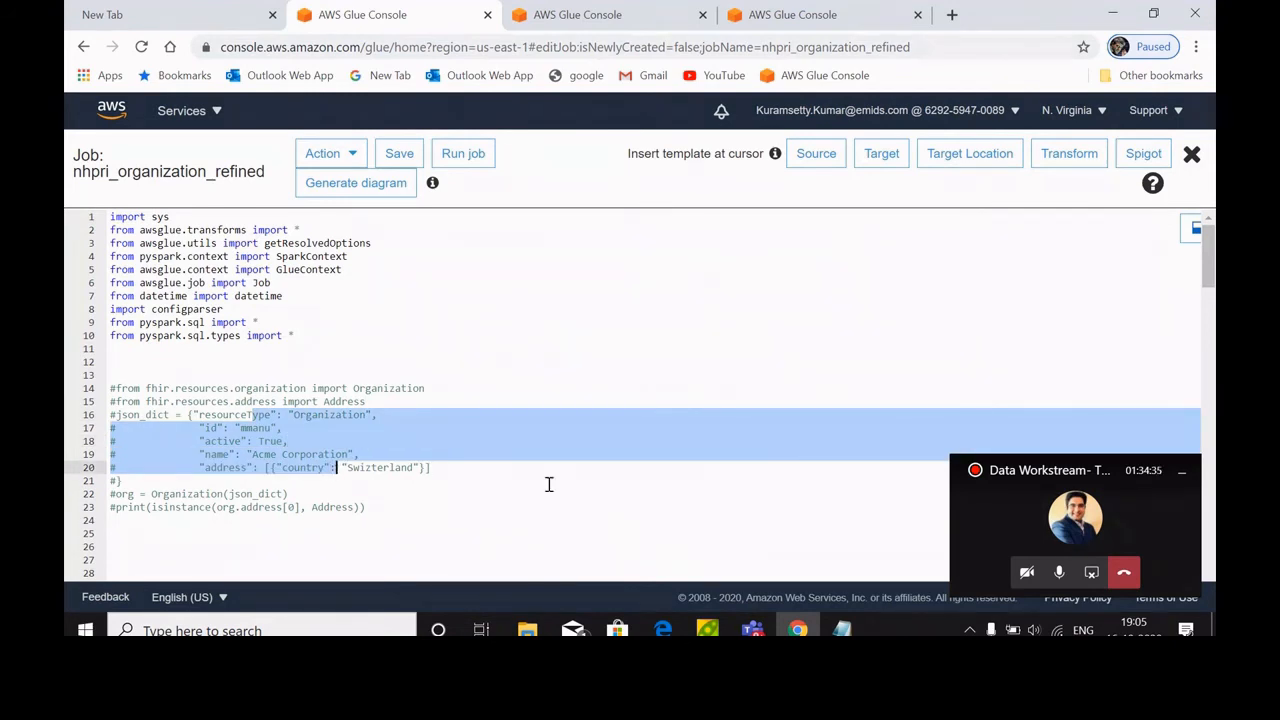
pyautogui.moveTo(1207, 283); pyautogui.dragTo(1207, 313)
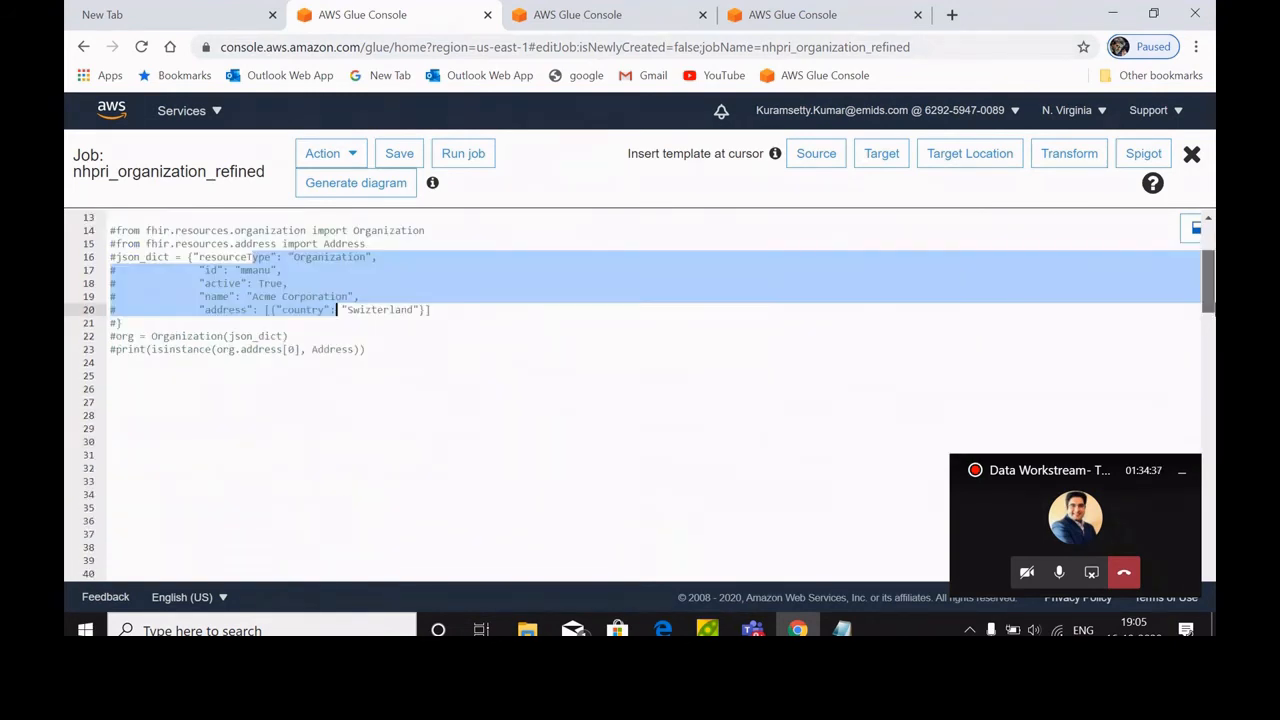
pyautogui.scroll(3, 1207, 300)
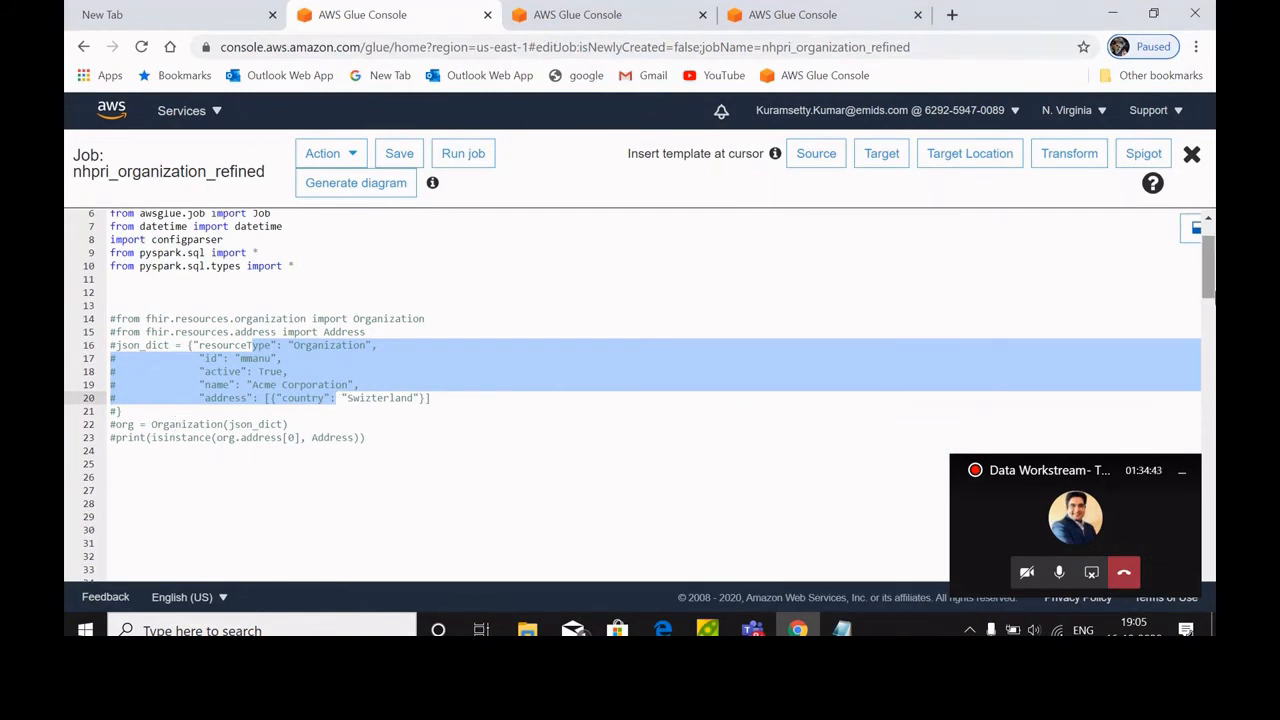
# Step: Review the script's job setup, the nhpri_organization_config.ini read, and the target path and resource parameter lines
pyautogui.moveTo(1207, 296); pyautogui.dragTo(1207, 355)
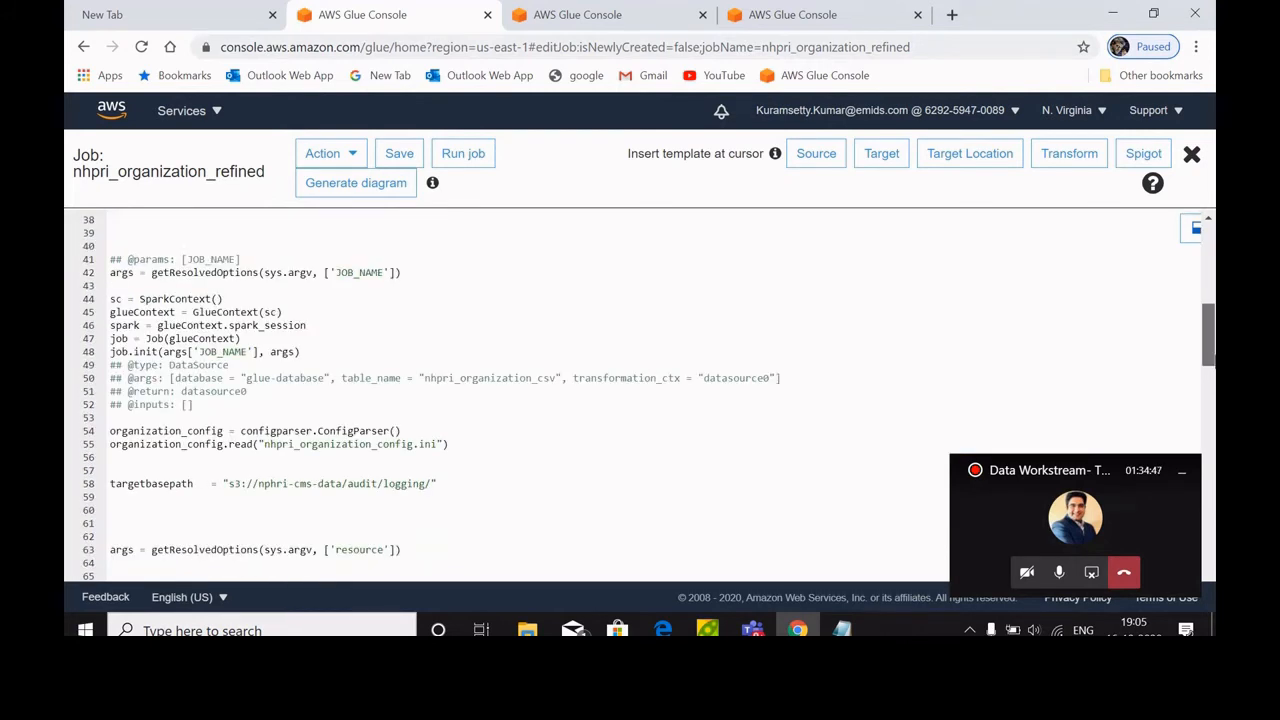
pyautogui.moveTo(1207, 355); pyautogui.dragTo(1207, 387)
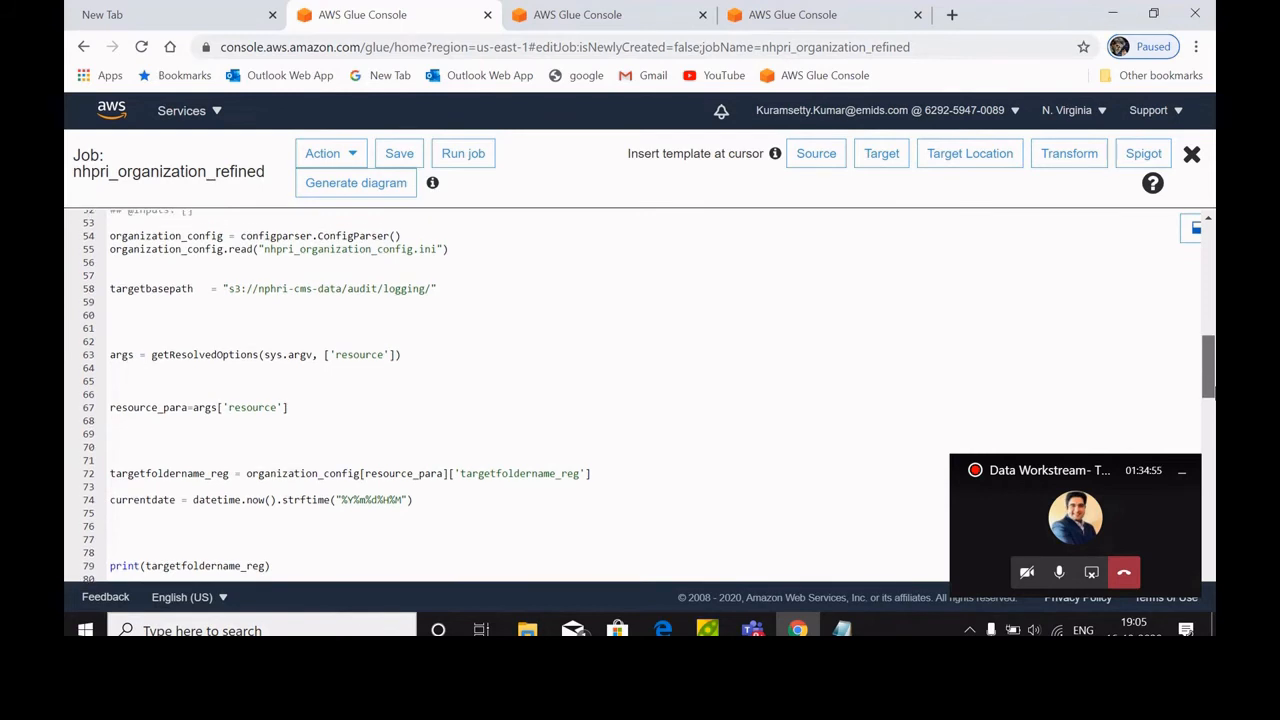
pyautogui.doubleClick(320, 250)
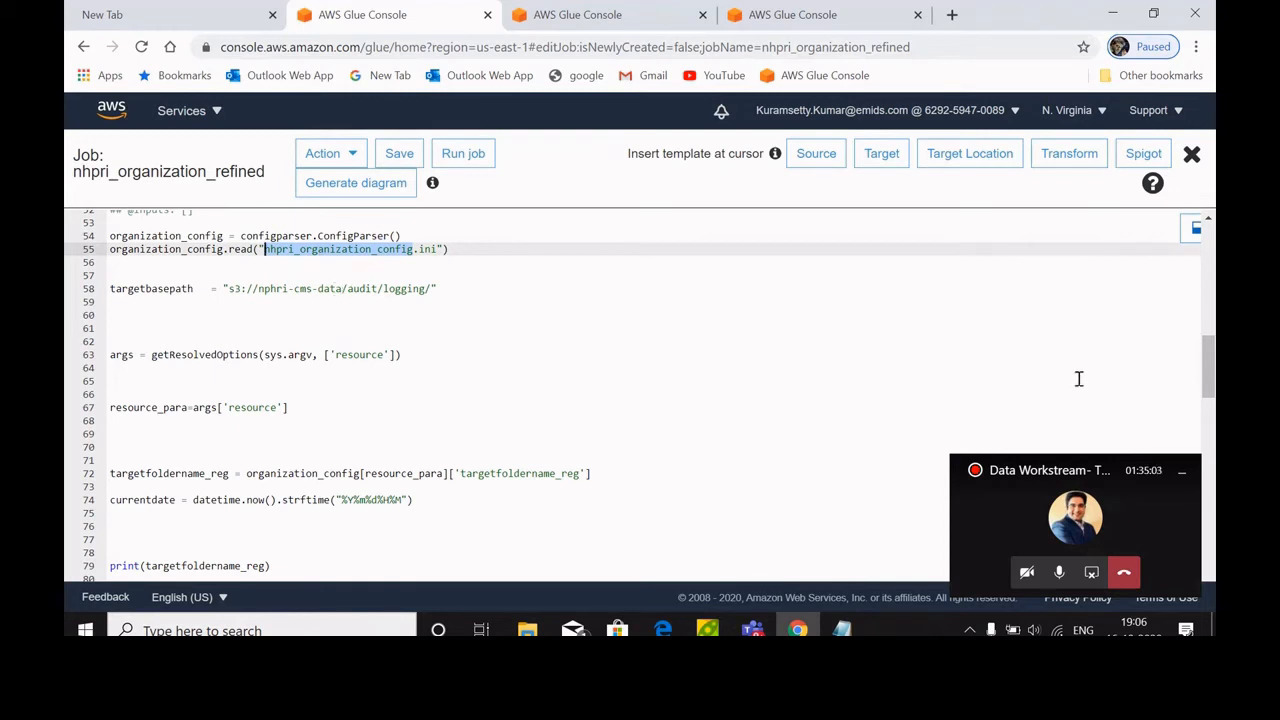
pyautogui.moveTo(1203, 364); pyautogui.dragTo(1202, 378)
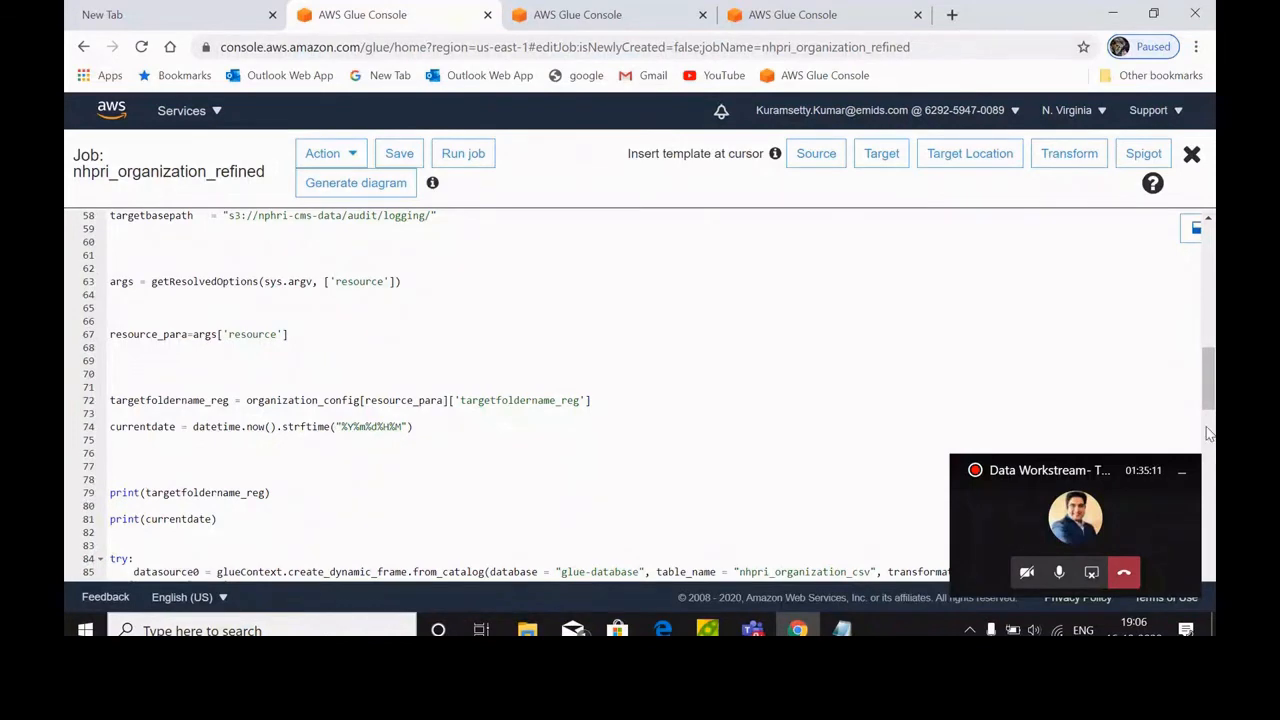
pyautogui.moveTo(1207, 404); pyautogui.dragTo(1207, 380)
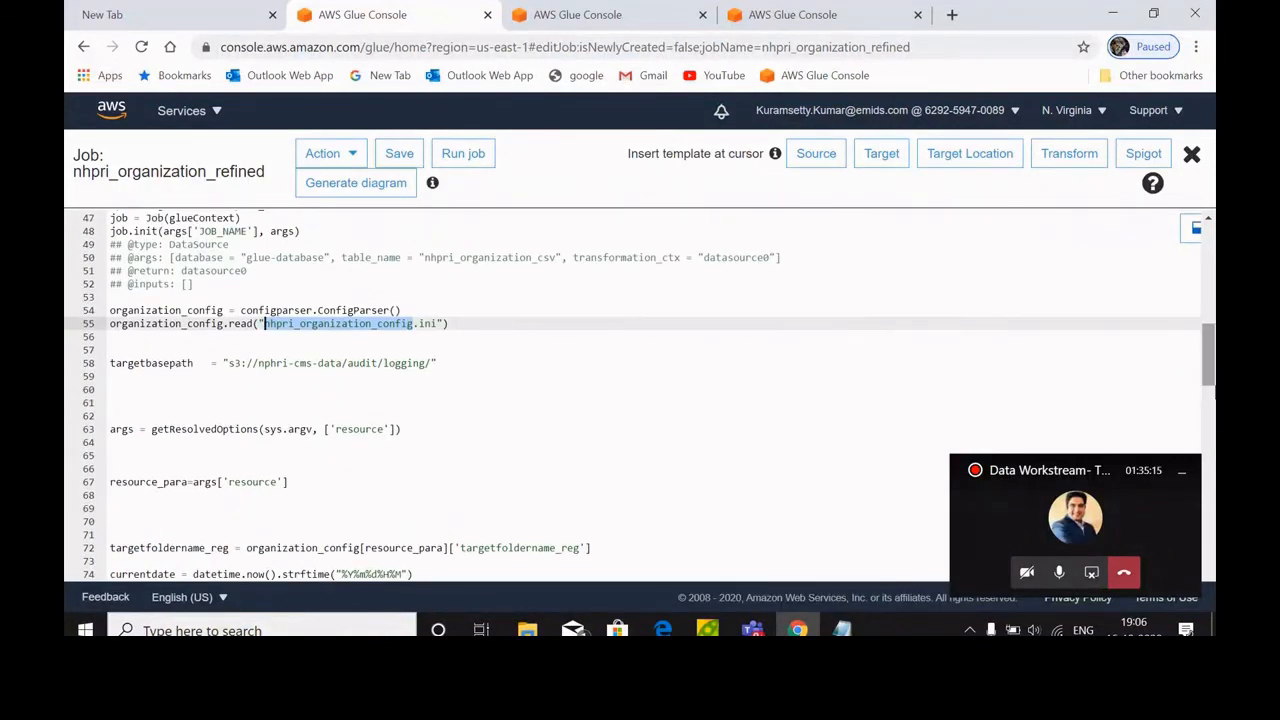
pyautogui.moveTo(1207, 377); pyautogui.dragTo(1207, 387)
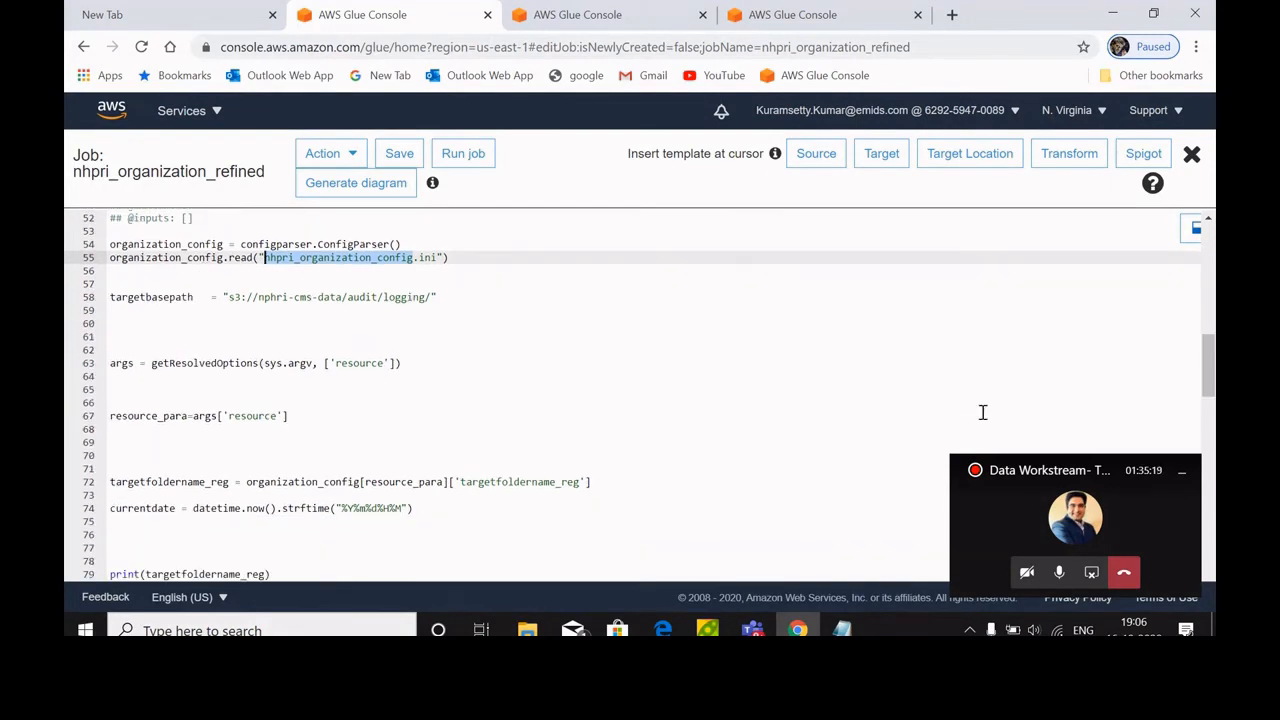
# Step: Highlight the script's imports and commented FHIR sample from line 23 up to line 1, then clear the selection
pyautogui.moveTo(1208, 370); pyautogui.dragTo(1208, 295)
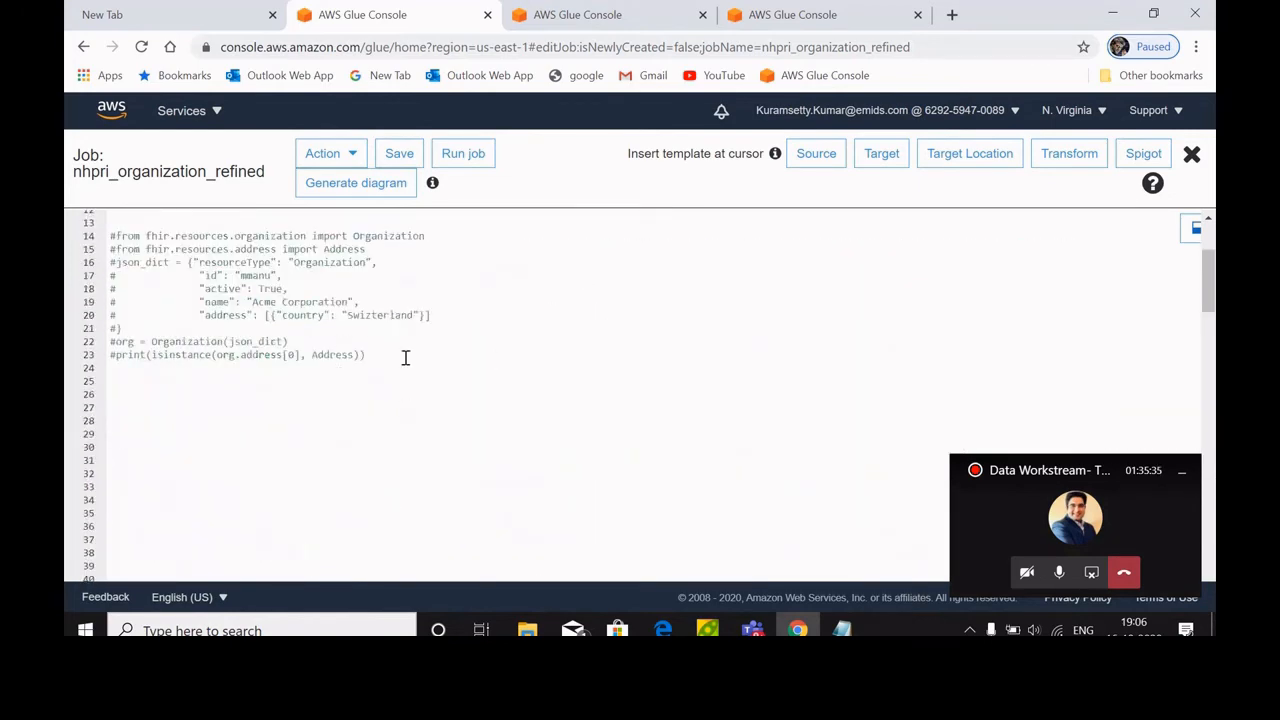
pyautogui.moveTo(406, 357); pyautogui.dragTo(73, 216)
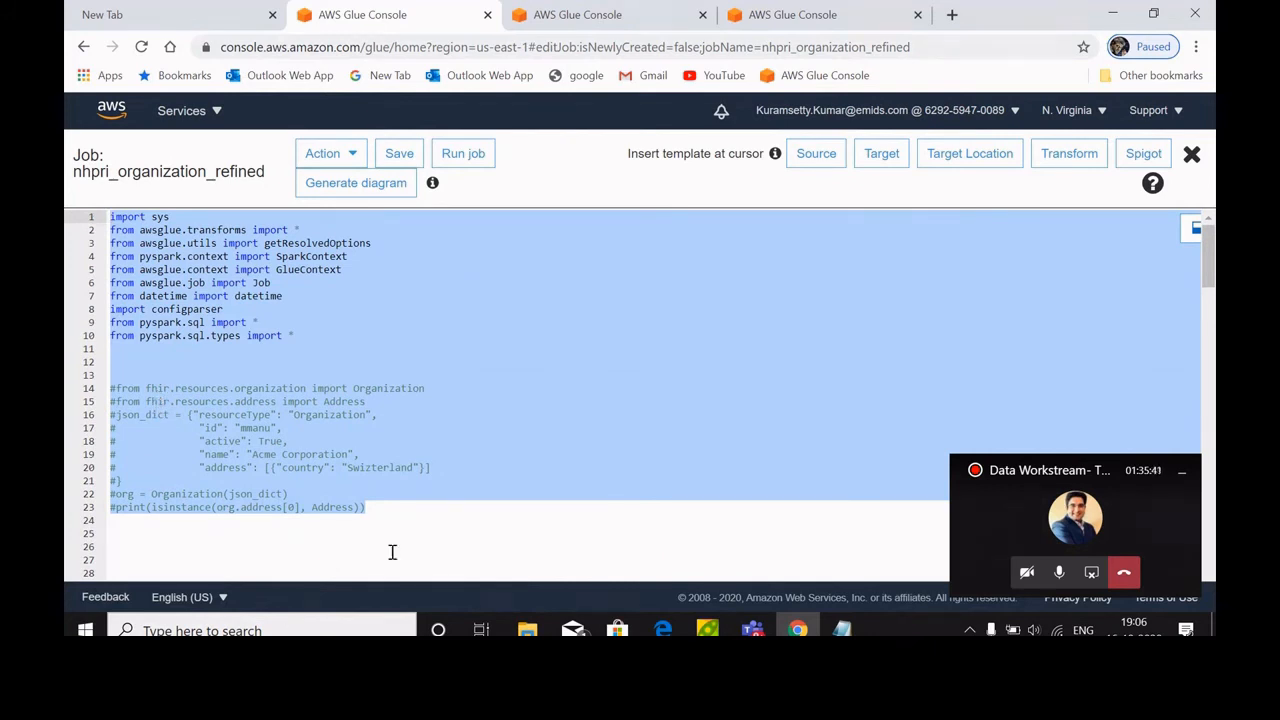
pyautogui.click(237, 367)
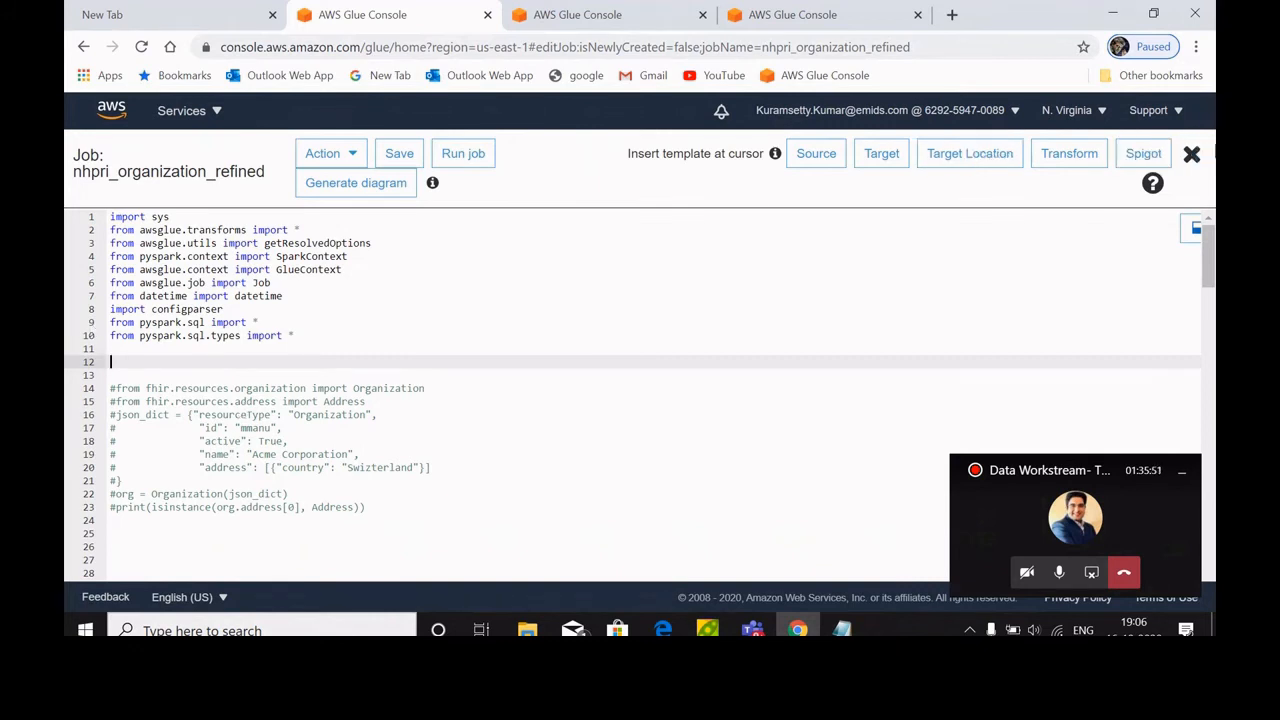
# Step: Leave the script editor, check the Glue Workflows list, and return to the Jobs list
pyautogui.click(1192, 153)
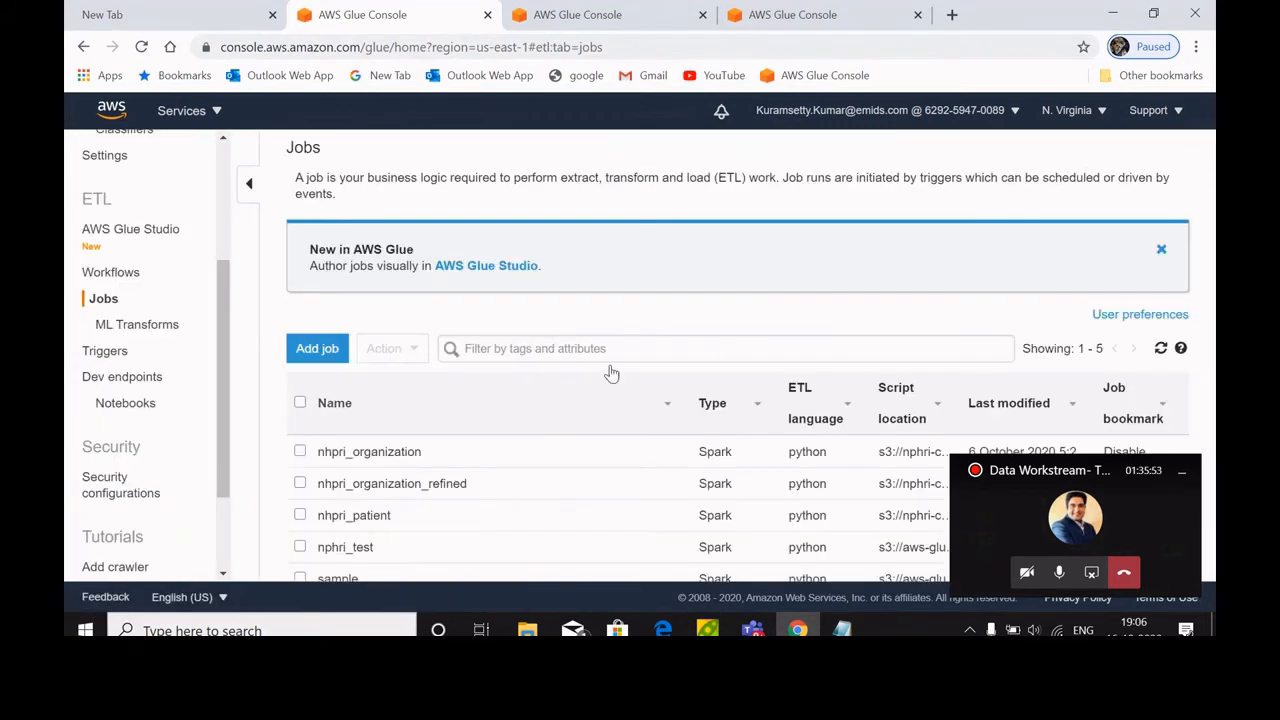
pyautogui.moveTo(217, 320); pyautogui.dragTo(222, 400)
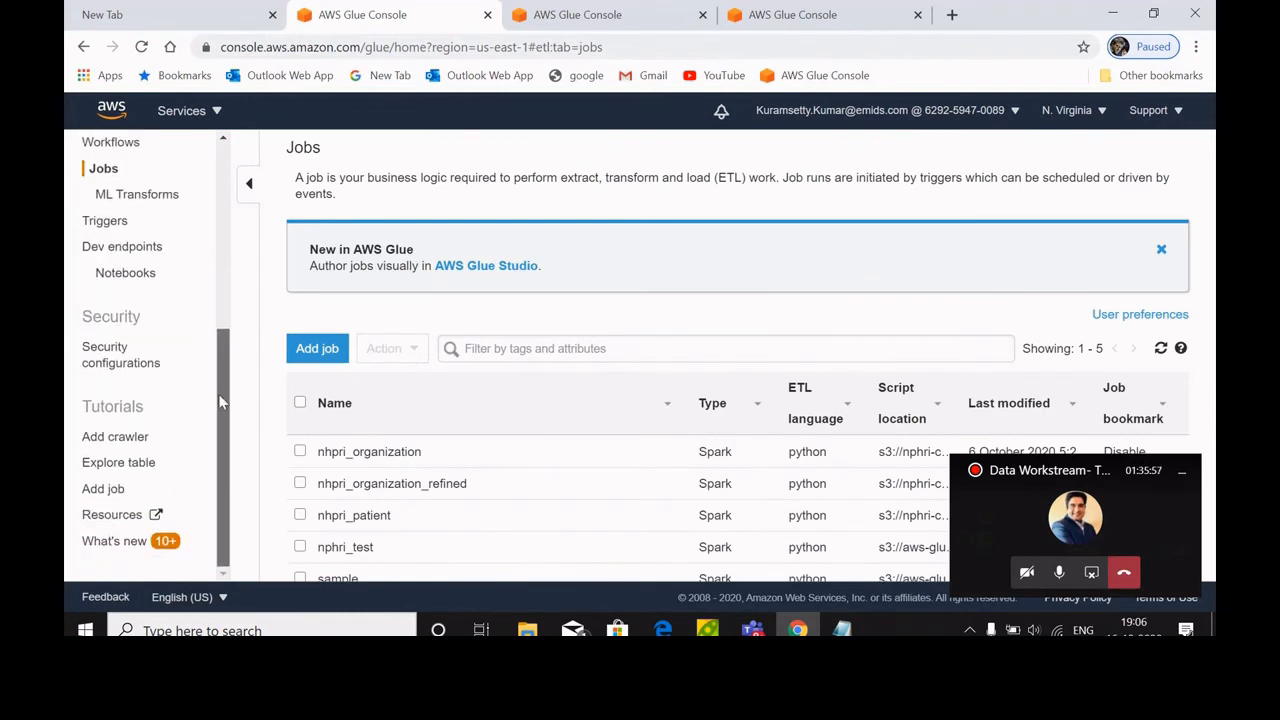
pyautogui.moveTo(221, 345); pyautogui.dragTo(221, 305)
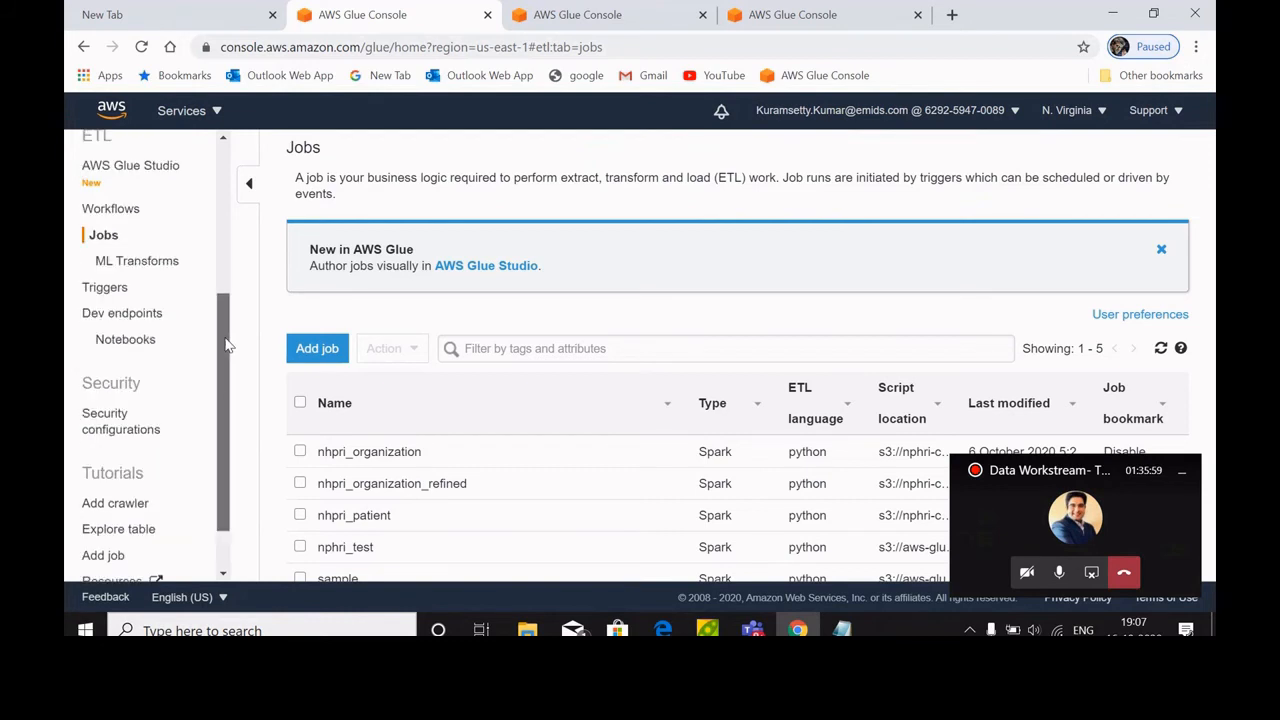
pyautogui.click(99, 220)
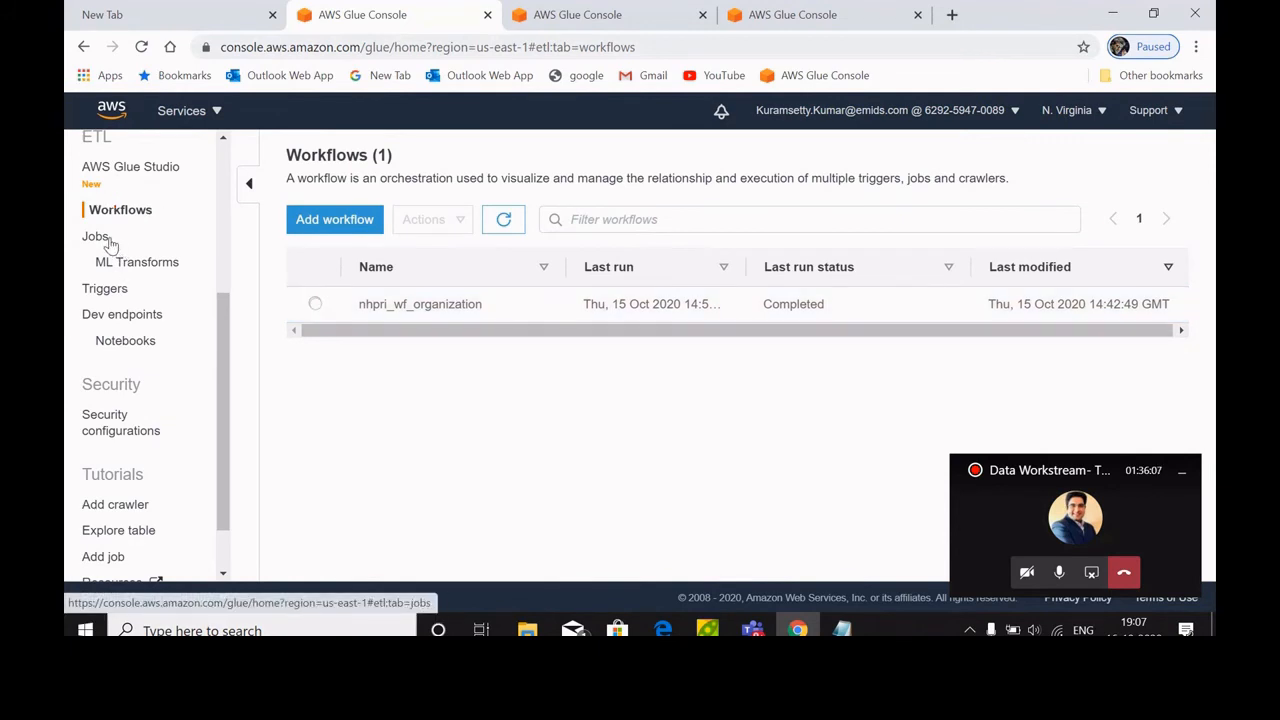
pyautogui.click(83, 47)
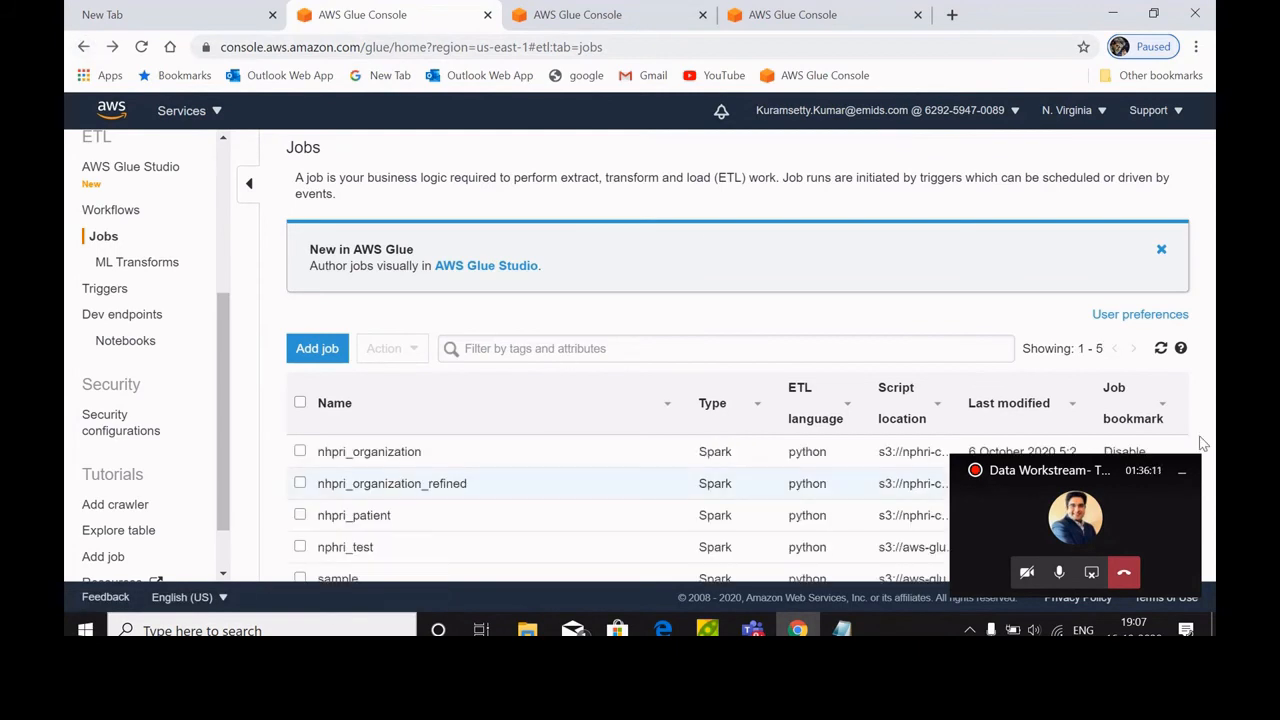
# Step: Dismiss the AWS Glue Studio notice and display the nhpri_organization_refined job's script below the Jobs list
pyautogui.click(1161, 249)
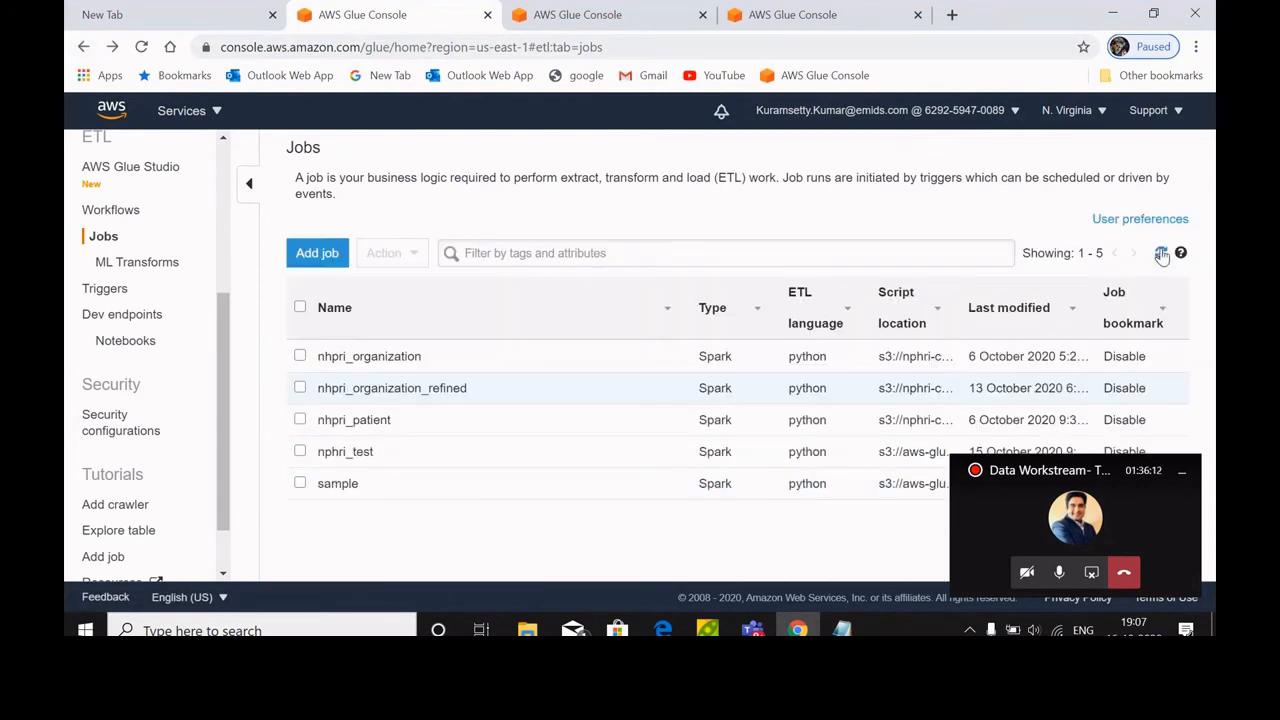
pyautogui.click(300, 388)
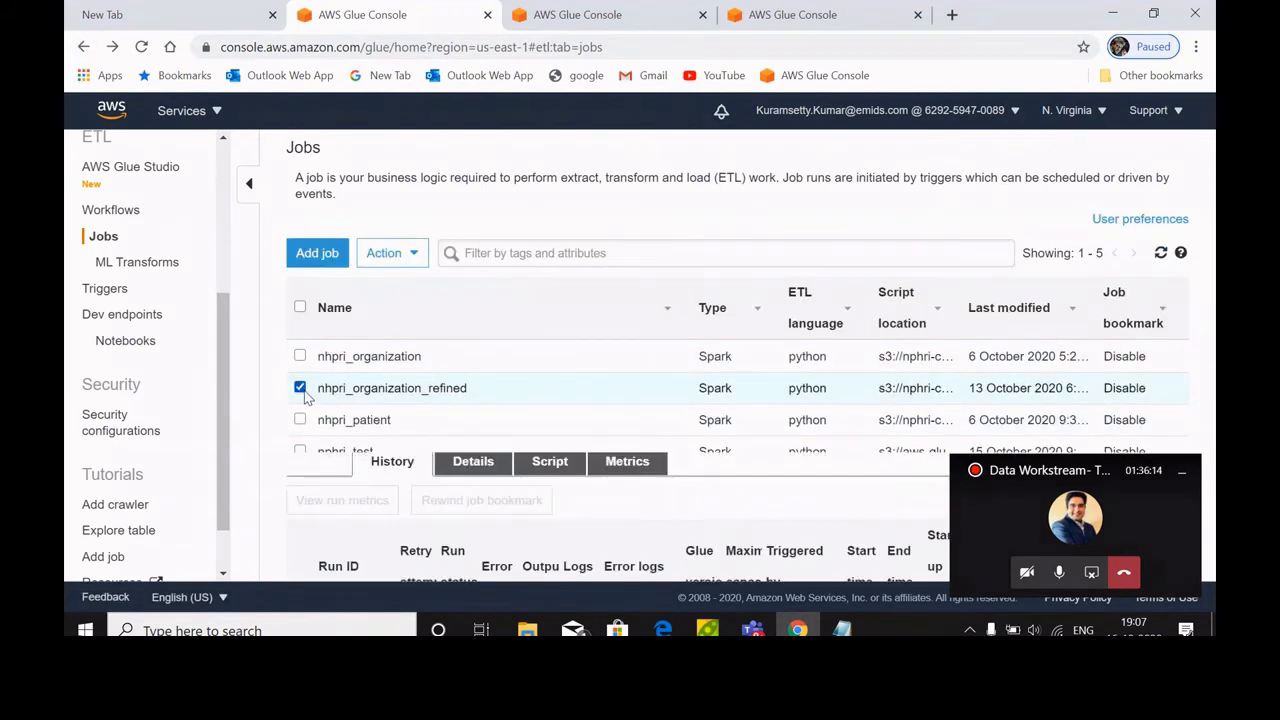
pyautogui.click(547, 469)
pyautogui.scroll(-2, 606, 457)
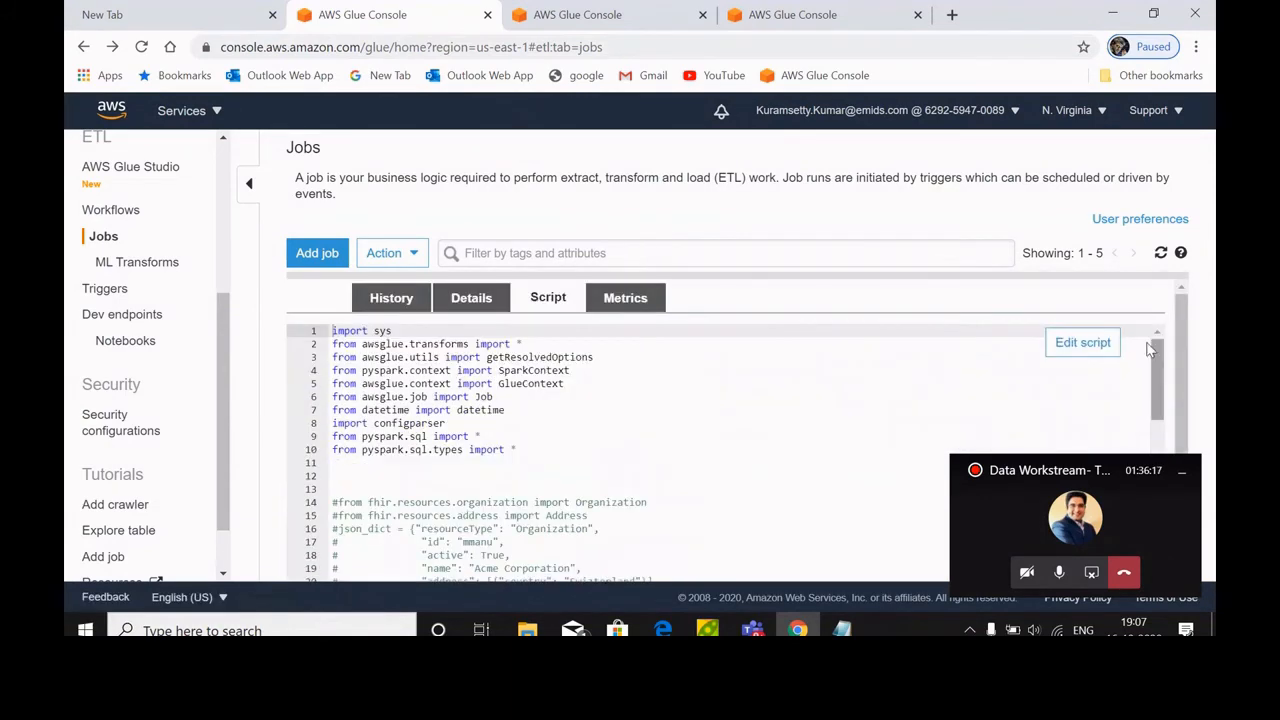
# Step: Open the nhpri_organization_refined script in the full-size editor and review its closing exception and logging code and its try block
pyautogui.click(1083, 342)
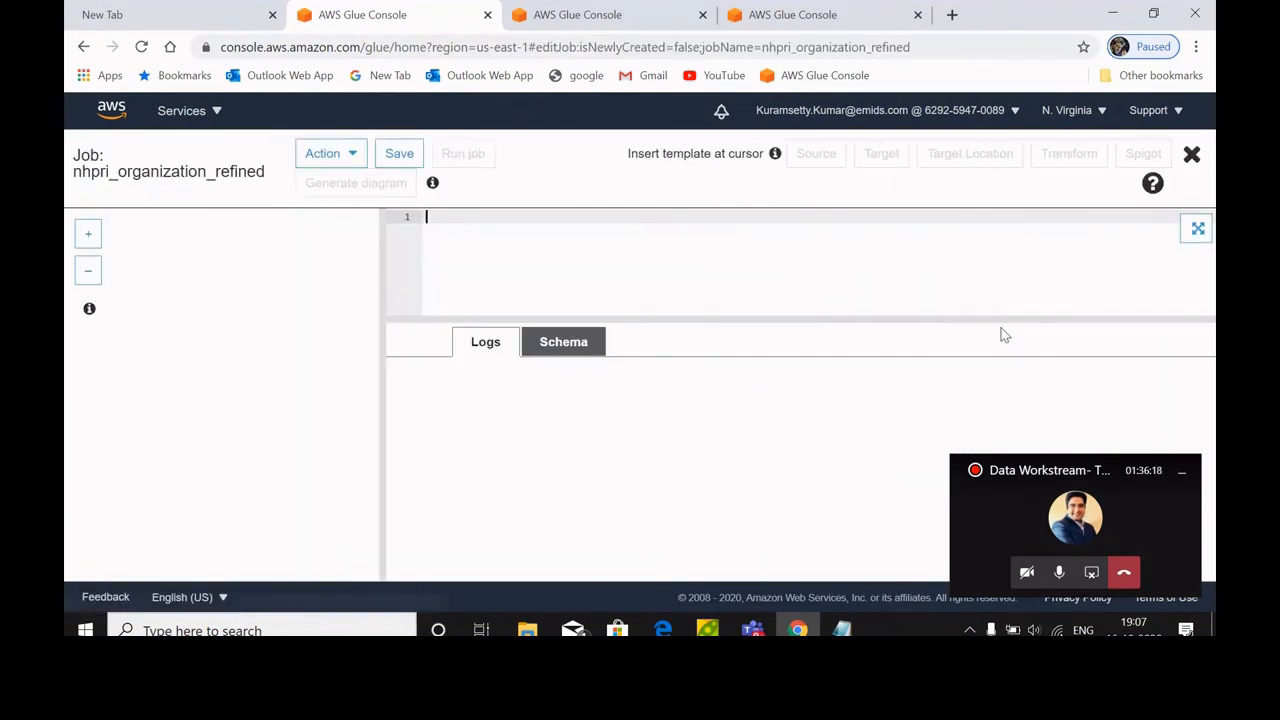
pyautogui.click(1197, 230)
pyautogui.moveTo(1210, 250); pyautogui.dragTo(1210, 533)
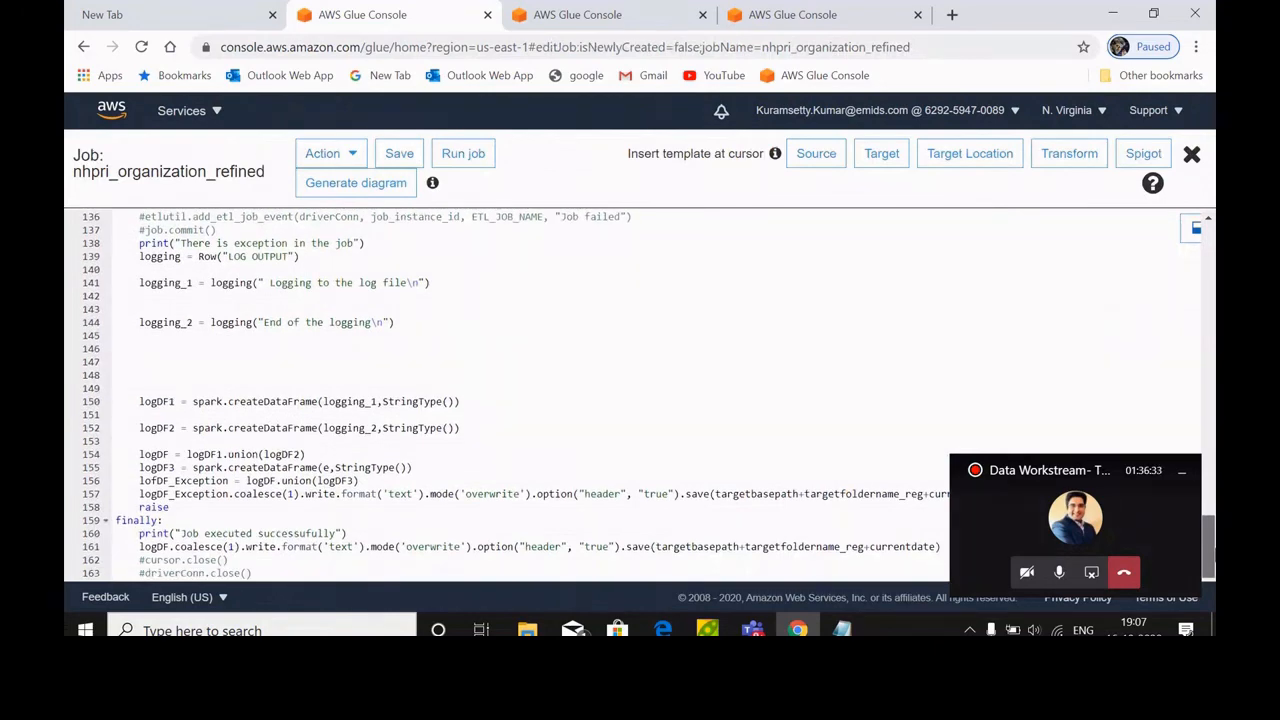
pyautogui.moveTo(1210, 533); pyautogui.dragTo(1198, 410)
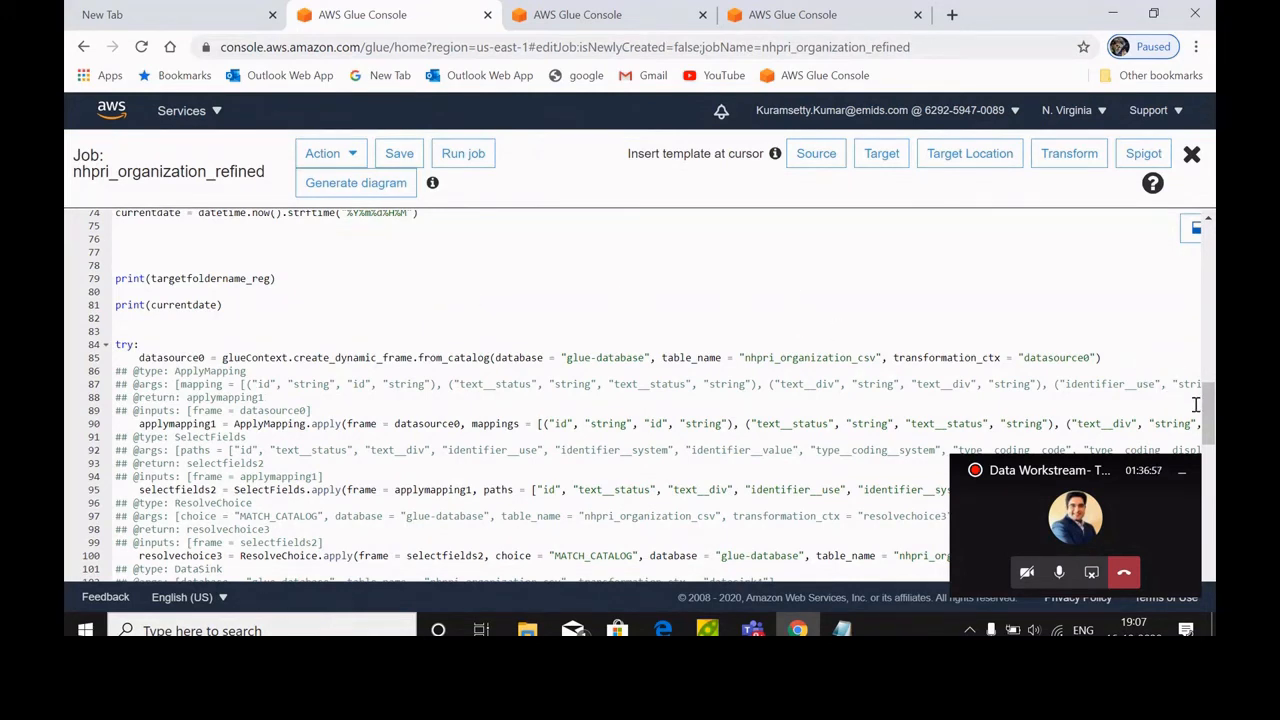
# Step: Highlight the datasource0 statement on line 85 that reads nhpri_organization_csv from glue-database, and bring the mapping code below it into view
pyautogui.click(1100, 524)
pyautogui.click(1120, 22)
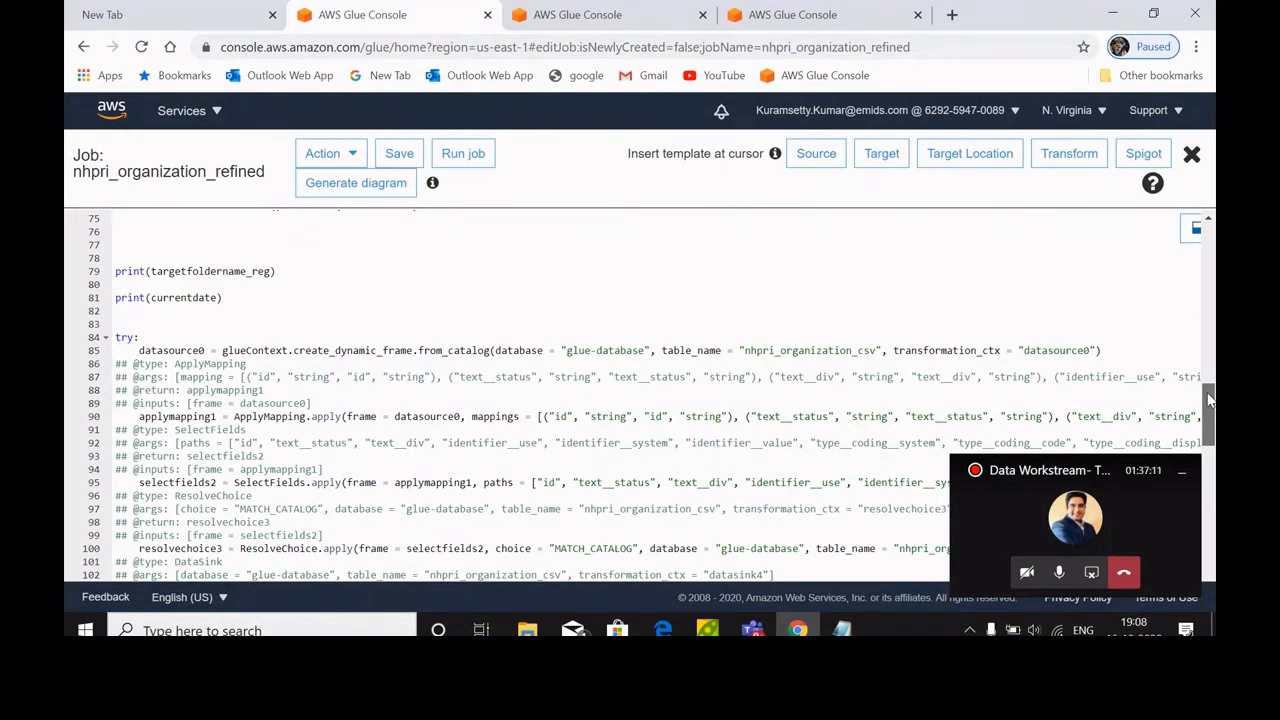
pyautogui.scroll(-1, 1210, 400)
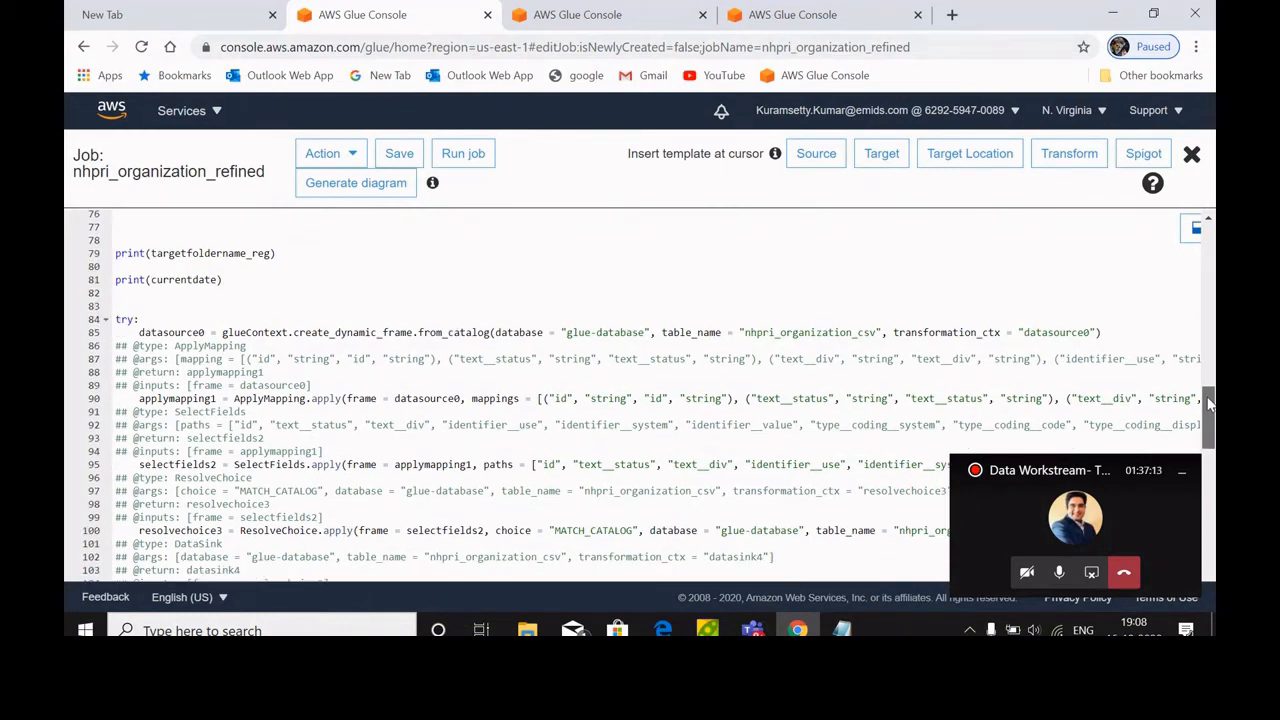
pyautogui.moveTo(1100, 332); pyautogui.dragTo(131, 340)
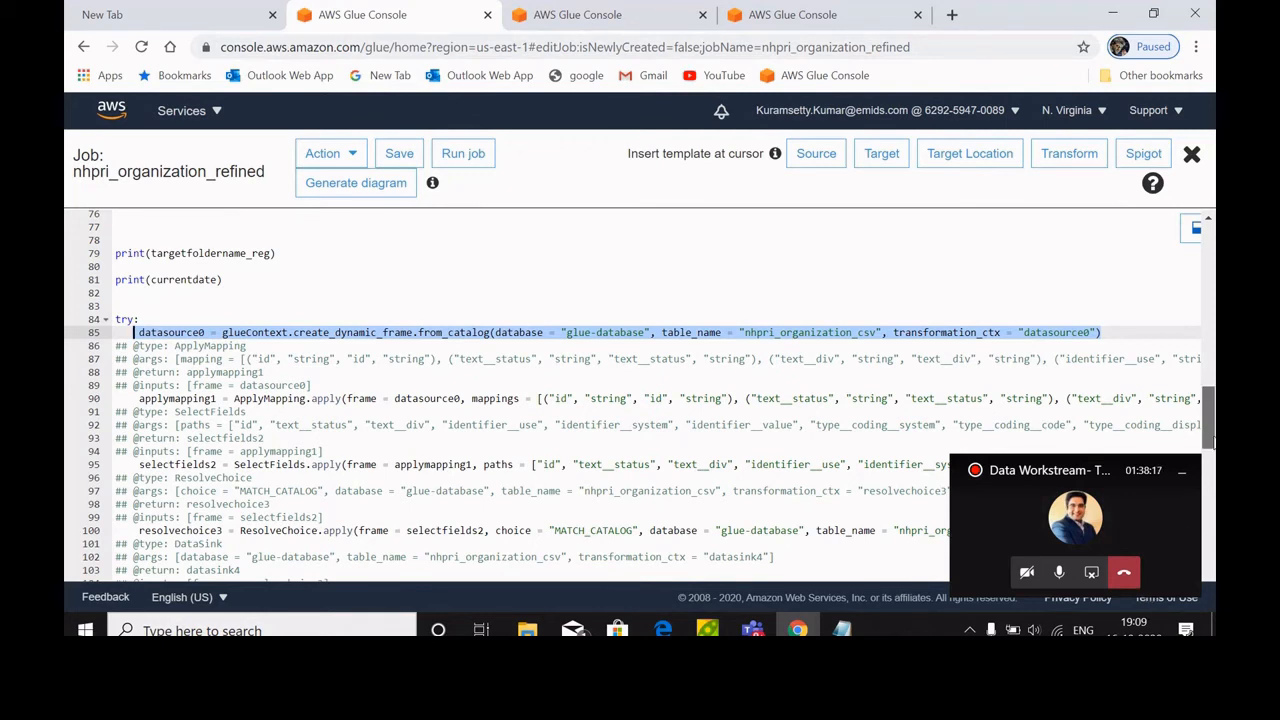
pyautogui.moveTo(1212, 440); pyautogui.dragTo(1210, 452)
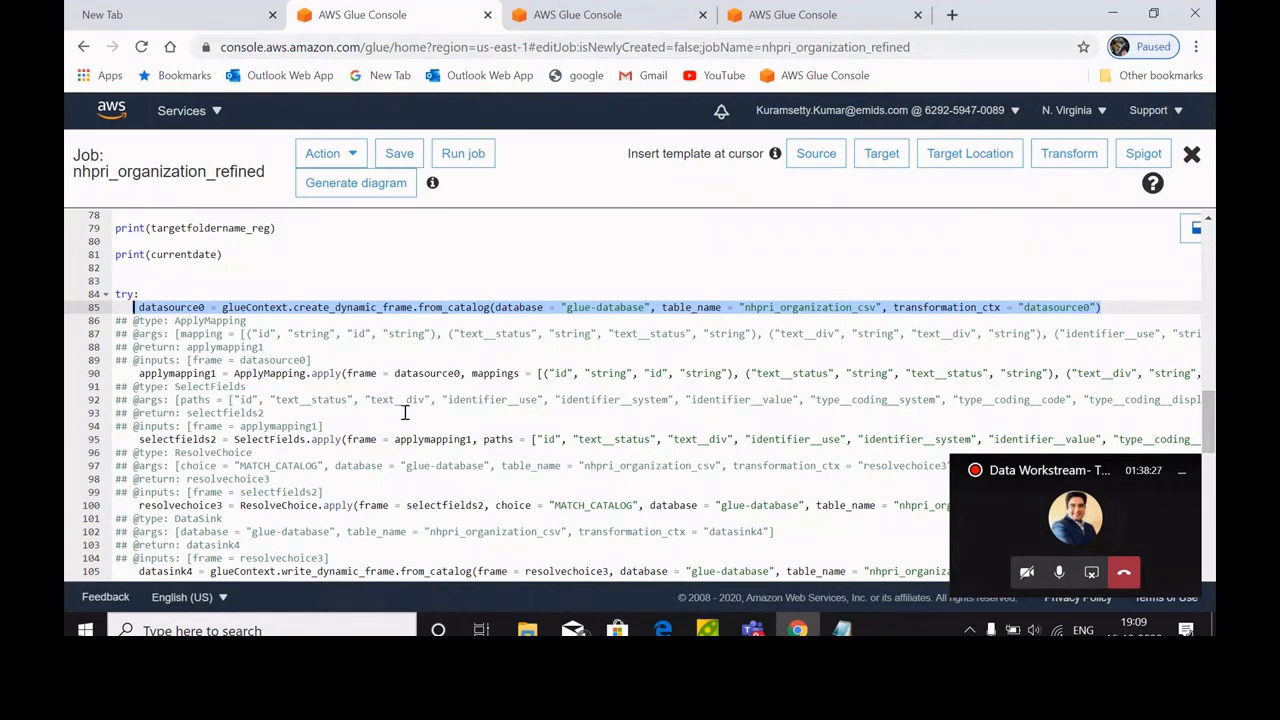
pyautogui.click(1138, 548)
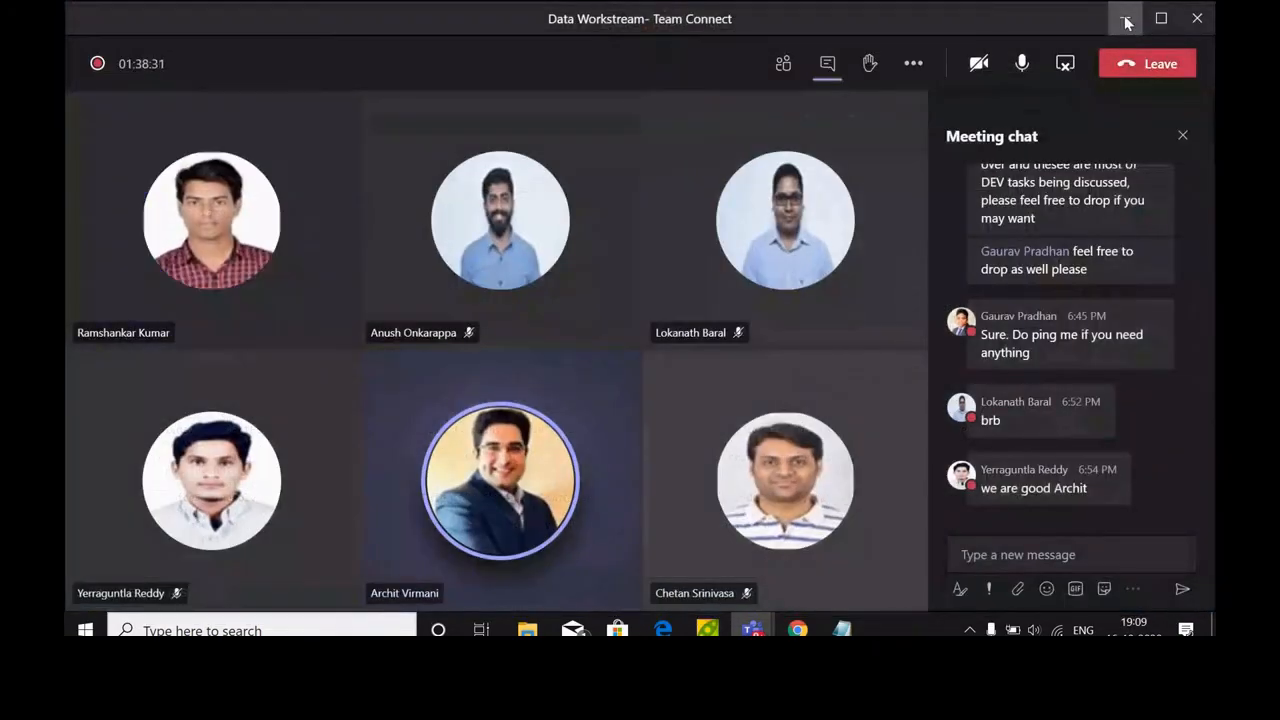
pyautogui.click(1122, 17)
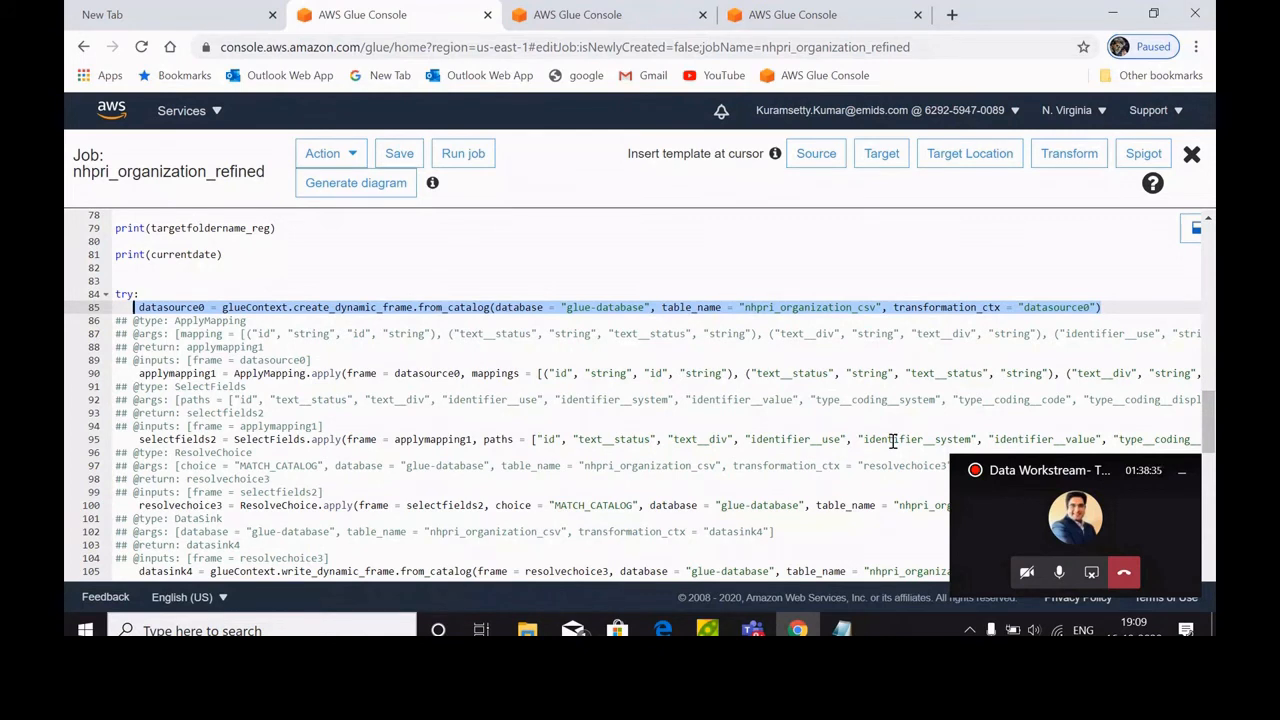
pyautogui.moveTo(797, 628)
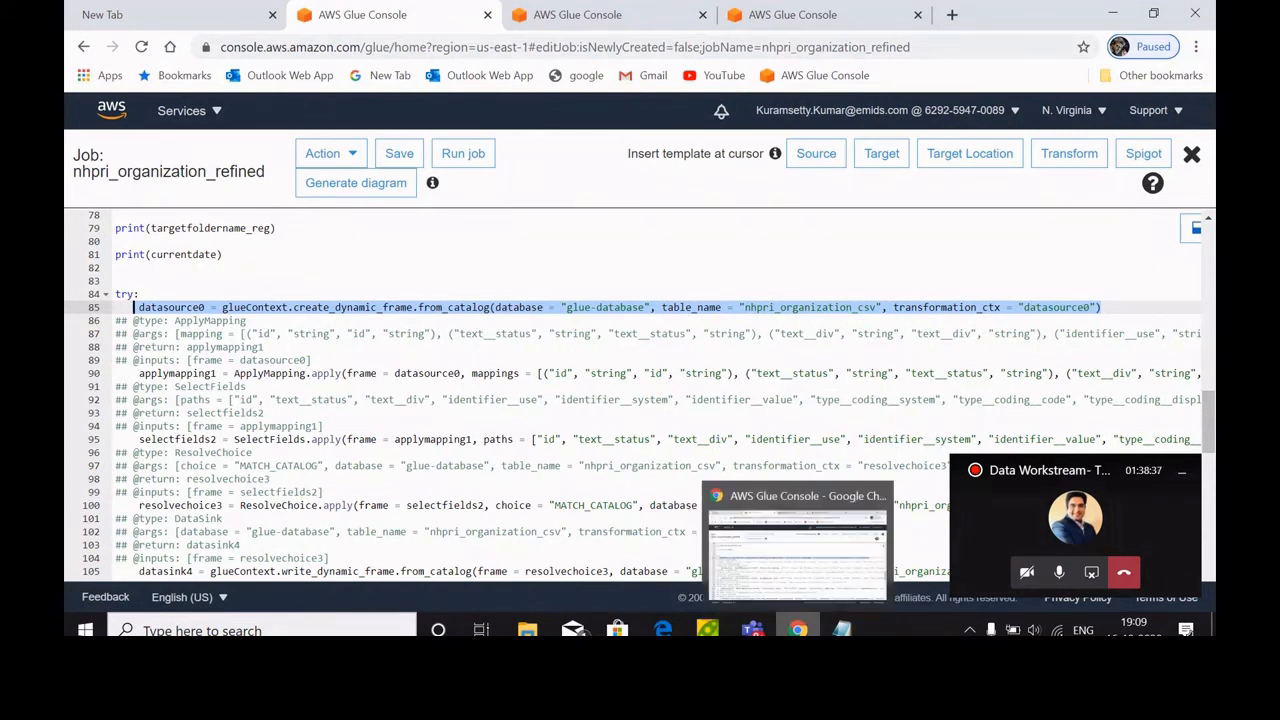
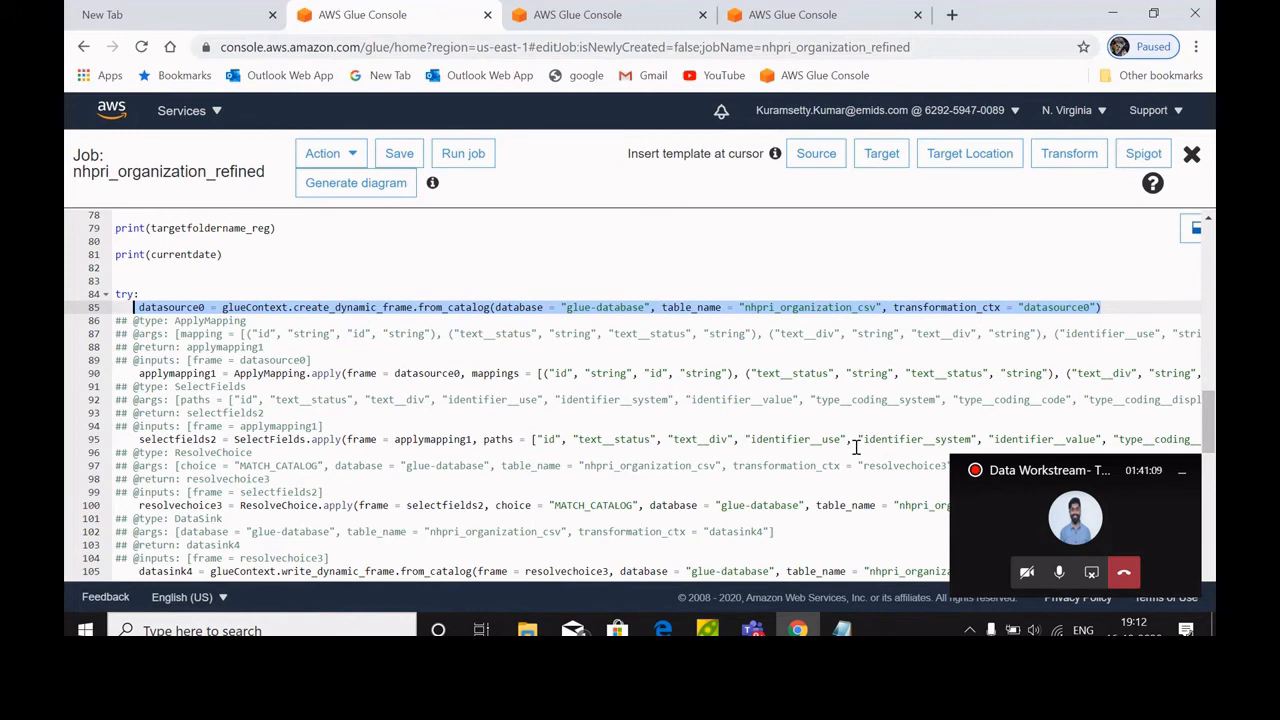
pyautogui.click(1136, 533)
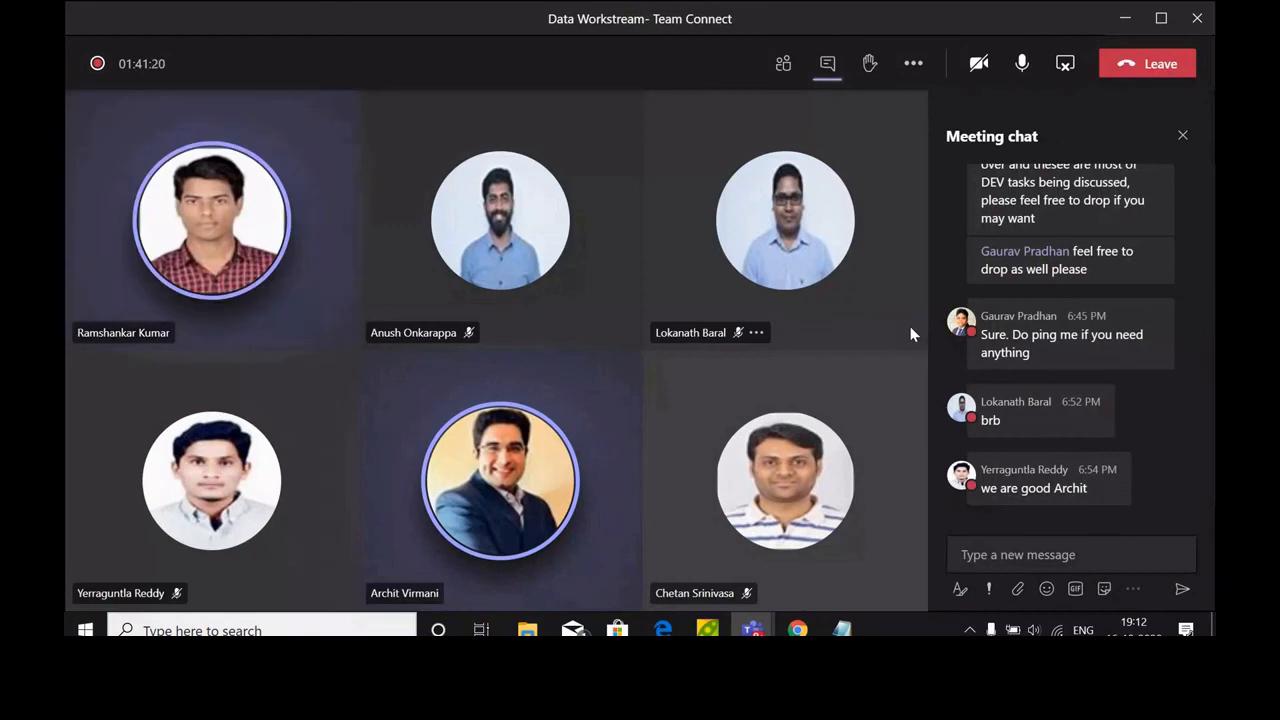
pyautogui.click(1121, 19)
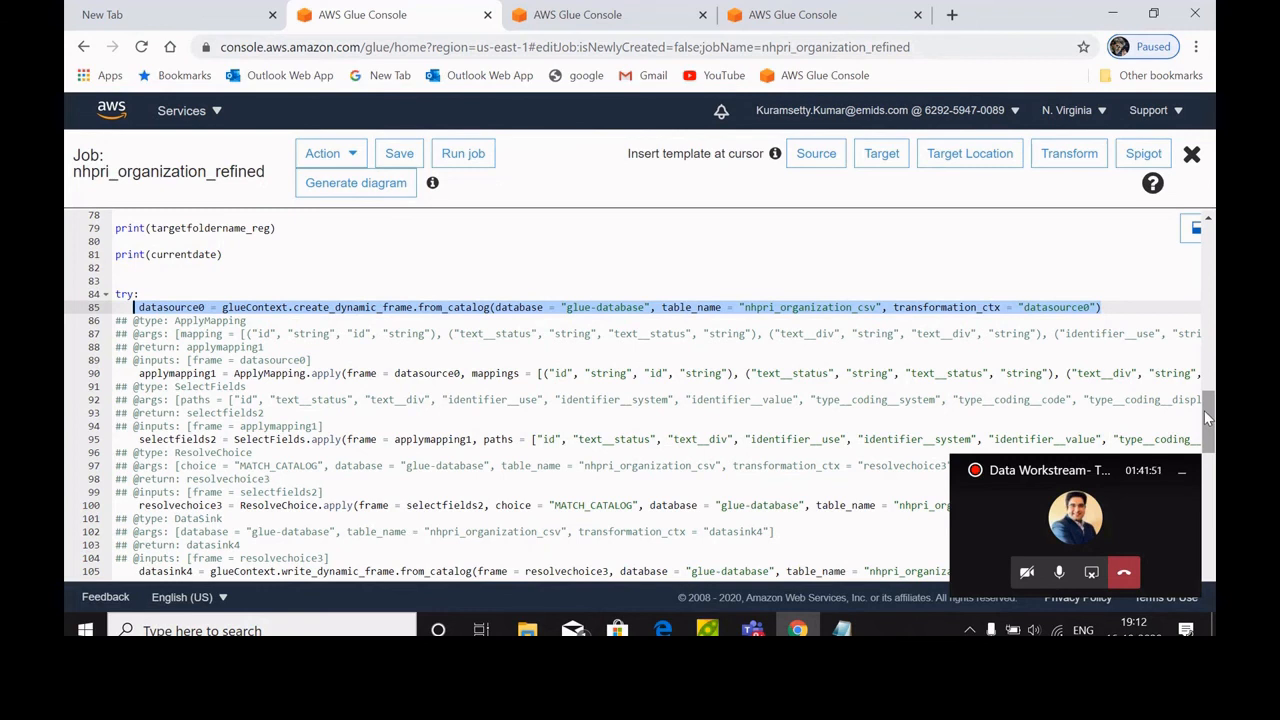
# Step: Review the script's mapping, data sink and closing log code, and highlight the commented FHIR Organization sample on lines 14 to 23
pyautogui.scroll(-1, 1204, 410)
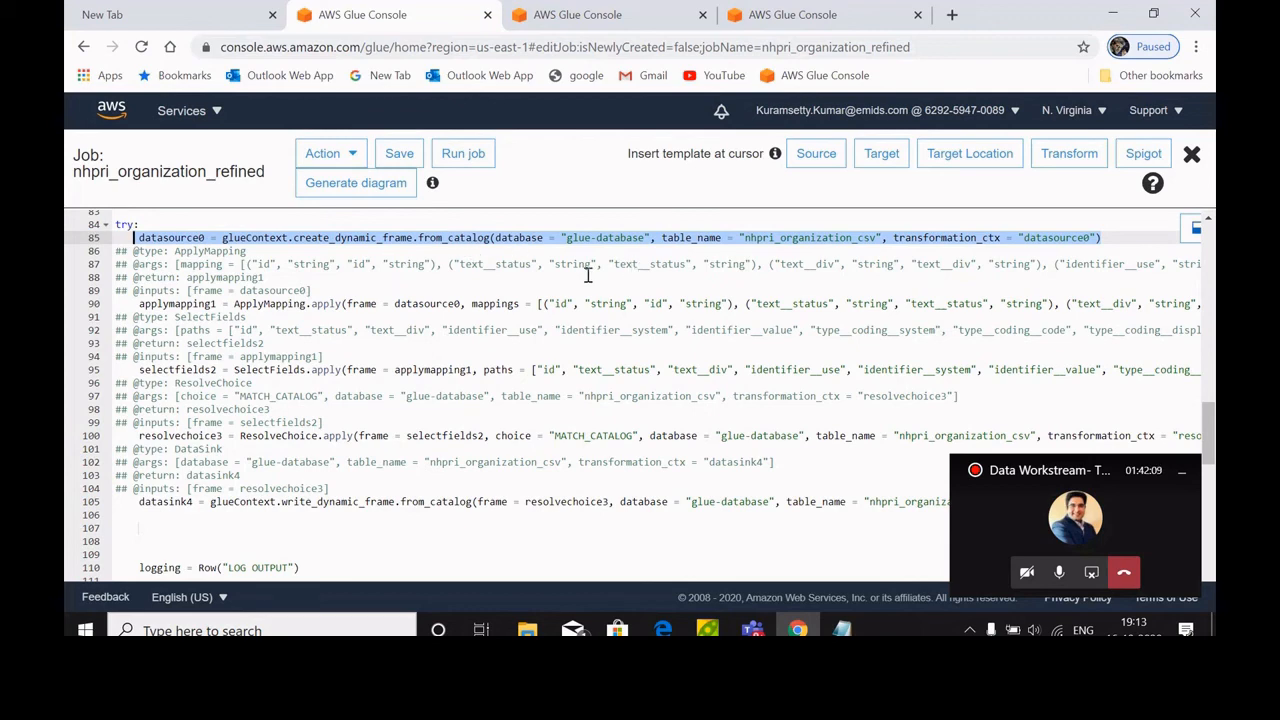
pyautogui.moveTo(1205, 424); pyautogui.dragTo(1209, 555)
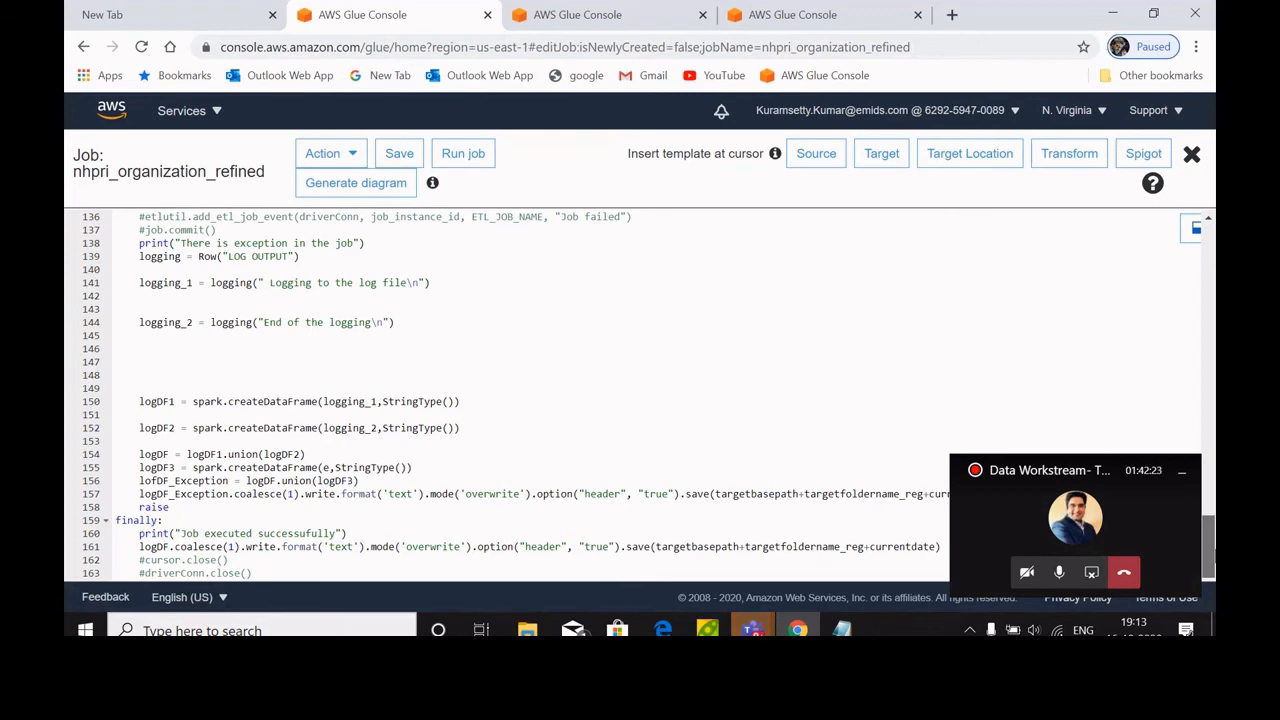
pyautogui.moveTo(1210, 553); pyautogui.dragTo(1210, 421)
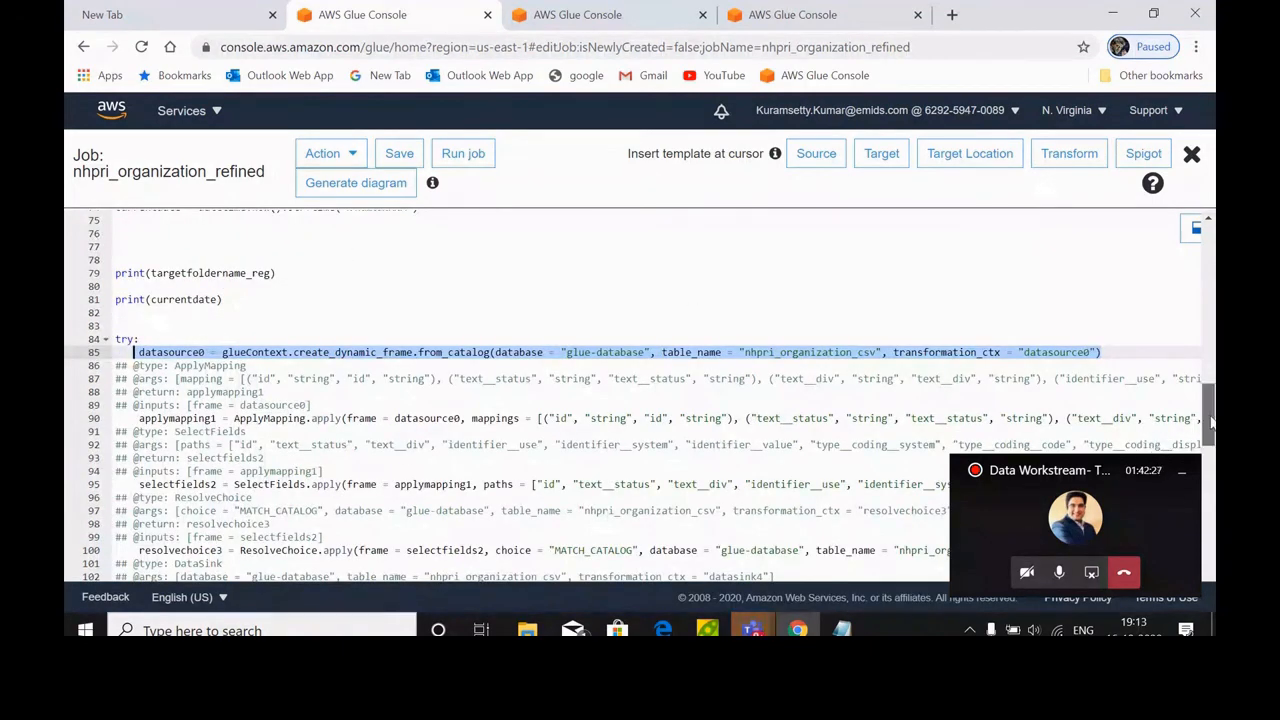
pyautogui.moveTo(1211, 421); pyautogui.dragTo(1203, 262)
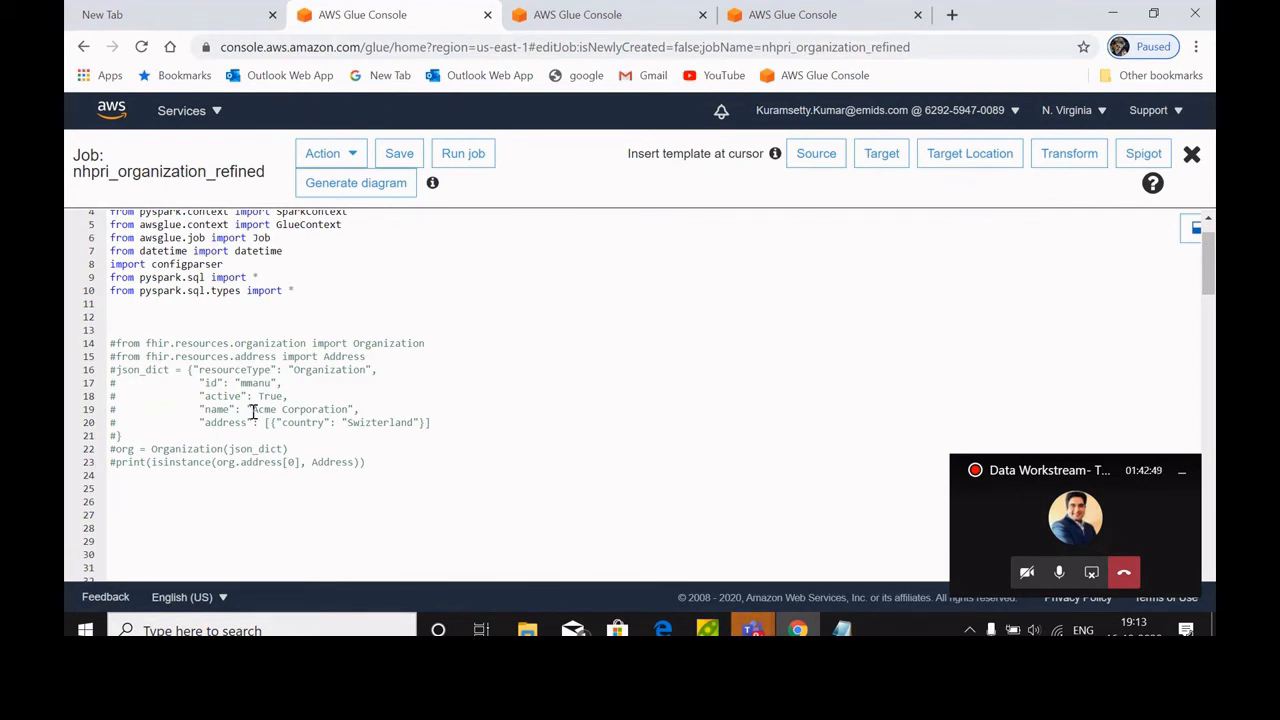
pyautogui.moveTo(374, 467); pyautogui.dragTo(108, 343)
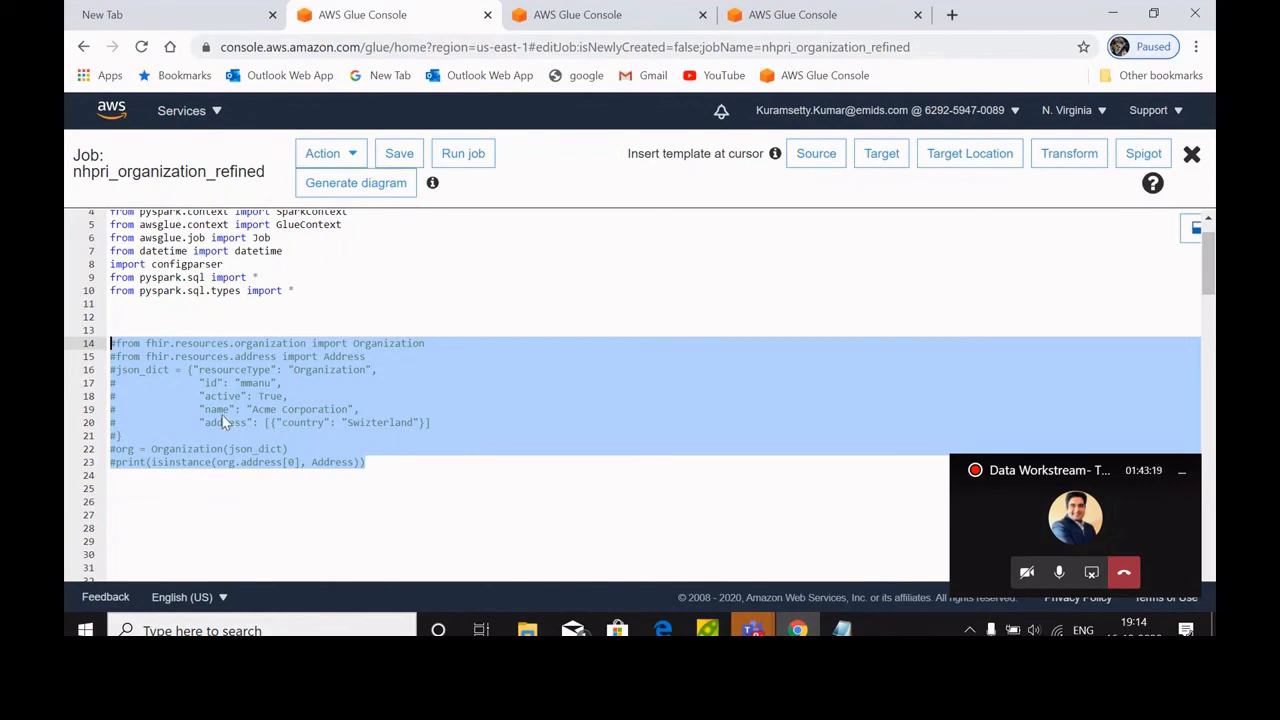
# Step: Leave the script editor for the Glue service's main page and display the Workflows list
pyautogui.click(218, 111)
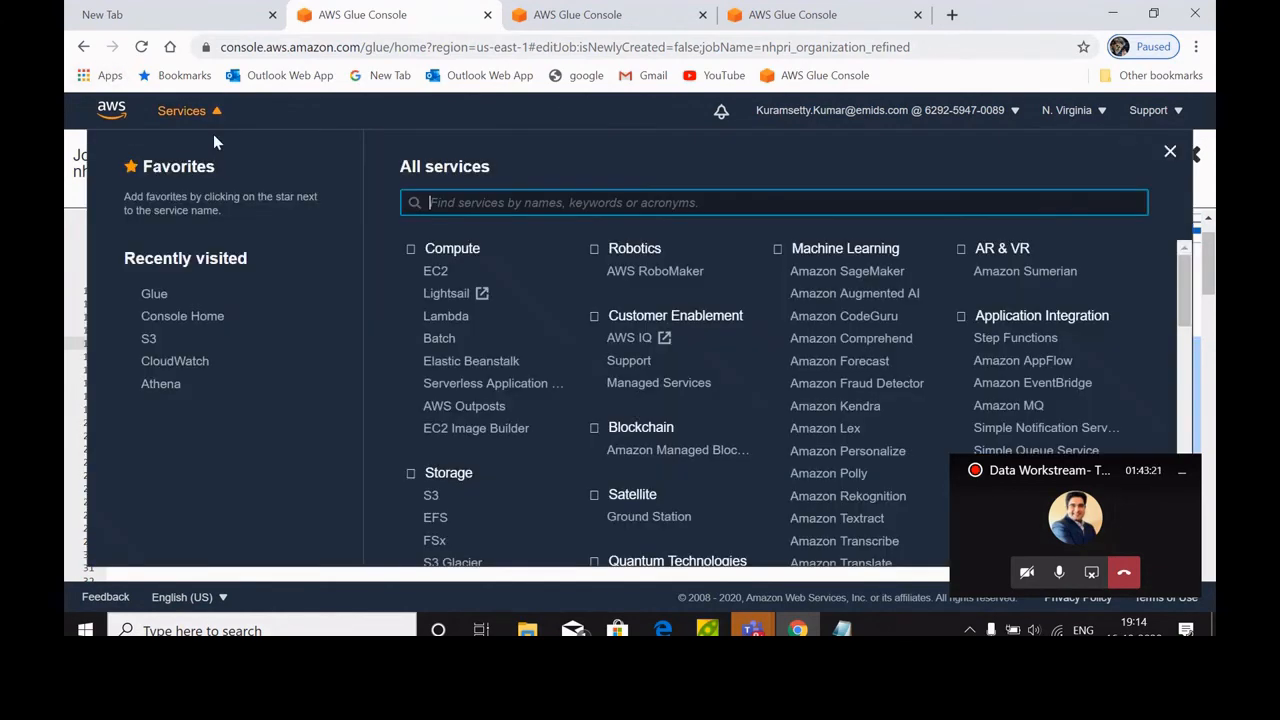
pyautogui.click(155, 294)
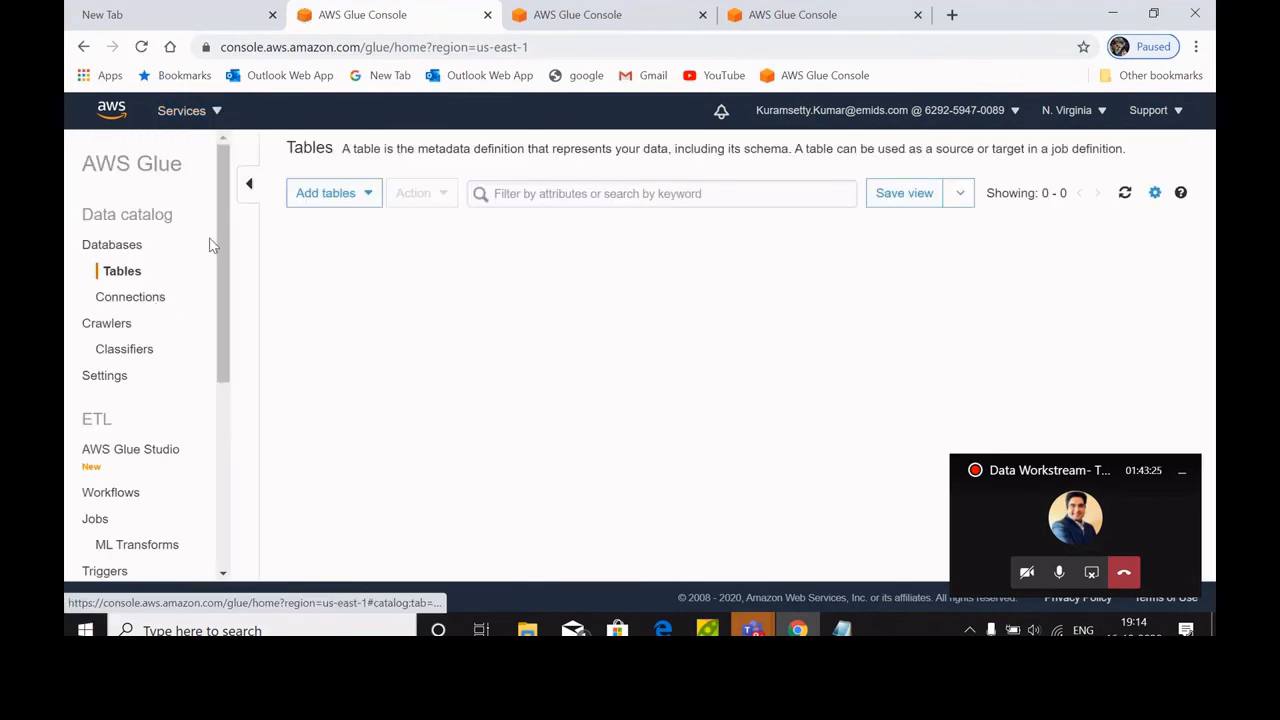
pyautogui.moveTo(221, 223)
pyautogui.mouseDown()
pyautogui.moveTo(224, 249)
pyautogui.moveTo(229, 233)
pyautogui.mouseUp()
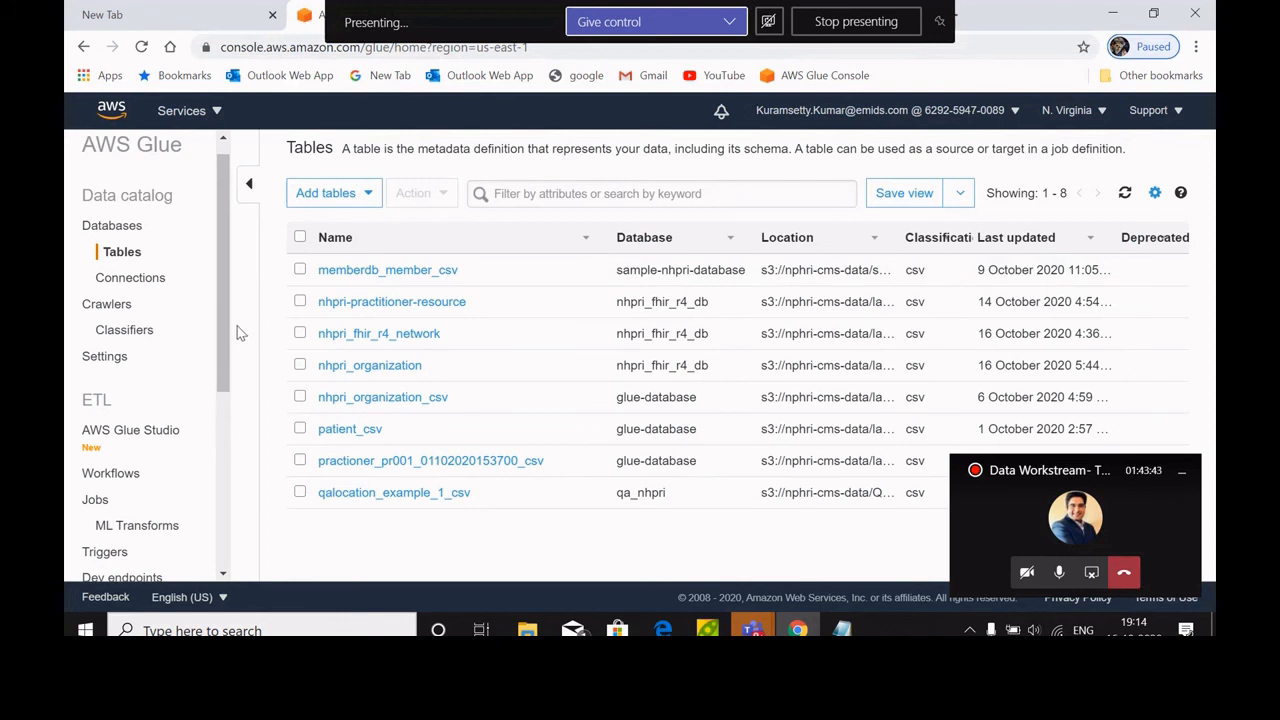
pyautogui.moveTo(228, 314); pyautogui.dragTo(227, 380)
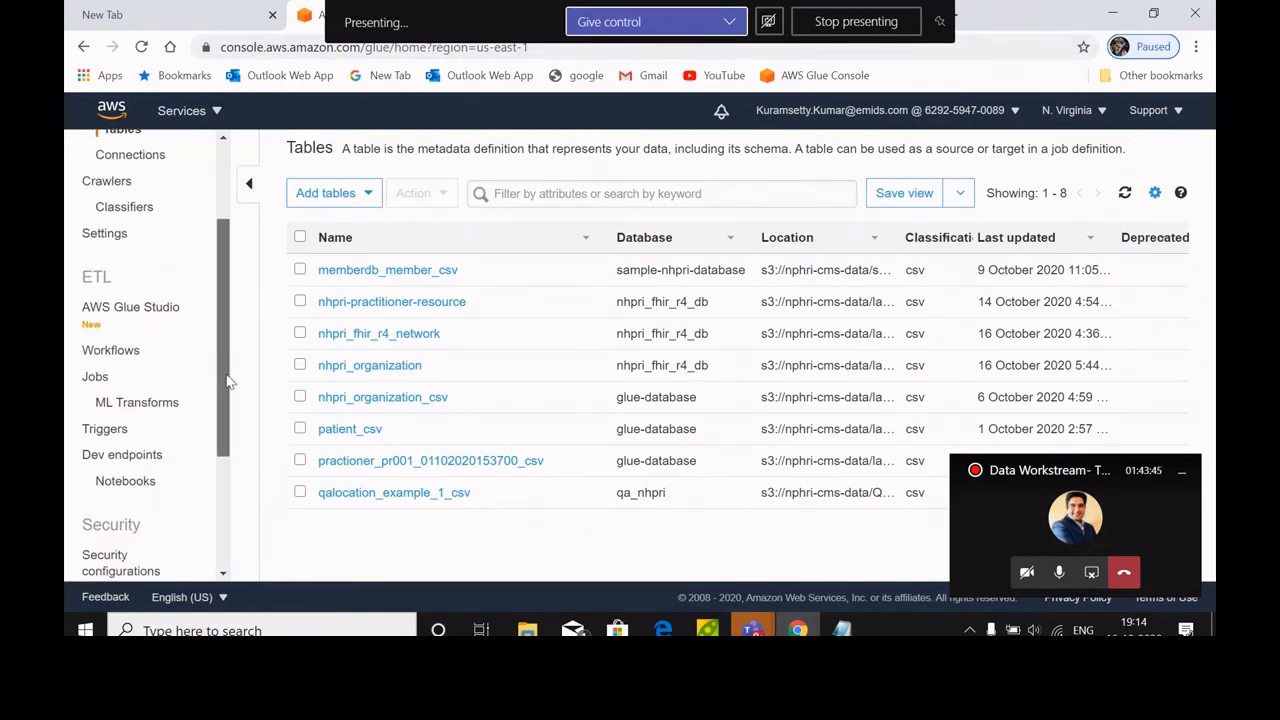
pyautogui.click(139, 356)
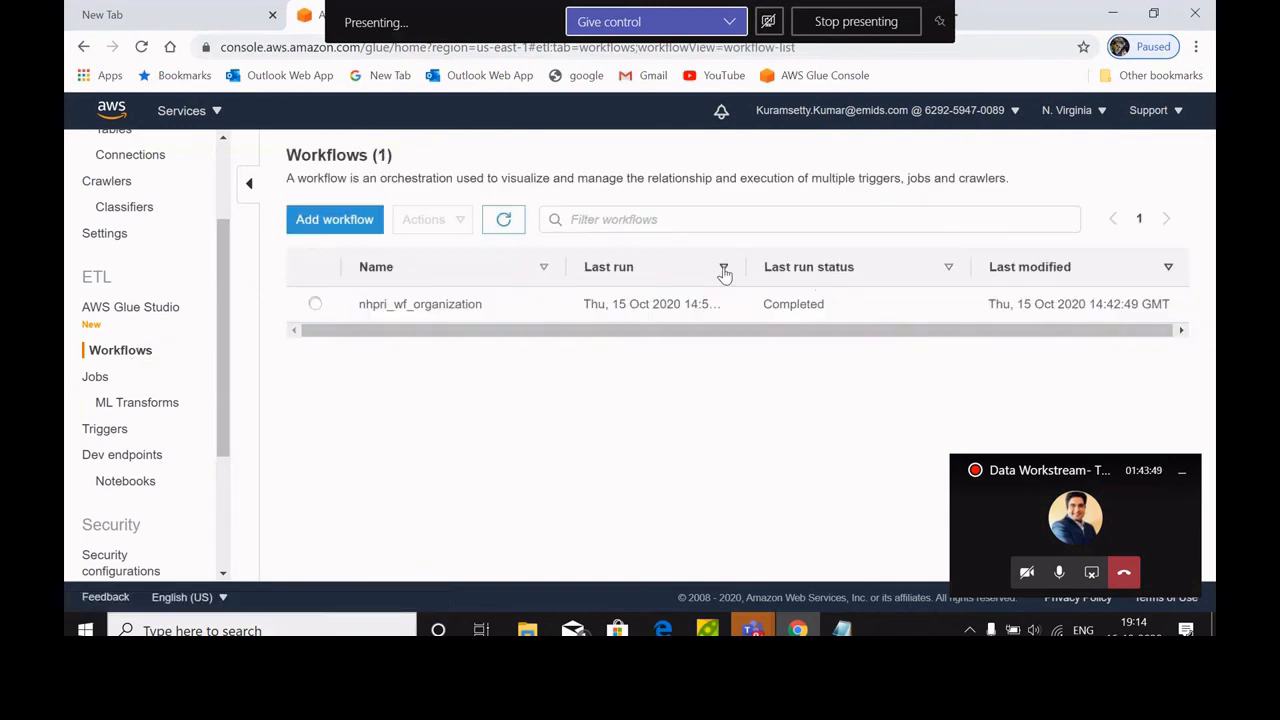
# Step: Select the nhpri_wf_organization workflow and enlarge its graph to examine the schedule trigger and the nphri_test job node
pyautogui.click(314, 304)
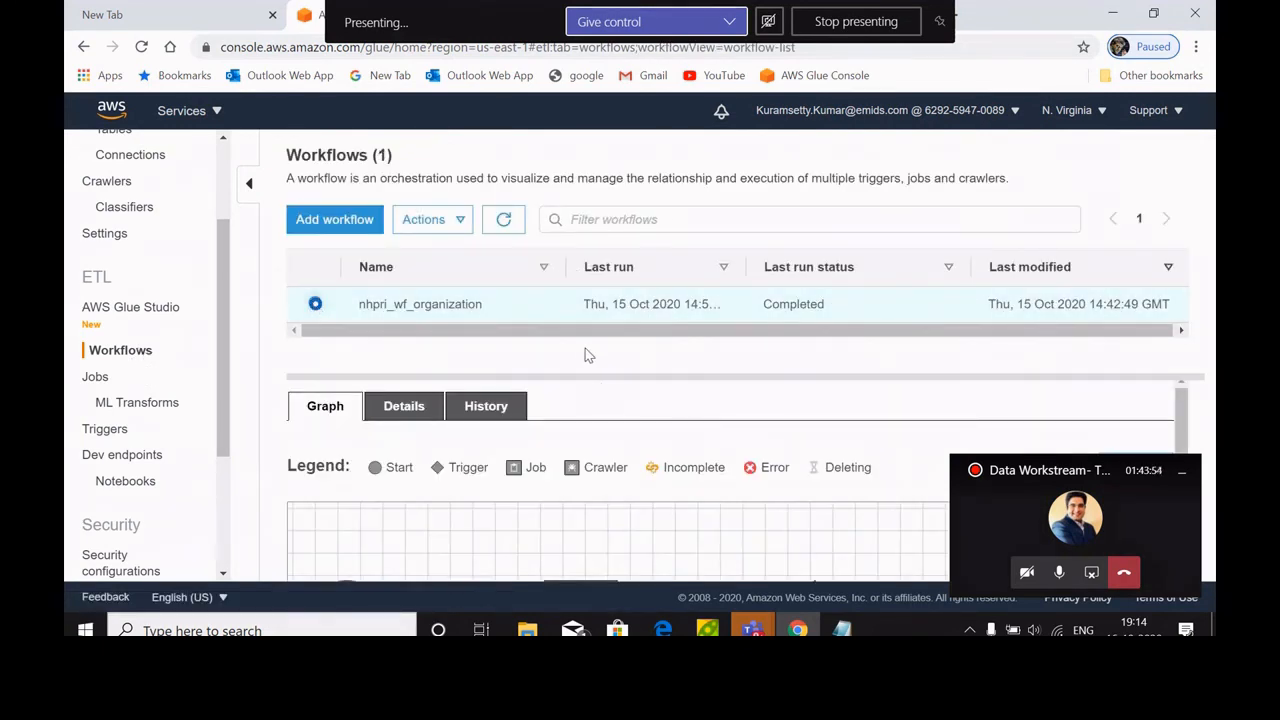
pyautogui.moveTo(593, 377); pyautogui.dragTo(640, 140)
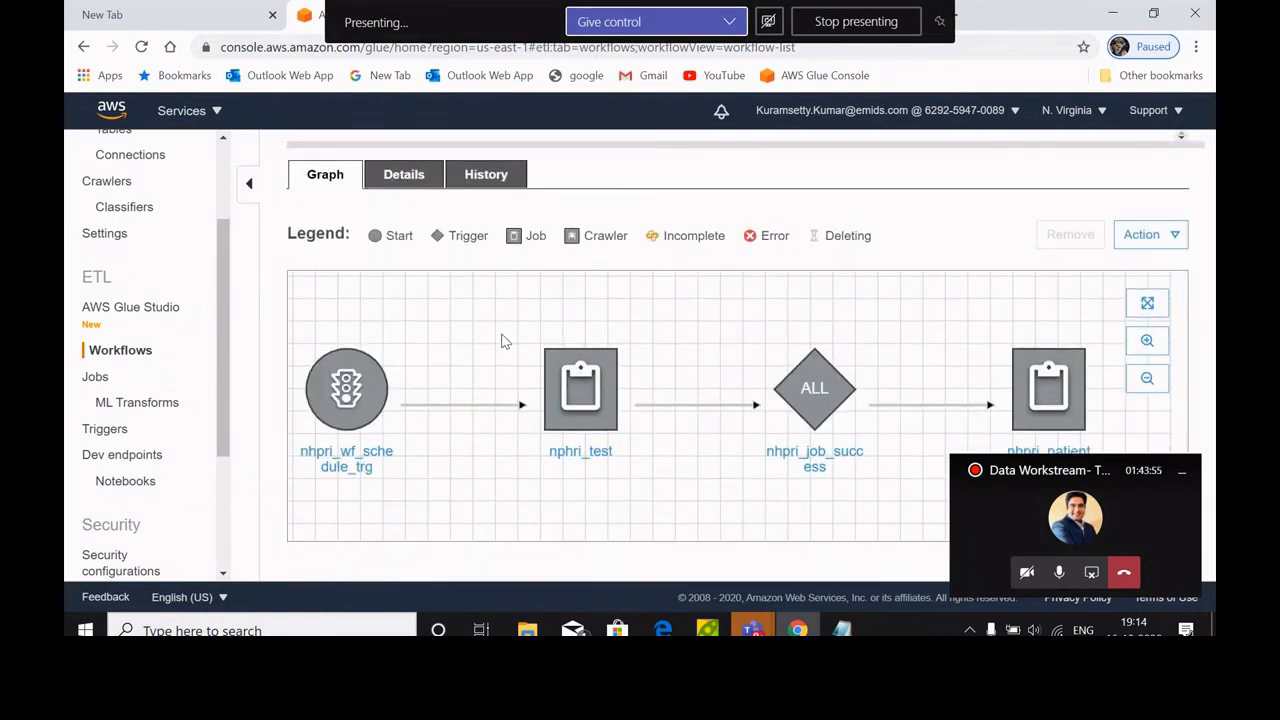
pyautogui.moveTo(351, 412)
pyautogui.moveTo(588, 402)
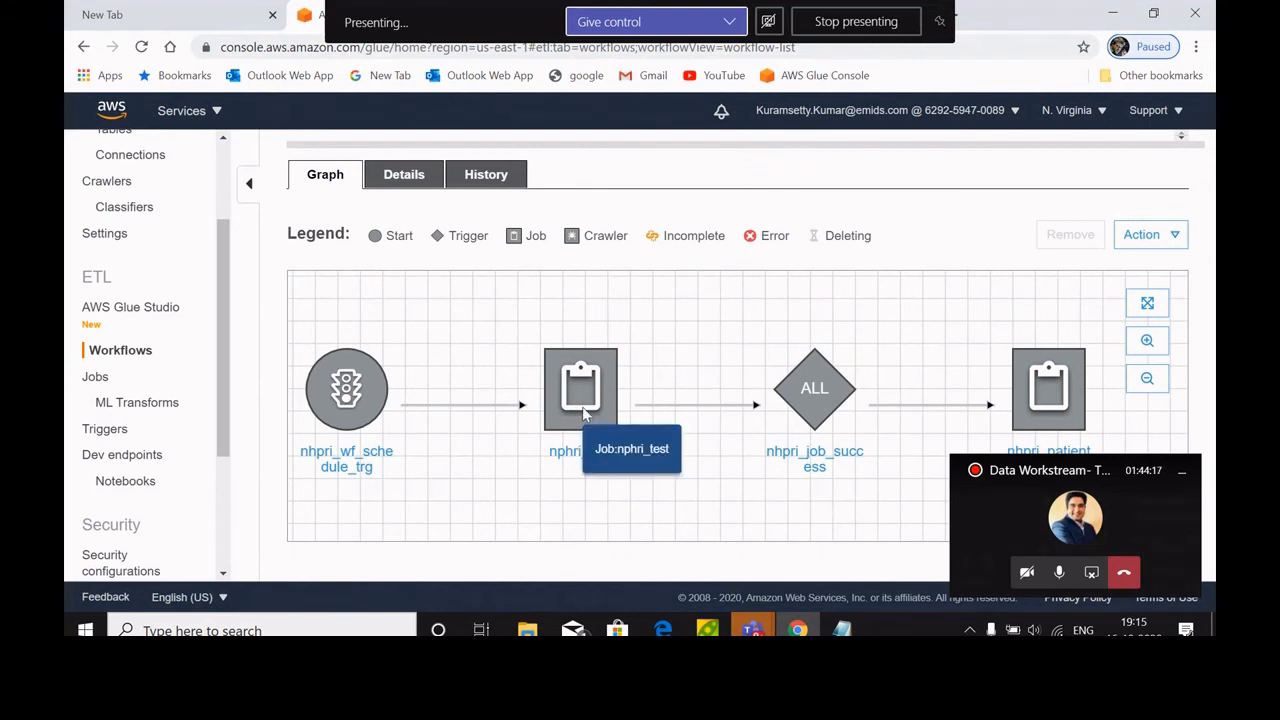
# Step: Minimize the floating meeting window and shrink the workflow's graph pane so the workflow list shows above it
pyautogui.click(1183, 481)
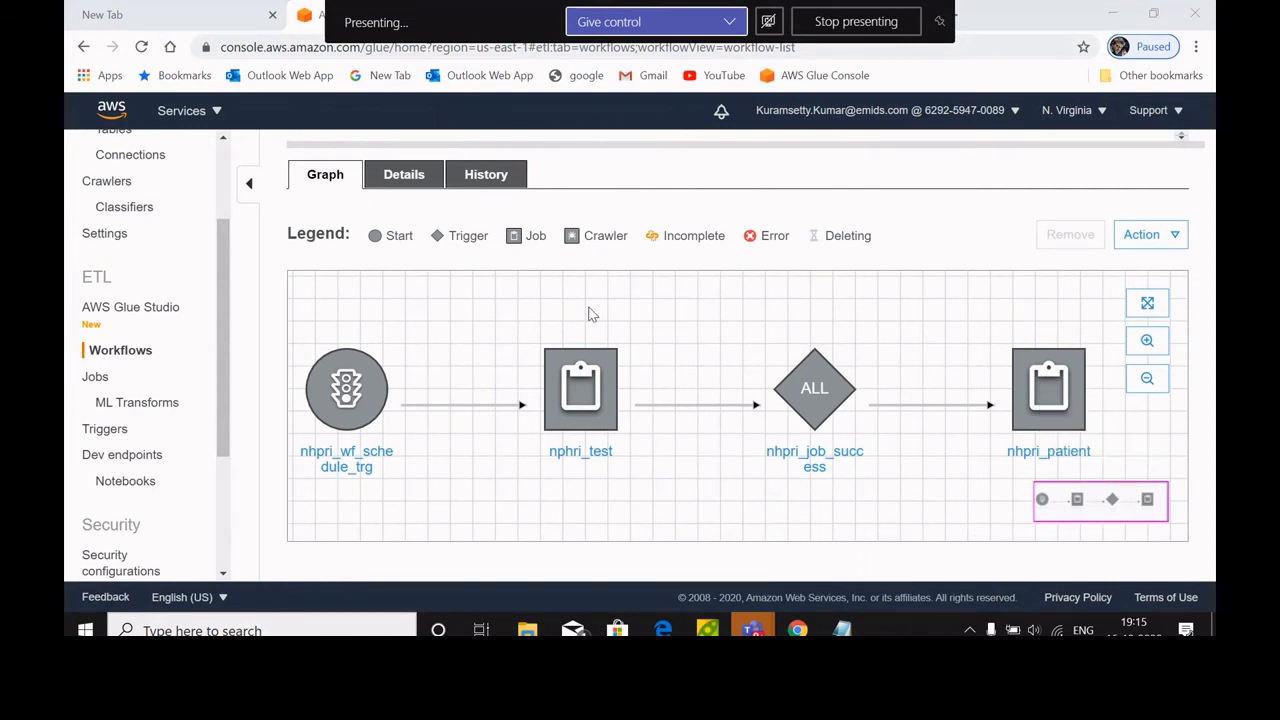
pyautogui.moveTo(666, 147); pyautogui.dragTo(702, 414)
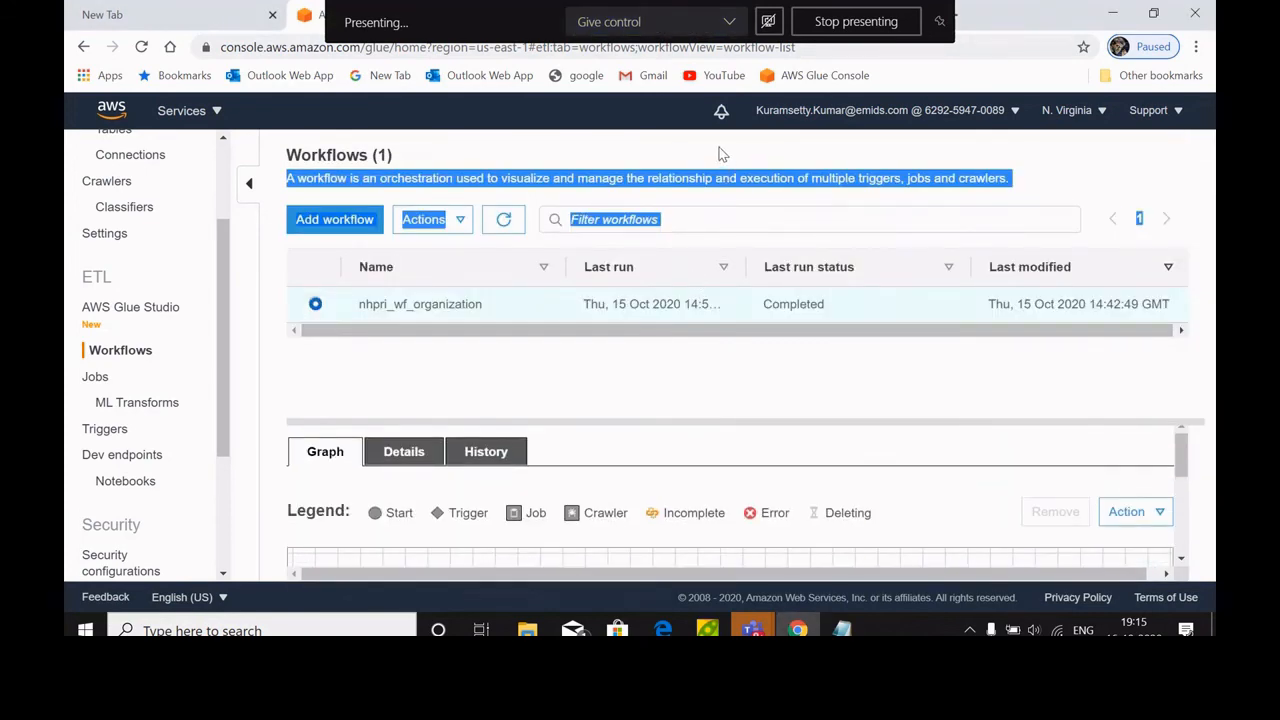
pyautogui.click(575, 160)
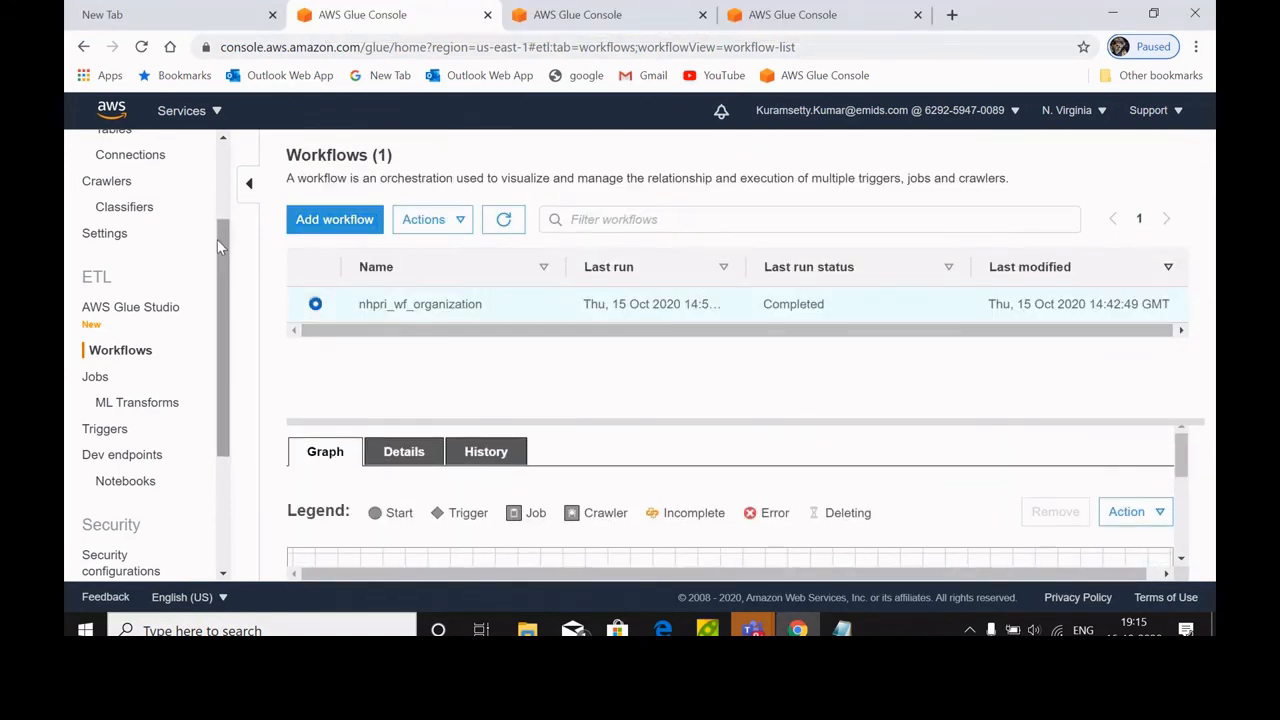
pyautogui.moveTo(217, 239); pyautogui.dragTo(220, 172)
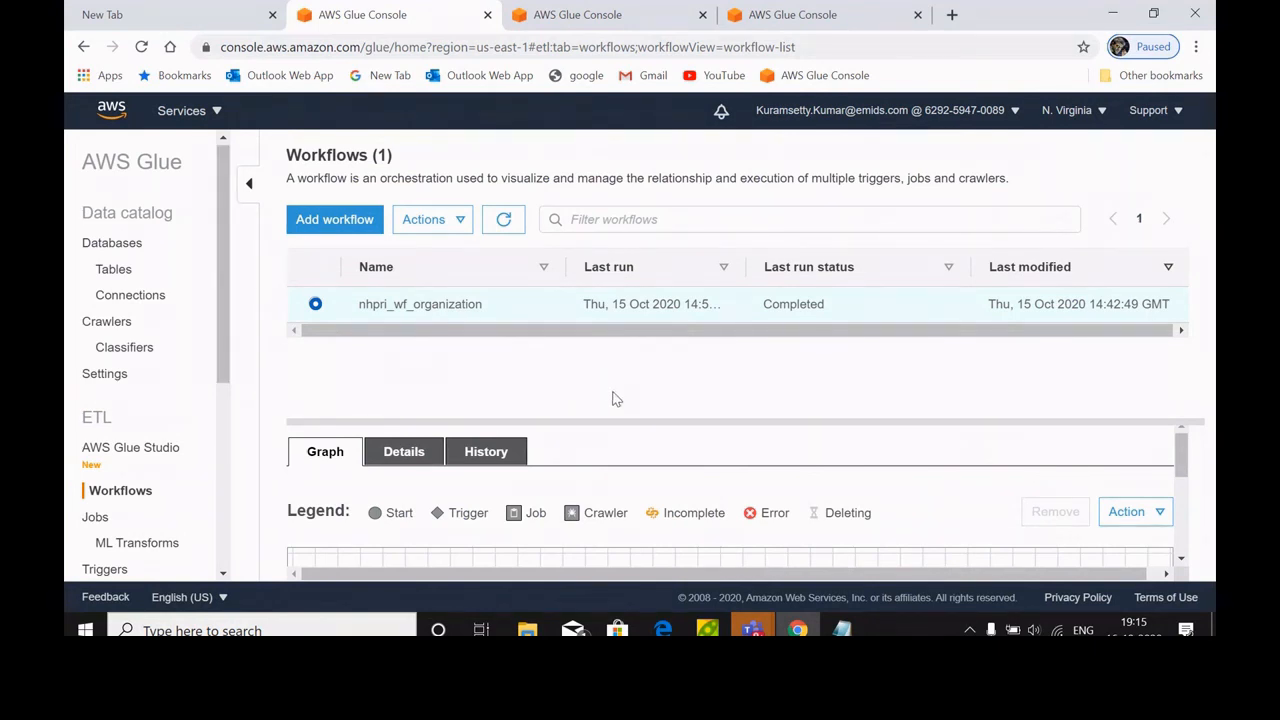
pyautogui.moveTo(613, 423); pyautogui.dragTo(617, 337)
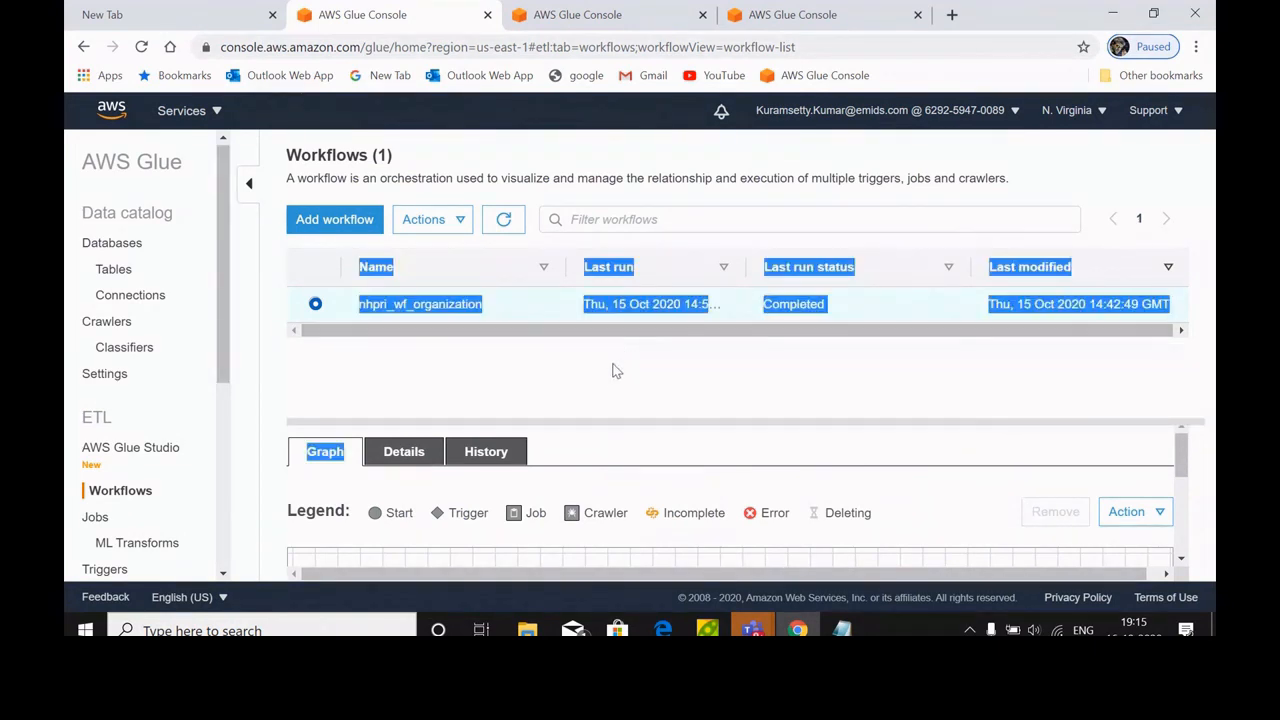
pyautogui.moveTo(677, 423); pyautogui.dragTo(695, 362)
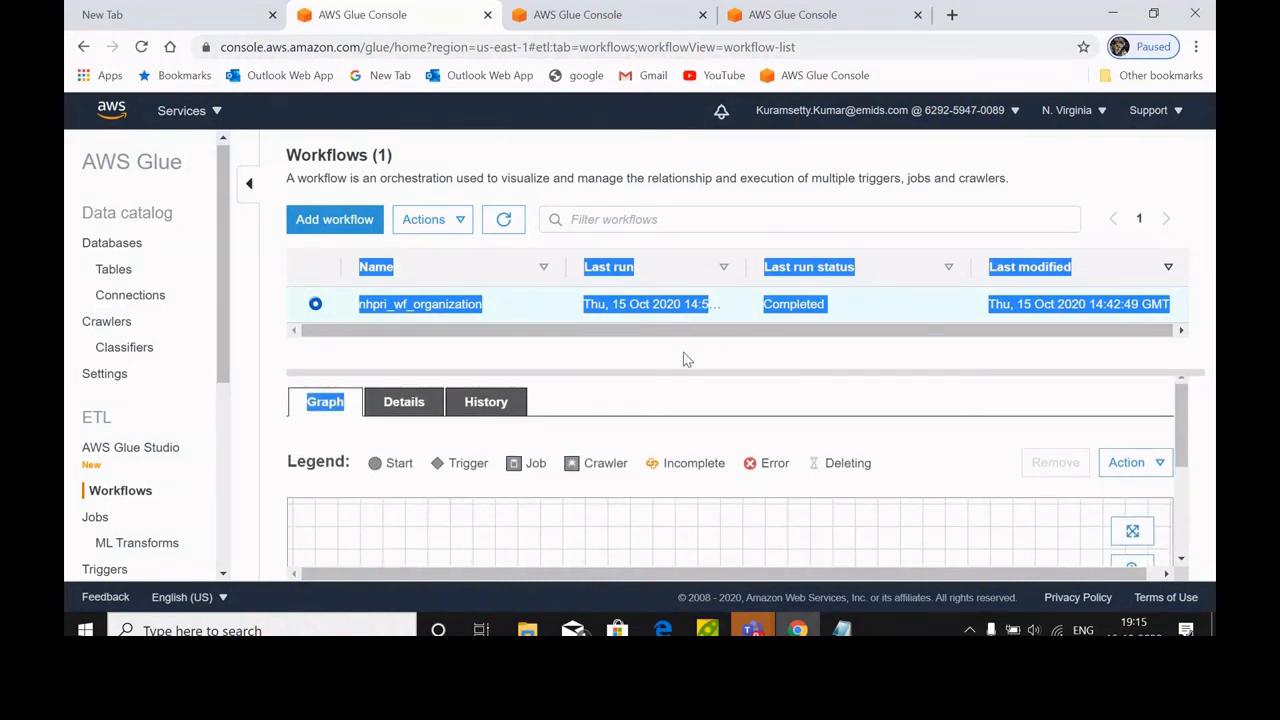
# Step: Sort the workflows by last run status and check which actions are available for nhpri_wf_organization
pyautogui.click(888, 284)
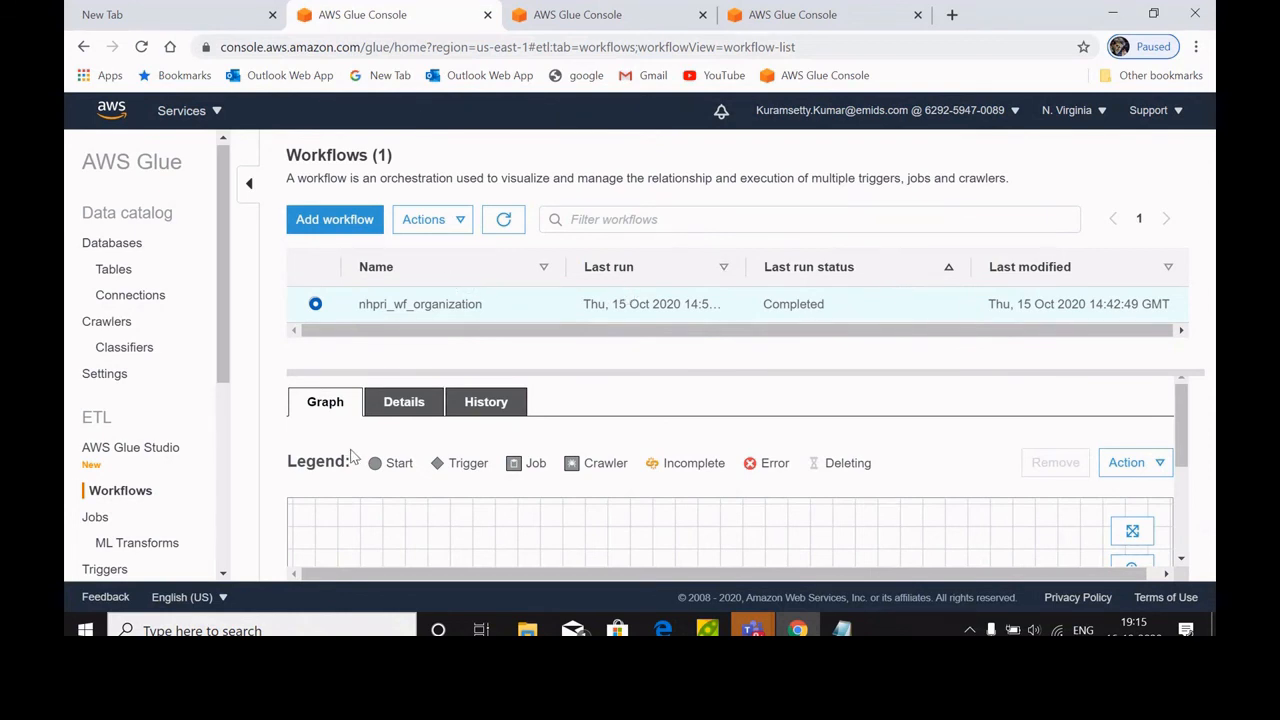
pyautogui.click(448, 225)
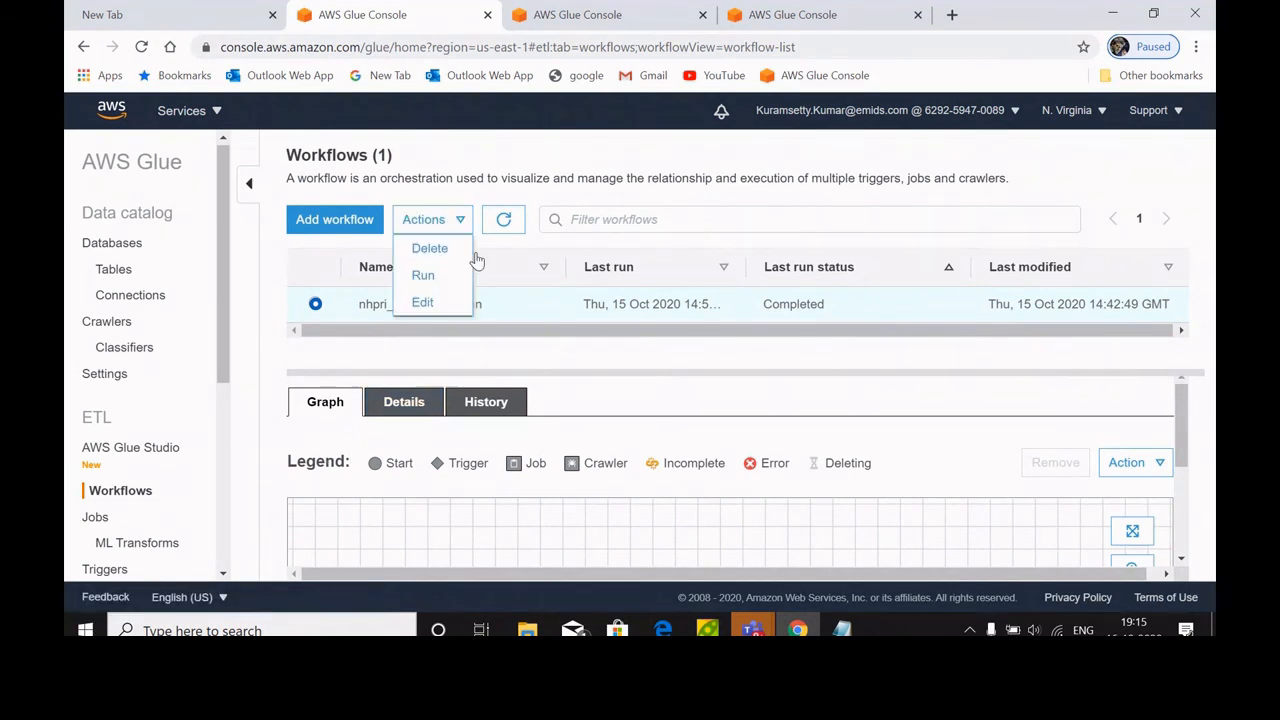
pyautogui.click(920, 168)
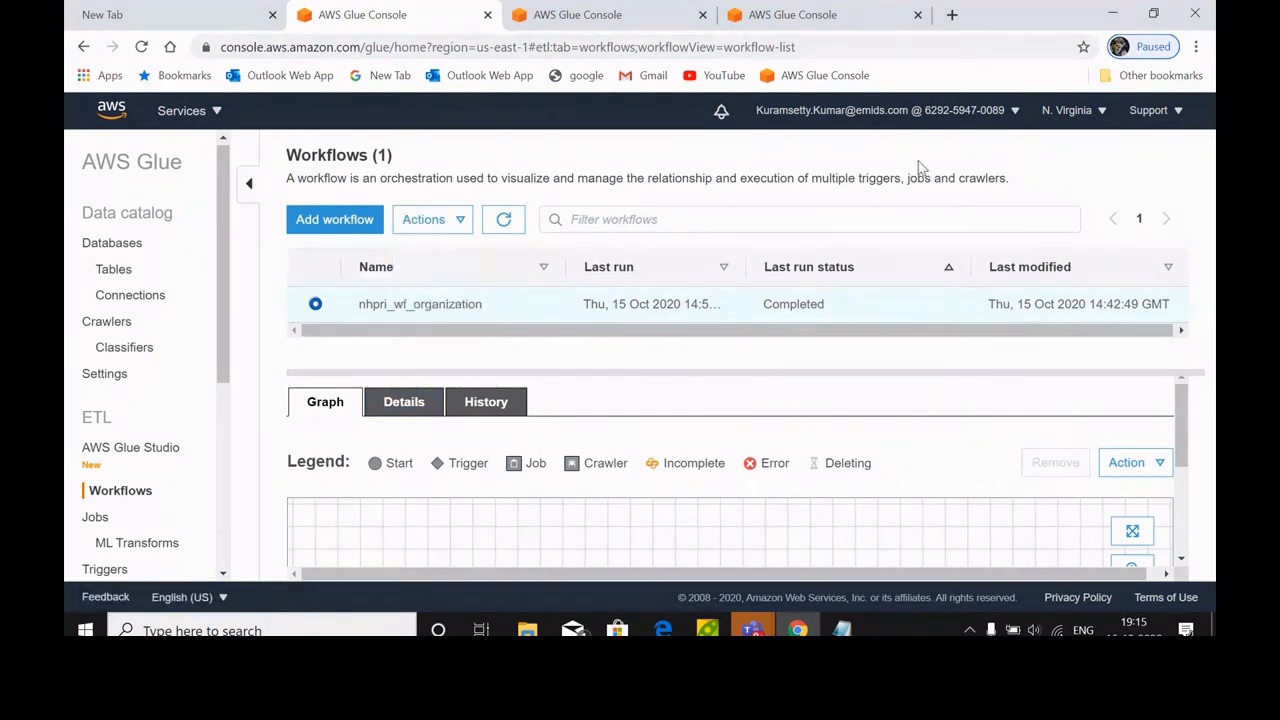
# Step: Return to the Glue Tables list and switch to the Data Workstream- Team Connect meeting window in Microsoft Teams
pyautogui.click(85, 47)
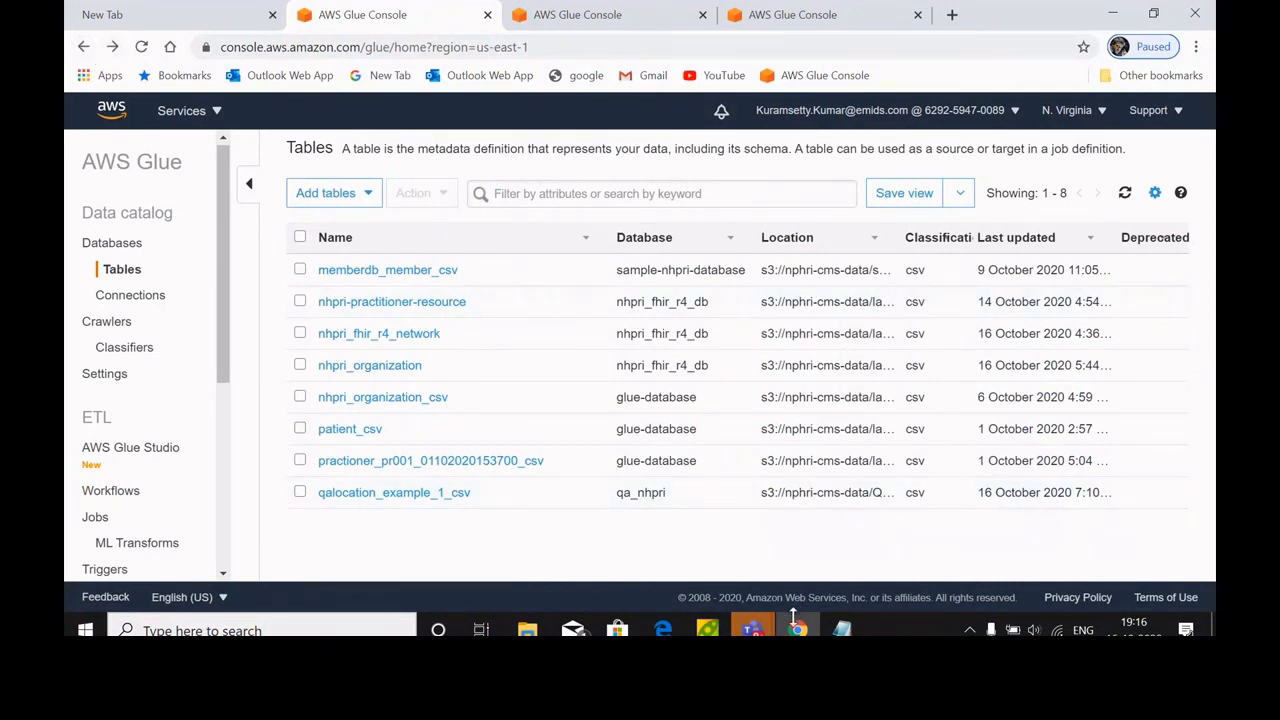
pyautogui.moveTo(752, 628)
pyautogui.click(847, 536)
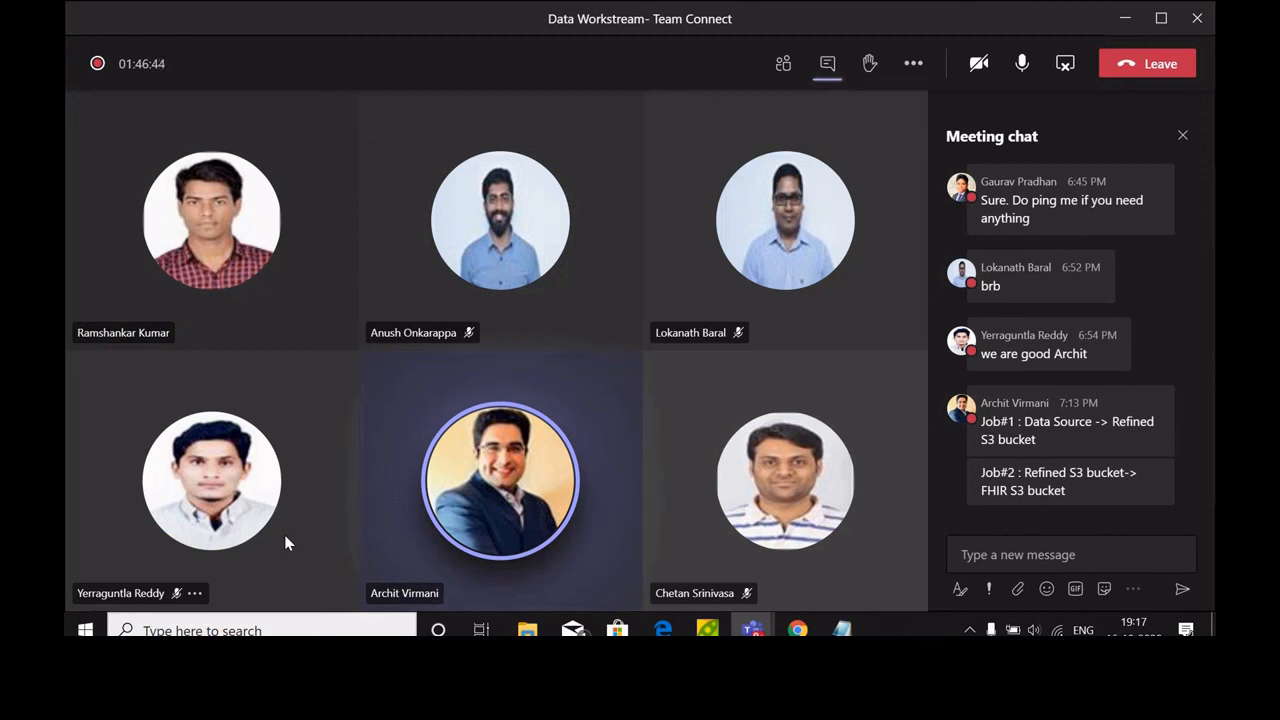
# Step: Mute the microphone during the meeting discussion and unmute it again
pyautogui.click(1022, 64)
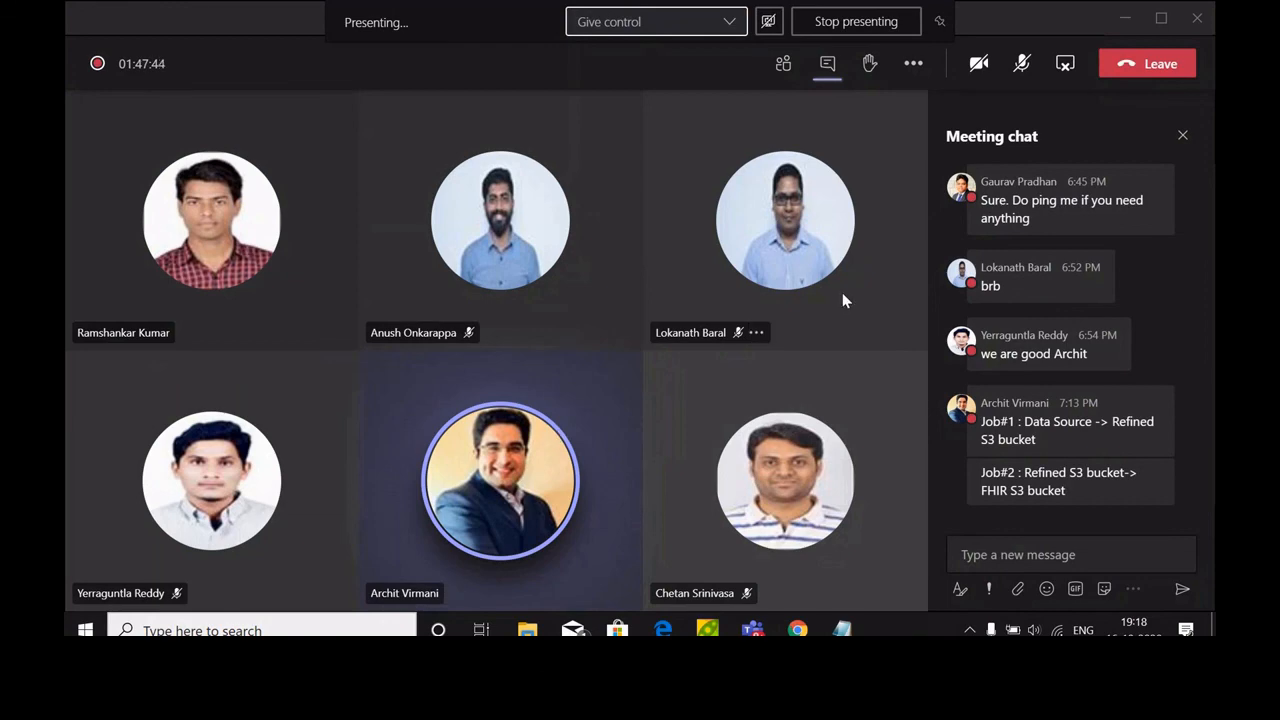
pyautogui.click(826, 543)
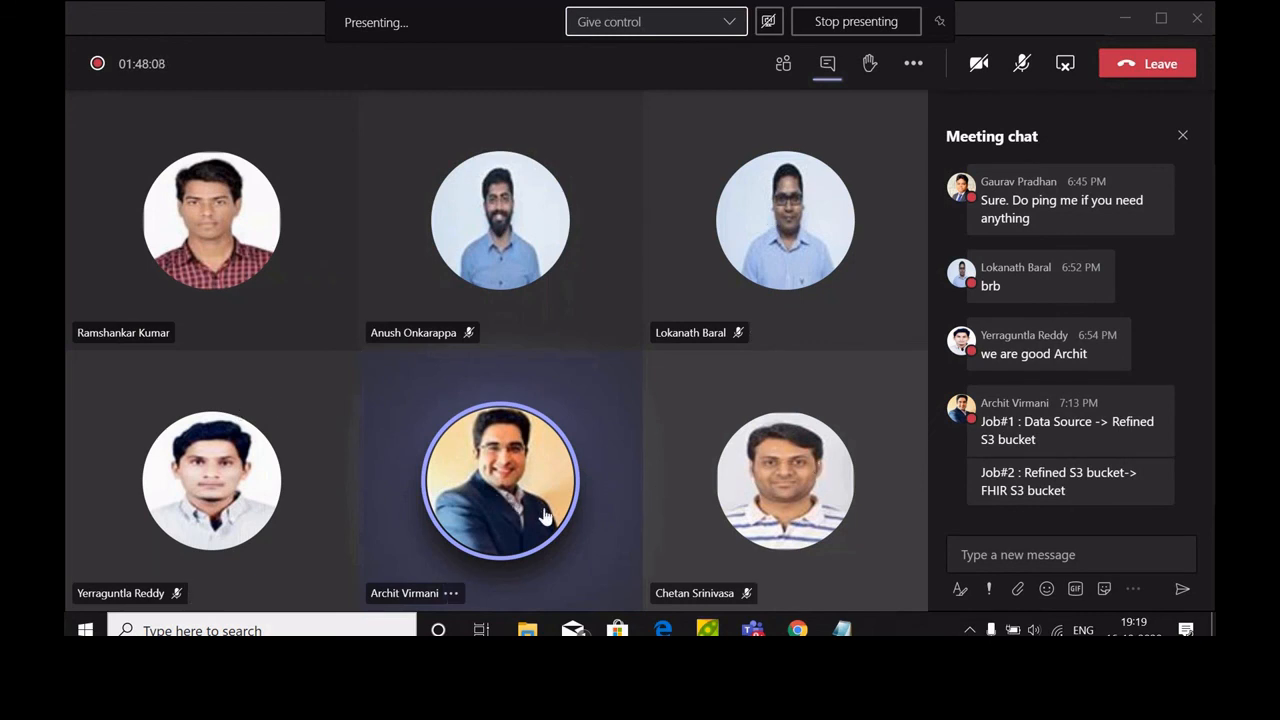
pyautogui.moveTo(545, 515)
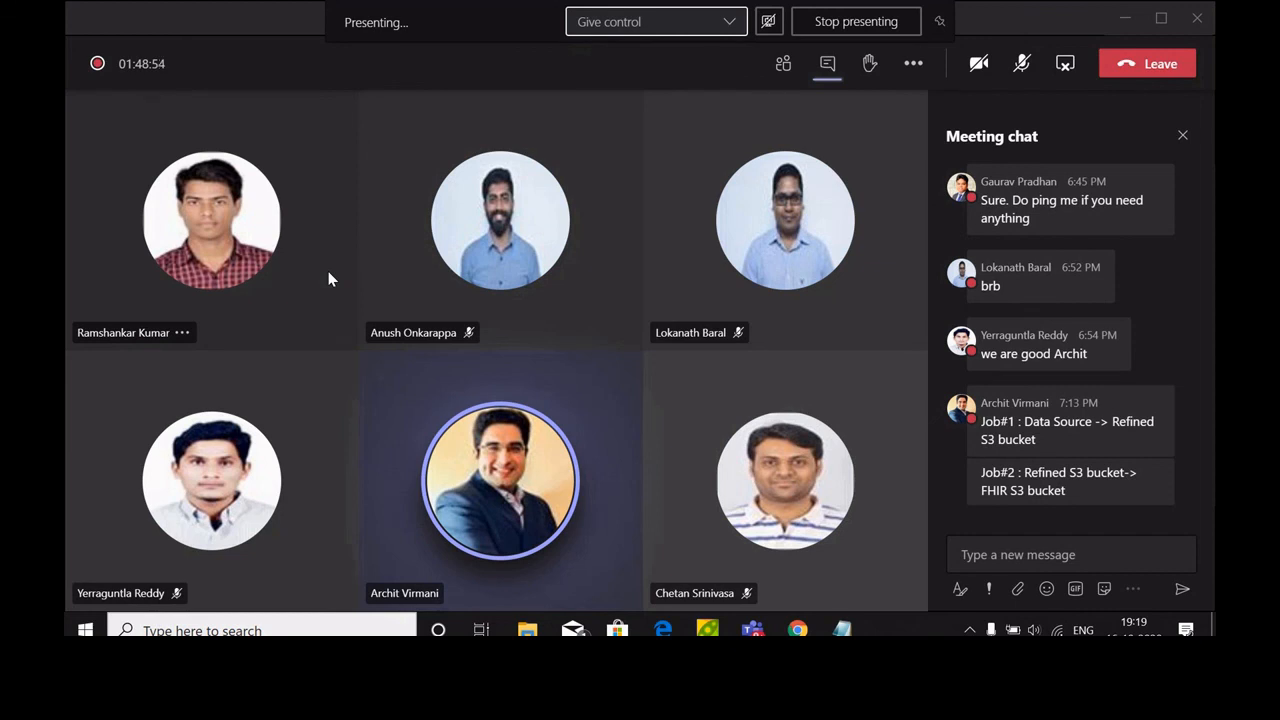
pyautogui.click(1025, 63)
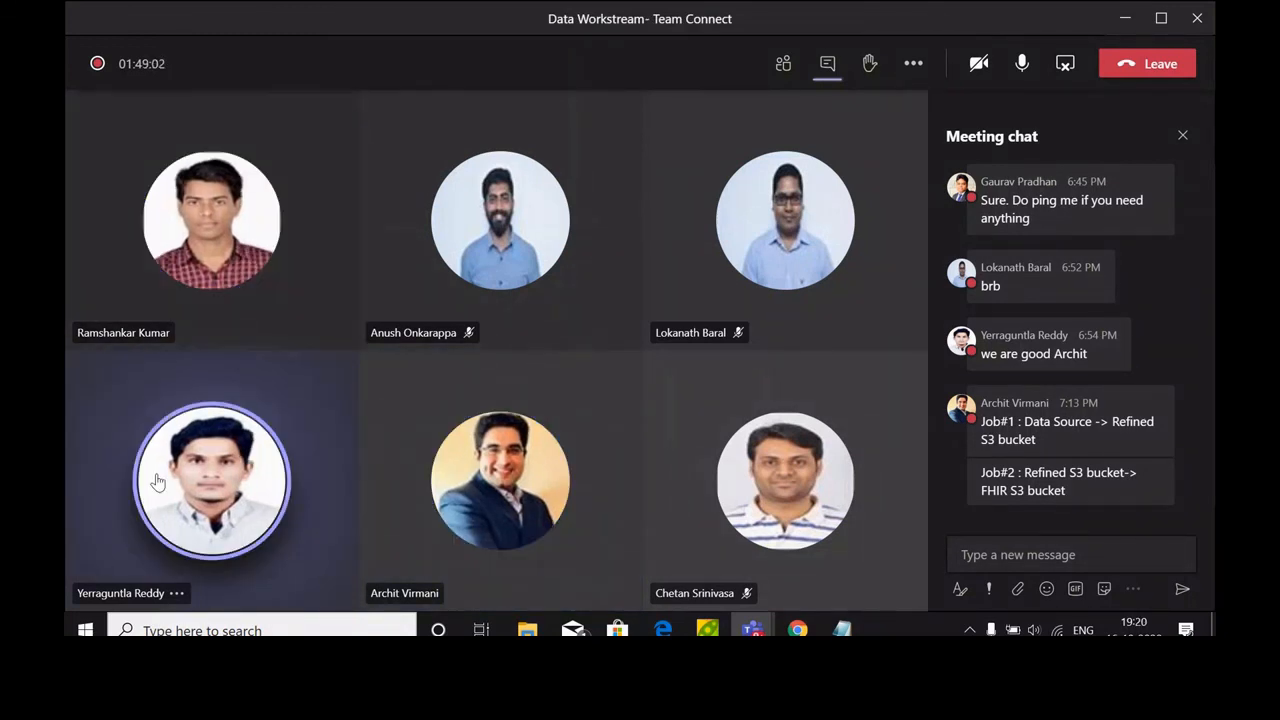
pyautogui.moveTo(155, 488)
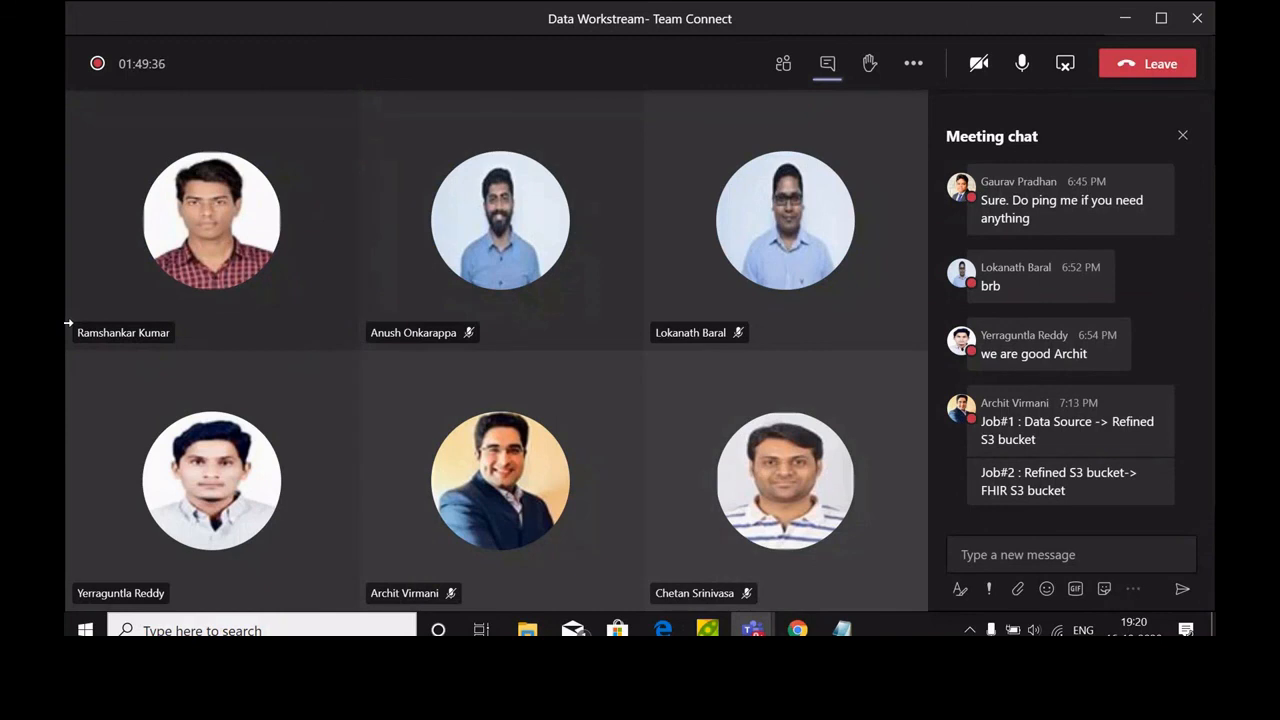
pyautogui.moveTo(274, 486)
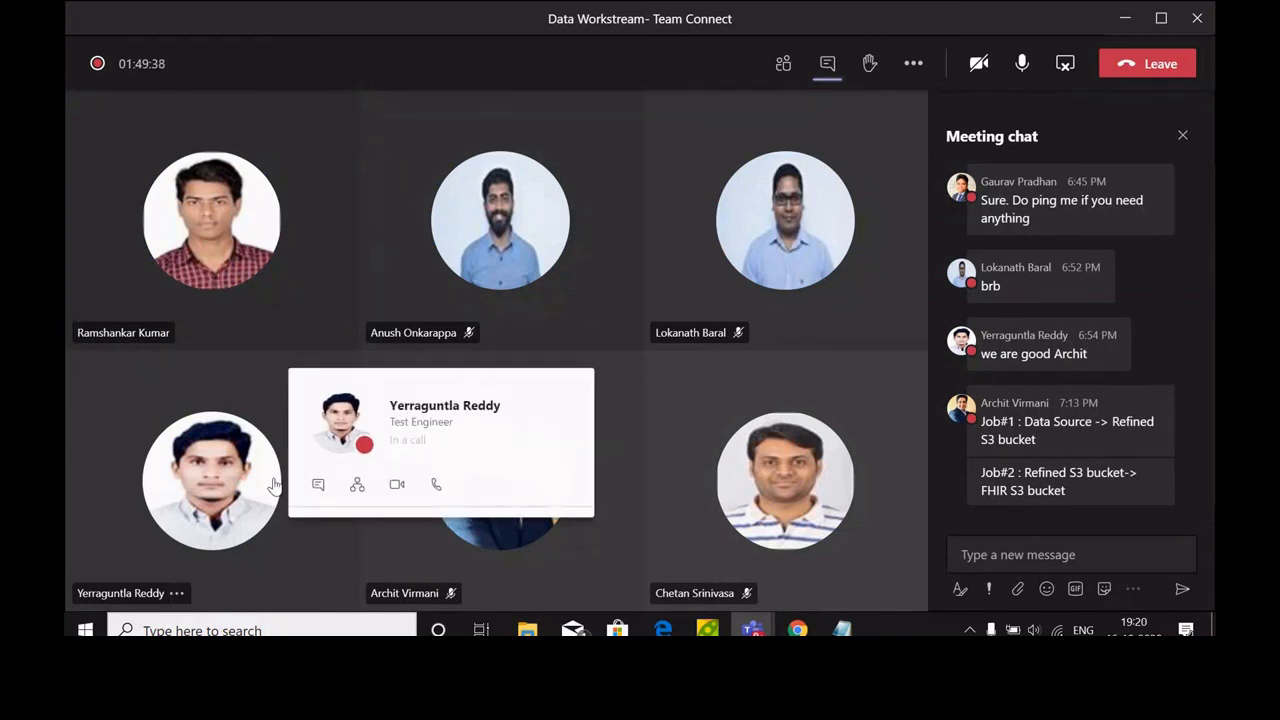